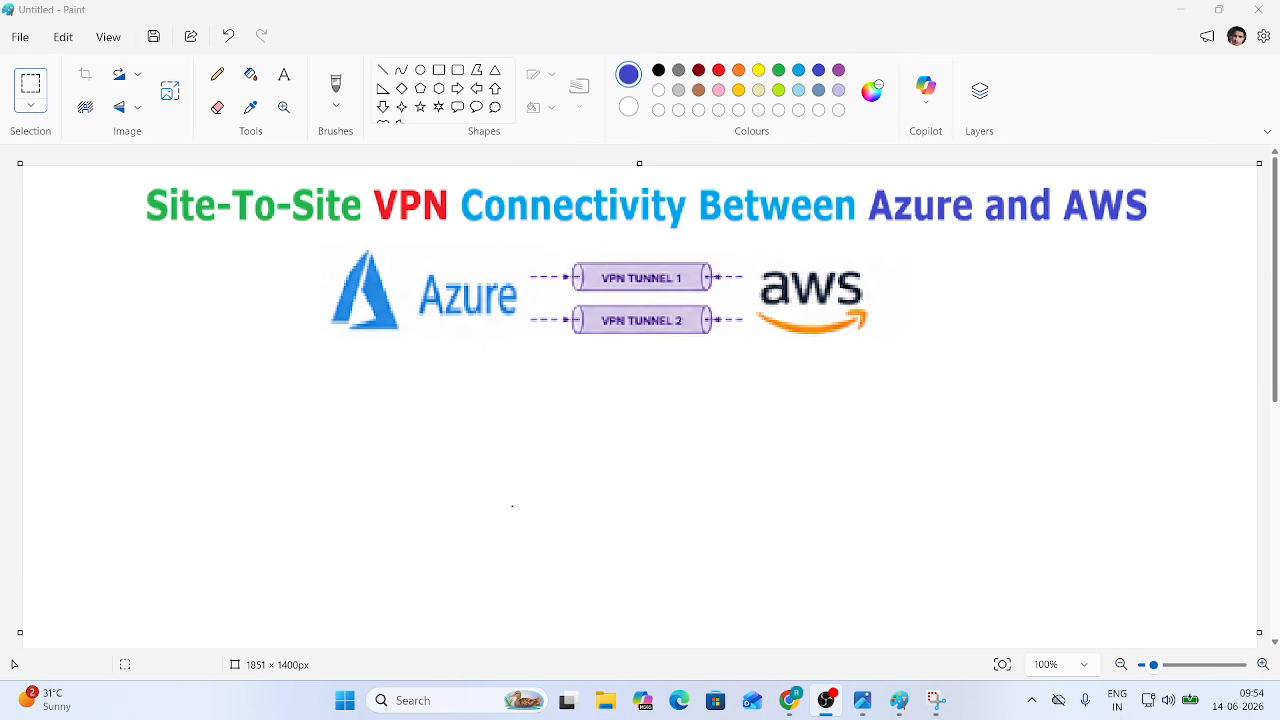
Step: Sign in to the AWS console in Chrome with the saved e-mail, password and passkey
key("alt+Tab")
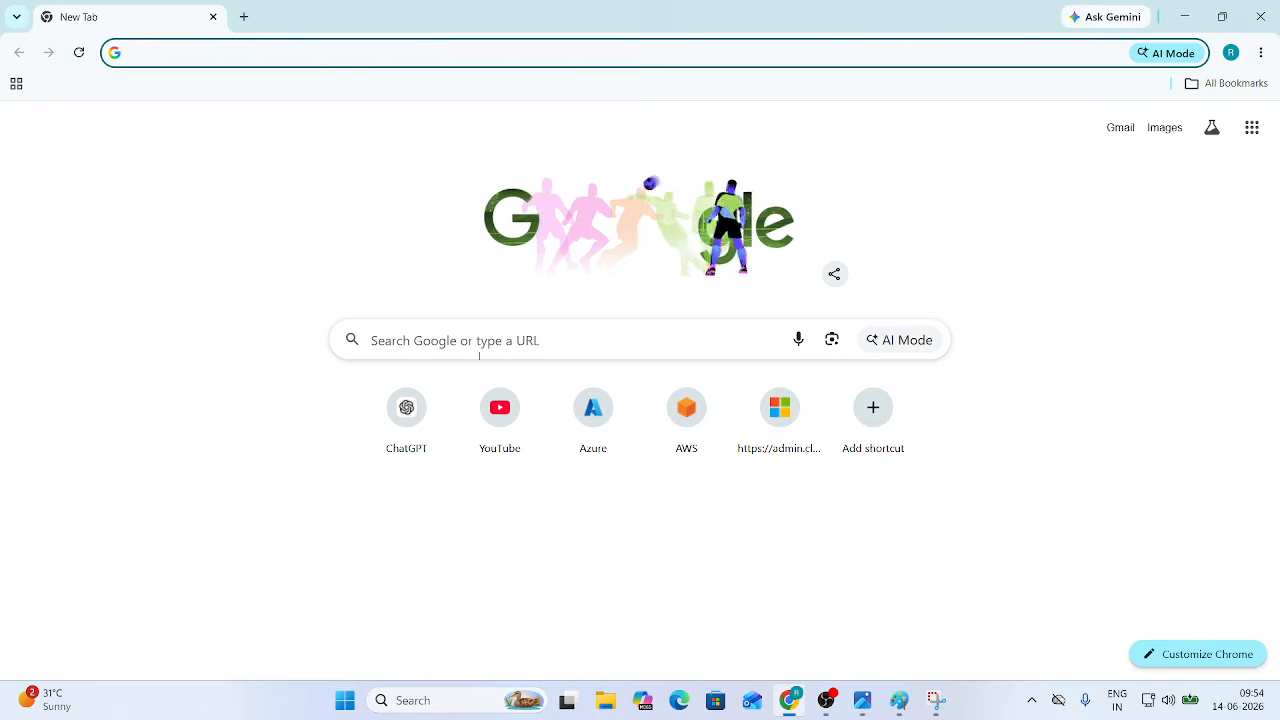
left_click(667, 414)
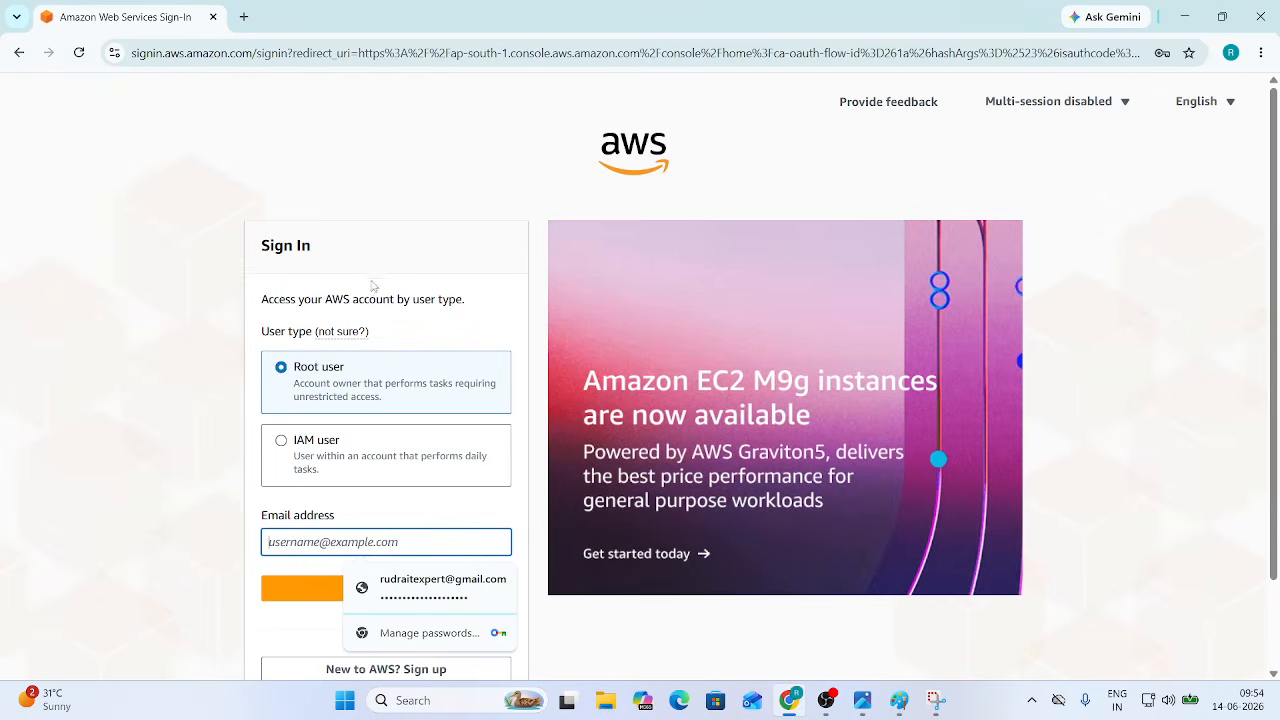
left_click(378, 590)
left_click(375, 595)
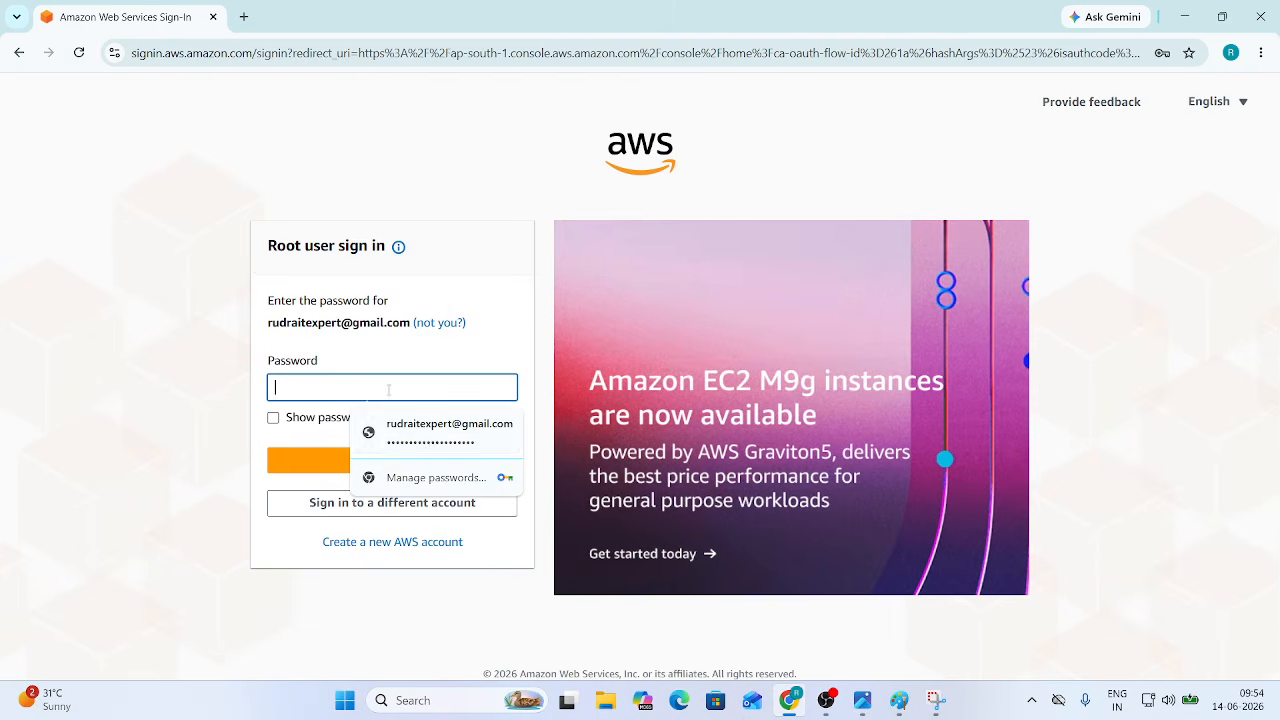
left_click(430, 448)
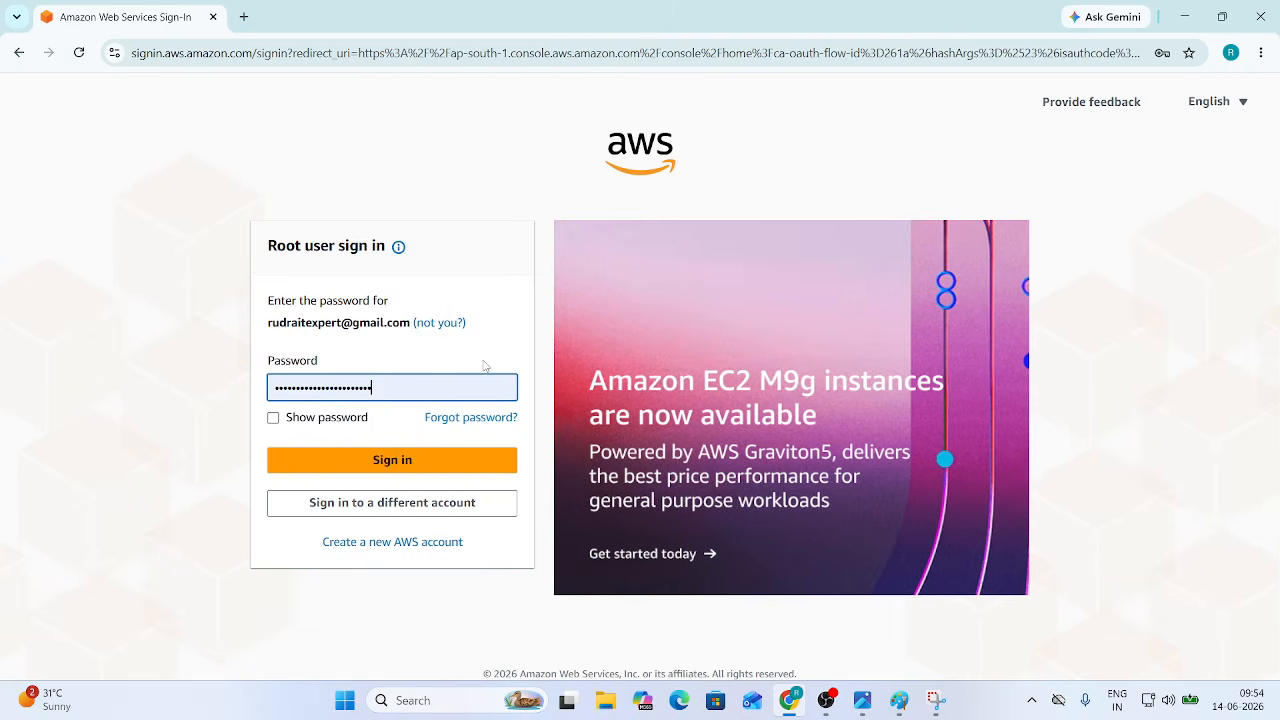
left_click(451, 459)
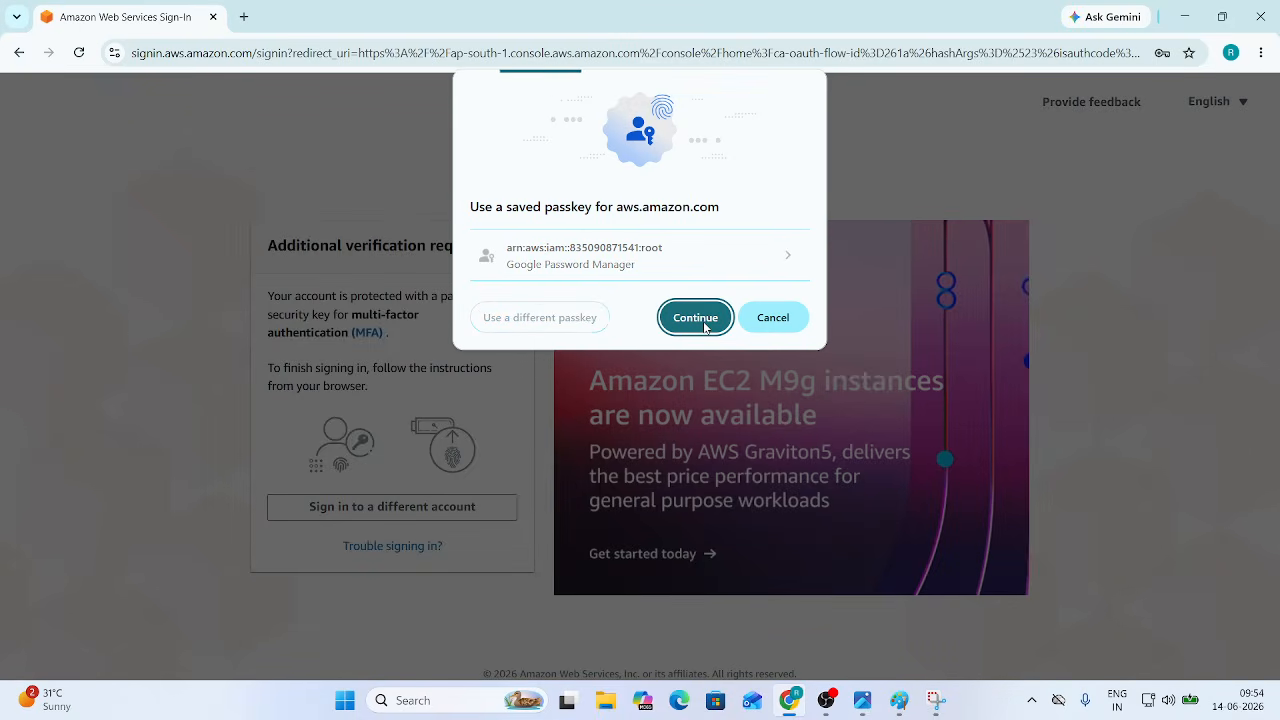
left_click(700, 318)
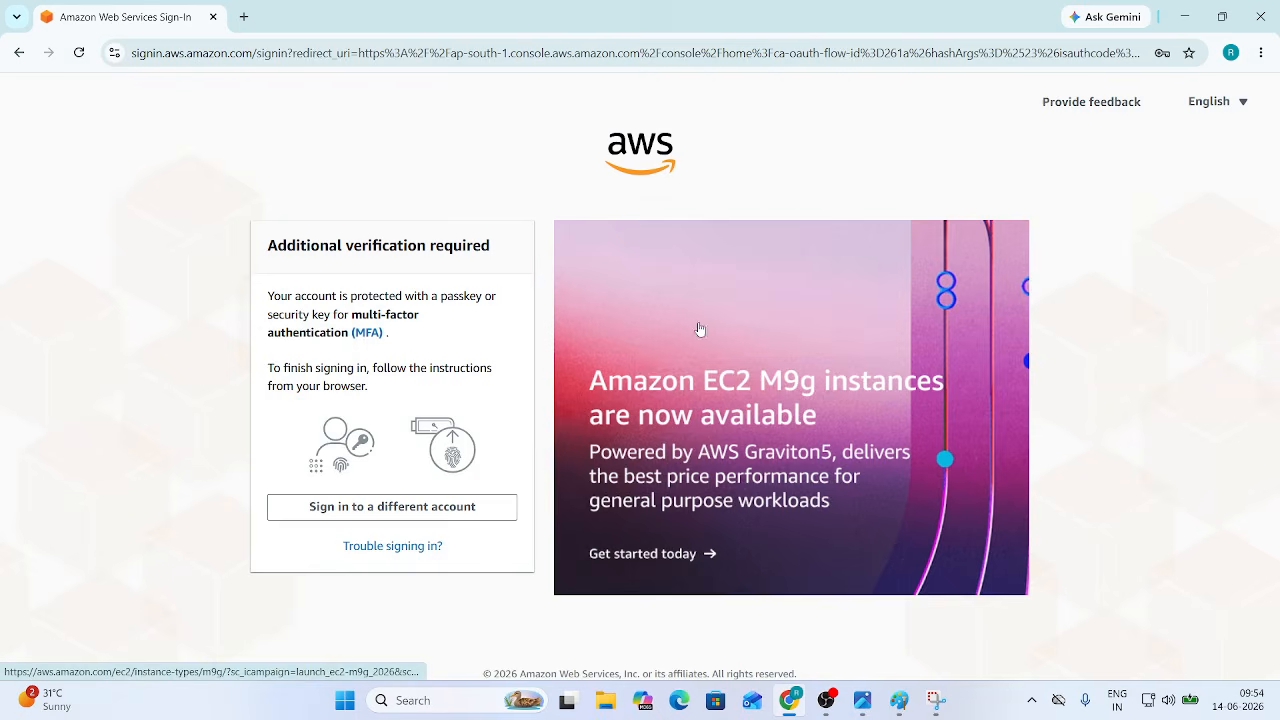
Step: Open the Azure portal in a new first tab, then minimize Chrome back to Paint
left_click(243, 17)
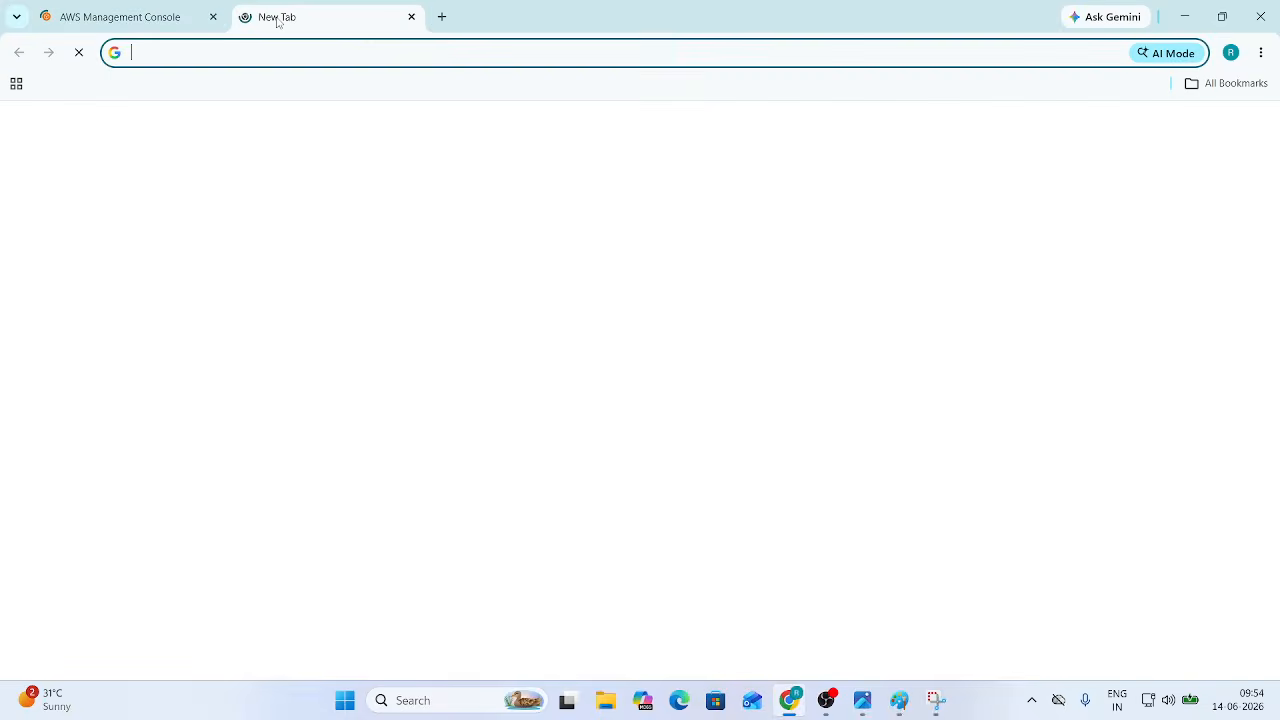
left_click_drag(205, 22, 106, 26)
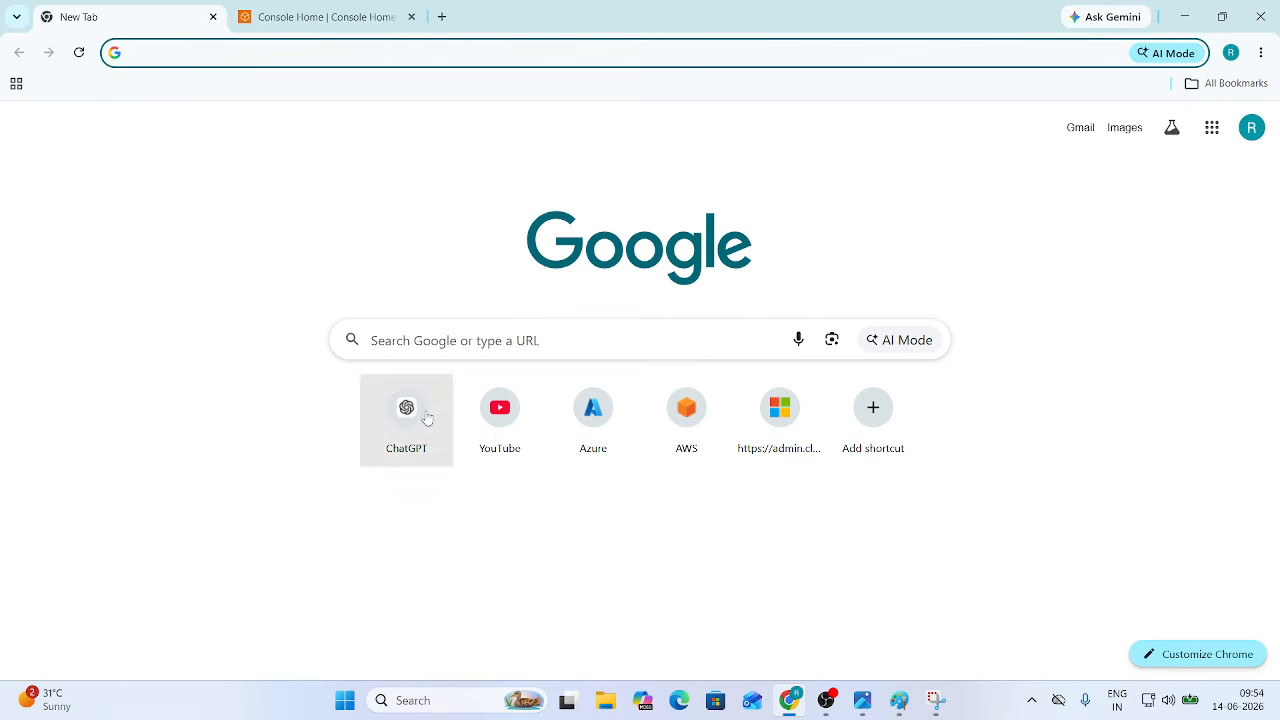
left_click(556, 399)
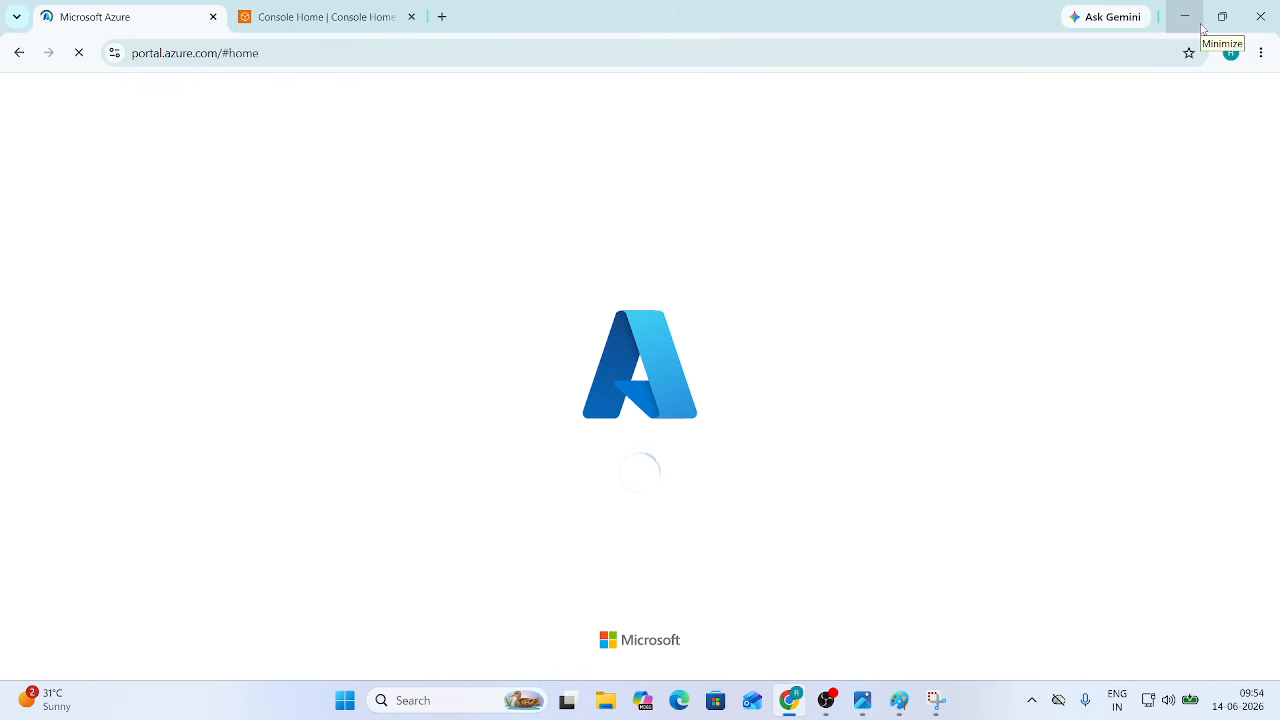
left_click(1200, 27)
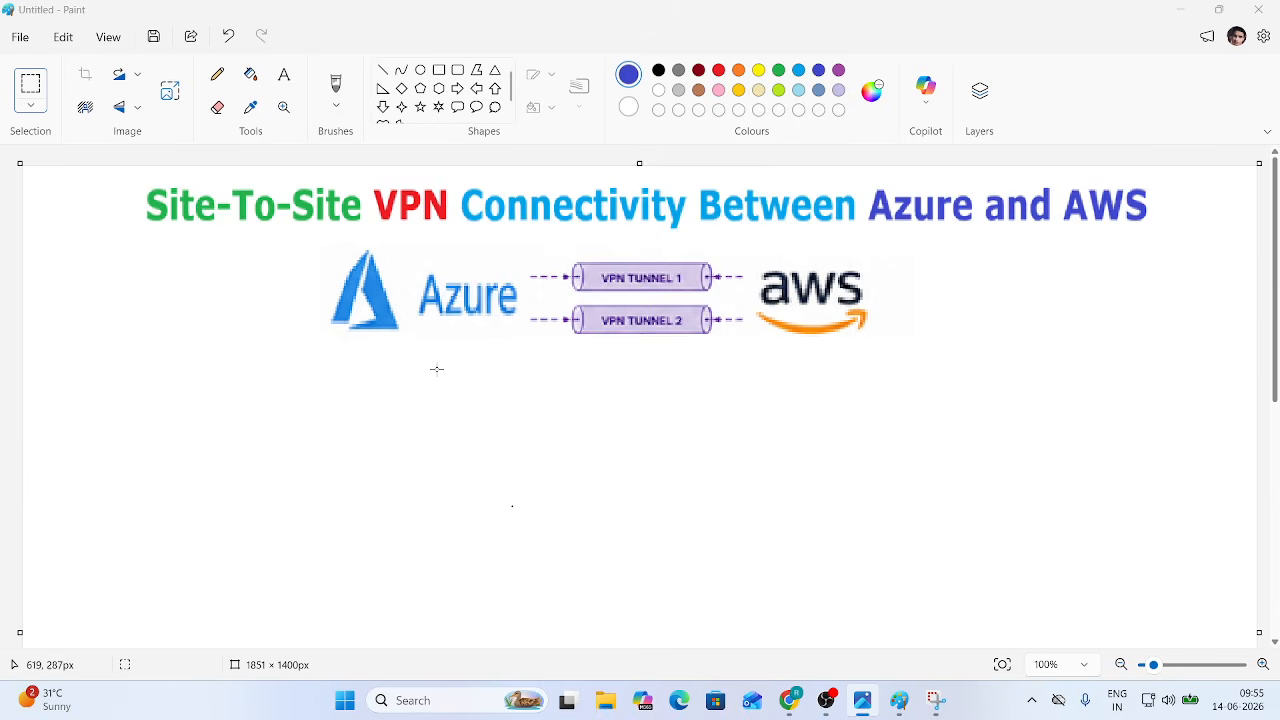
Step: Make Turquoise (light blue) the primary drawing colour instead of the title's dark blue
scroll(442, 395, "down", 3)
scroll(443, 397, "up", 3)
left_click(800, 72)
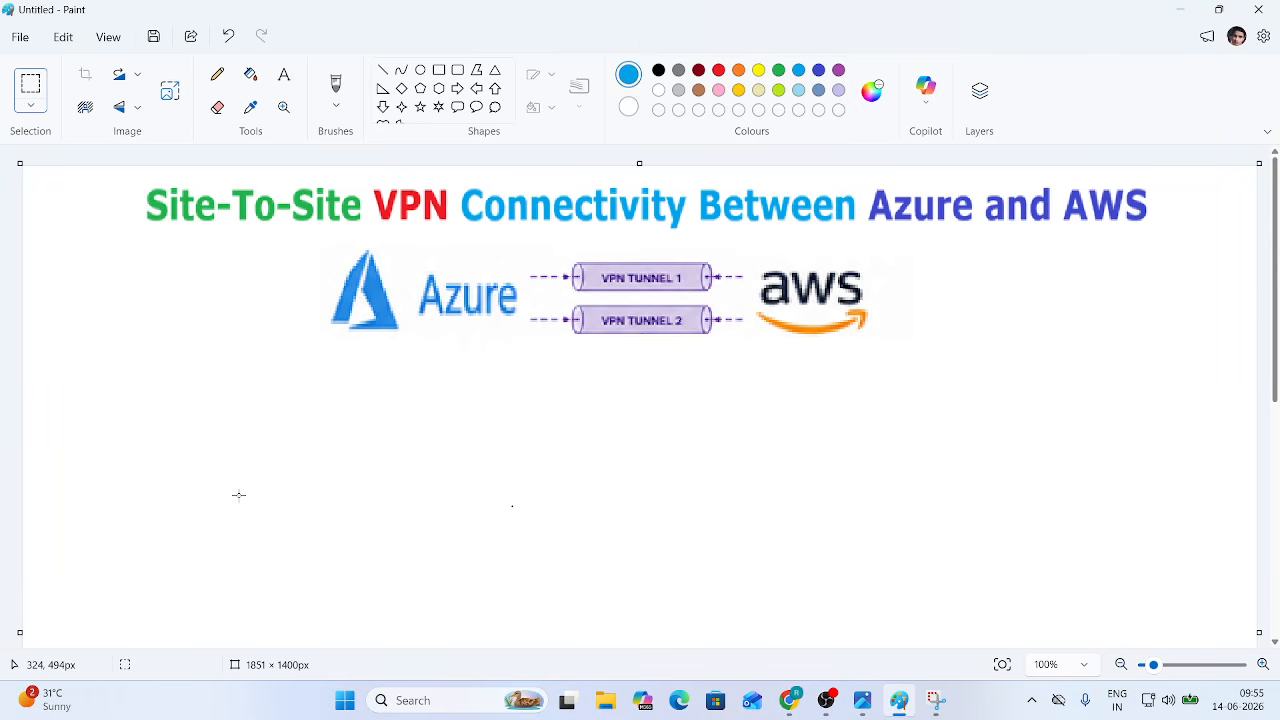
scroll(238, 494, "down", 1)
Step: Draw a large turquoise outlined rectangle on the left below the tunnel banner
scroll(237, 494, "down", 2)
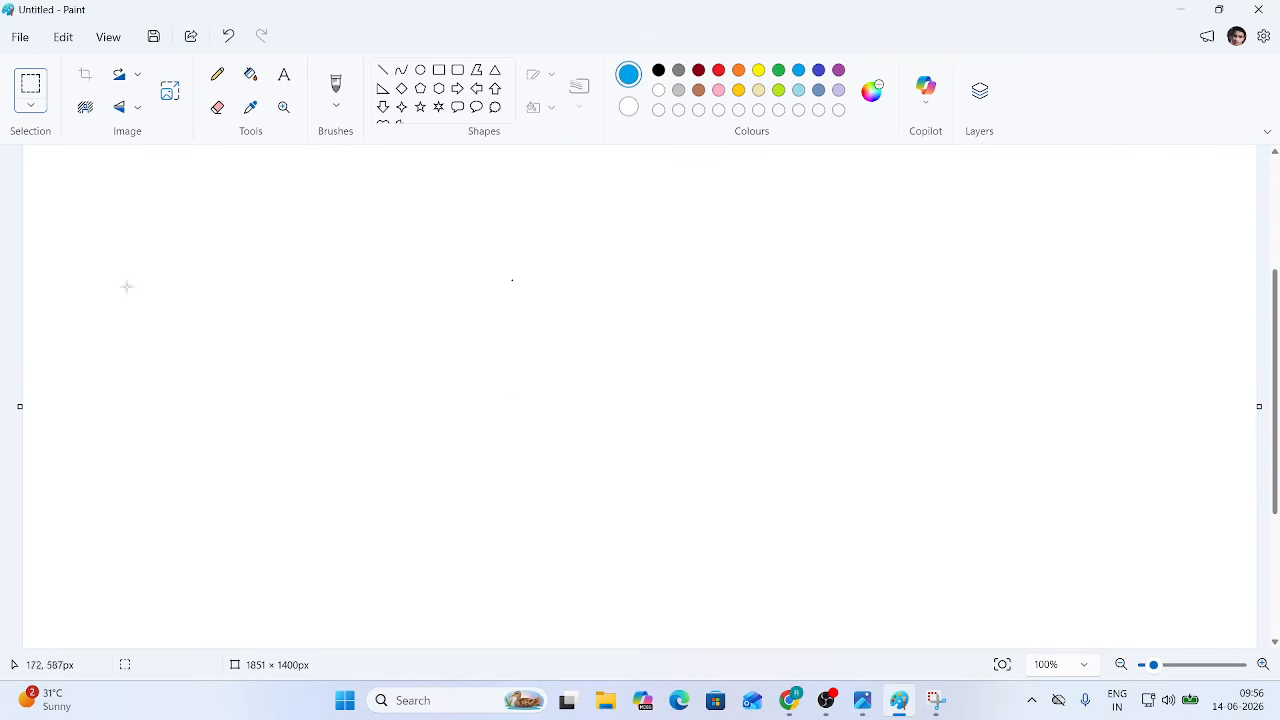
left_click_drag(49, 162, 415, 495)
left_click(439, 70)
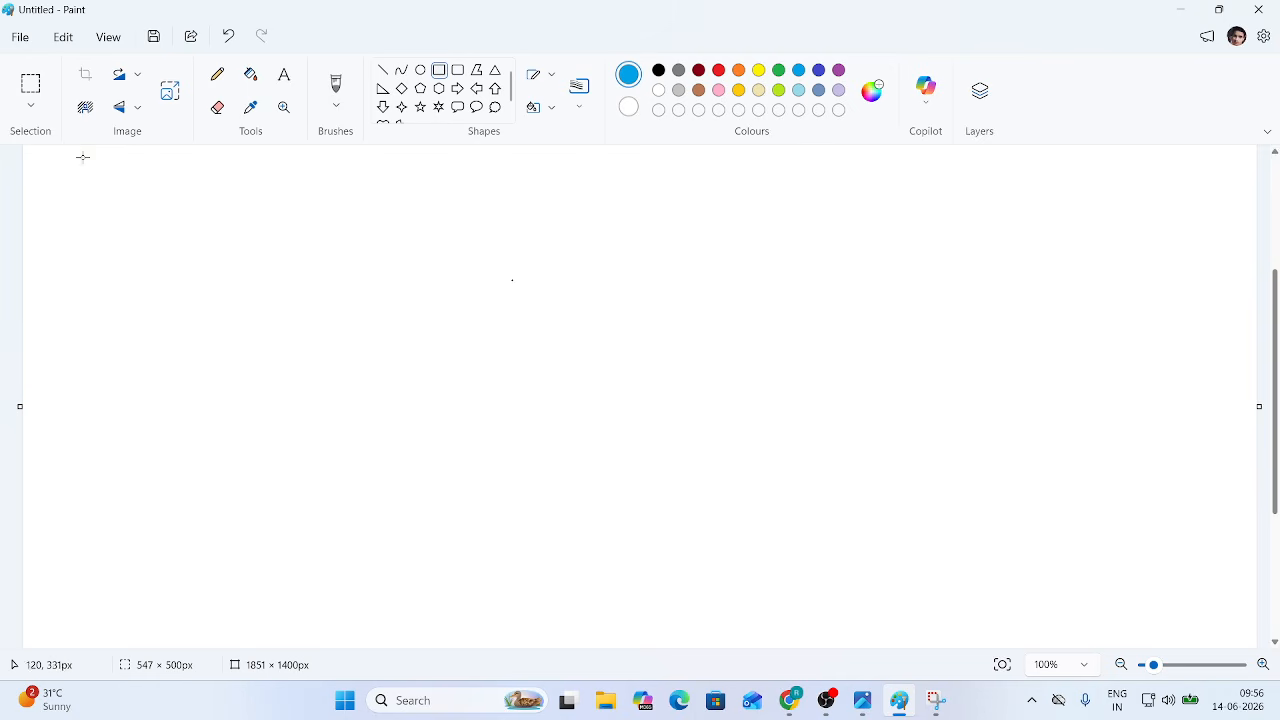
mouse_move(52, 152)
left_mouse_down()
mouse_move(420, 528)
mouse_move(631, 637)
mouse_move(567, 639)
left_mouse_up()
left_click(824, 473)
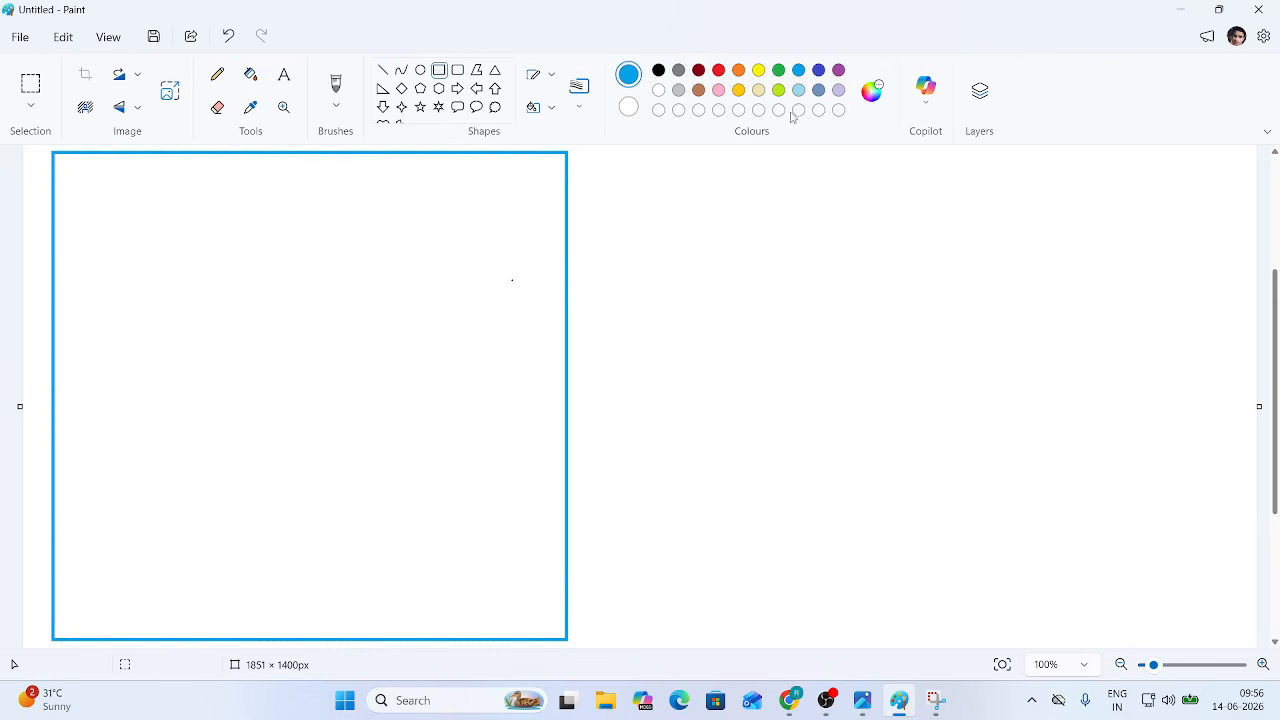
Step: Draw a matching orange outlined rectangle on the right side of the canvas
left_click(738, 70)
left_click_drag(782, 150, 975, 380)
left_click_drag(1025, 422, 1212, 637)
left_click(355, 274)
scroll(527, 346, "up", 1)
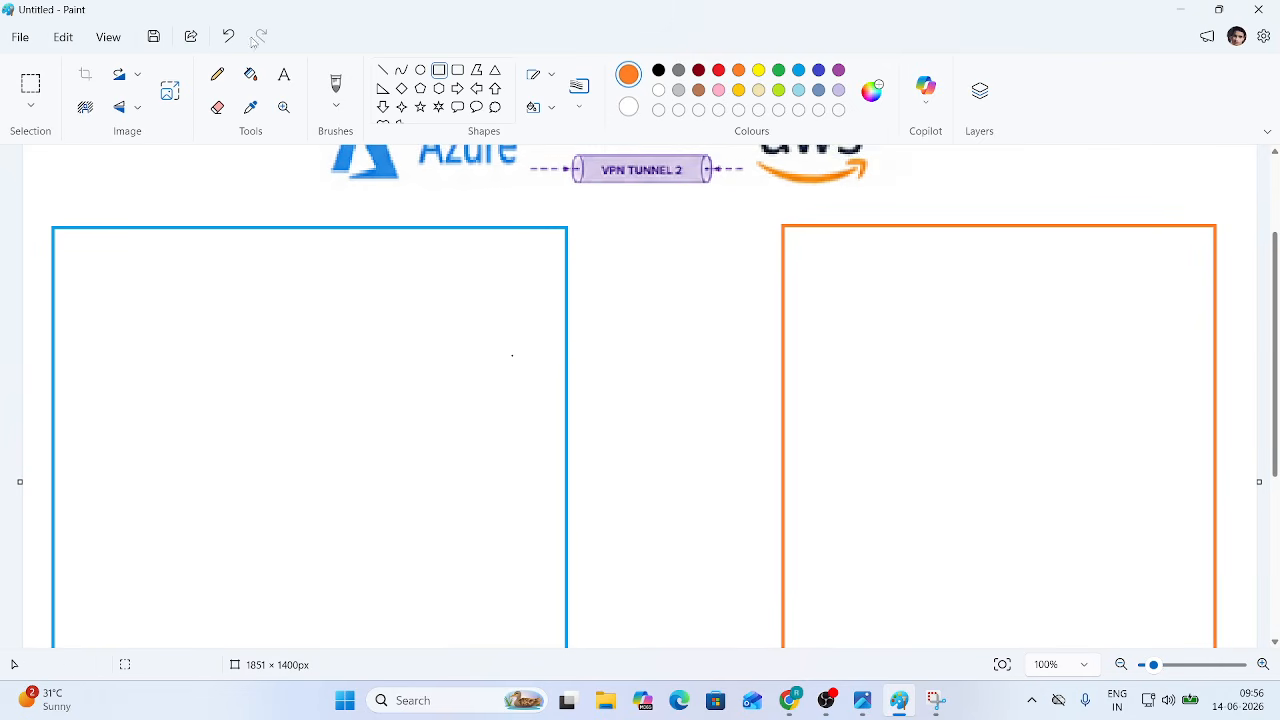
left_click(383, 70)
Step: Close off the blue box's top with a turquoise line and fill that strip turquoise
left_click(800, 71)
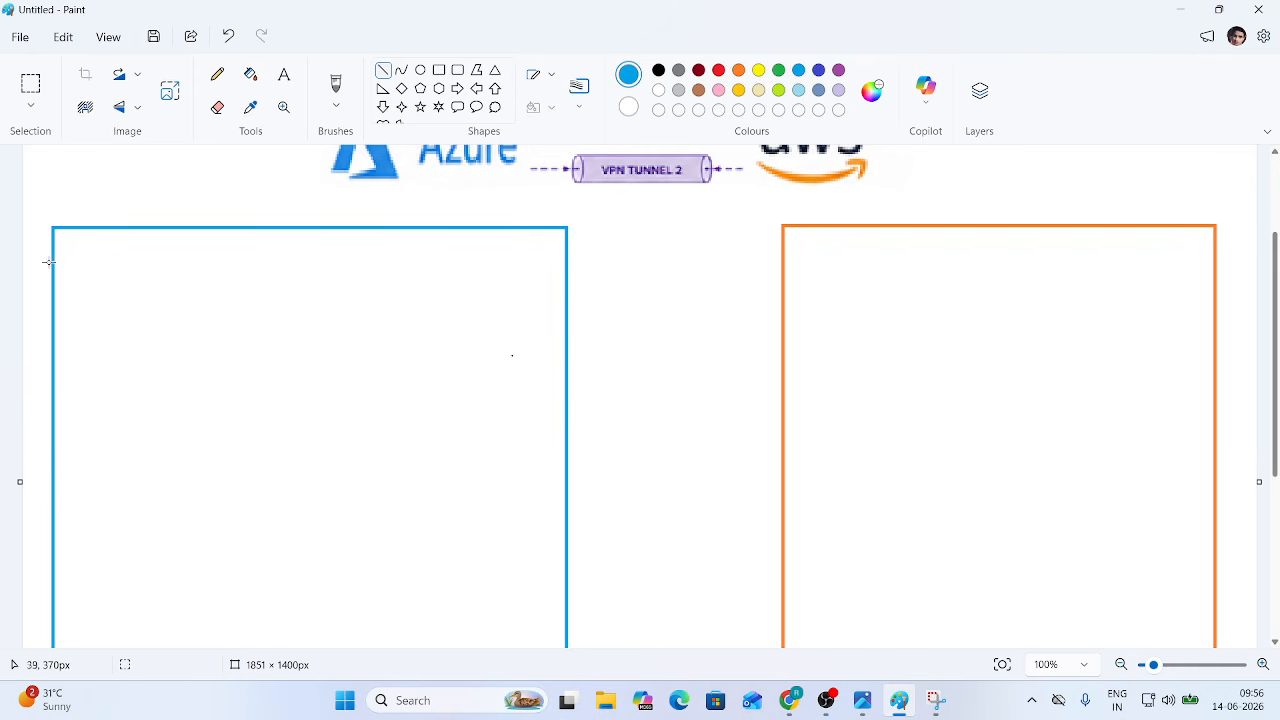
left_click_drag(50, 261, 565, 262)
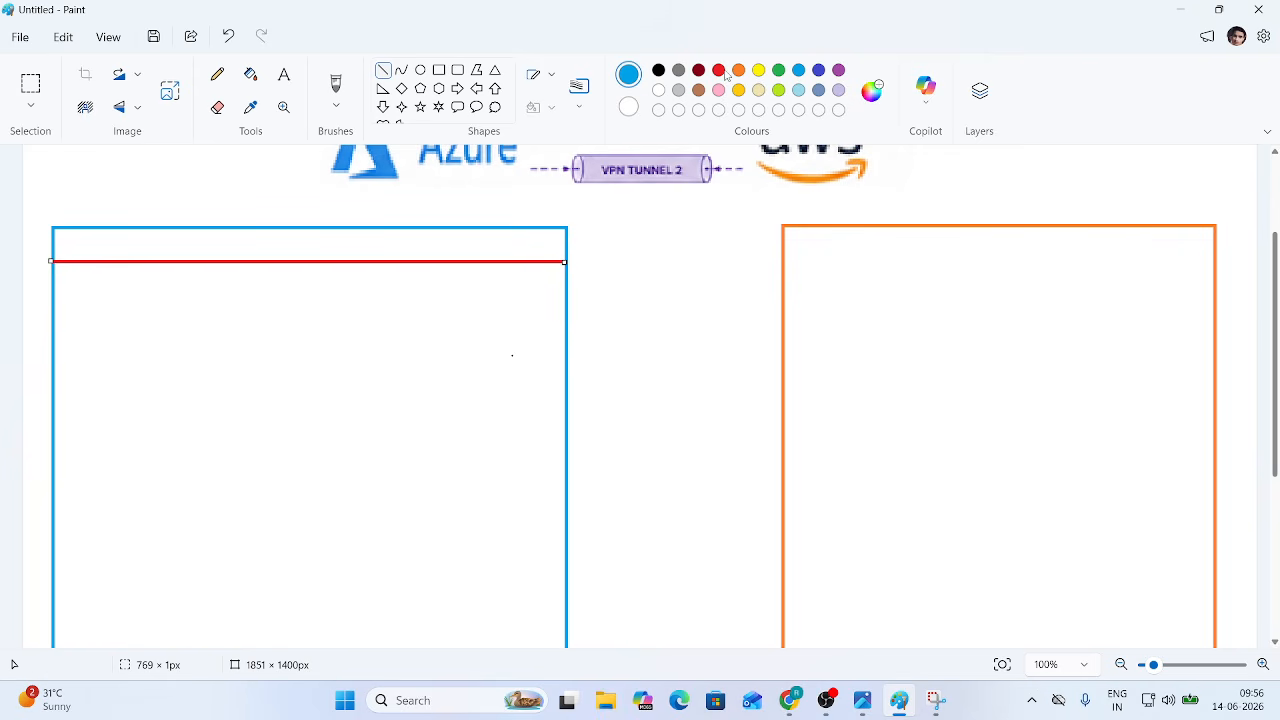
left_click(637, 334)
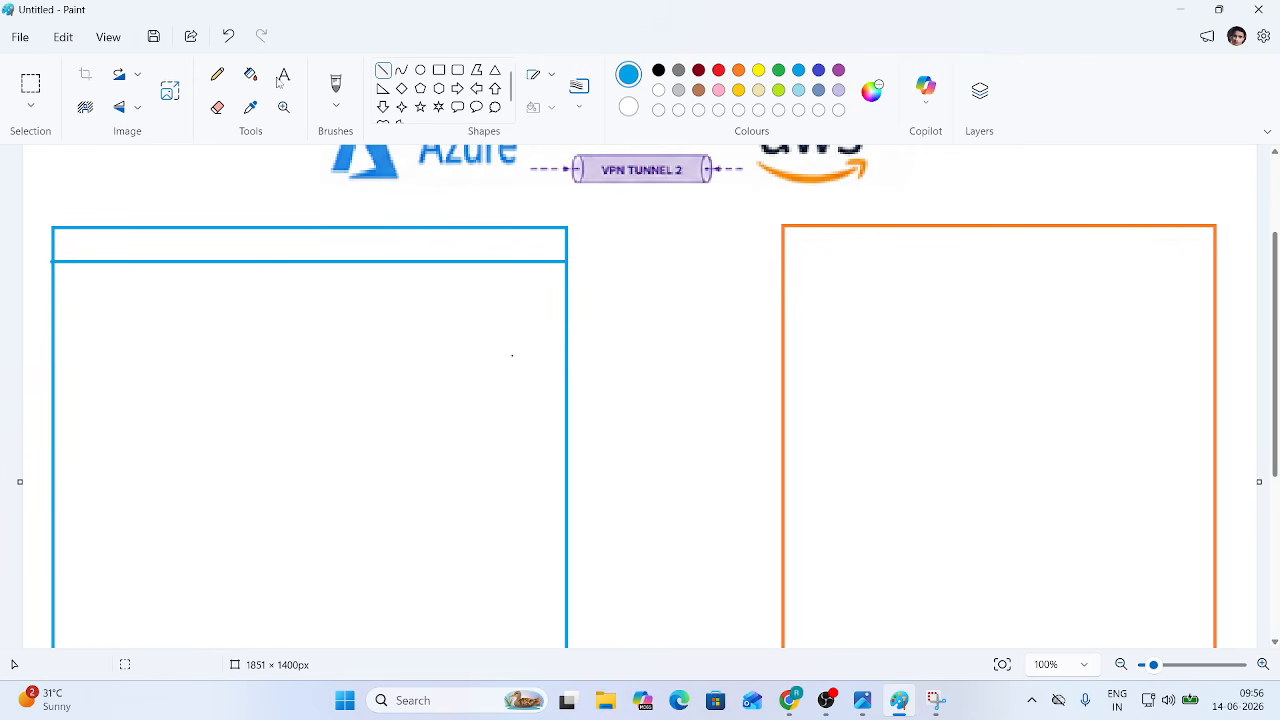
left_click(250, 75)
left_click(287, 241)
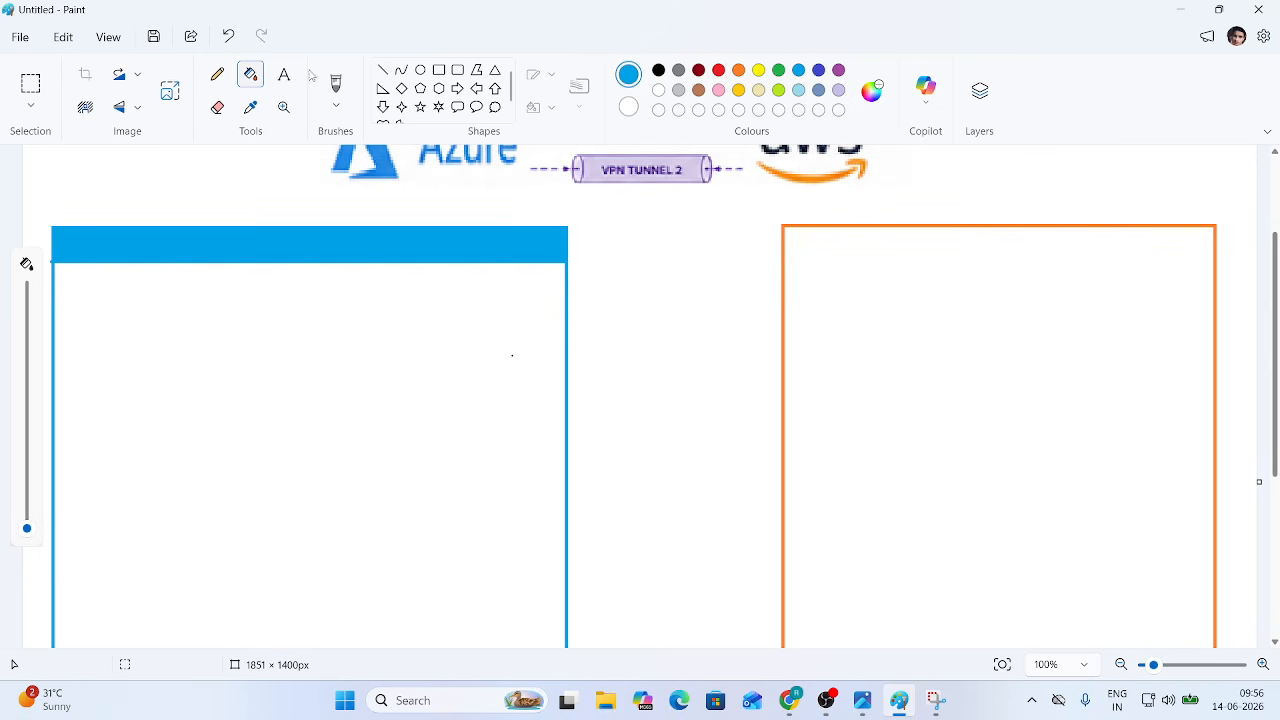
Step: Draw an orange line across the orange box's top and fill that strip orange
left_click(382, 72)
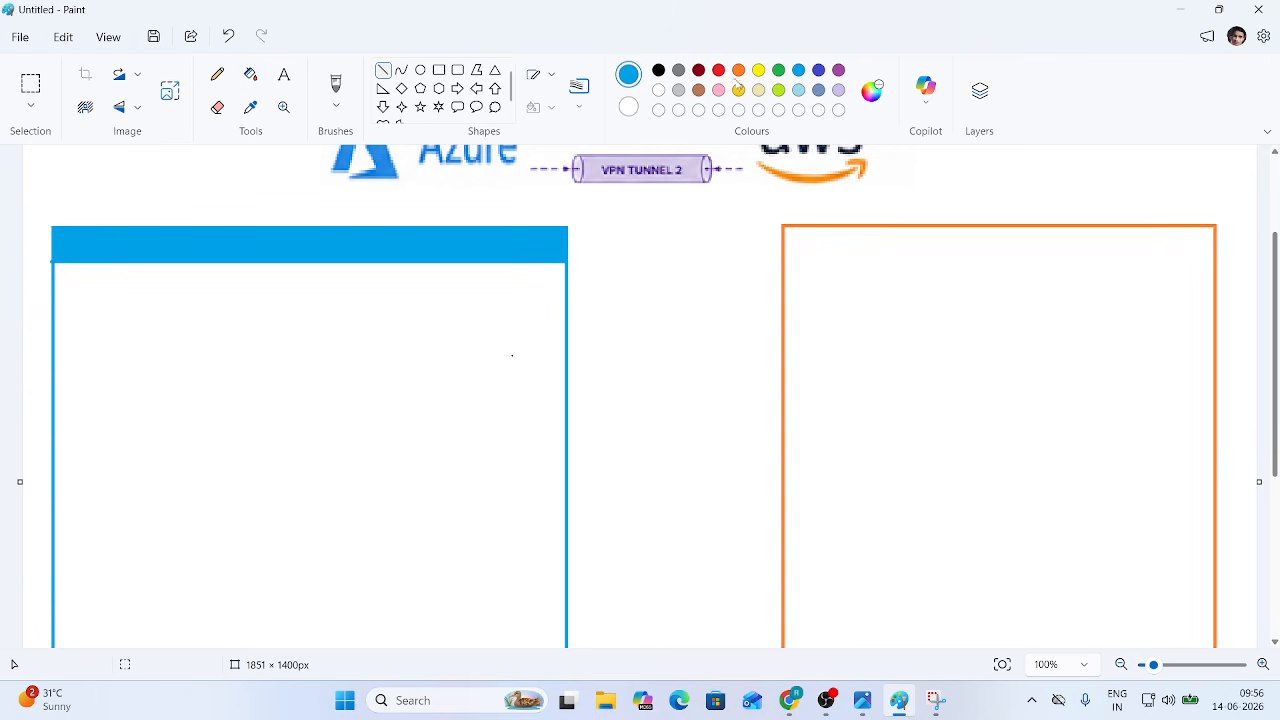
left_click(738, 70)
left_click_drag(567, 262, 1214, 262)
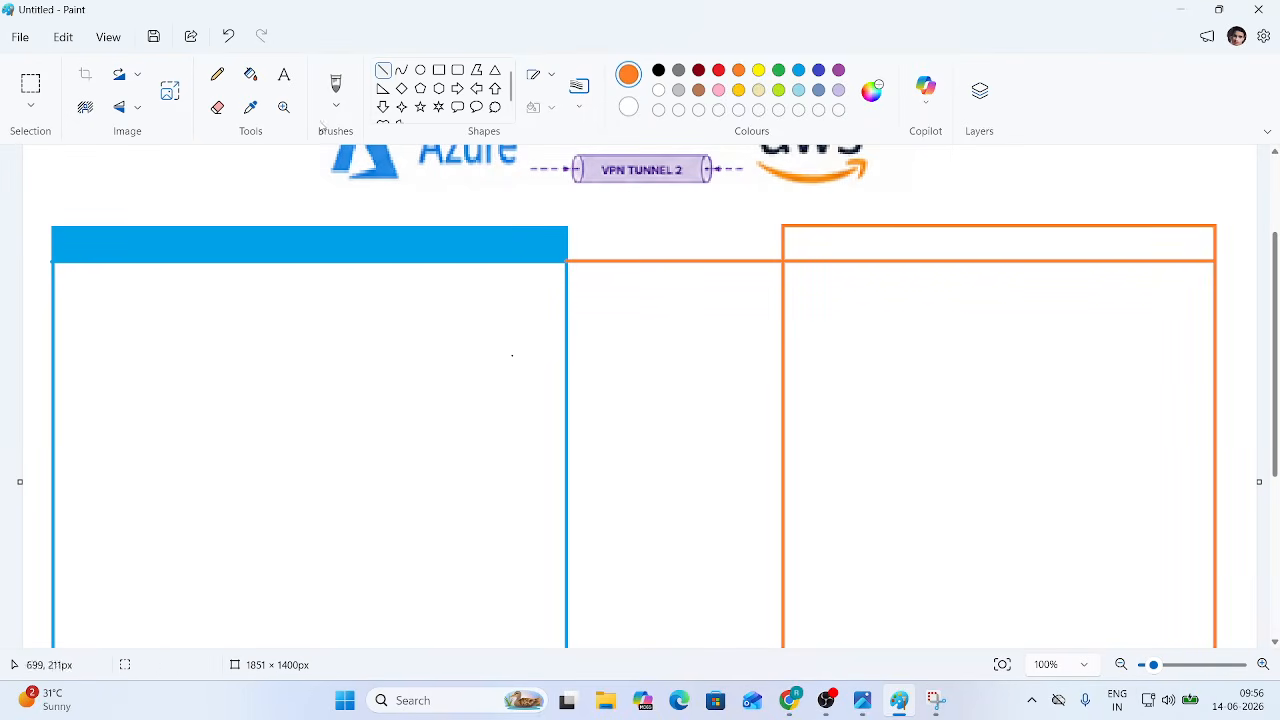
key("ctrl+z")
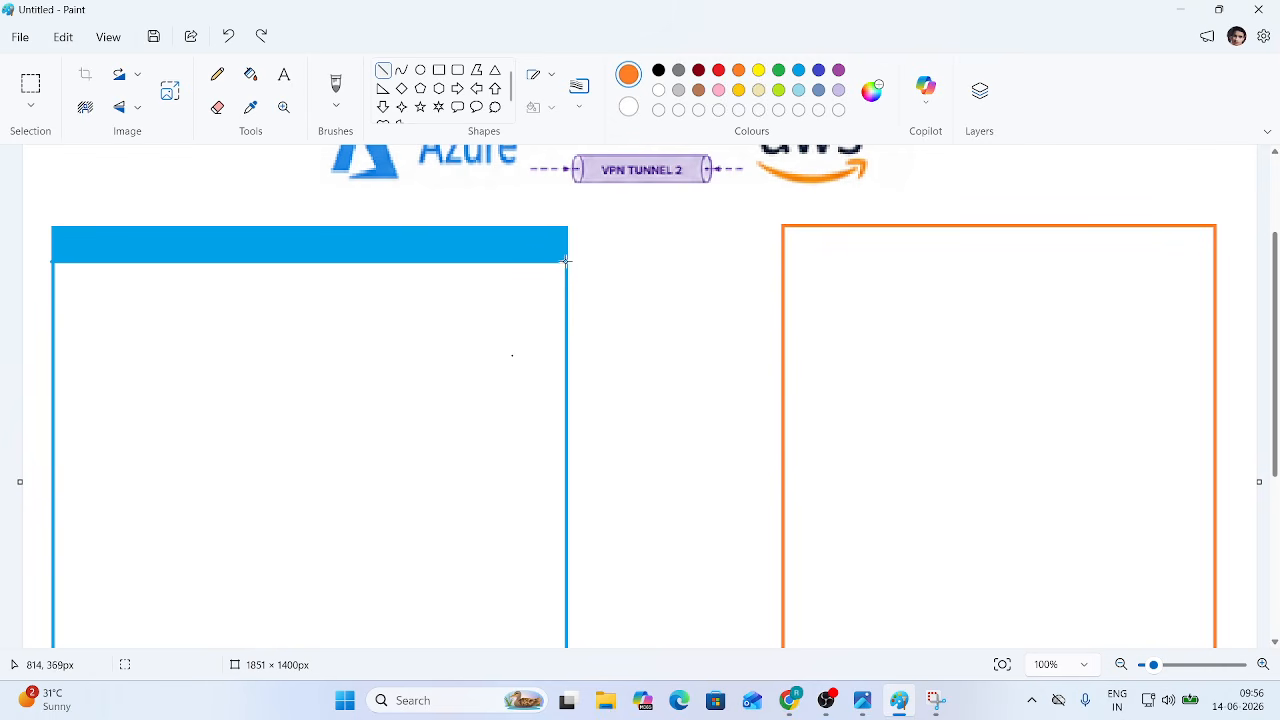
left_click_drag(566, 262, 1215, 263)
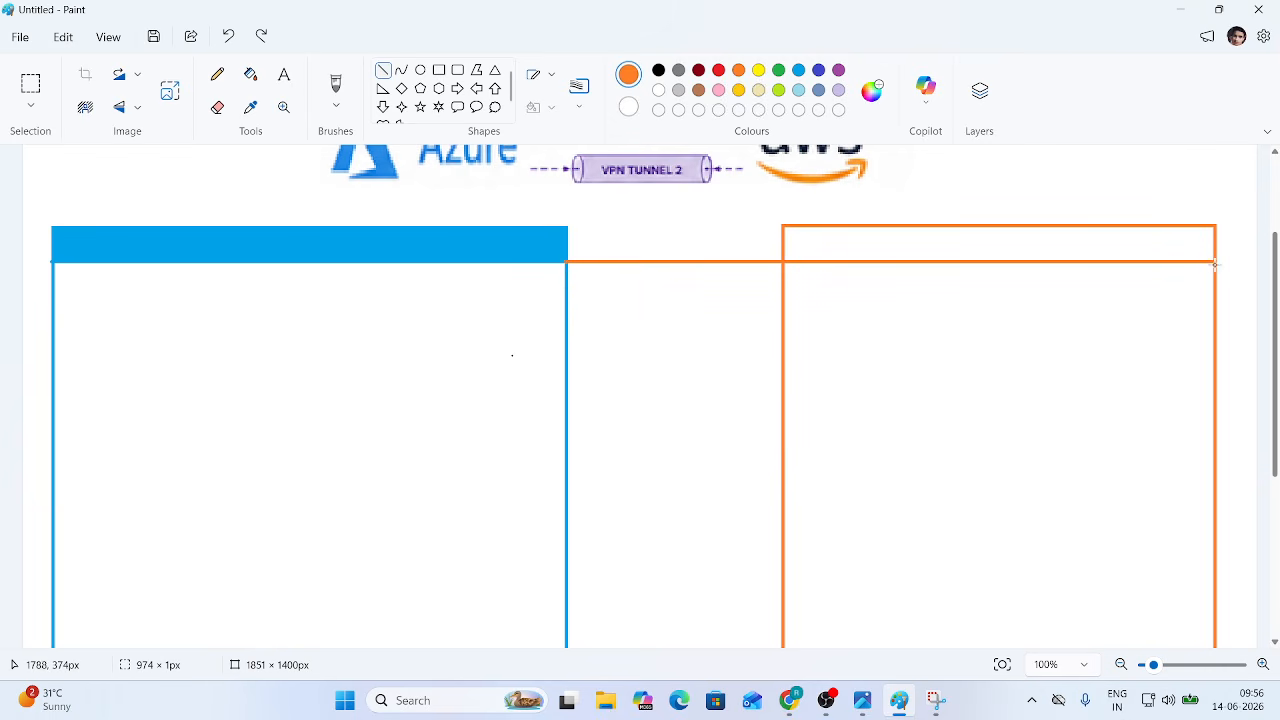
left_click_drag(564, 263, 781, 261)
left_click(752, 266)
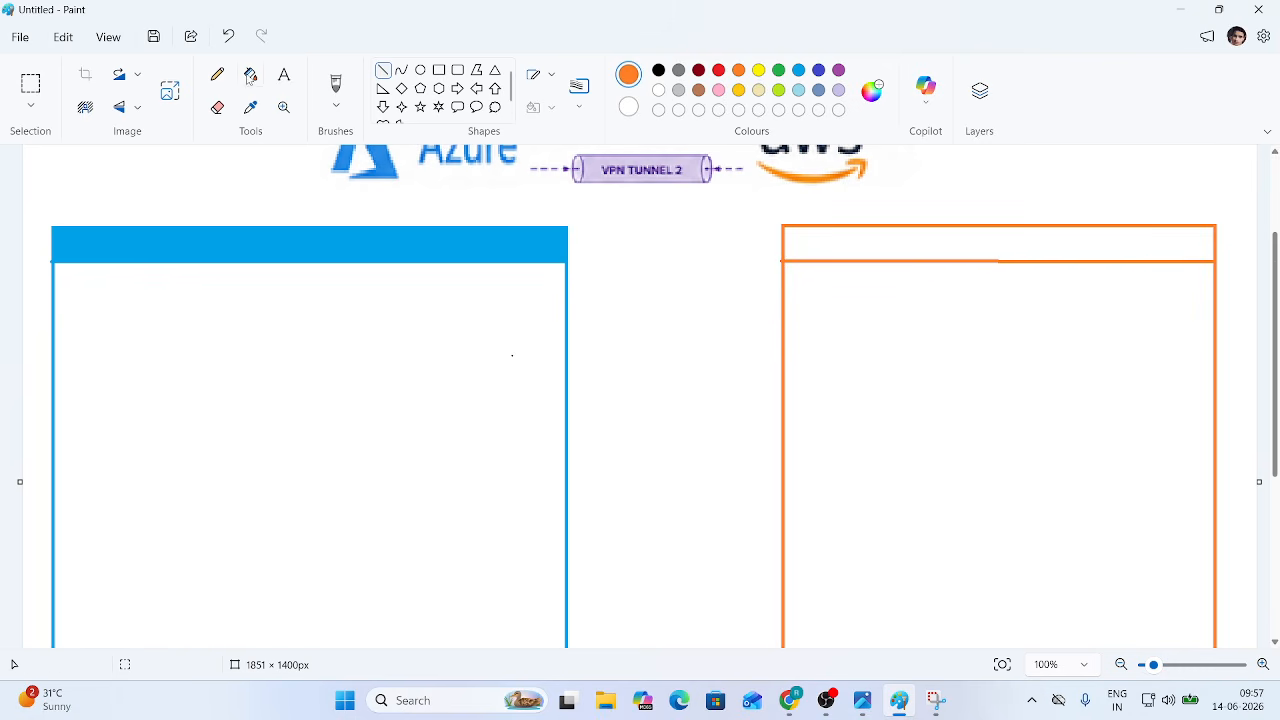
left_click(250, 75)
left_click(899, 237)
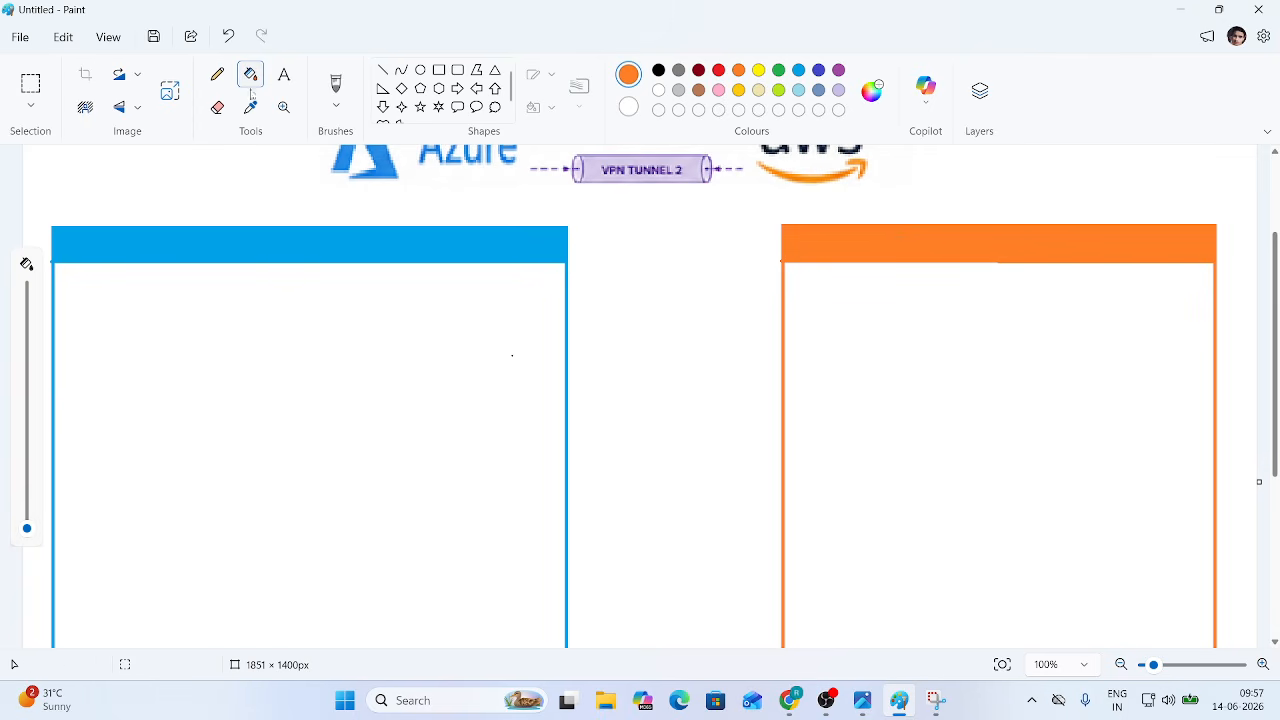
left_click(285, 78)
Step: Type 'Azure Site-to Site VPN' in white over the turquoise header strip
left_click(659, 90)
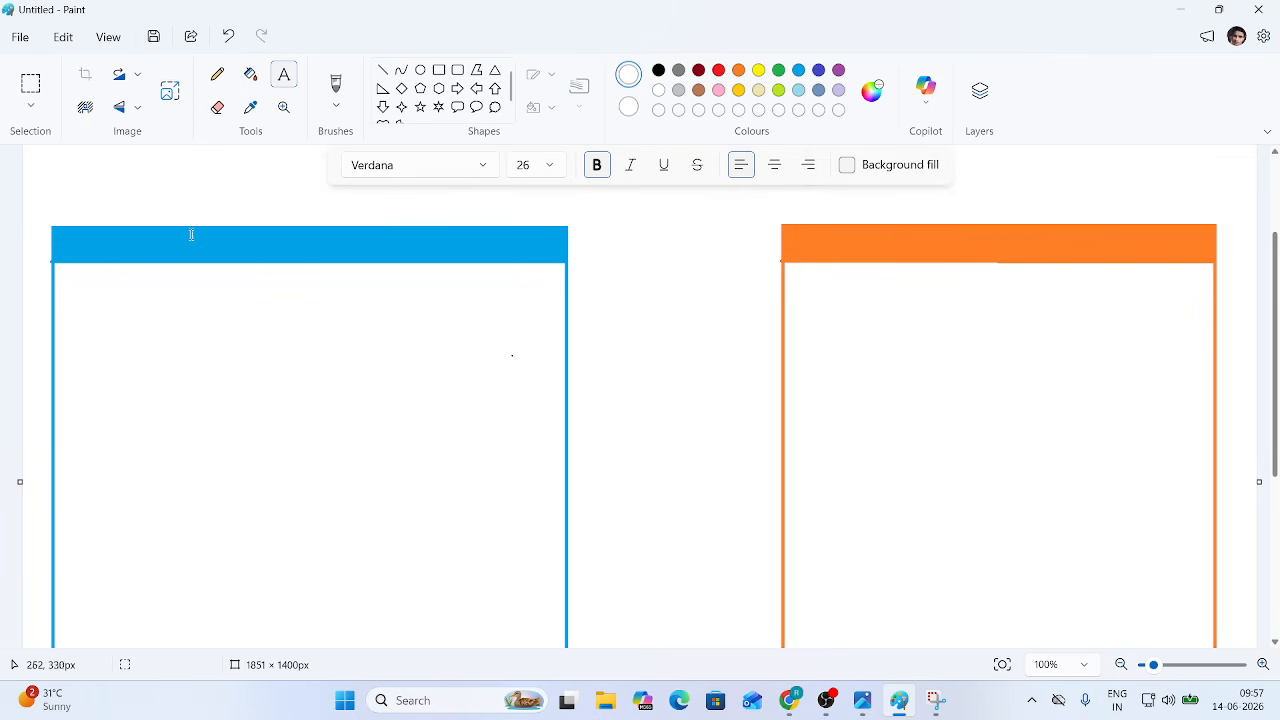
left_click_drag(187, 232, 408, 273)
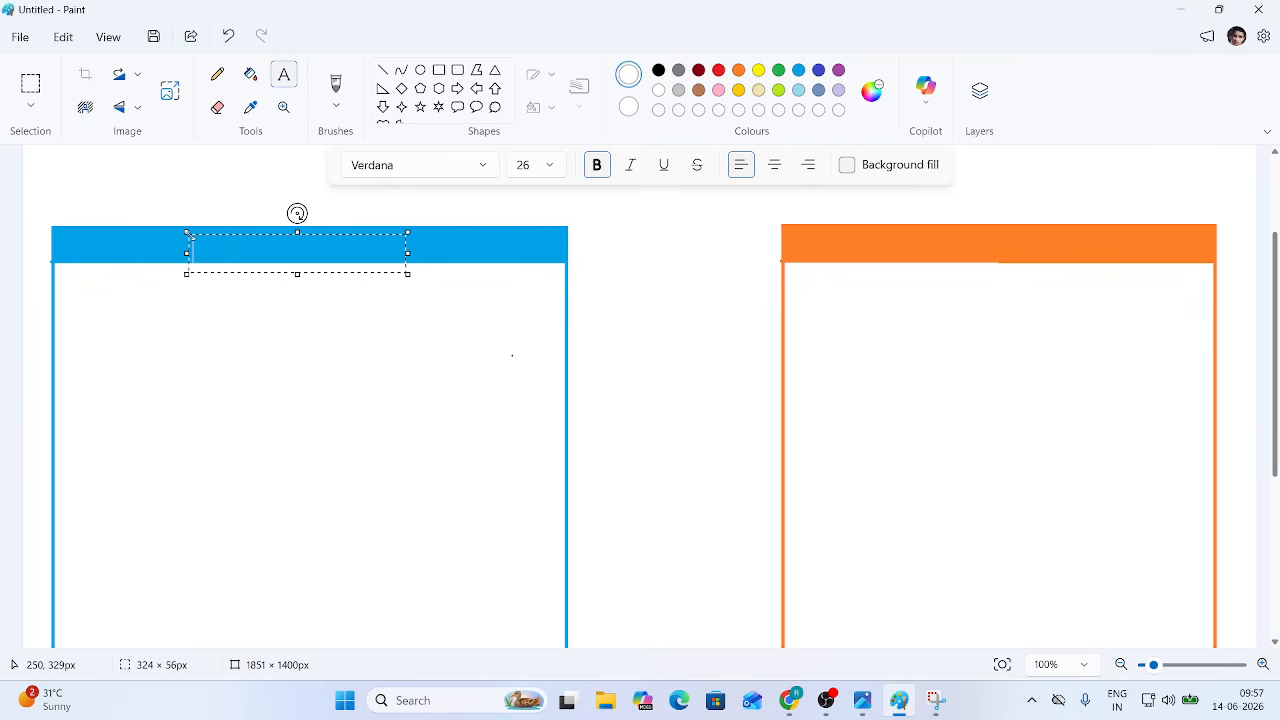
type("Azure ")
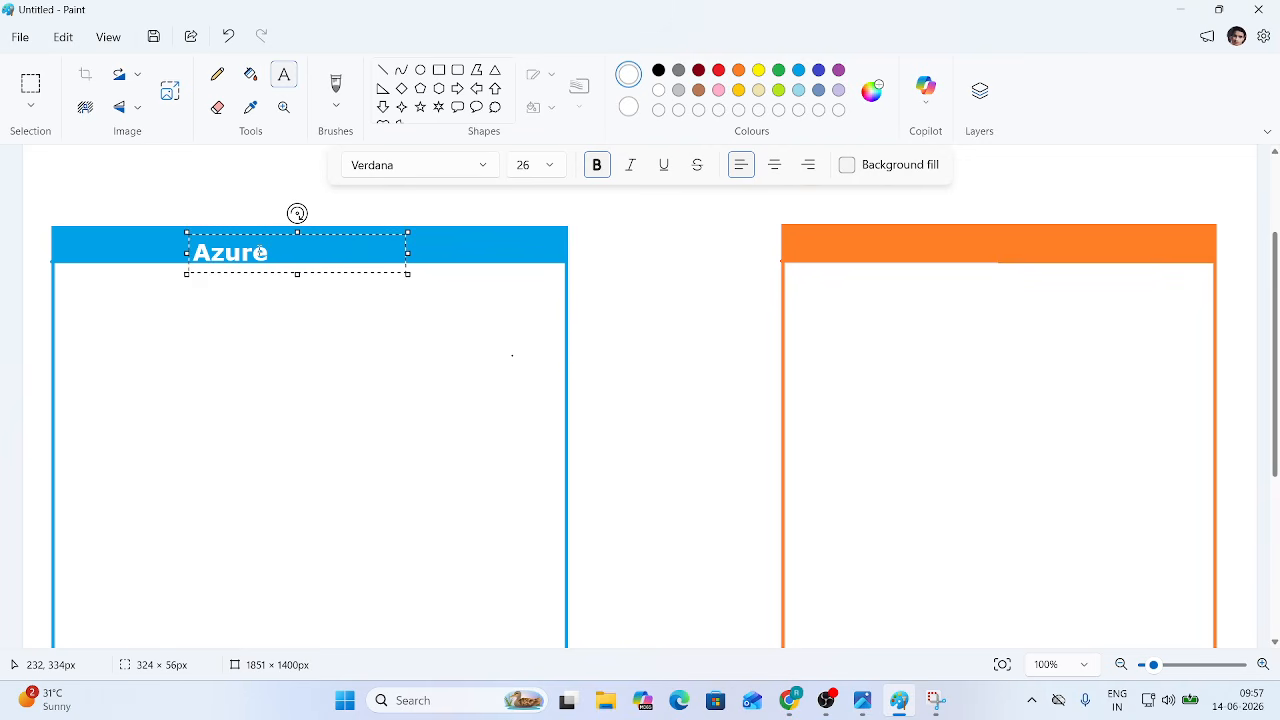
type("Site t")
key("BackSpace")
key("BackSpace")
type("-to")
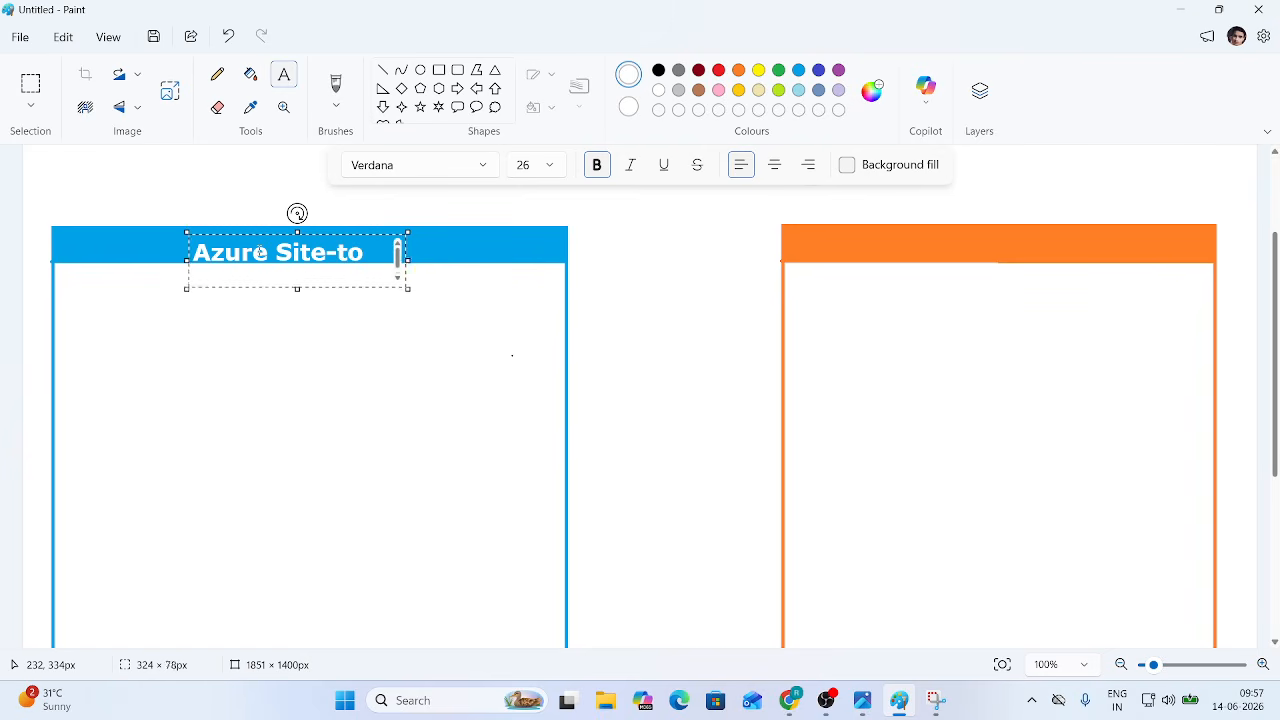
type(" Site VPN")
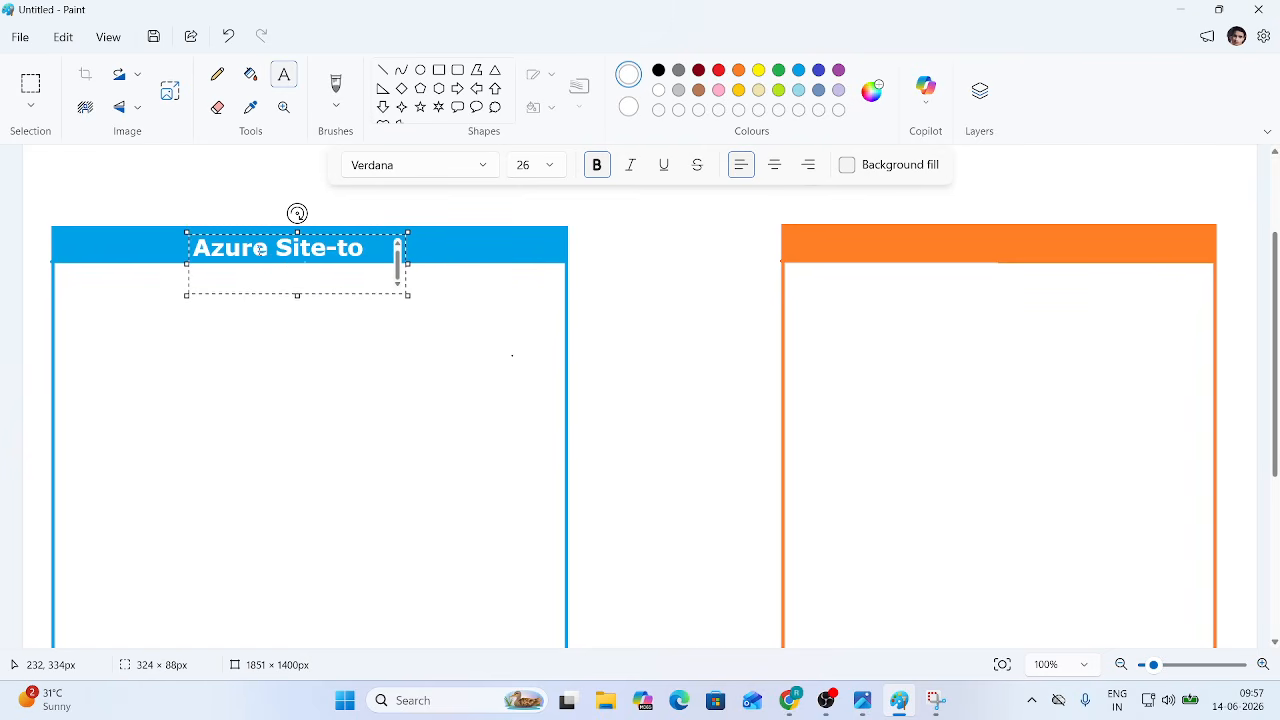
Step: Widen and shift the Azure title left so it fits on one line, then commit it
left_click_drag(408, 263, 559, 263)
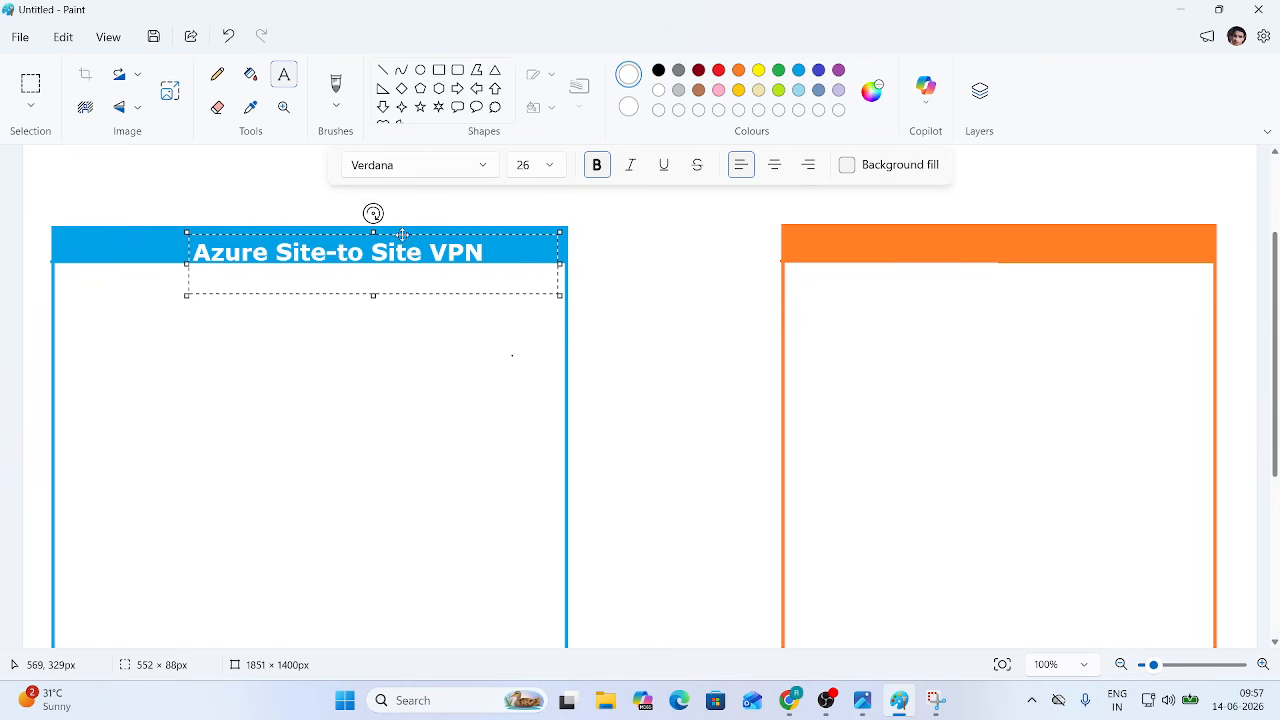
left_click_drag(398, 234, 343, 228)
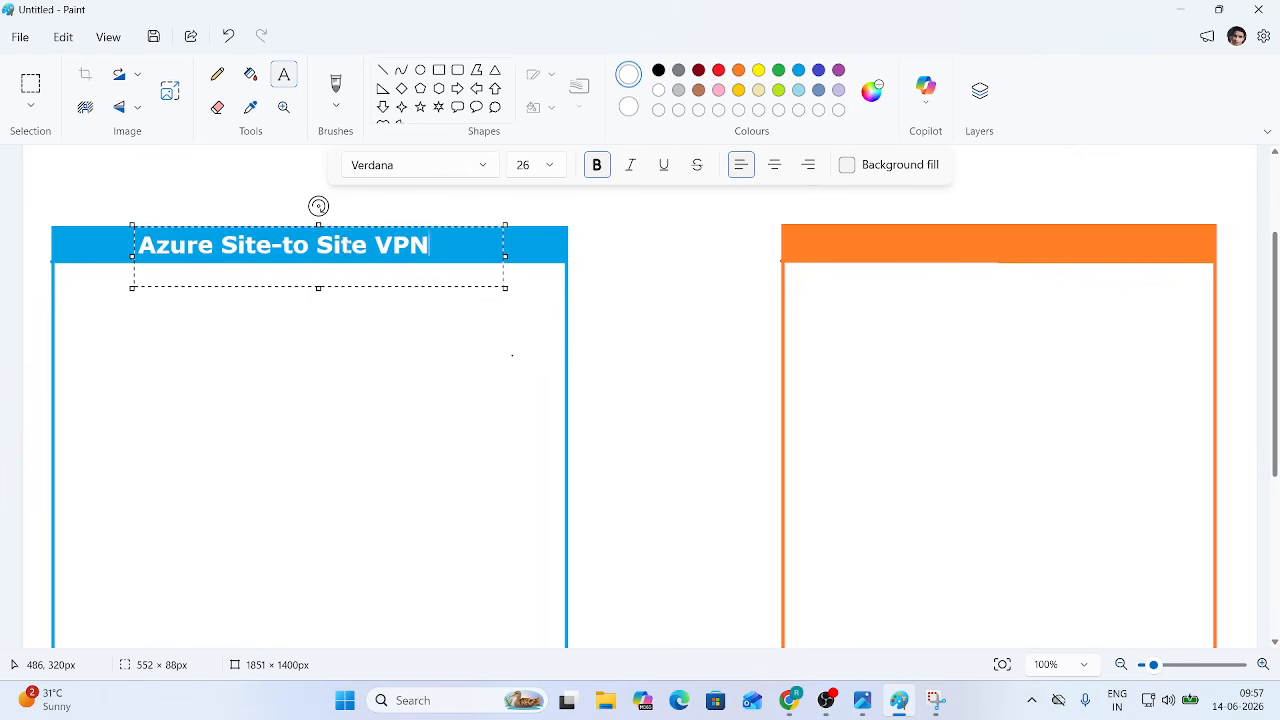
triple_click(348, 250)
key("ctrl+c")
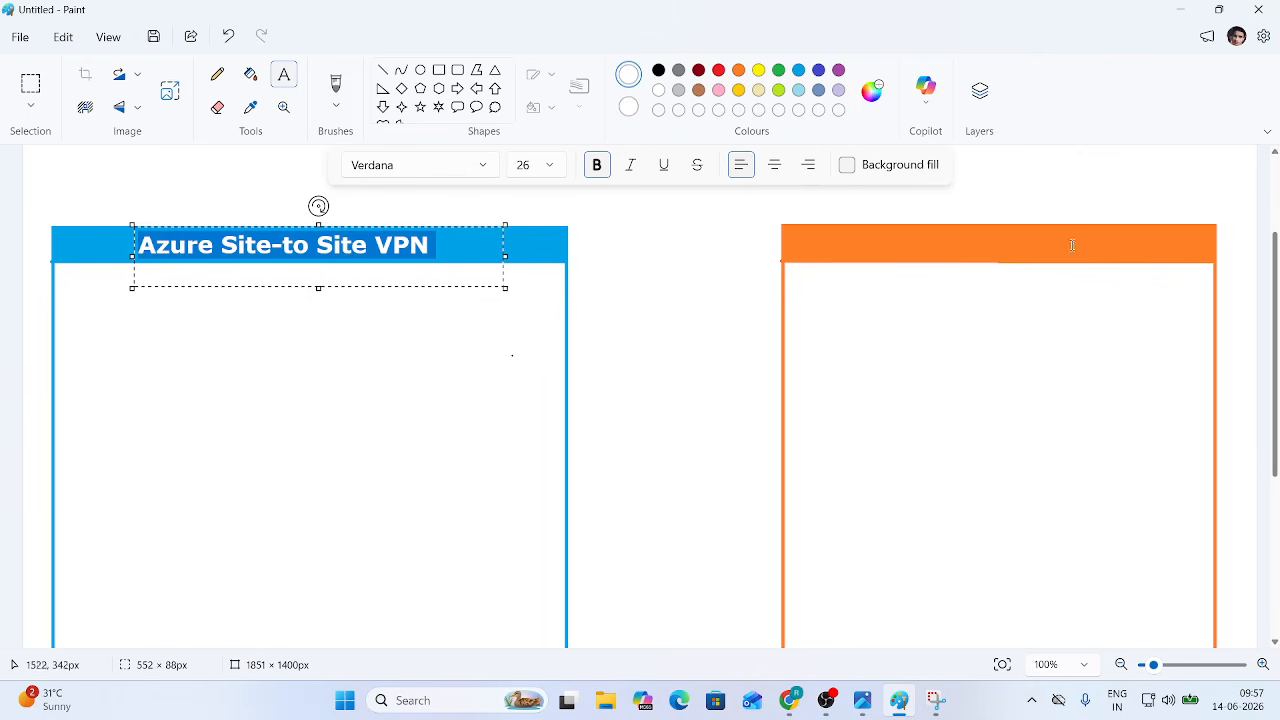
left_click(905, 254)
left_click(876, 246)
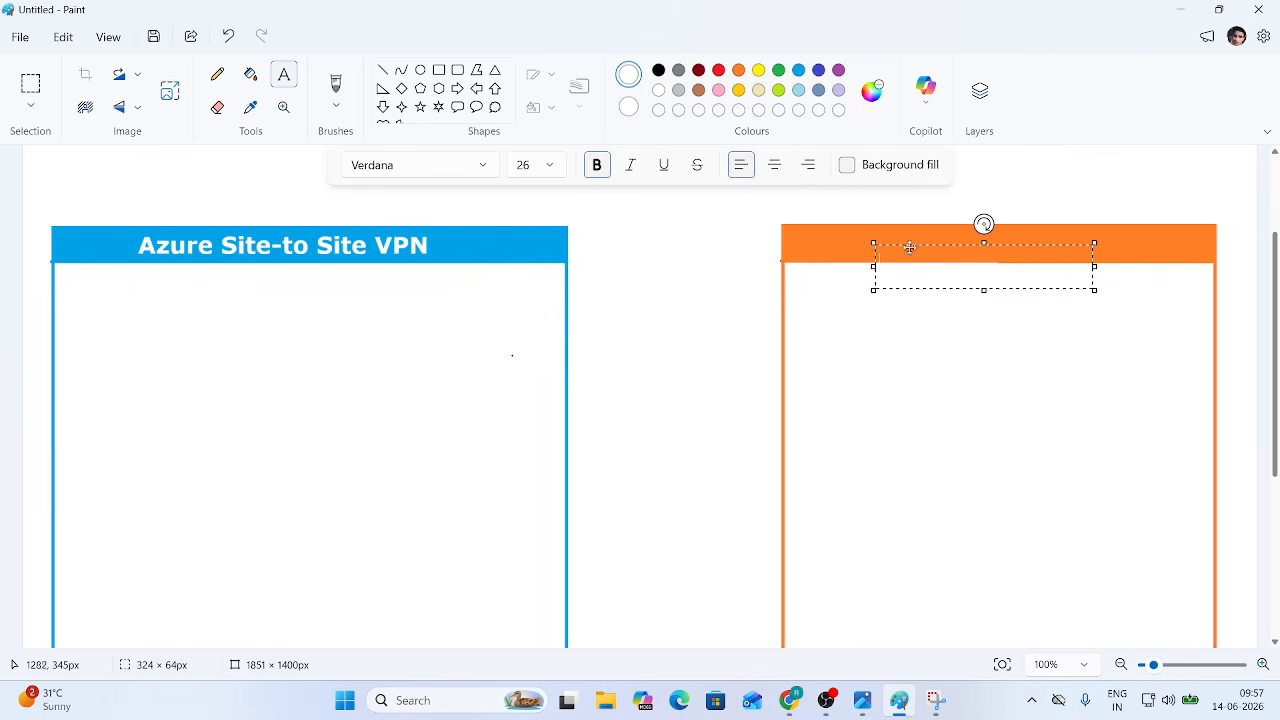
left_click_drag(1094, 264, 1222, 268)
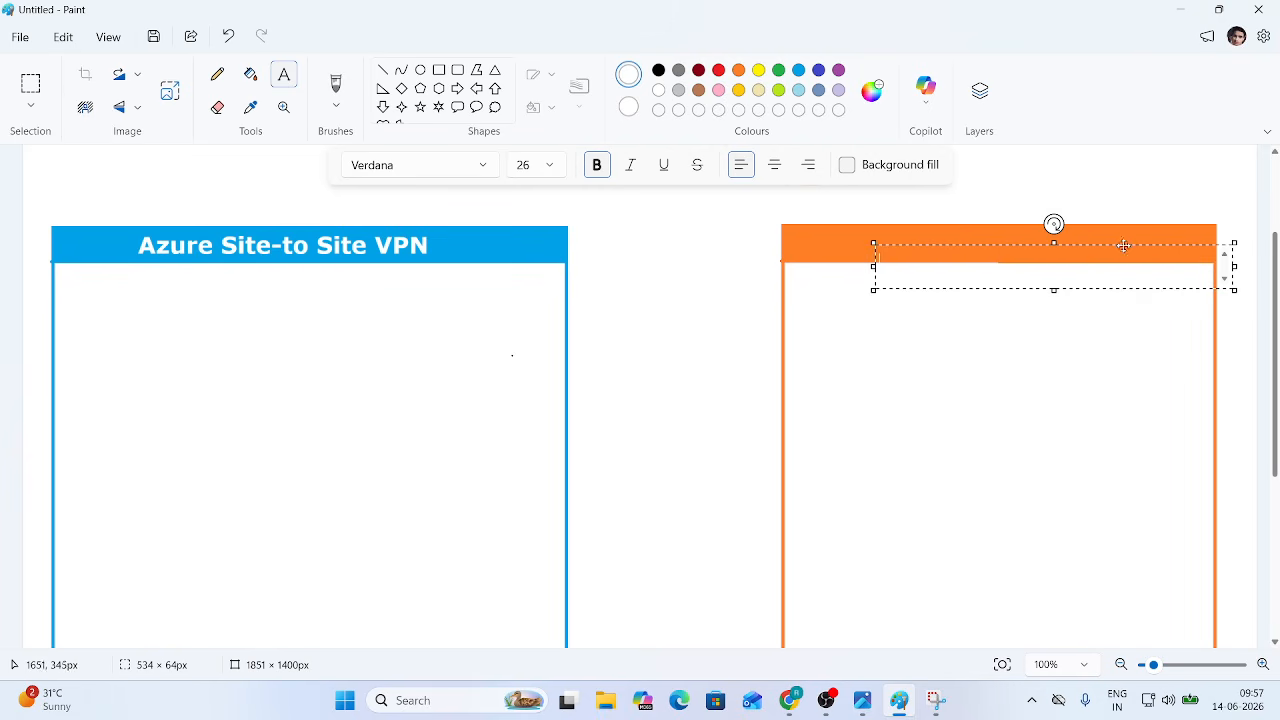
key("Escape")
Step: Paste the title into the orange header, replace 'Azure' with 'AWS', and position it
left_click(856, 237)
key("ctrl+v")
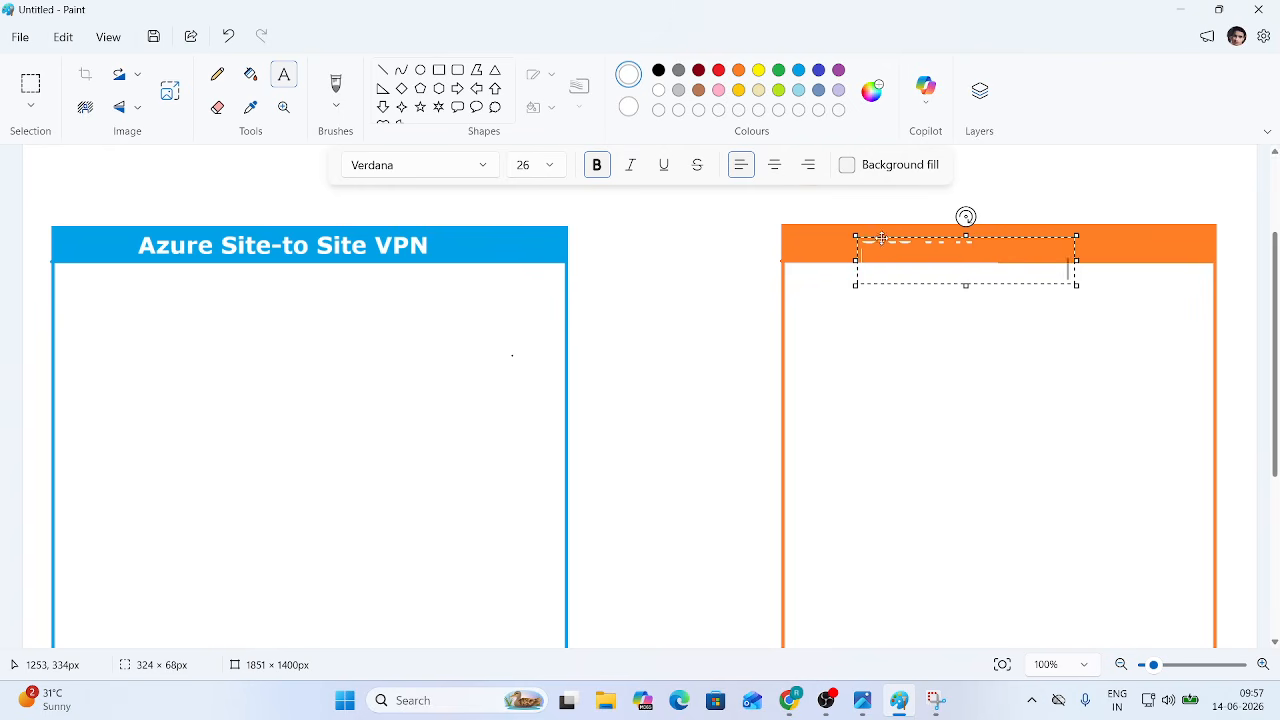
left_click_drag(1076, 256, 1232, 258)
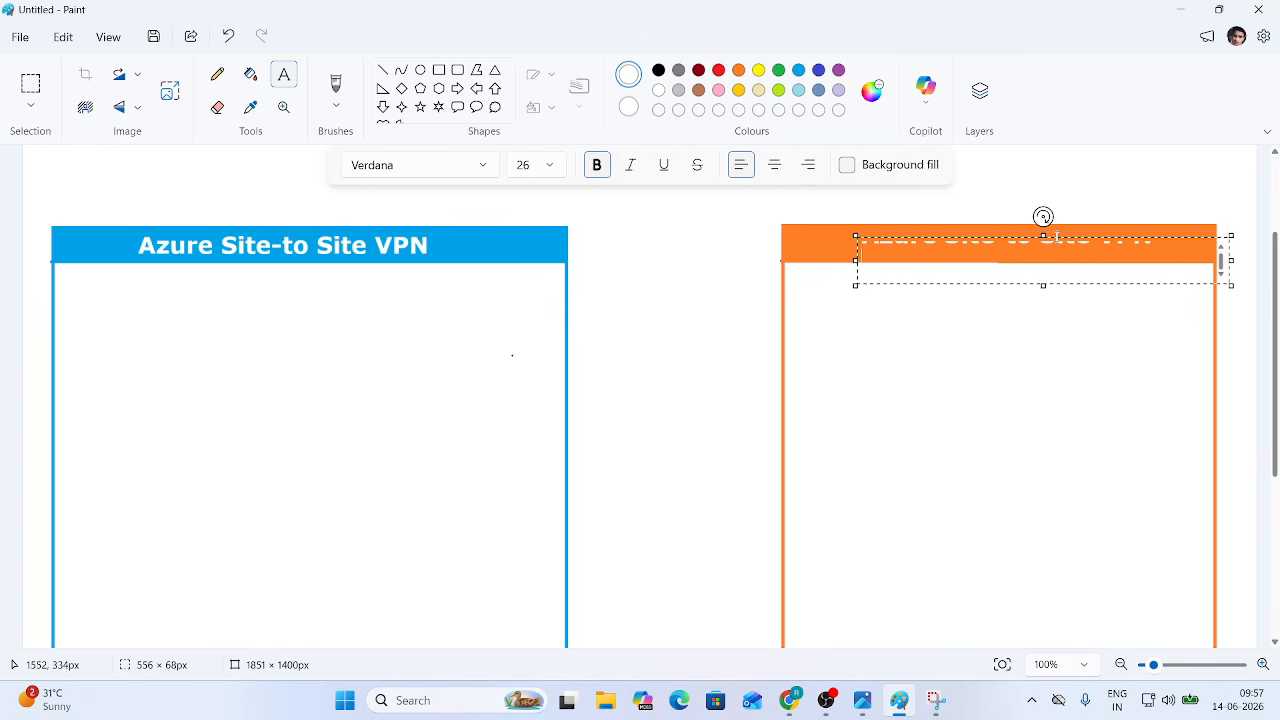
left_click_drag(1048, 237, 1074, 226)
left_click_drag(926, 242, 851, 242)
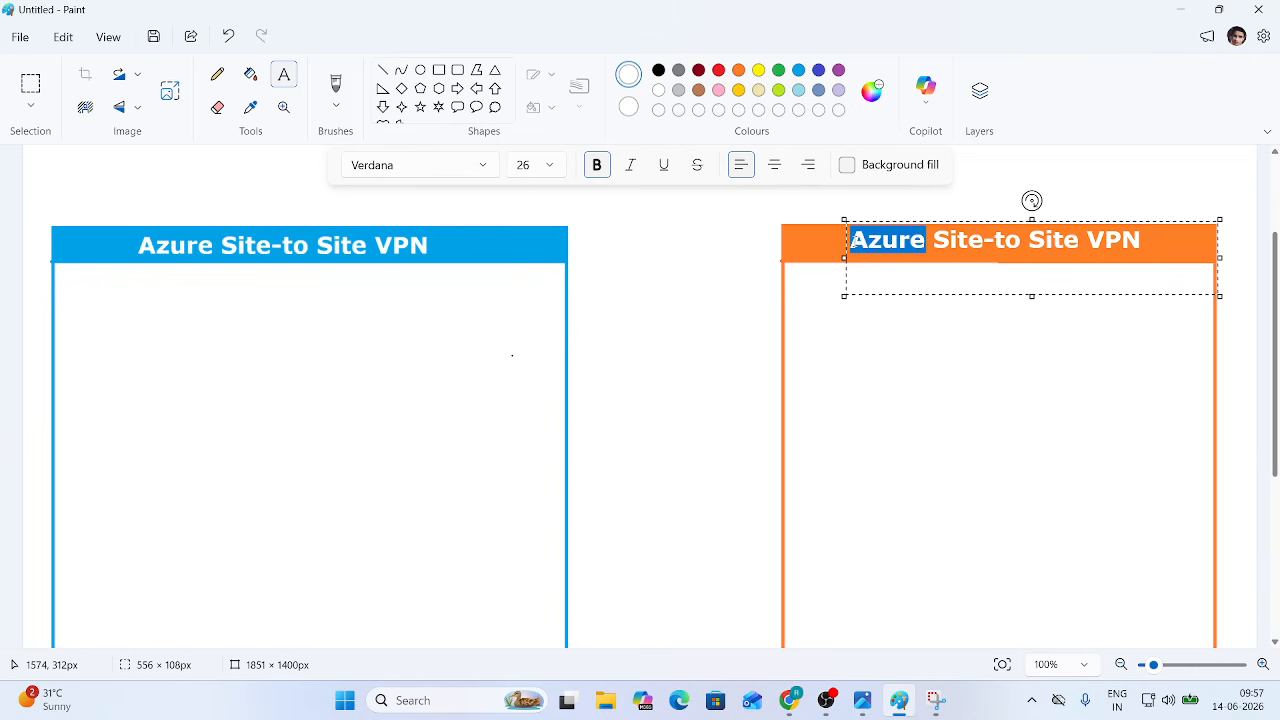
type("AWS")
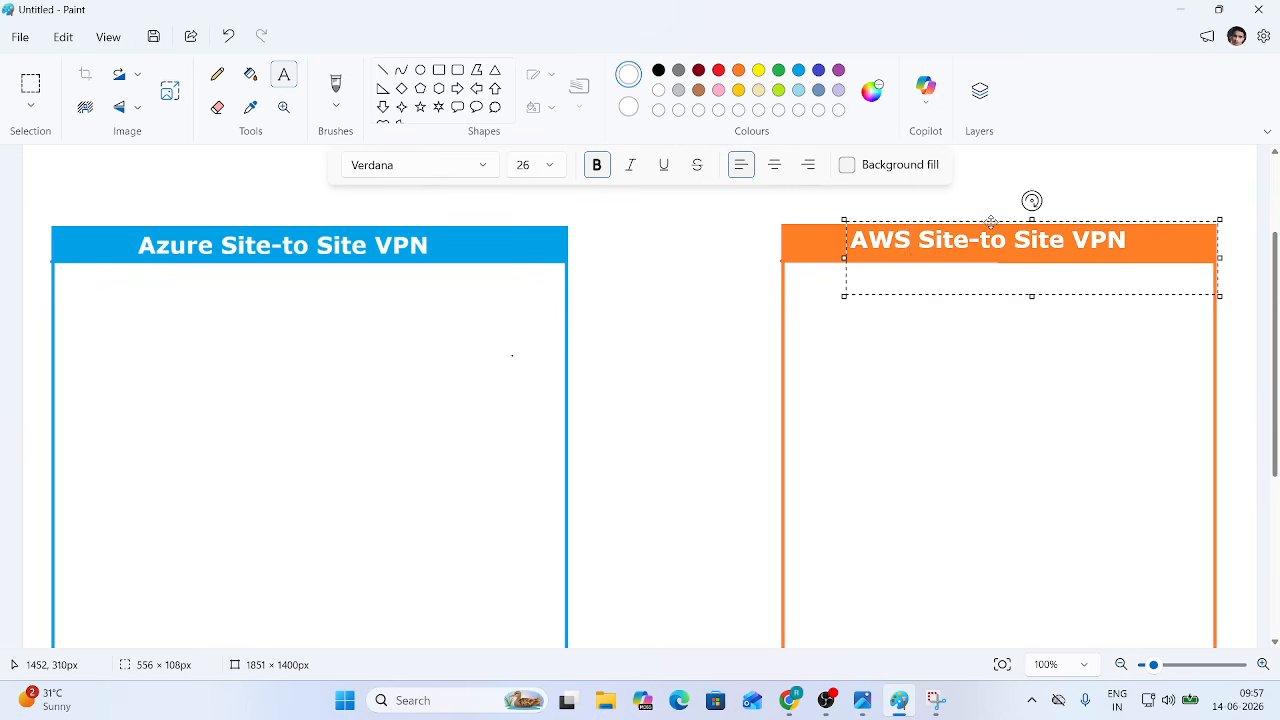
left_click_drag(990, 222, 998, 226)
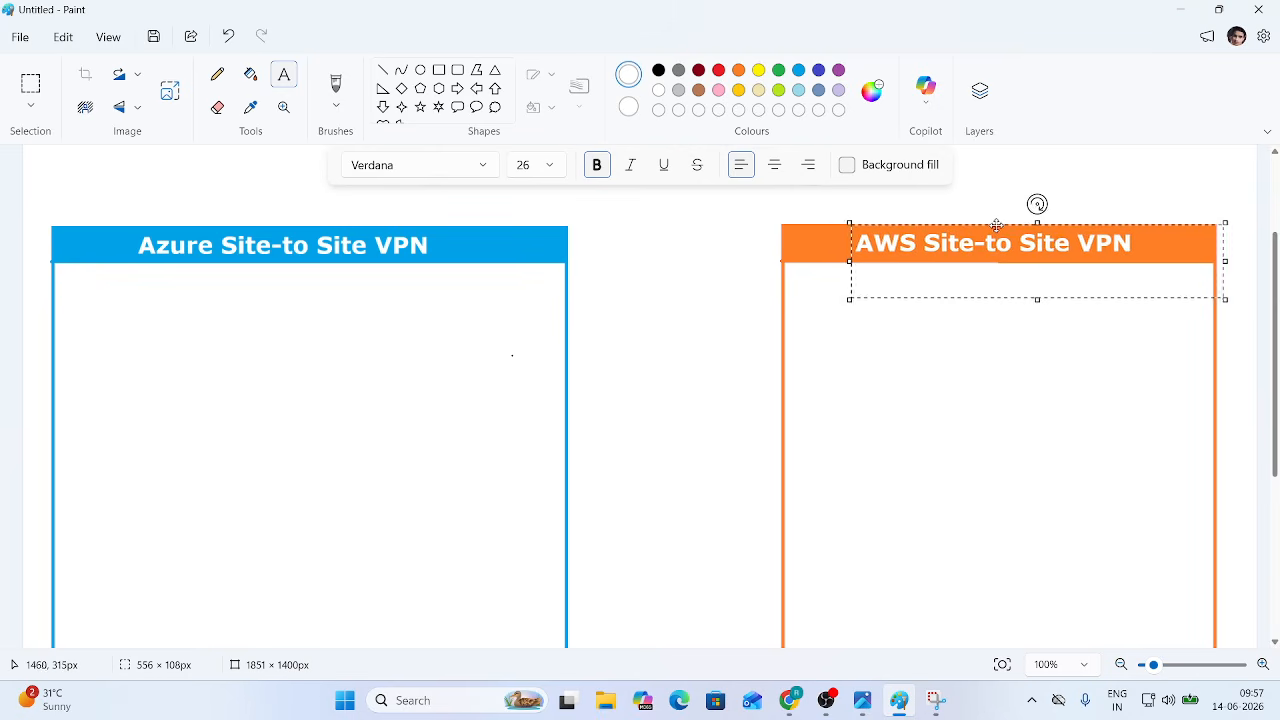
left_click(961, 504)
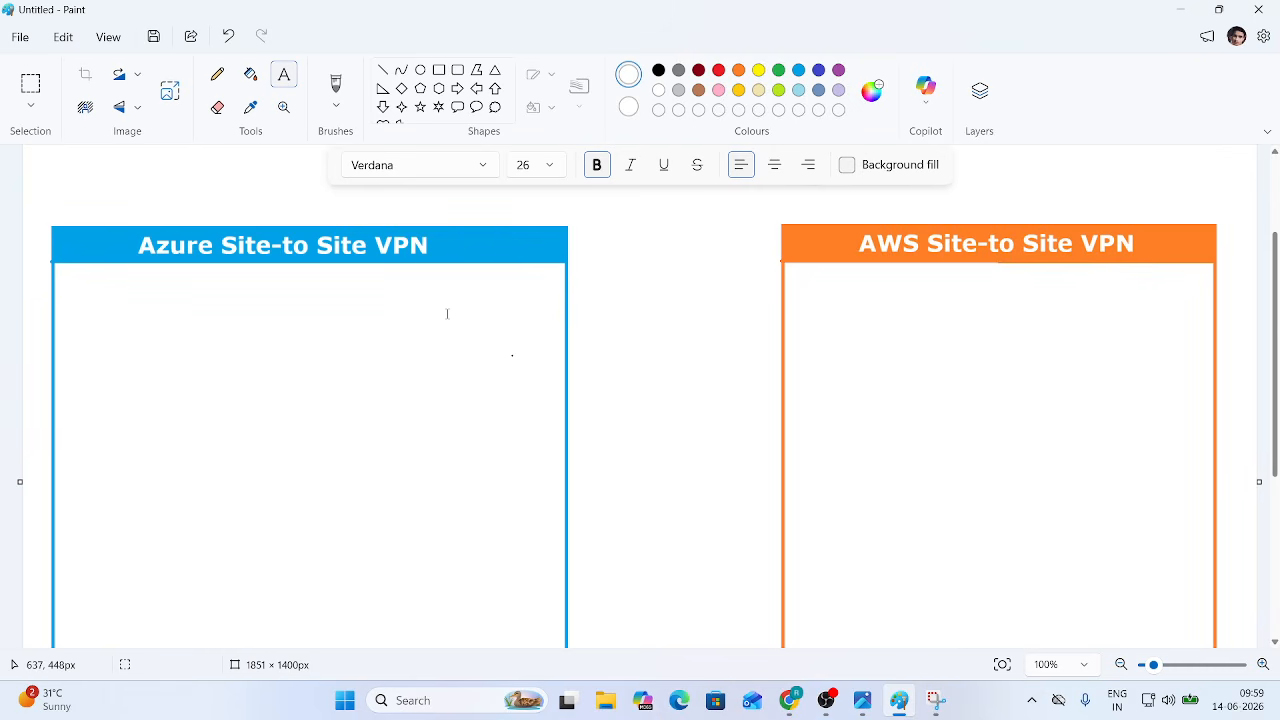
Step: Scroll the whole canvas to review the title, tunnel banner and both panels, then choose Rounded rectangle
scroll(447, 314, "down", 1)
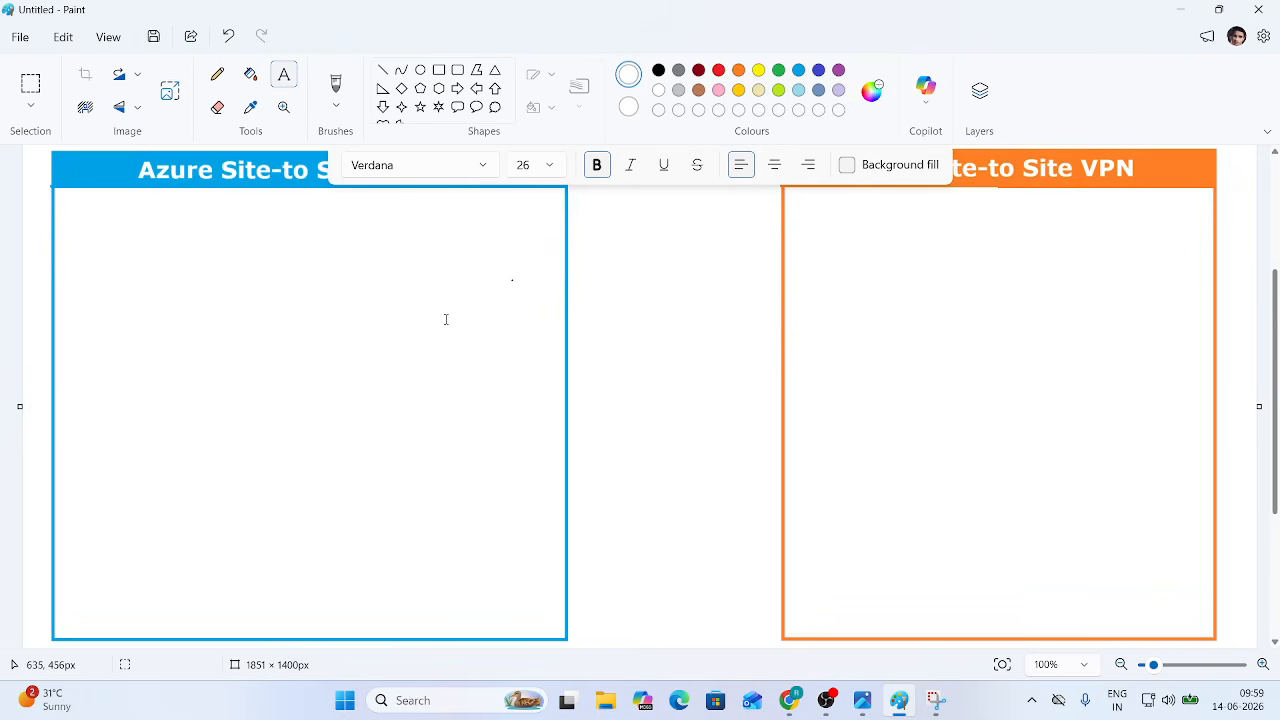
scroll(446, 319, "up", 2)
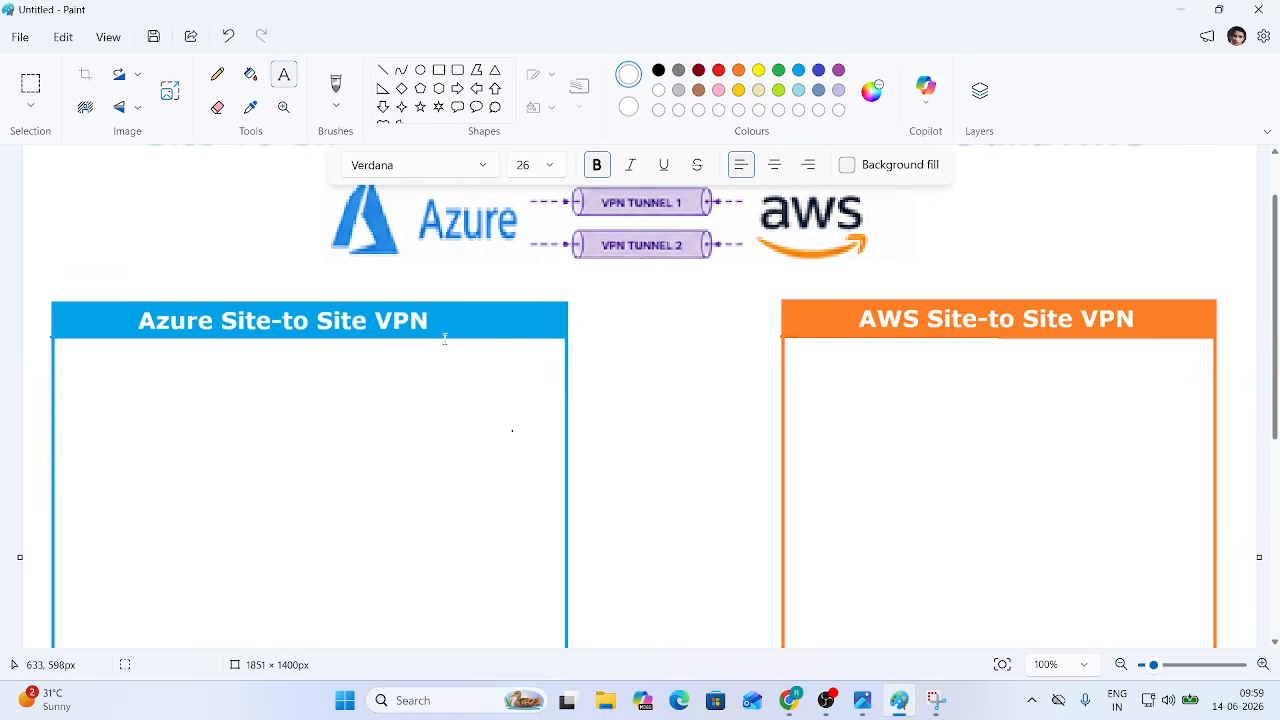
left_click(1274, 642)
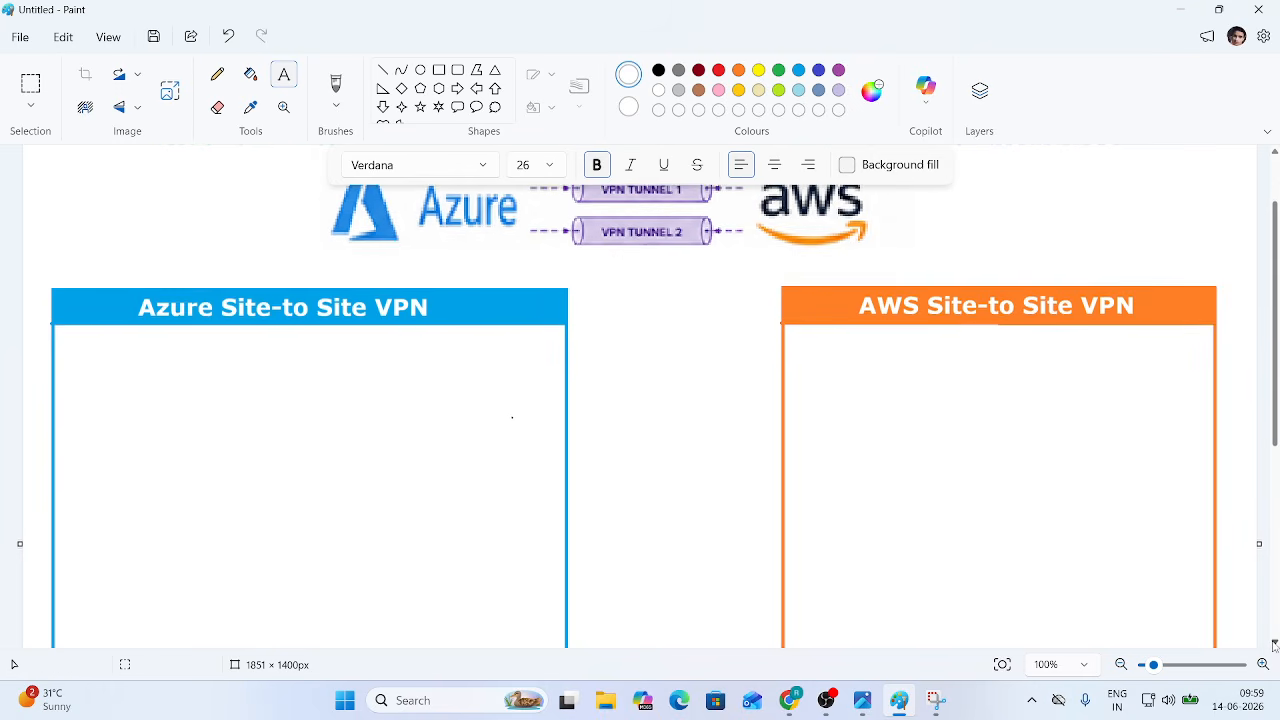
left_click(1274, 645)
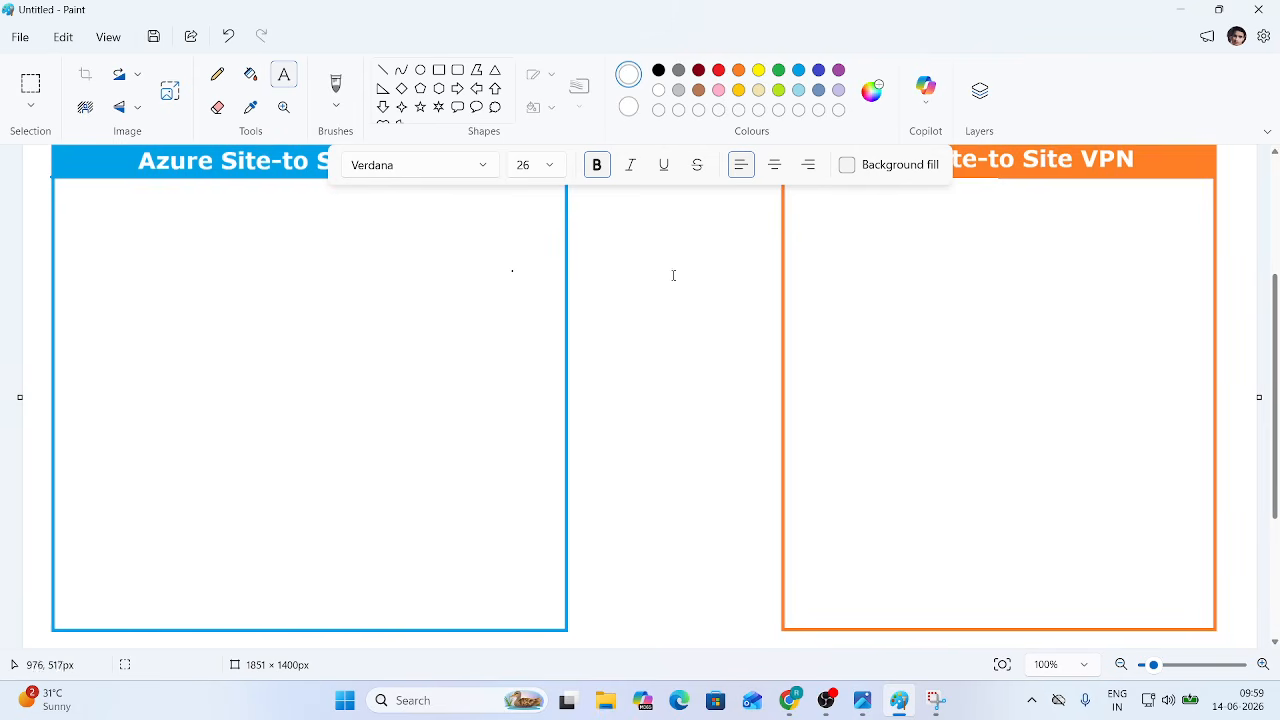
left_click(1274, 152)
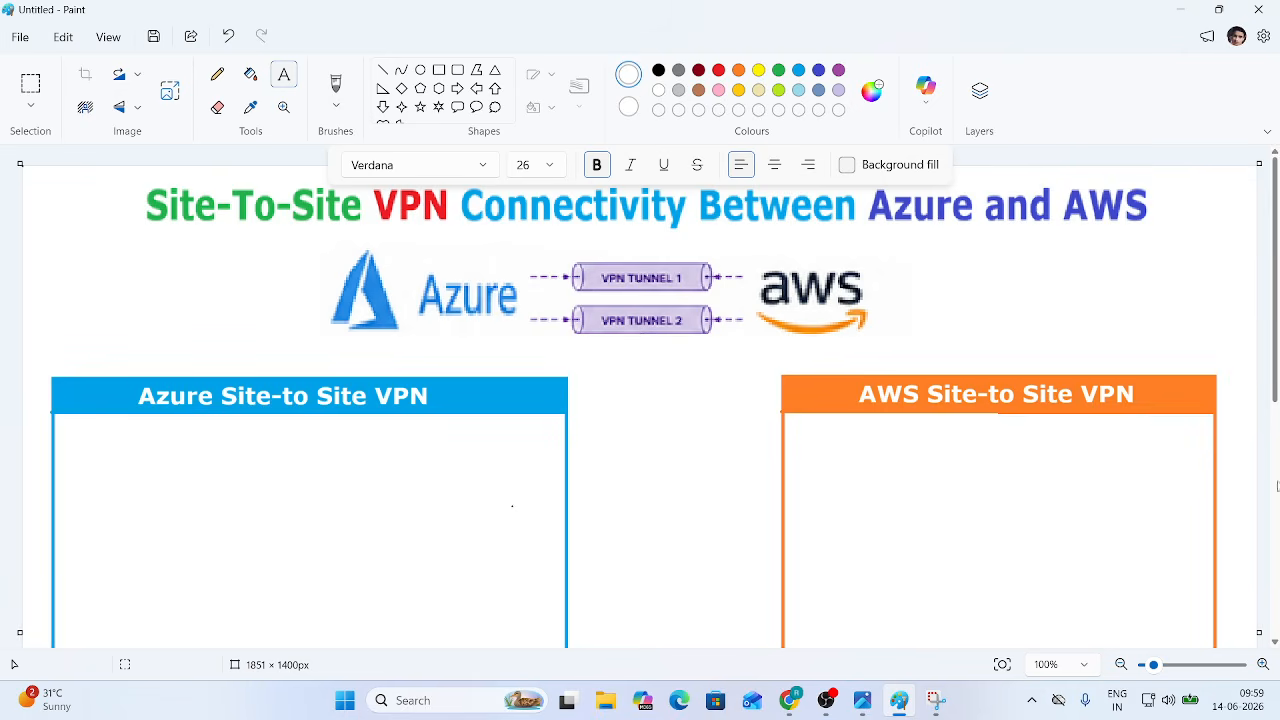
left_click(1276, 611)
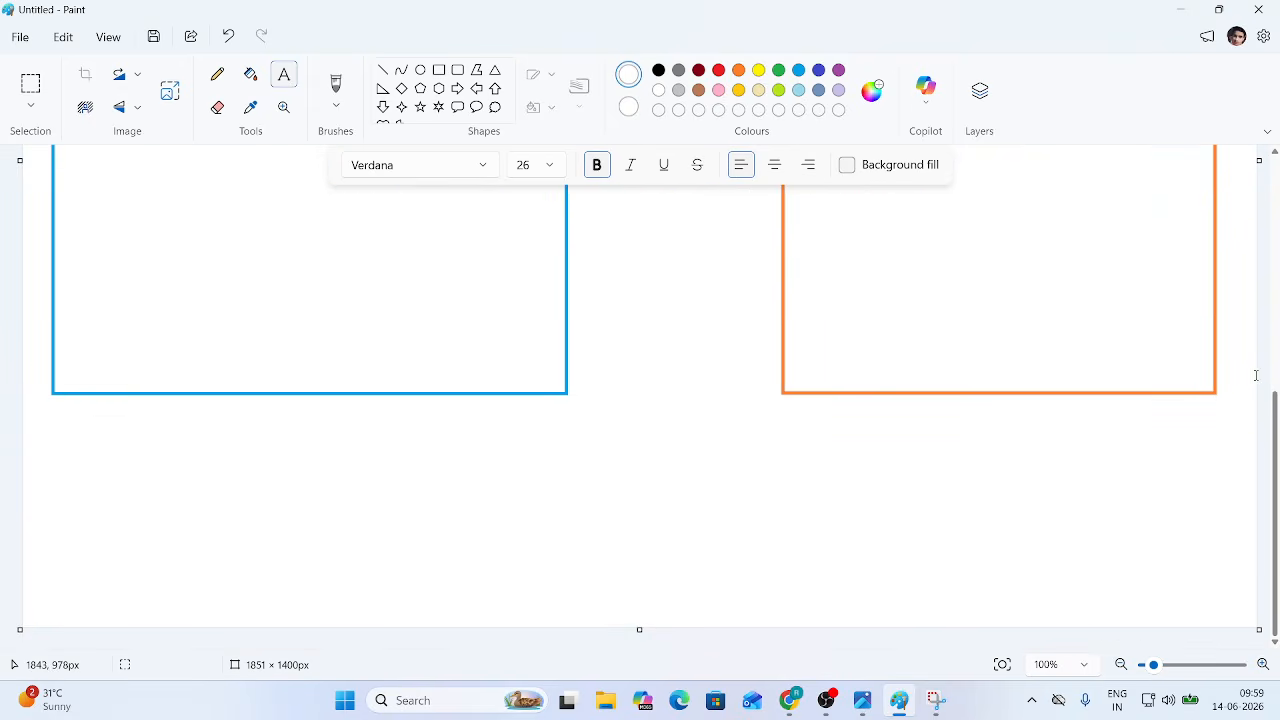
left_click_drag(1274, 425, 1275, 300)
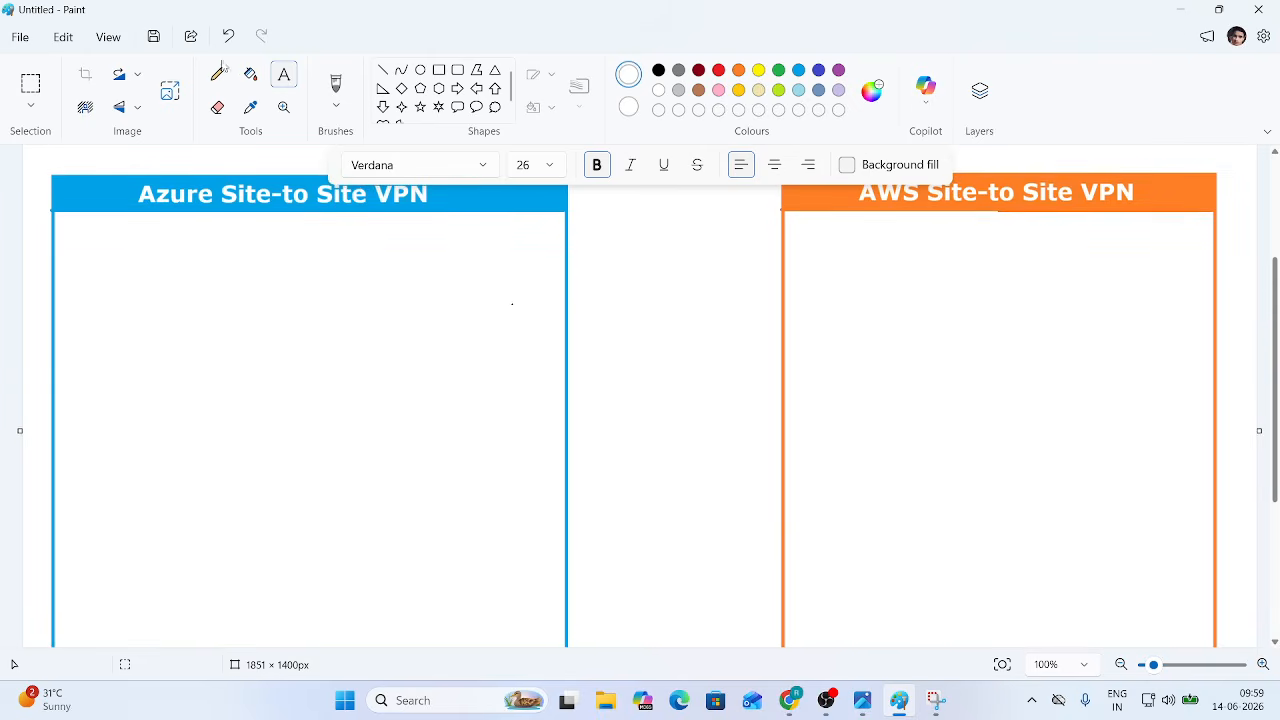
left_click(439, 70)
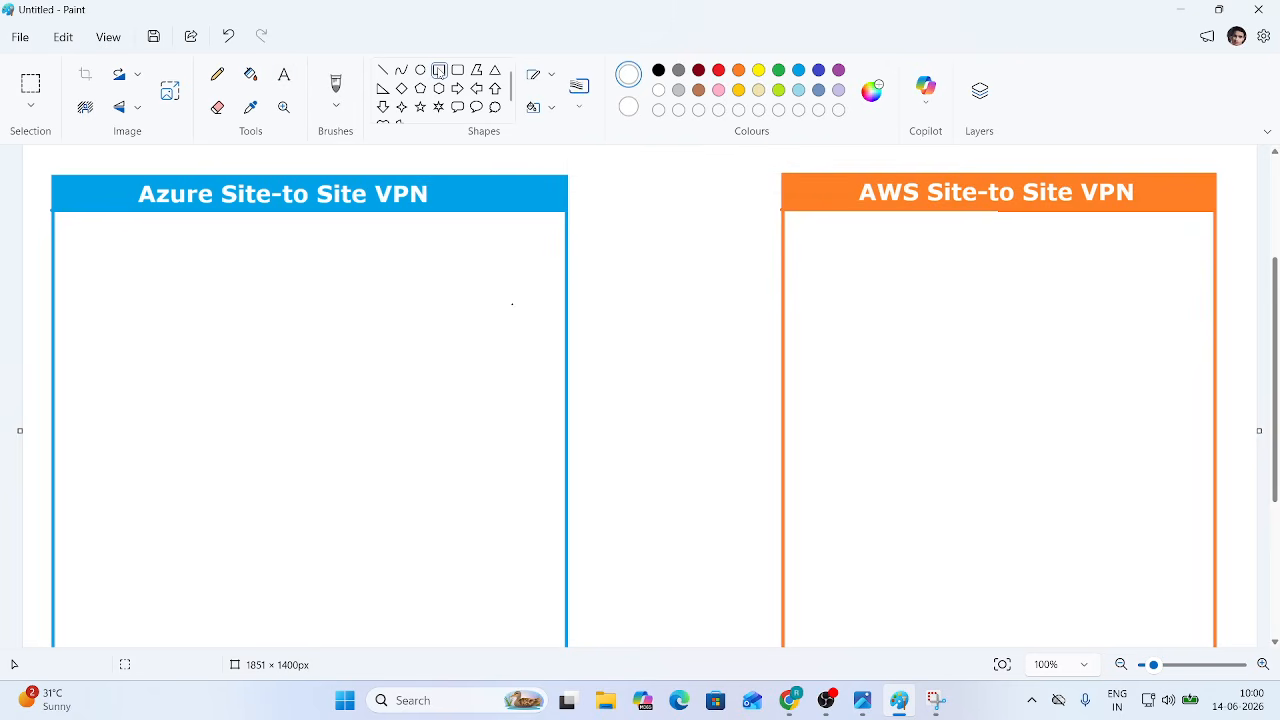
Step: Draw a black rectangle inside the Azure panel and erase a gap in its top border
left_click(659, 70)
left_click_drag(78, 244, 547, 592)
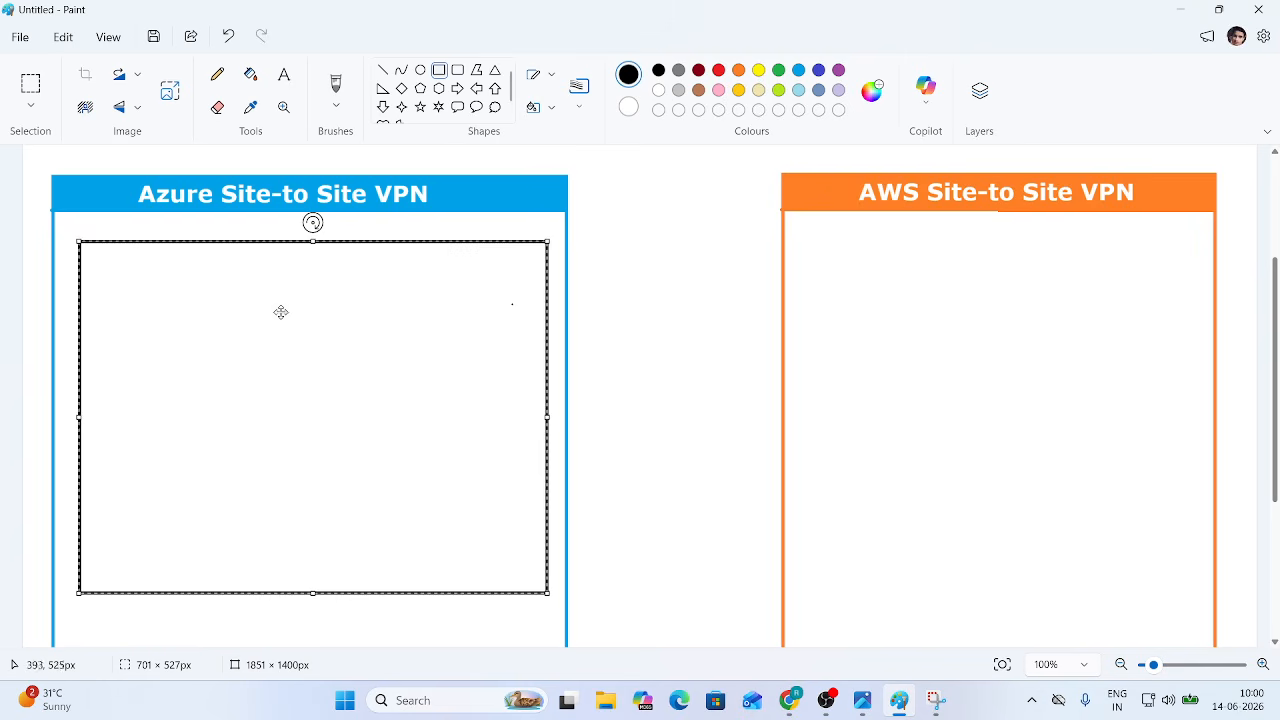
left_click(597, 243)
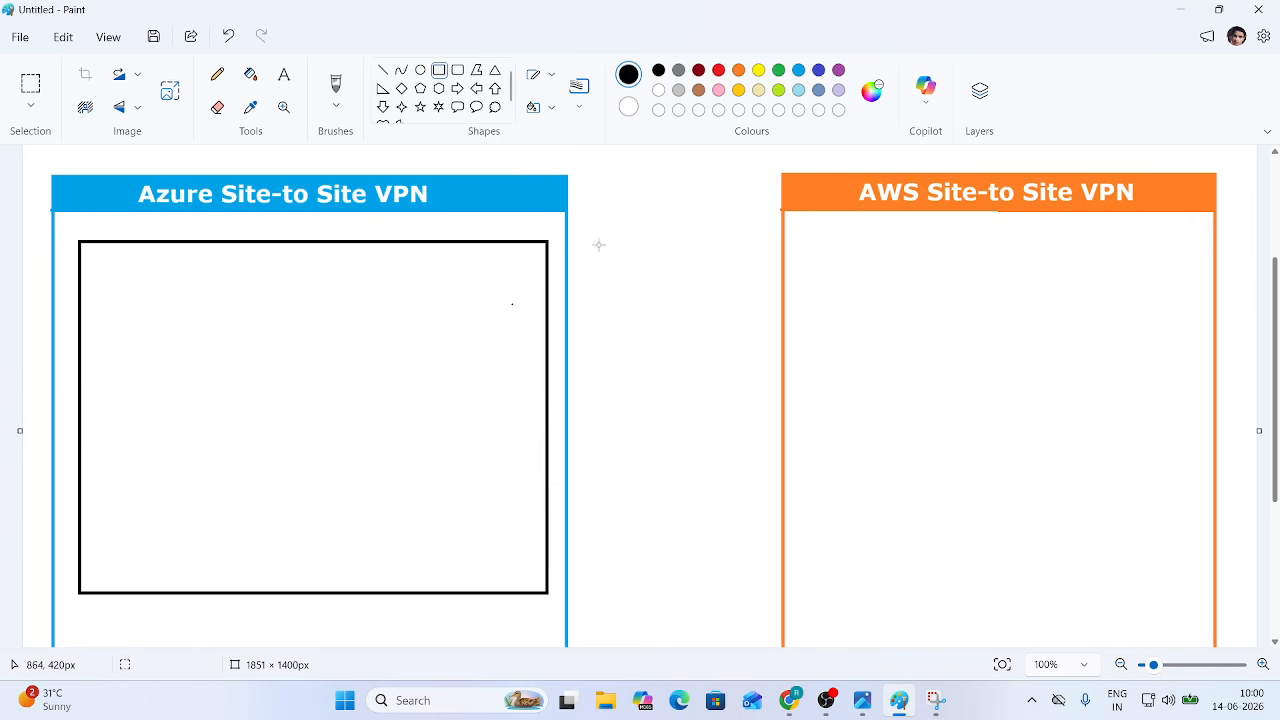
left_click(217, 107)
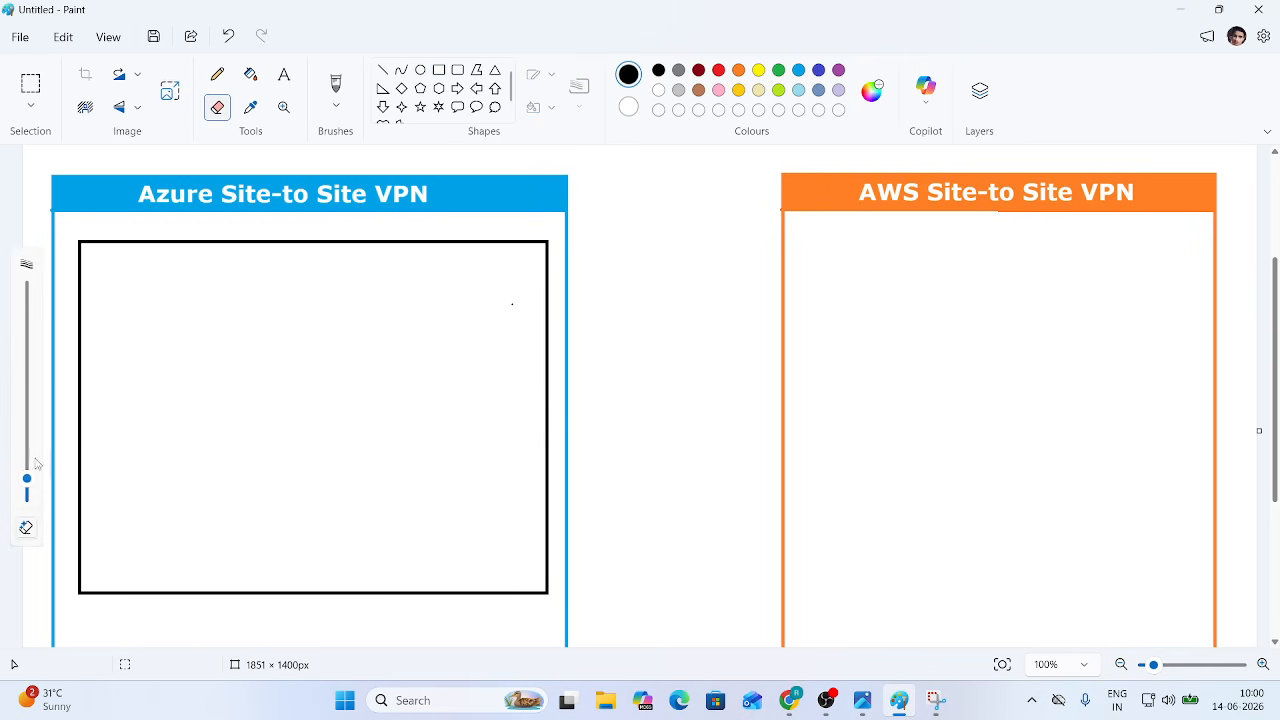
left_click_drag(27, 479, 27, 424)
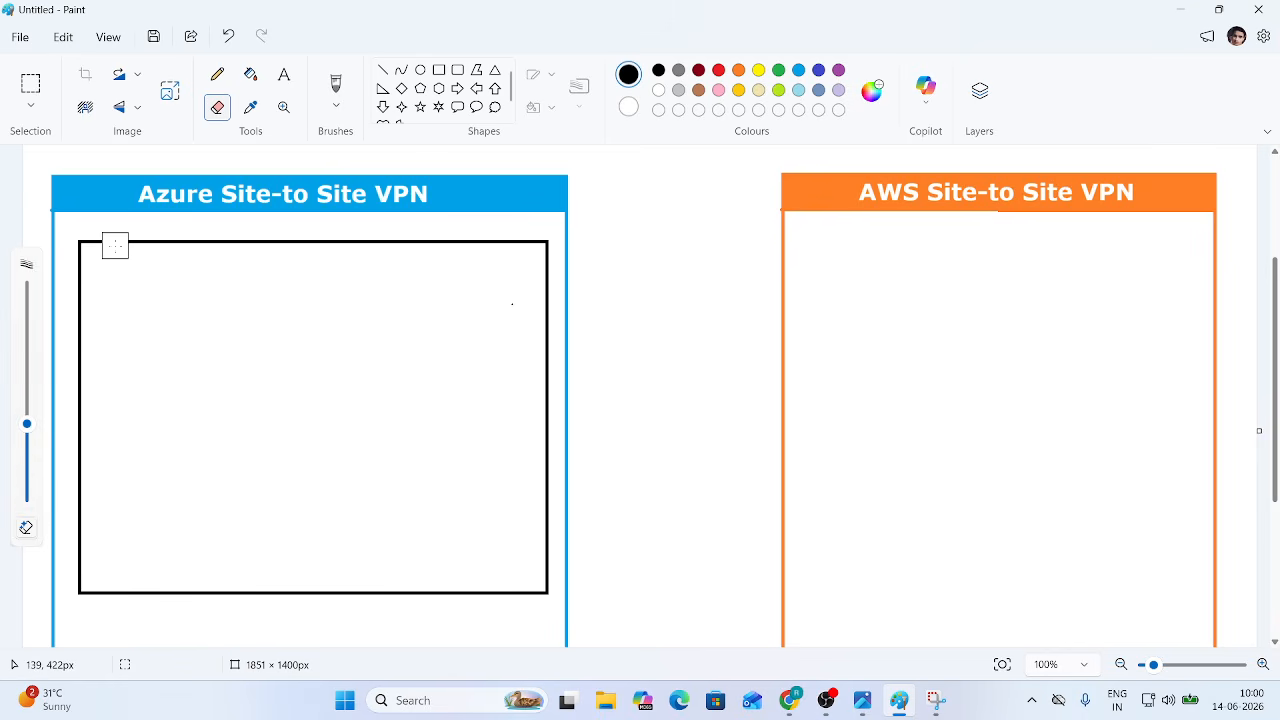
left_click_drag(114, 243, 284, 245)
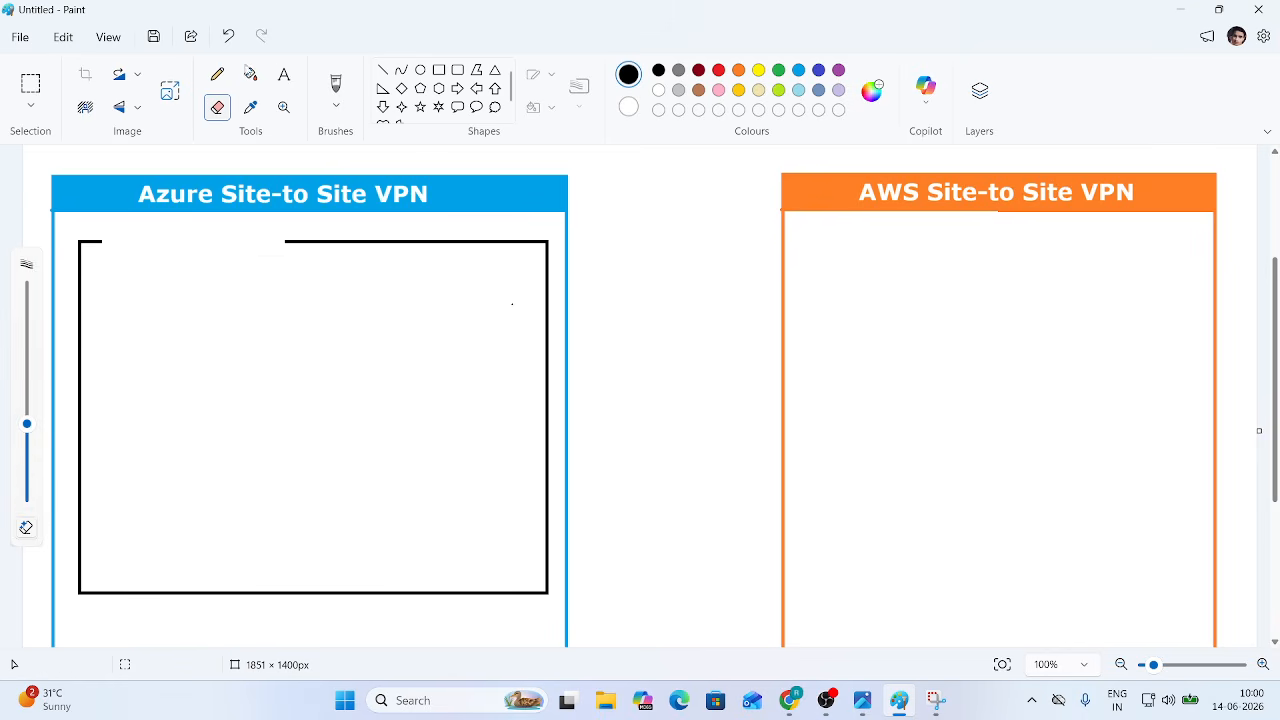
left_click(283, 75)
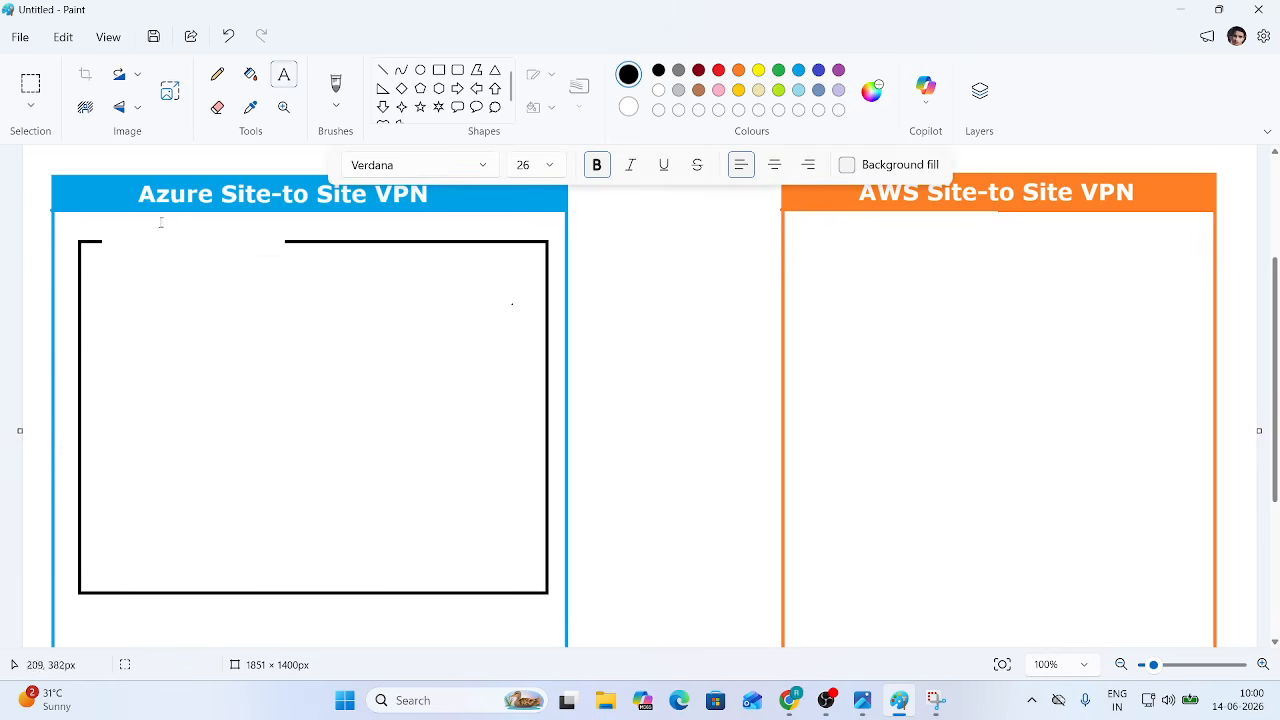
Step: Try a red two-line 'Resource Group ( My-RG)' label at 16 pt, then undo it
left_click(718, 70)
left_click(116, 236)
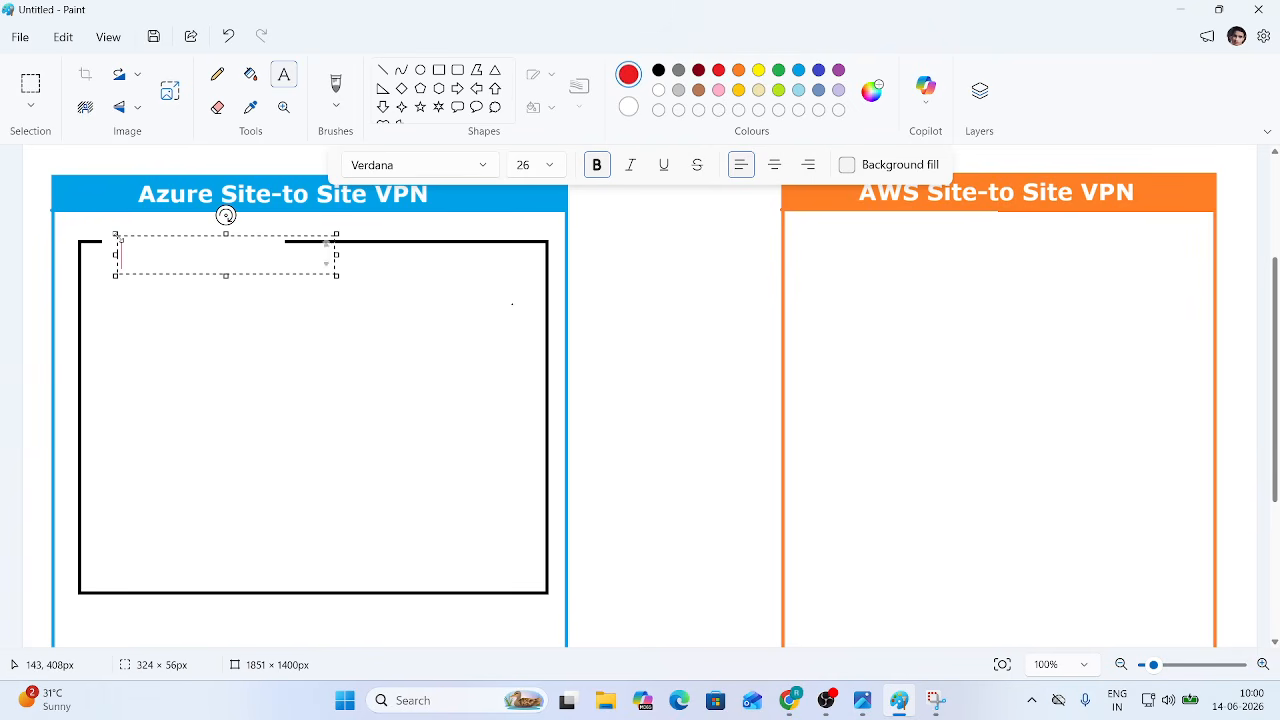
type("Resour")
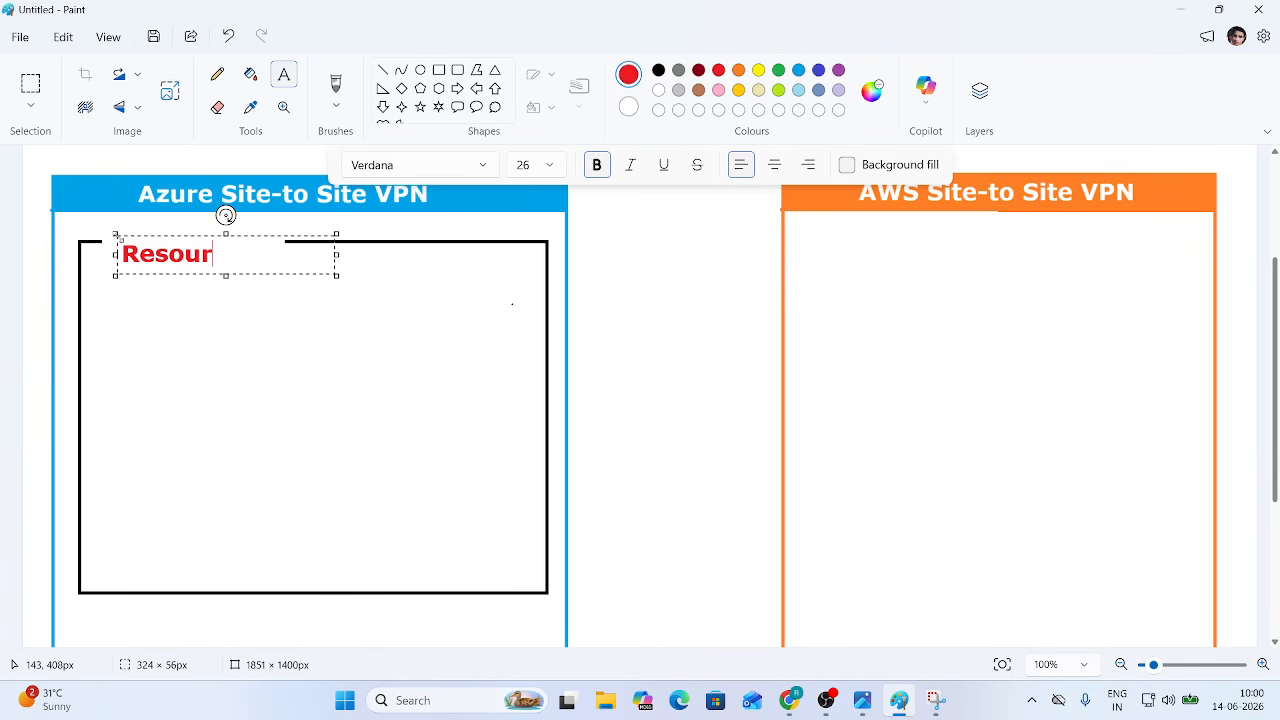
type("ce Group")
key("Return")
type("(")
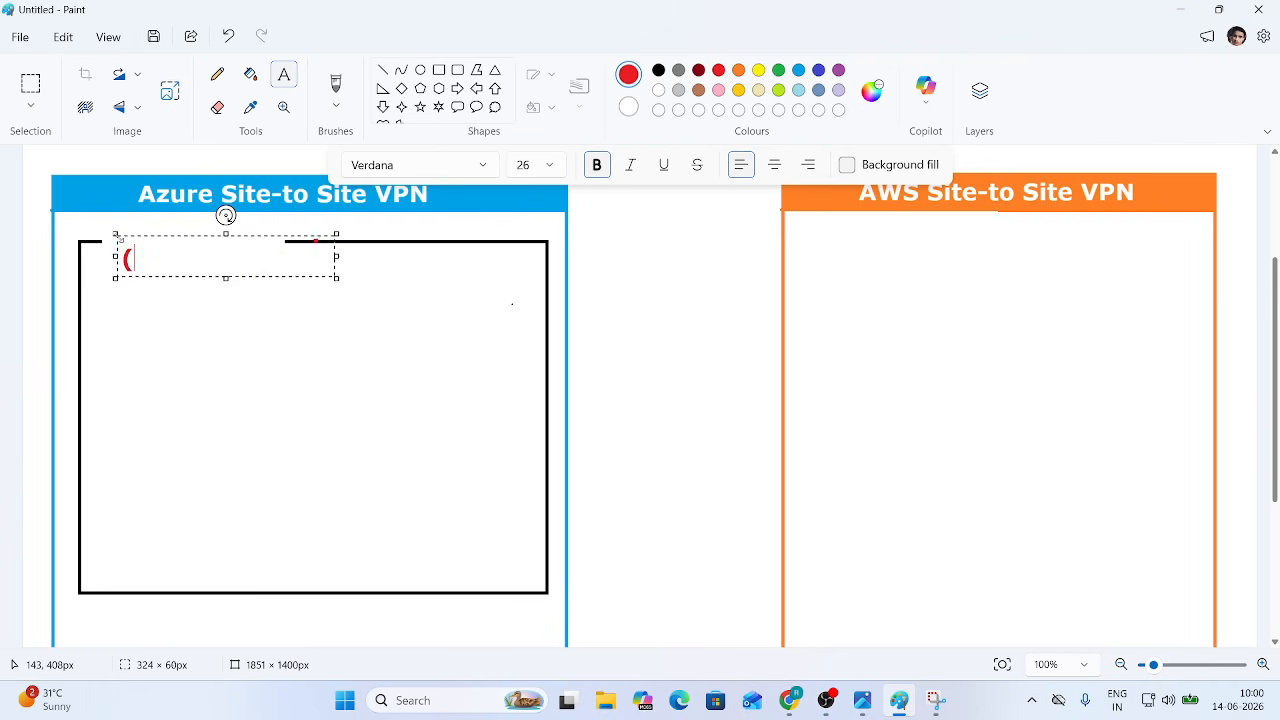
type(" My")
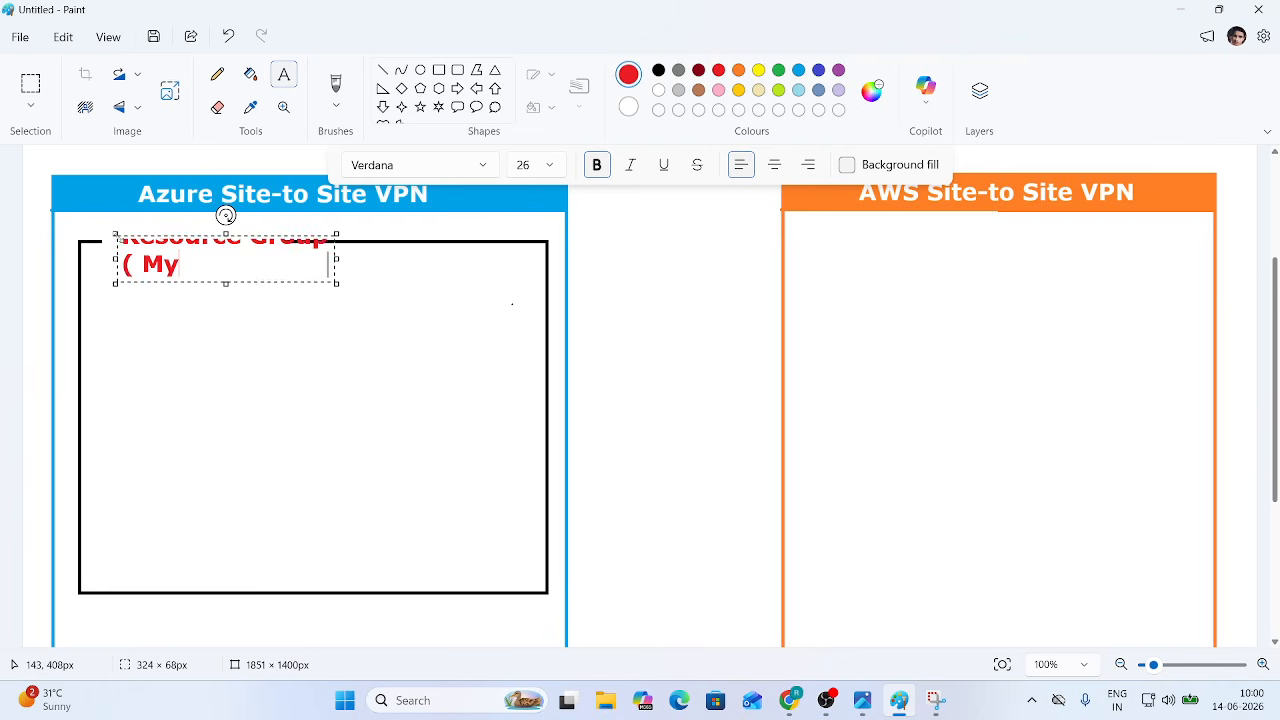
type("-RG)")
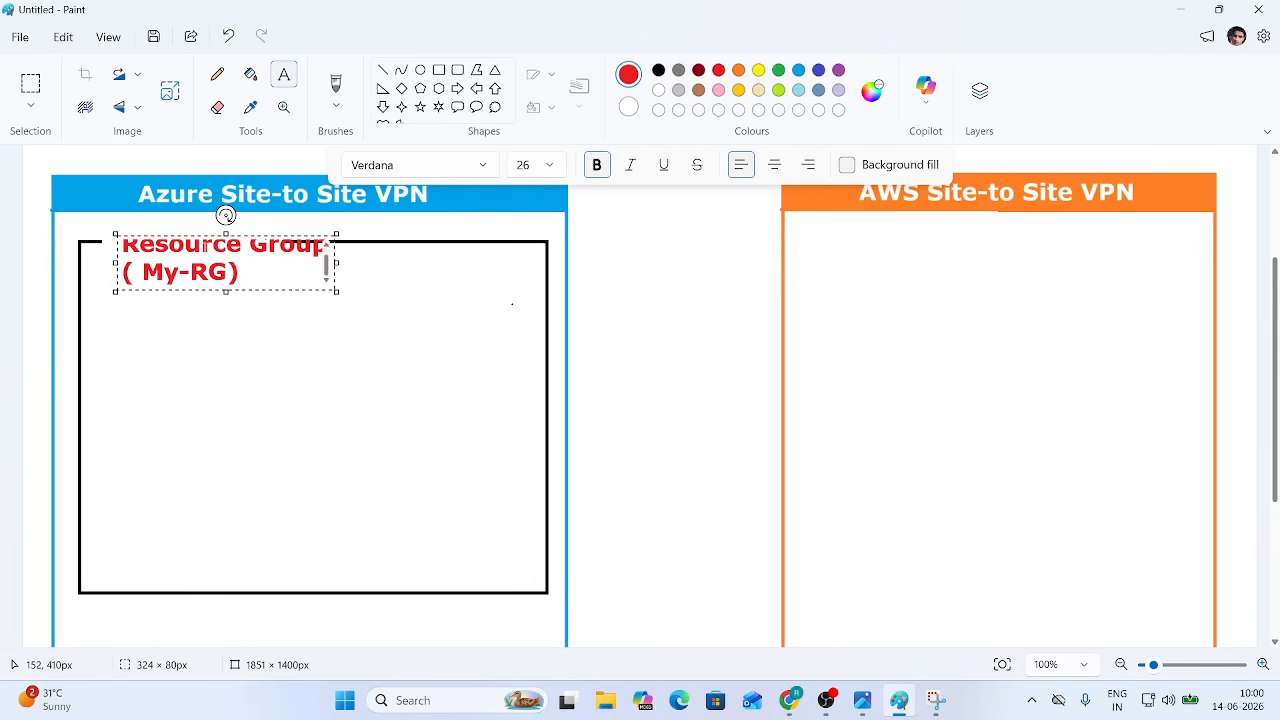
key("ctrl+a")
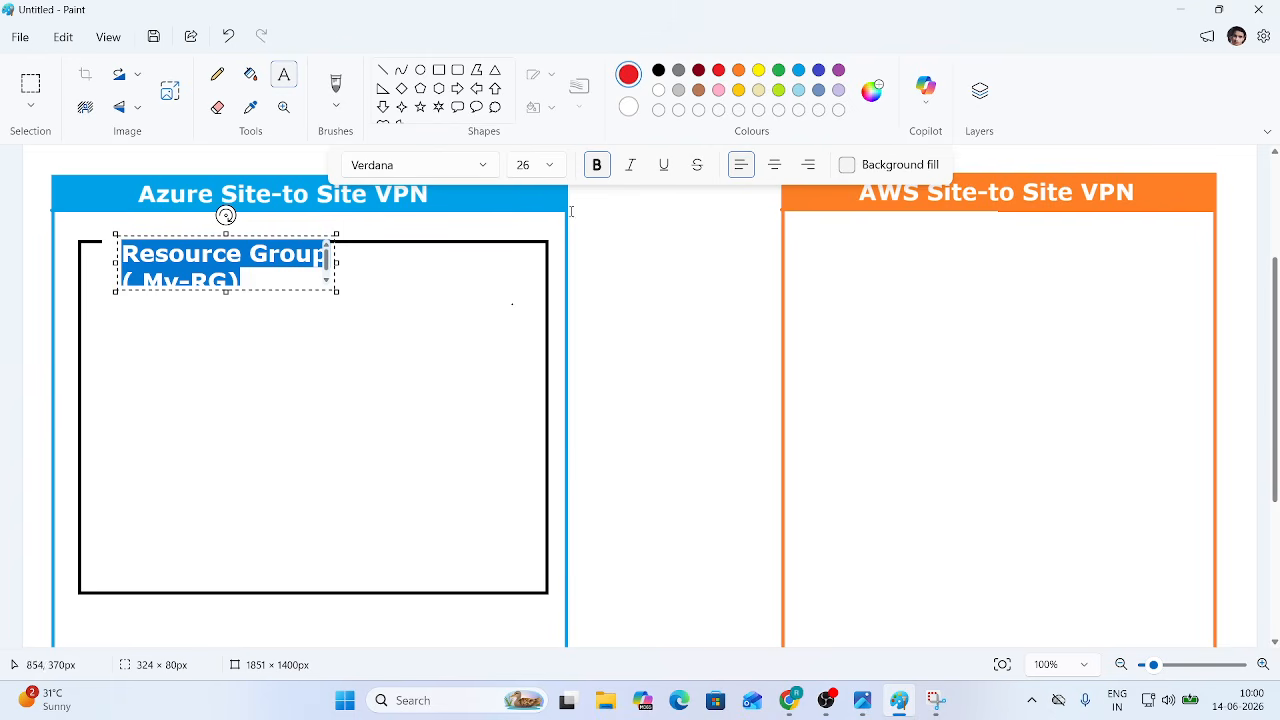
left_click(549, 165)
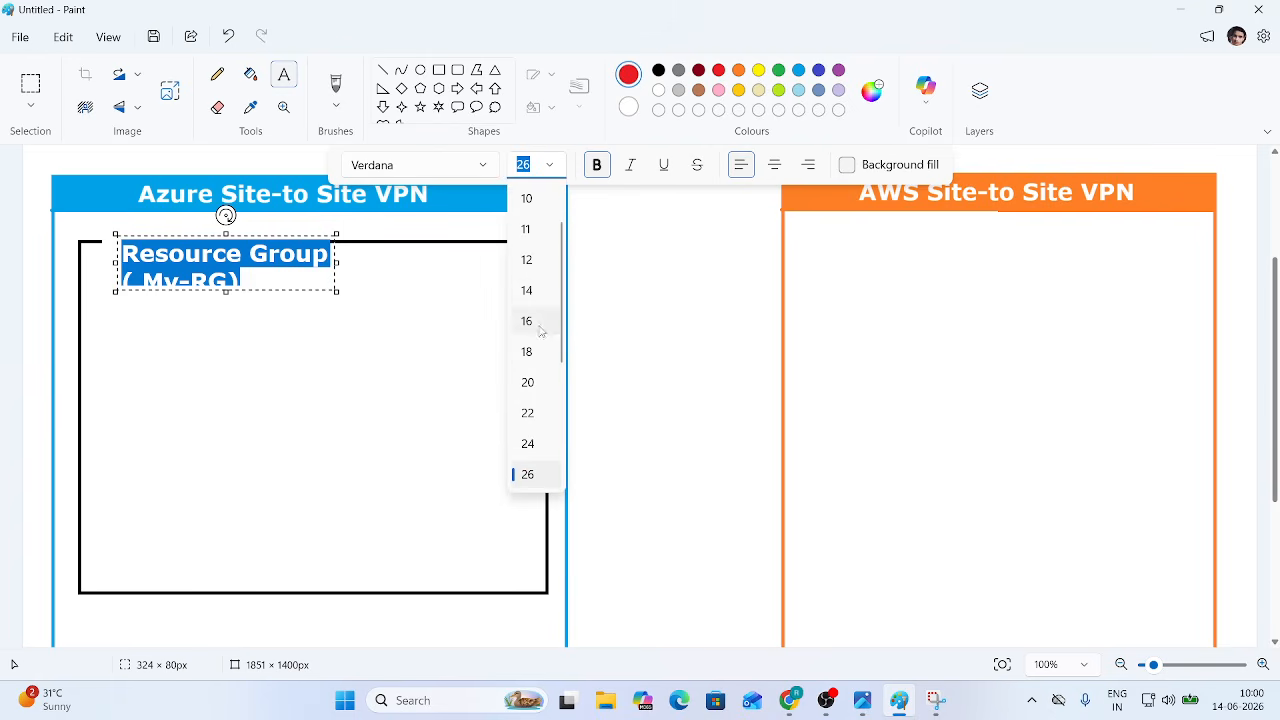
left_click(540, 352)
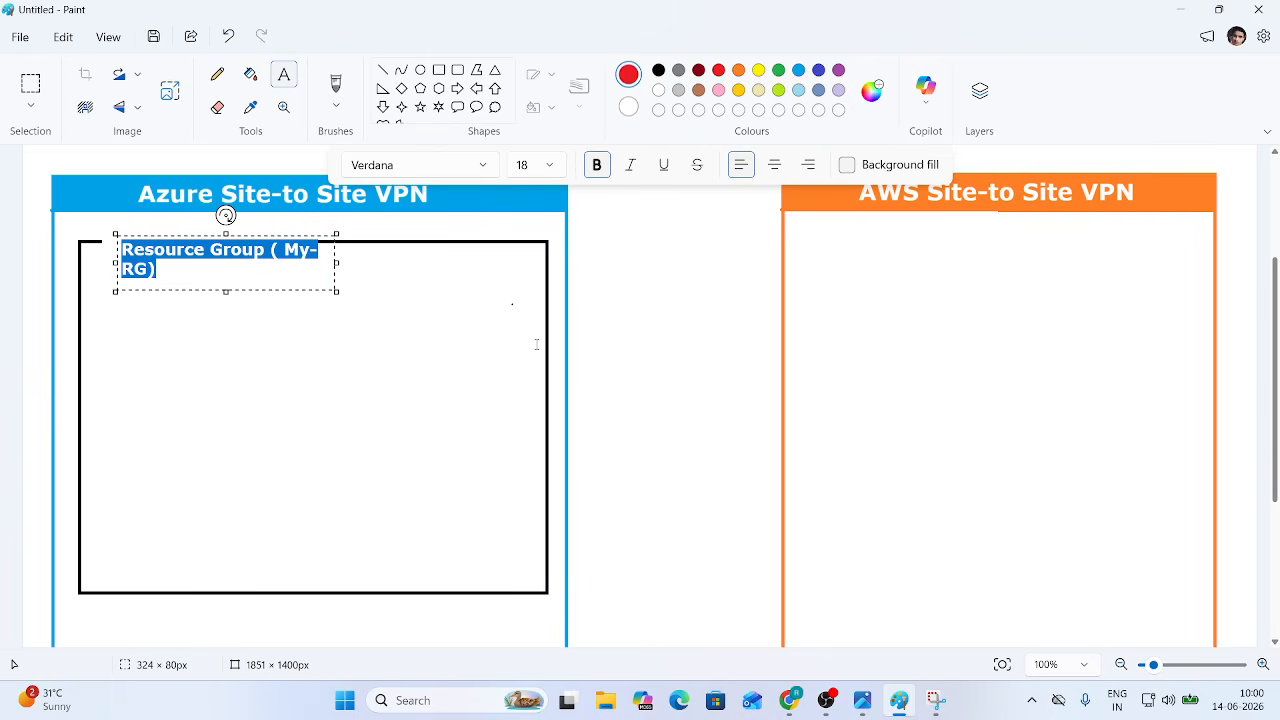
left_click(549, 165)
left_click(528, 321)
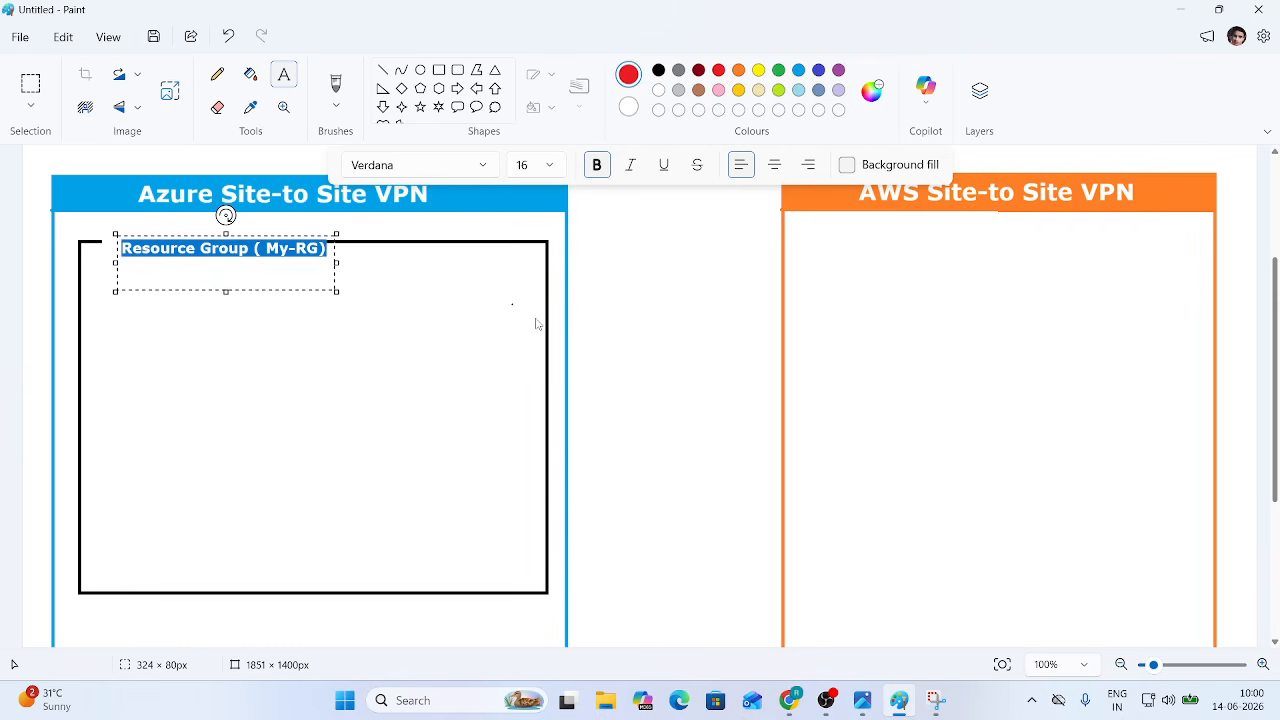
left_click_drag(279, 238, 257, 231)
left_click(291, 443)
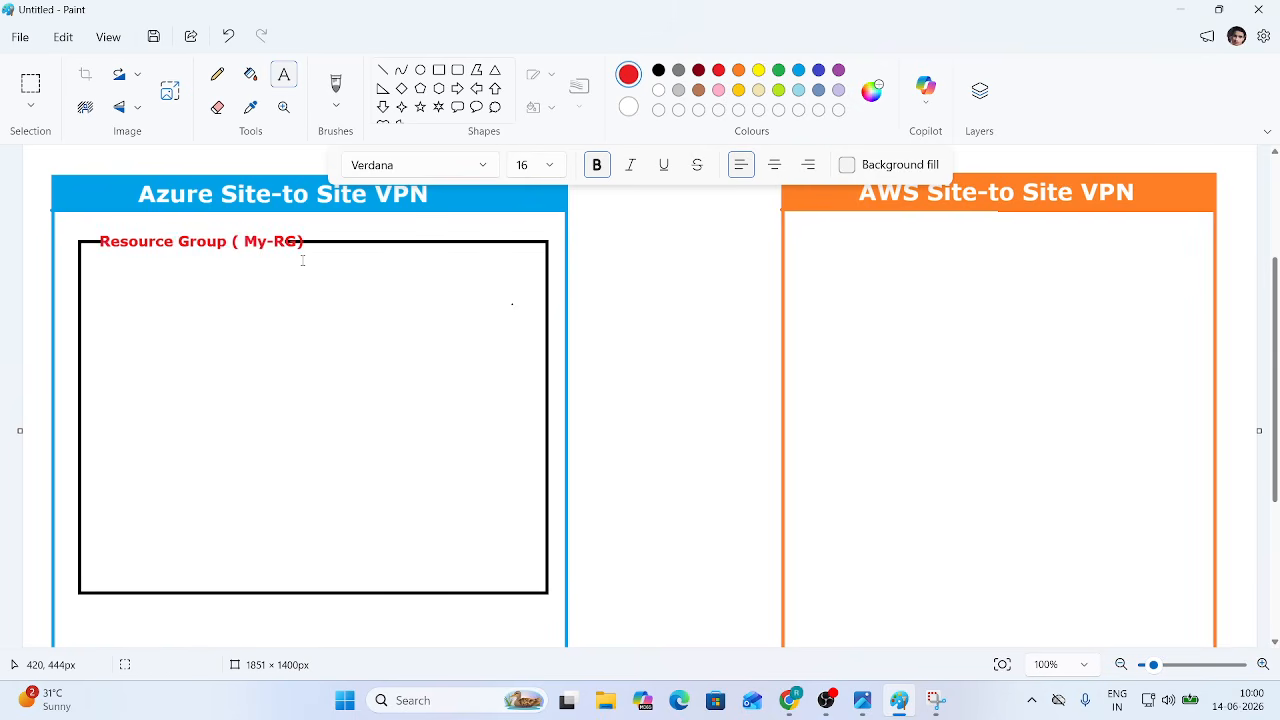
key("ctrl+z")
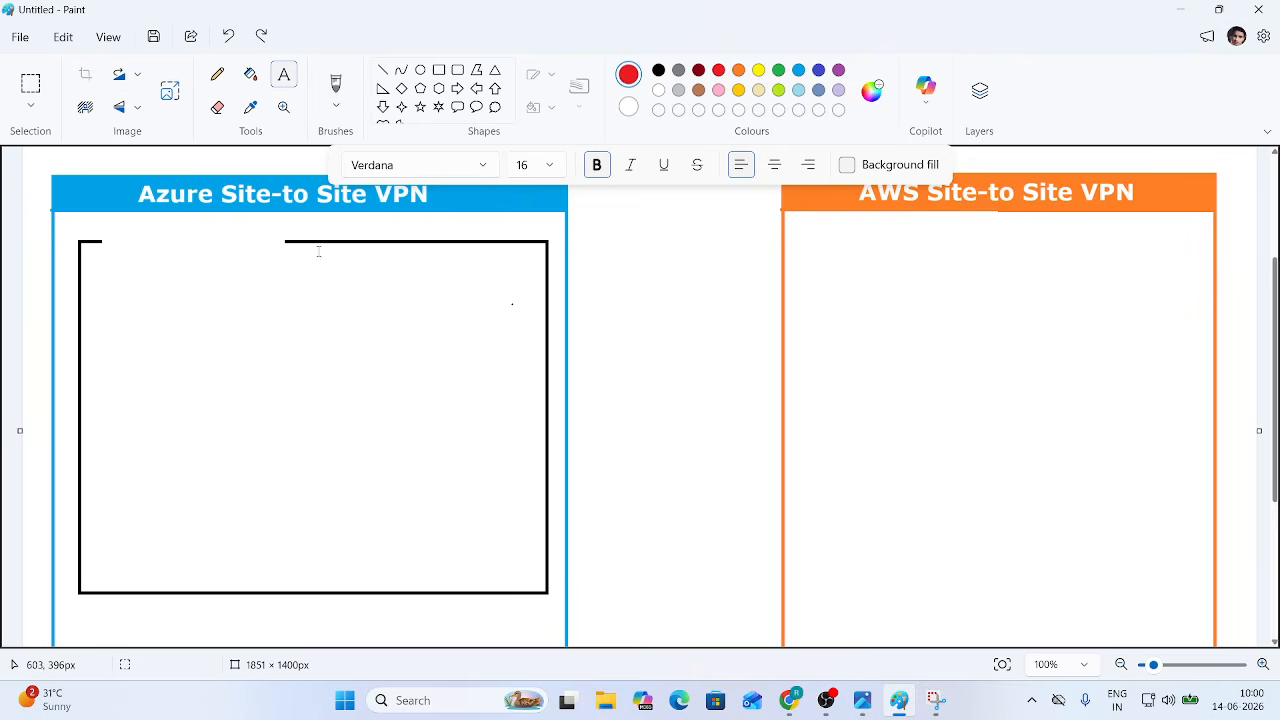
Step: Retype 'Resource Group ( My-RG )' on one line and fix it in the box's top-border gap
left_click(127, 293)
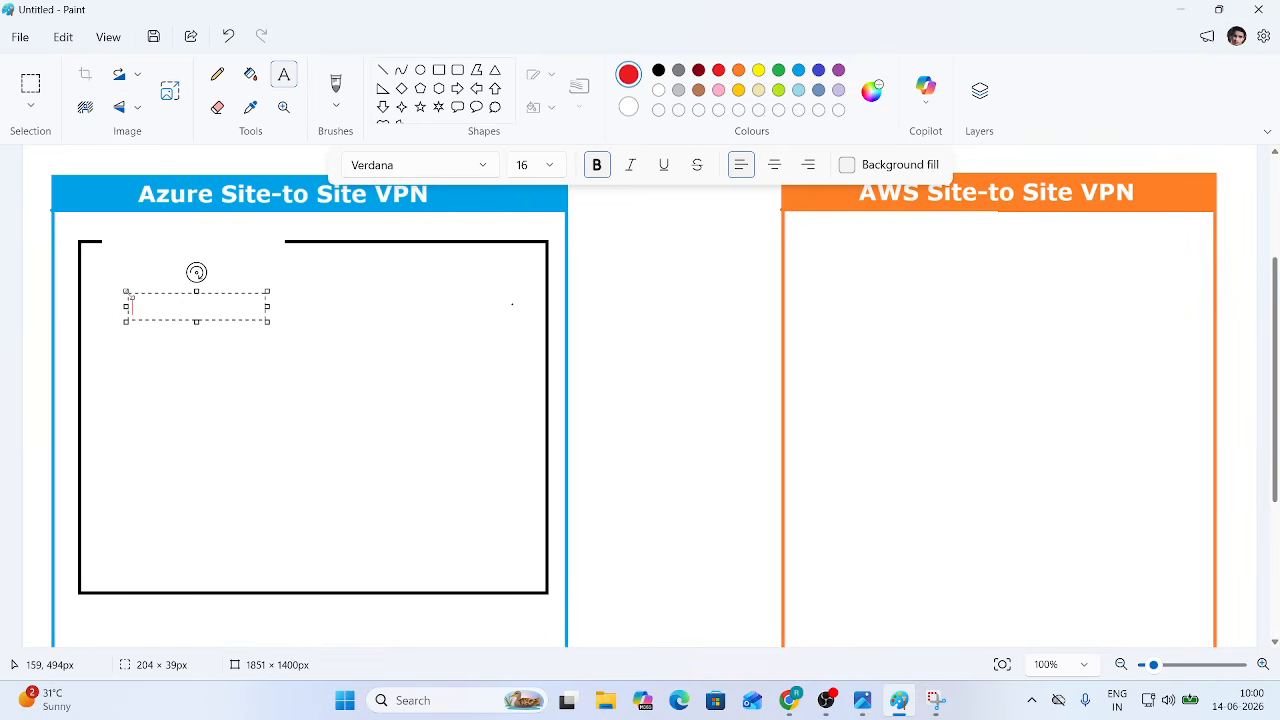
type("Resource Group")
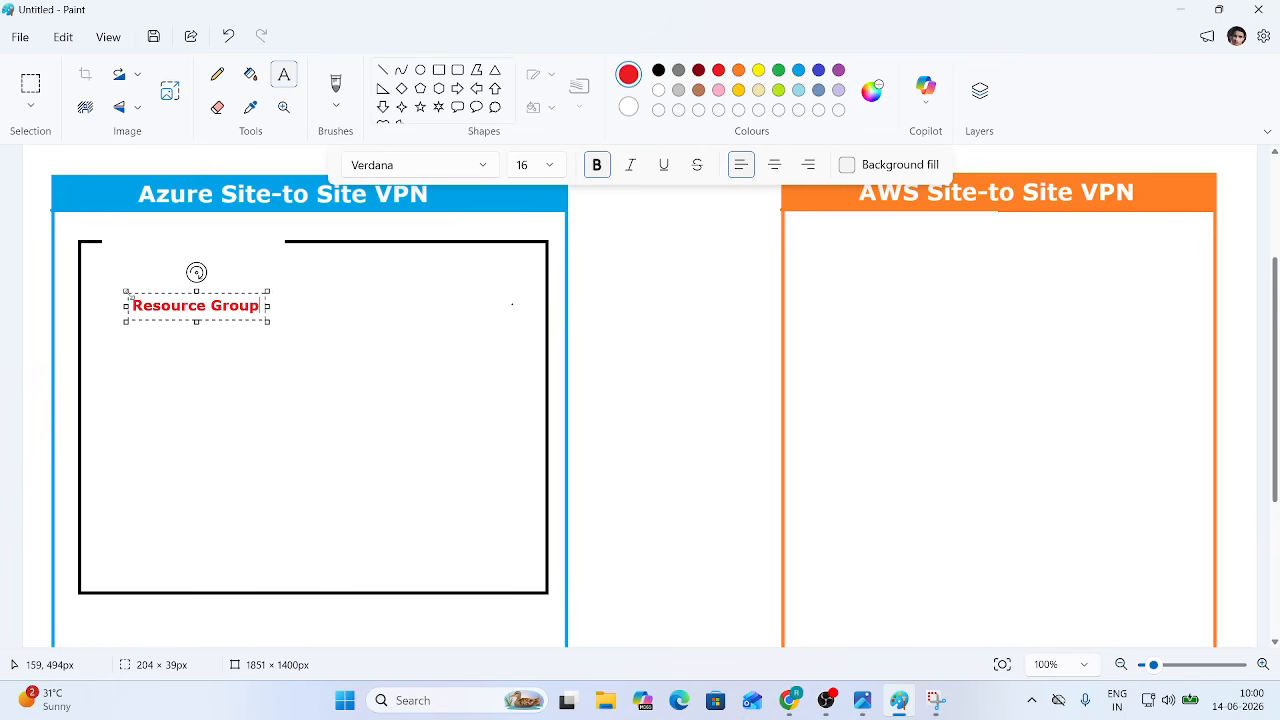
type(" ( ")
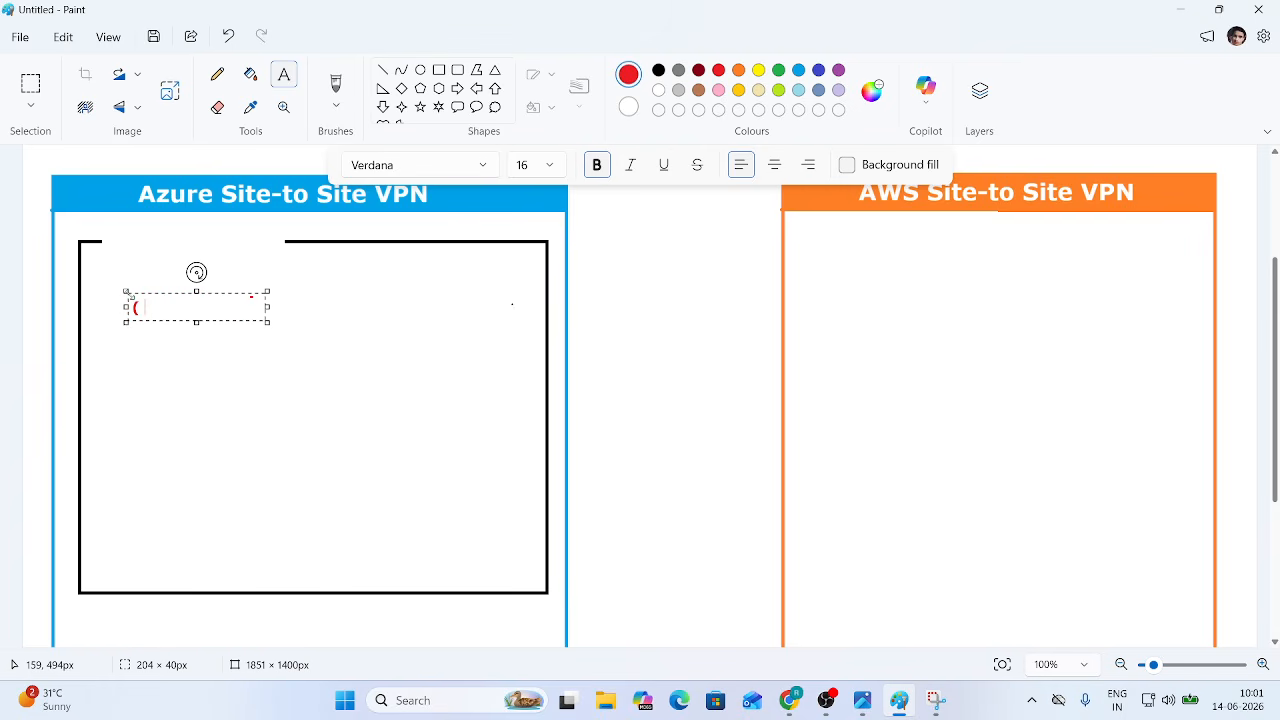
type("My-R")
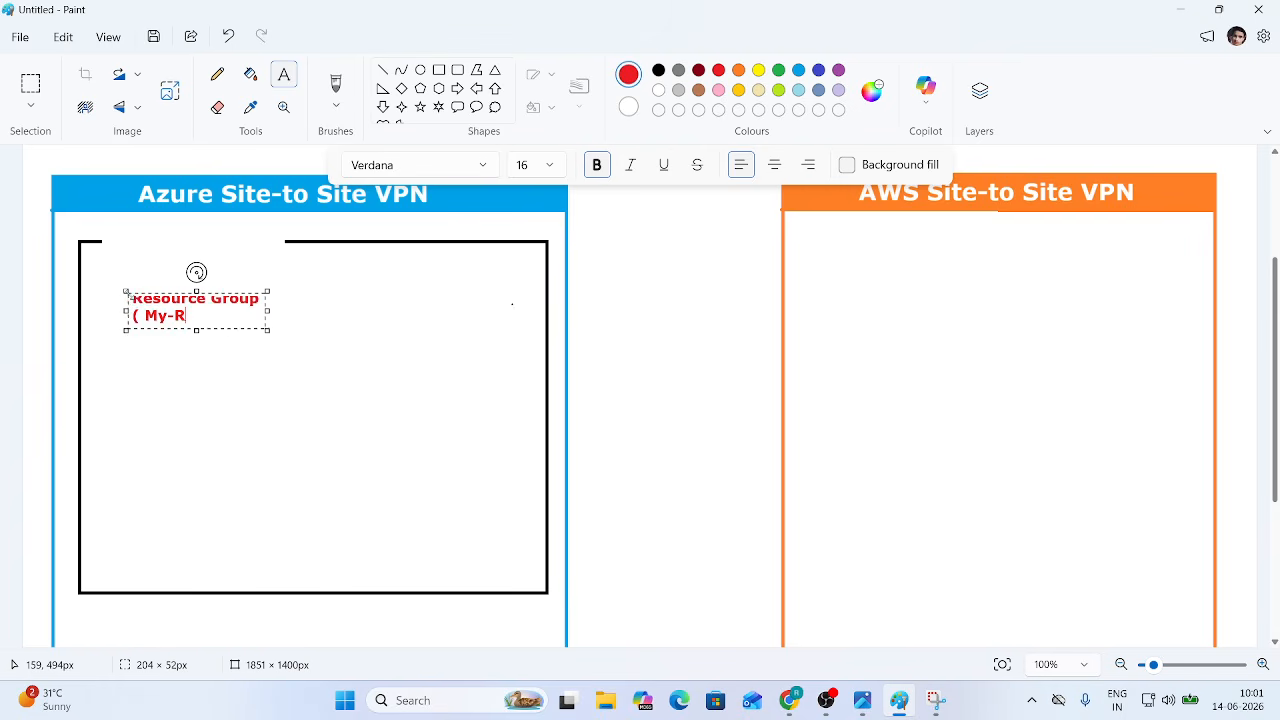
type("G )")
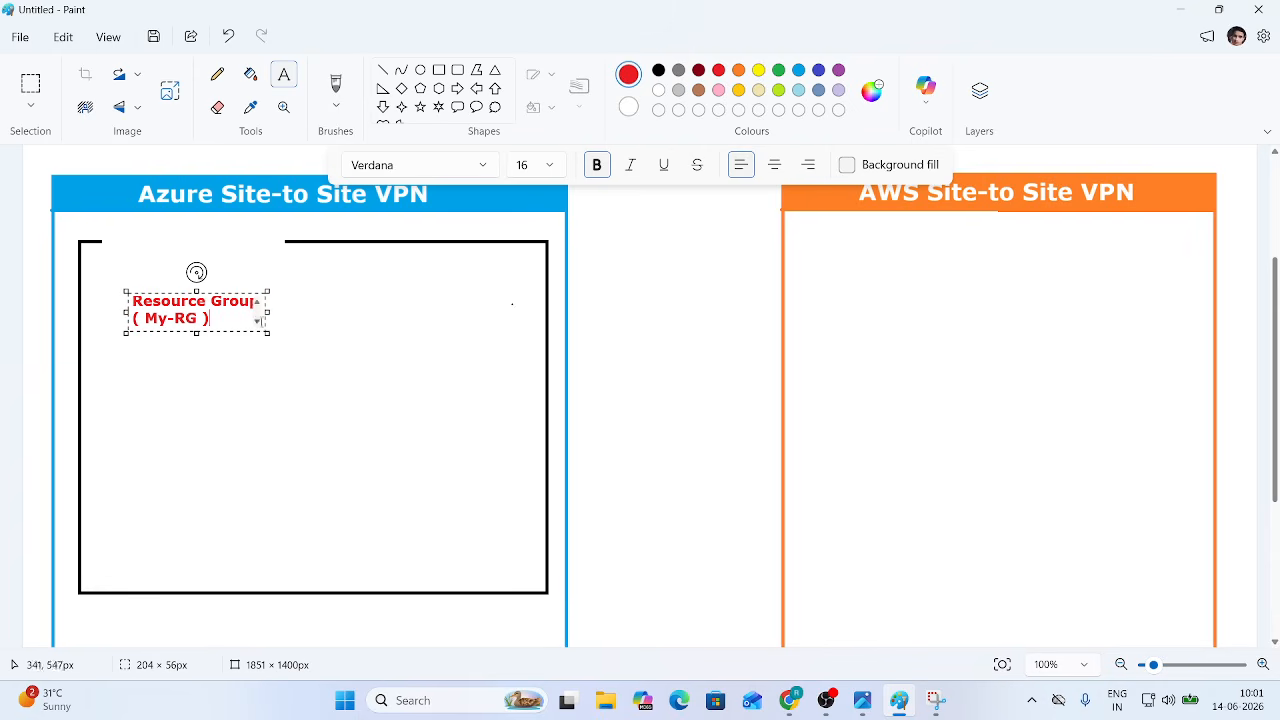
left_click_drag(267, 313, 379, 221)
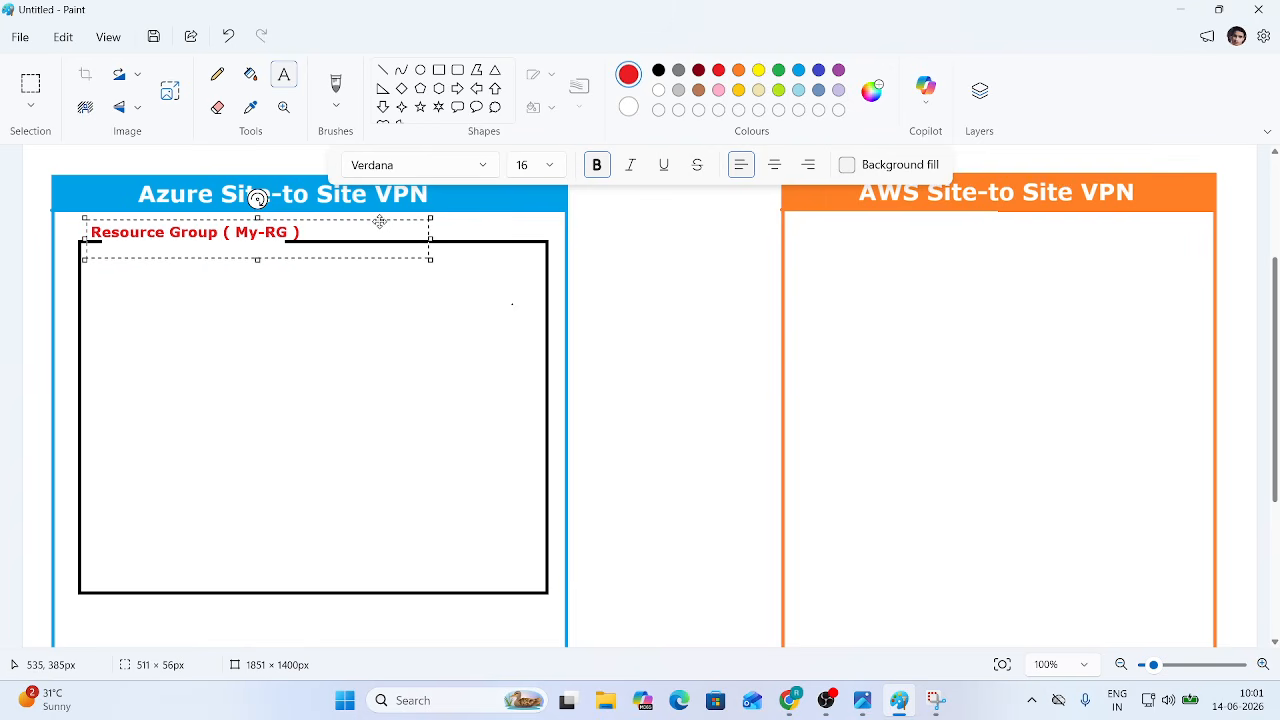
left_click(394, 480)
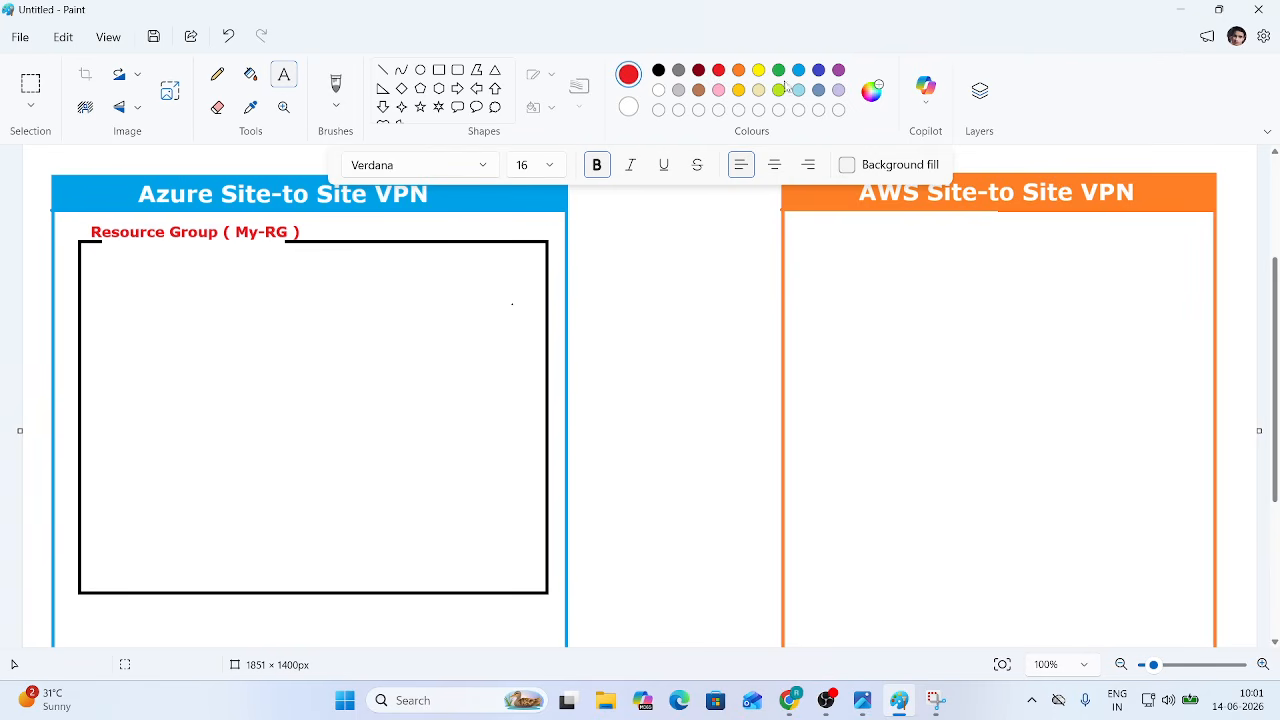
Step: Draw an orange outlined rectangle nested just inside the black Resource Group box
left_click(738, 72)
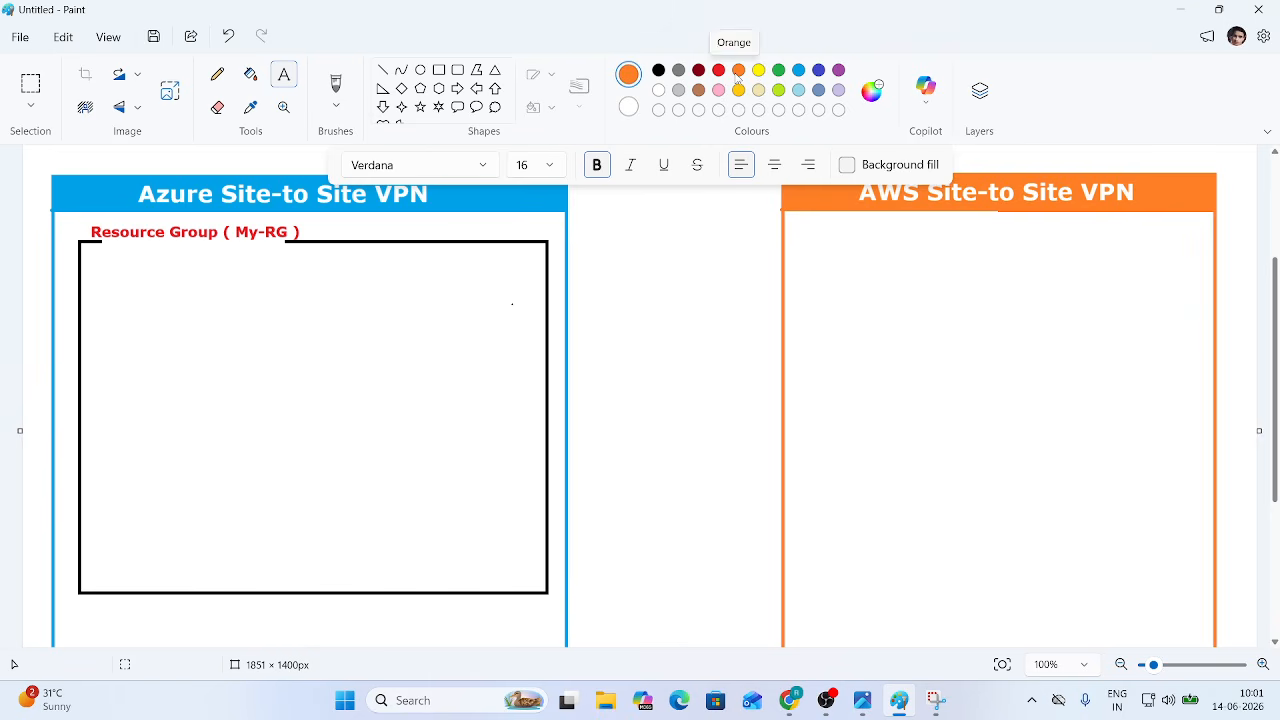
left_click(436, 71)
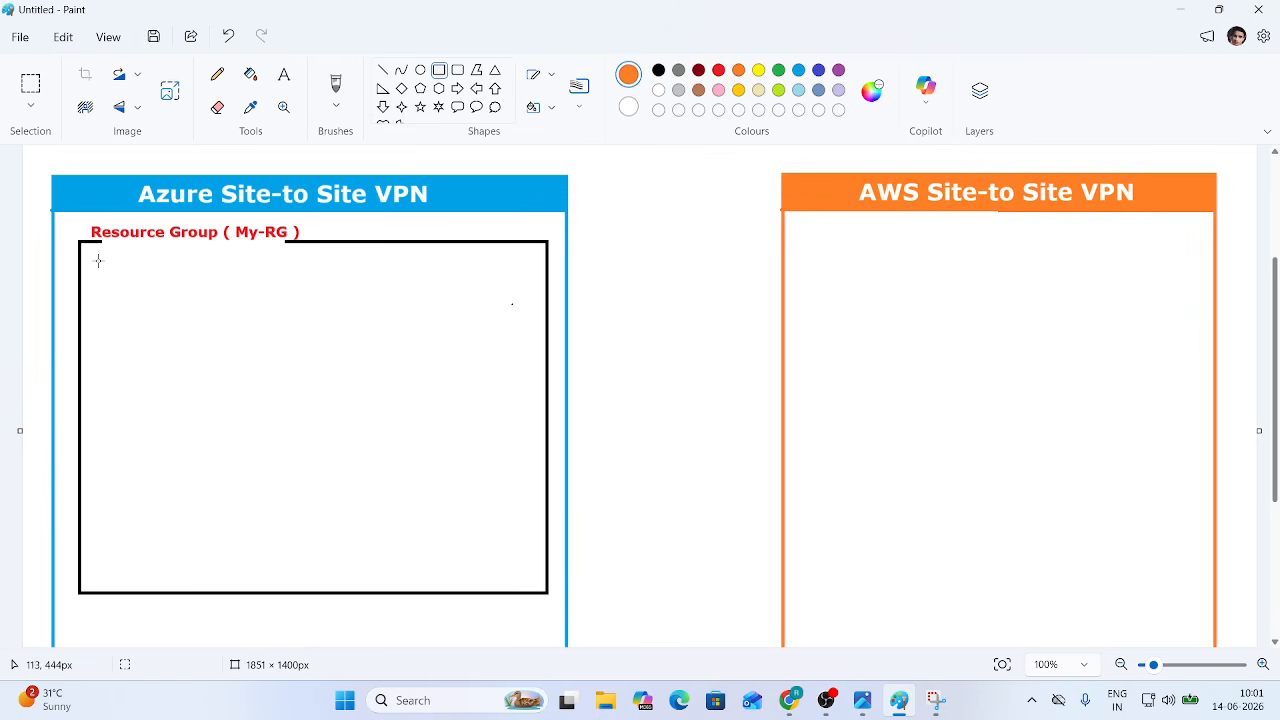
left_click_drag(97, 260, 515, 576)
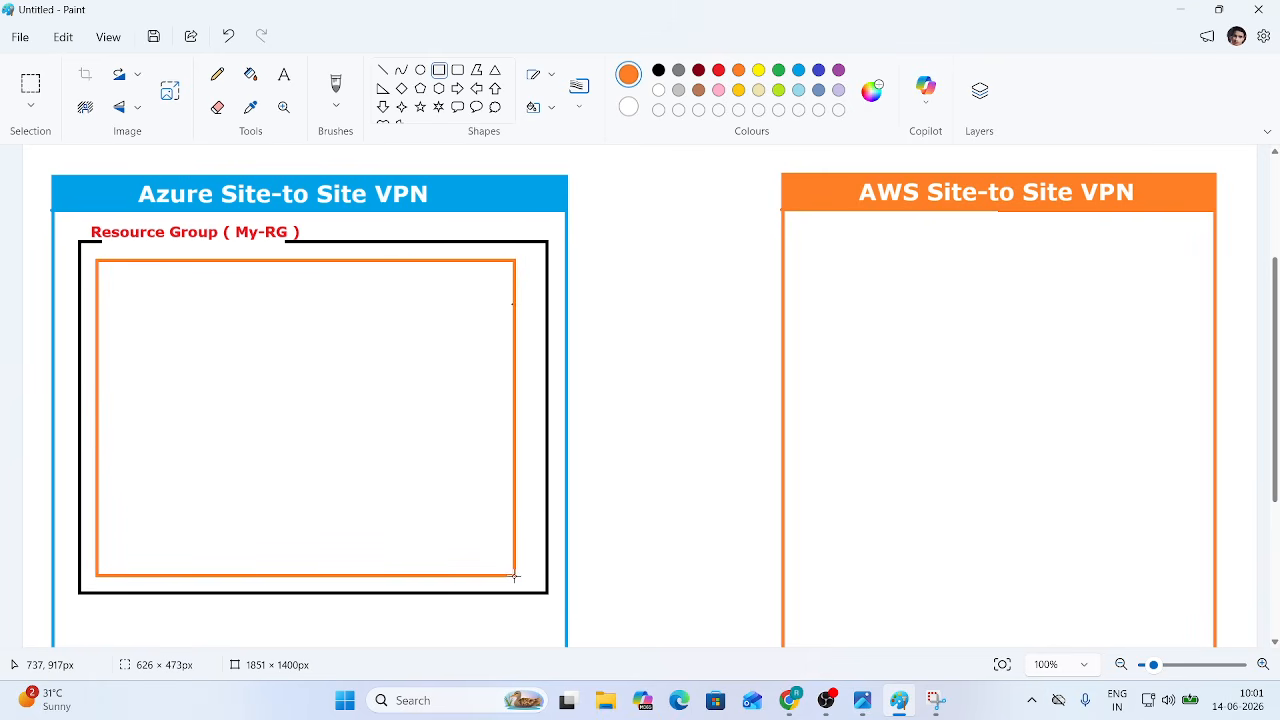
left_click_drag(515, 576, 532, 580)
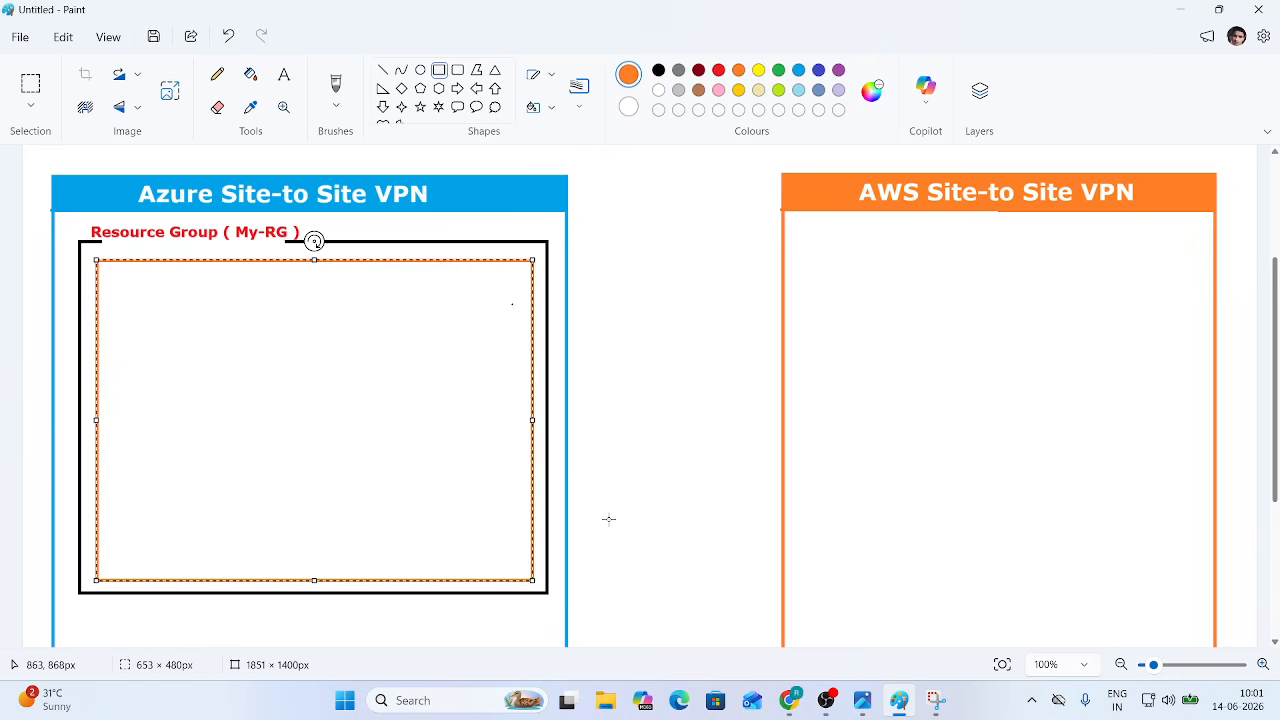
left_click(665, 453)
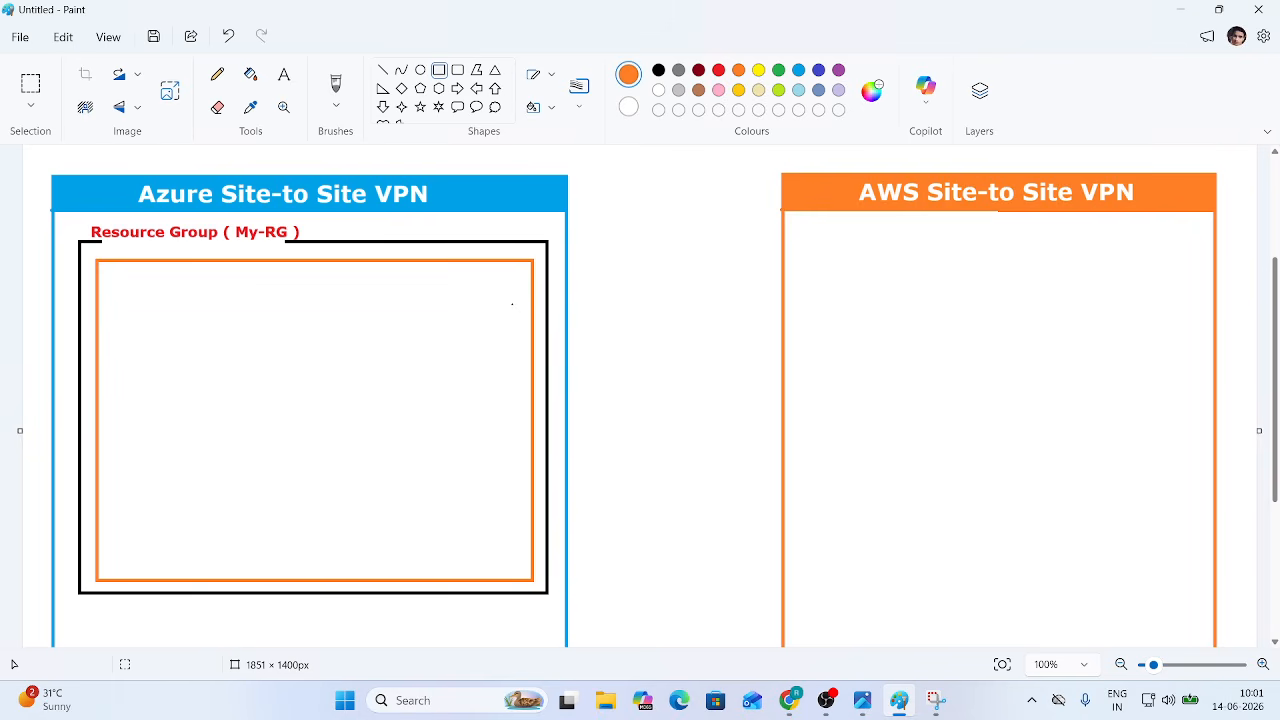
key("super+shift+s")
key("Escape")
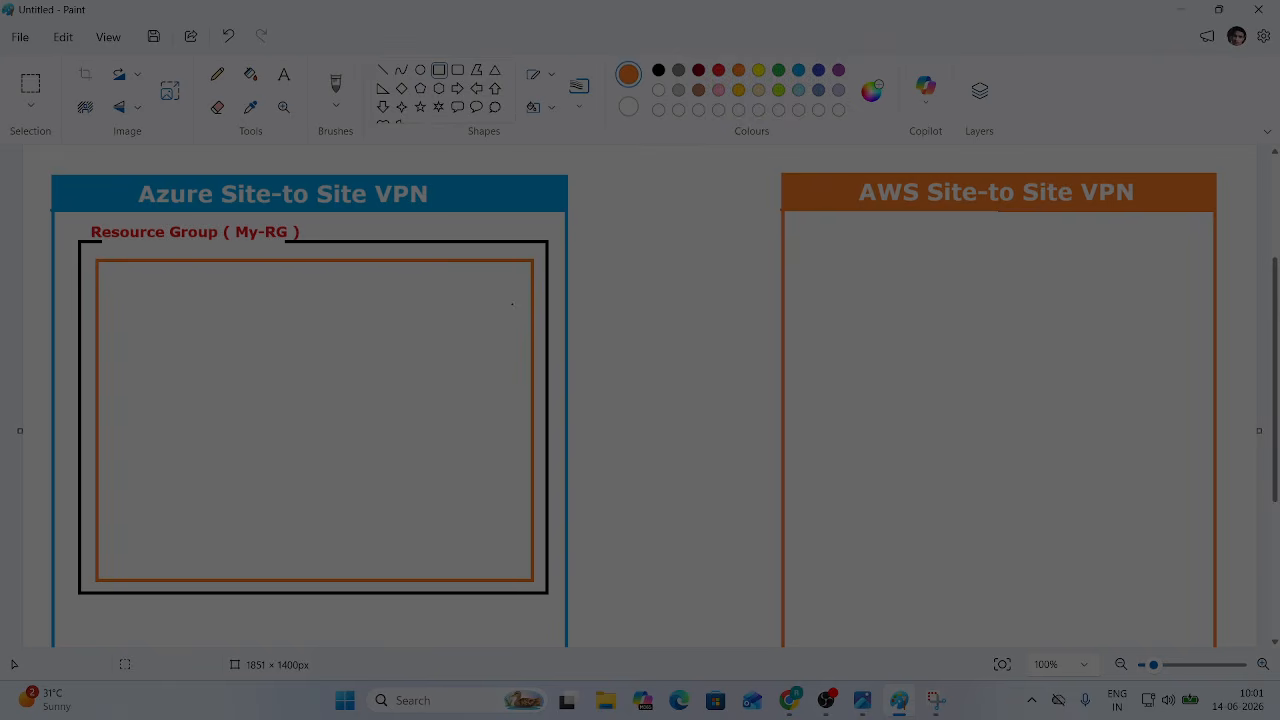
Step: Paste the captured 'Azure Virtual Network 10.0.0.0/16' image onto the orange box's top edge
key("Escape")
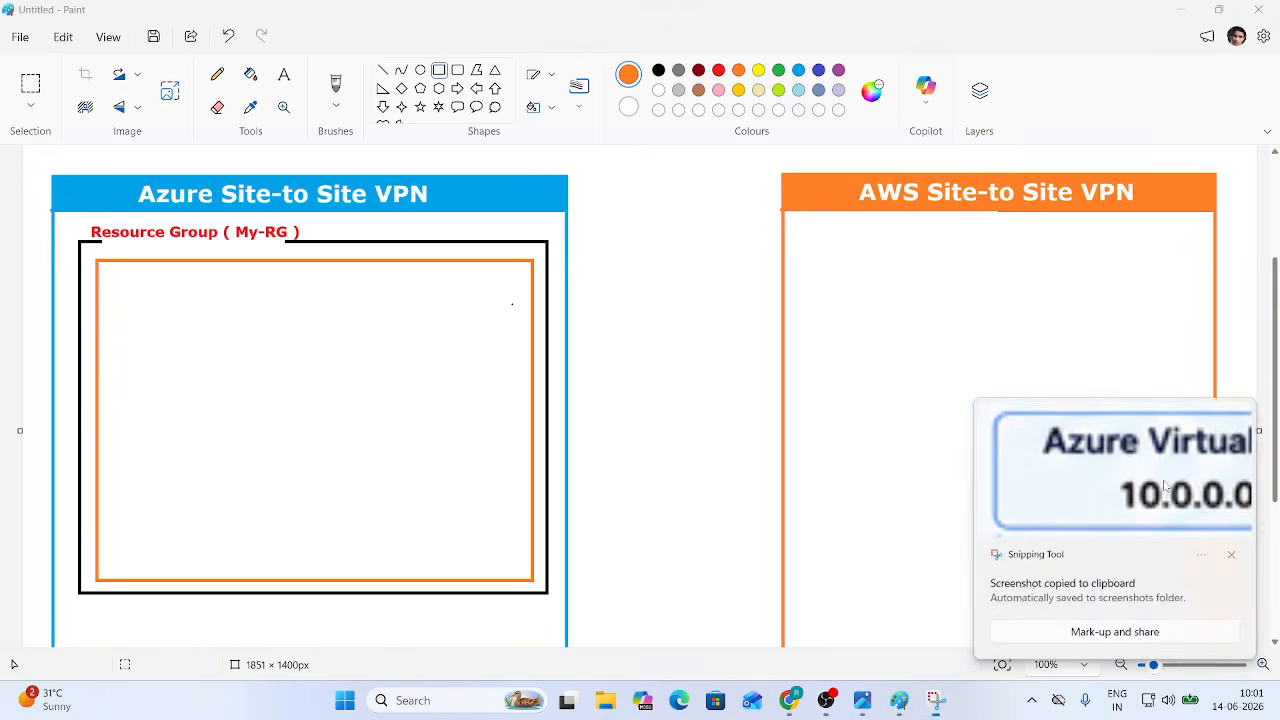
left_click(1165, 486)
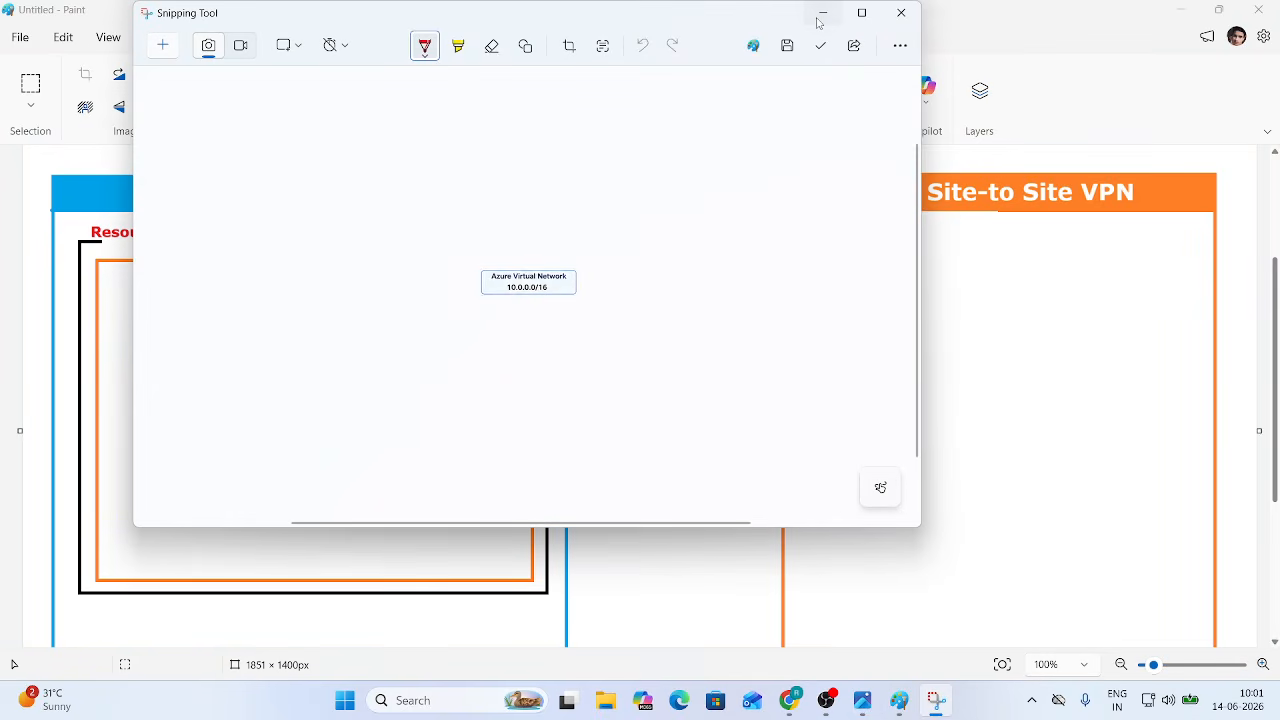
left_click(822, 13)
key("ctrl+v")
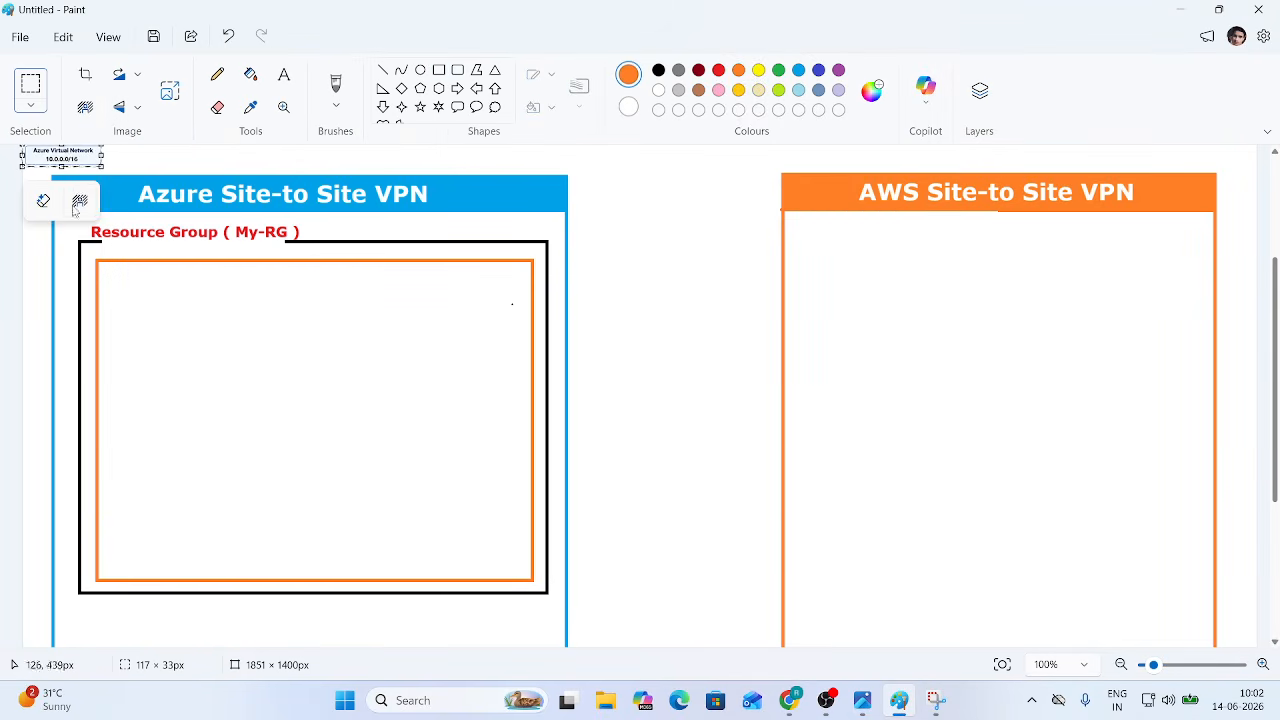
left_click_drag(86, 161, 285, 319)
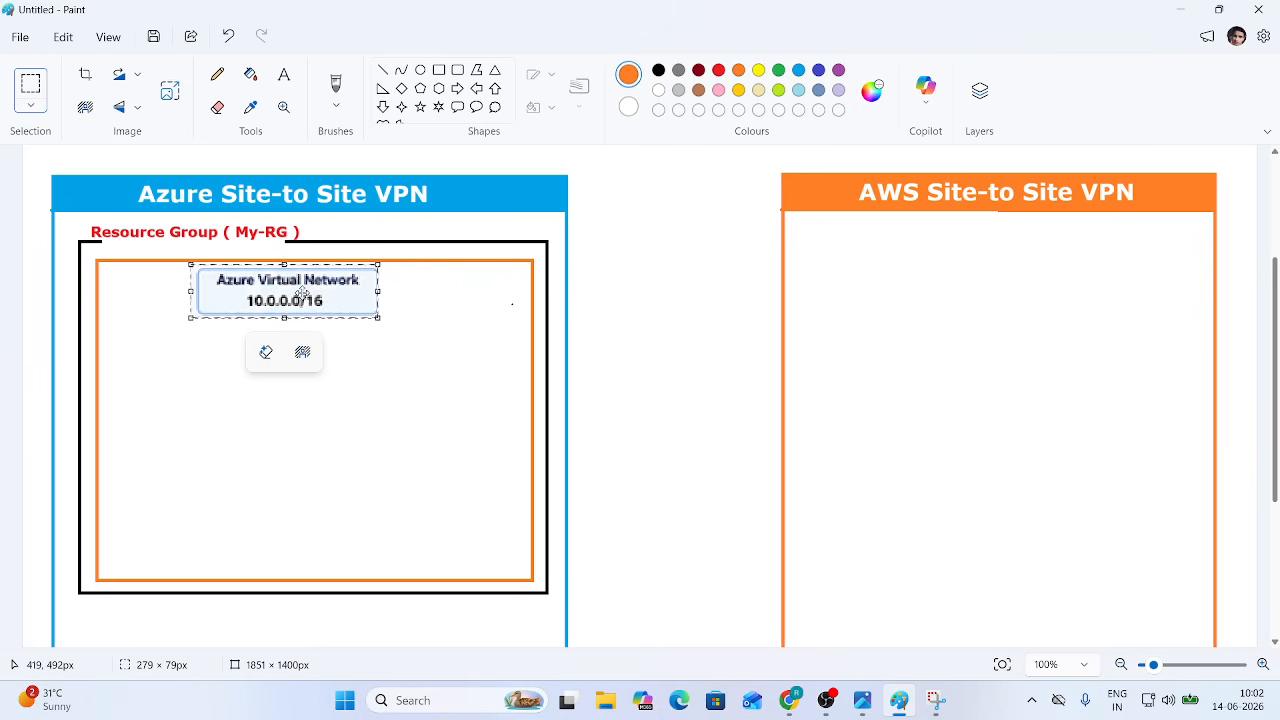
left_click(443, 471)
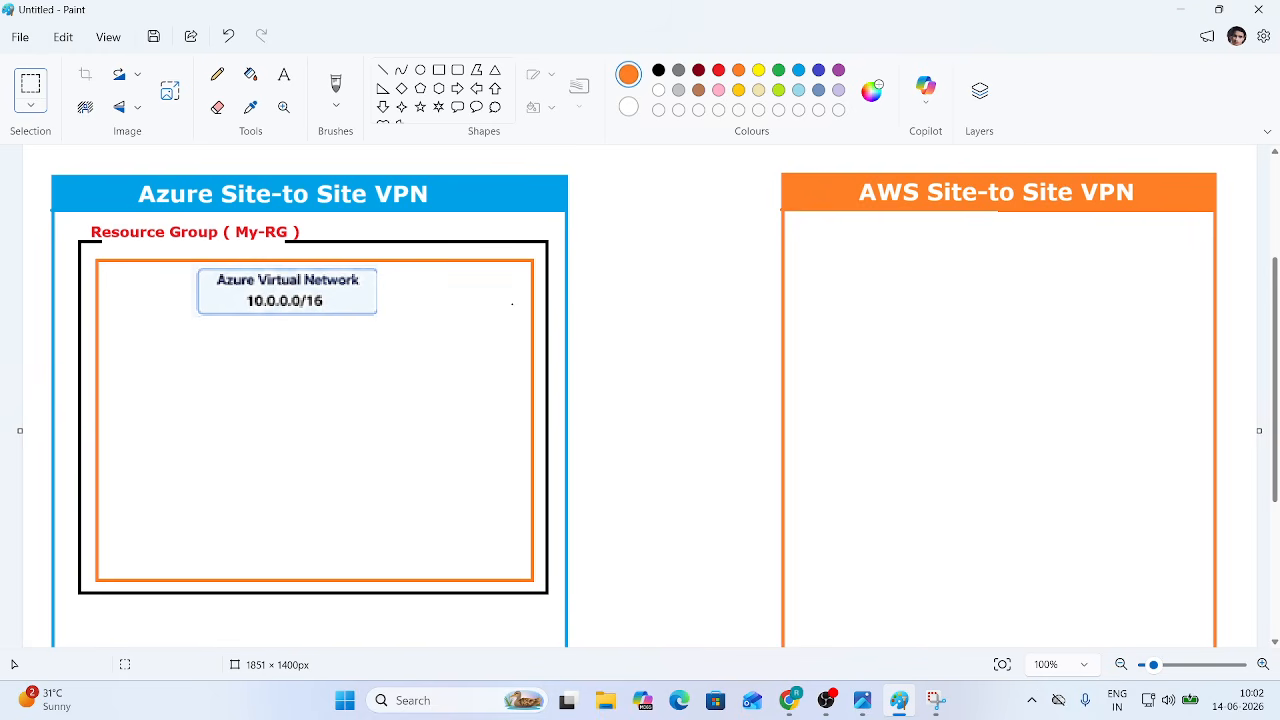
key("super+shift+s")
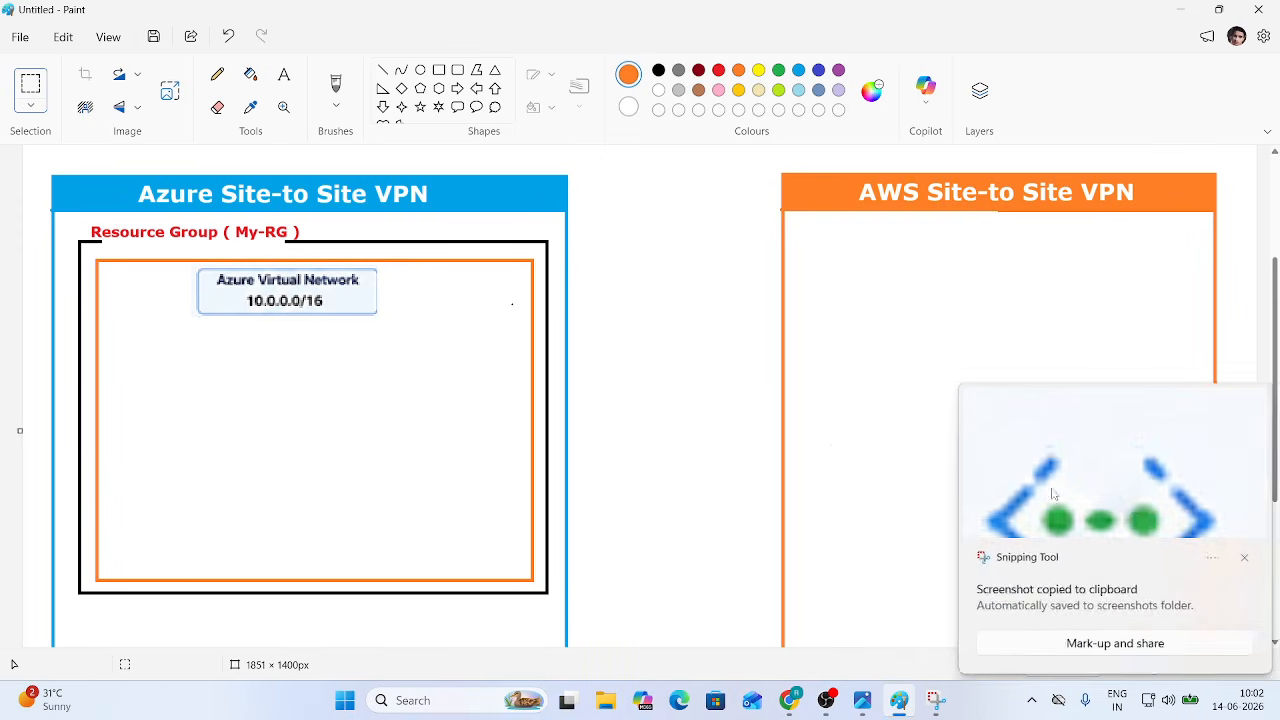
Step: Paste the snipped VNet icon, enlarge it slightly, and set it left of the label
left_click(1133, 509)
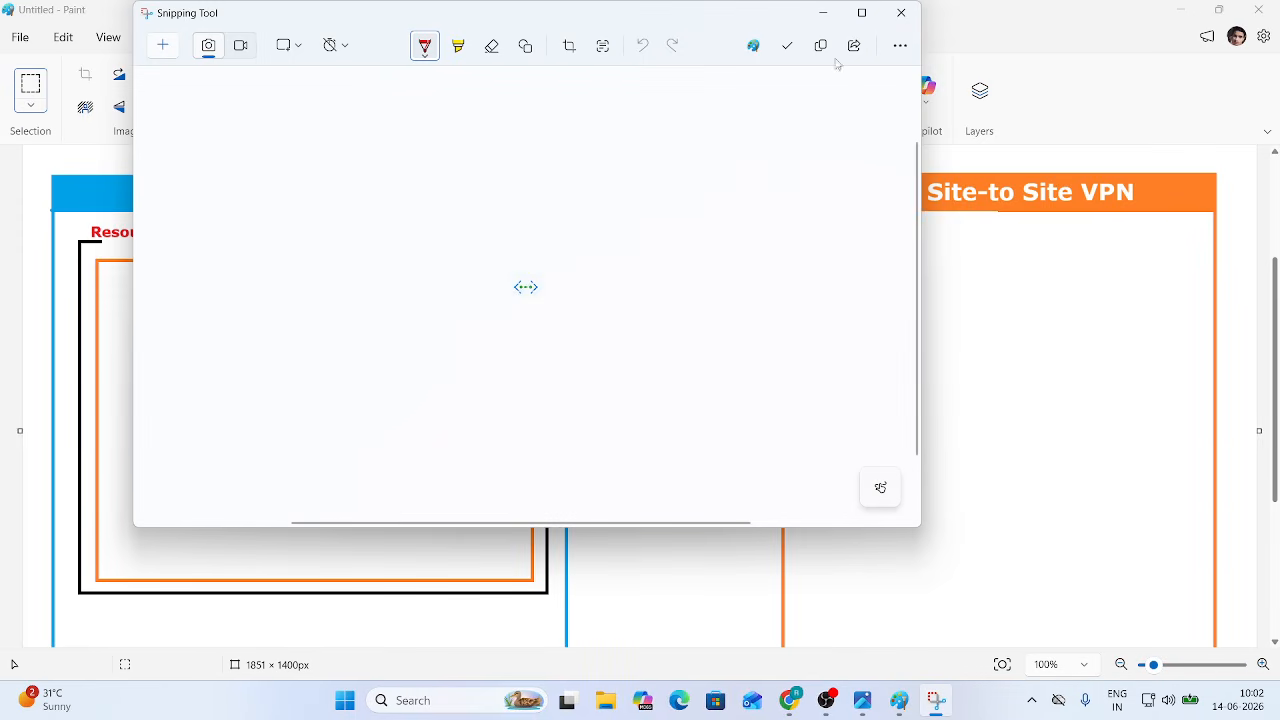
left_click(823, 12)
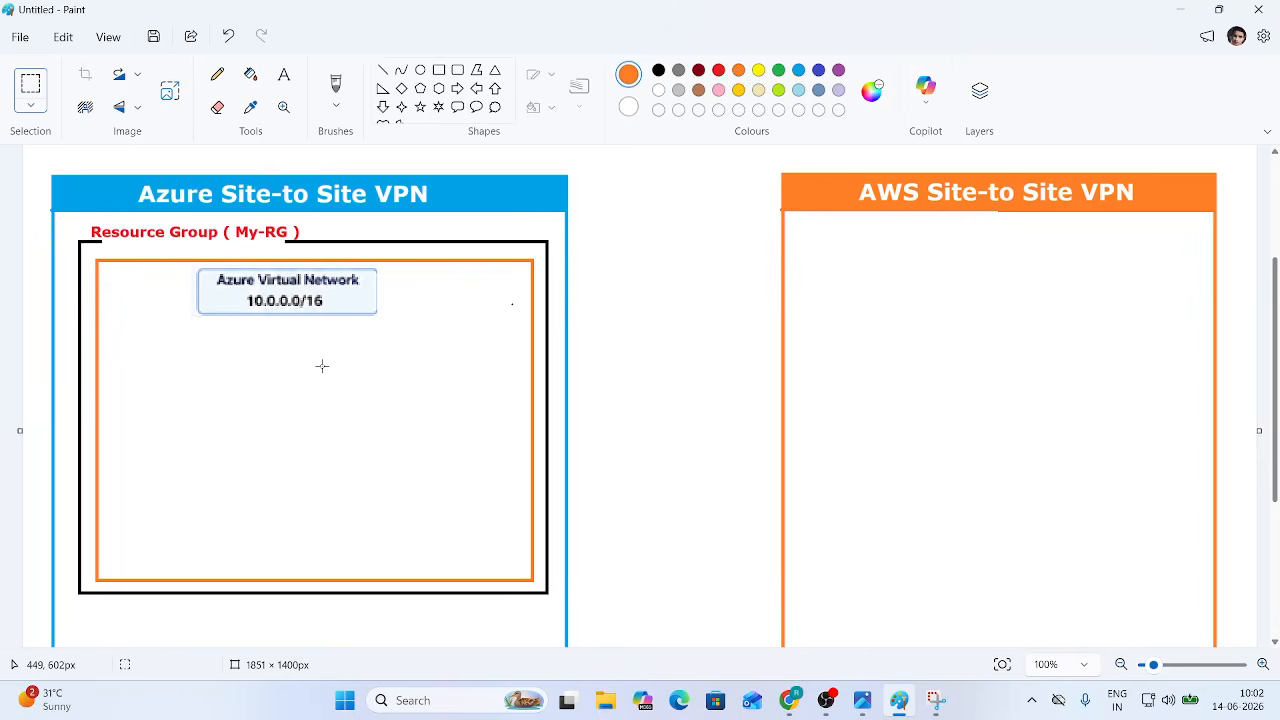
key("ctrl+v")
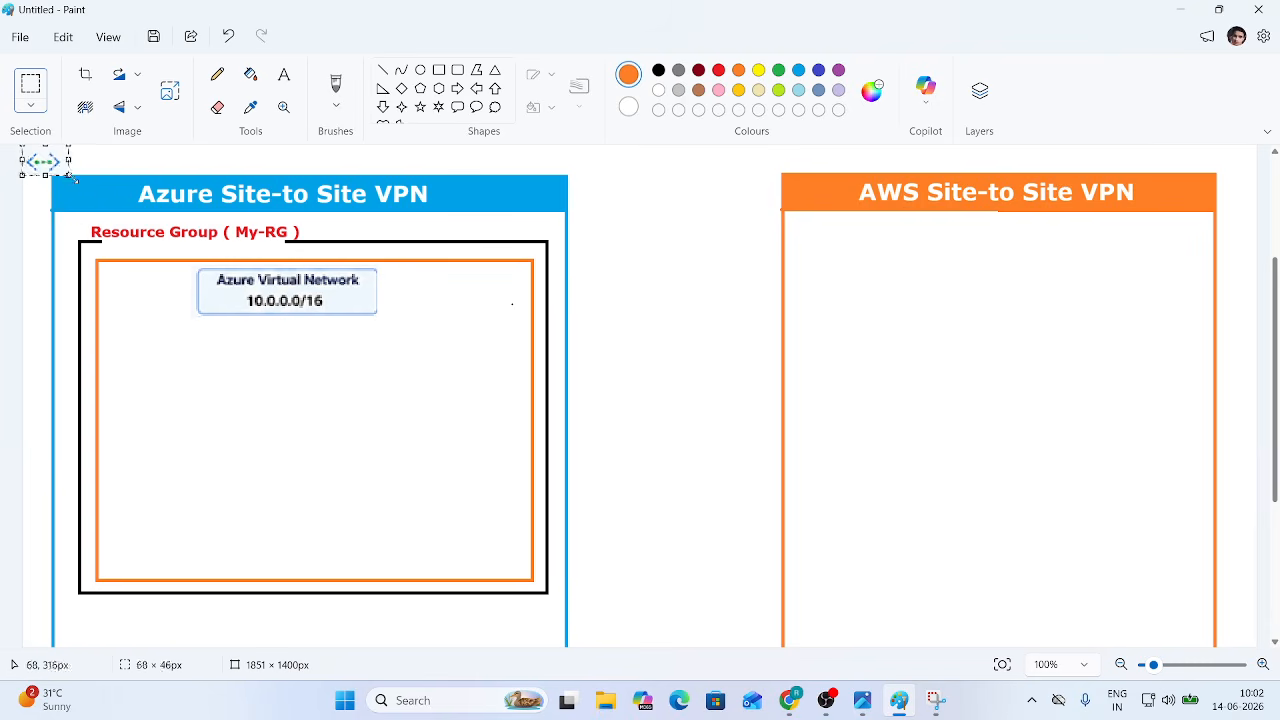
left_click_drag(68, 176, 150, 291)
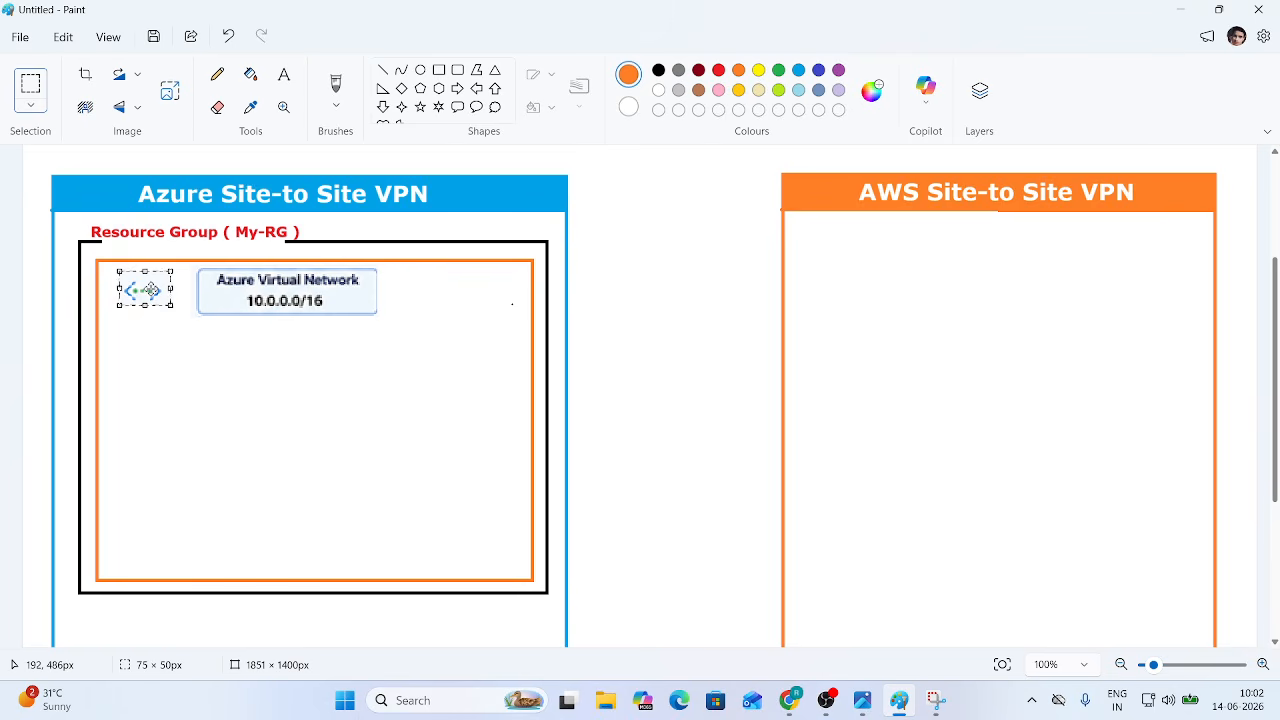
left_click_drag(150, 291, 154, 292)
left_click(220, 384)
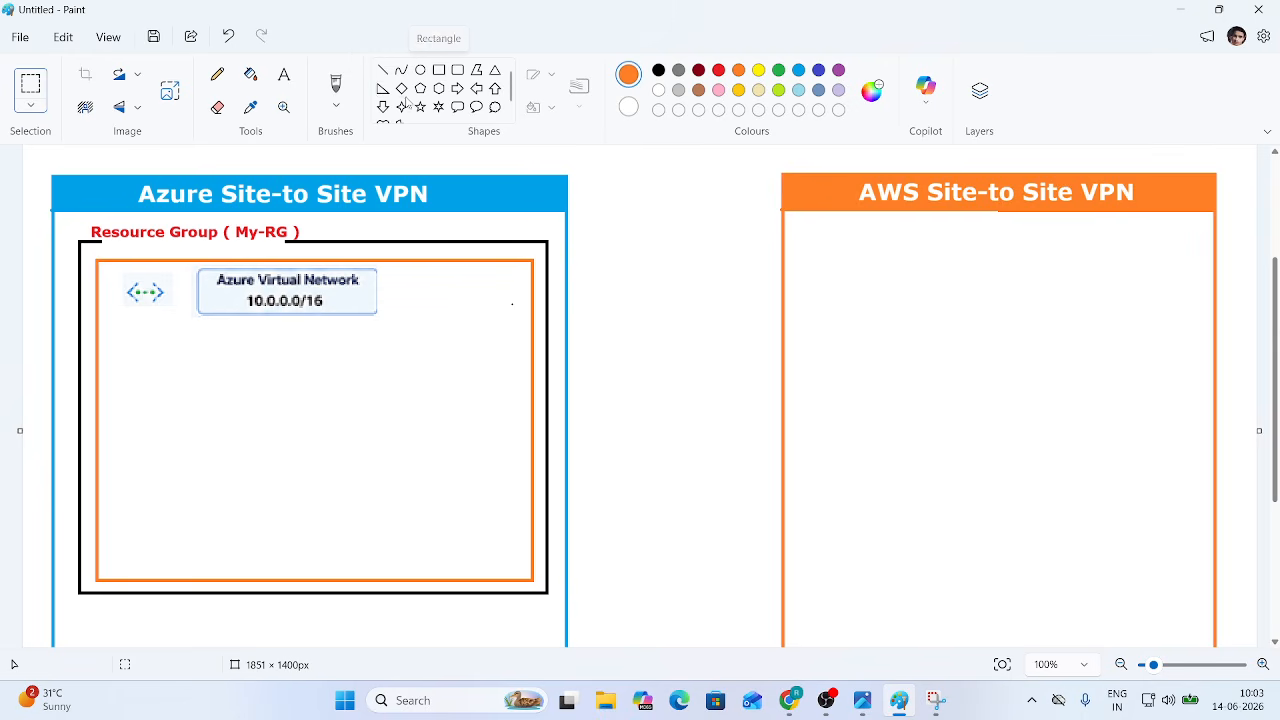
Step: Draw a blue rounded rectangle below the network icon inside the orange box
left_click(457, 70)
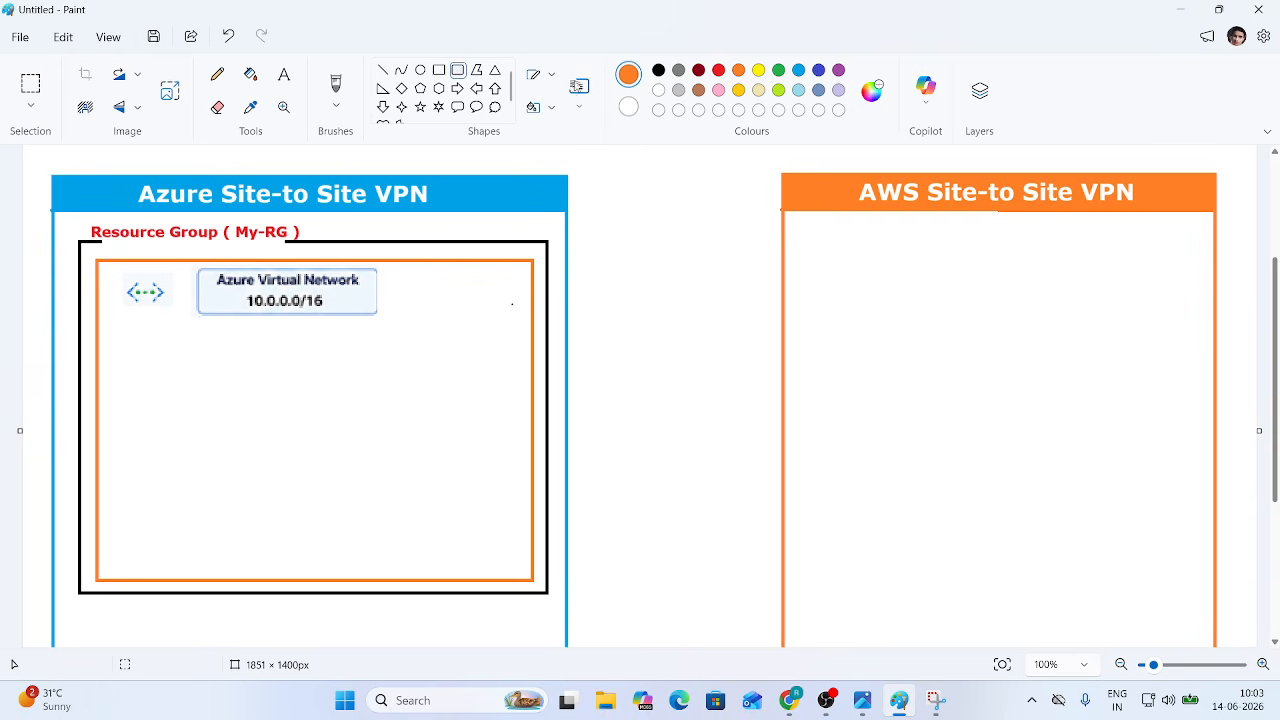
left_click(799, 71)
left_click_drag(134, 357, 251, 457)
left_click_drag(194, 414, 200, 414)
left_click(434, 409)
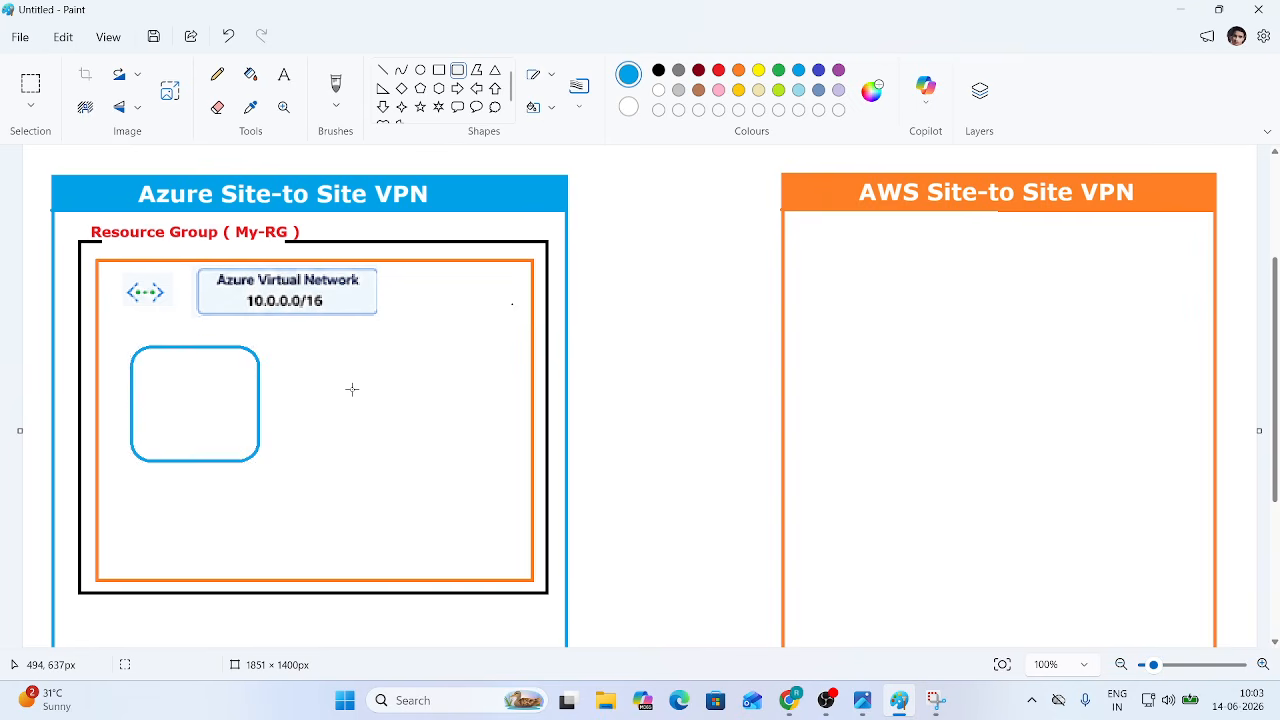
key("ctrl+z")
left_click_drag(141, 371, 283, 502)
left_click_drag(240, 431, 224, 416)
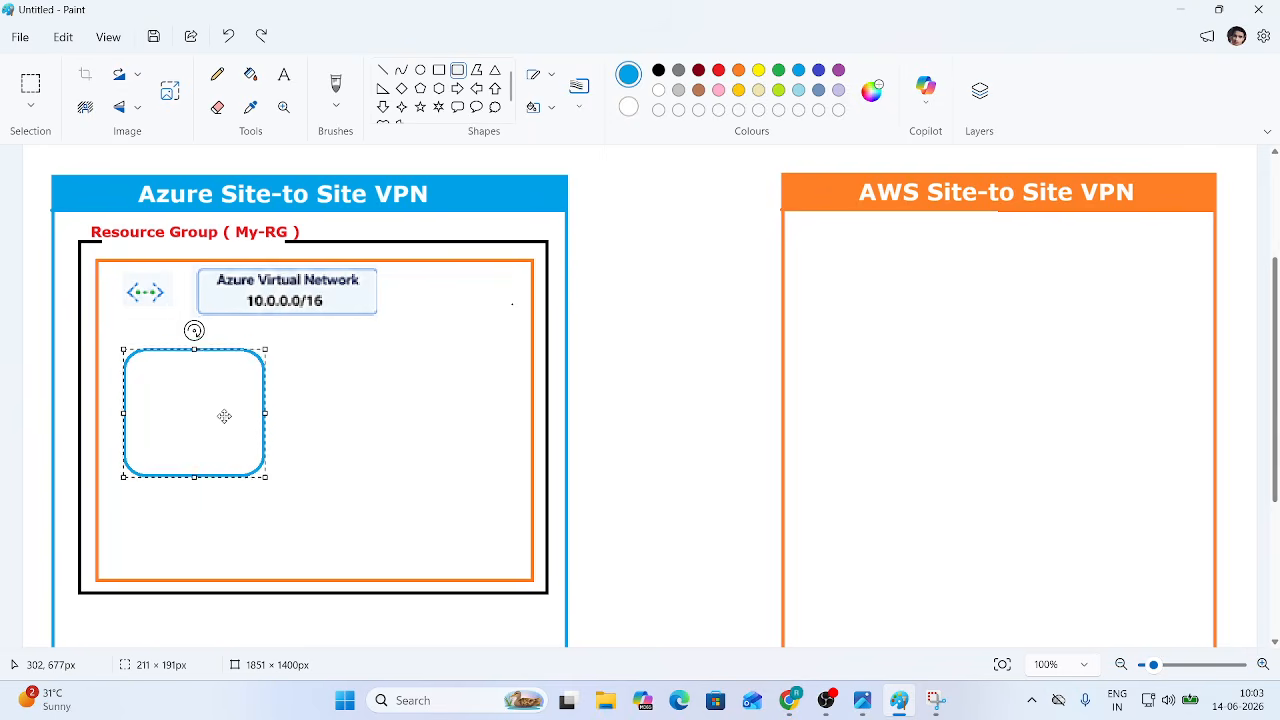
key("ctrl+v")
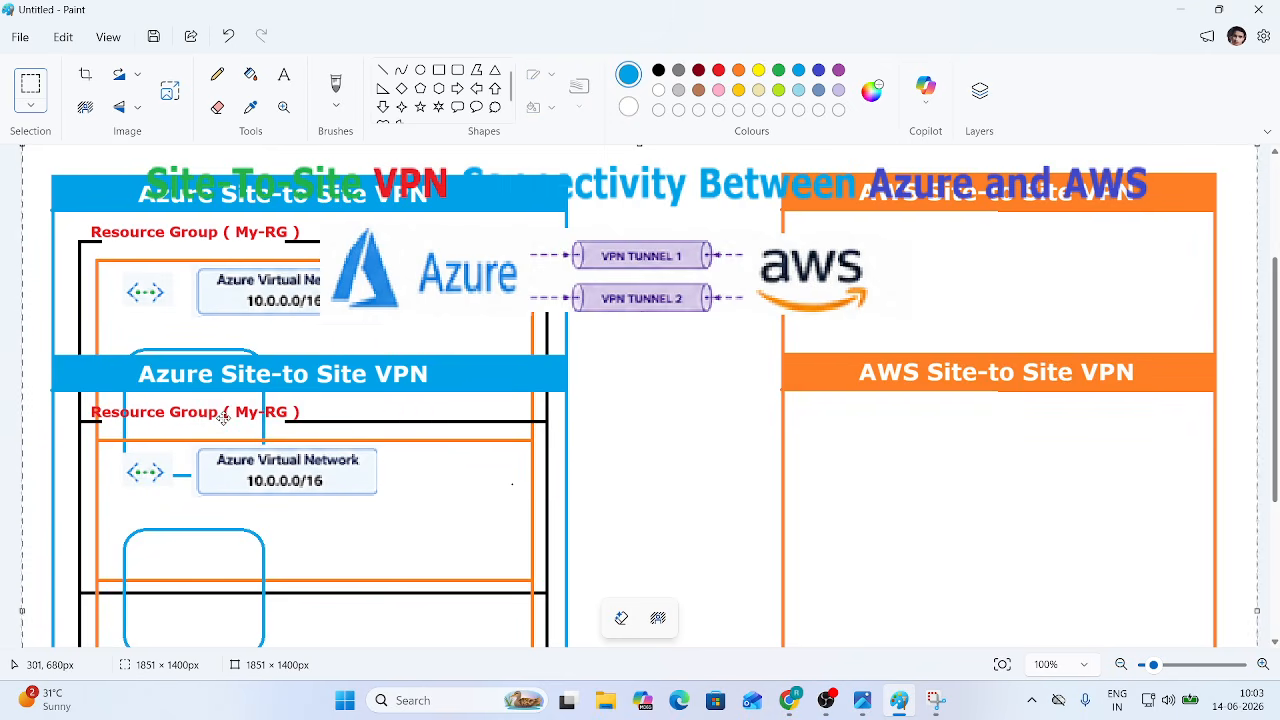
key("ctrl+z")
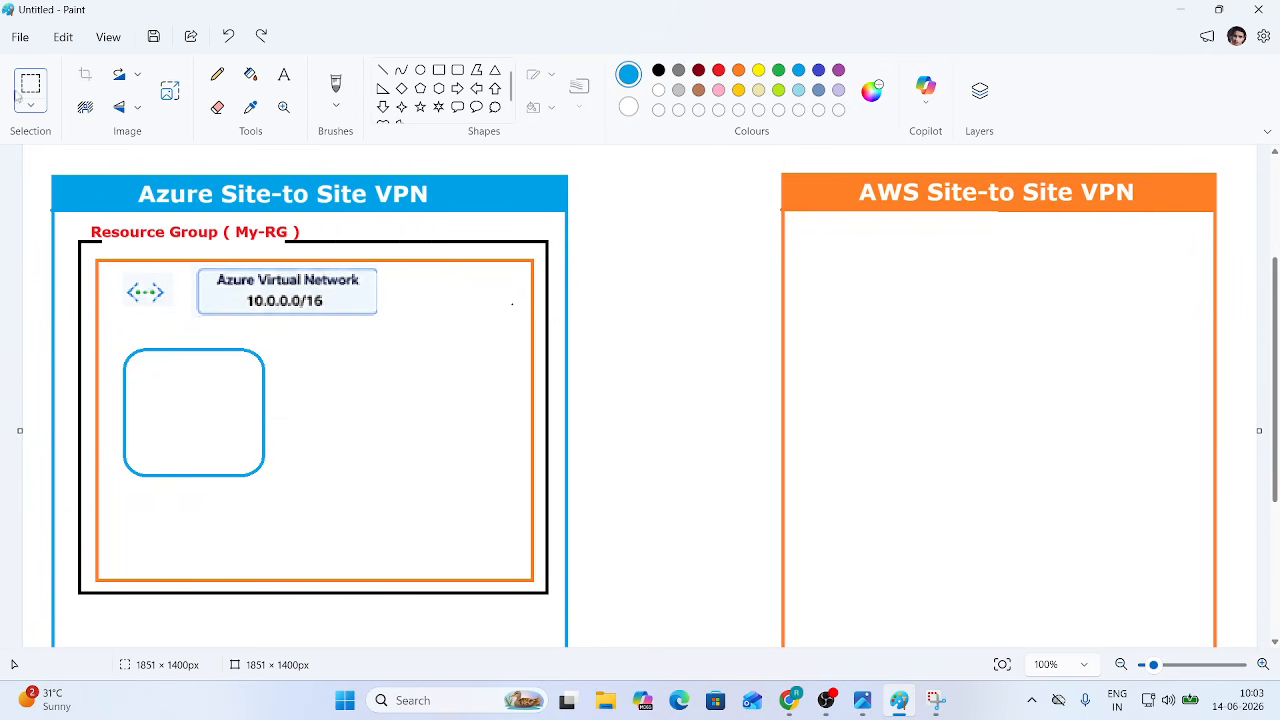
Step: Duplicate the blue rounded box and place the copy to the right of the original
left_click_drag(108, 333, 296, 510)
key("ctrl+c")
key("ctrl+v")
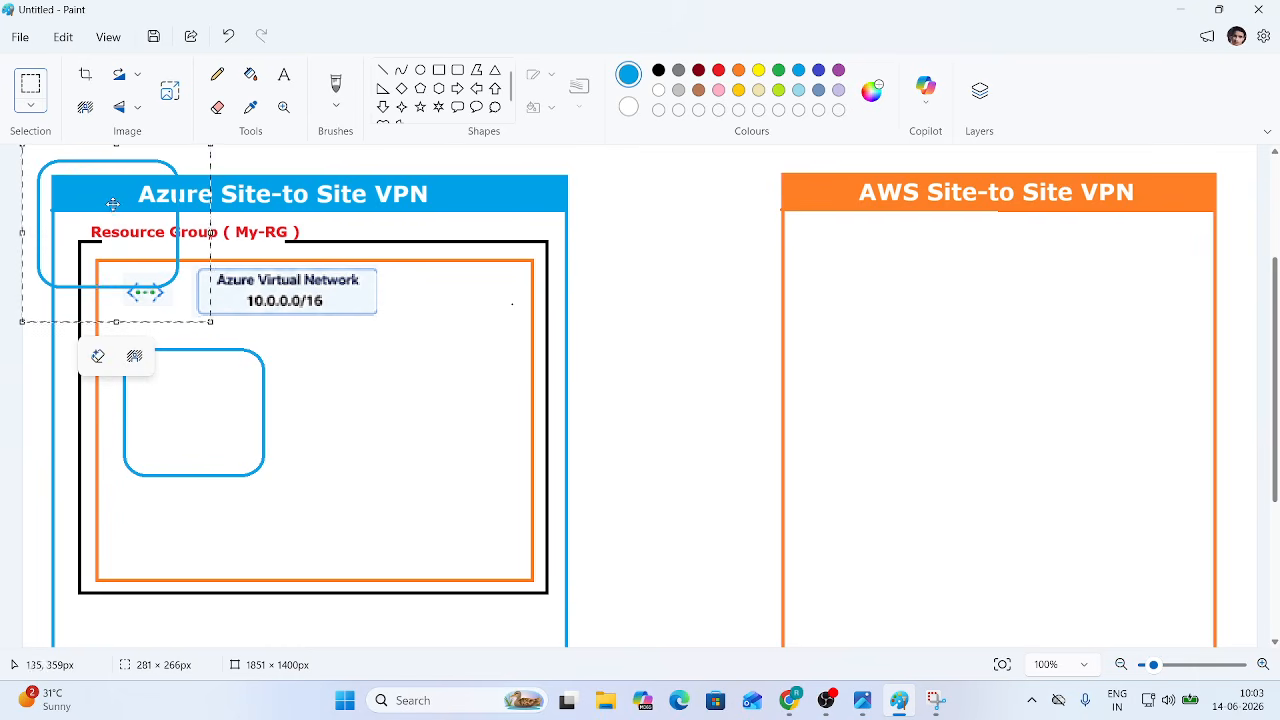
left_click_drag(122, 205, 425, 389)
left_click(692, 423)
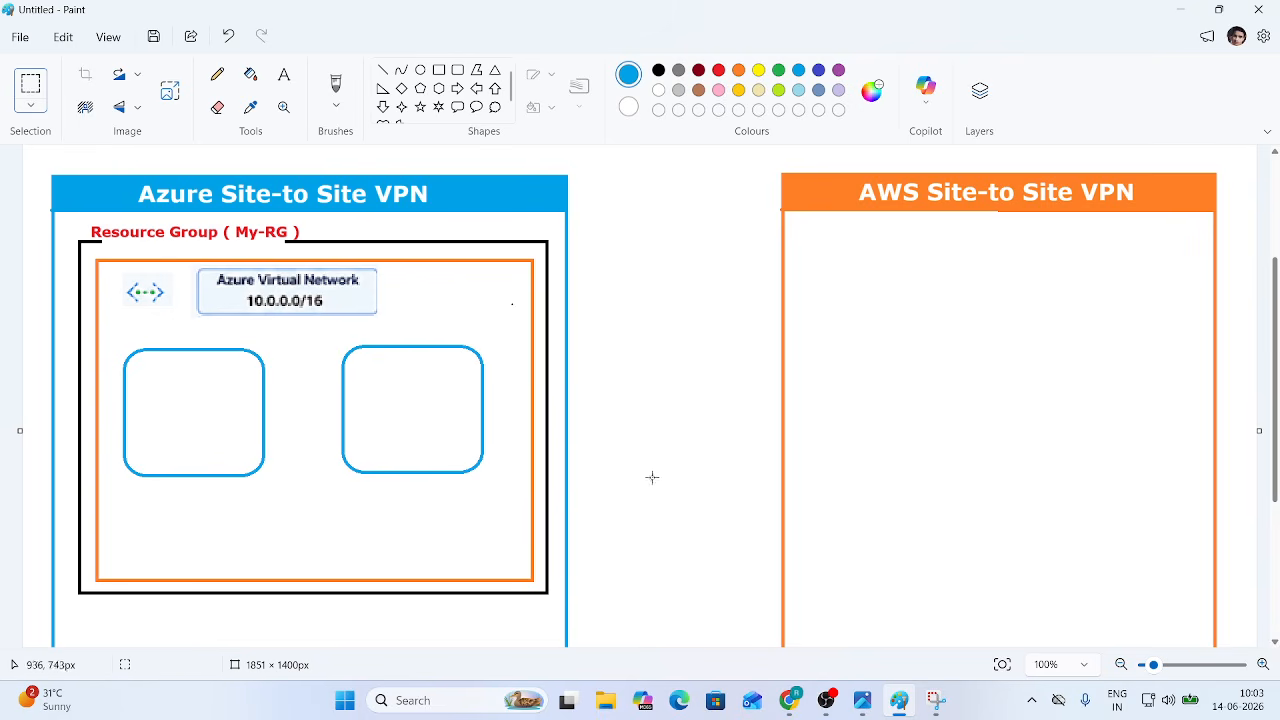
left_click(1173, 666)
left_click_drag(777, 651, 462, 651)
Step: Draw a line across each box's top and fill both header bands solid blue
left_click(1124, 666)
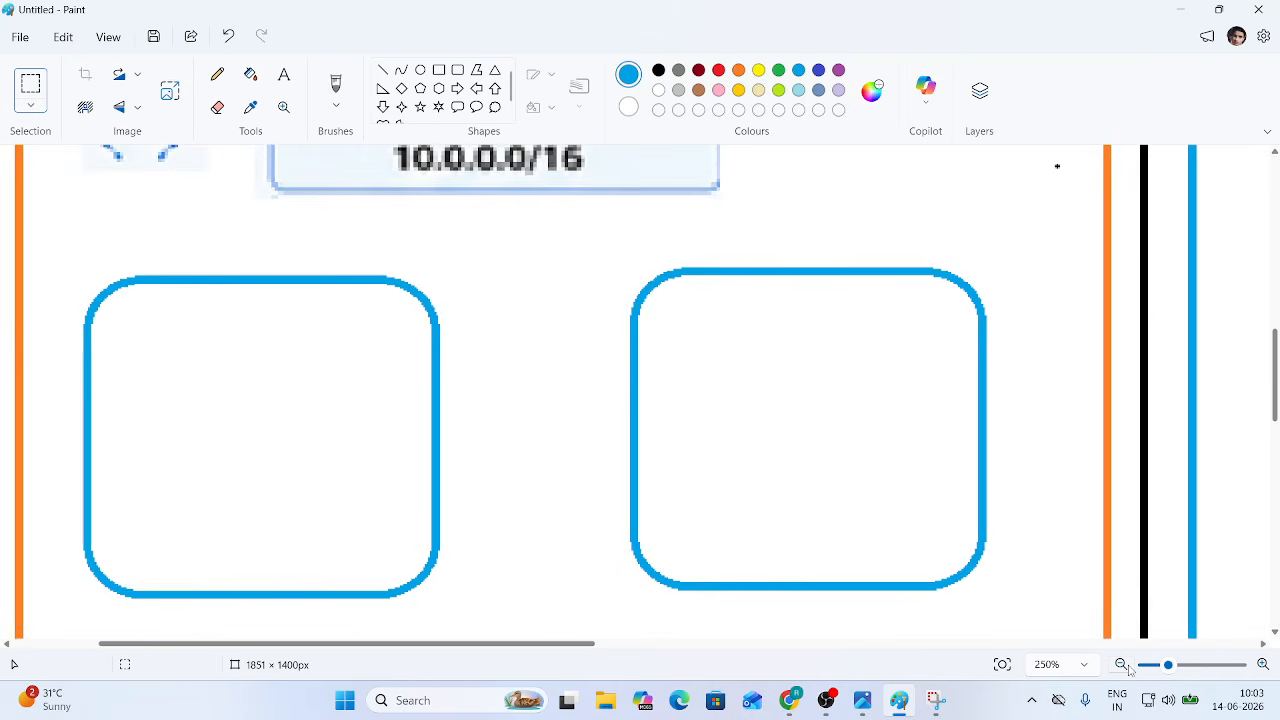
left_click(1128, 668)
left_click(1128, 668)
left_click(1128, 668)
left_click(1128, 668)
left_click(1128, 668)
left_click(1128, 668)
left_click(1128, 668)
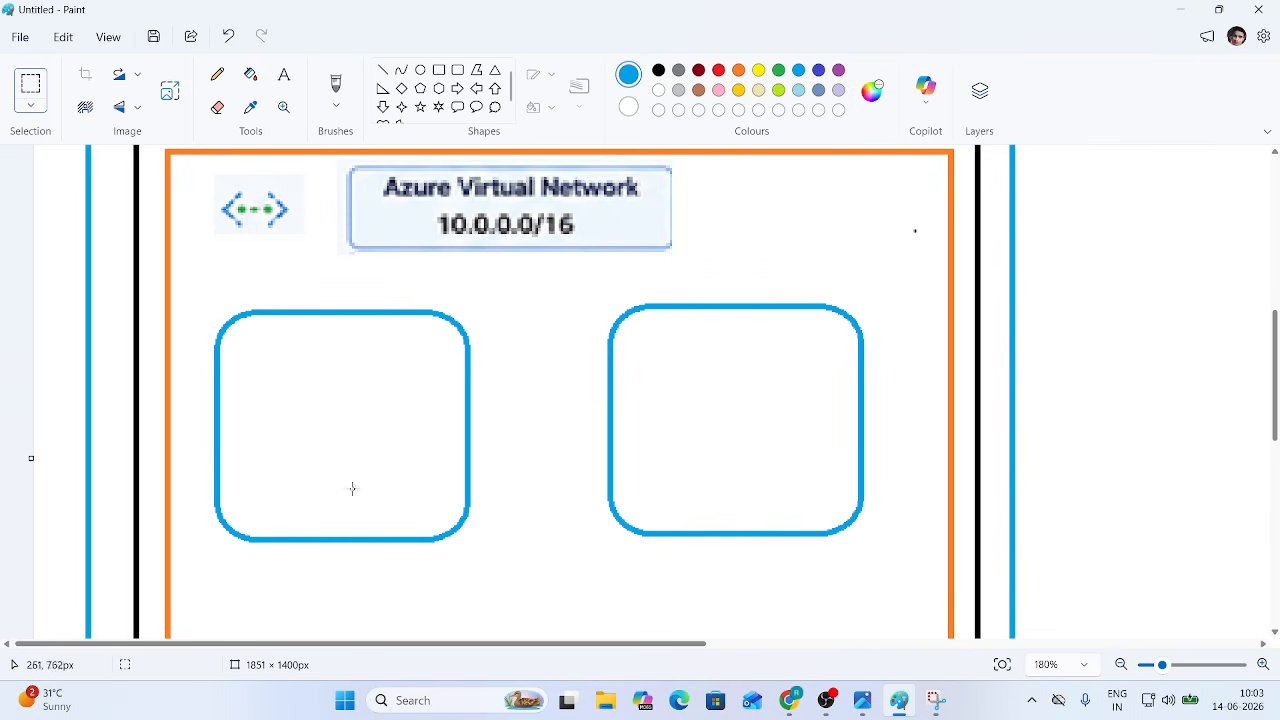
left_click(382, 70)
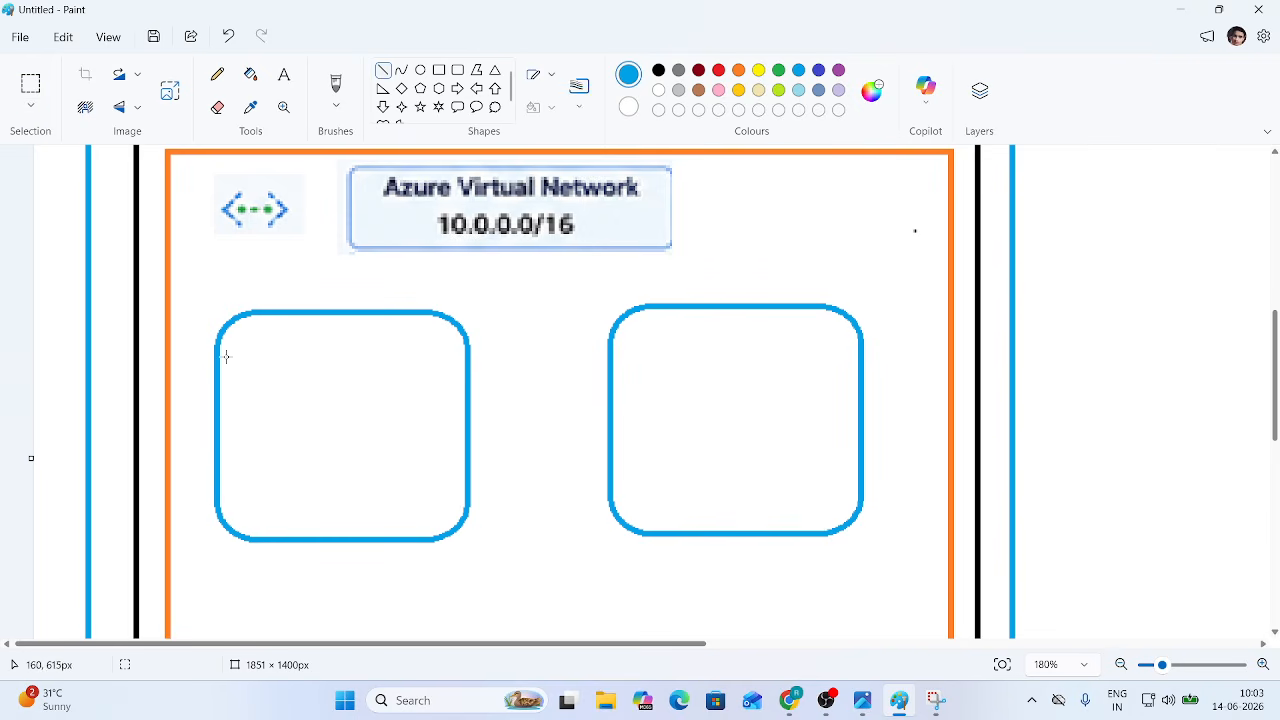
left_click_drag(218, 362, 465, 368)
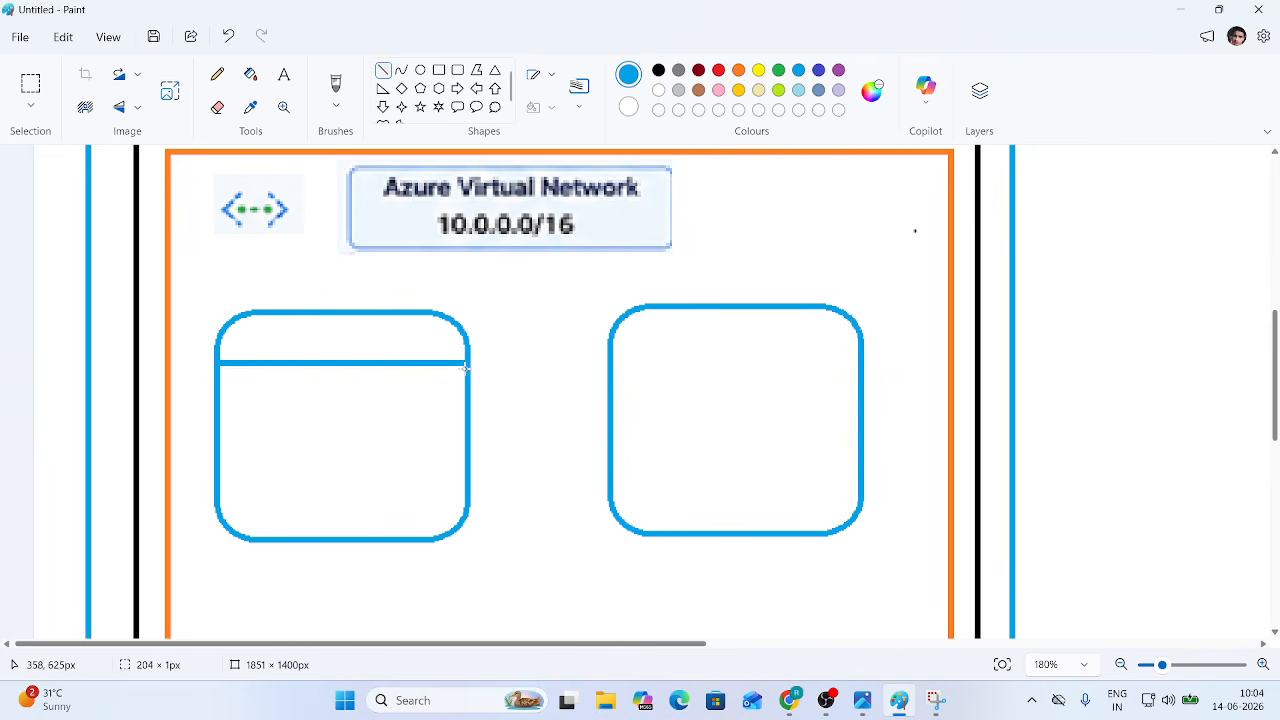
left_click_drag(612, 365, 858, 366)
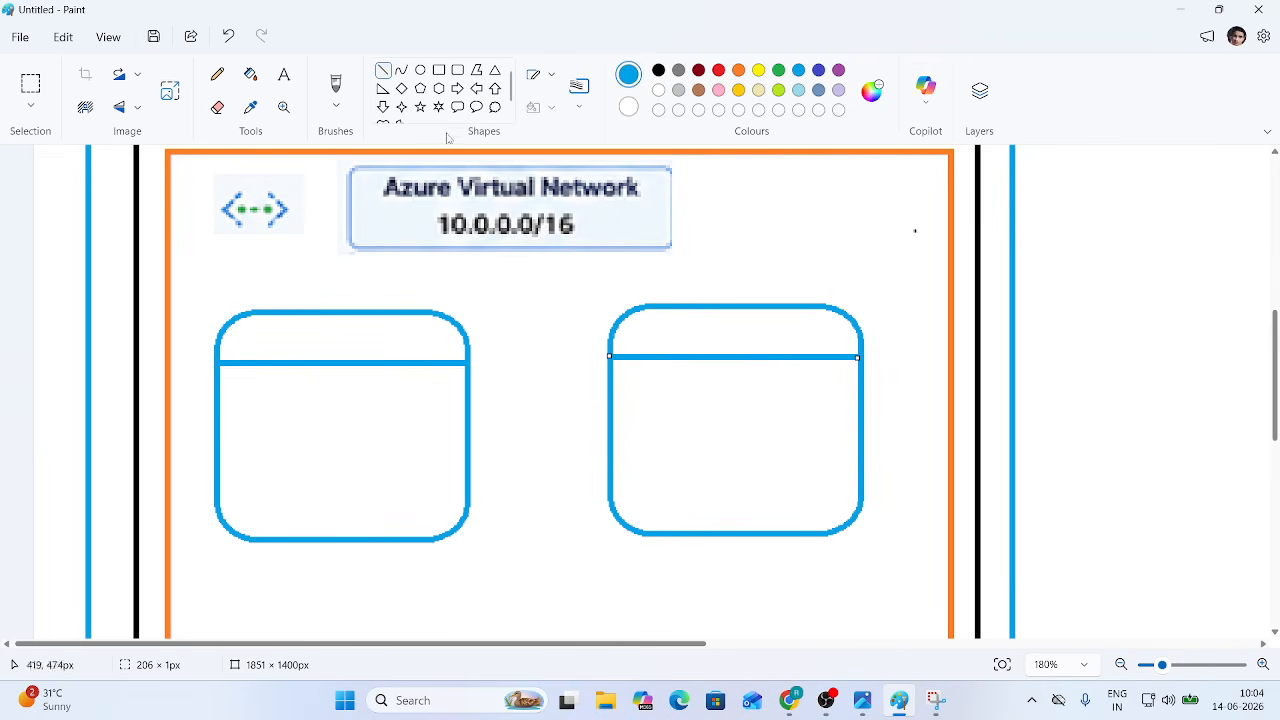
left_click(251, 76)
left_click(311, 322)
left_click(712, 330)
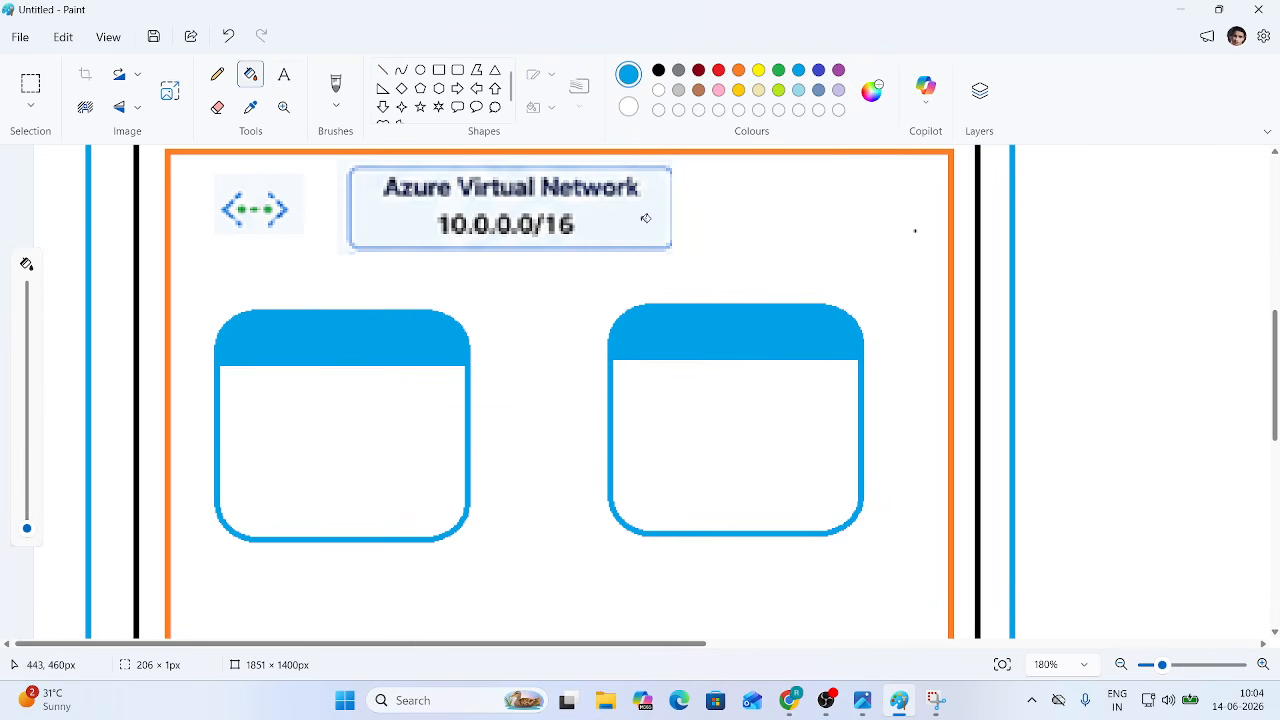
Step: Write 'Subnet-1' and 'Subnet-2' in black in the two header bands, centring the second label
left_click(284, 77)
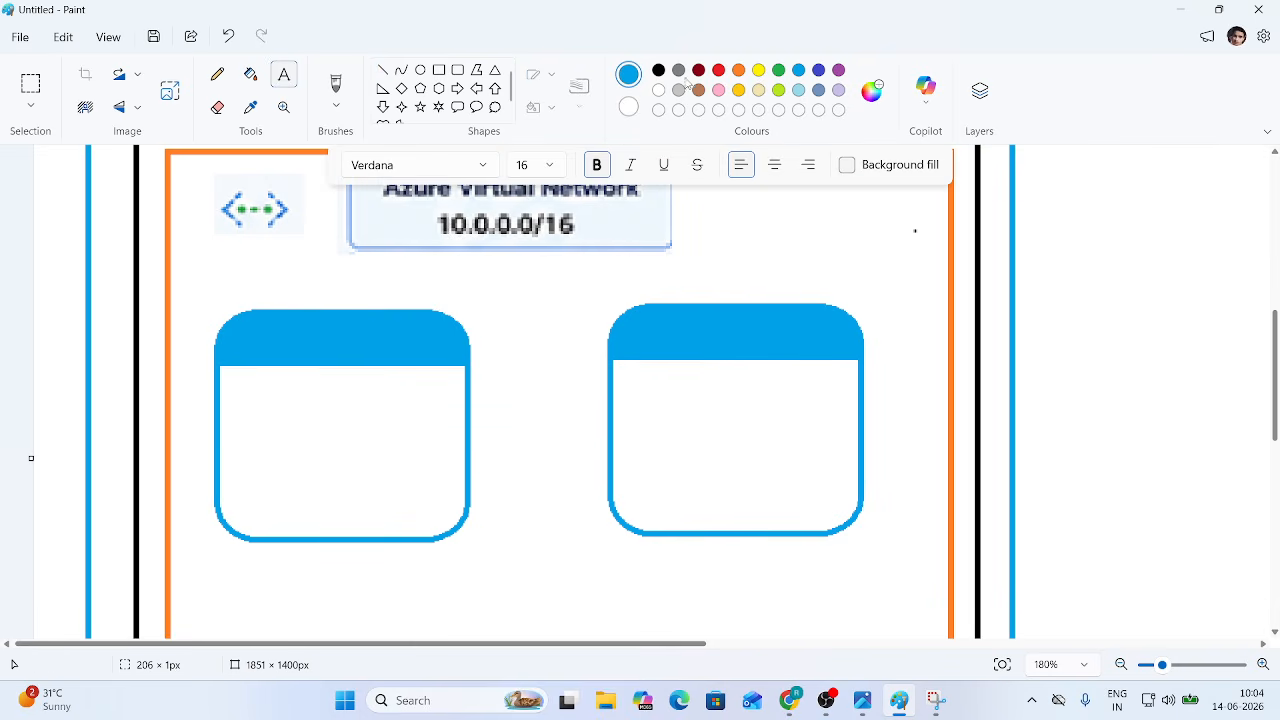
left_click(659, 71)
left_click(250, 327)
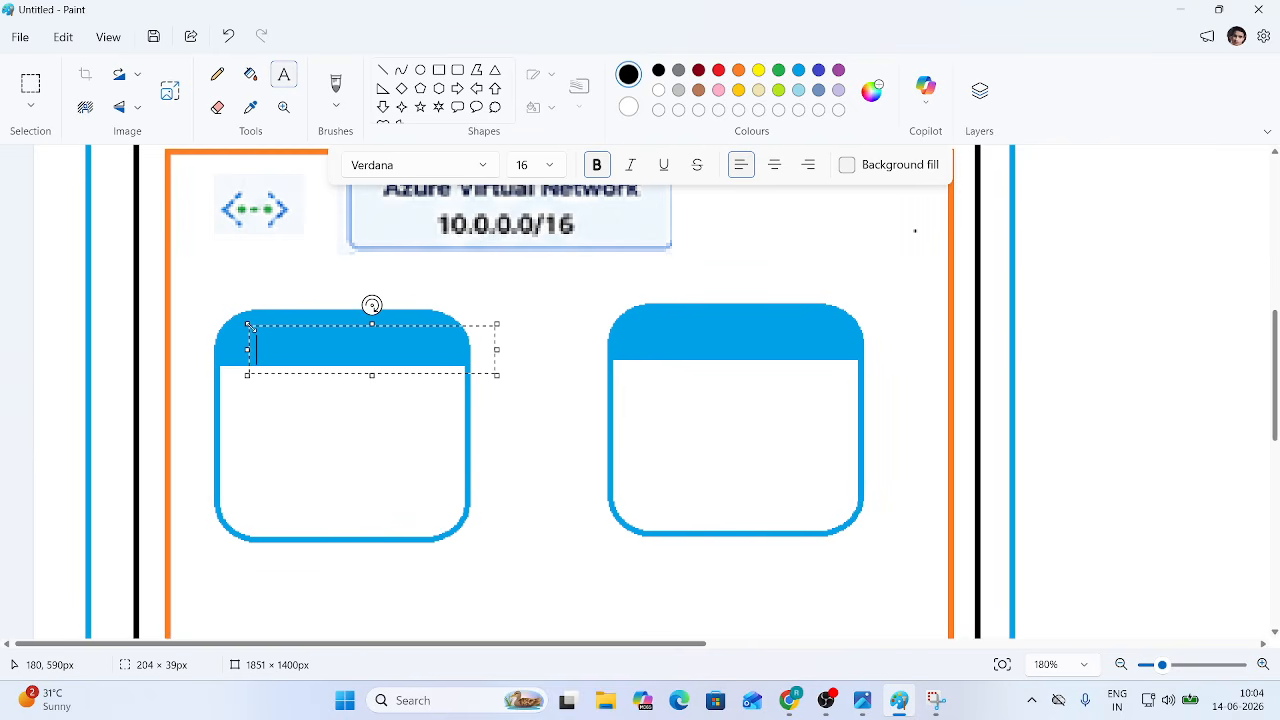
type("Subnet-")
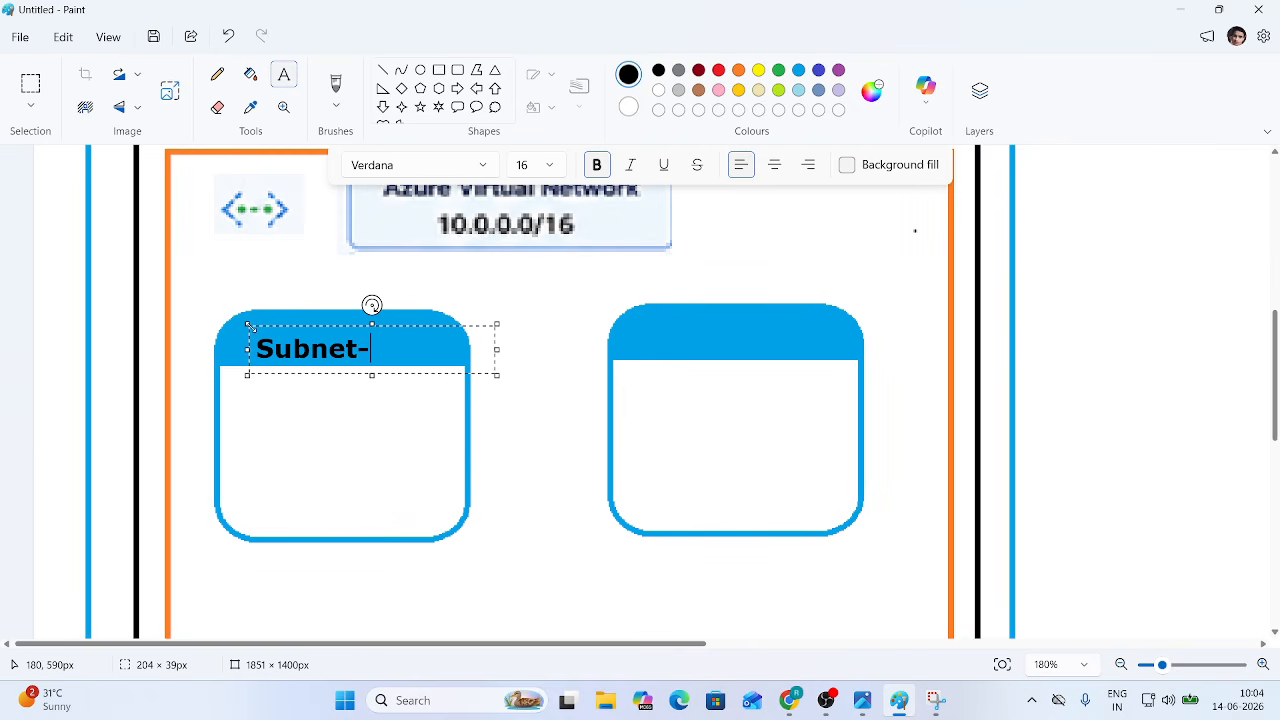
type("1")
left_click(668, 328)
left_click(668, 328)
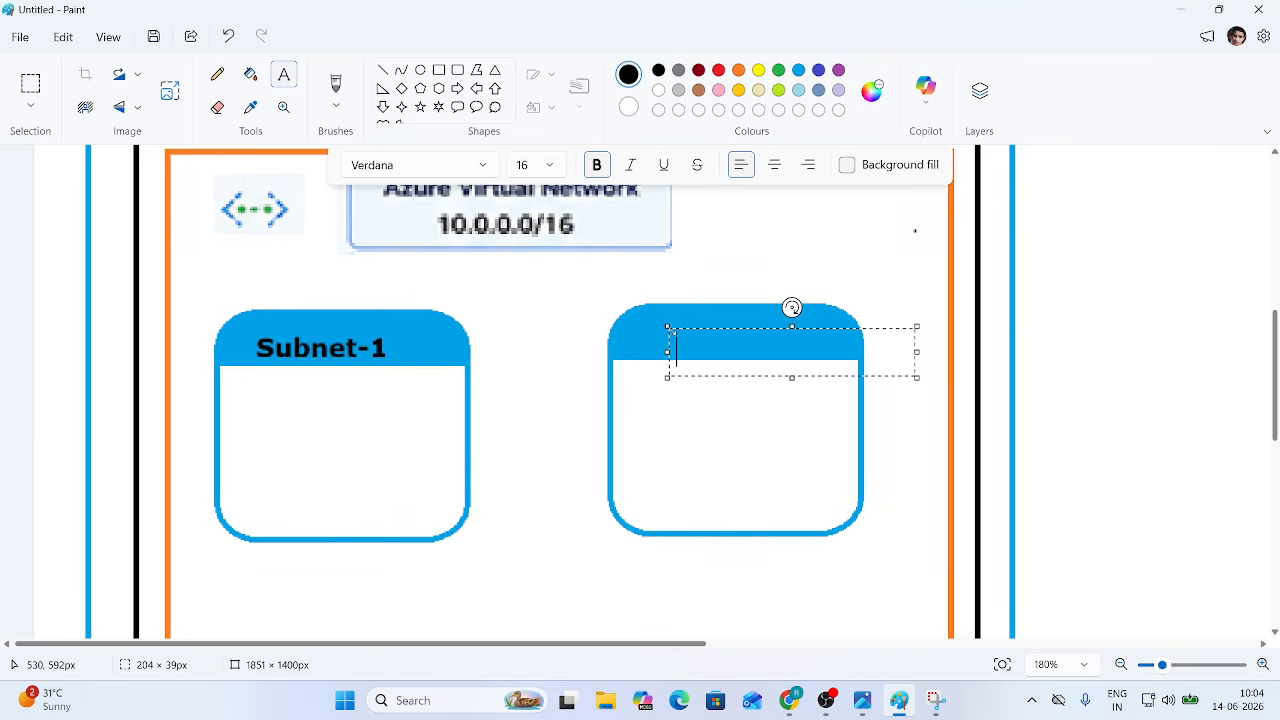
type("Subnet")
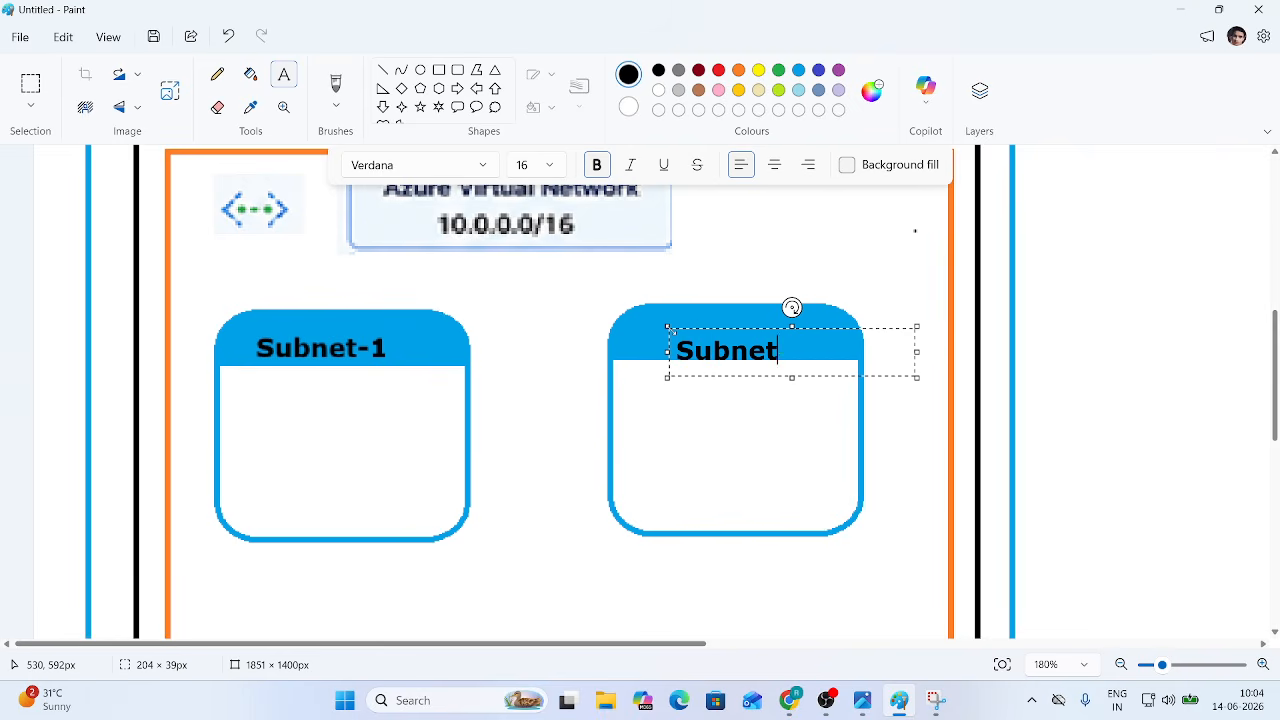
type("-2")
left_click_drag(719, 330, 701, 313)
left_click(702, 459)
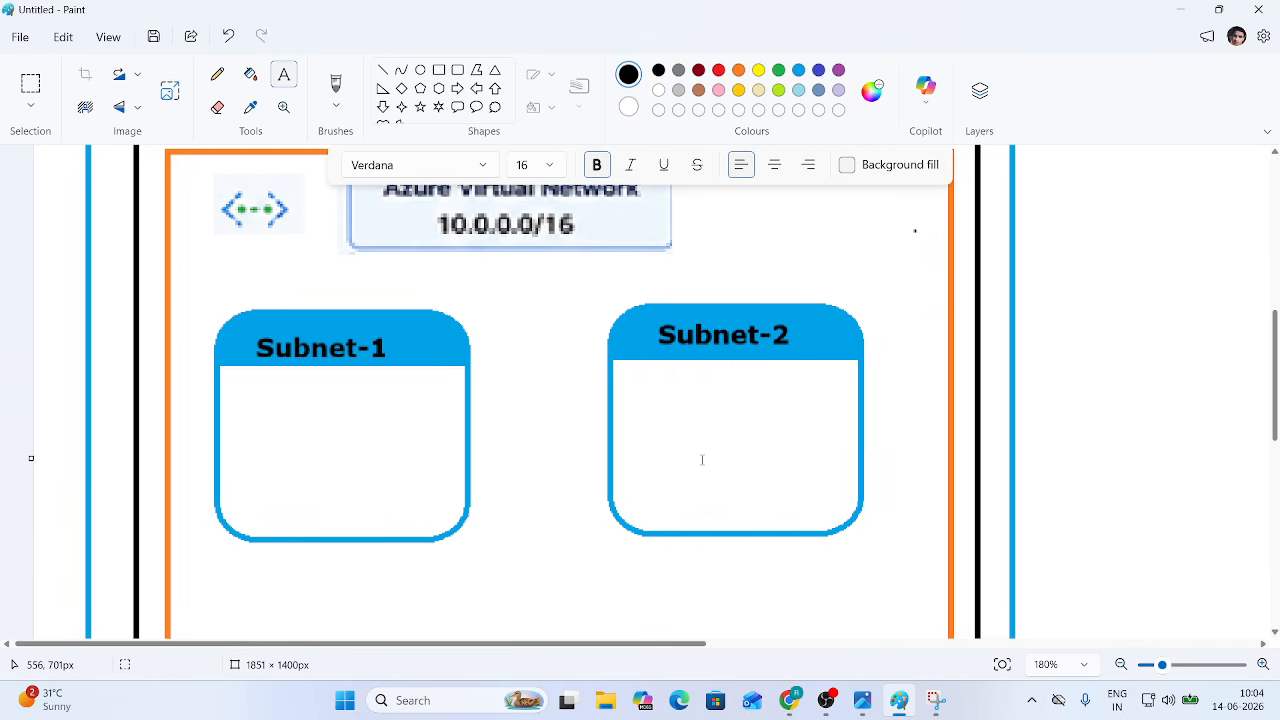
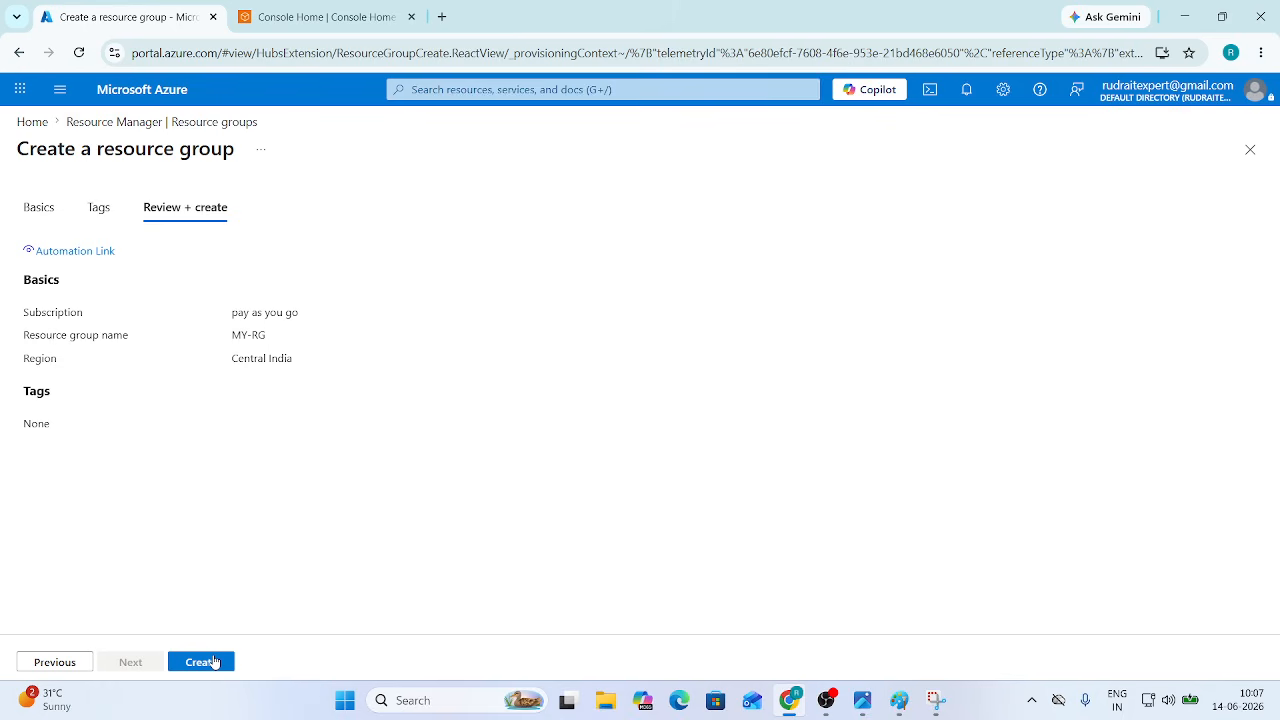
Step: Create resource group MY-RG, then open the still-empty Virtual networks list from Home
left_click(213, 662)
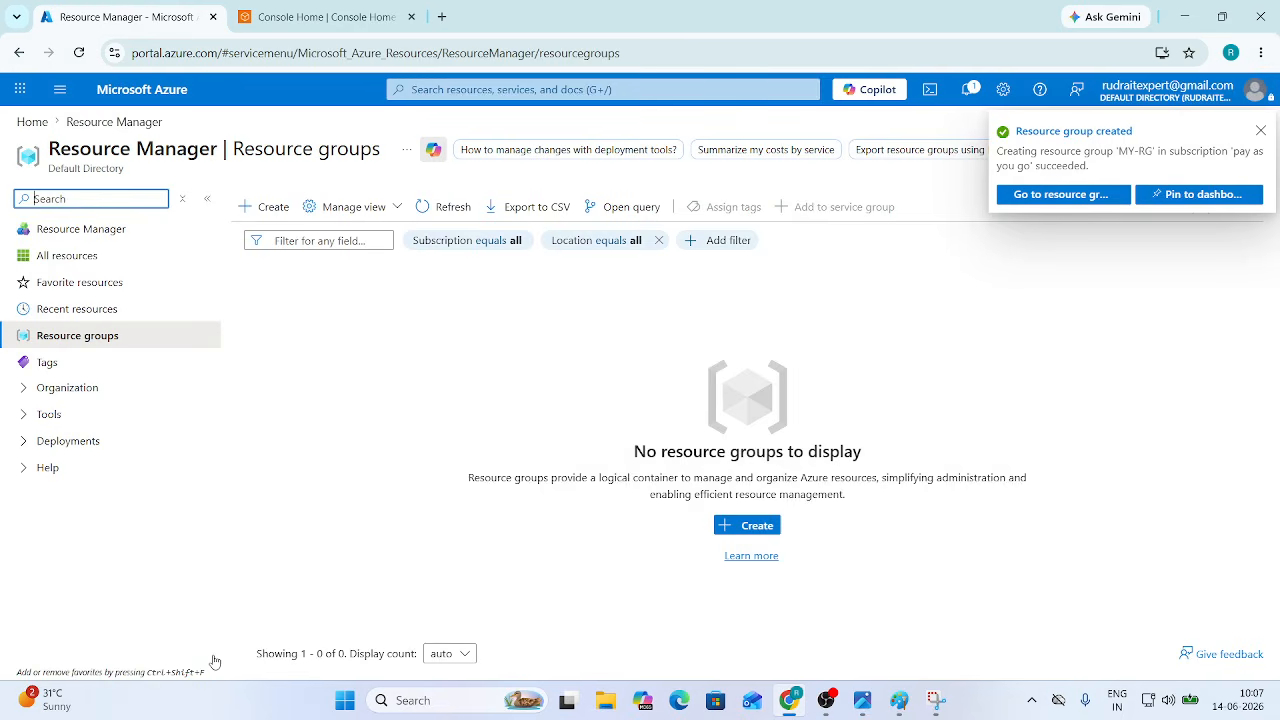
left_click(132, 93)
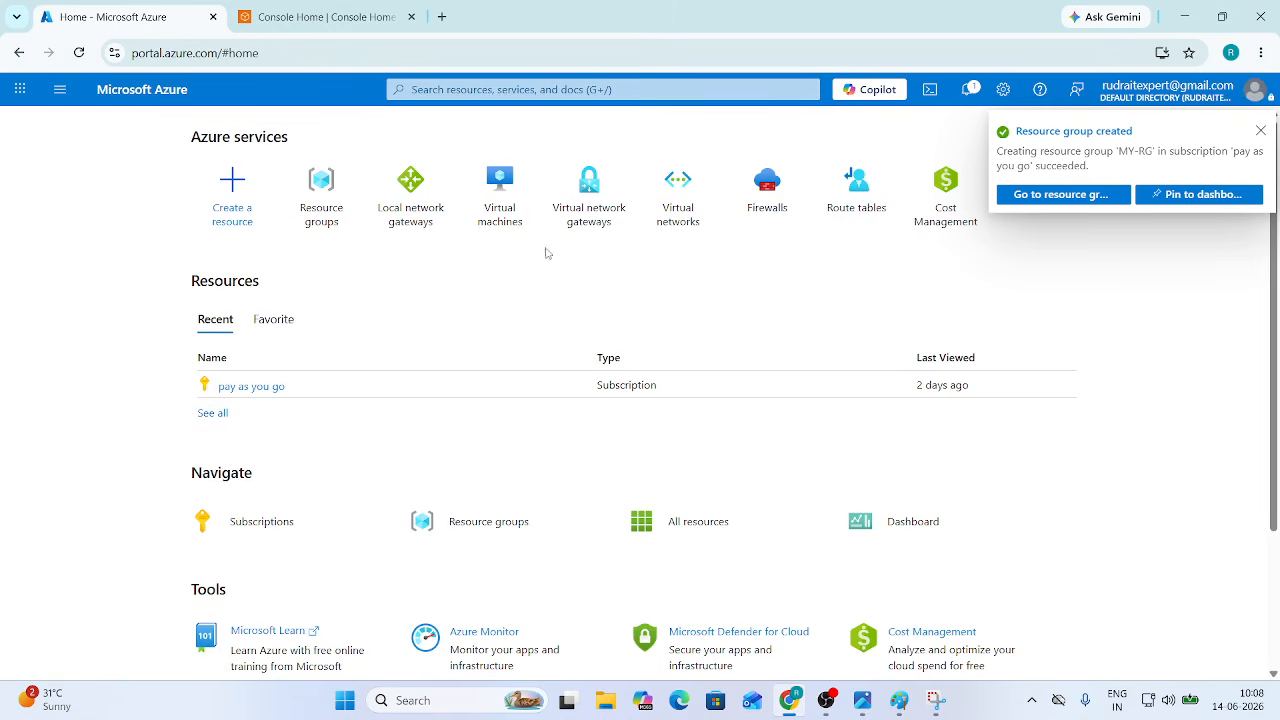
left_click(678, 200)
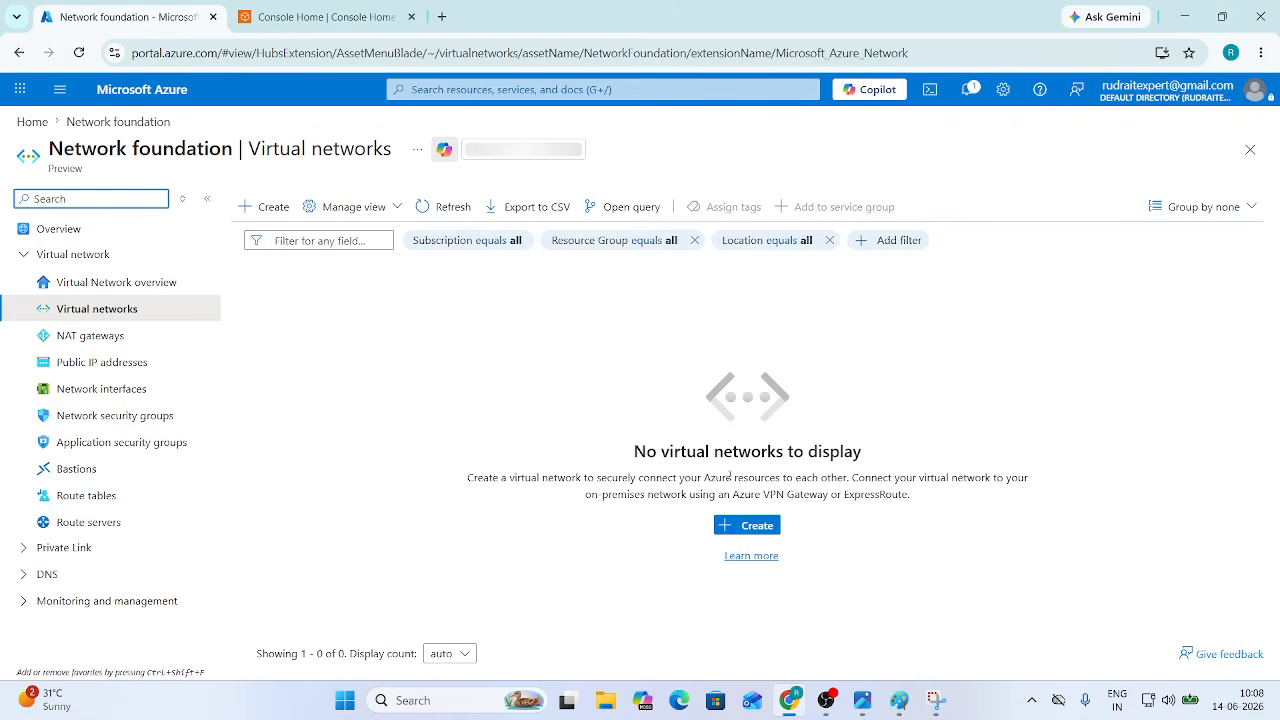
Step: Start a new virtual network named VNet-1 in resource group MY-RG
left_click(751, 524)
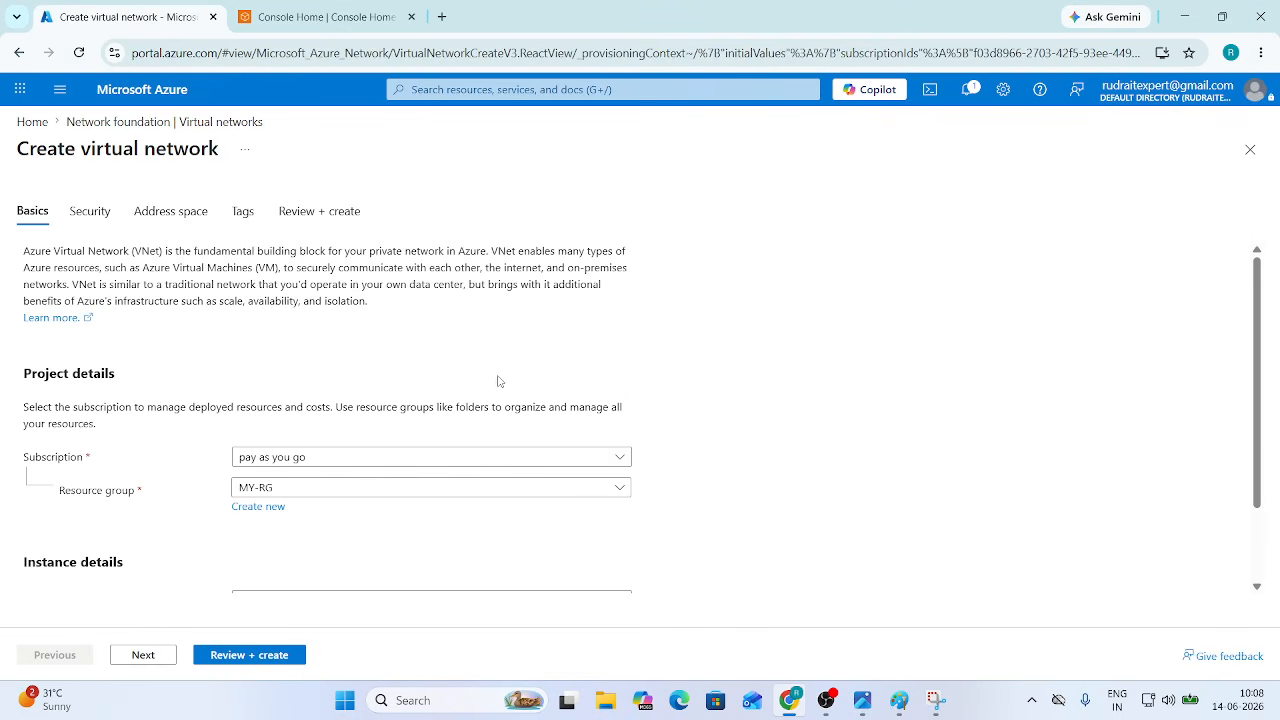
scroll(440, 490, "down", 2)
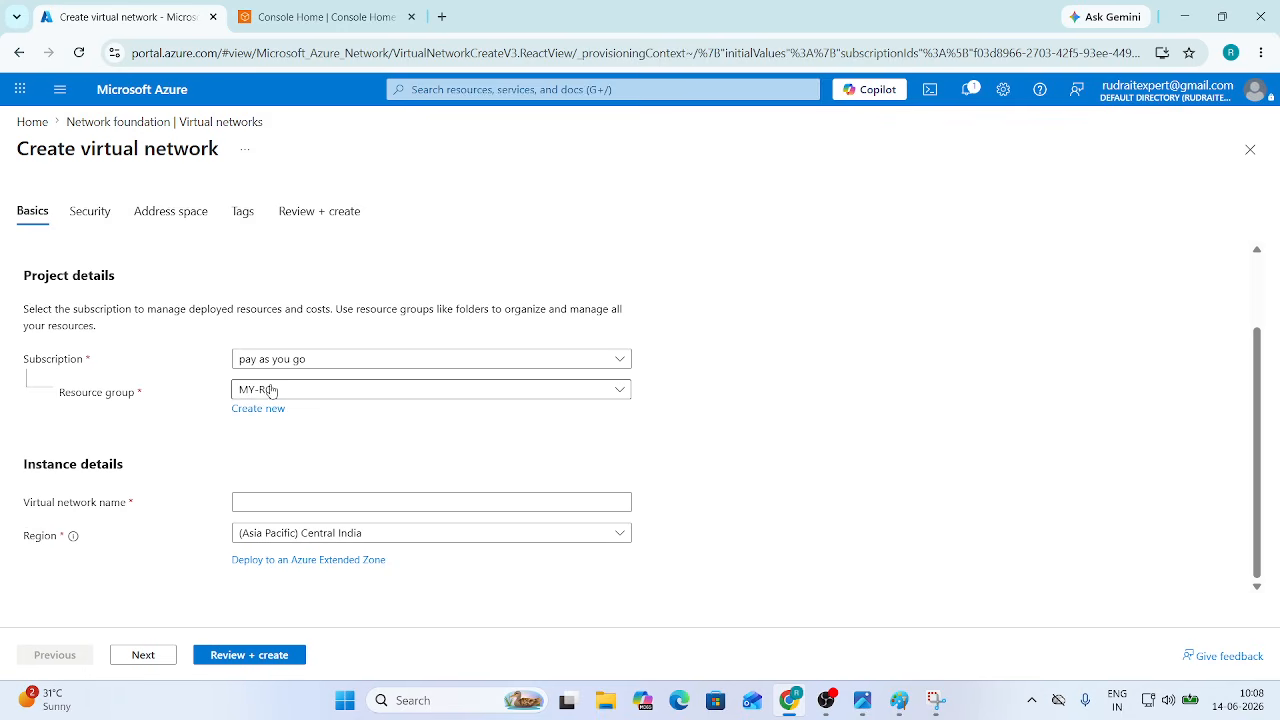
left_click(323, 392)
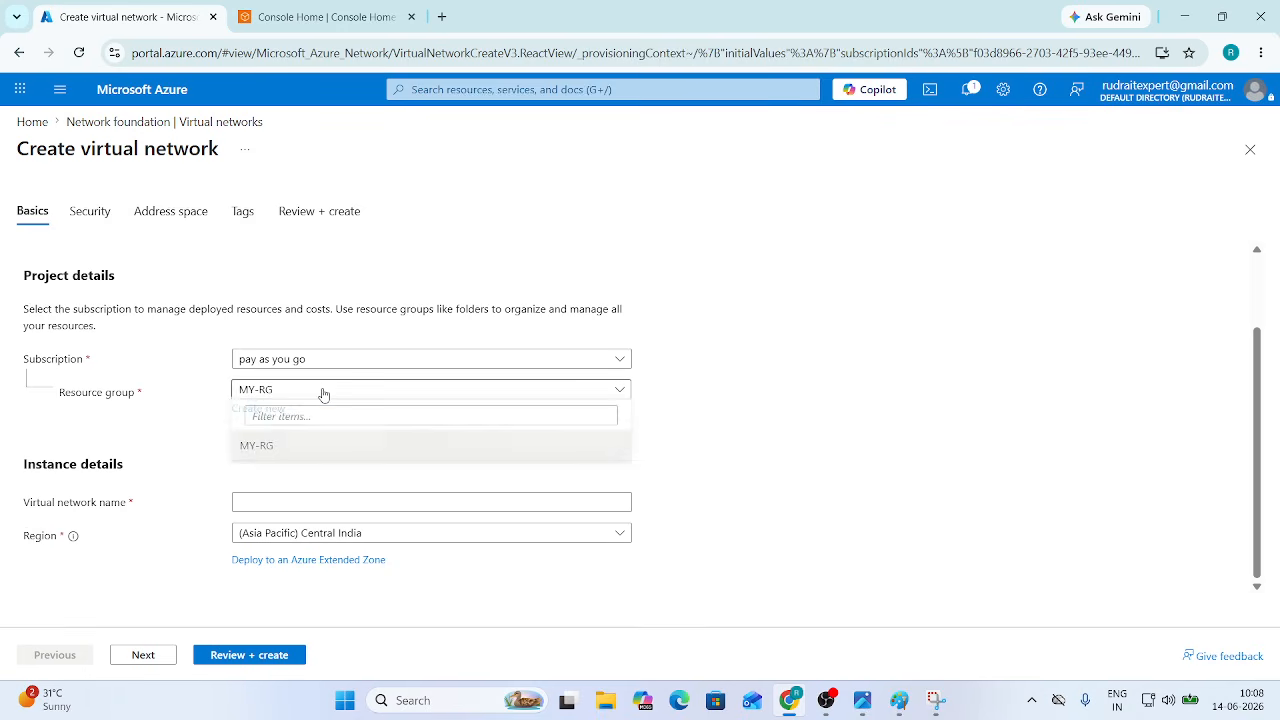
left_click(303, 455)
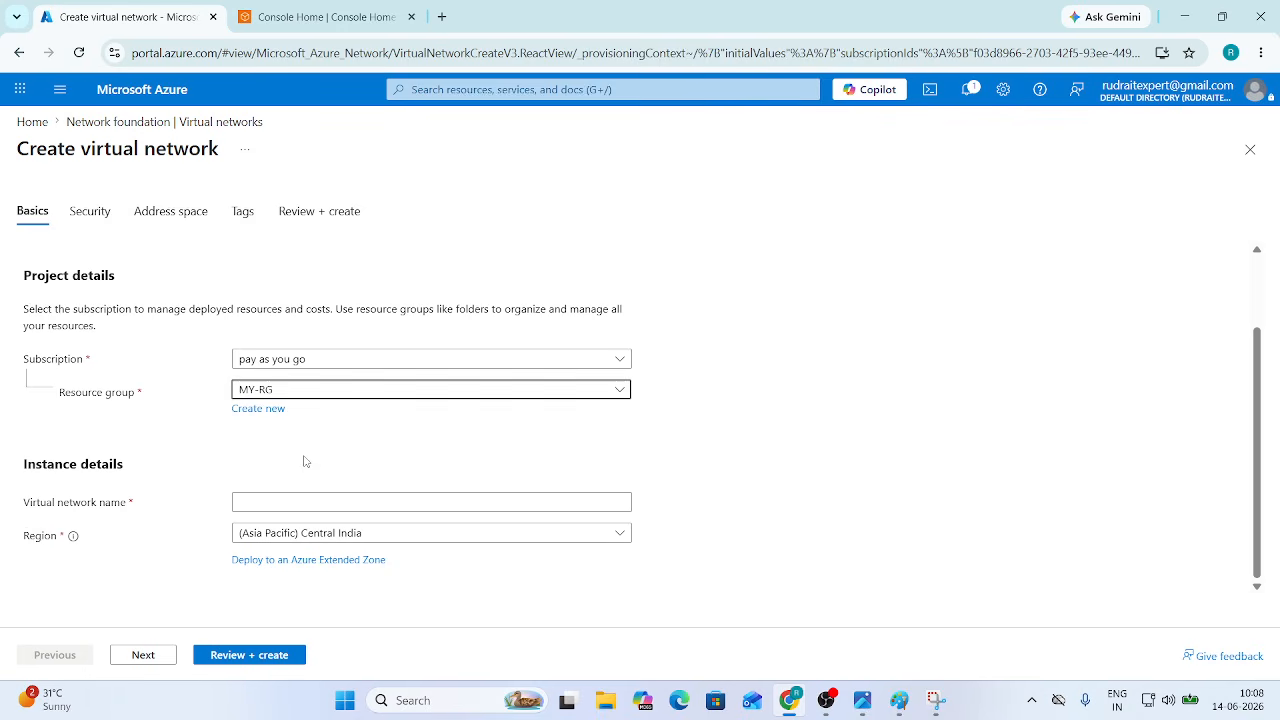
left_click(276, 502)
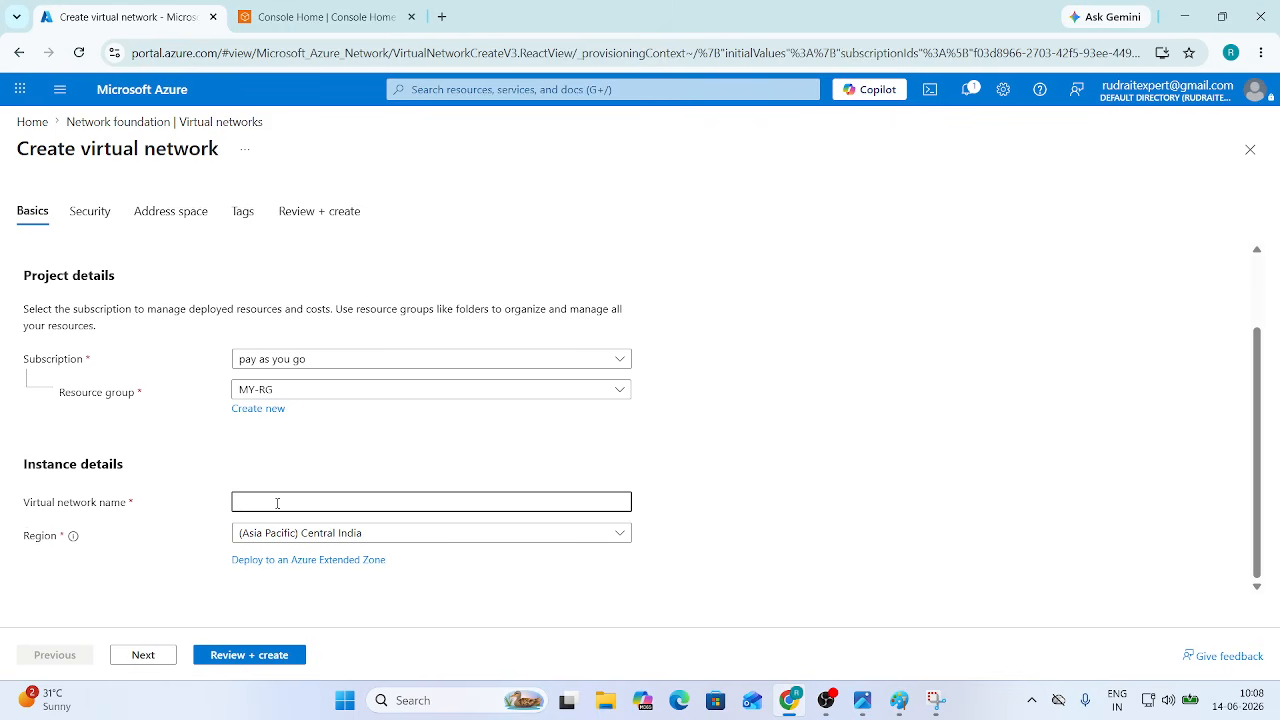
type("VNet-1")
Step: Advance past Security to the Address space settings and bring up the Paint network diagram
left_click(161, 654)
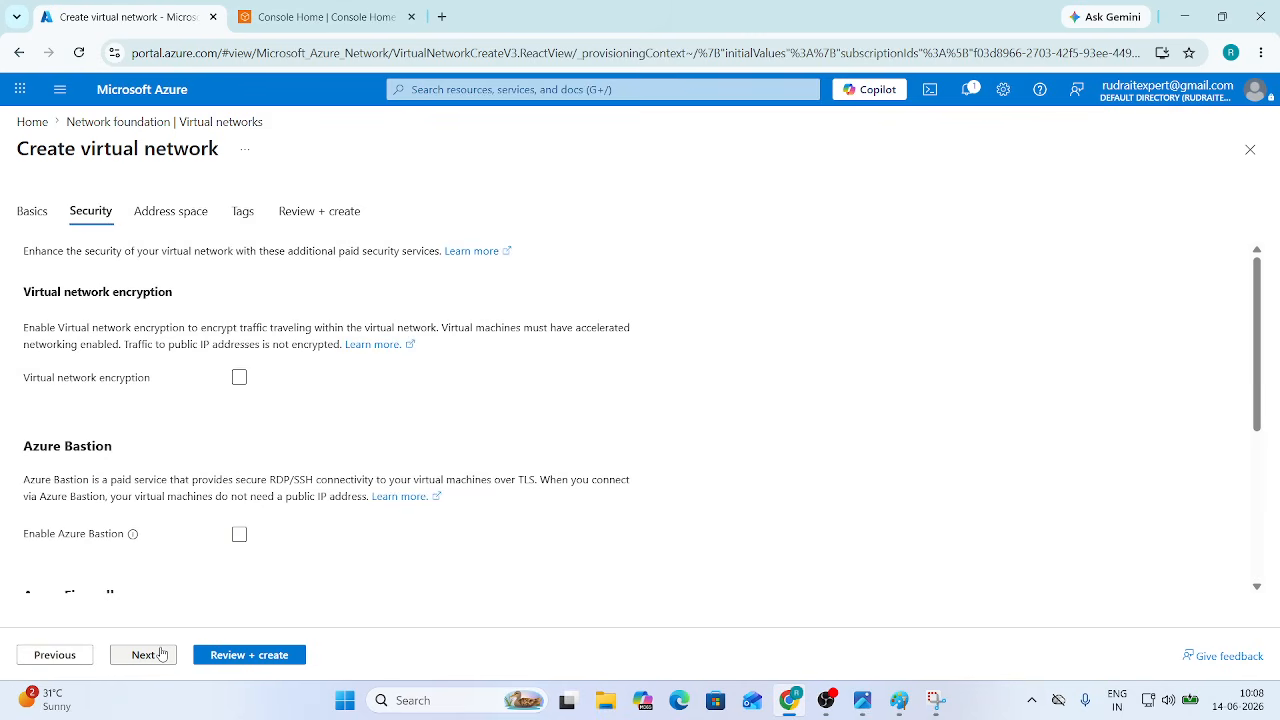
left_click(161, 654)
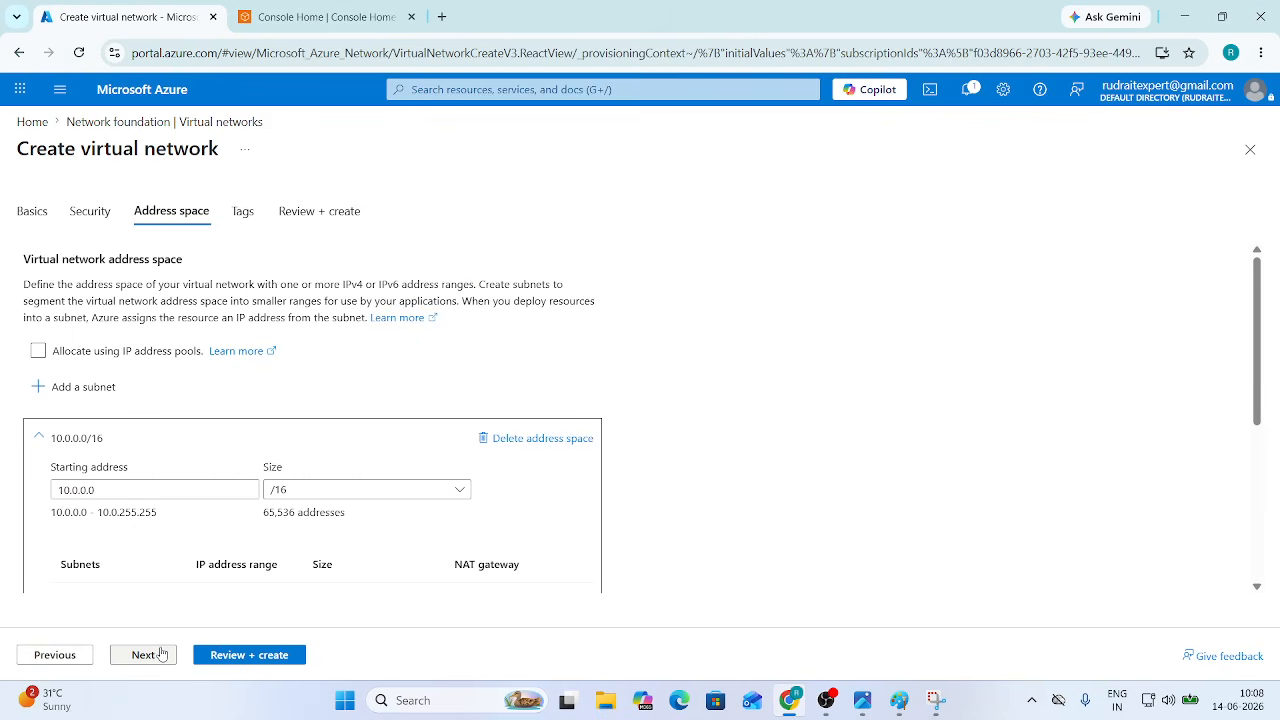
left_click(899, 700)
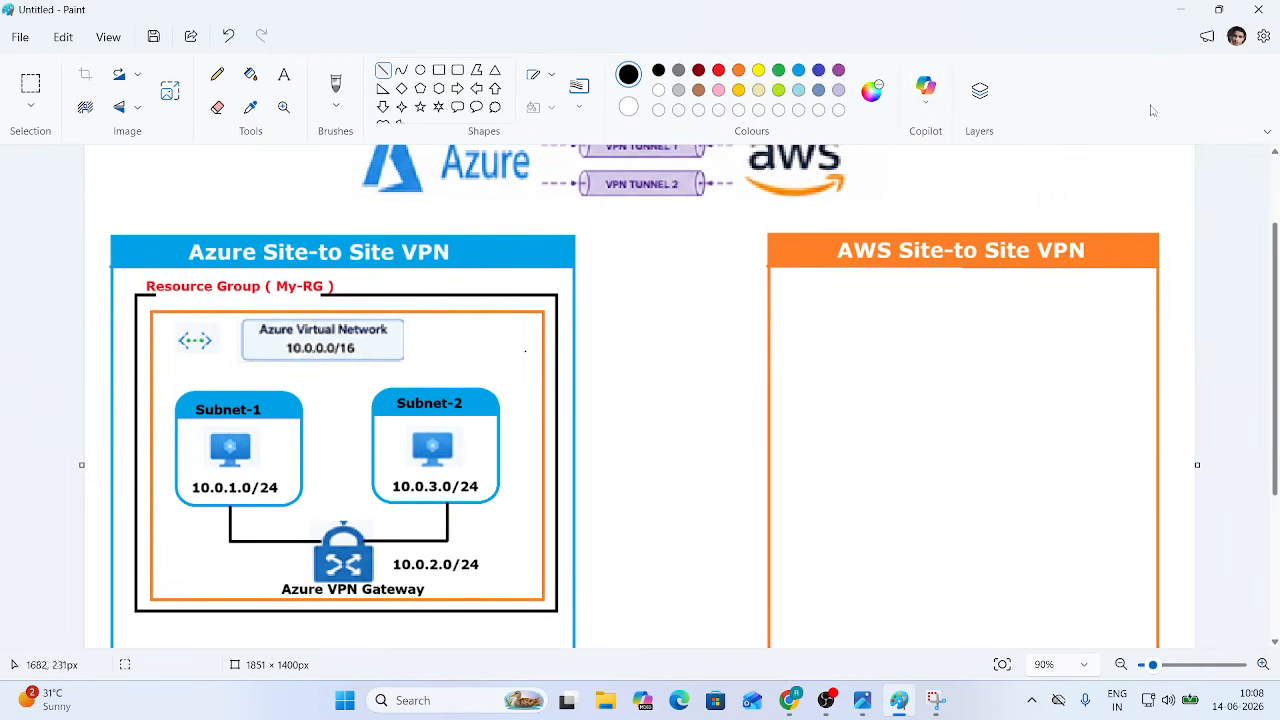
Step: Minimize Paint and scroll down to the default /24 subnet under address space 10.0.0.0/16
left_click(1177, 9)
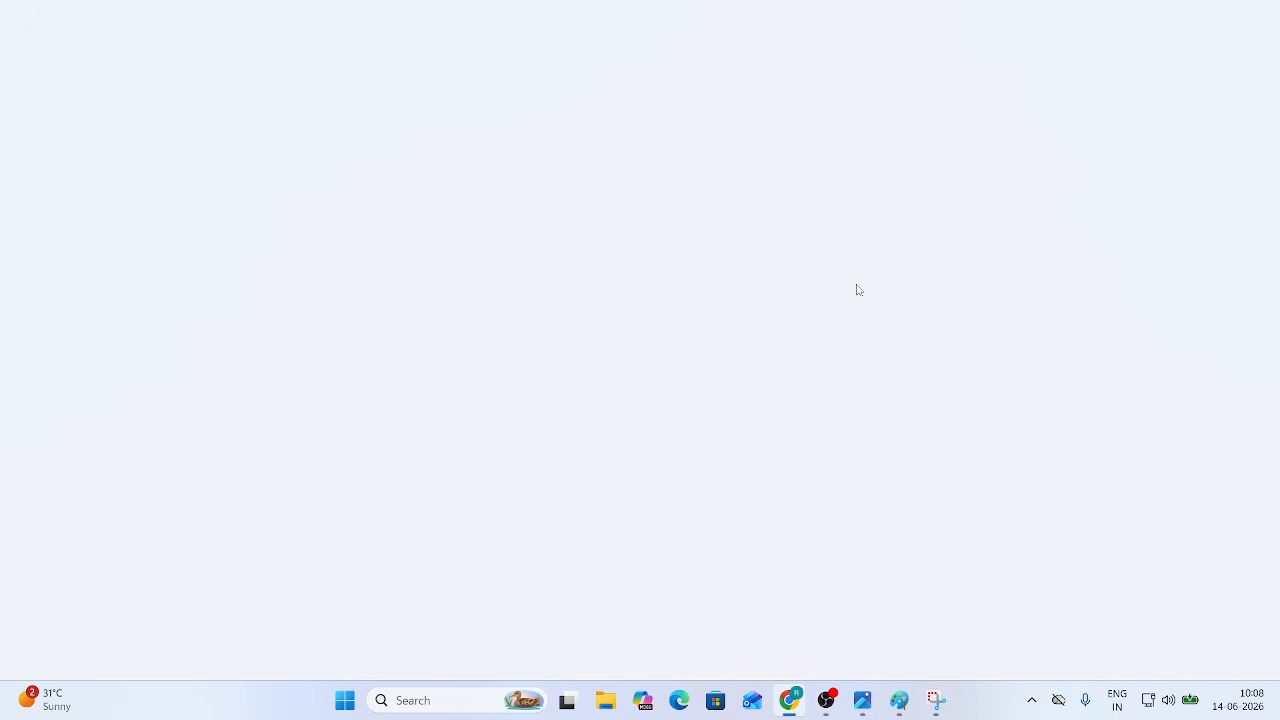
scroll(74, 455, "down", 3)
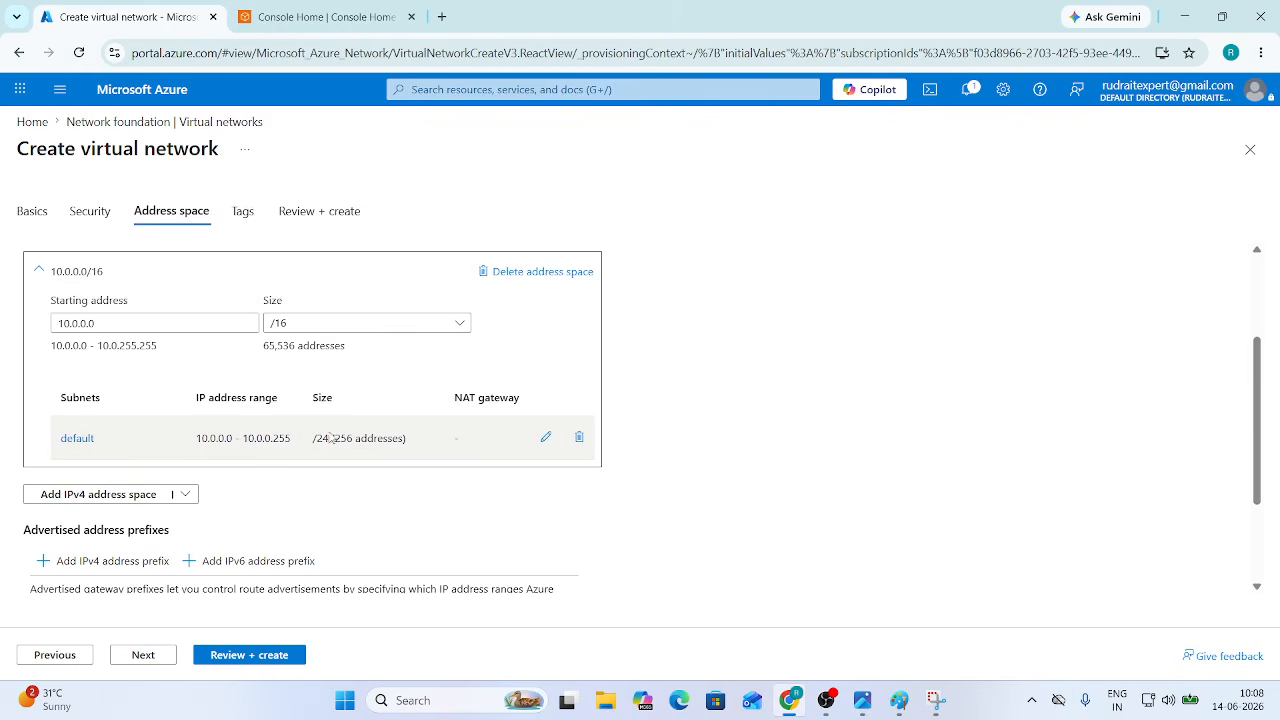
Step: Rename the default subnet to Subnet-1 starting at 10.0.1.0, save, and begin adding another subnet
left_click(542, 437)
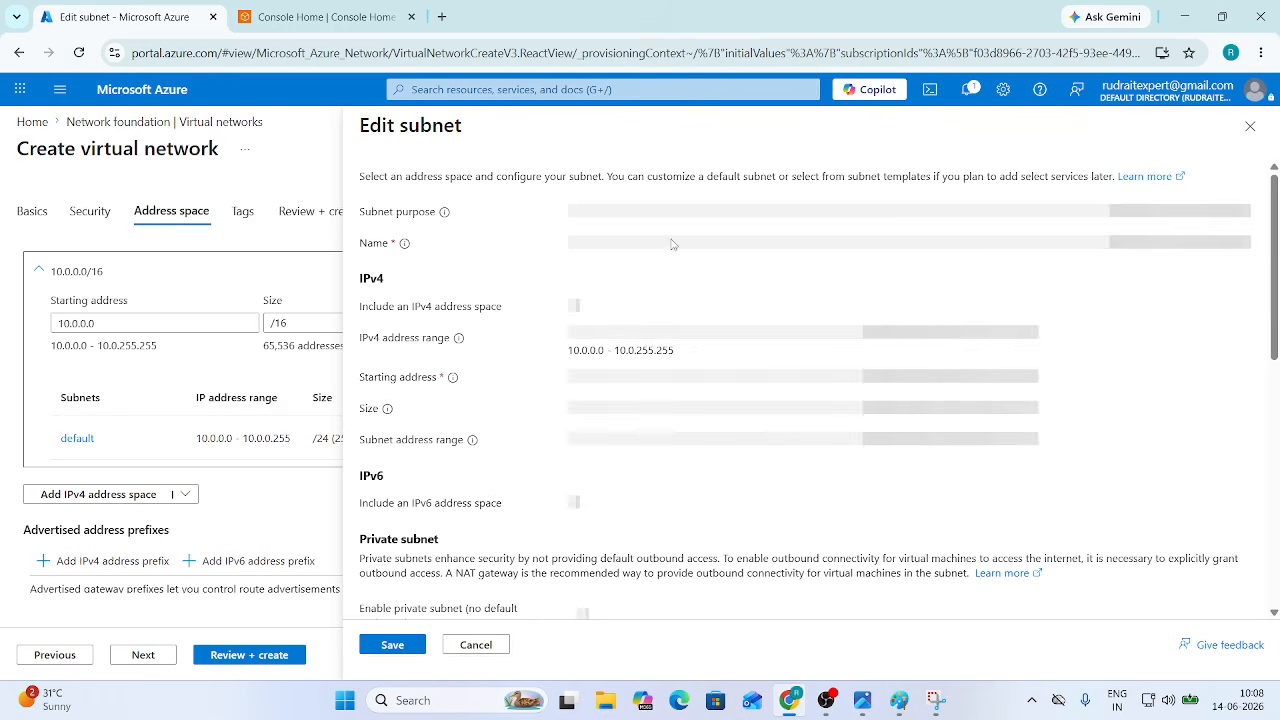
left_click(618, 241)
left_click_drag(618, 241, 502, 244)
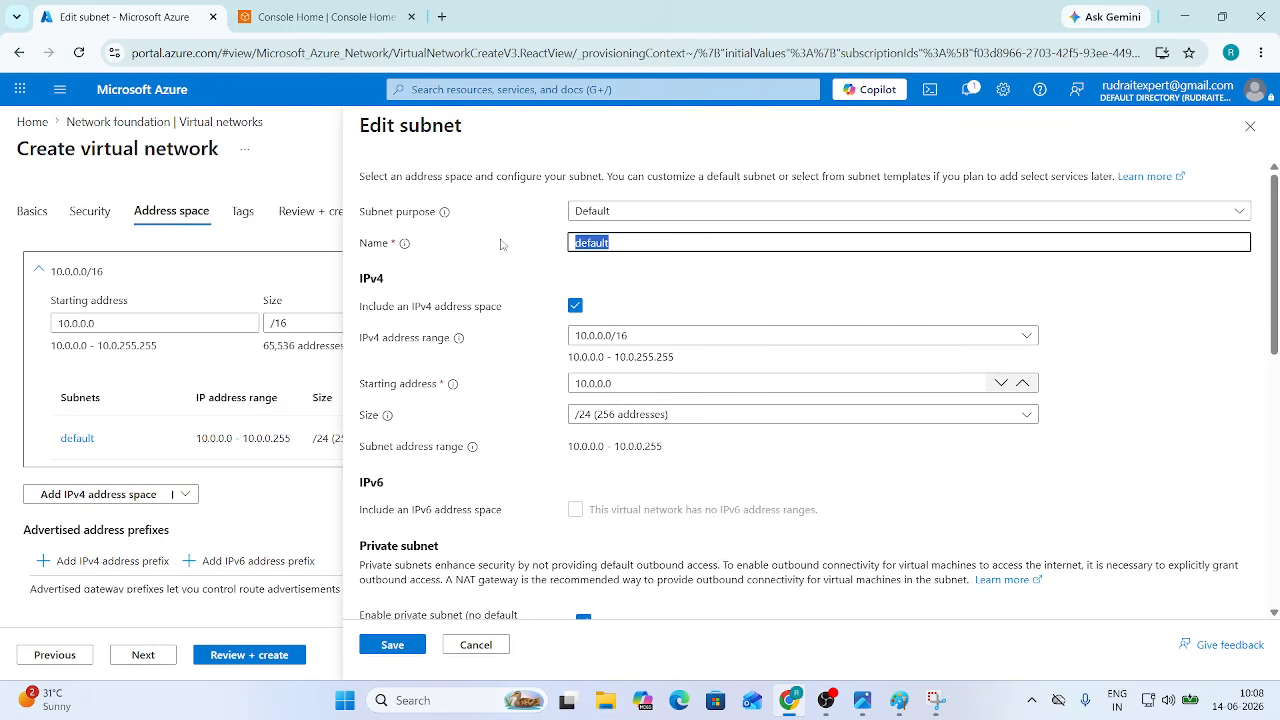
type("Subnet-1")
left_click_drag(605, 383, 599, 384)
type("1")
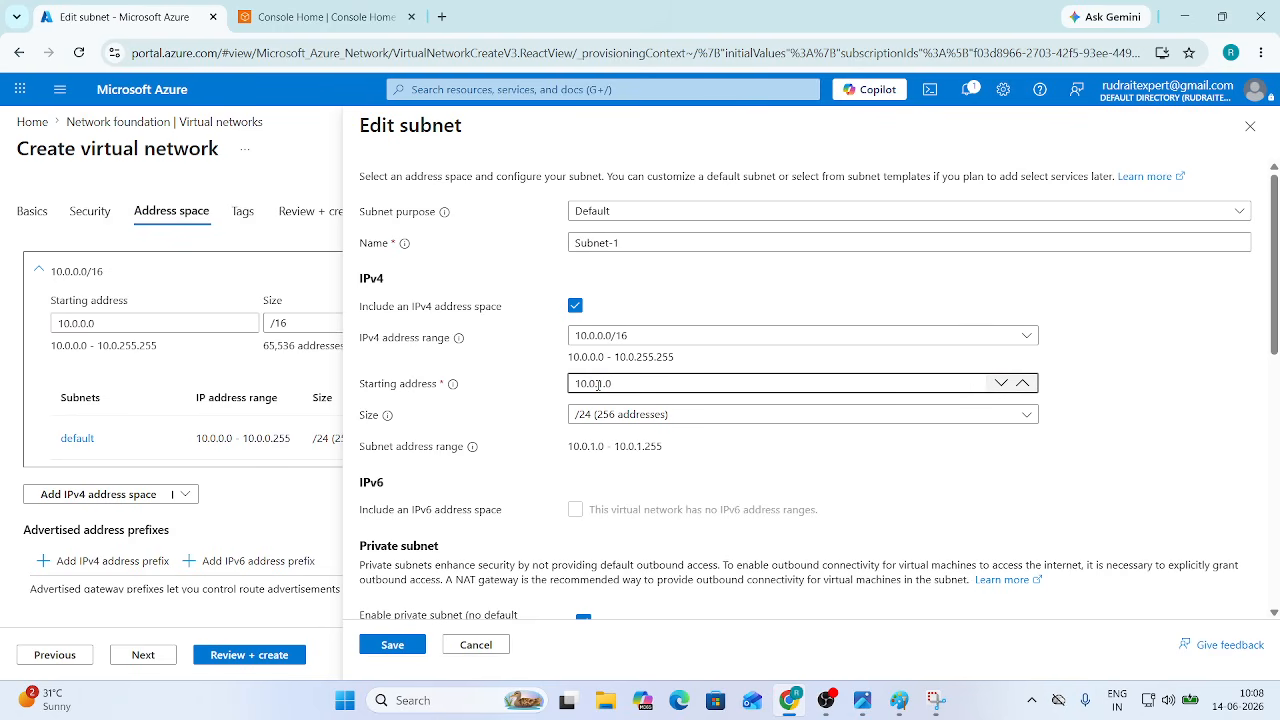
left_click(397, 645)
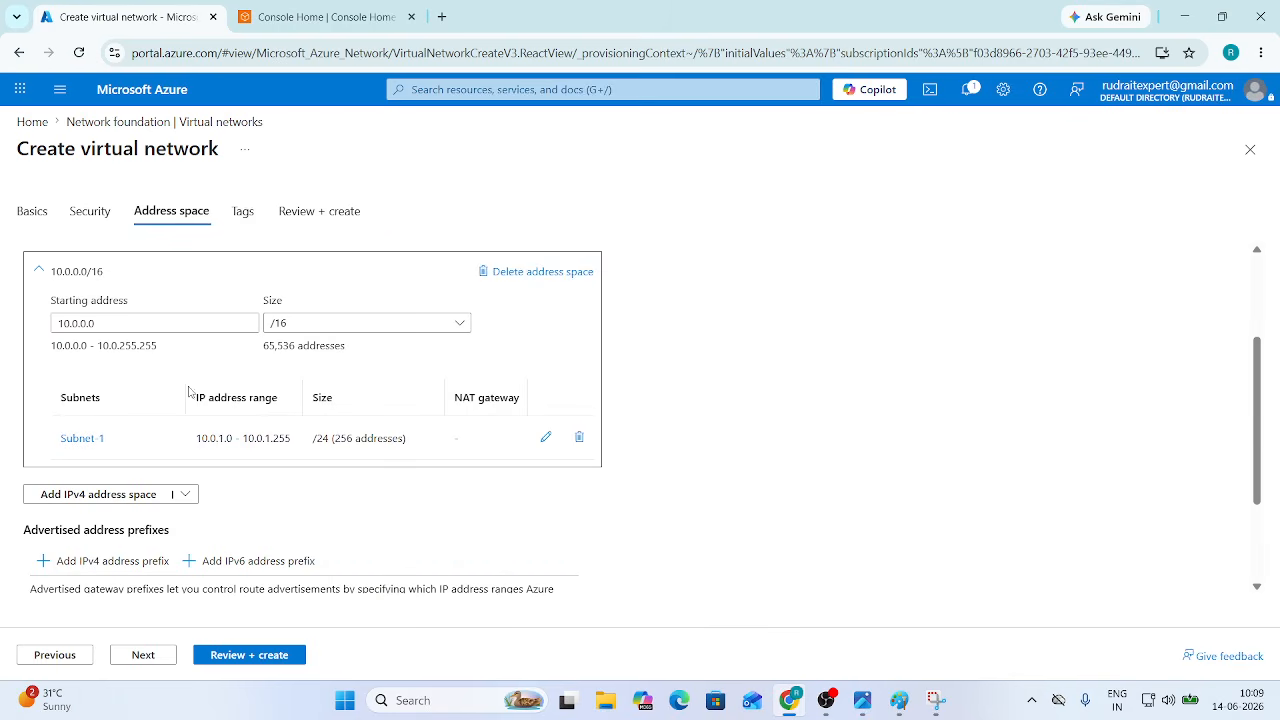
scroll(180, 390, "up", 1)
left_click(60, 303)
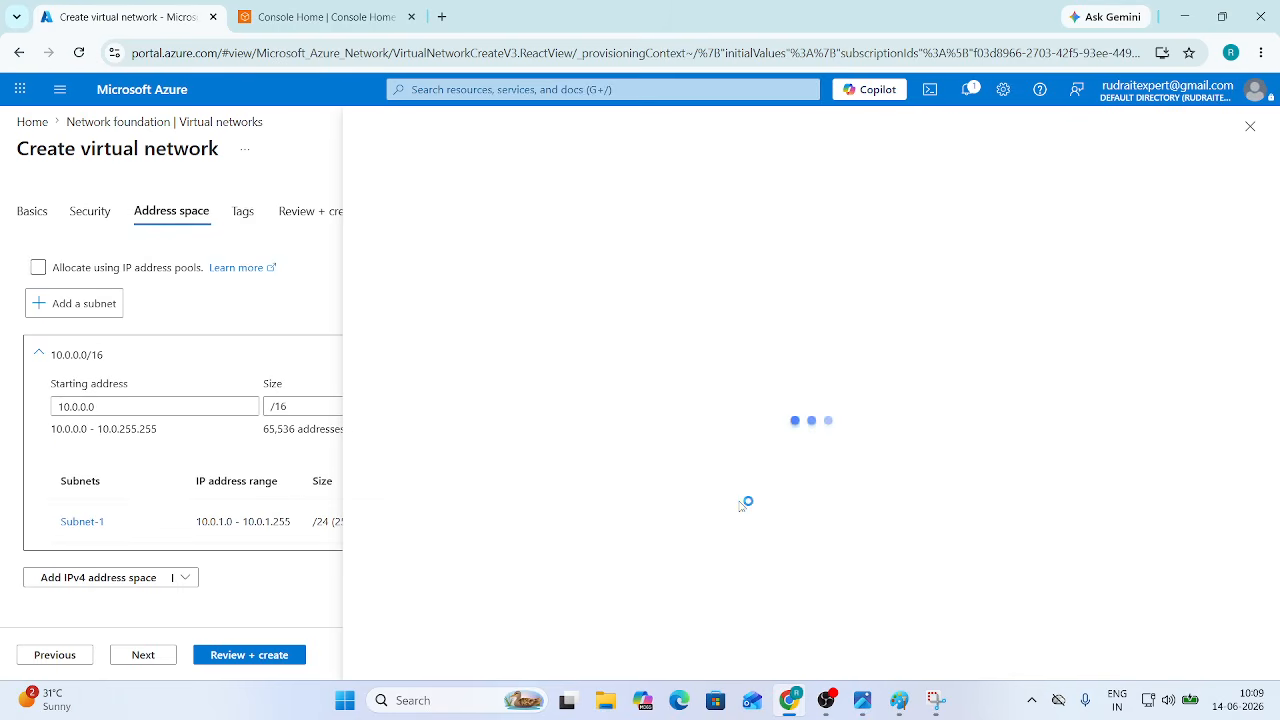
Step: Add a Virtual Network Gateway subnet (GatewaySubnet) starting at 10.0.2.0, checked against the Paint diagram
left_click(899, 700)
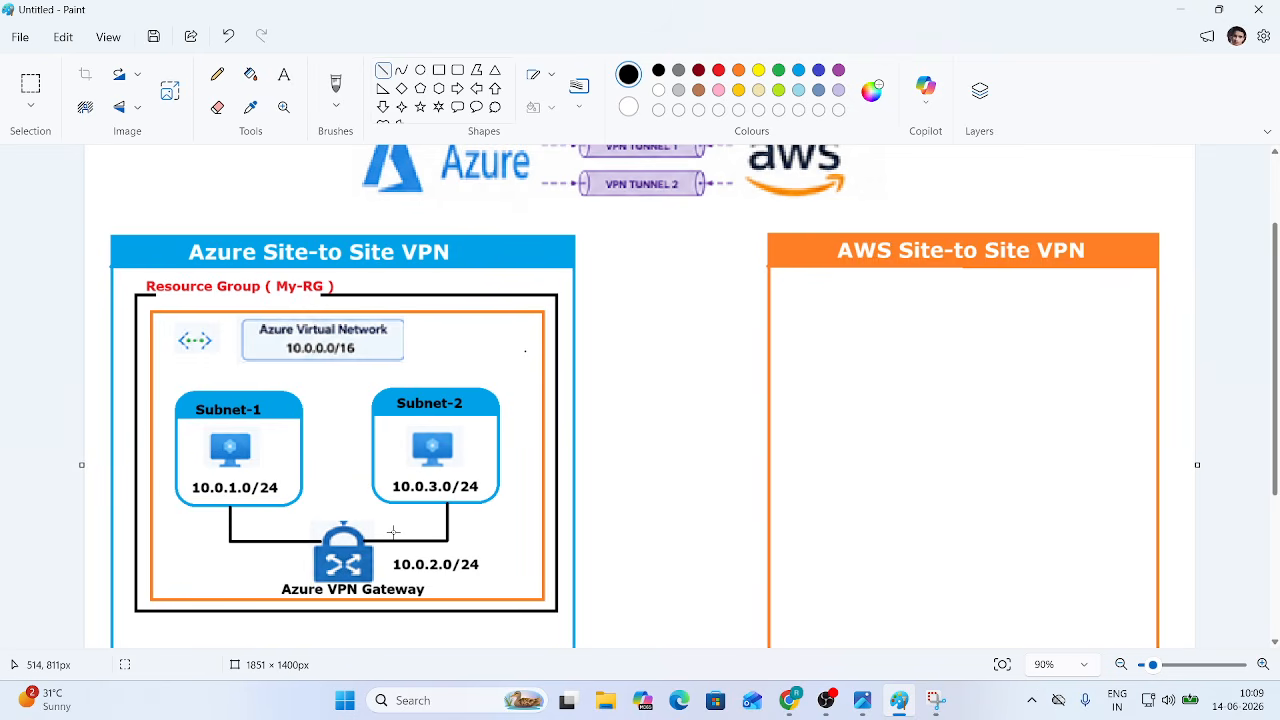
left_click(1182, 8)
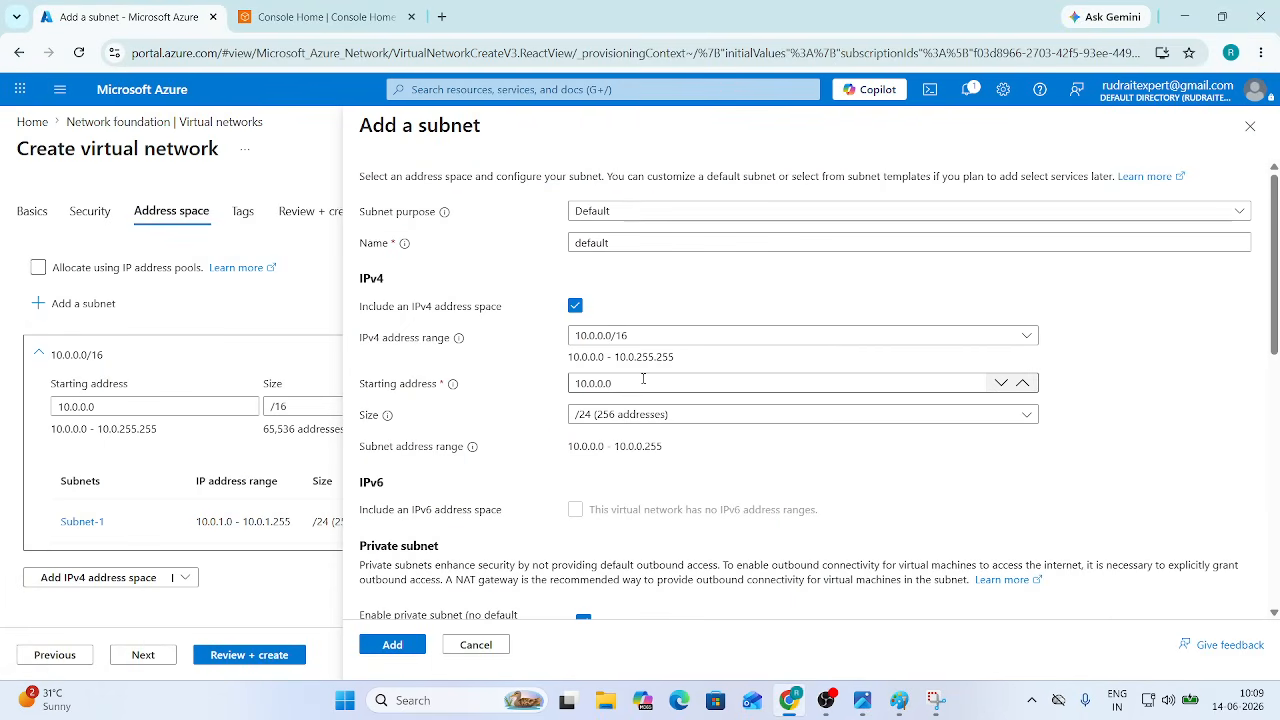
left_click(635, 223)
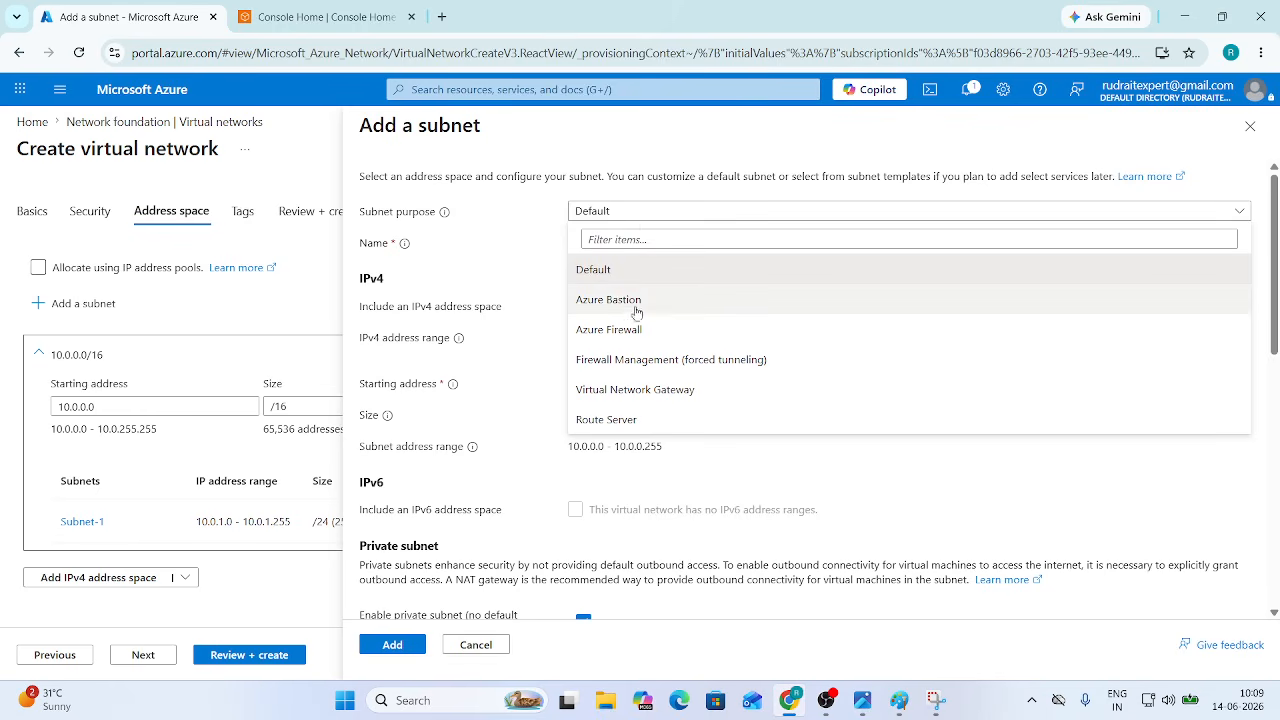
left_click(677, 401)
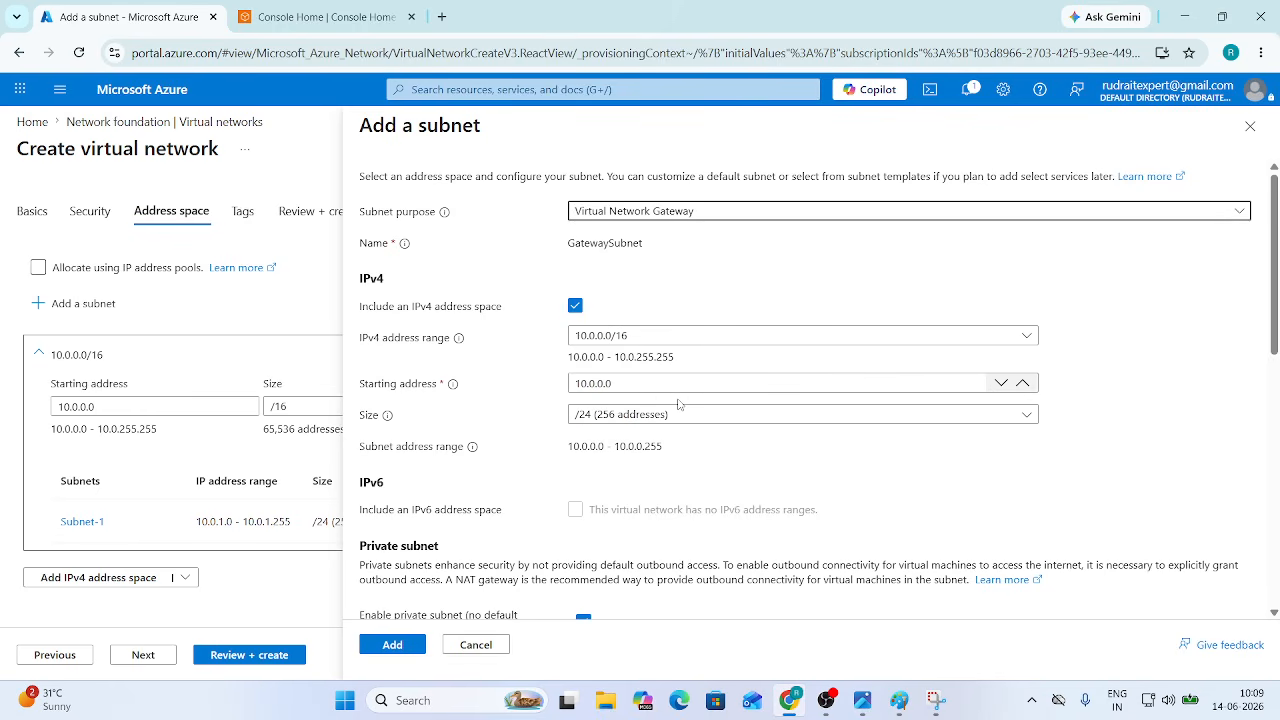
double_click(601, 384)
type("2")
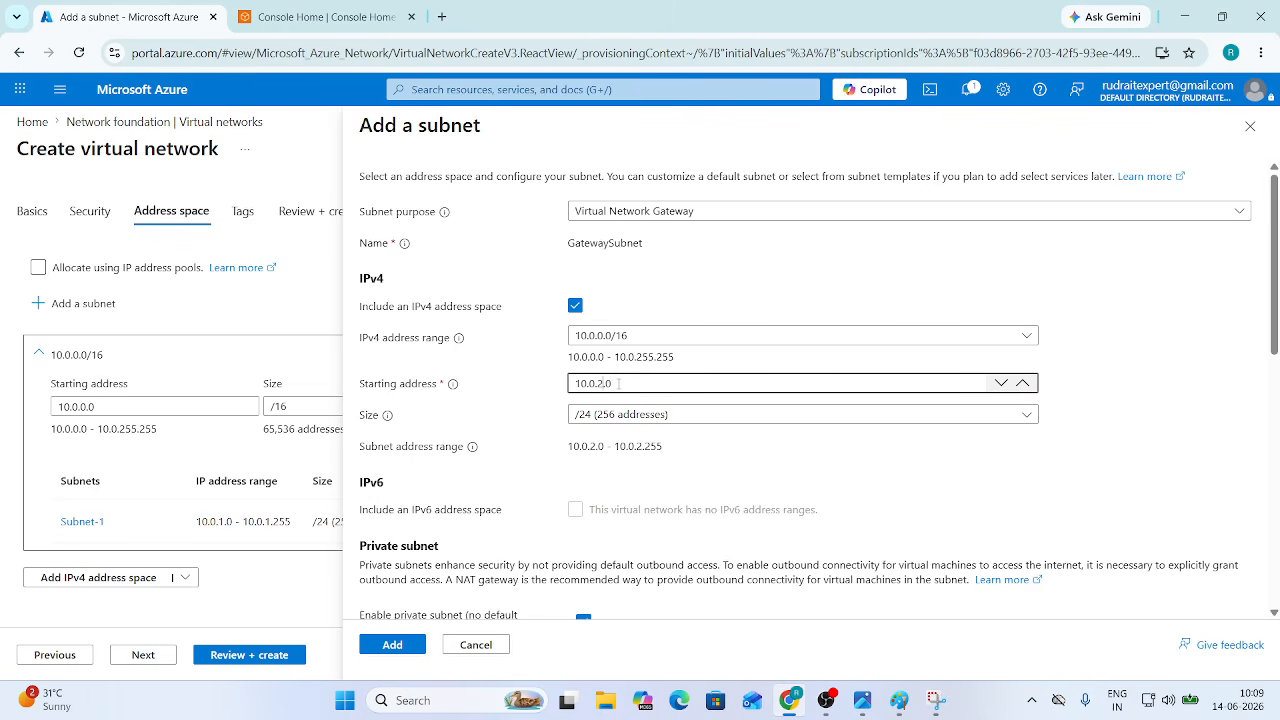
left_click(899, 700)
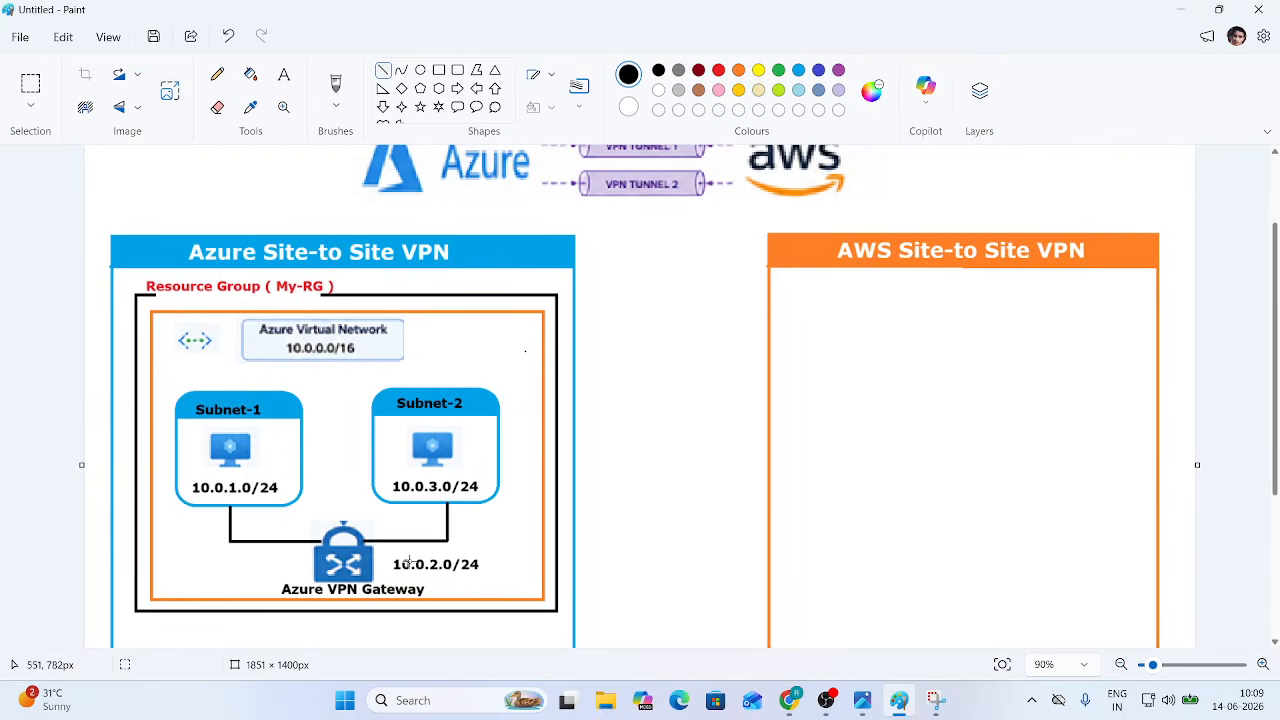
left_click(1180, 9)
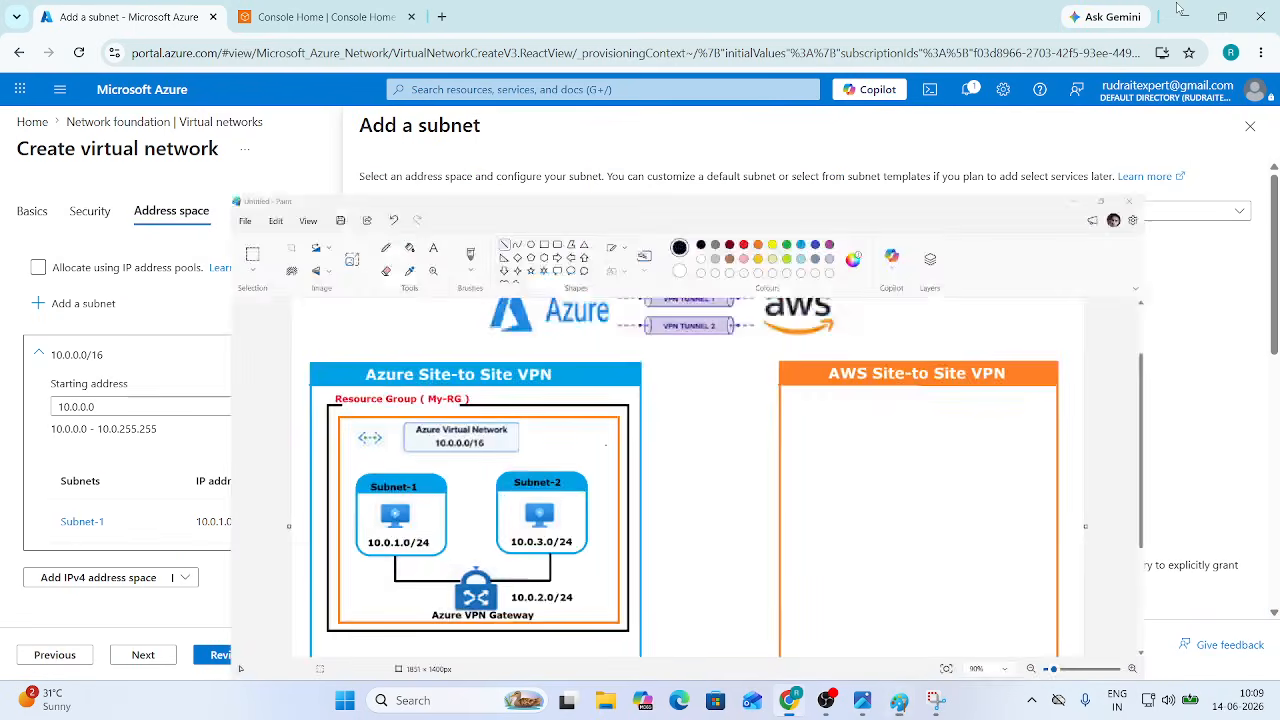
left_click(414, 650)
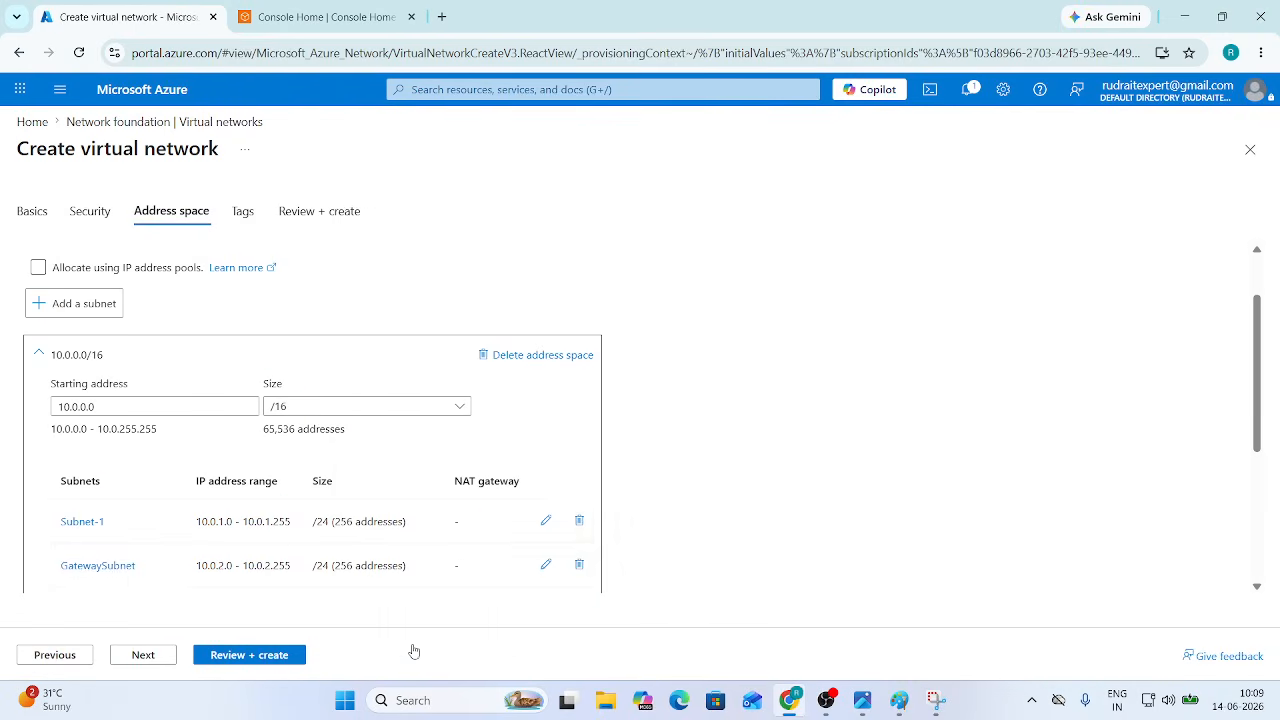
Step: Review and create VNet-1 in MY-RG, then return to the Azure home page
left_click(277, 657)
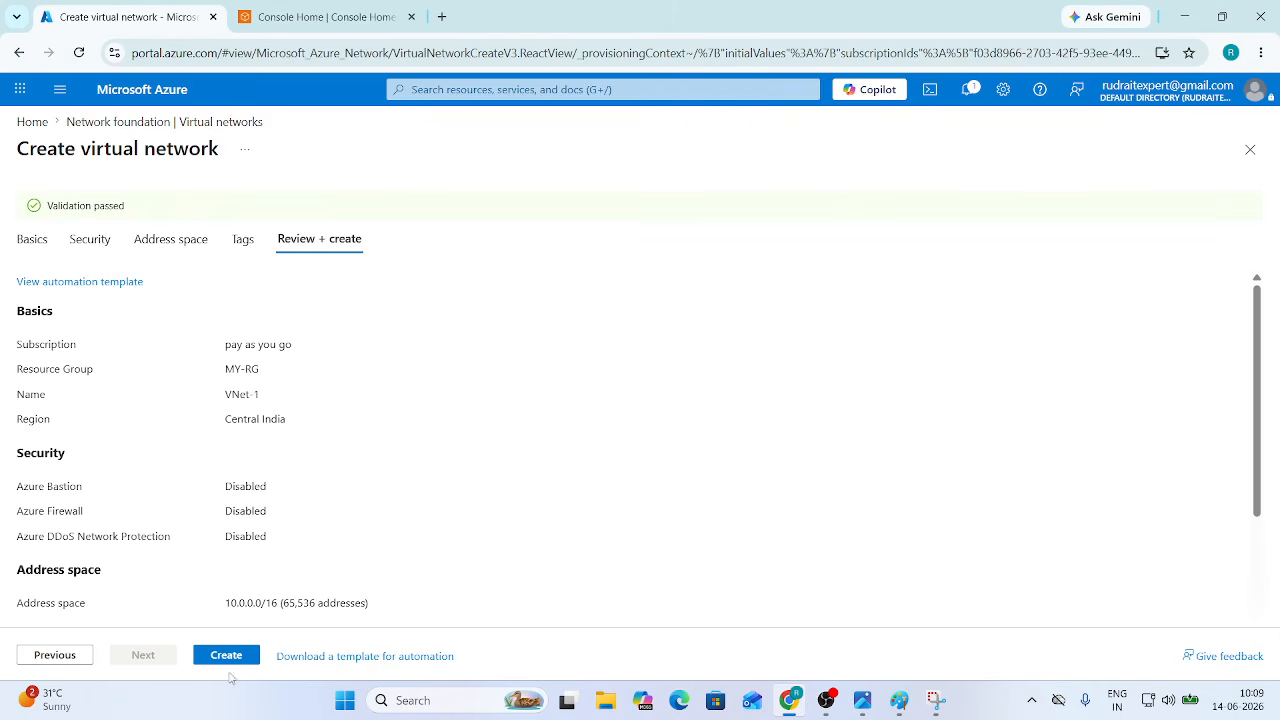
left_click(226, 663)
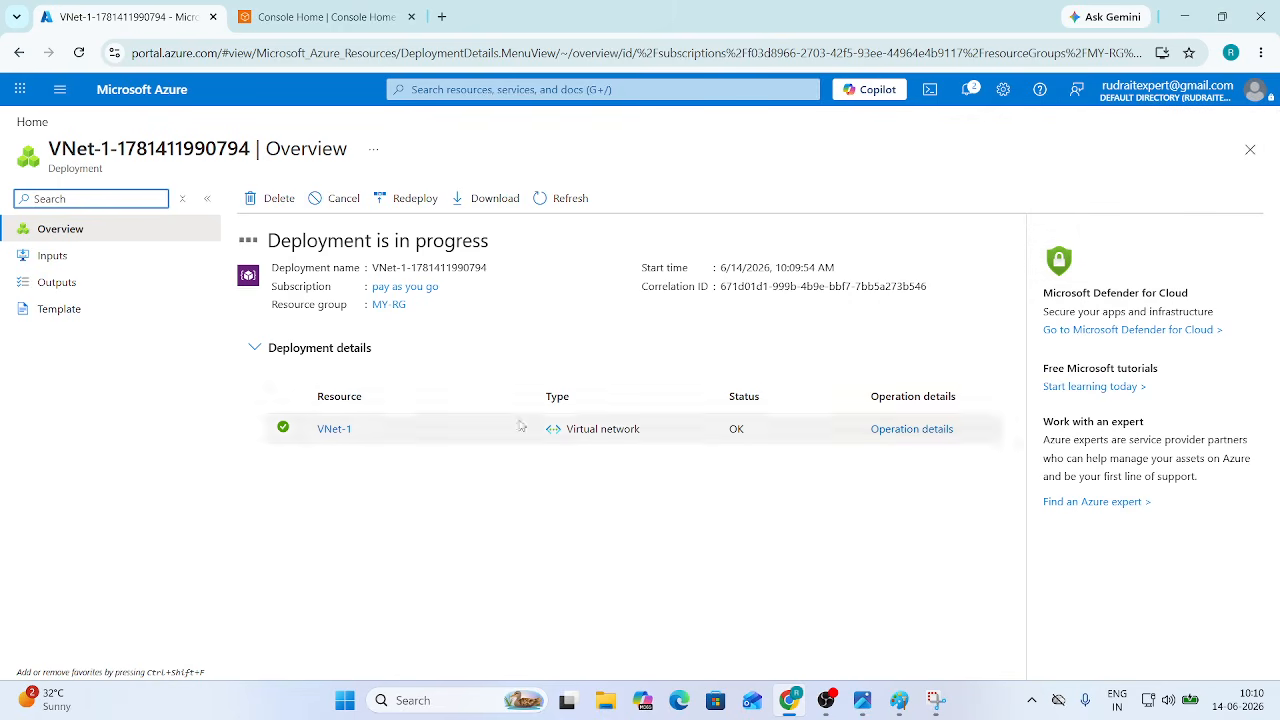
left_click(155, 101)
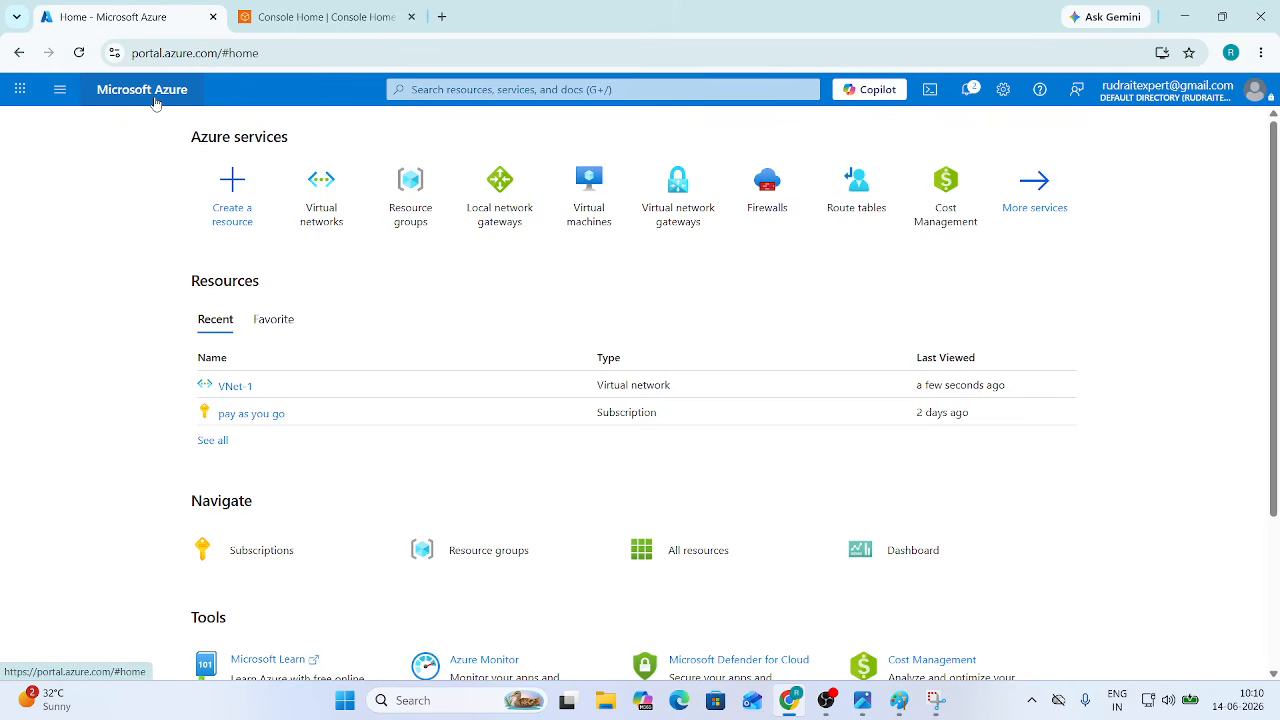
Step: Check deployment notifications, then open the empty Virtual network gateways list
left_click(966, 89)
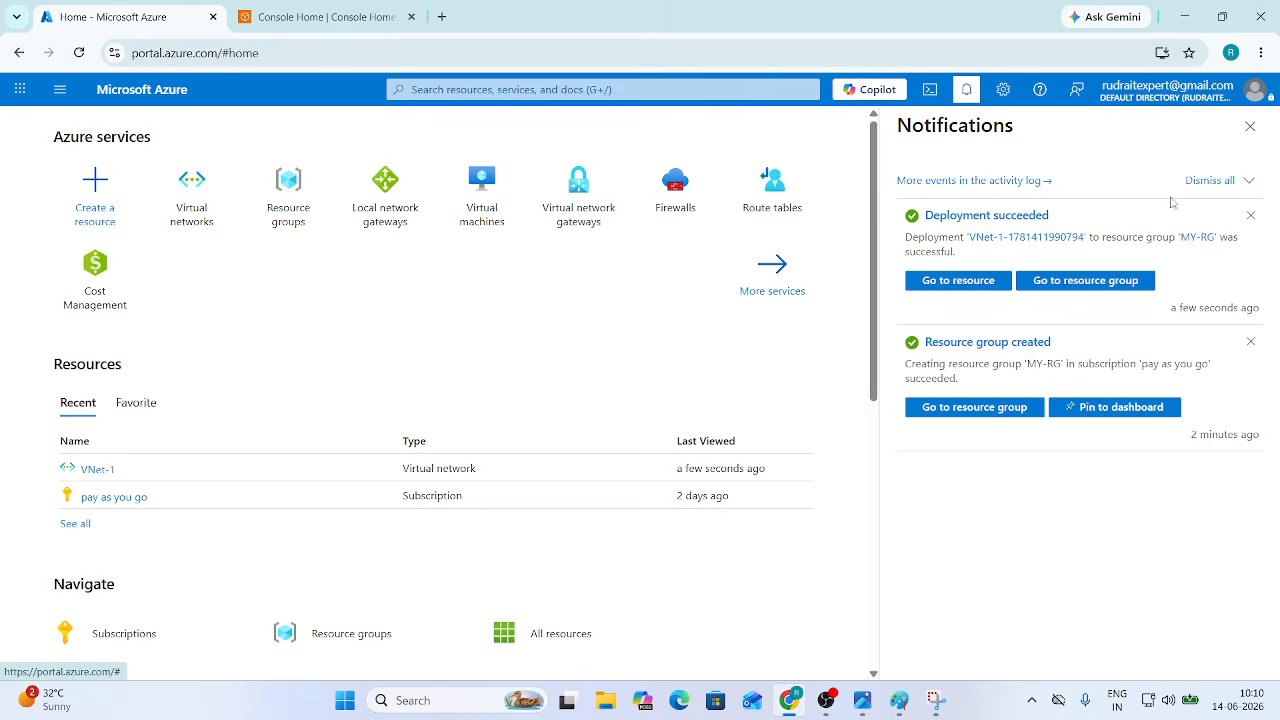
left_click(1252, 124)
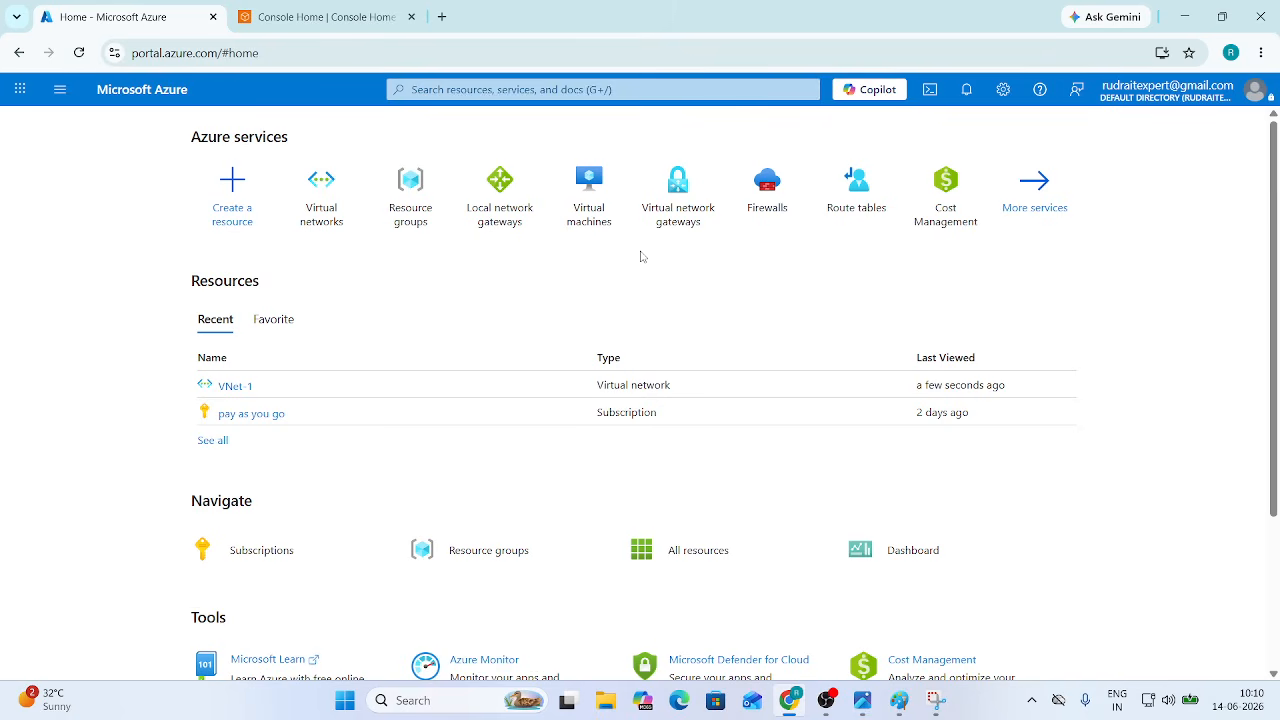
left_click(966, 89)
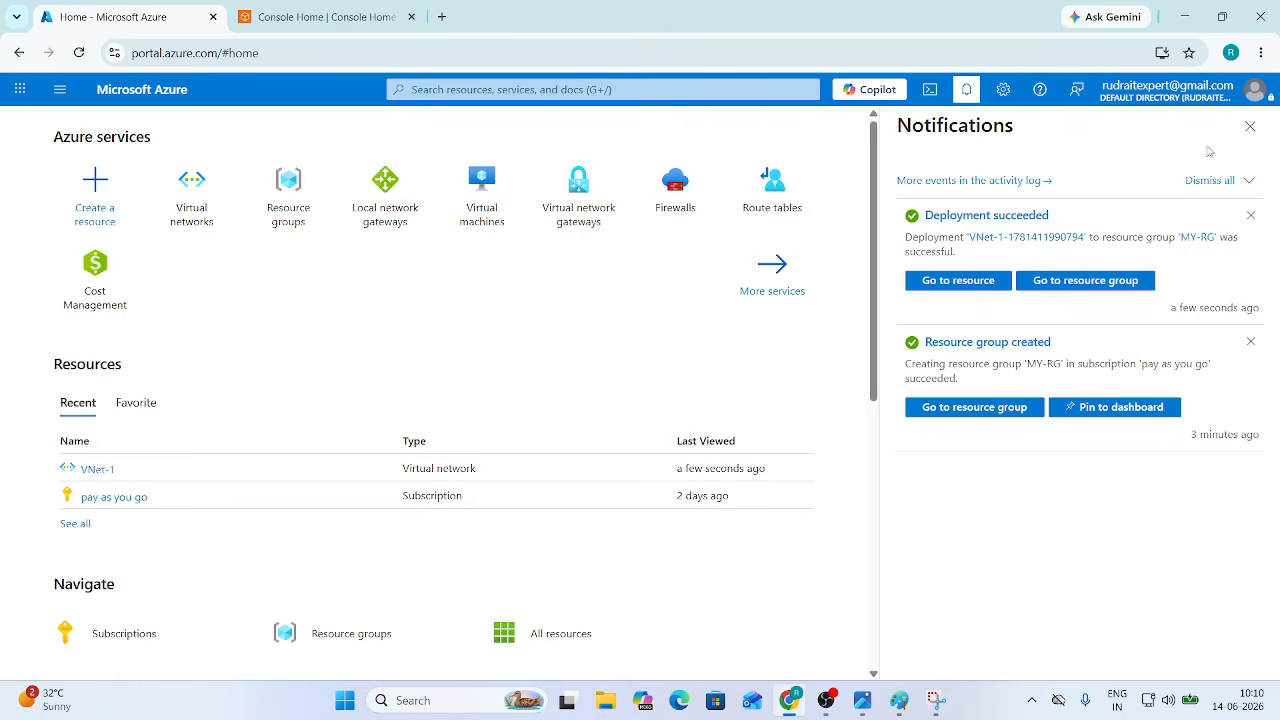
left_click(1249, 126)
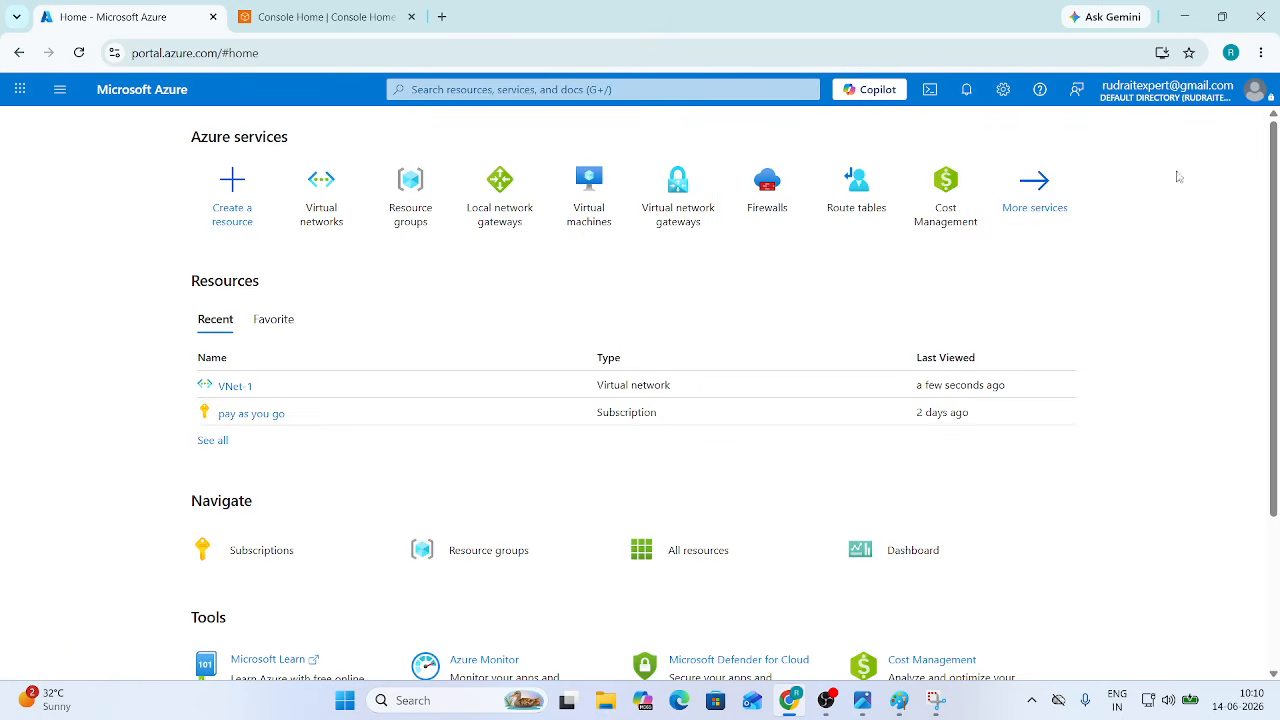
left_click(678, 218)
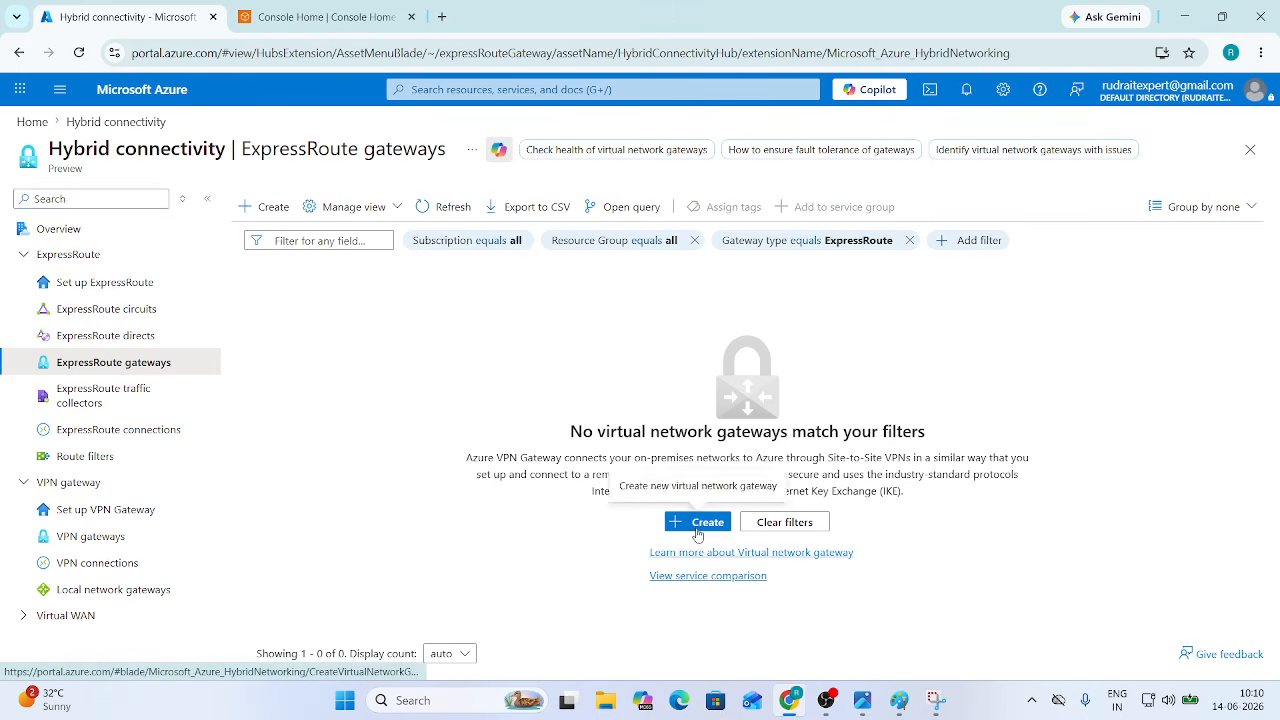
Step: Start a new virtual network gateway named VPN-GW, keeping VPN type and SKU VpnGw2AZ, Generation2
left_click(697, 524)
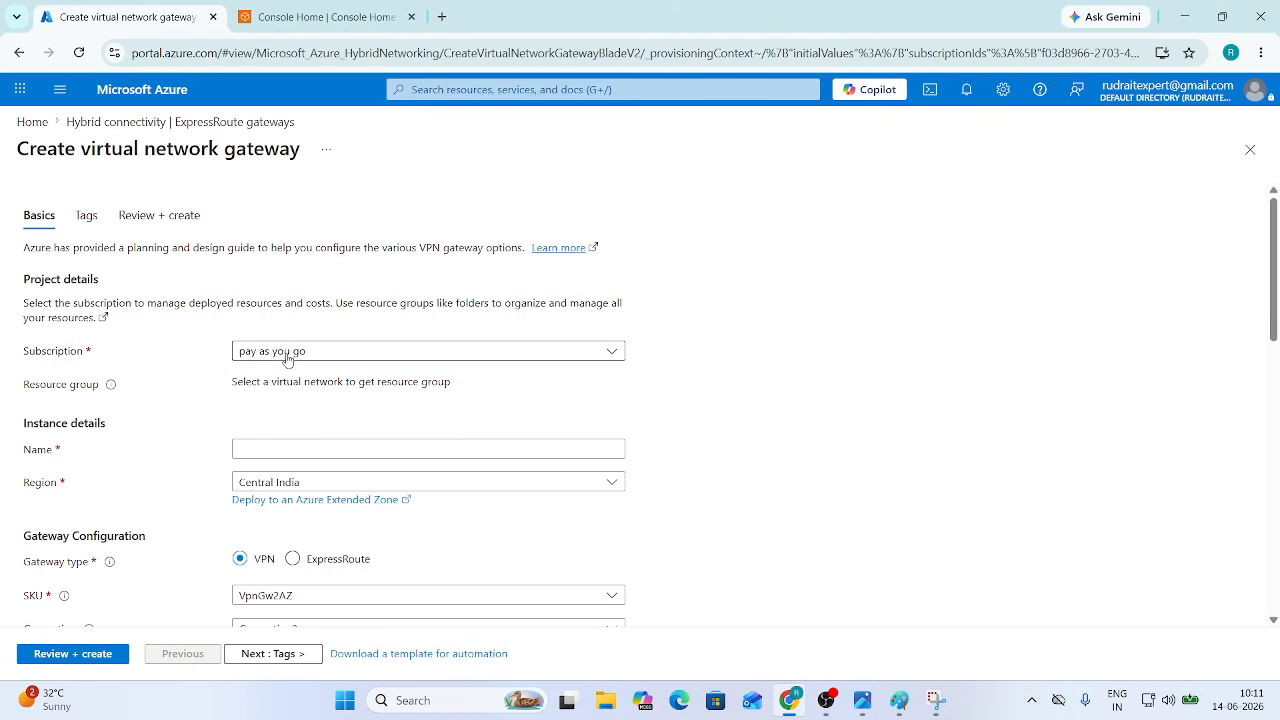
left_click(250, 451)
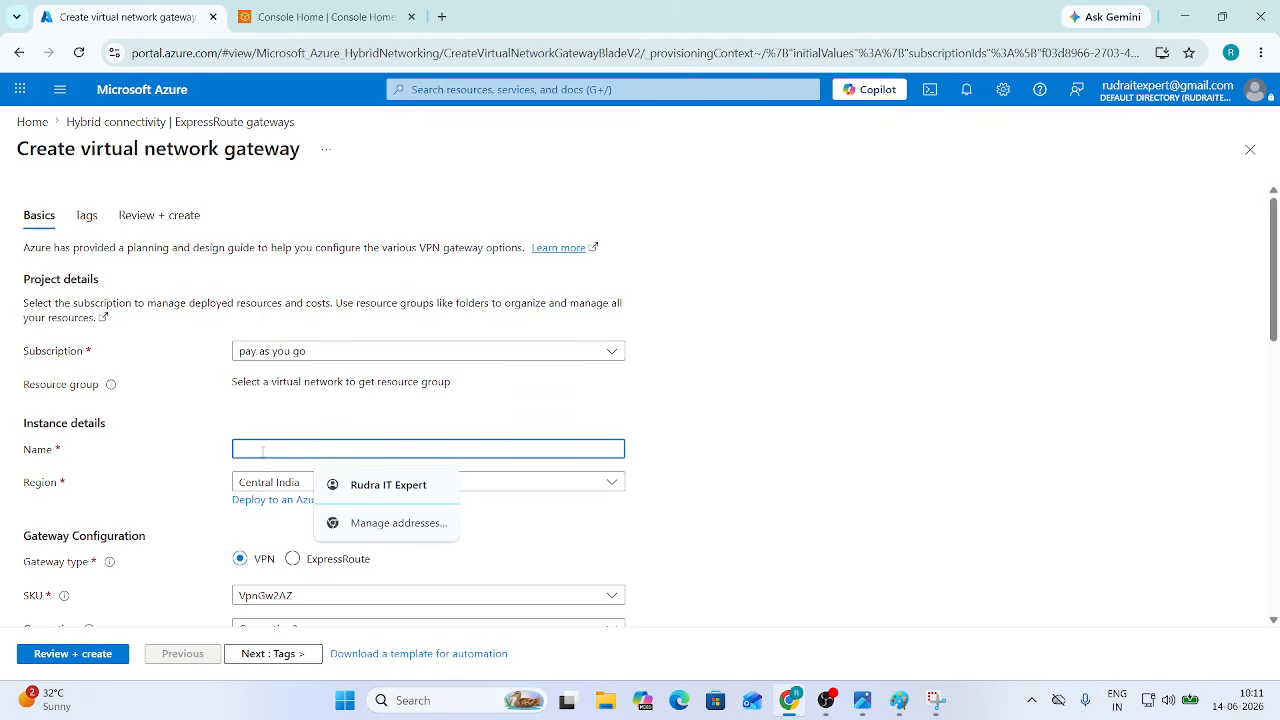
type("VN")
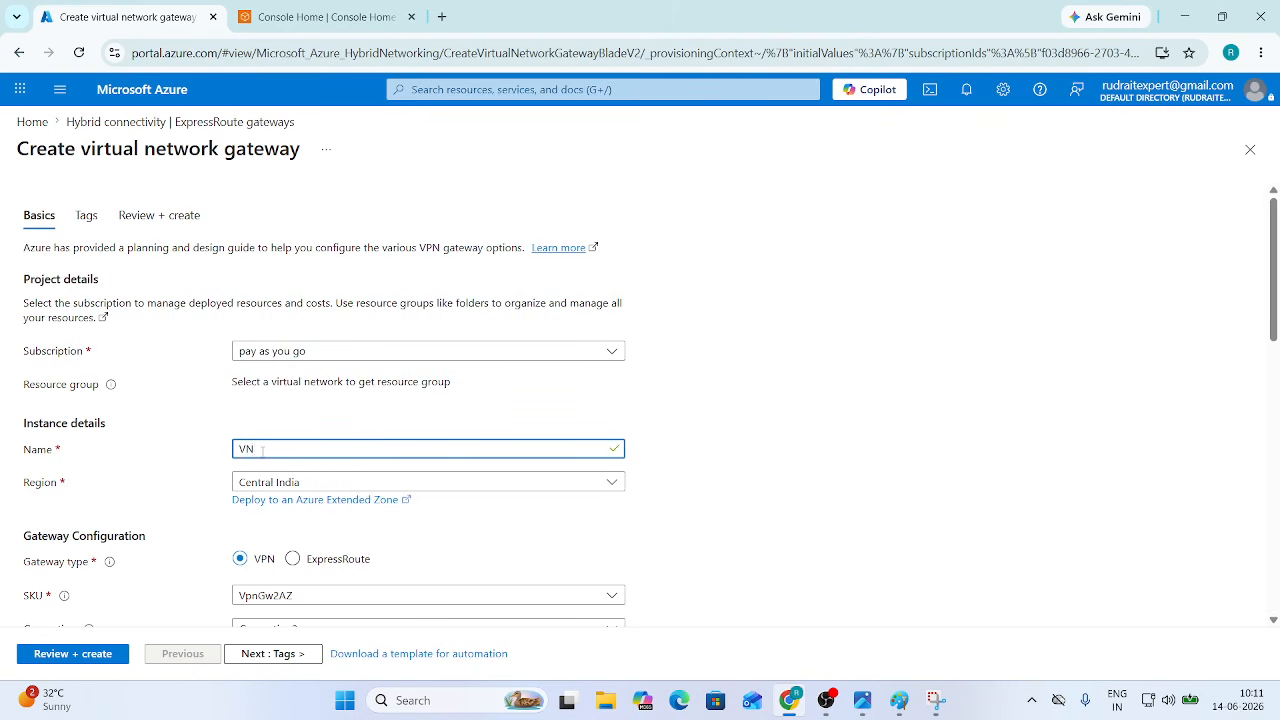
key("BackSpace")
type("PN-")
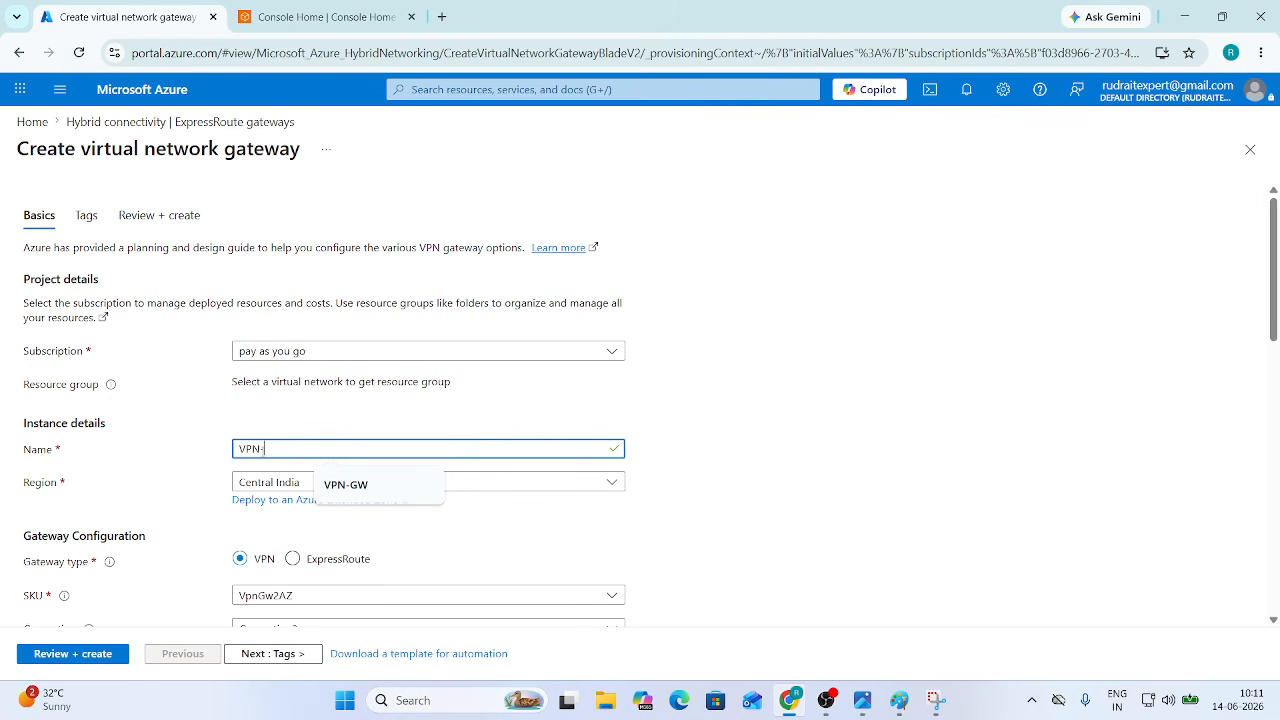
type("GW")
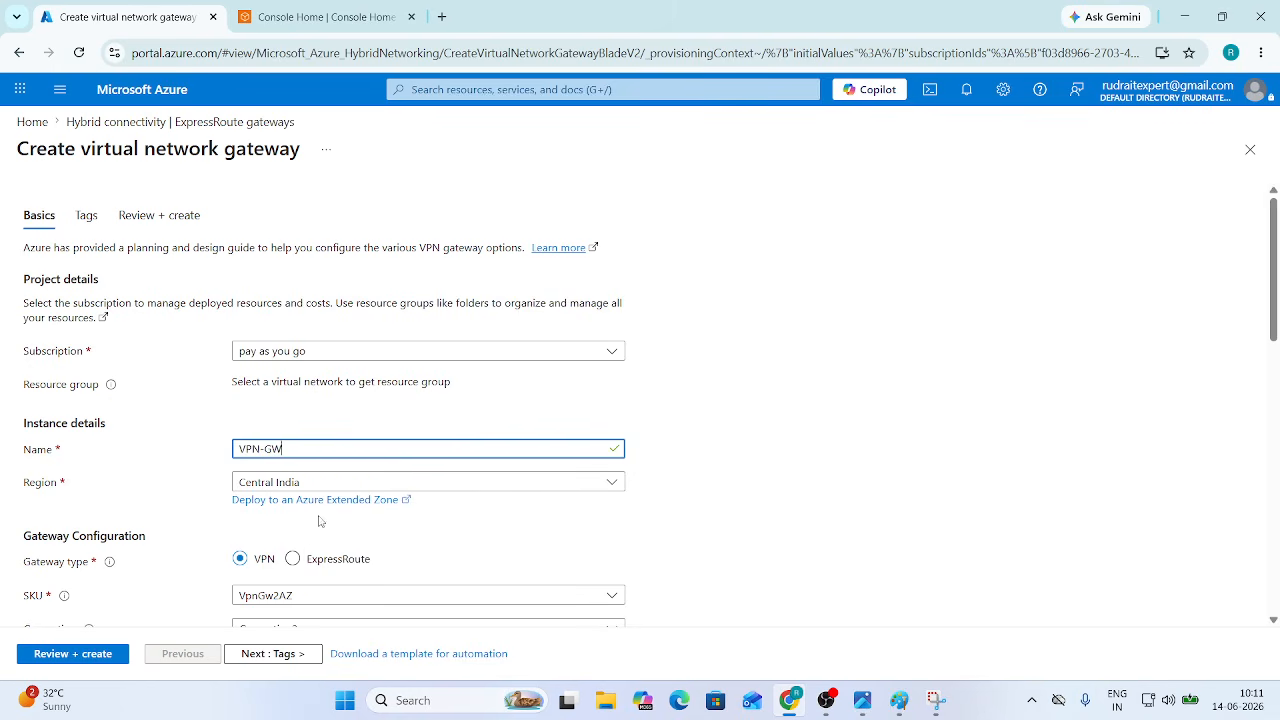
scroll(320, 521, "down", 3)
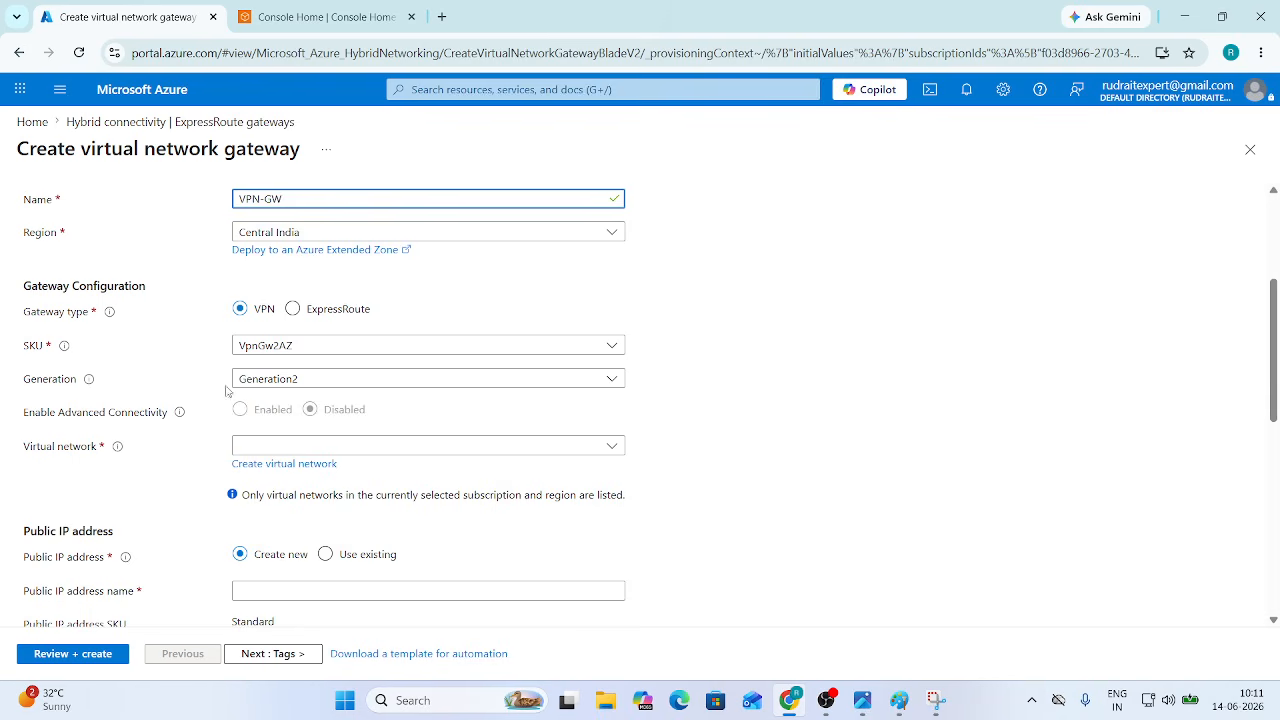
left_click(306, 347)
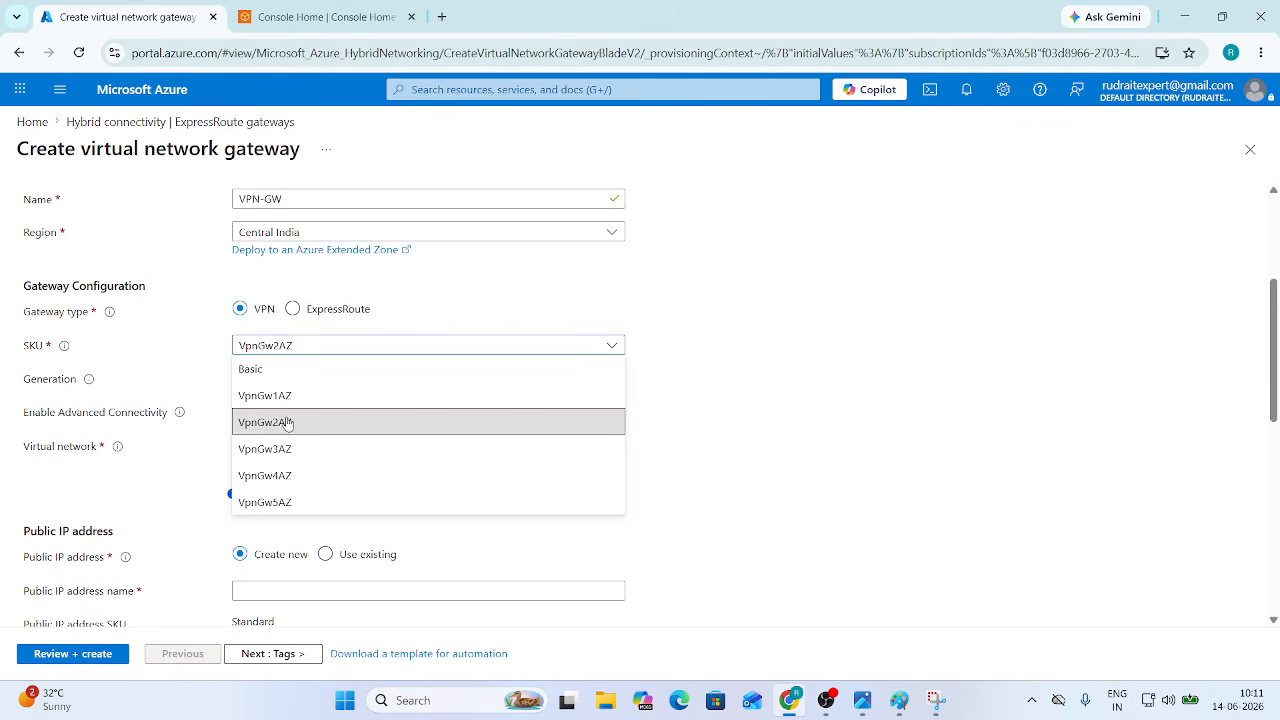
left_click(897, 421)
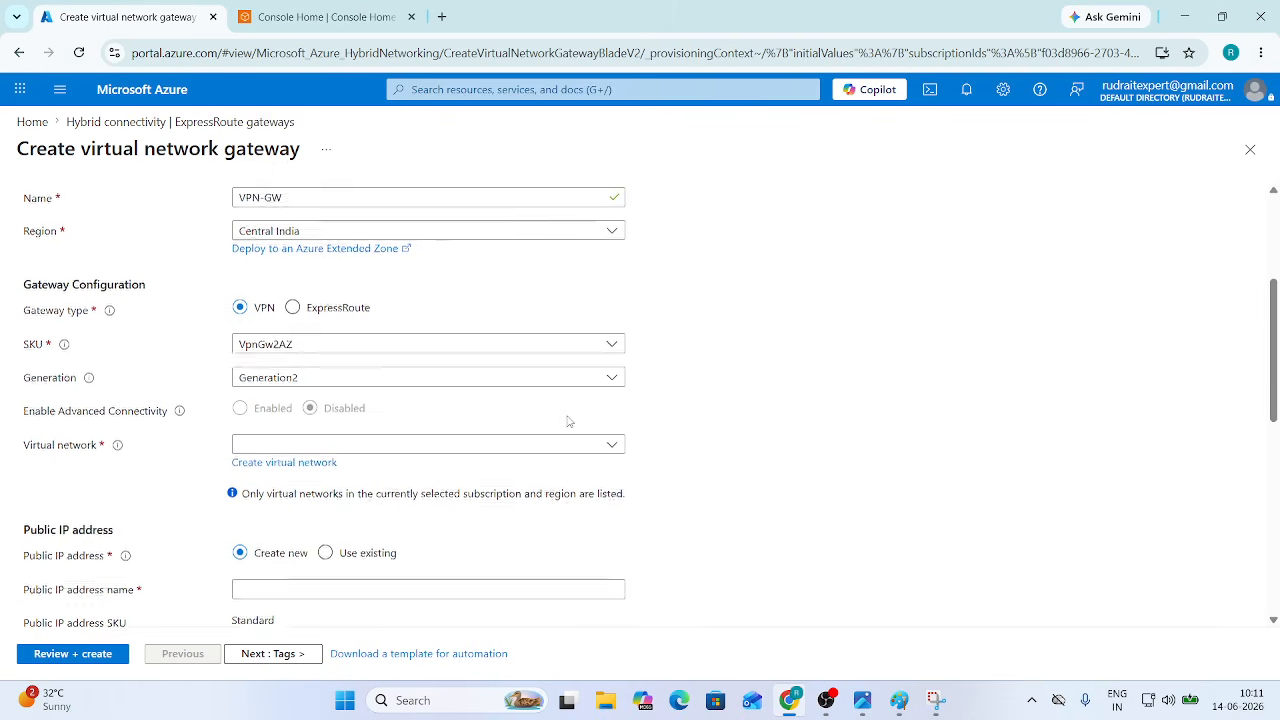
scroll(569, 423, "down", 2)
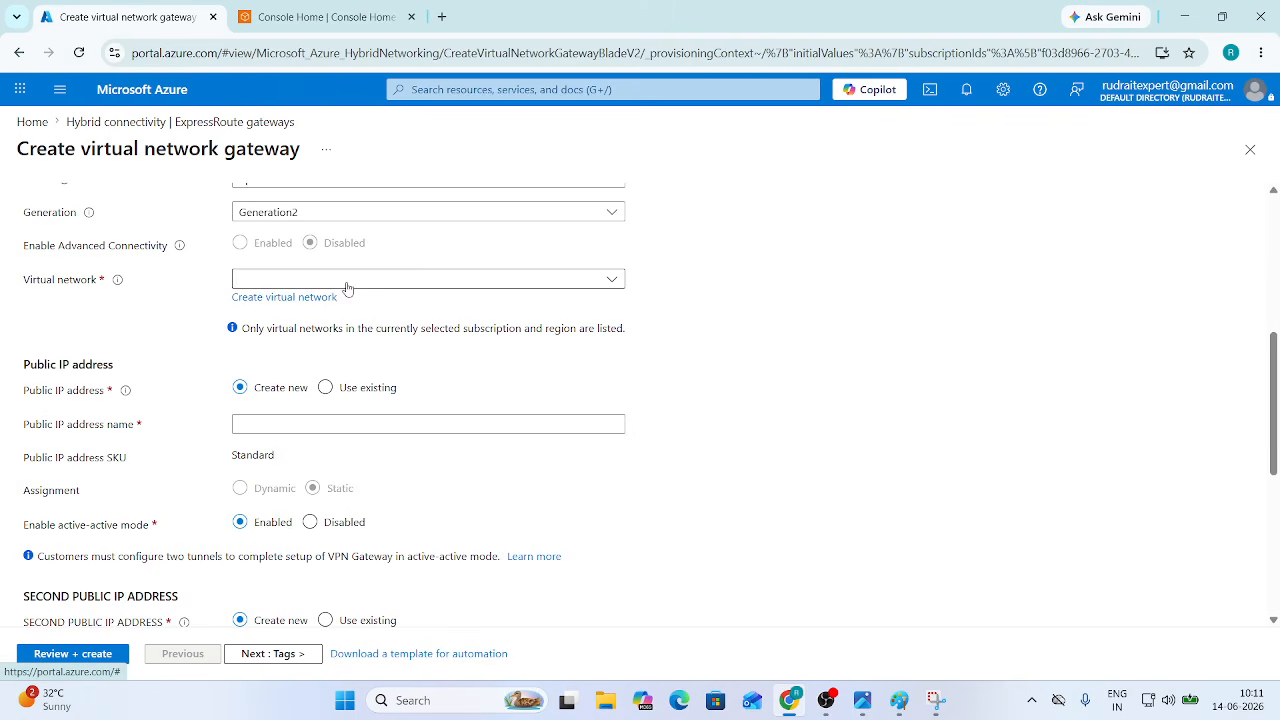
Step: Attach the gateway to VNet-1 so it uses GatewaySubnet 10.0.2.0/24
left_click(395, 281)
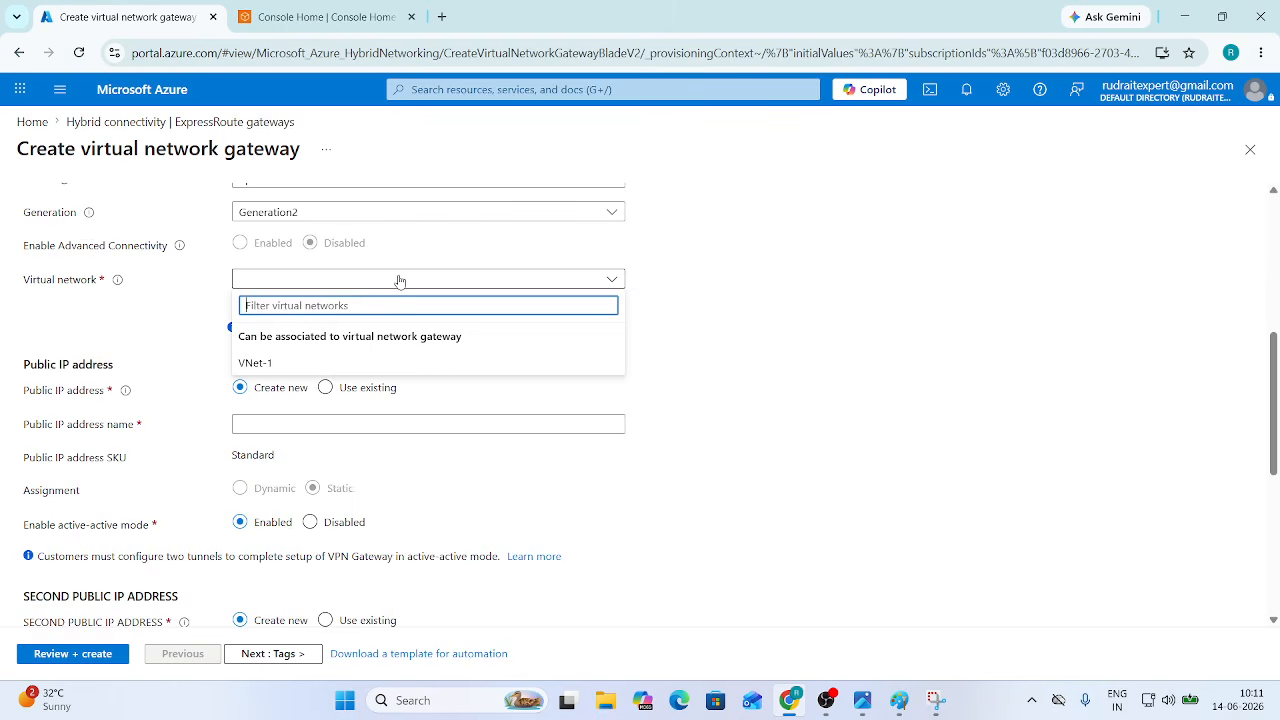
left_click(266, 364)
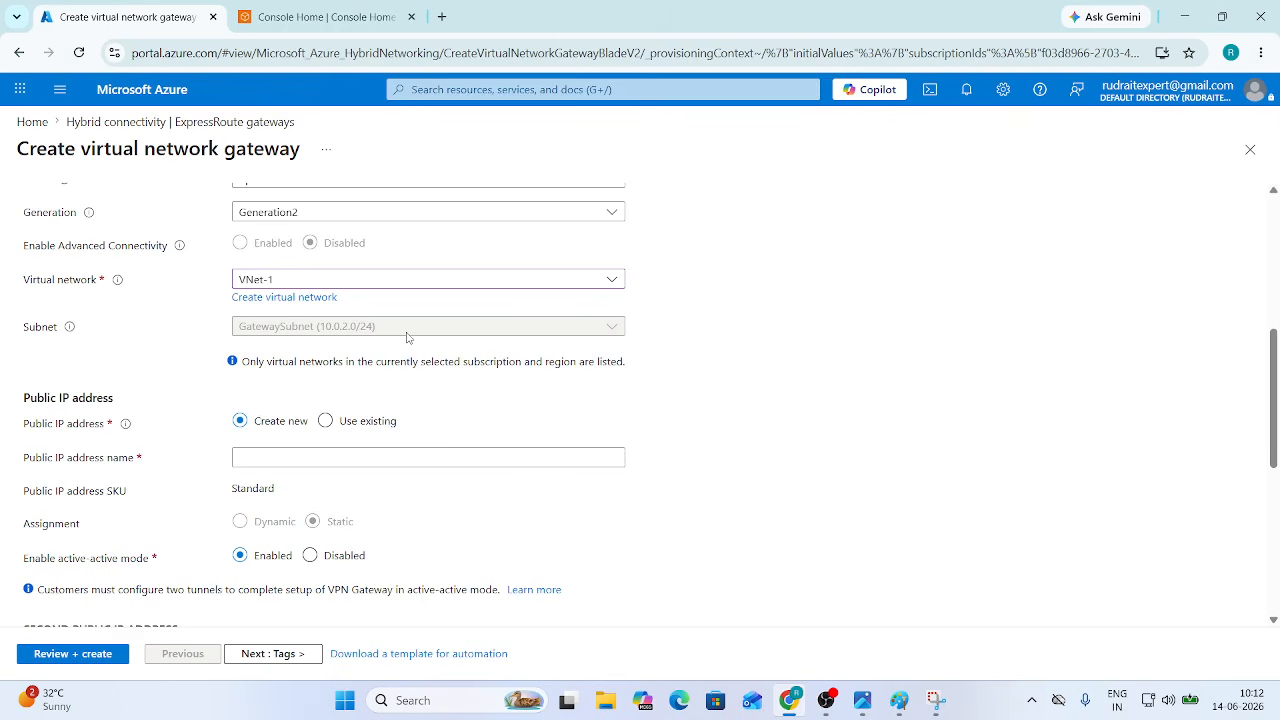
scroll(390, 445, "down", 2)
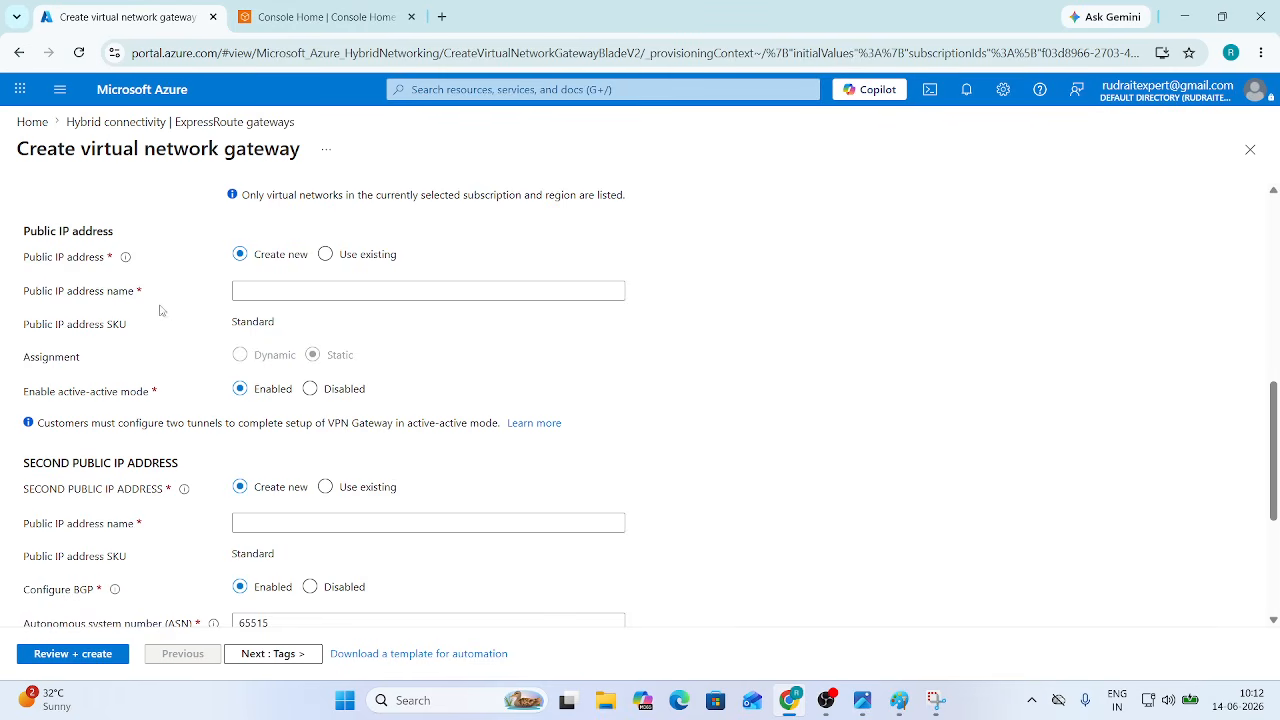
Step: Name the gateway's public IP VPN-Public-IP and set active-active mode to Disabled
left_click(286, 291)
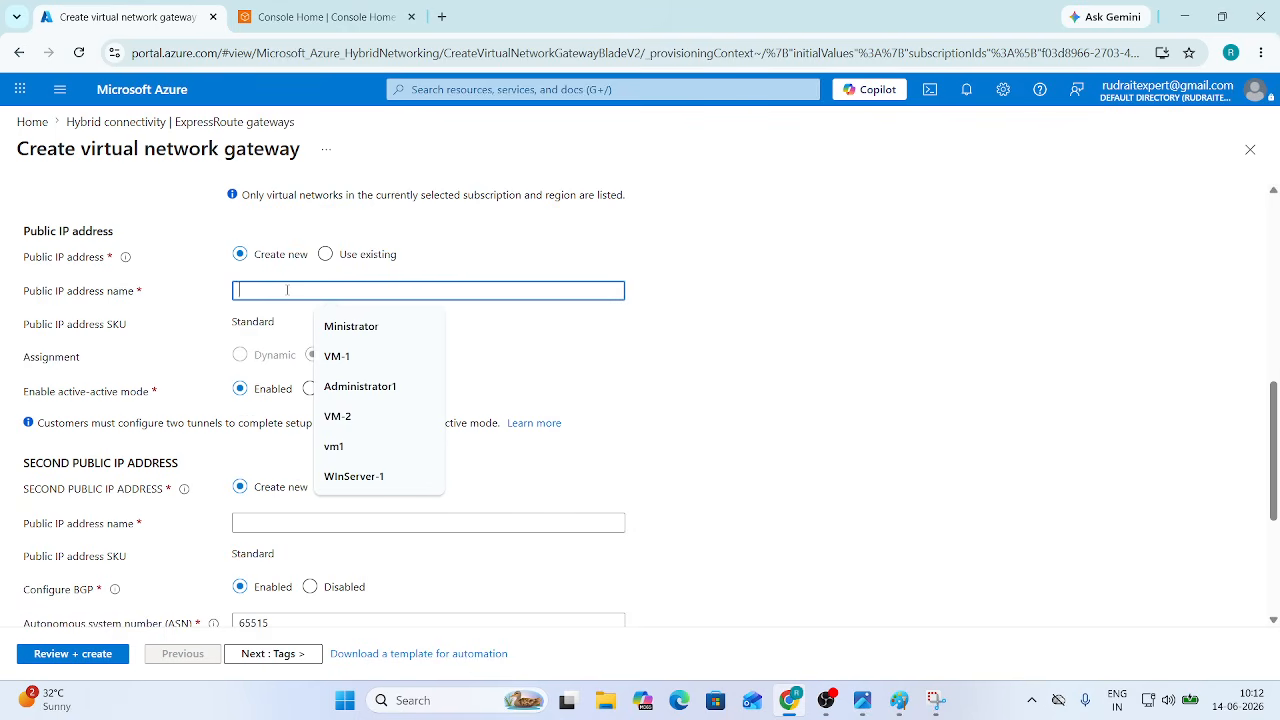
type("VPN")
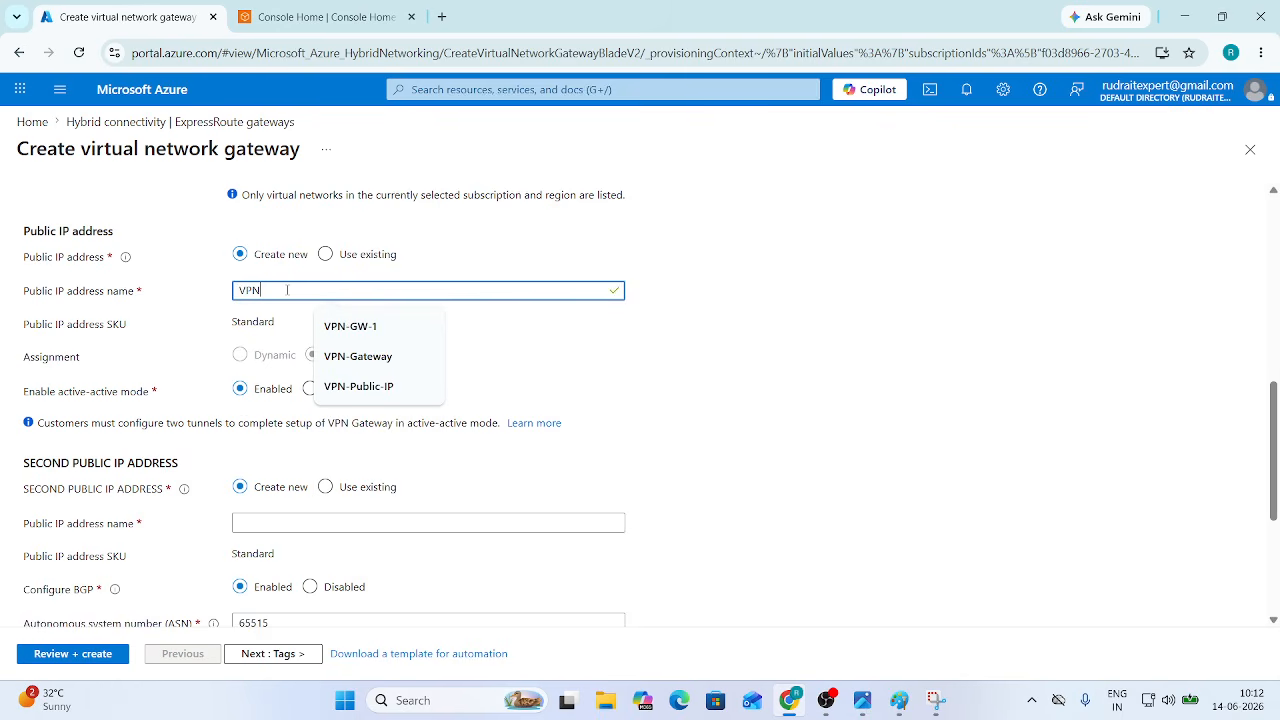
type("-Public-IP")
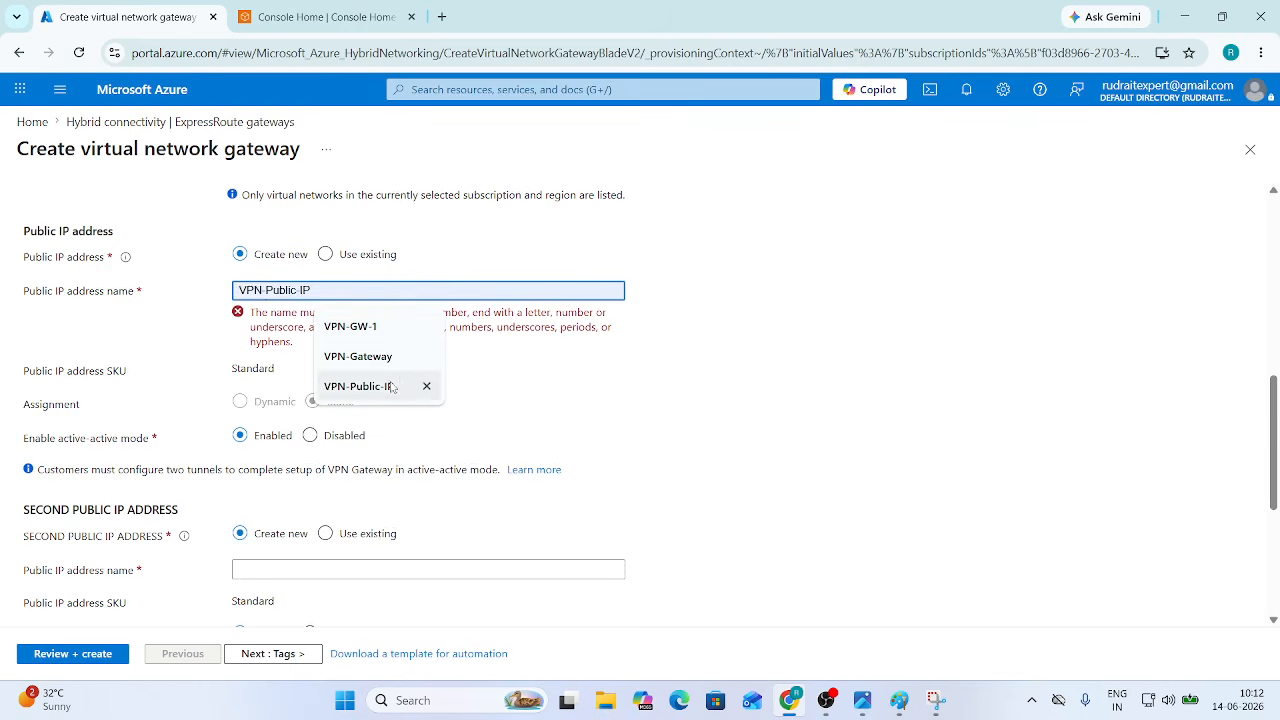
left_click(389, 386)
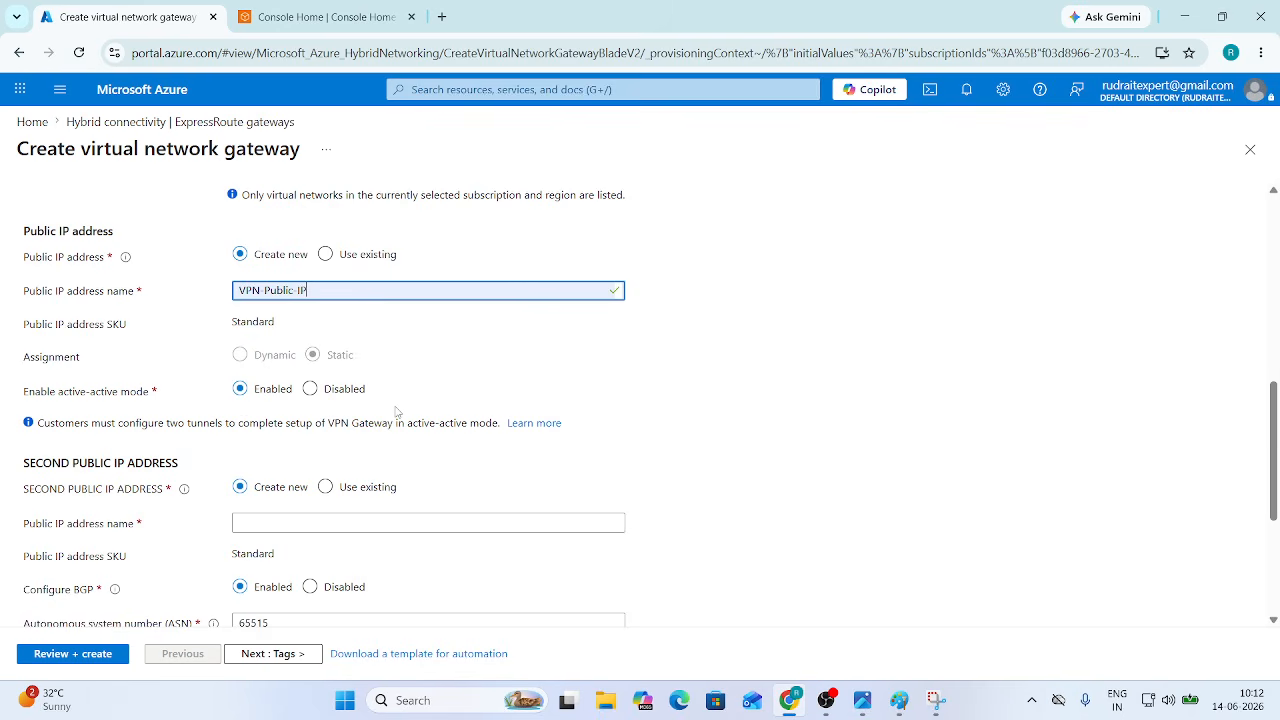
scroll(396, 412, "down", 1)
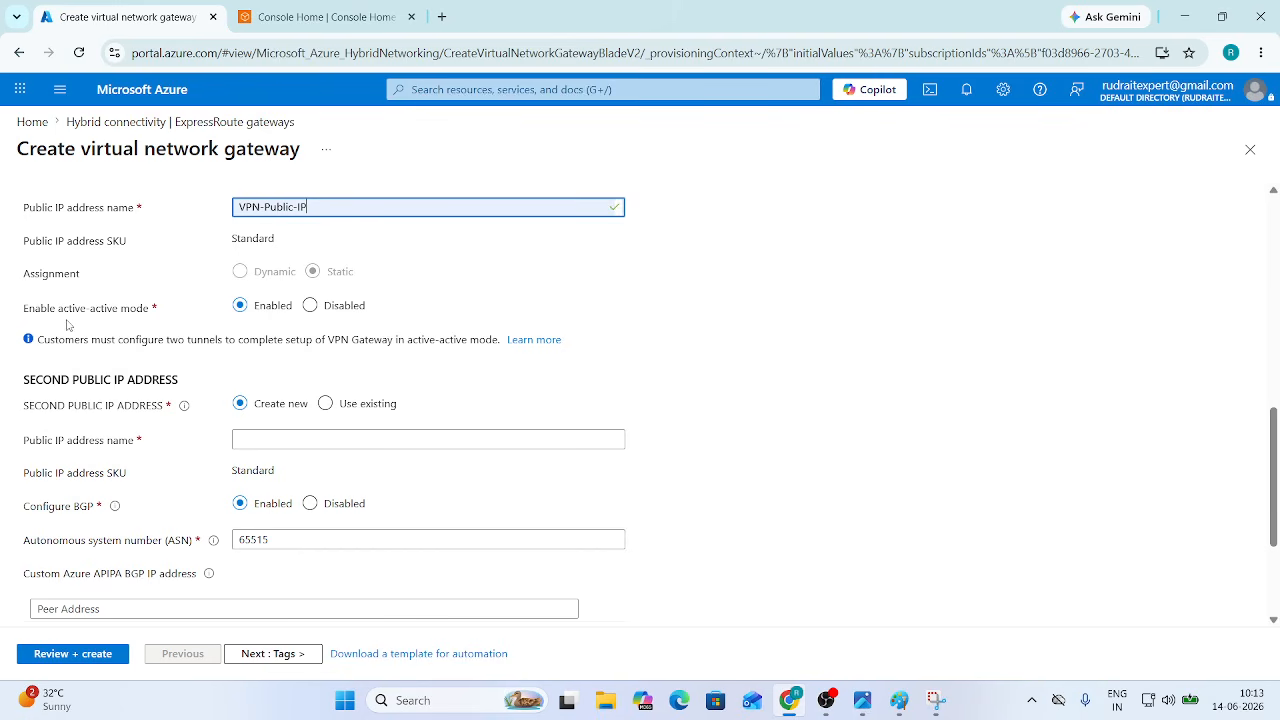
left_click(312, 305)
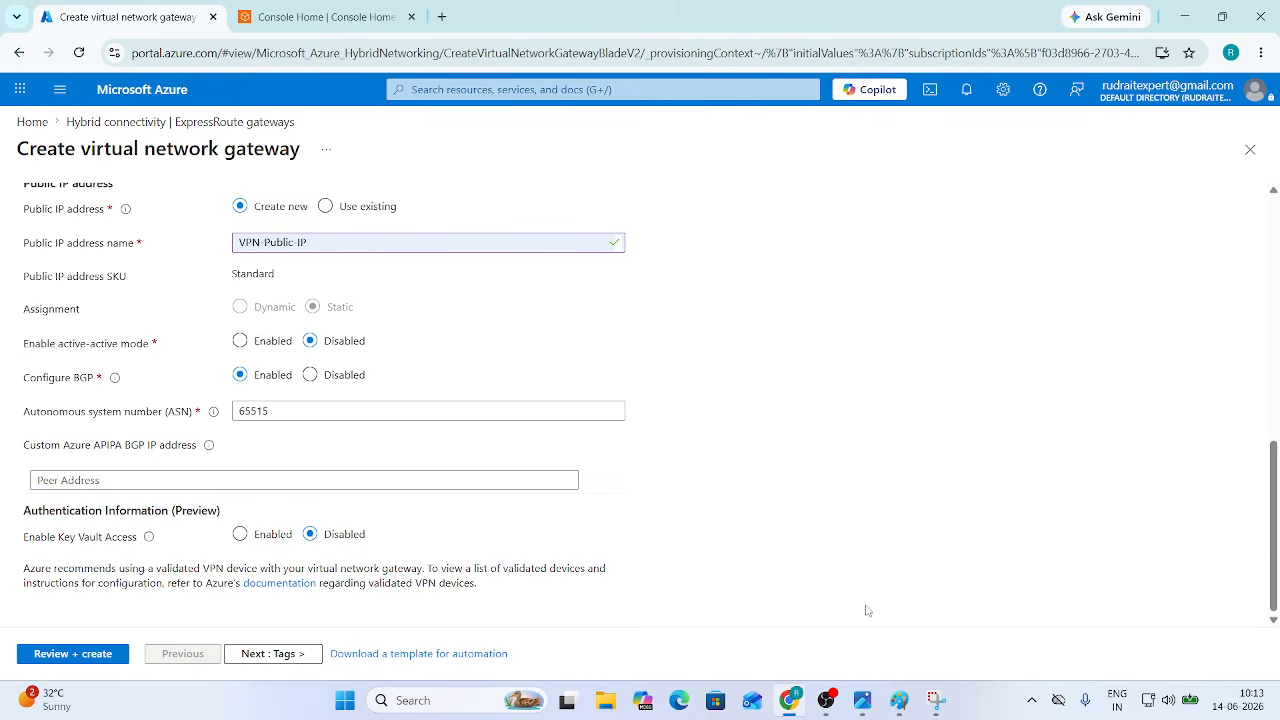
left_click(899, 700)
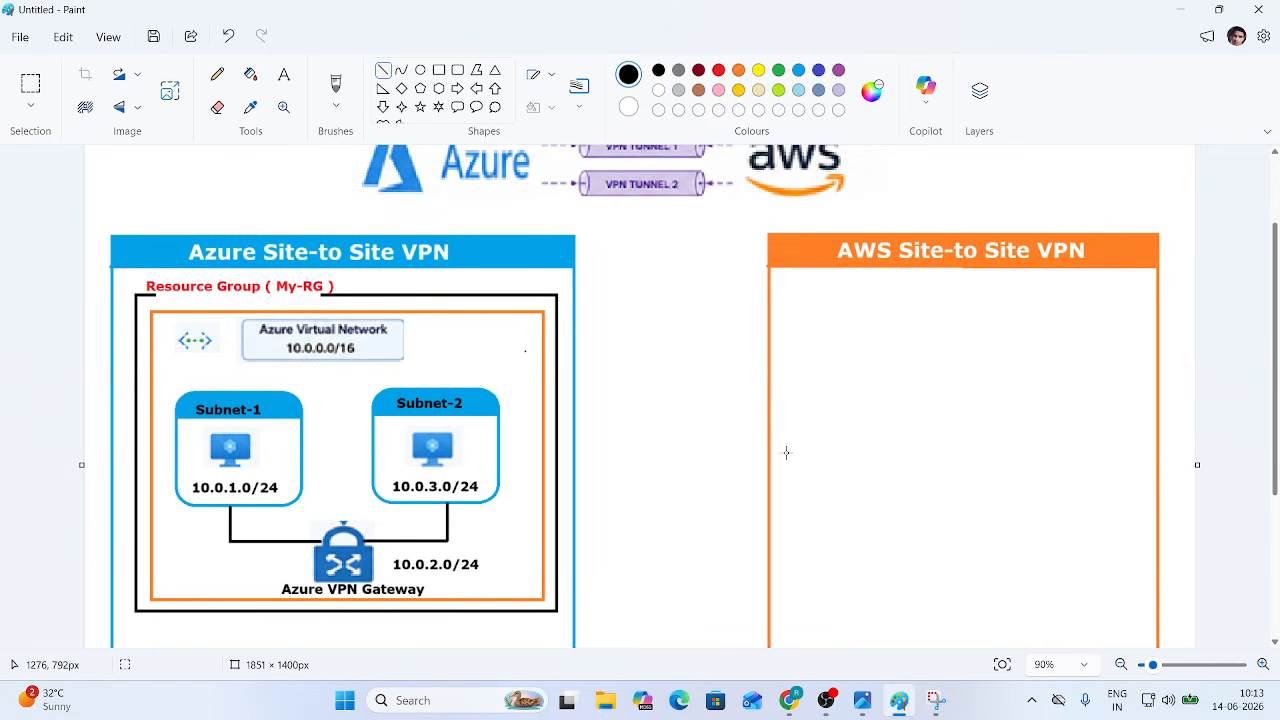
scroll(620, 300, "up", 3)
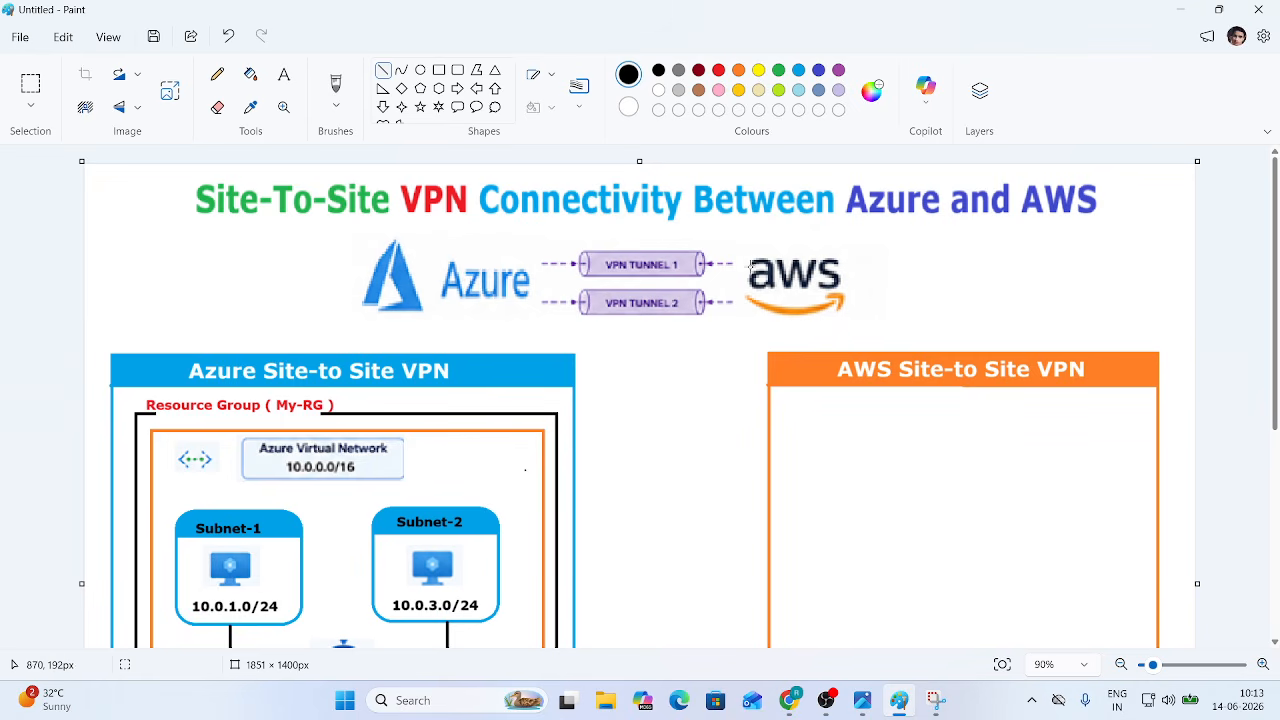
left_click(1181, 9)
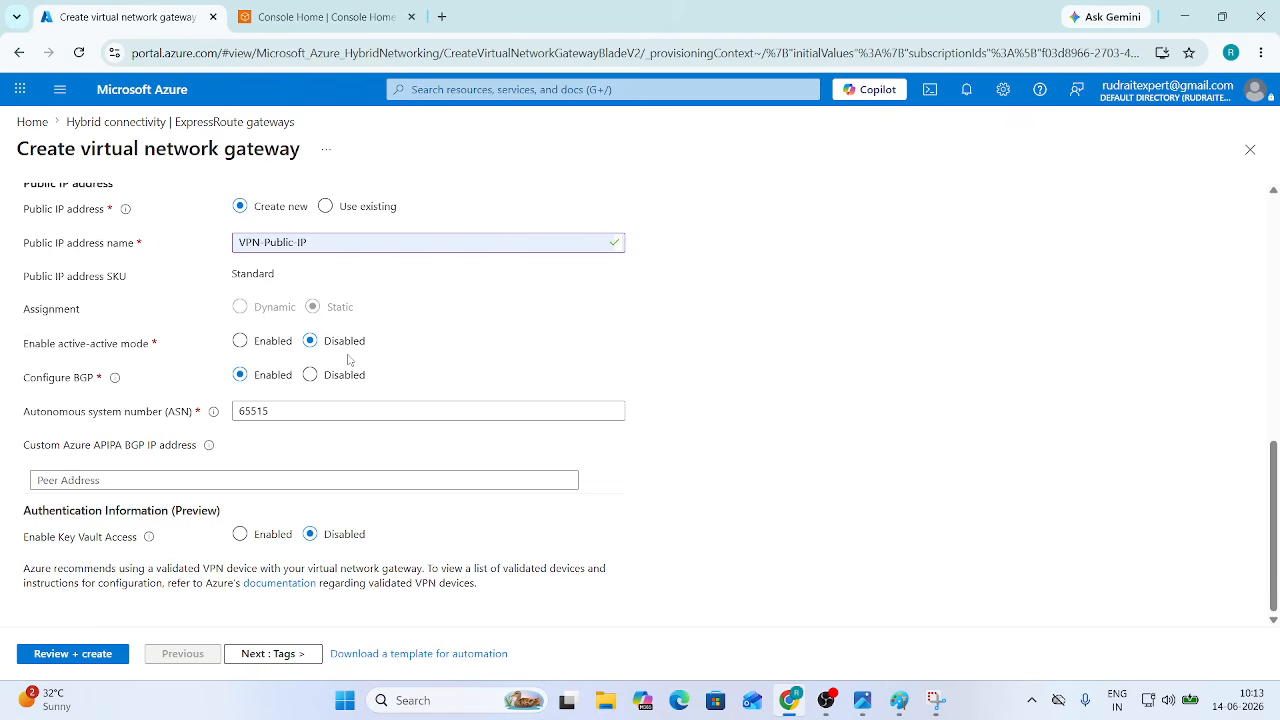
Step: Validate the VPN-GW gateway settings and submit its deployment into MY-RG
left_click(91, 655)
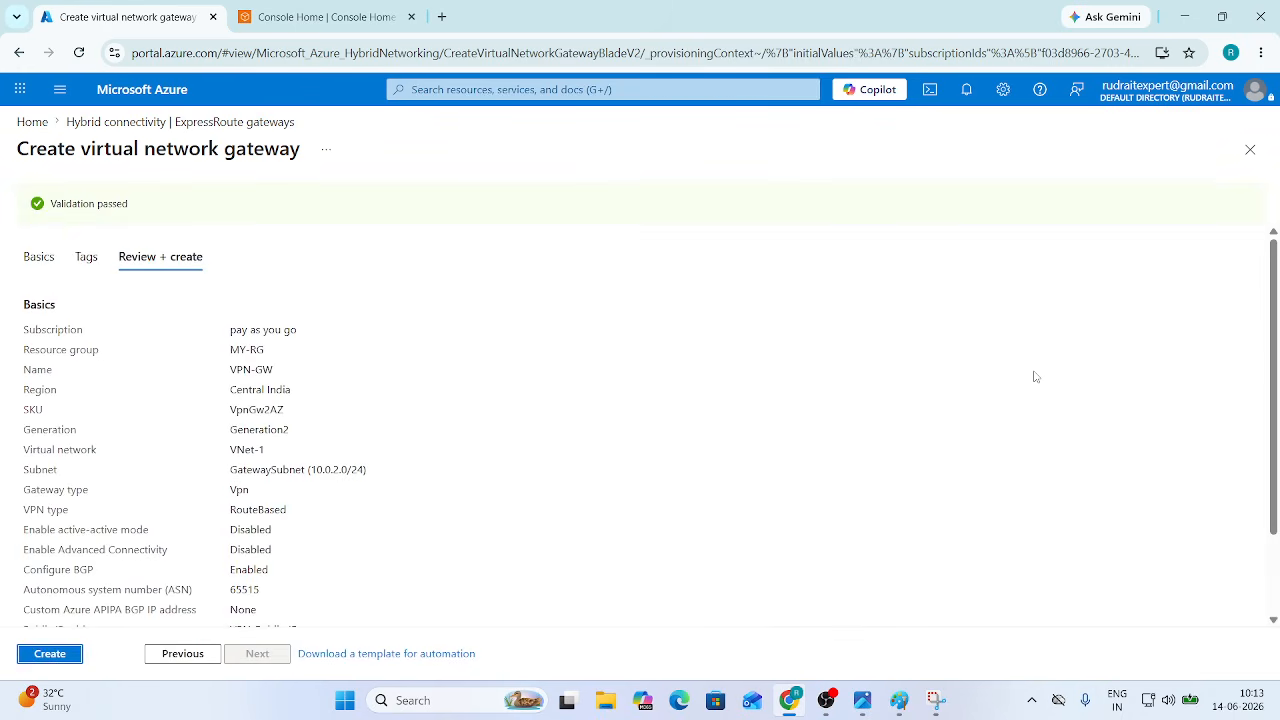
left_click(57, 663)
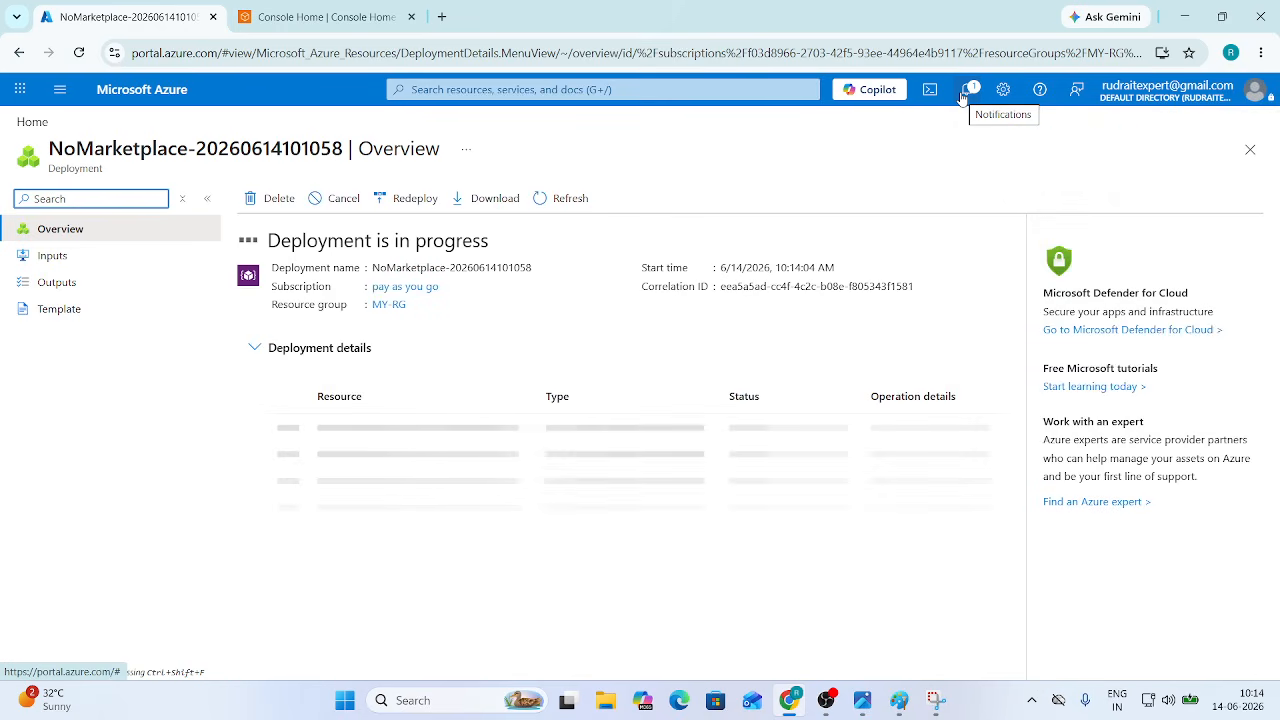
Step: Check gateway deployment notifications, glance at the VPN diagram in Paint, then close notifications on Home
left_click(962, 95)
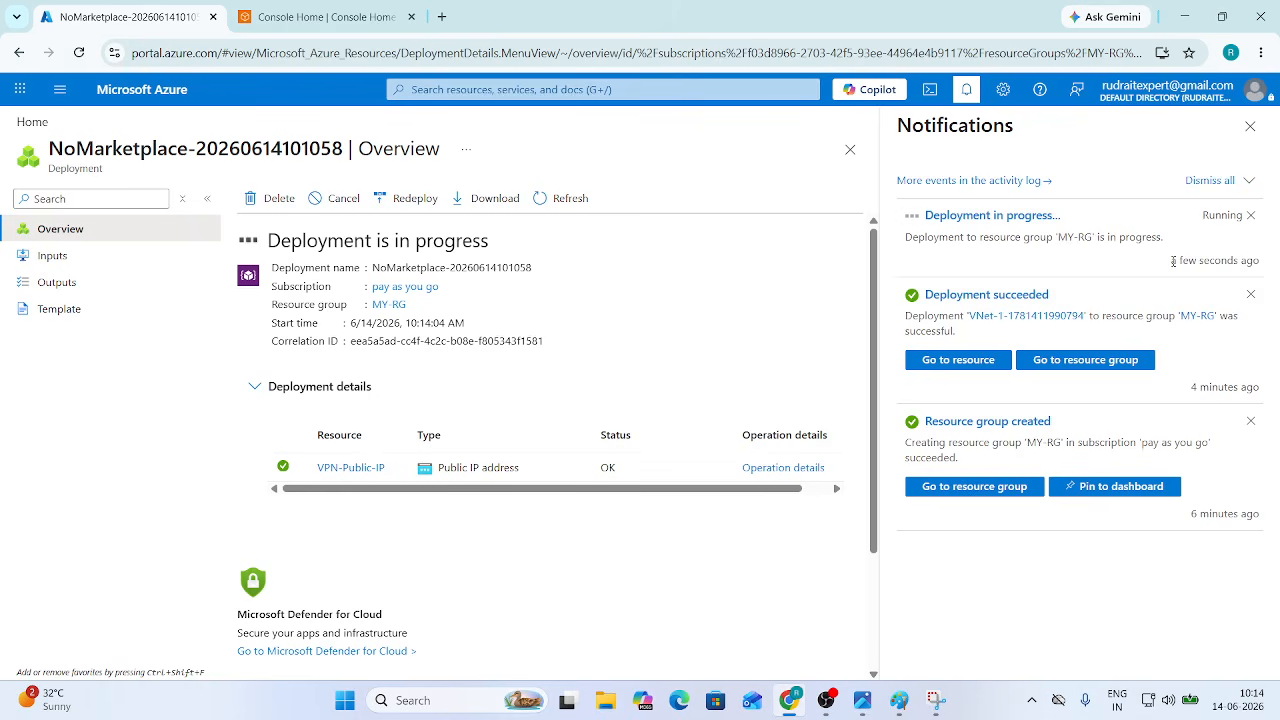
left_click(152, 96)
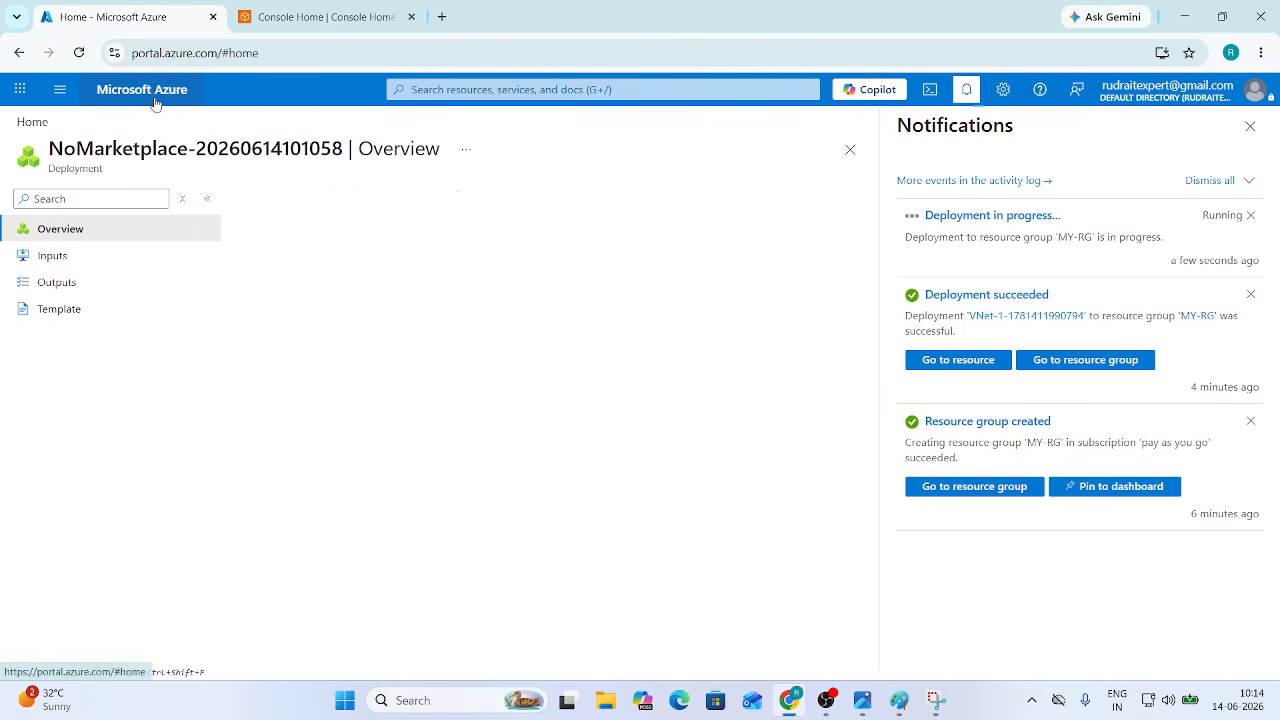
left_click(899, 700)
scroll(312, 522, "down", 3)
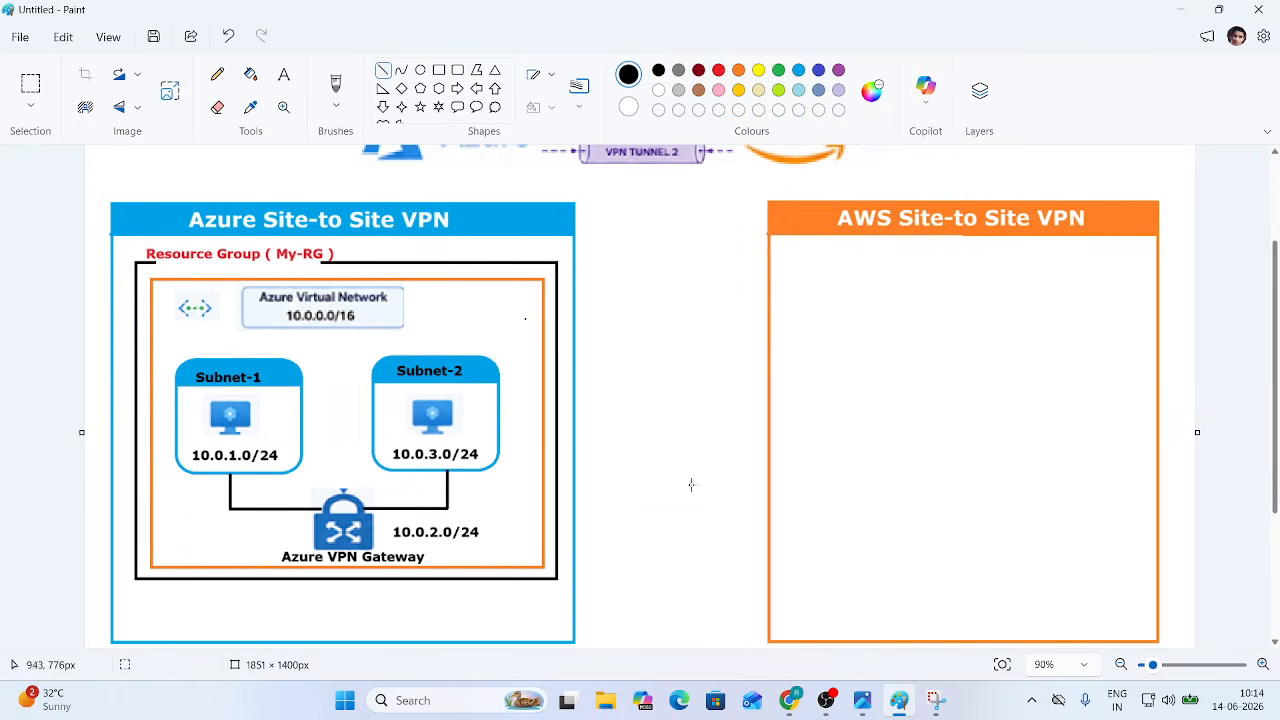
left_click(789, 700)
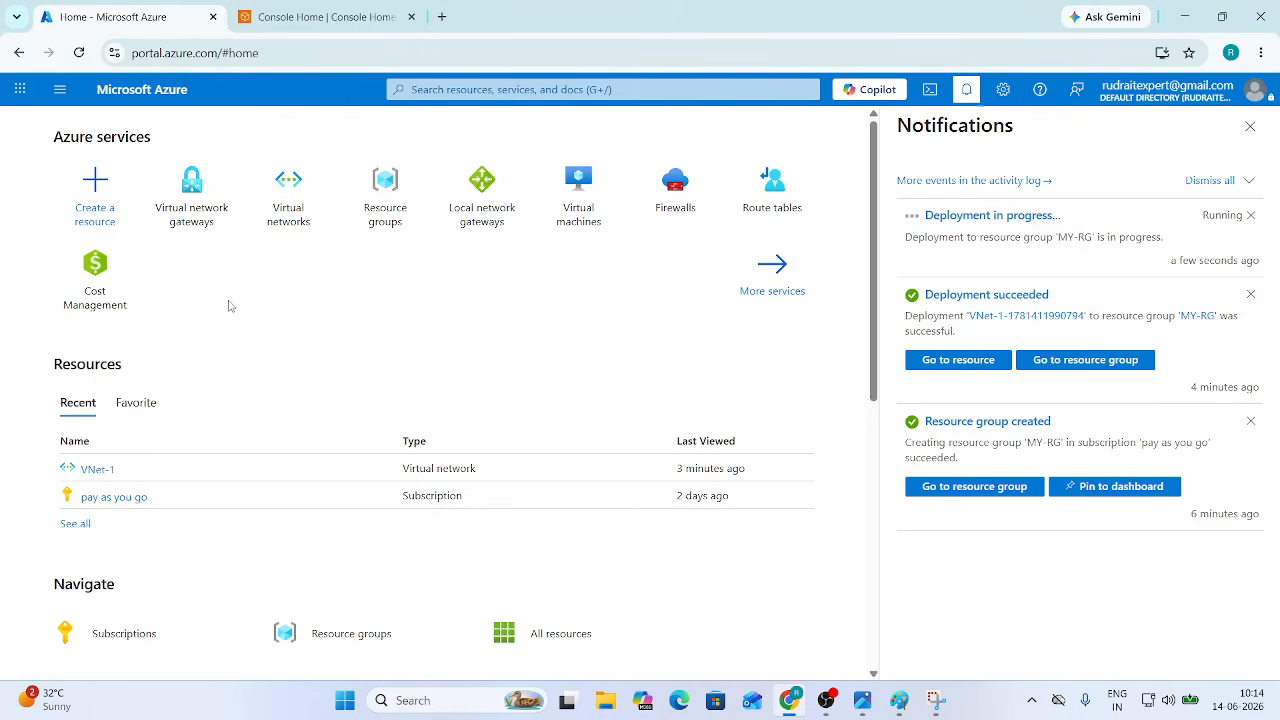
left_click(1250, 126)
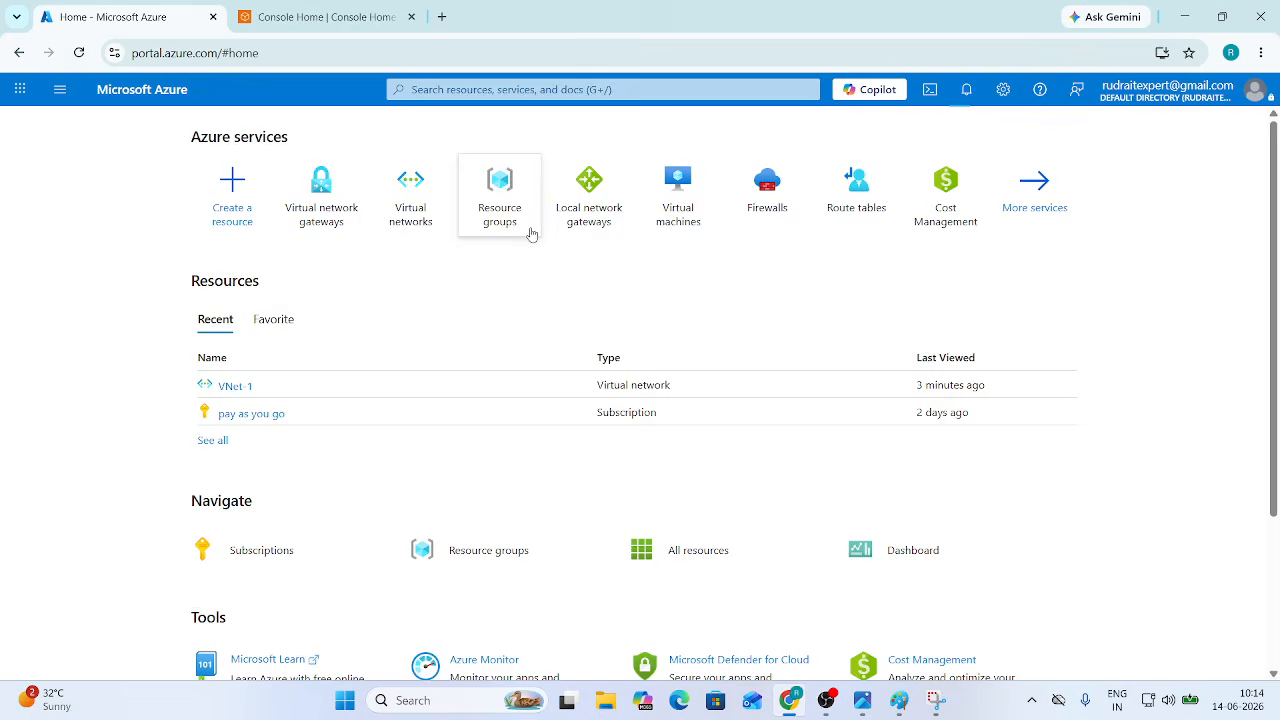
Step: Start a new virtual machine from Virtual machines and place it in resource group MY-RG
left_click(677, 193)
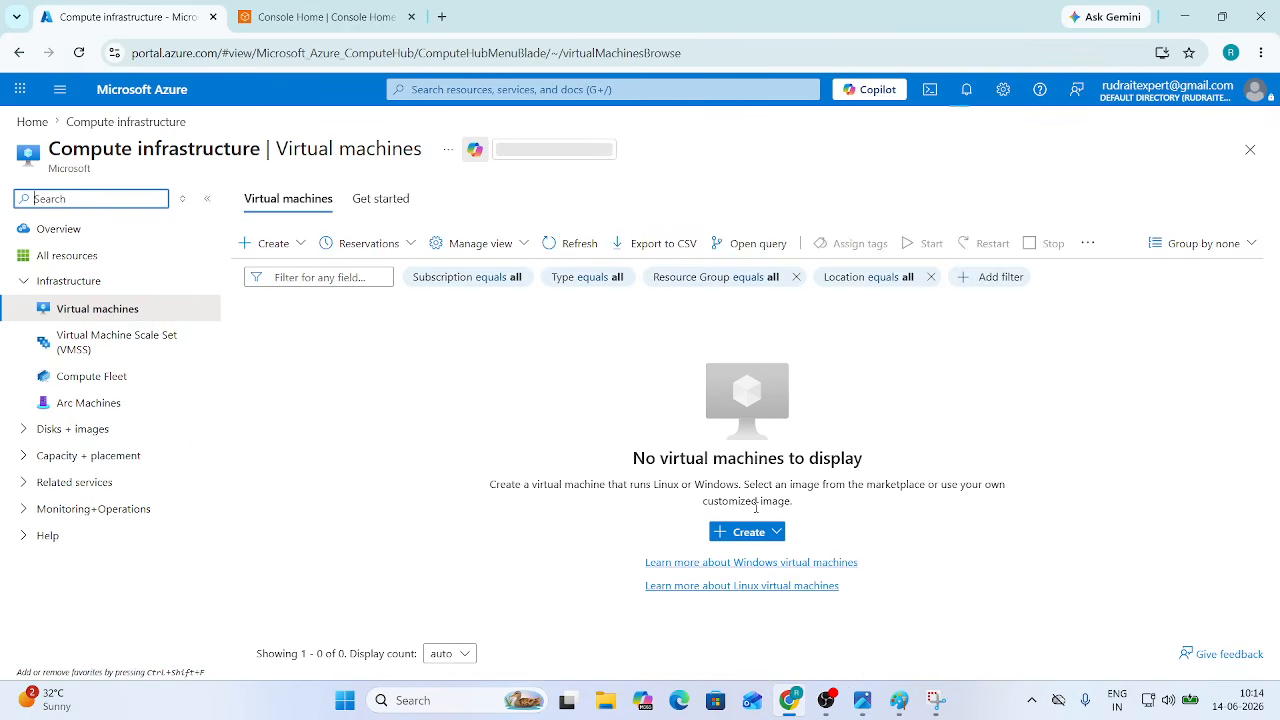
left_click(758, 531)
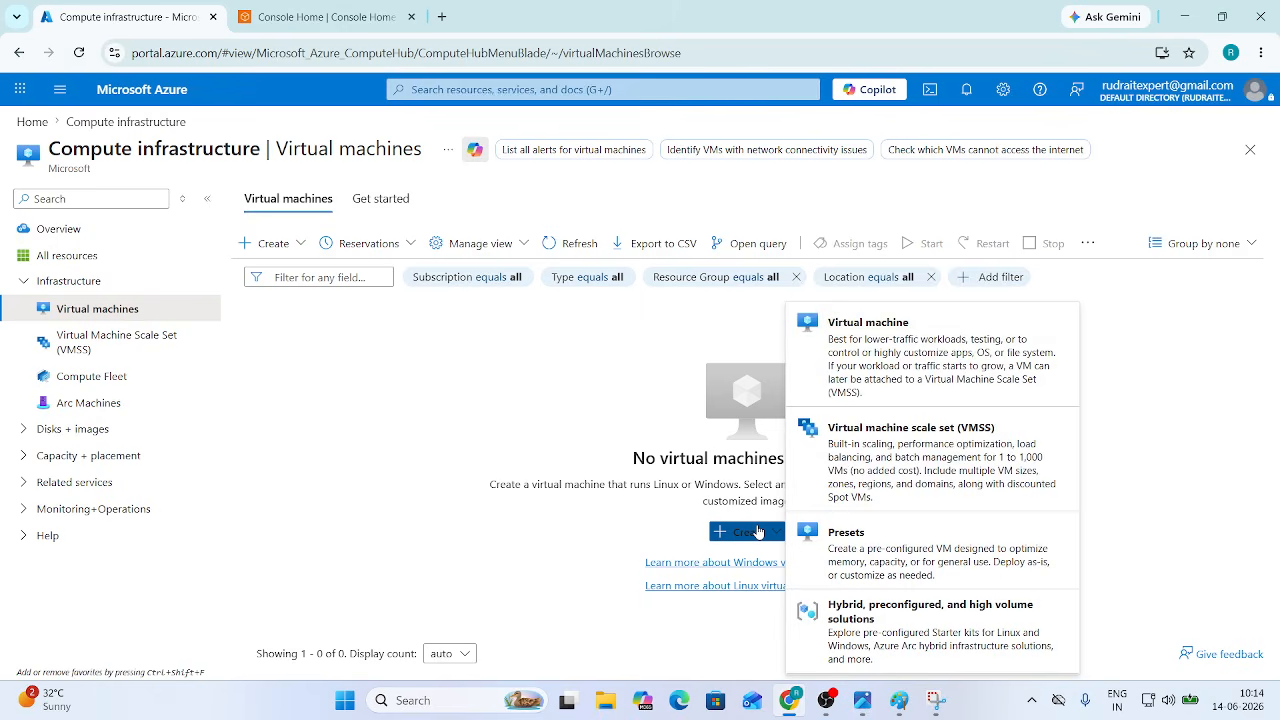
left_click(903, 364)
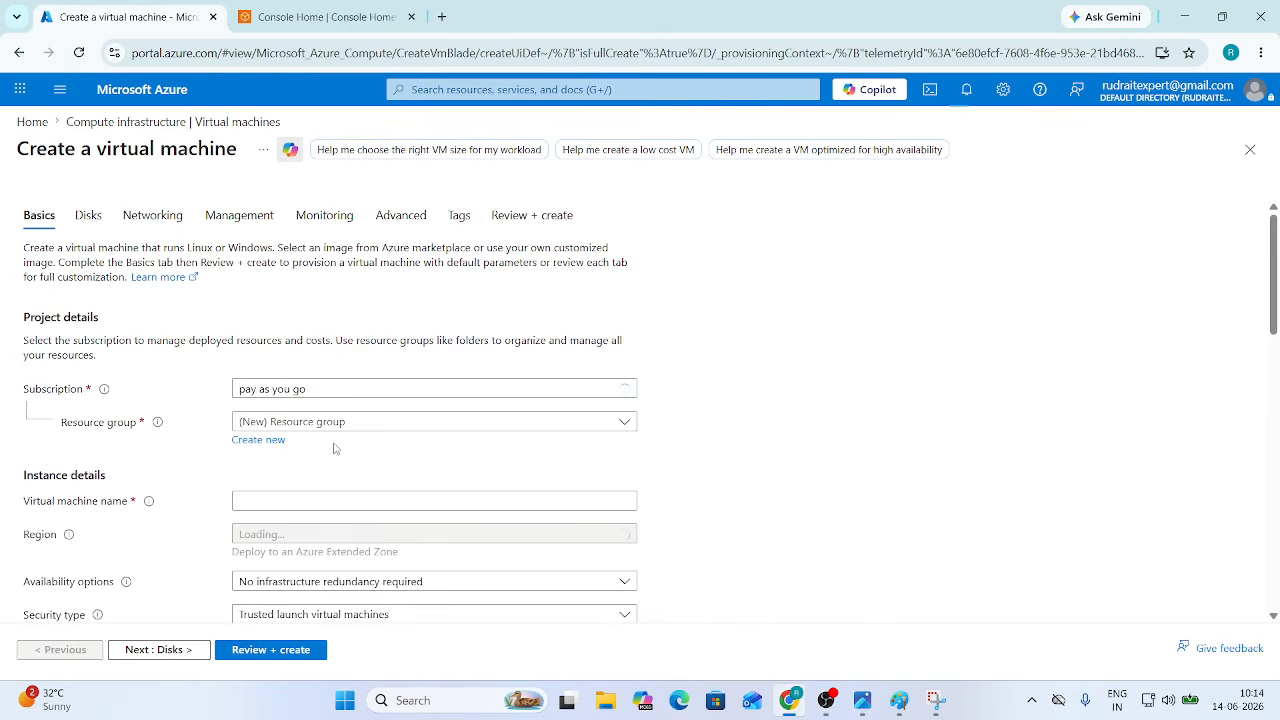
left_click(336, 422)
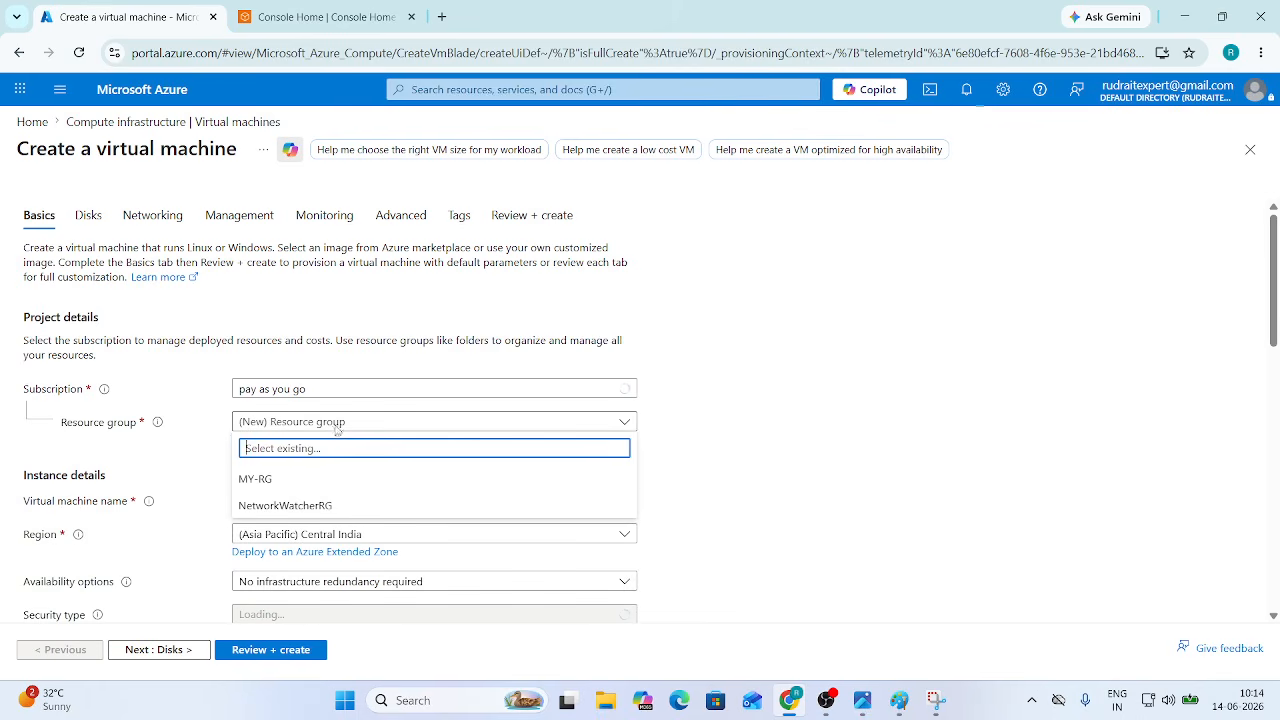
left_click(290, 476)
Step: Name the VM VM-1 with no infrastructure redundancy and Standard security type
scroll(292, 475, "down", 1)
scroll(292, 475, "down", 1)
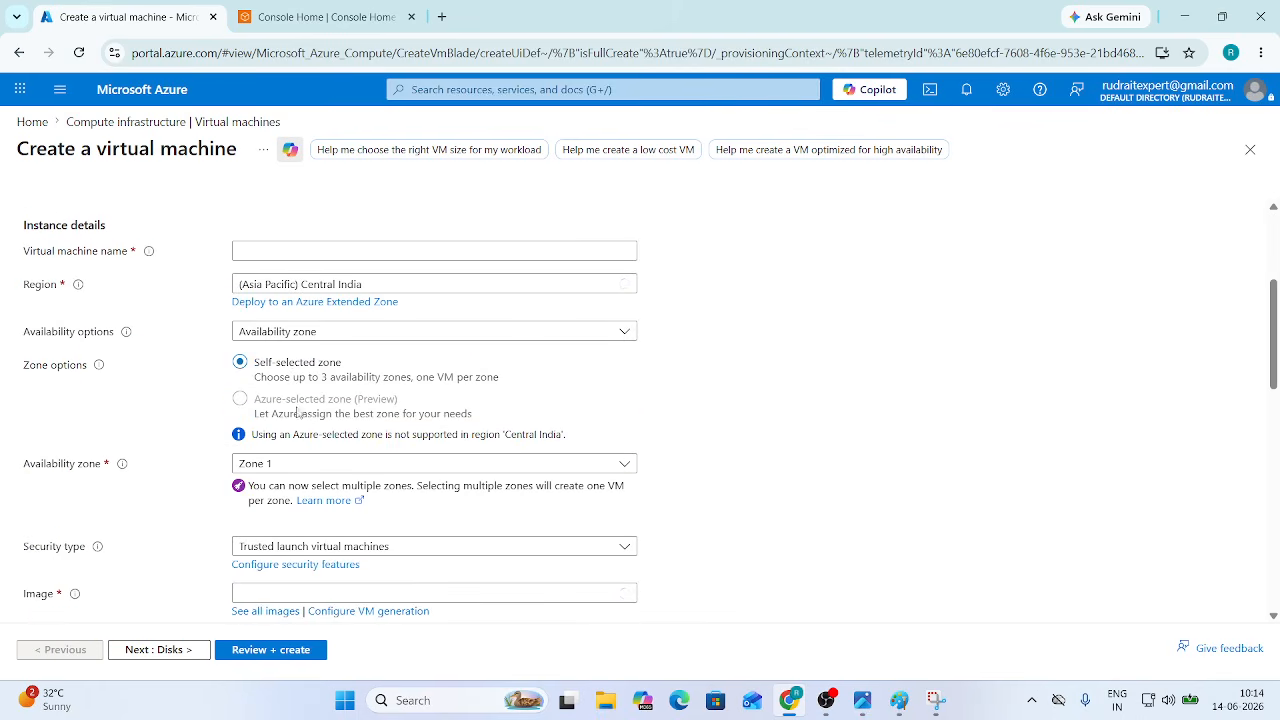
left_click(318, 247)
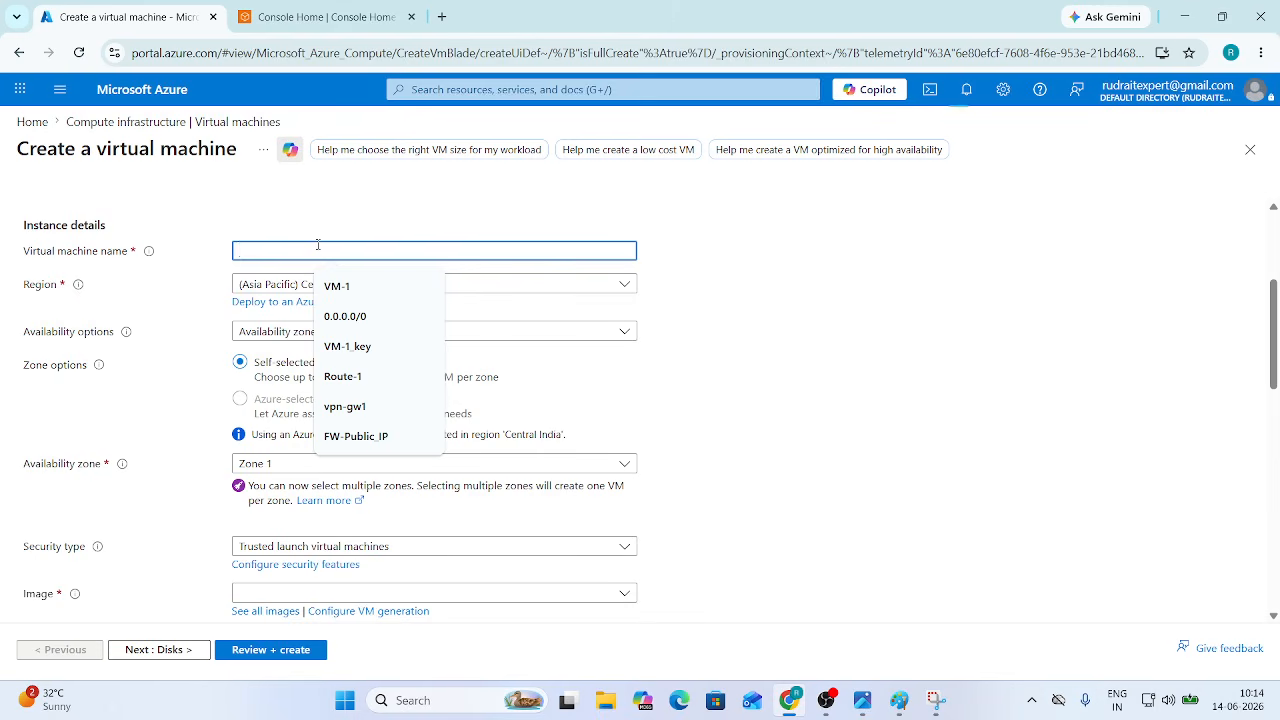
left_click(420, 286)
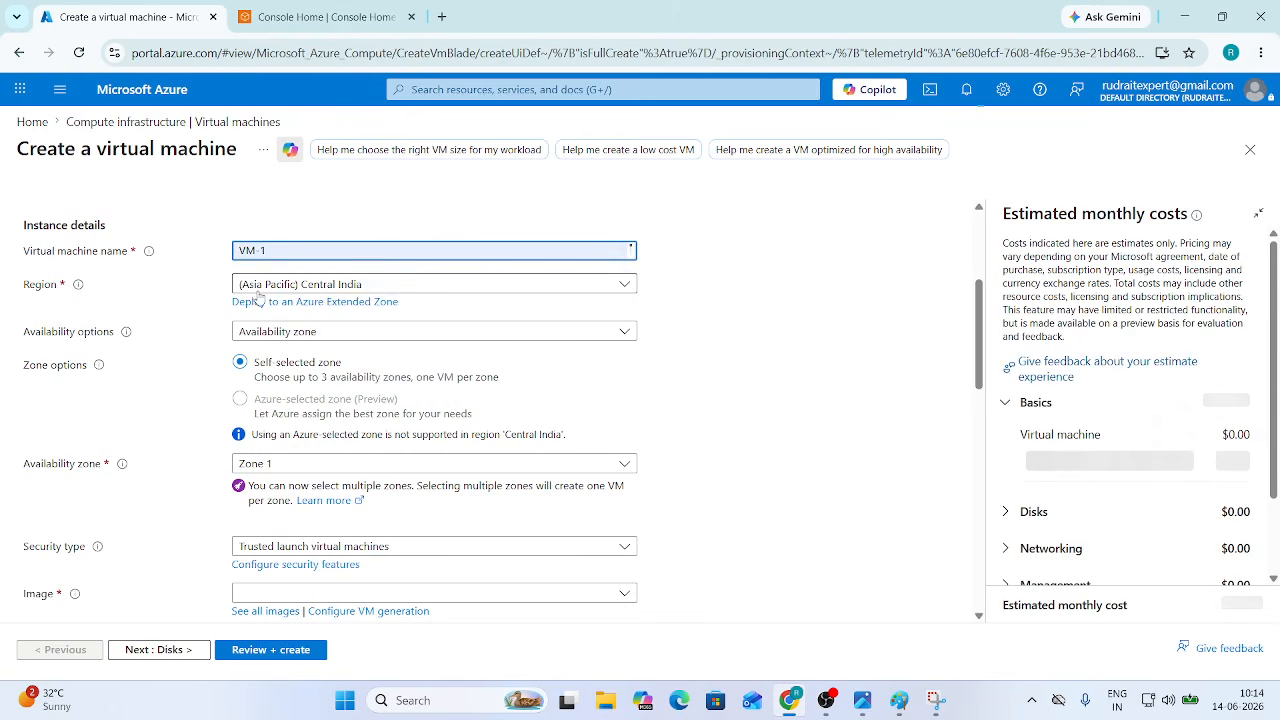
left_click(348, 333)
left_click(347, 355)
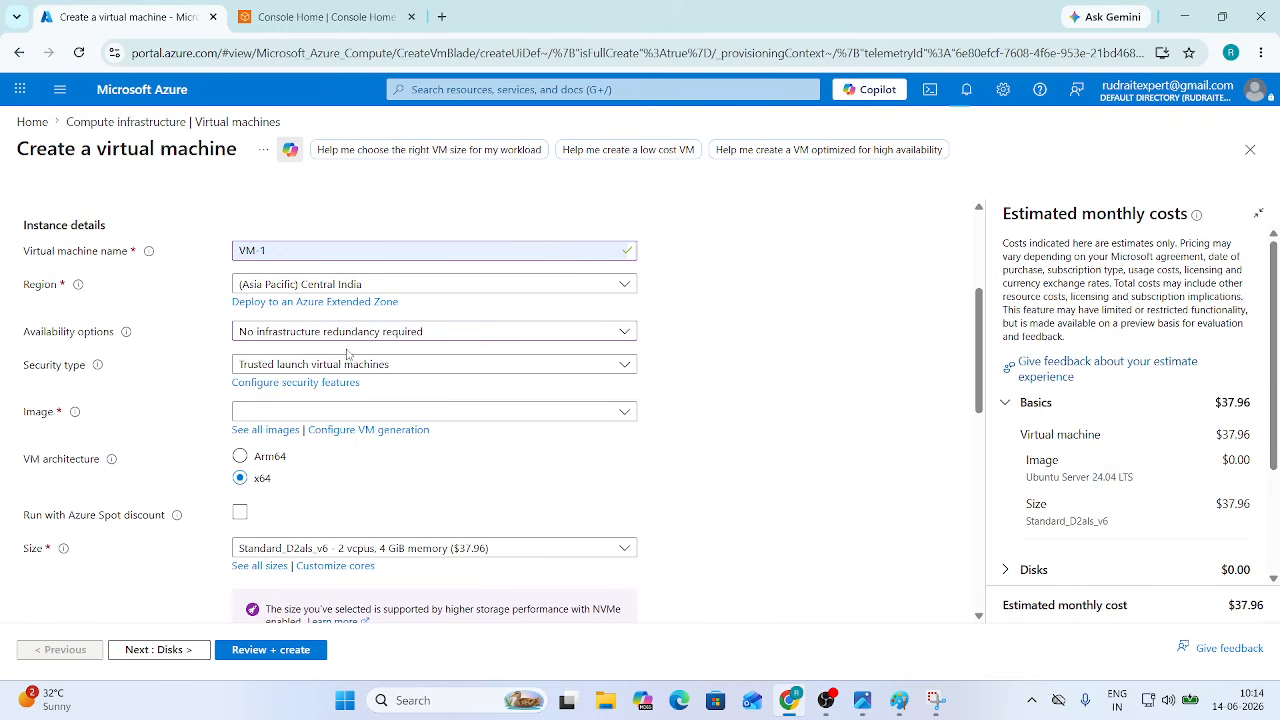
left_click(348, 364)
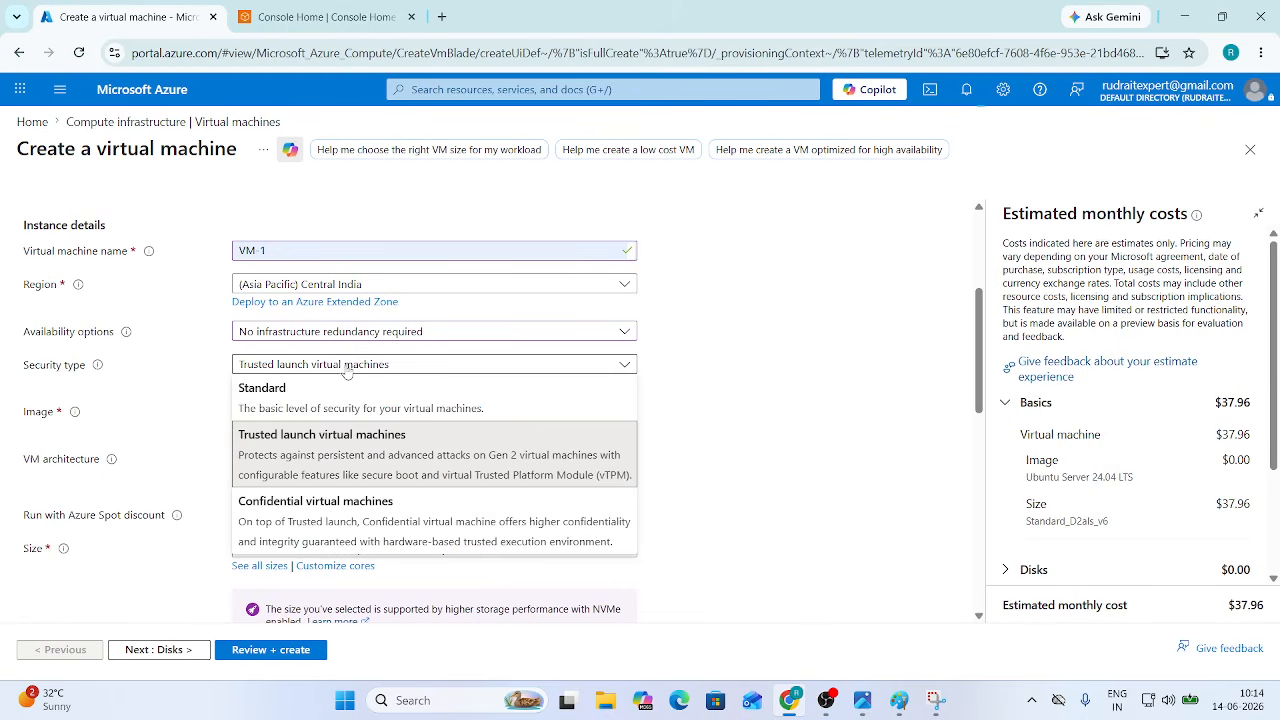
left_click(345, 388)
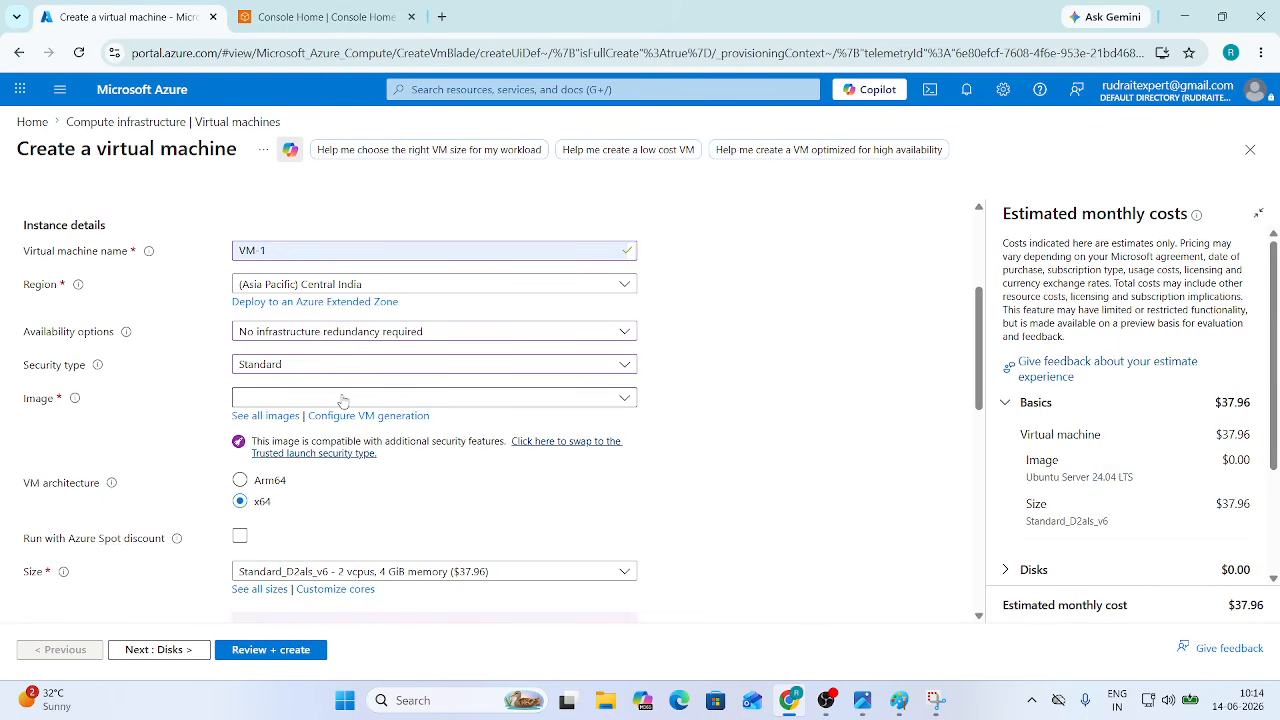
Step: Browse the marketplace images and pick Windows 10 Enterprise 22H2 Gen 2
left_click(342, 399)
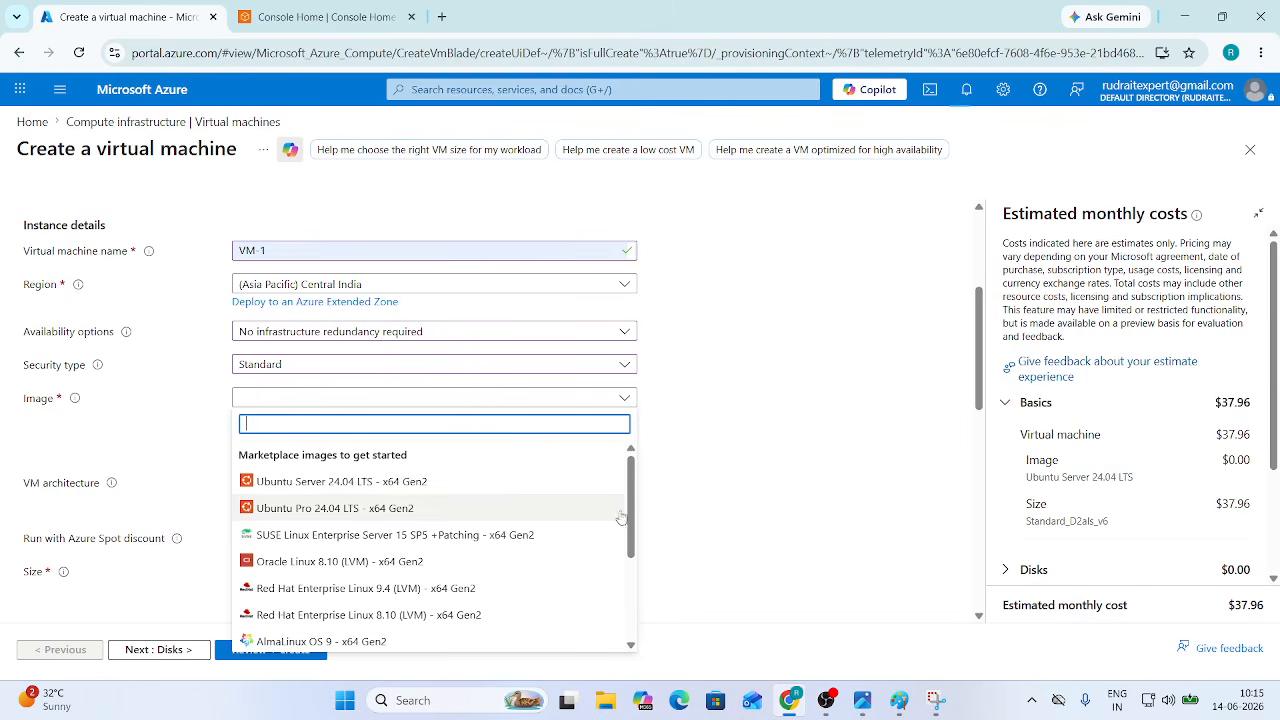
scroll(621, 521, "down", 5)
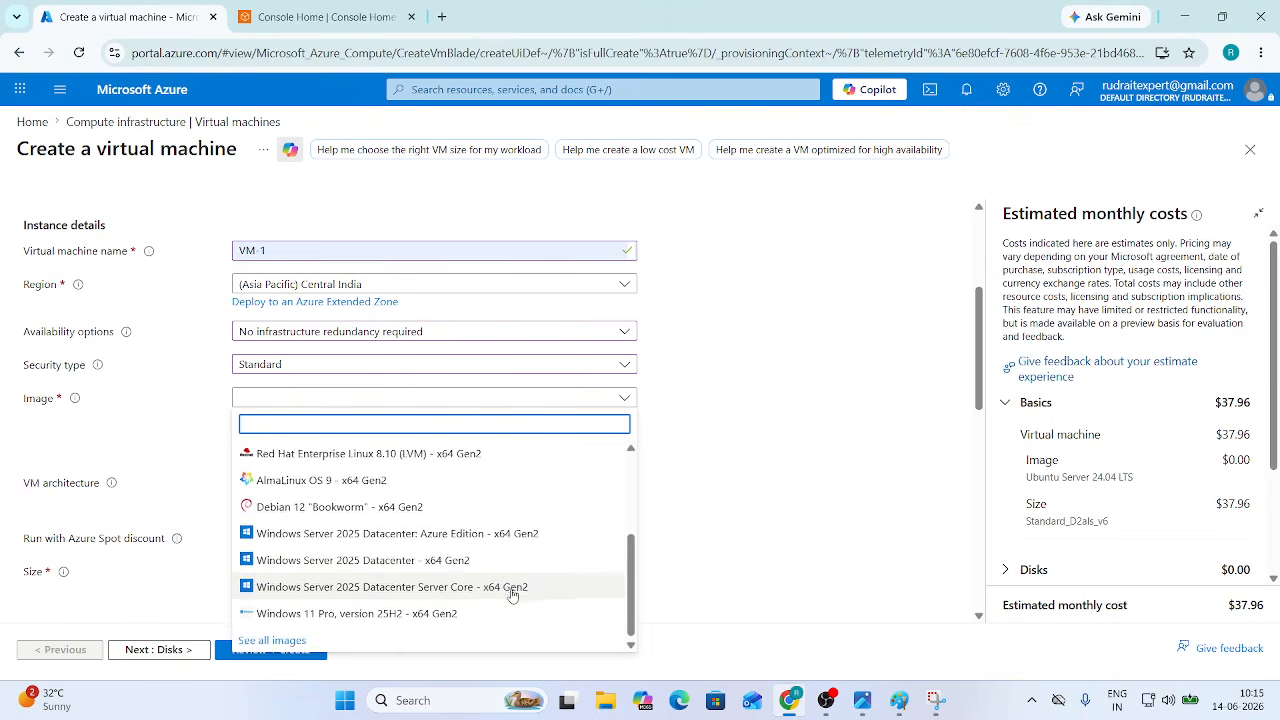
left_click(831, 541)
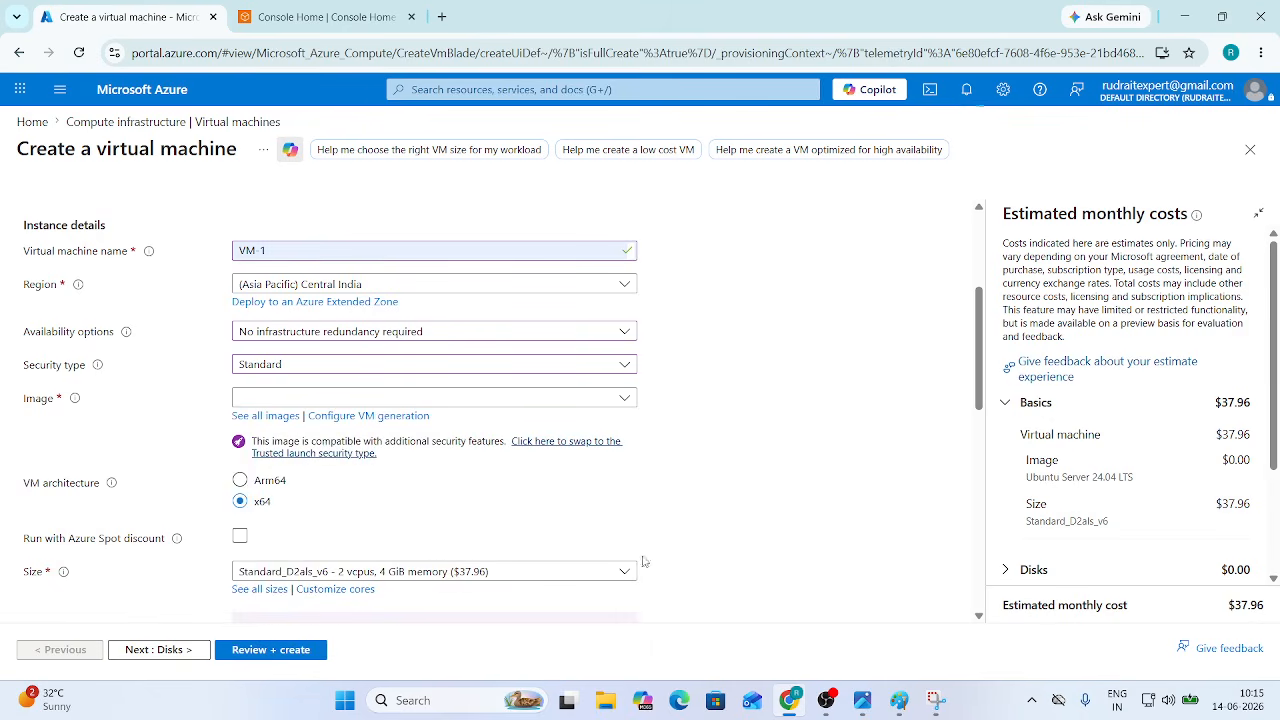
left_click(264, 416)
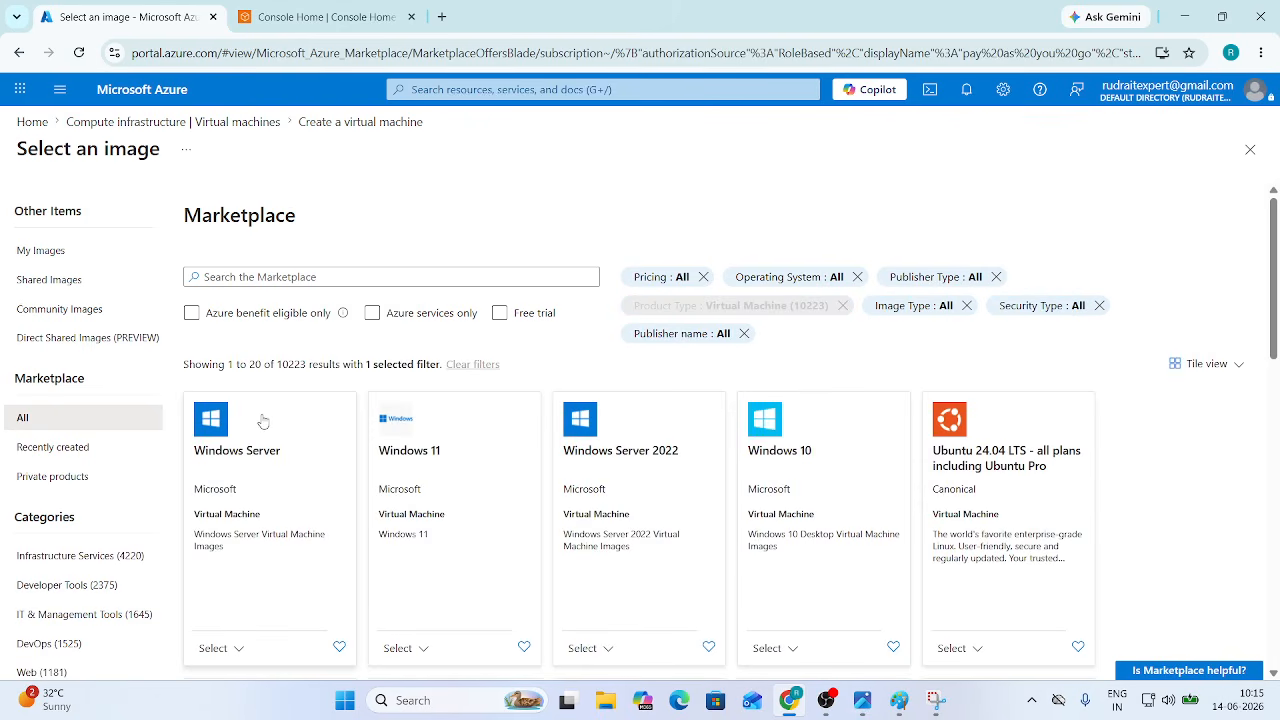
left_click(793, 646)
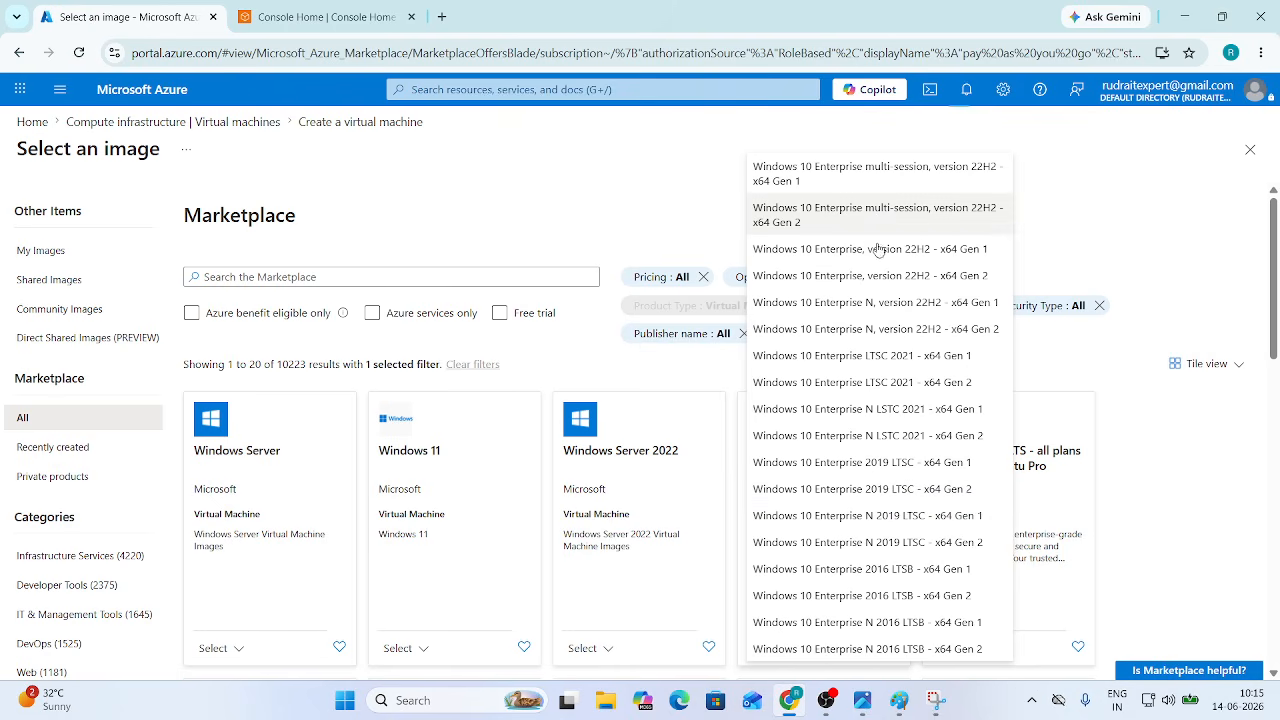
scroll(872, 485, "down", 3)
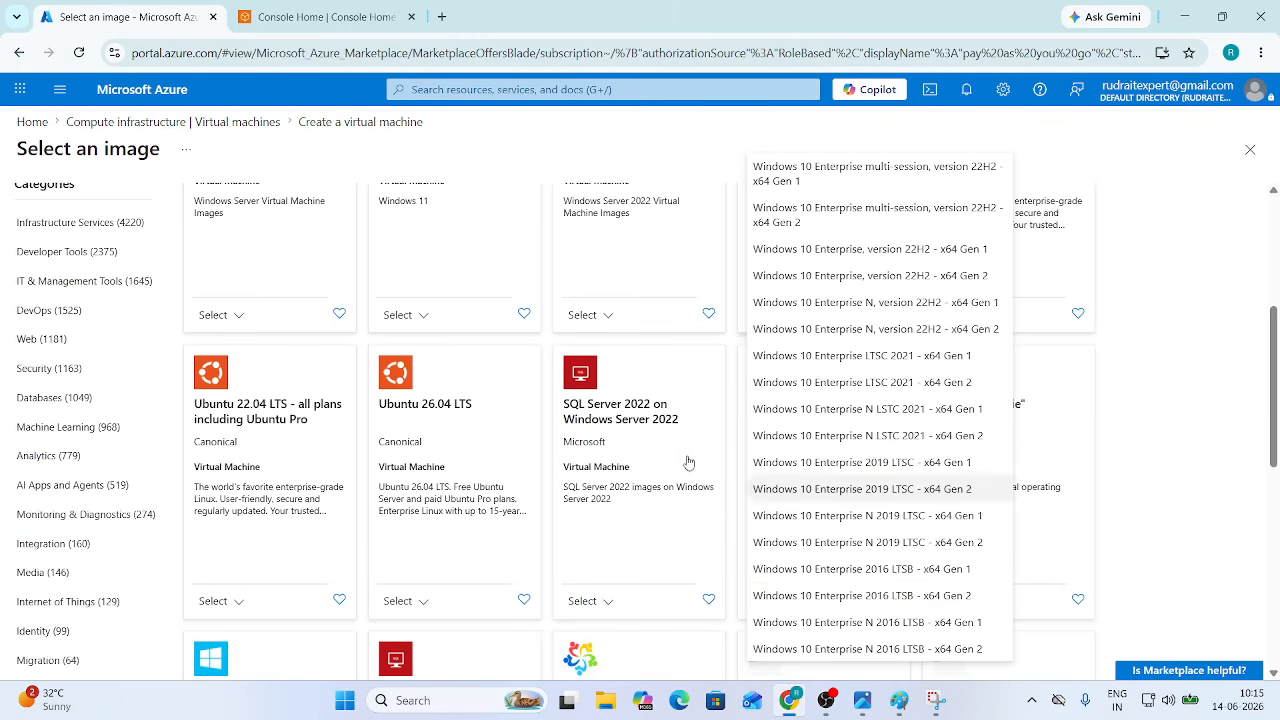
scroll(680, 460, "up", 3)
left_click(781, 649)
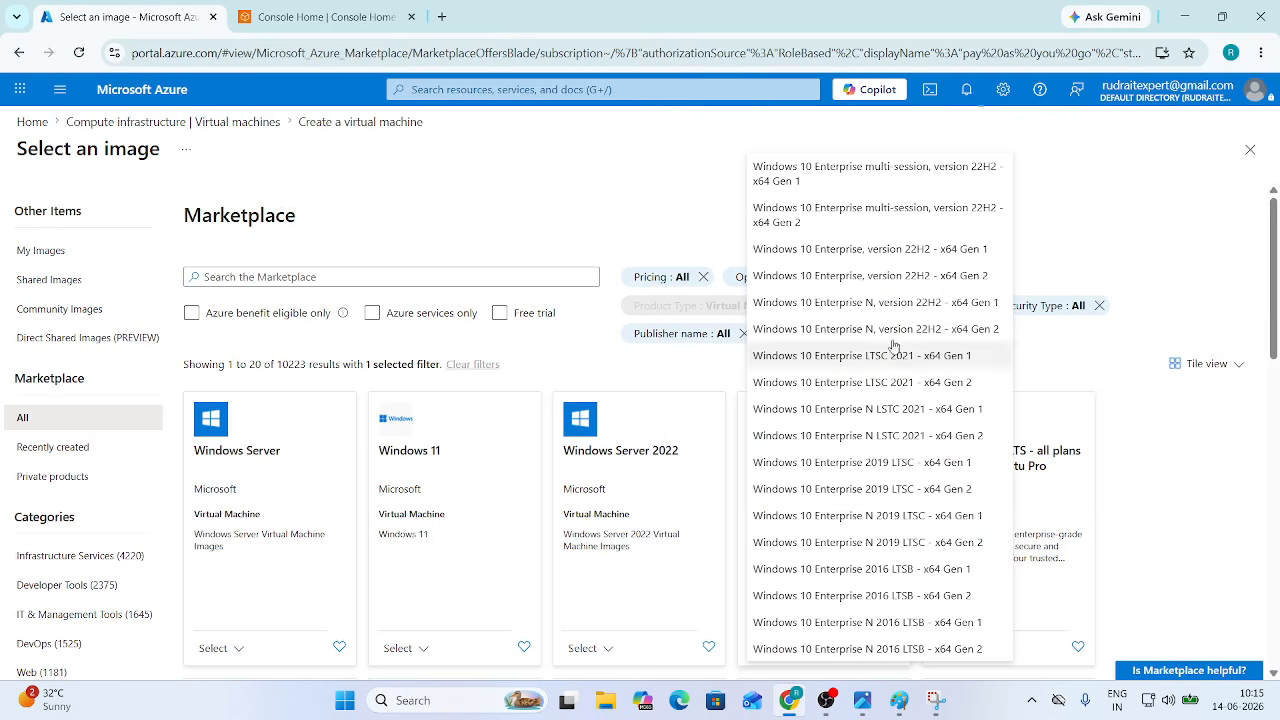
left_click(887, 279)
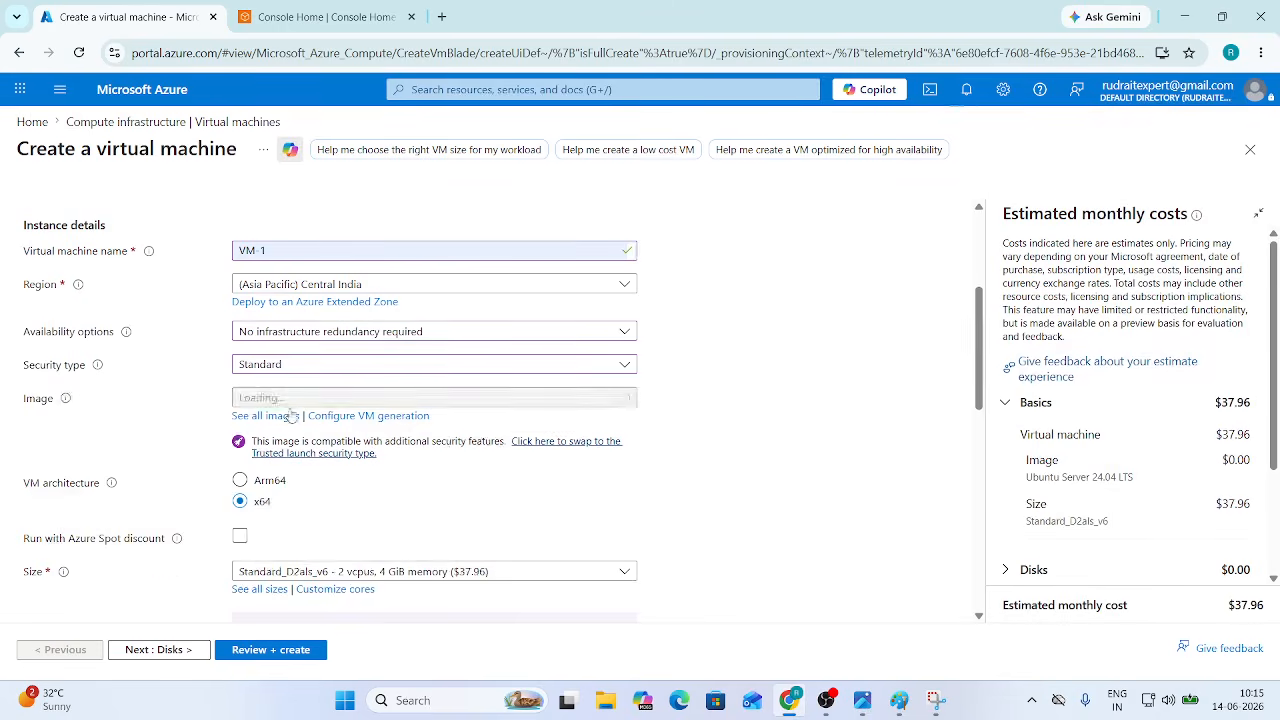
Step: Reselect Windows 10 Enterprise 22H2 Gen 2 from the full marketplace image list
left_click(280, 404)
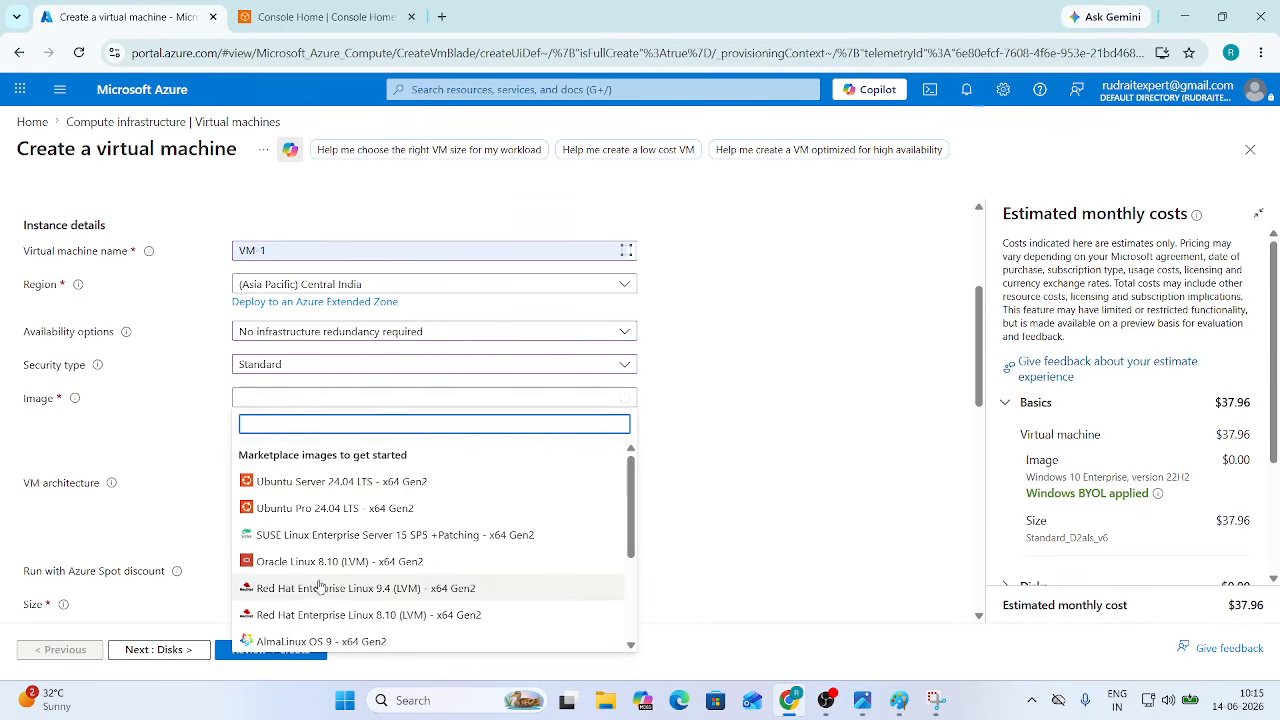
scroll(320, 587, "down", 3)
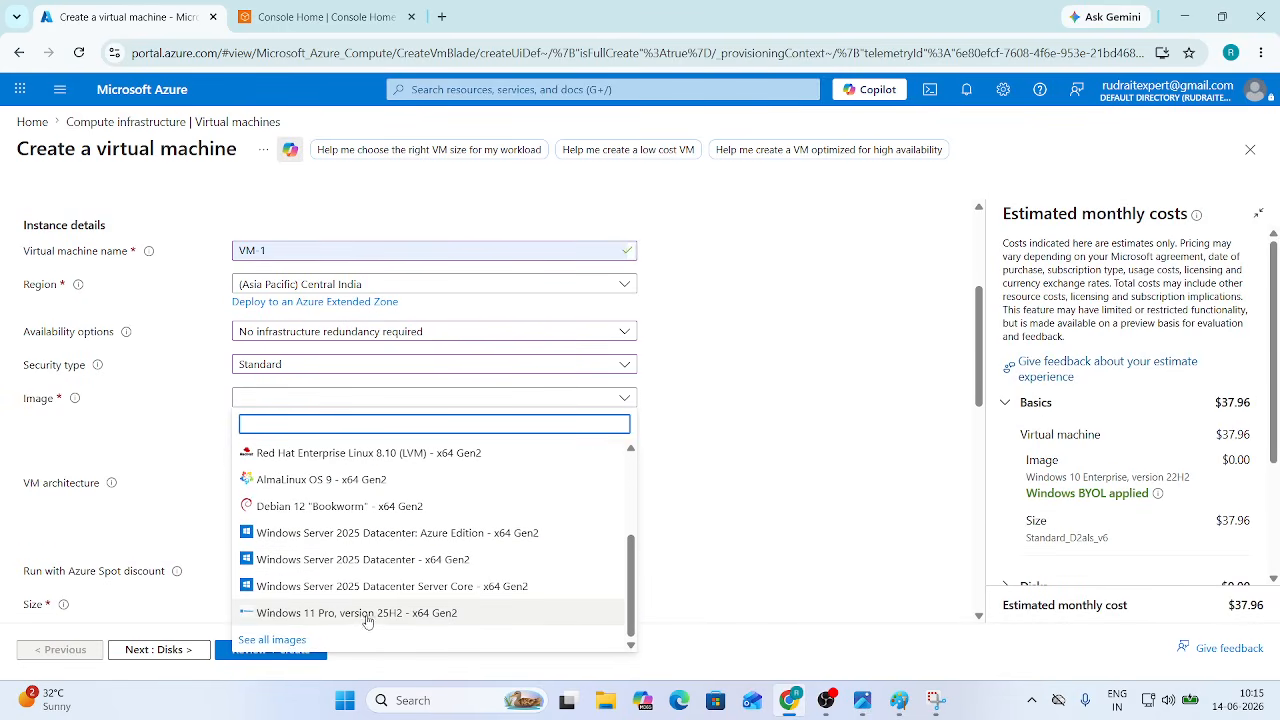
left_click(280, 639)
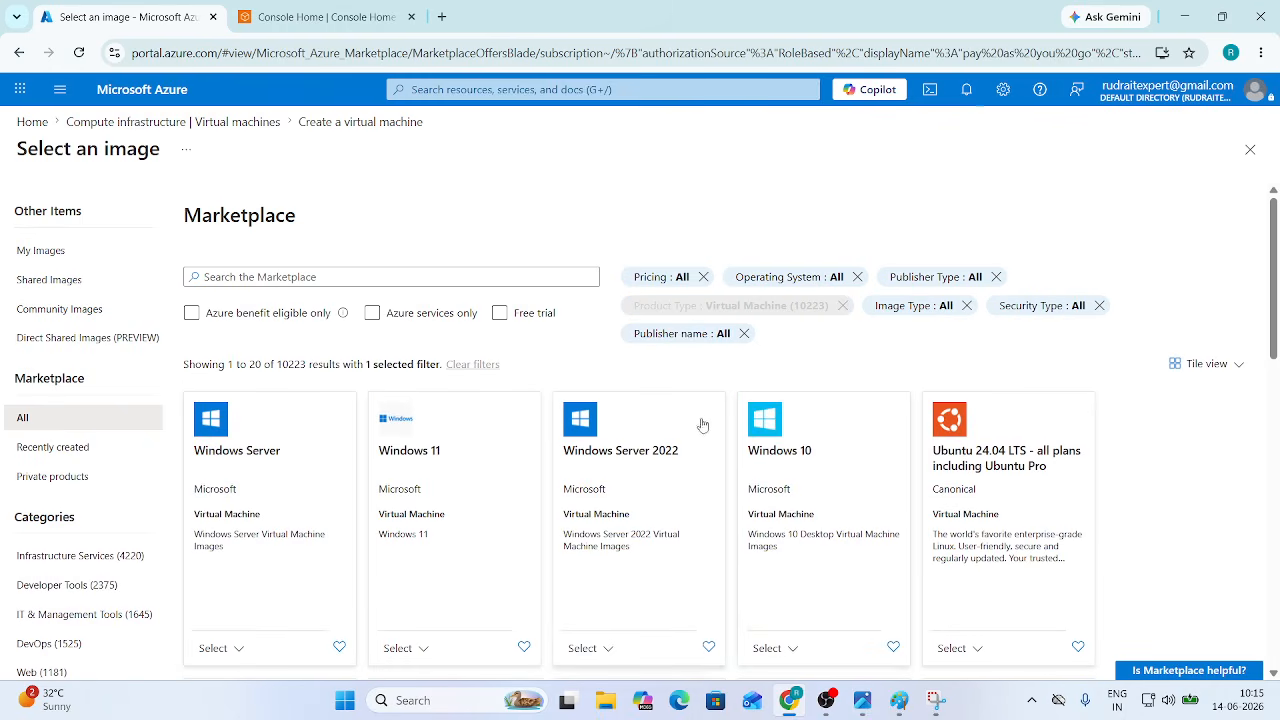
left_click(790, 650)
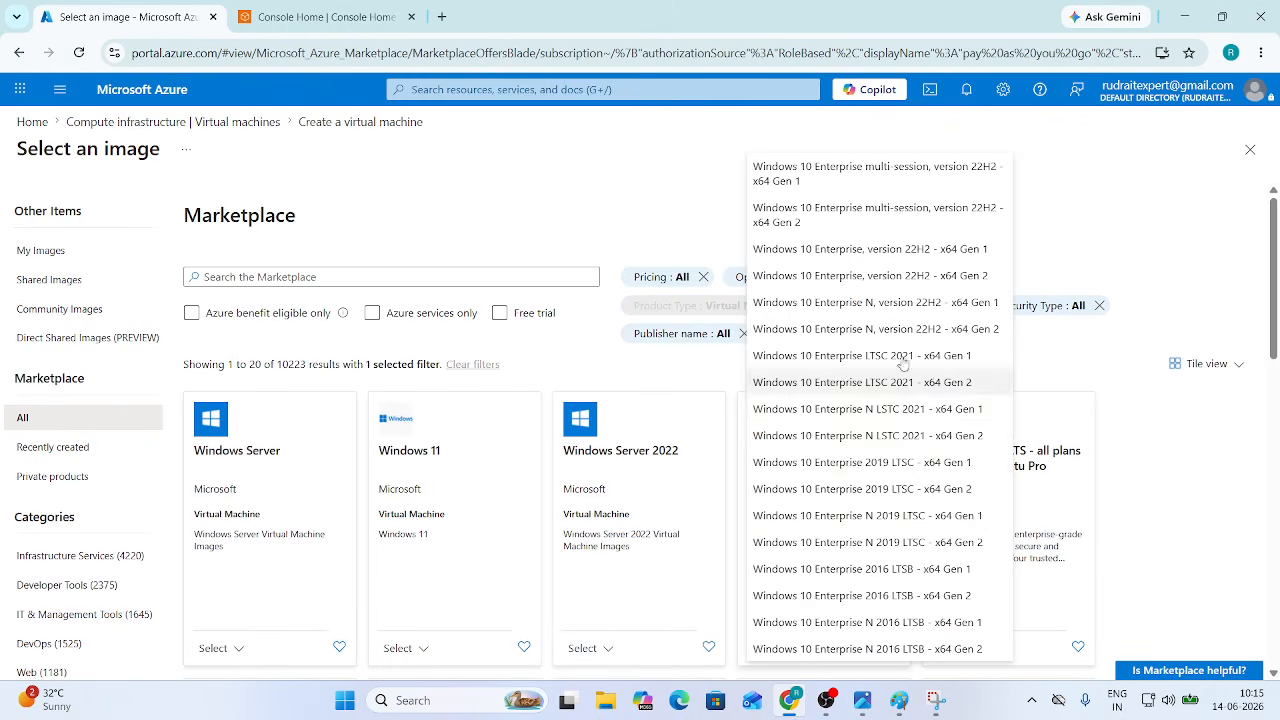
left_click(917, 278)
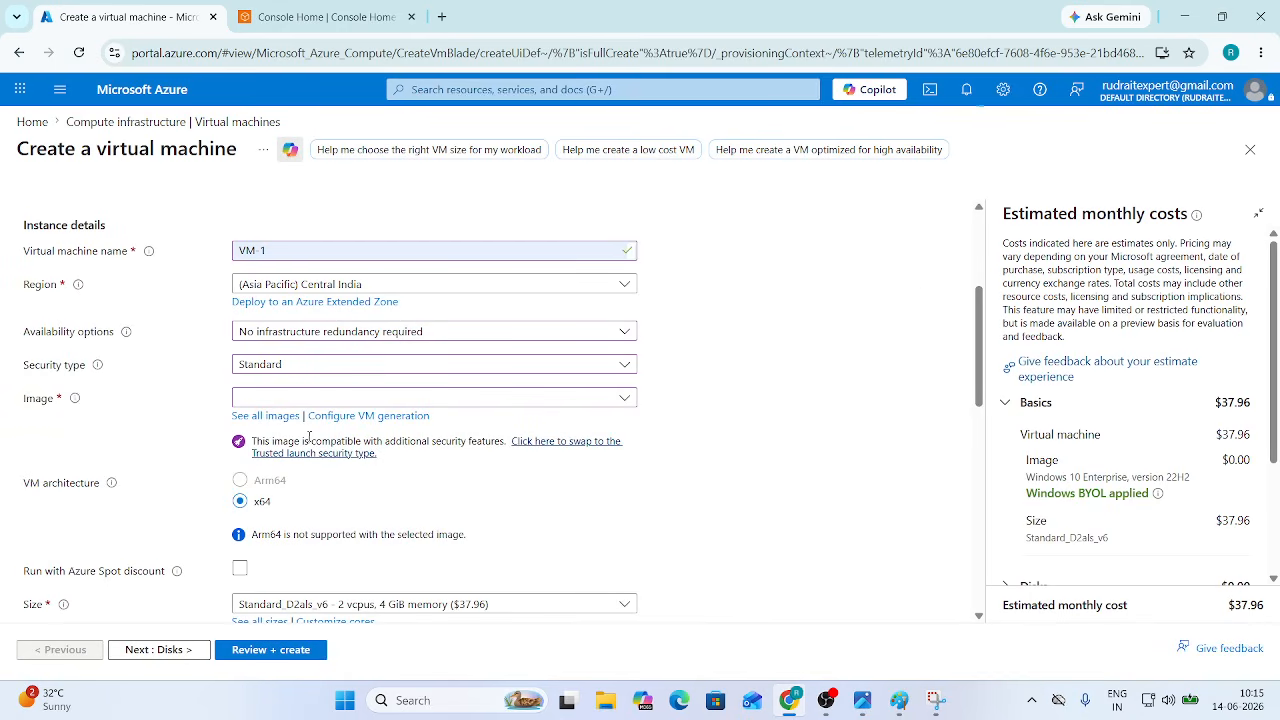
Step: Review the Windows 10 offer details, then choose the Windows 10 Enterprise 22H2 Gen1 image
left_click(305, 399)
scroll(359, 610, "down", 3)
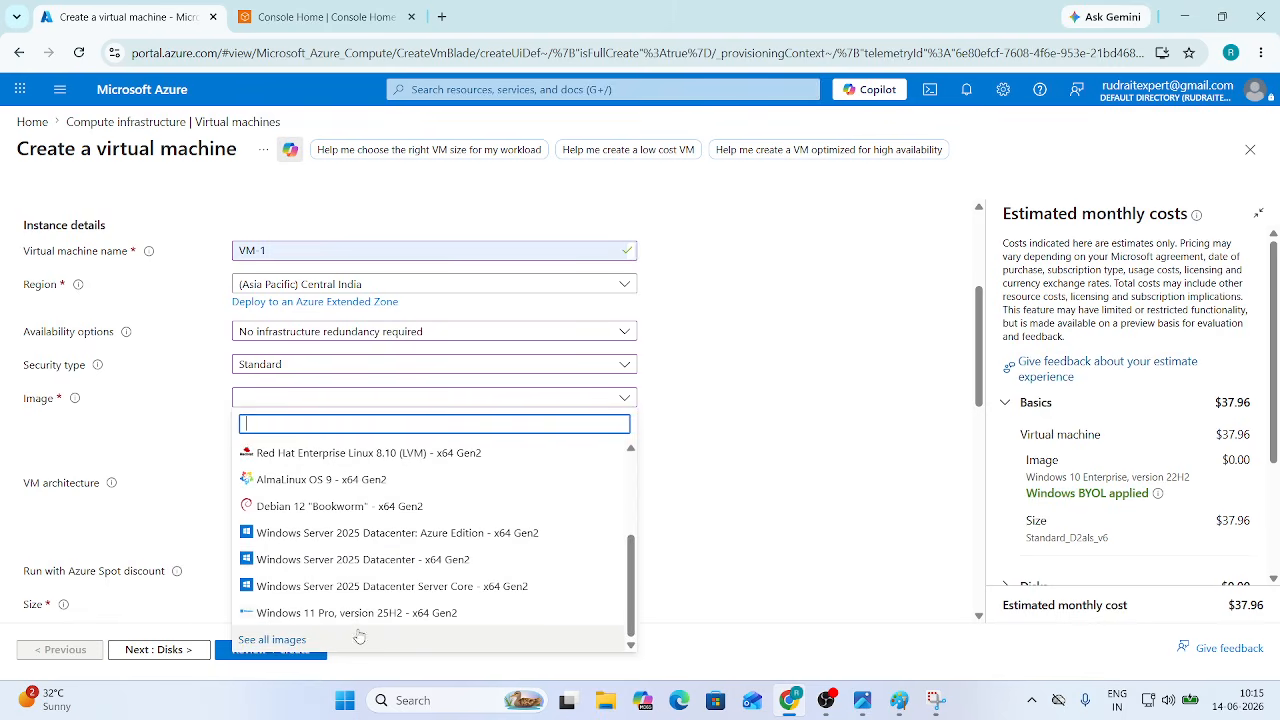
left_click(312, 639)
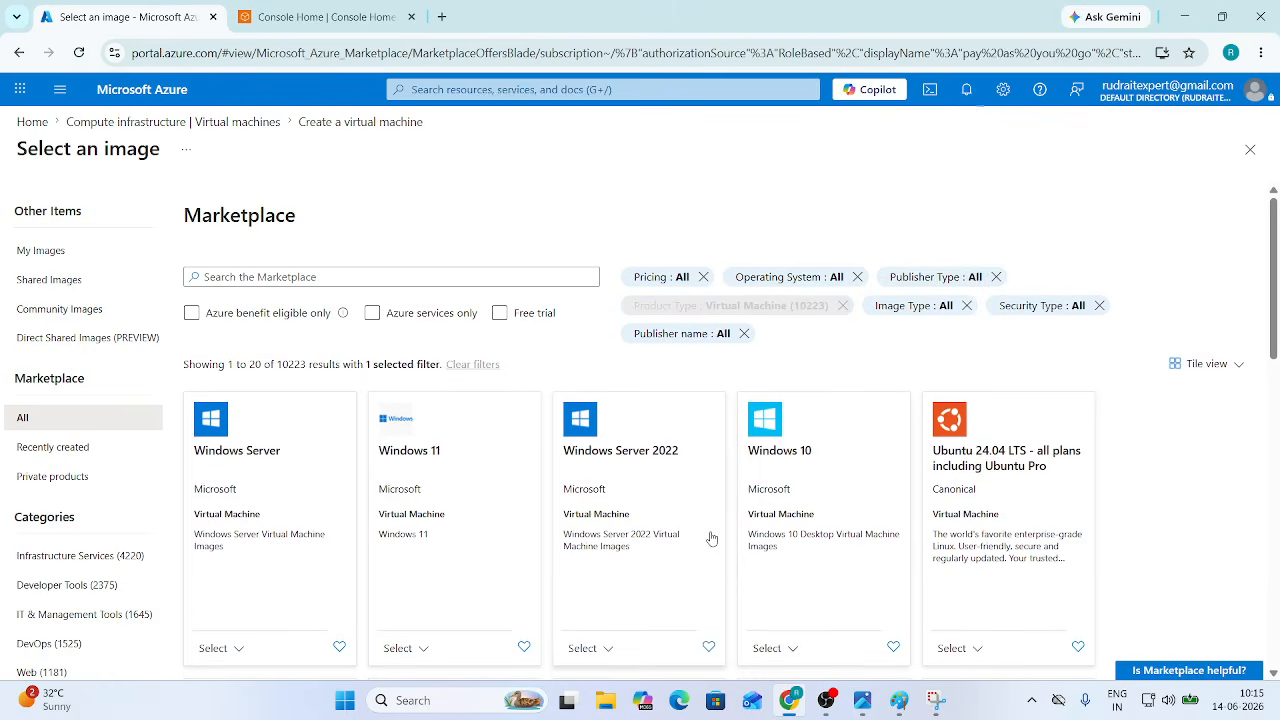
left_click(777, 648)
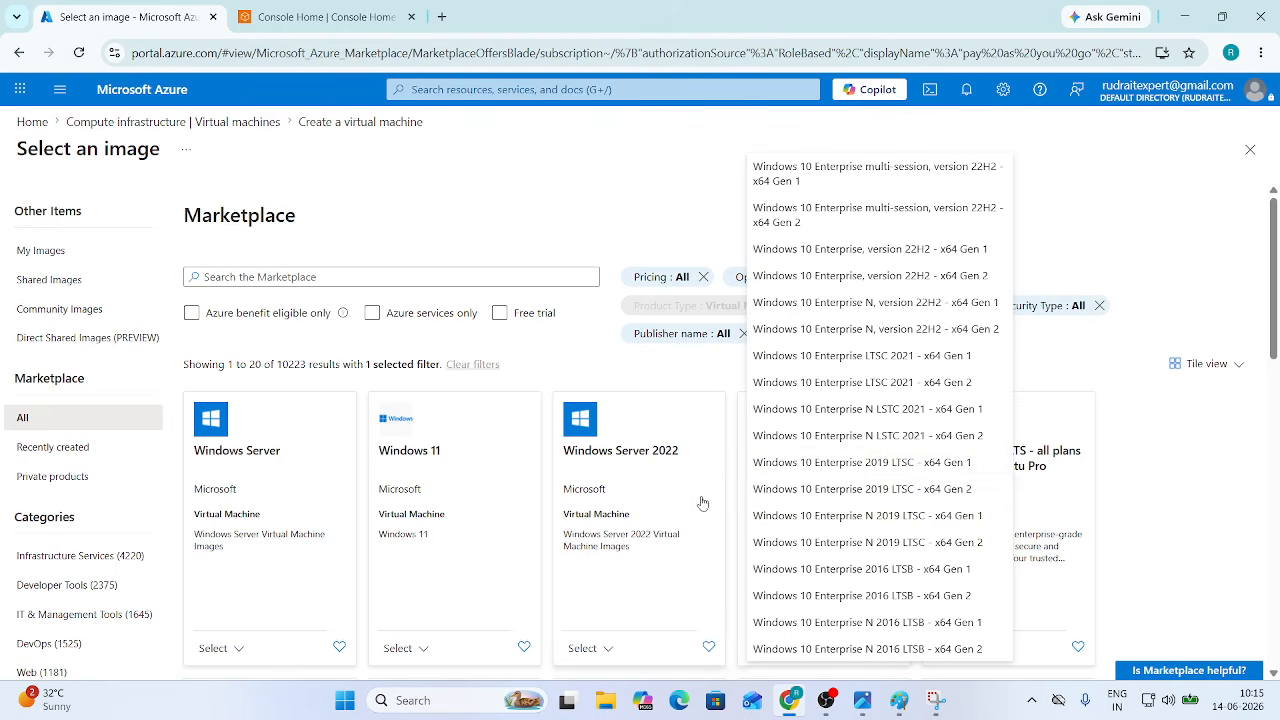
left_click(737, 465)
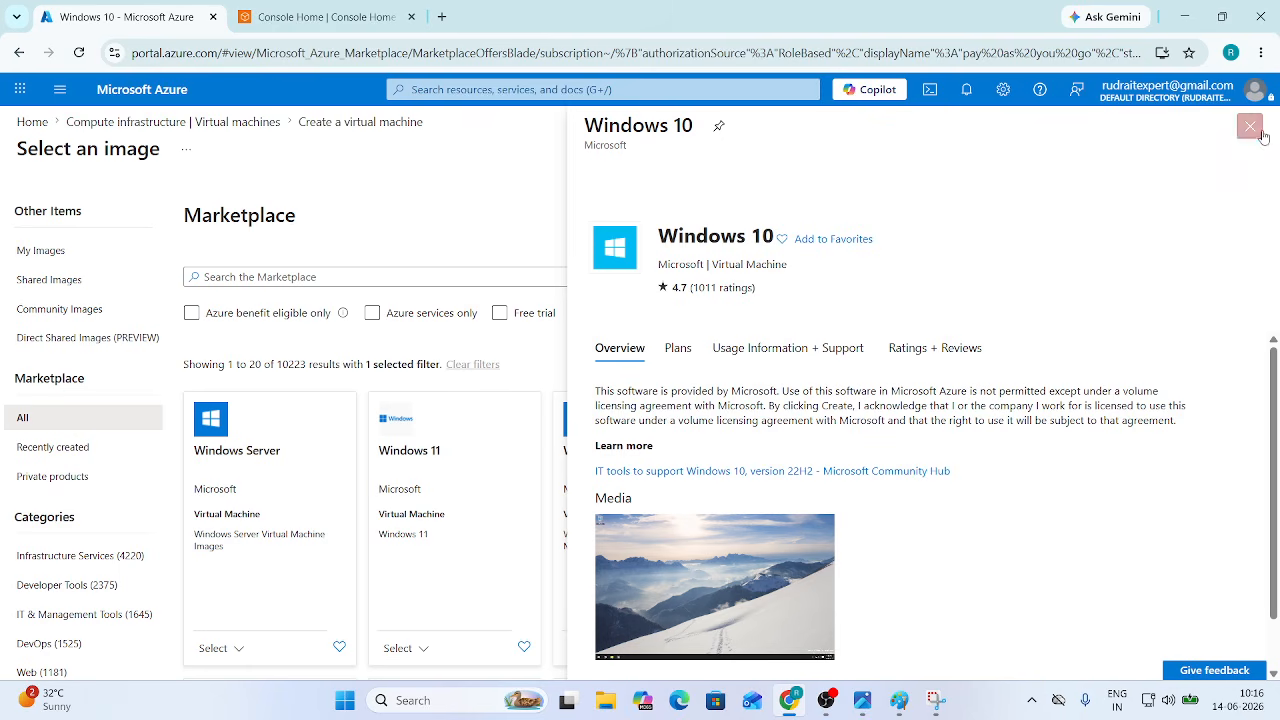
left_click(1250, 126)
left_click(790, 650)
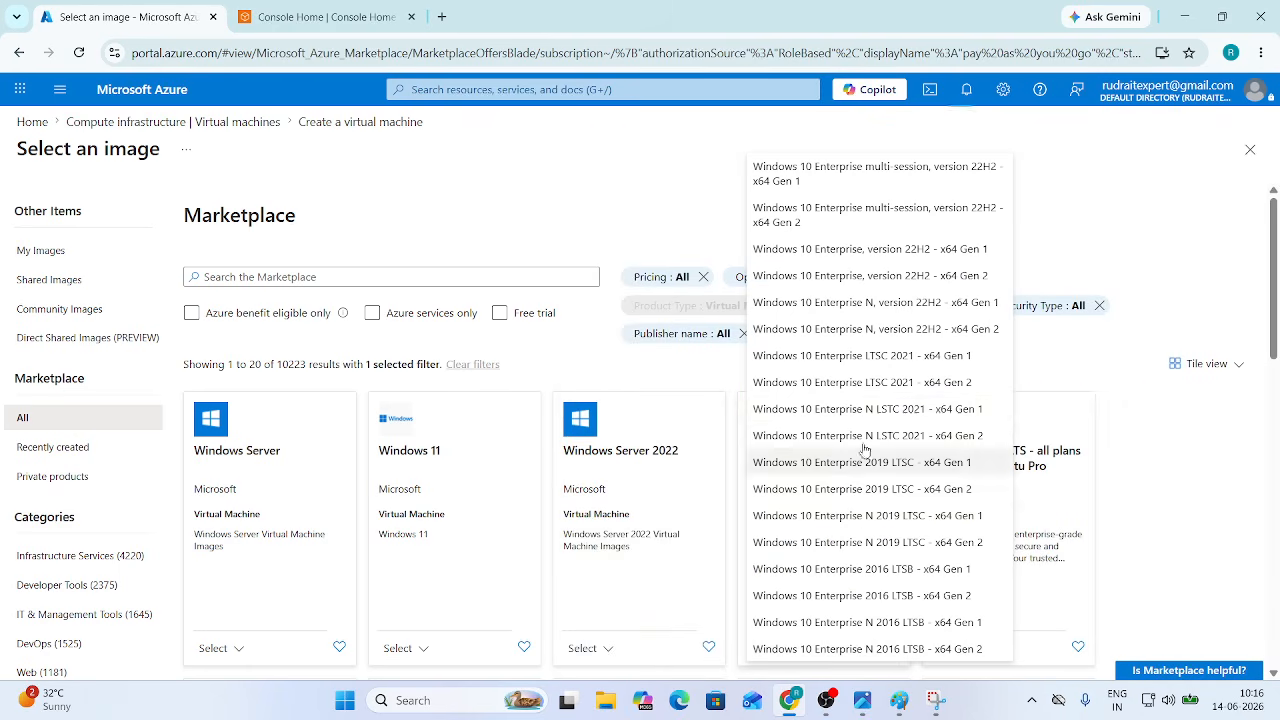
left_click(911, 265)
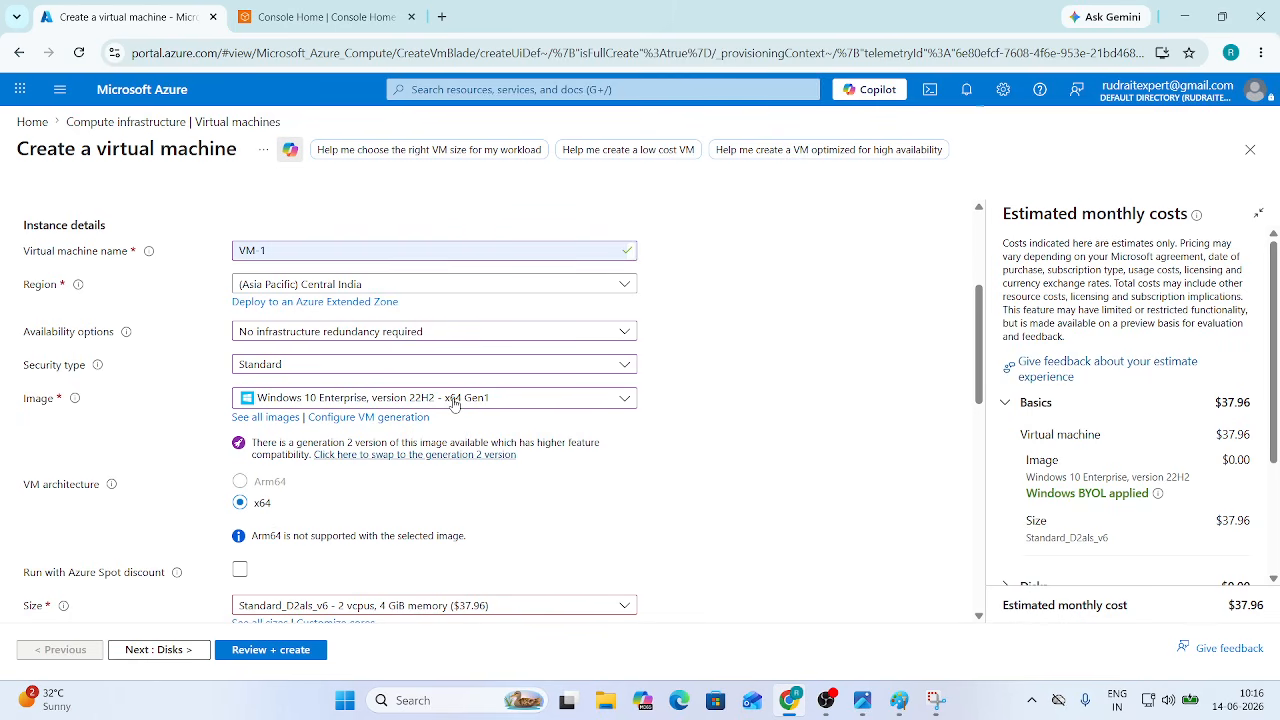
Step: Inspect the Gen 2 size mismatch error and list available images down to Windows 11 Pro
scroll(325, 500, "down", 1)
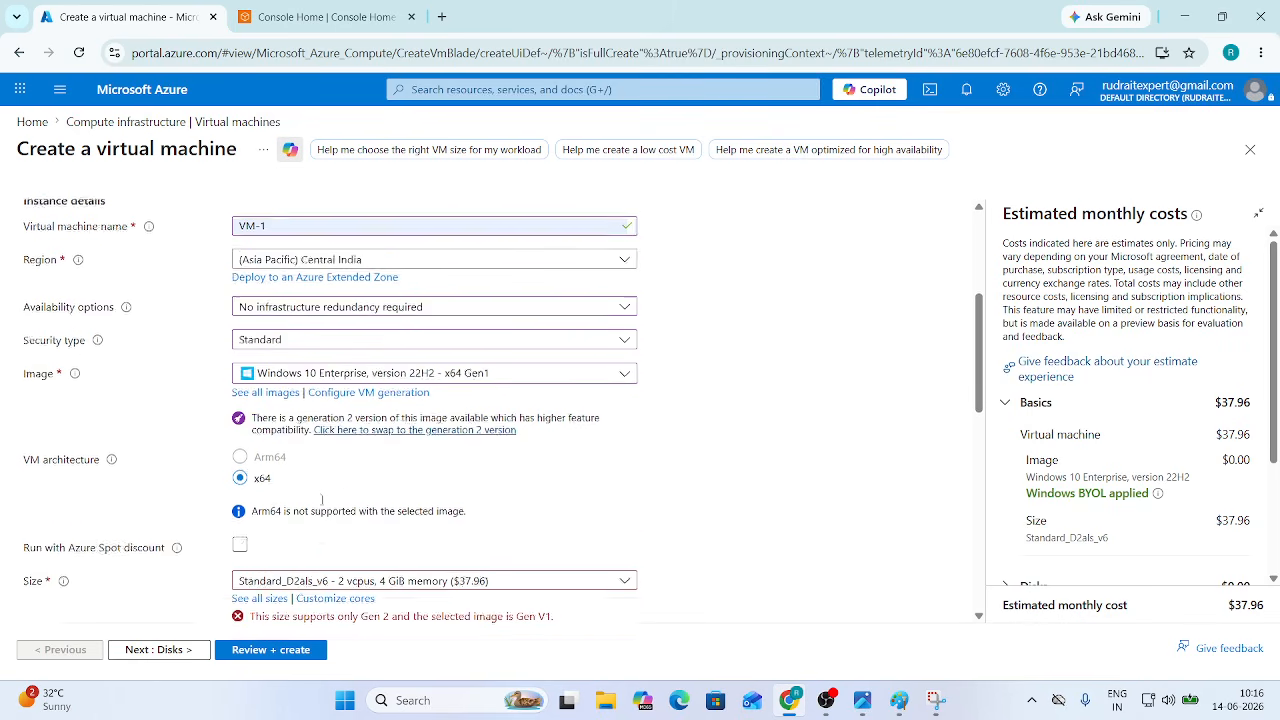
scroll(351, 473, "down", 2)
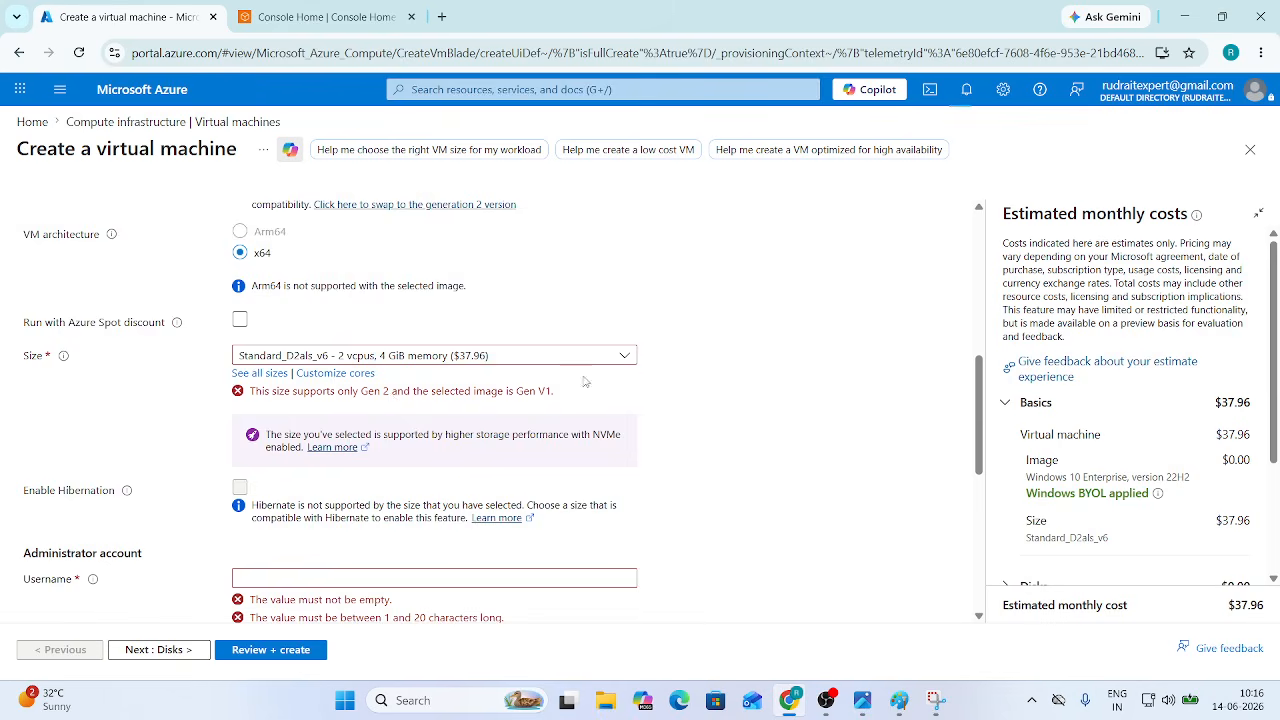
scroll(395, 398, "up", 3)
left_click(463, 400)
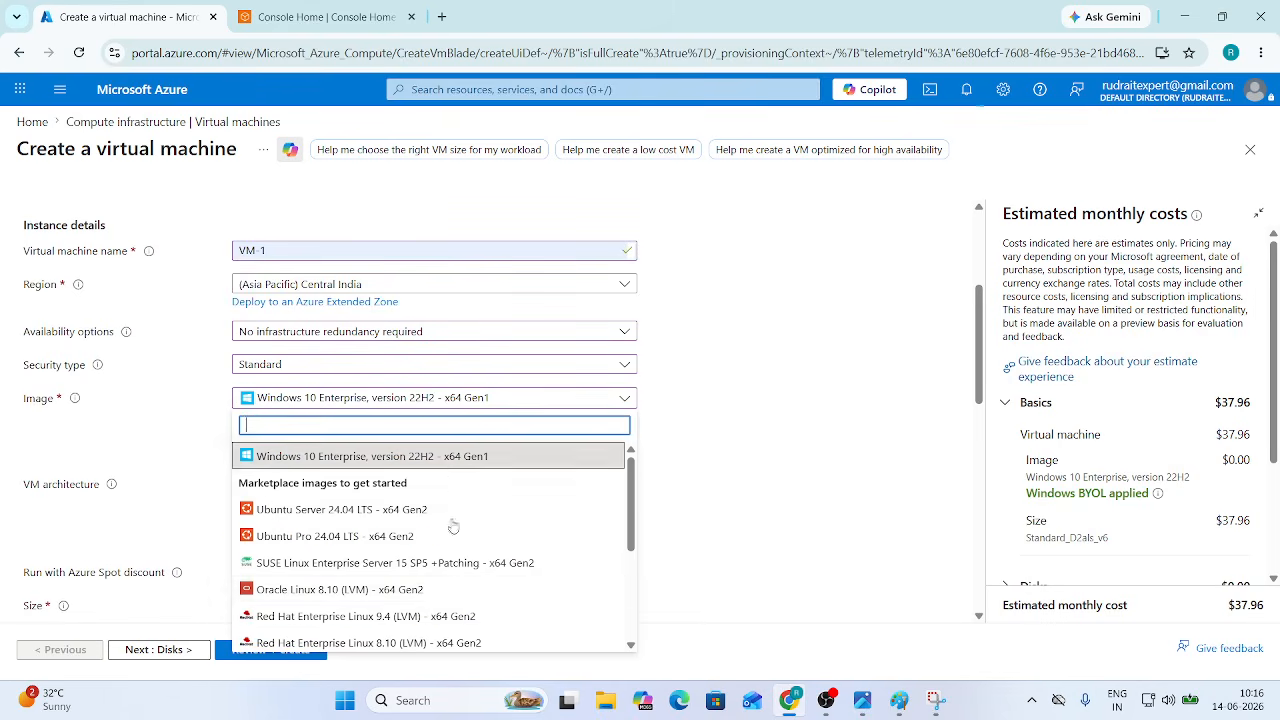
scroll(425, 560, "down", 5)
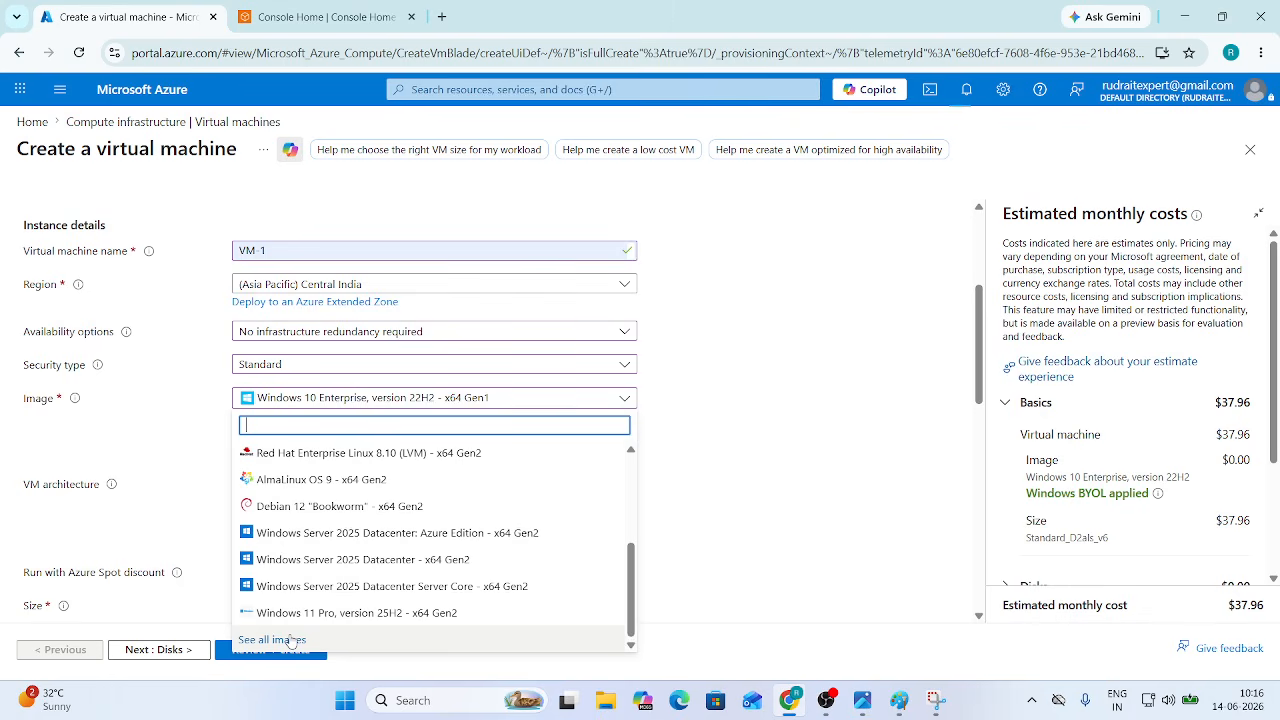
Step: Select the Windows 11 Pro, version 25H2 x64 Gen2 image, clearing the size error at $37.96
left_click(386, 613)
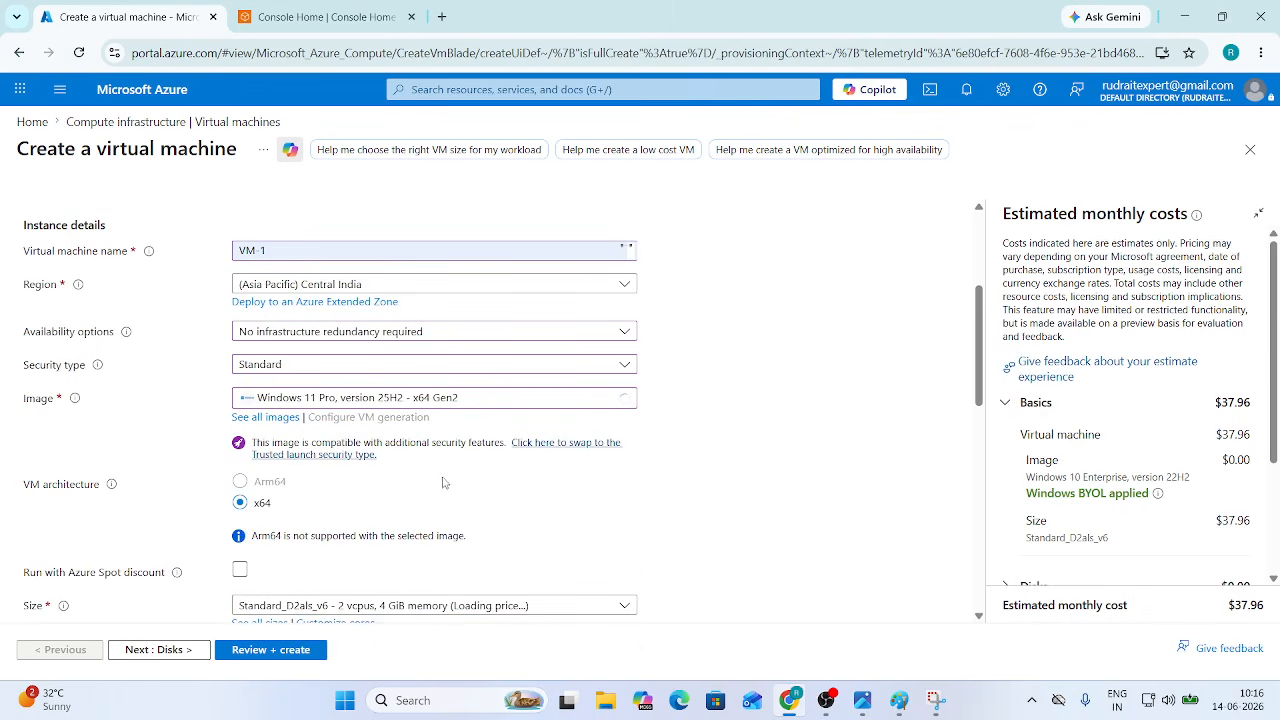
scroll(444, 487, "down", 2)
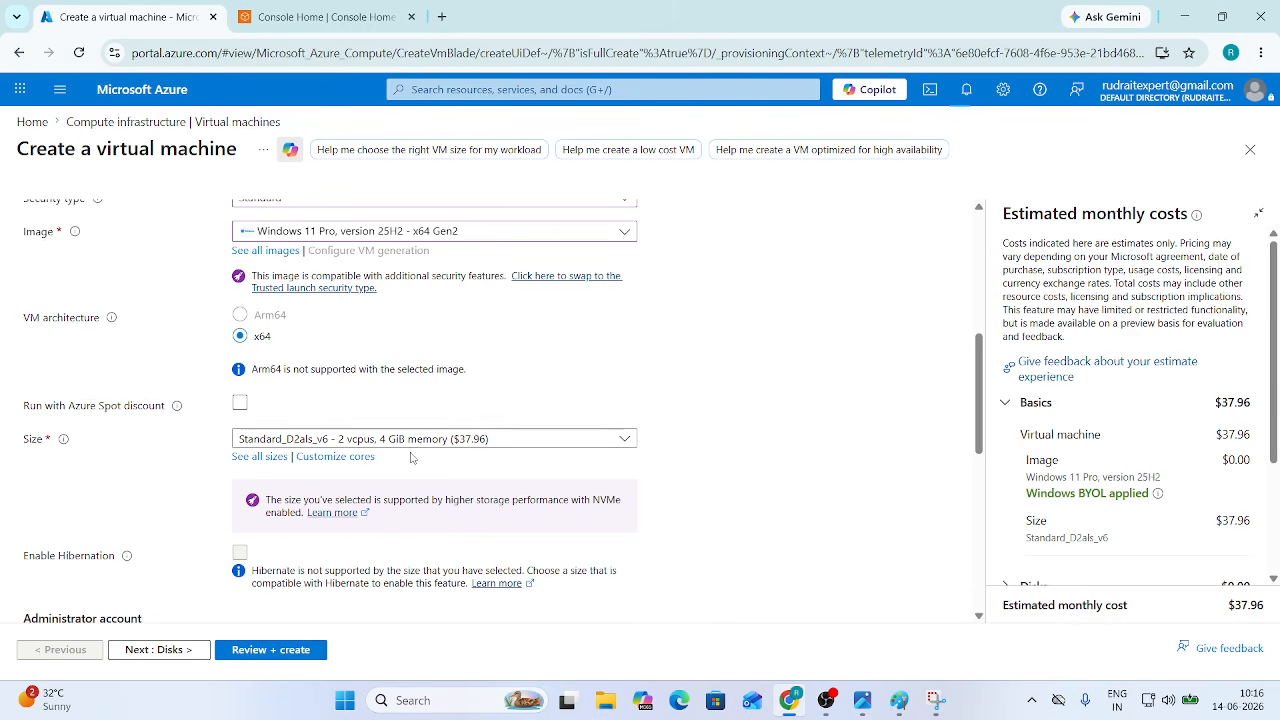
scroll(400, 555, "down", 1)
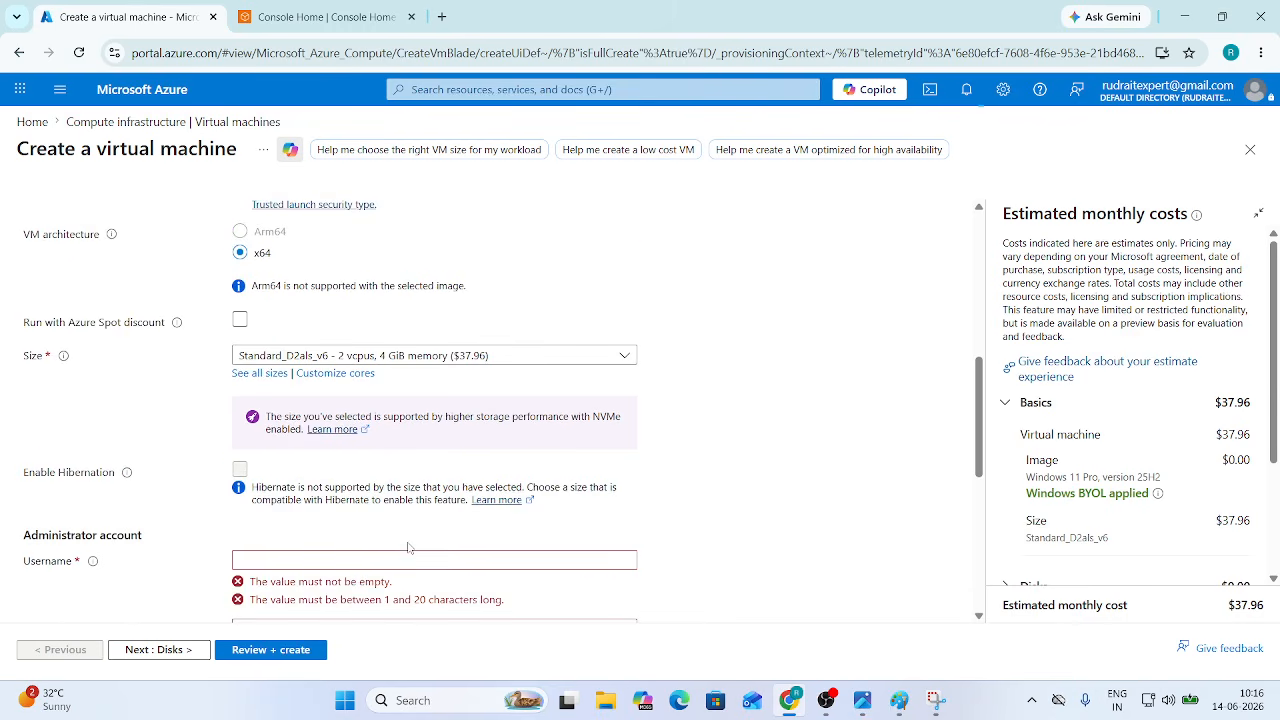
scroll(307, 481, "down", 1)
Step: Fill in the administrator username, password and password confirmation for VM-1
left_click(307, 478)
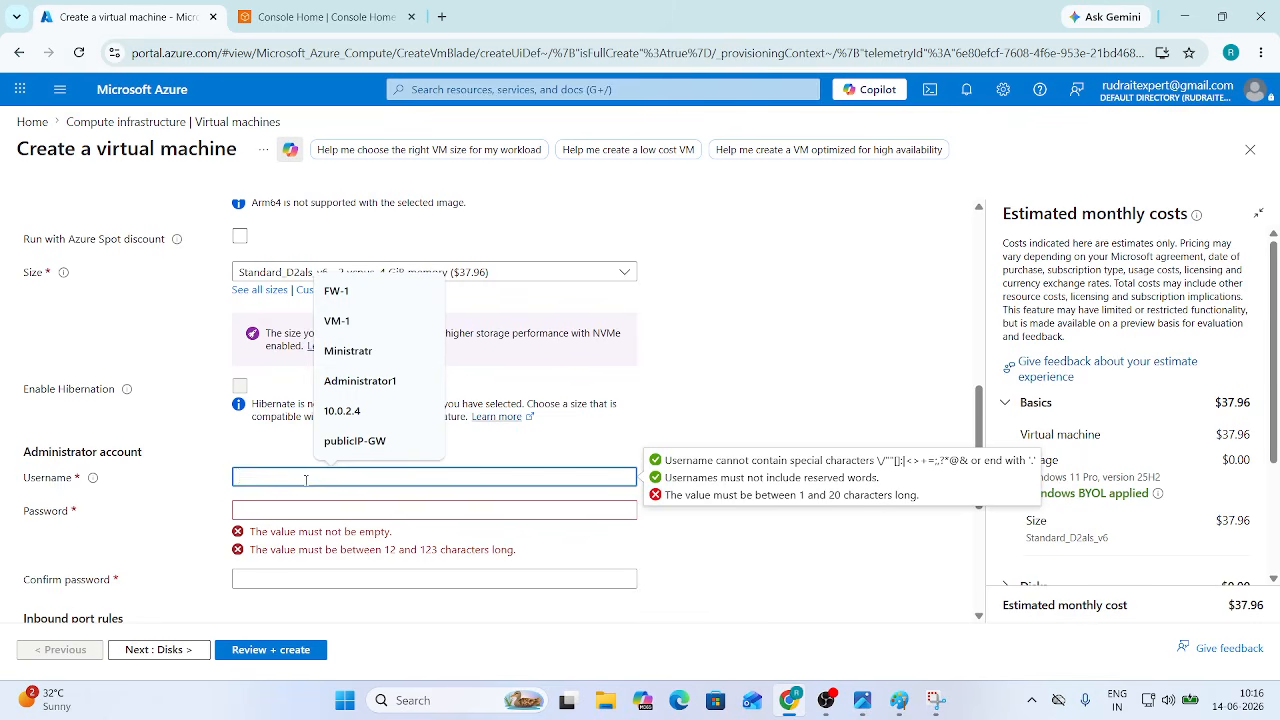
left_click(406, 396)
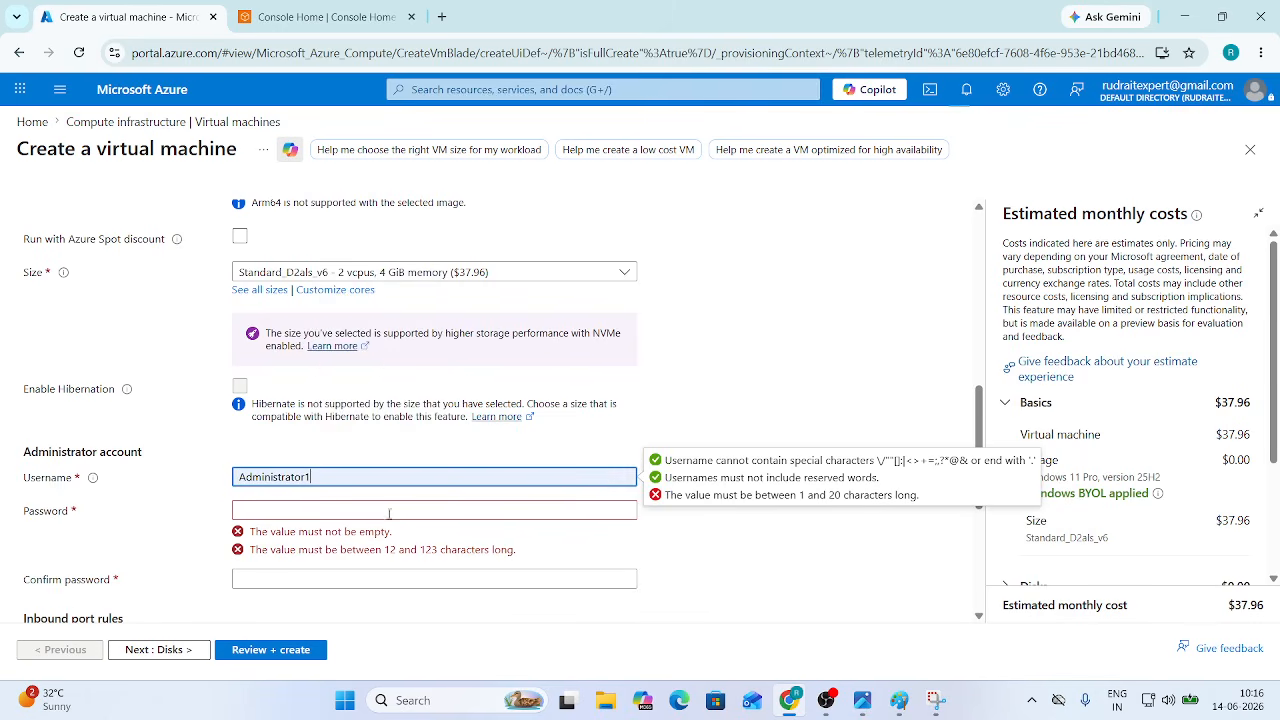
scroll(366, 543, "down", 3)
left_click(307, 263)
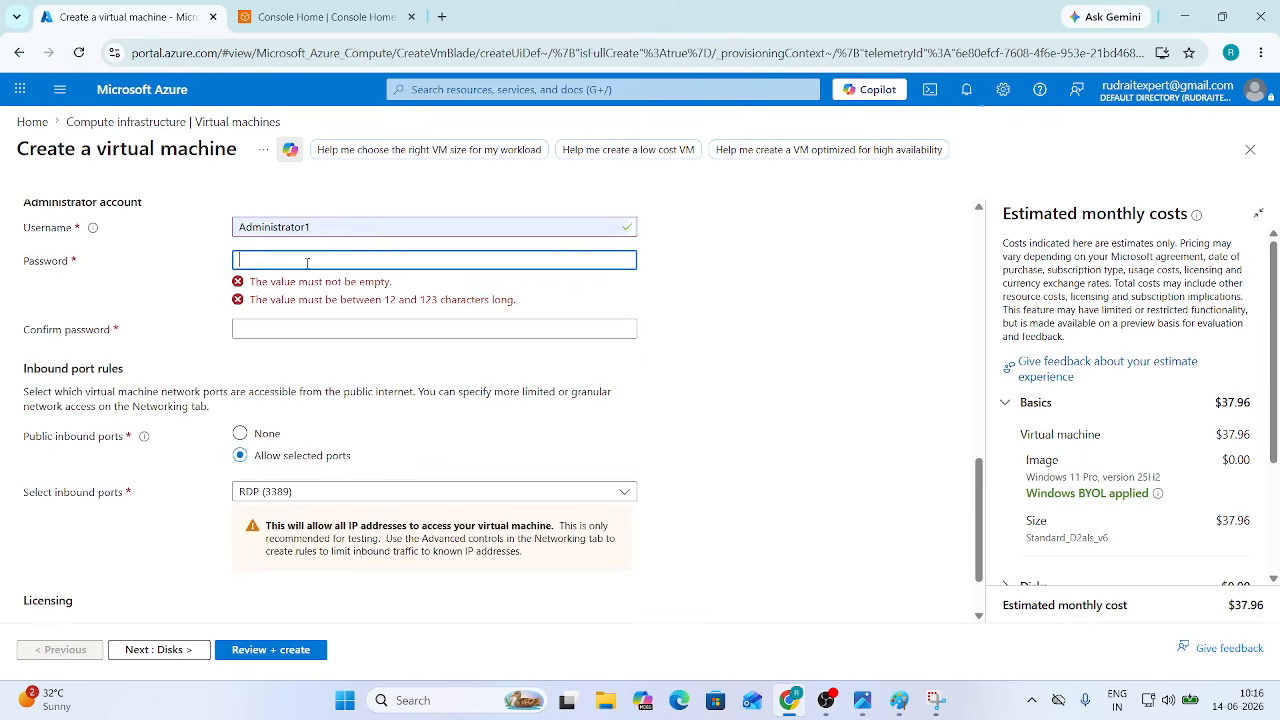
type("P")
key("Tab")
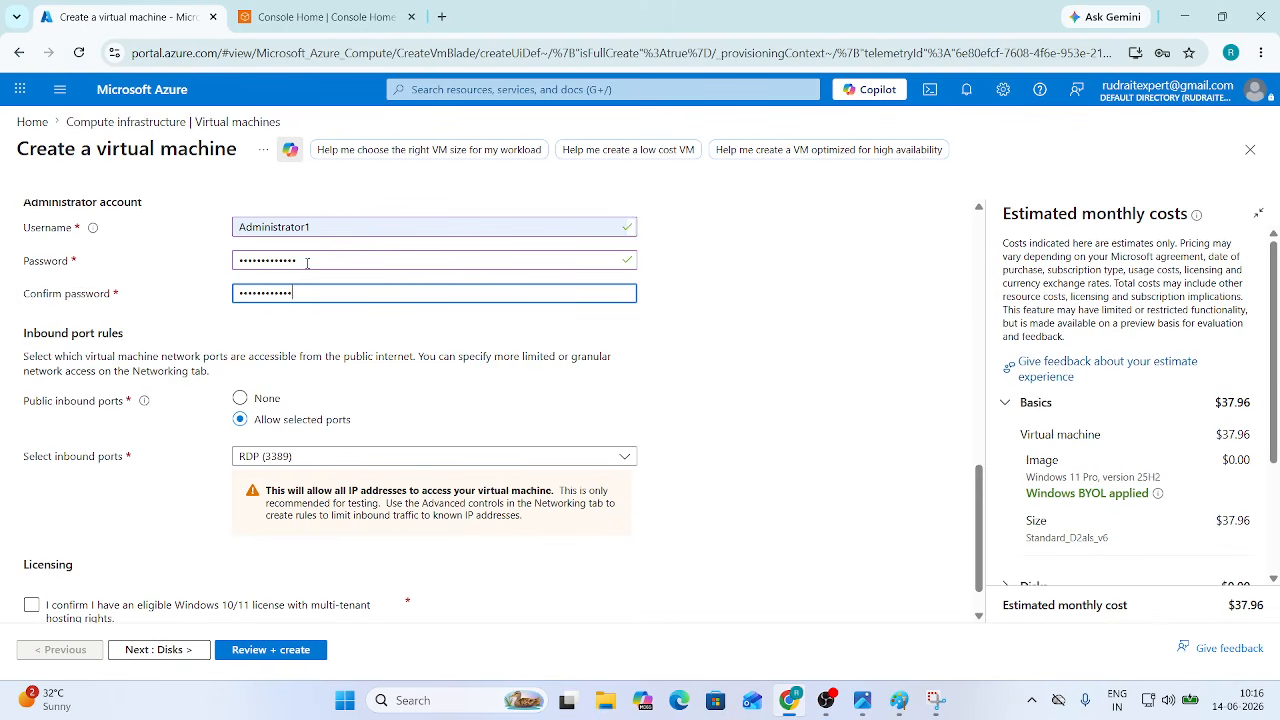
scroll(358, 350, "down", 1)
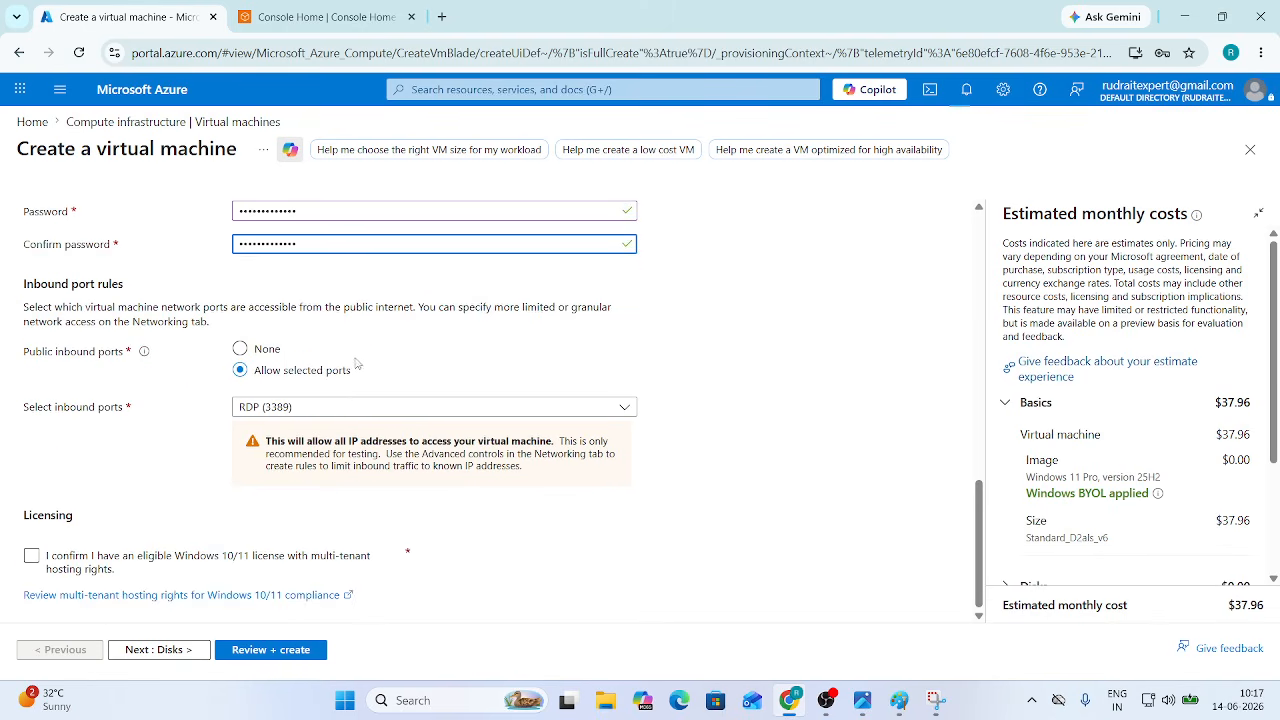
Step: Allow HTTP (80) and HTTPS (443) inbound ports and confirm eligible Windows licensing
left_click(325, 410)
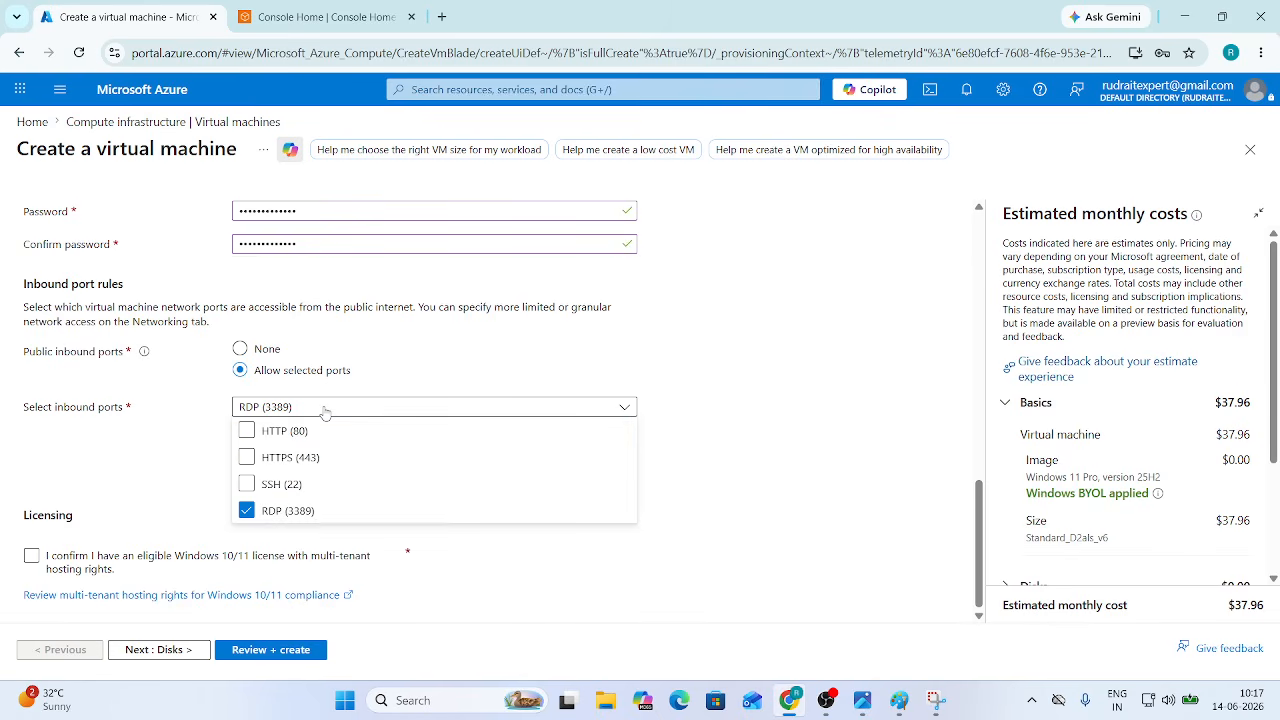
left_click(277, 434)
left_click(277, 458)
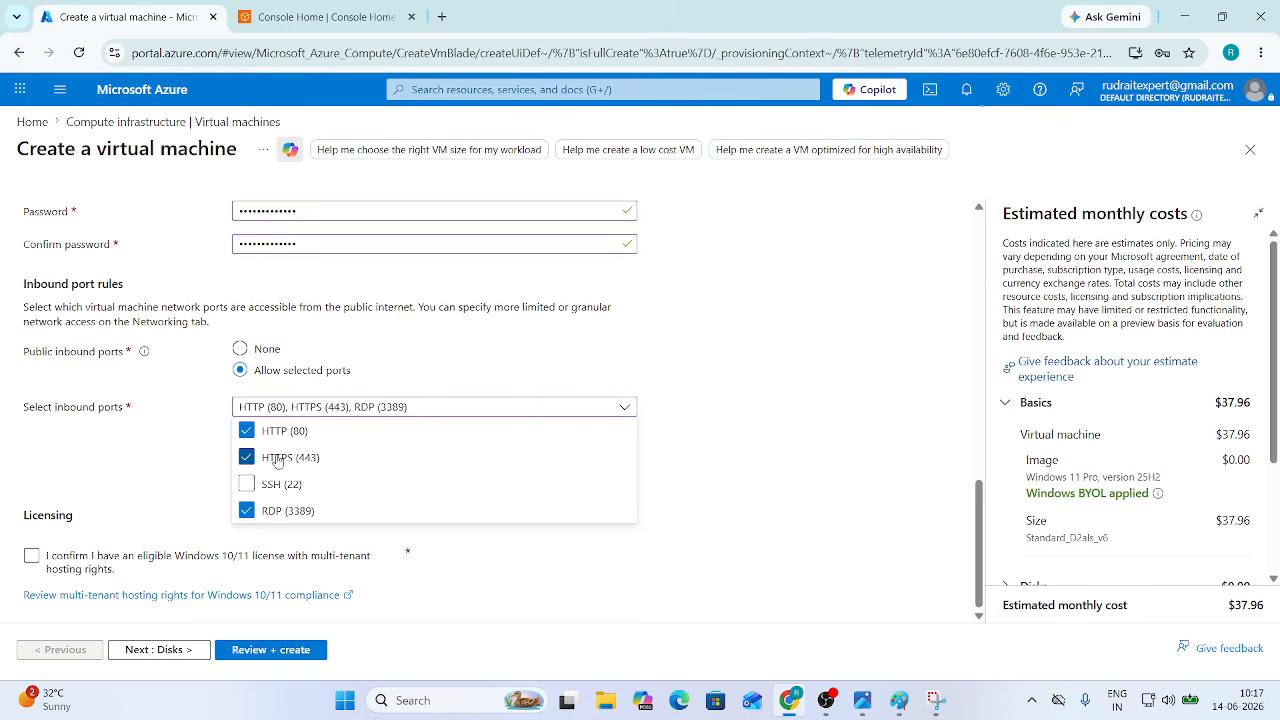
left_click(690, 522)
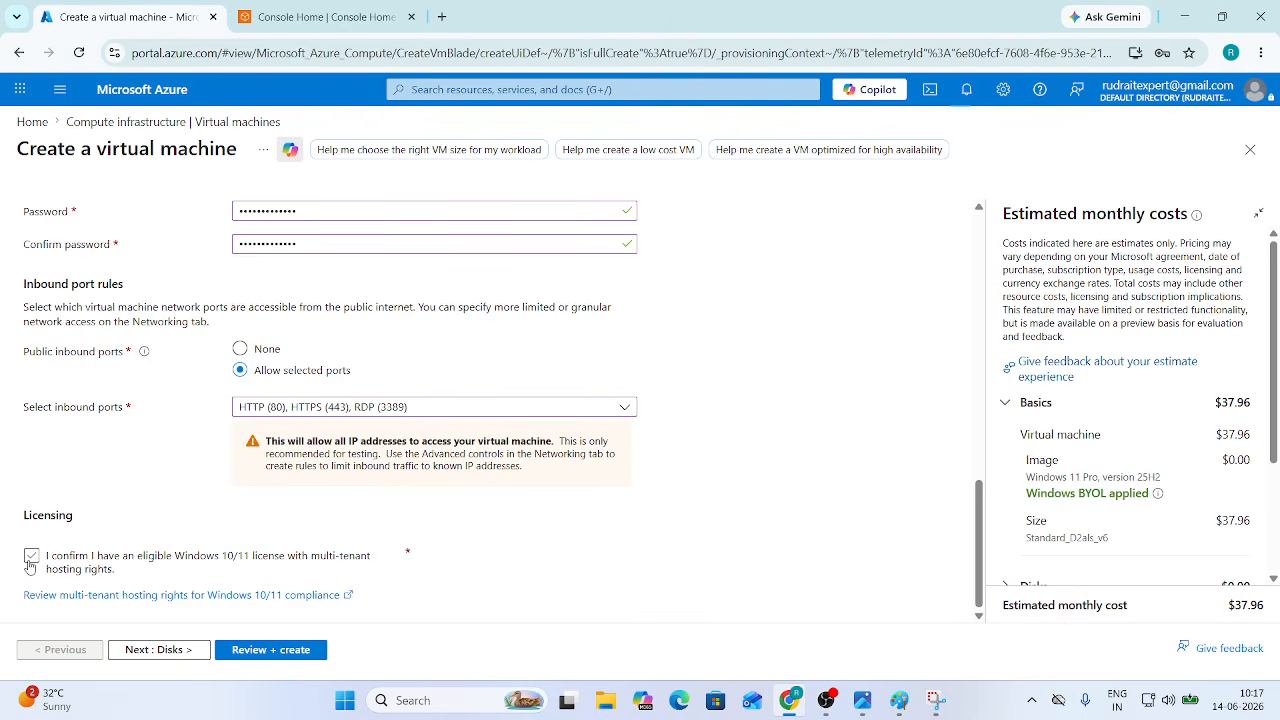
left_click(31, 558)
left_click(192, 649)
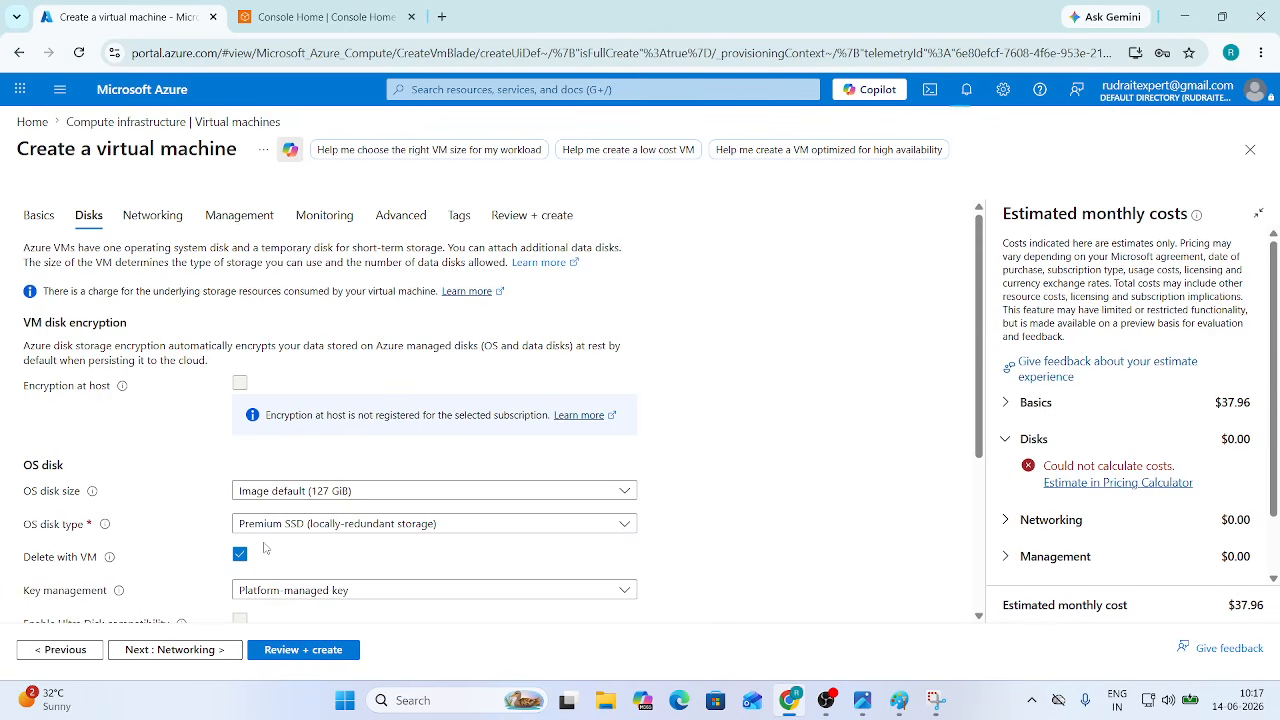
Step: Set the OS disk to Standard SSD (locally-redundant storage) and proceed to Networking
left_click(297, 530)
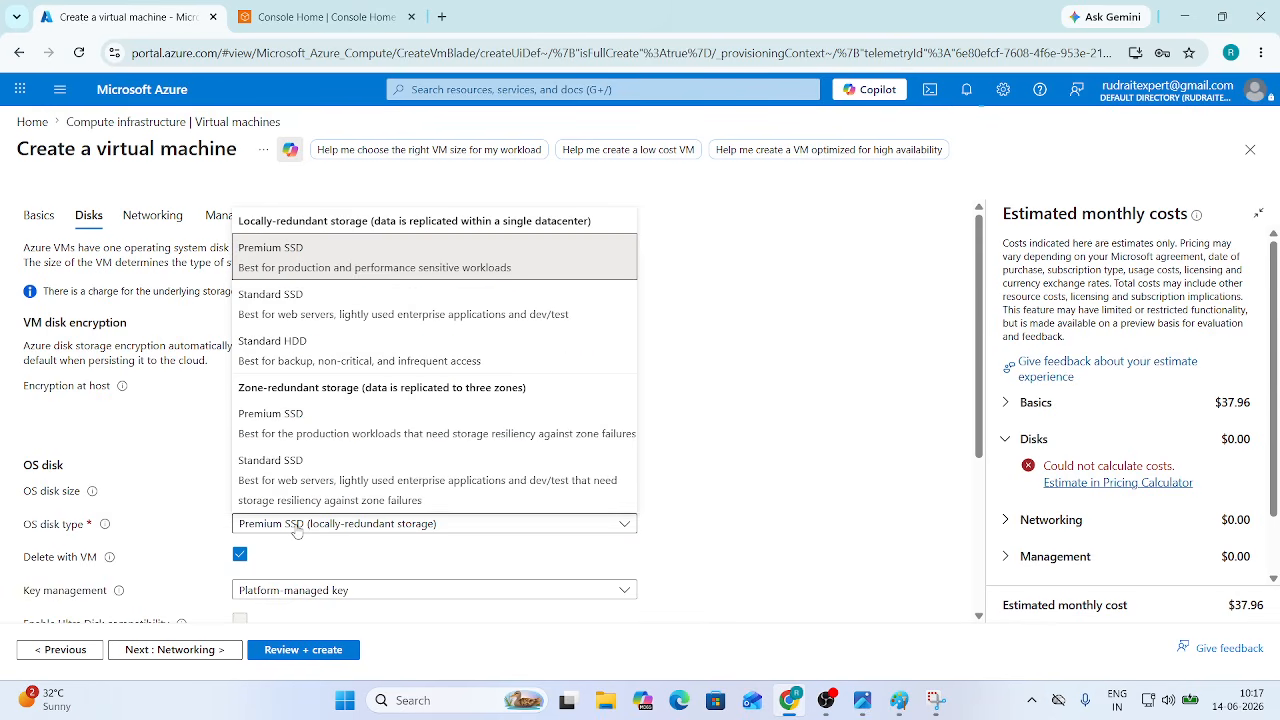
left_click(250, 310)
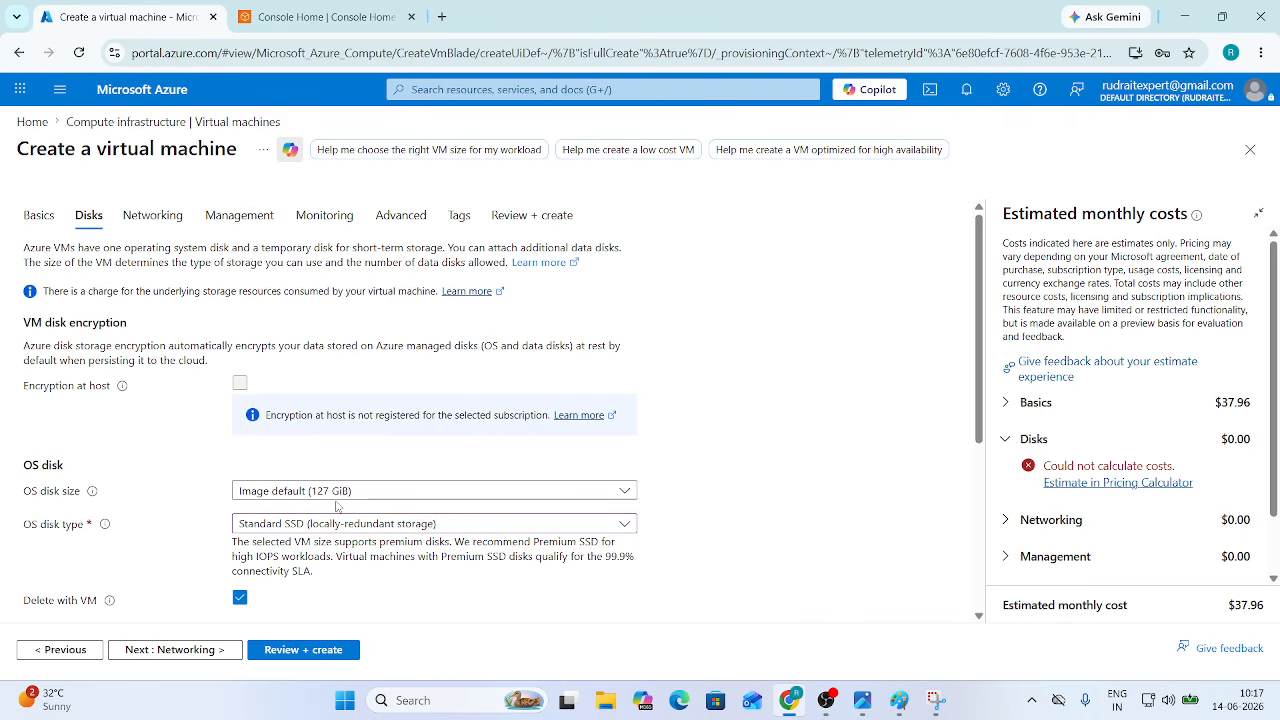
left_click(178, 649)
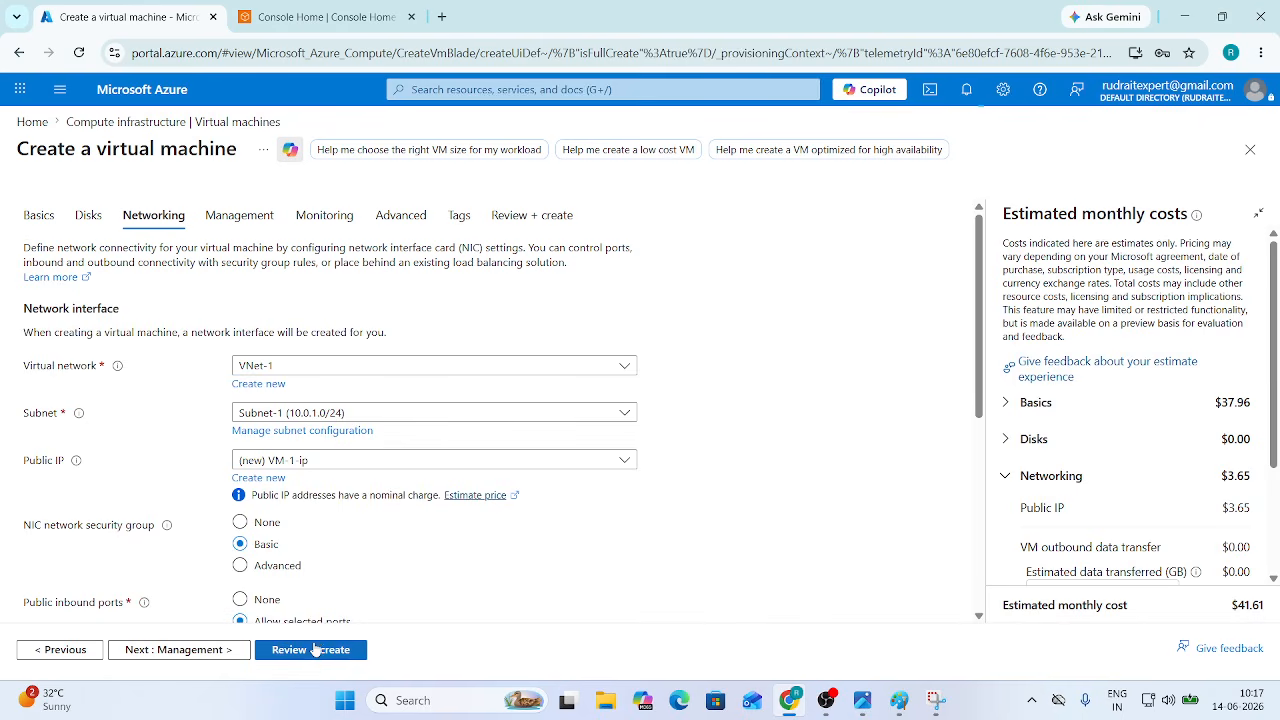
Step: Validate VM-1, submit its deployment to MY-RG, and check progress in notifications
left_click(316, 650)
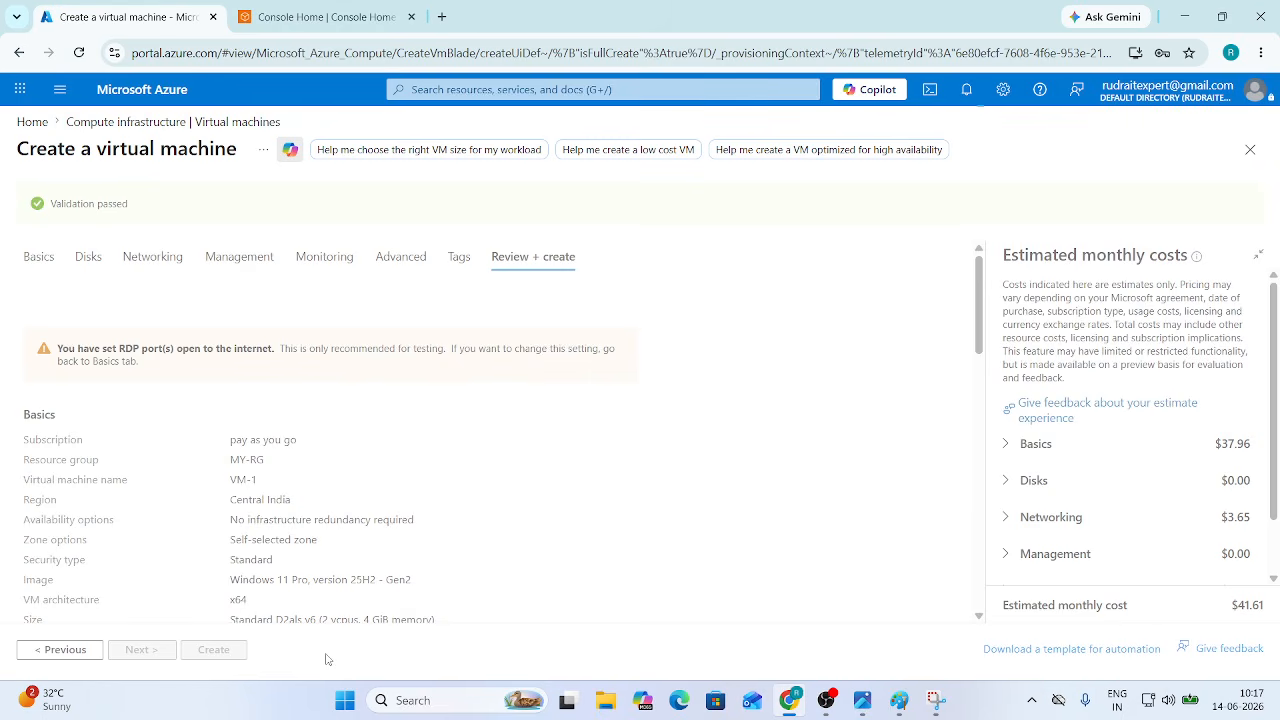
left_click(226, 650)
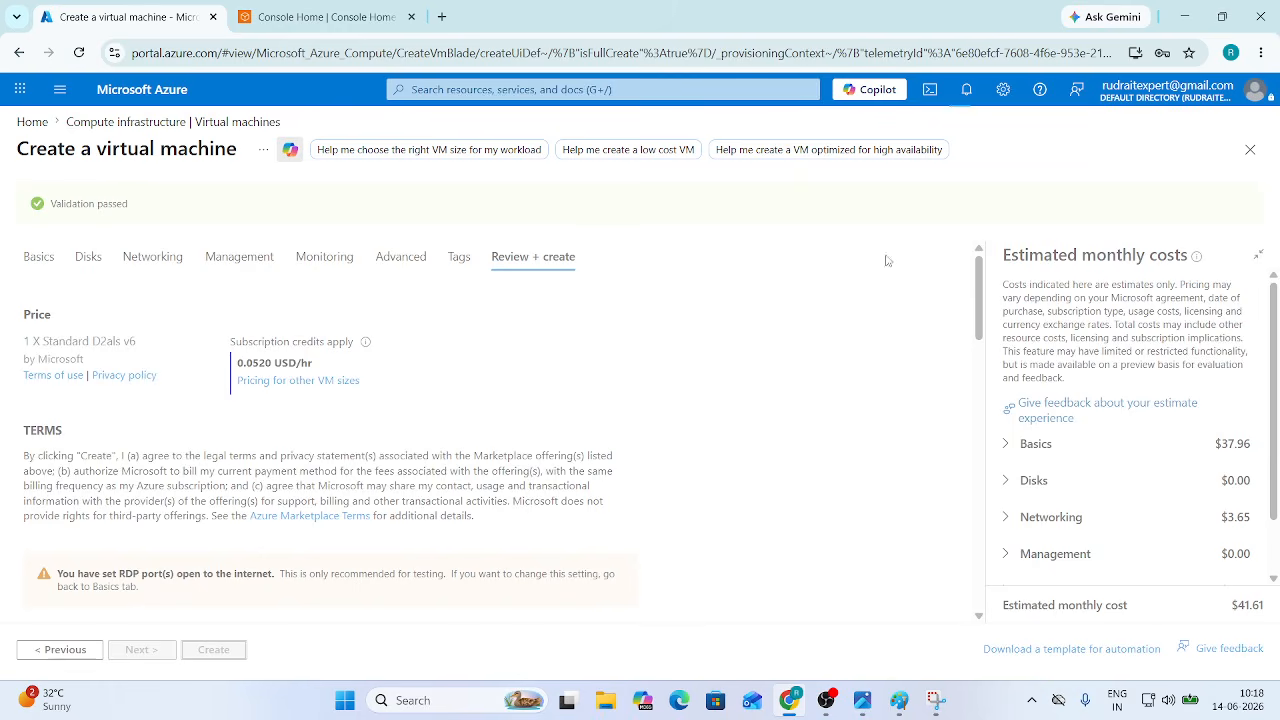
left_click(968, 91)
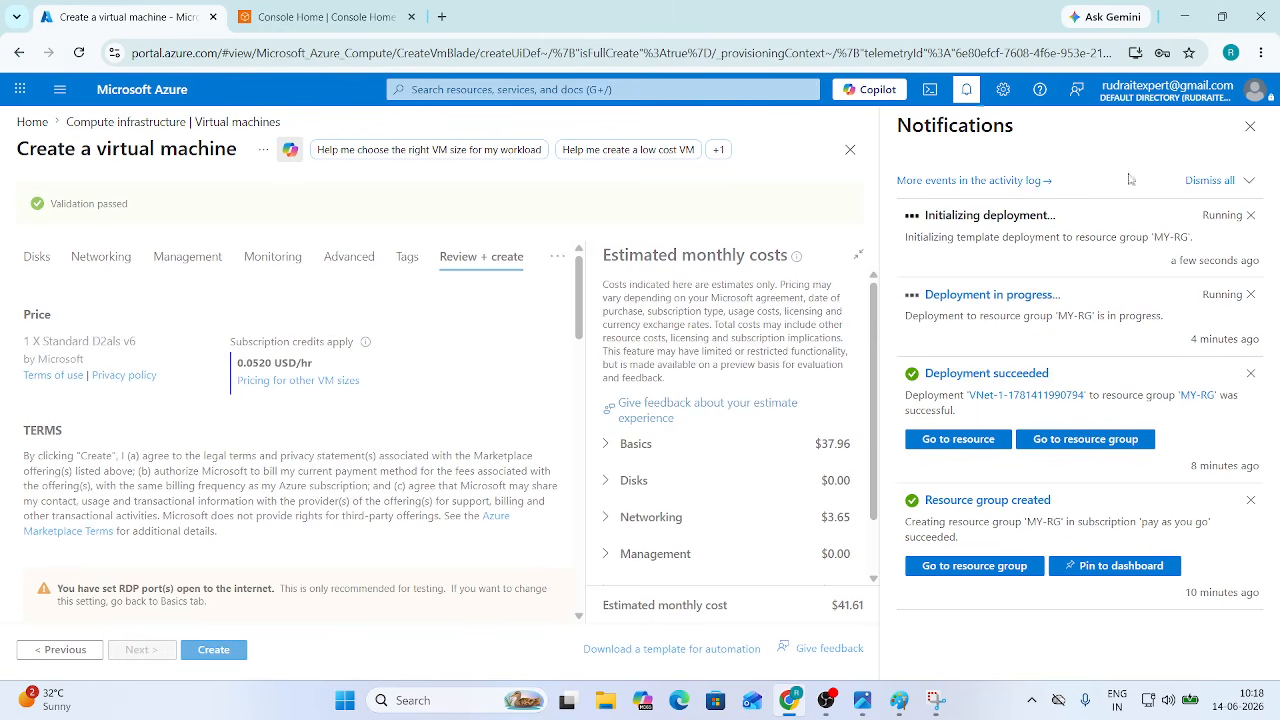
Step: Close the notifications panel to view VM-1's deployment overview
left_click(1250, 126)
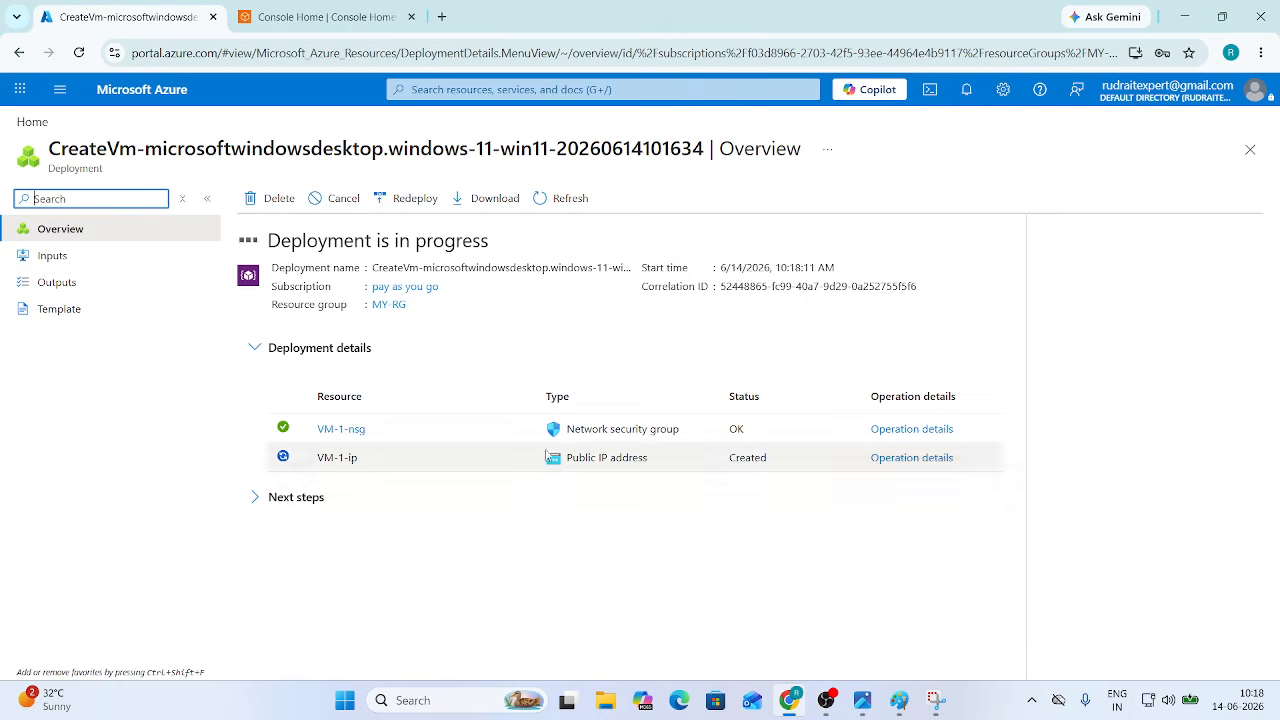
Step: Flip between the AWS and Azure tabs, check VM deployment status, then bring the Paint VPN diagram forward
left_click(160, 95)
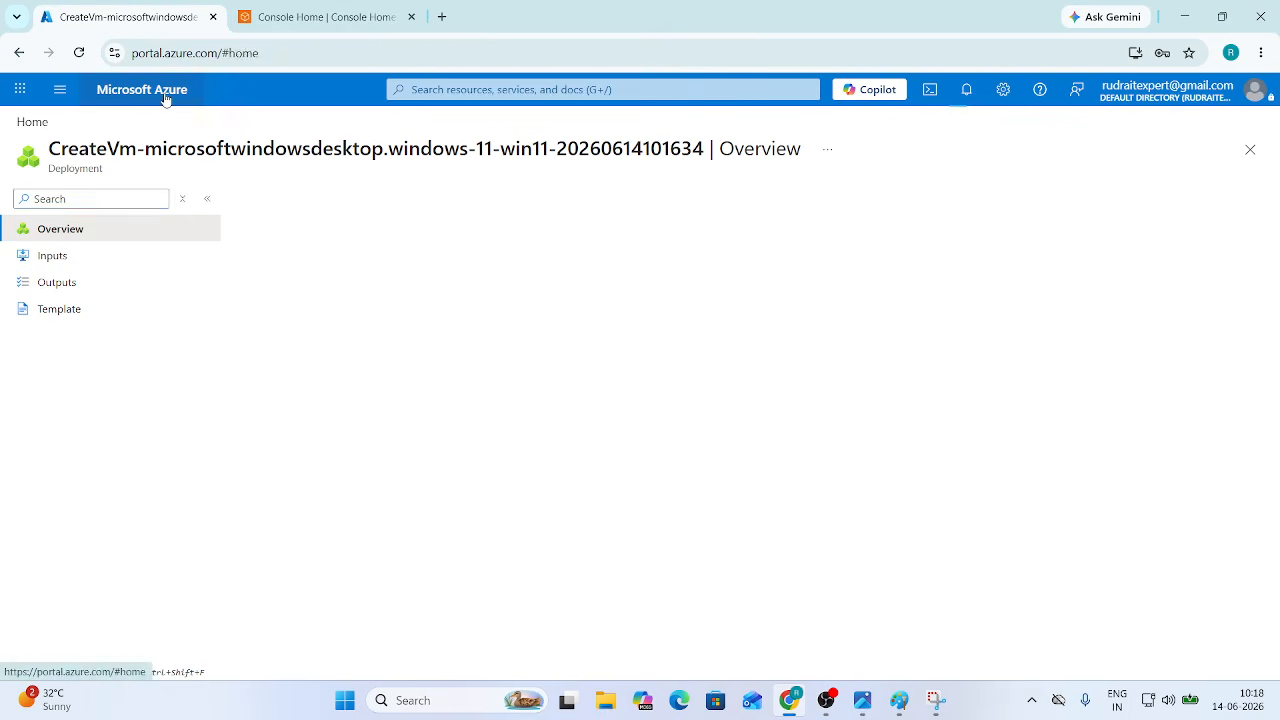
left_click(300, 17)
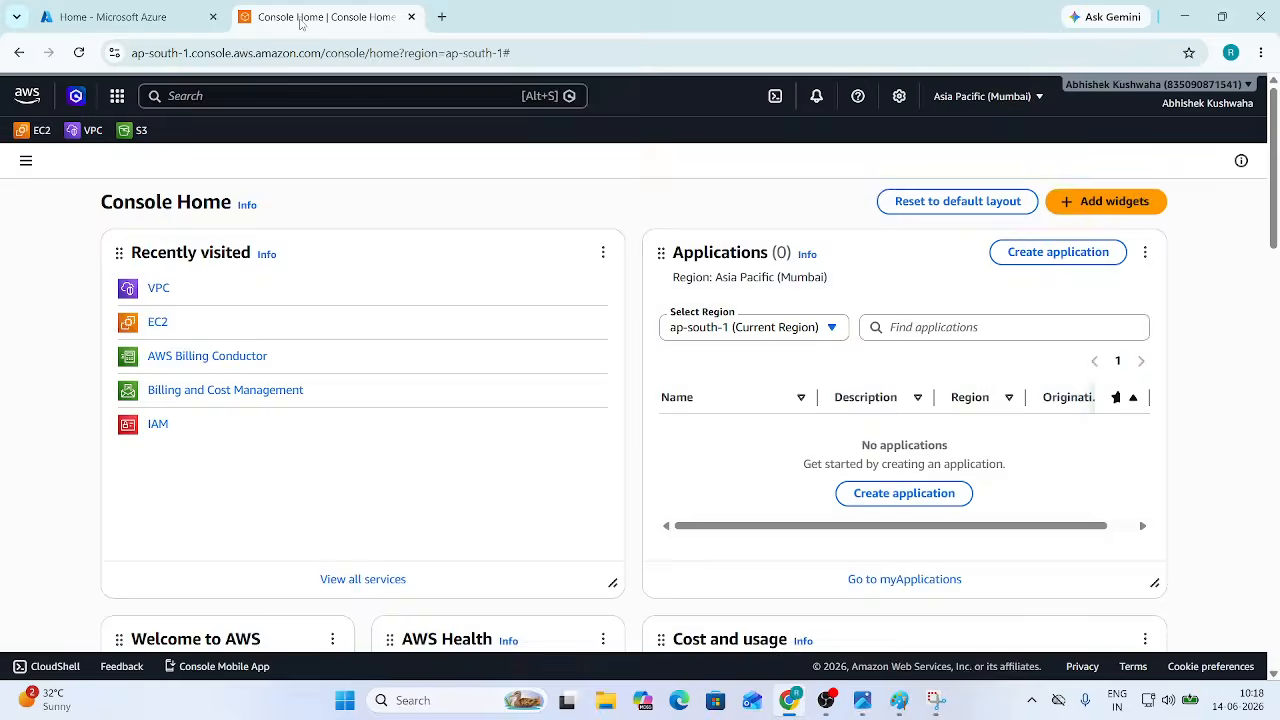
left_click(170, 17)
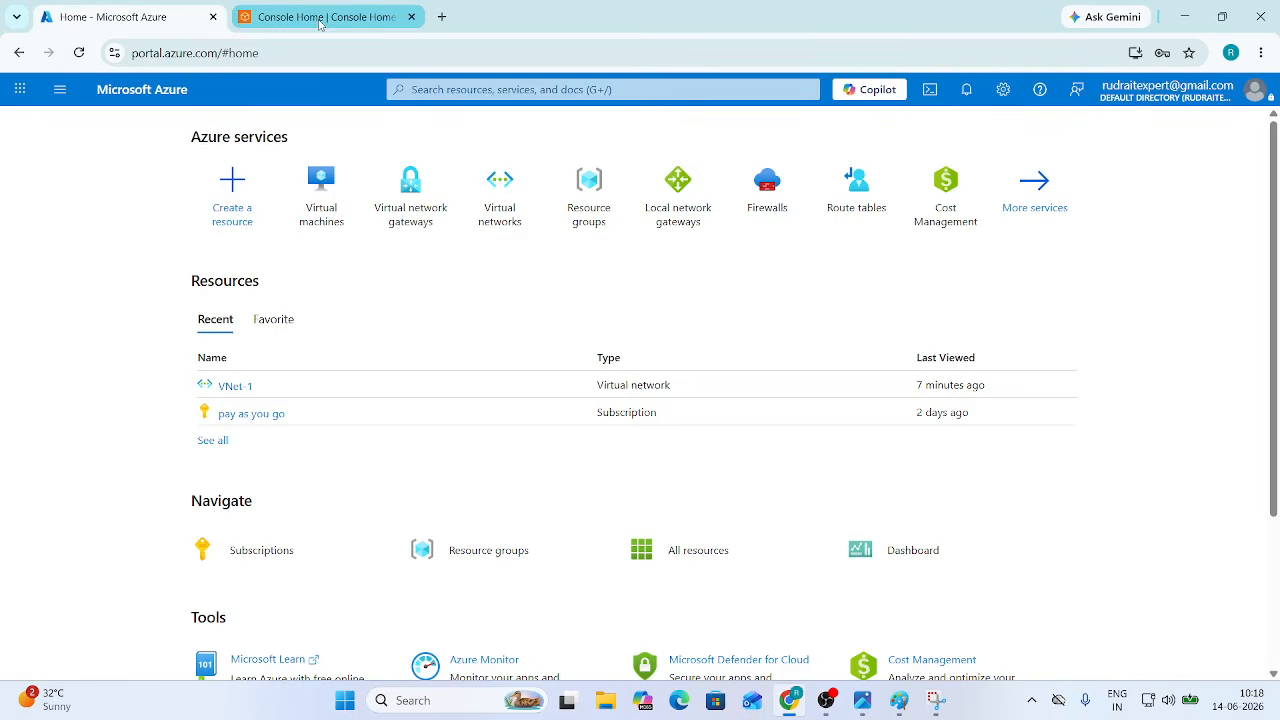
left_click(320, 20)
left_click(180, 20)
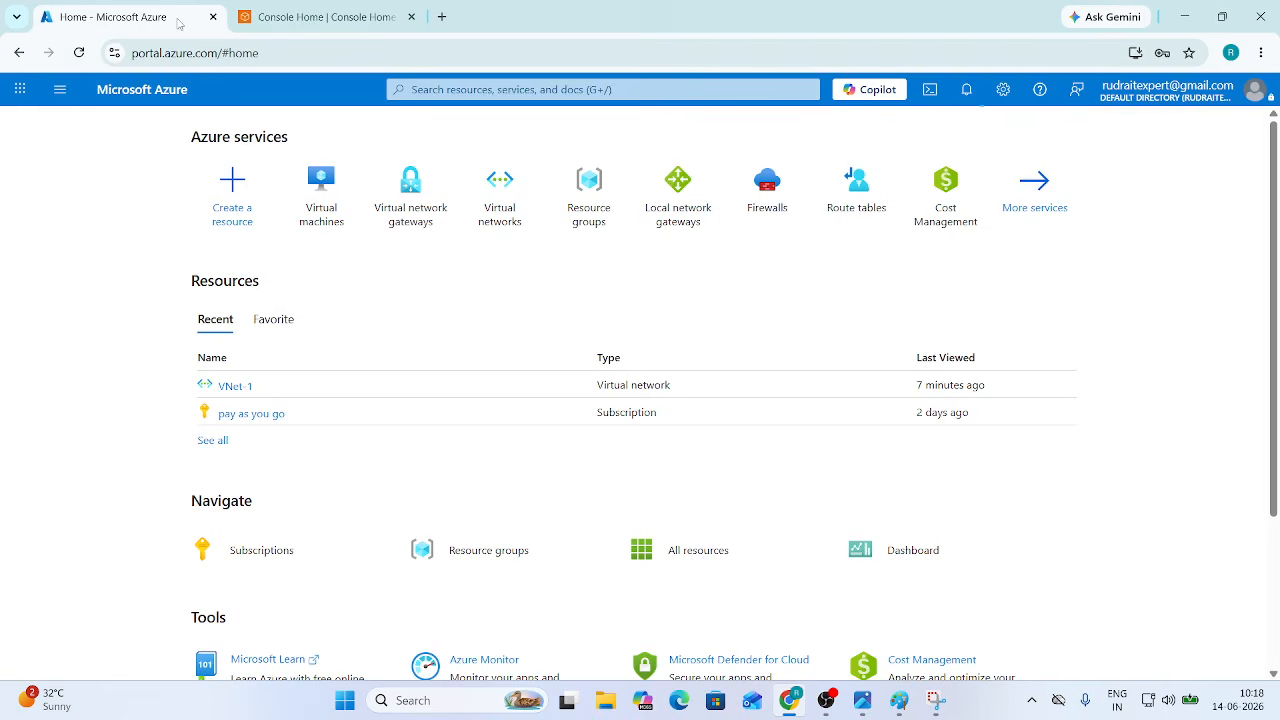
left_click(300, 20)
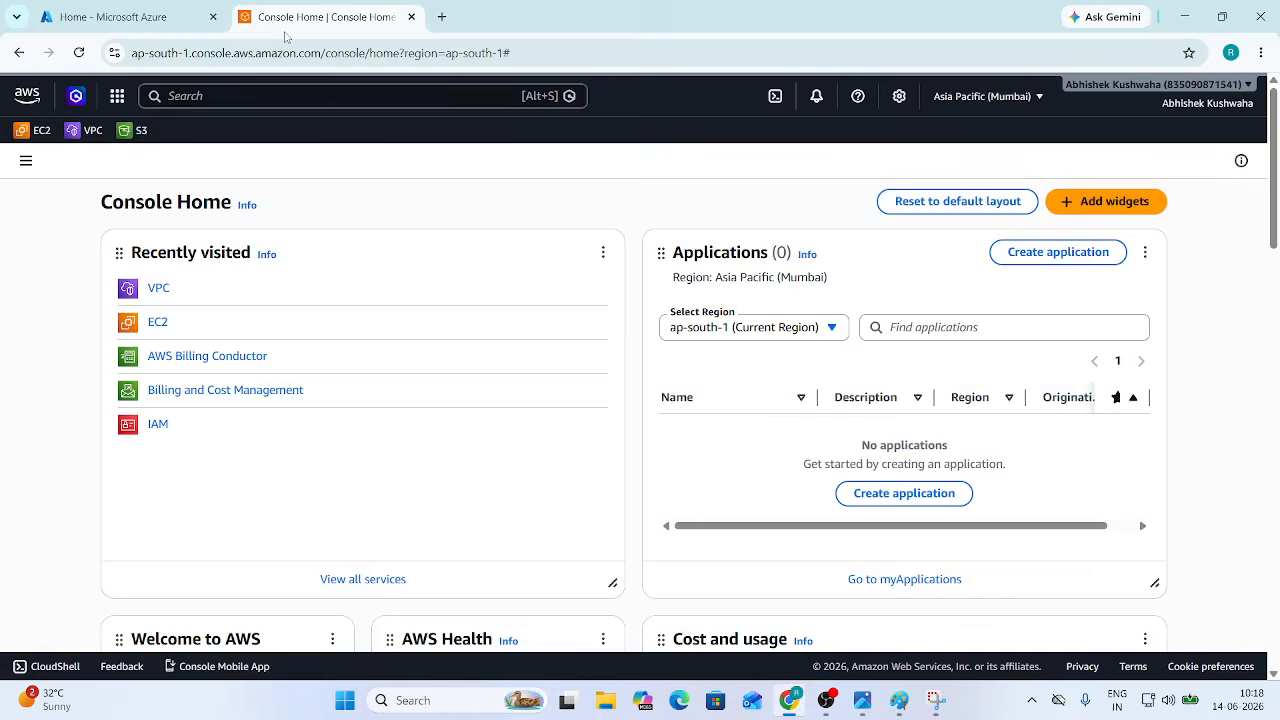
left_click(128, 22)
left_click(965, 90)
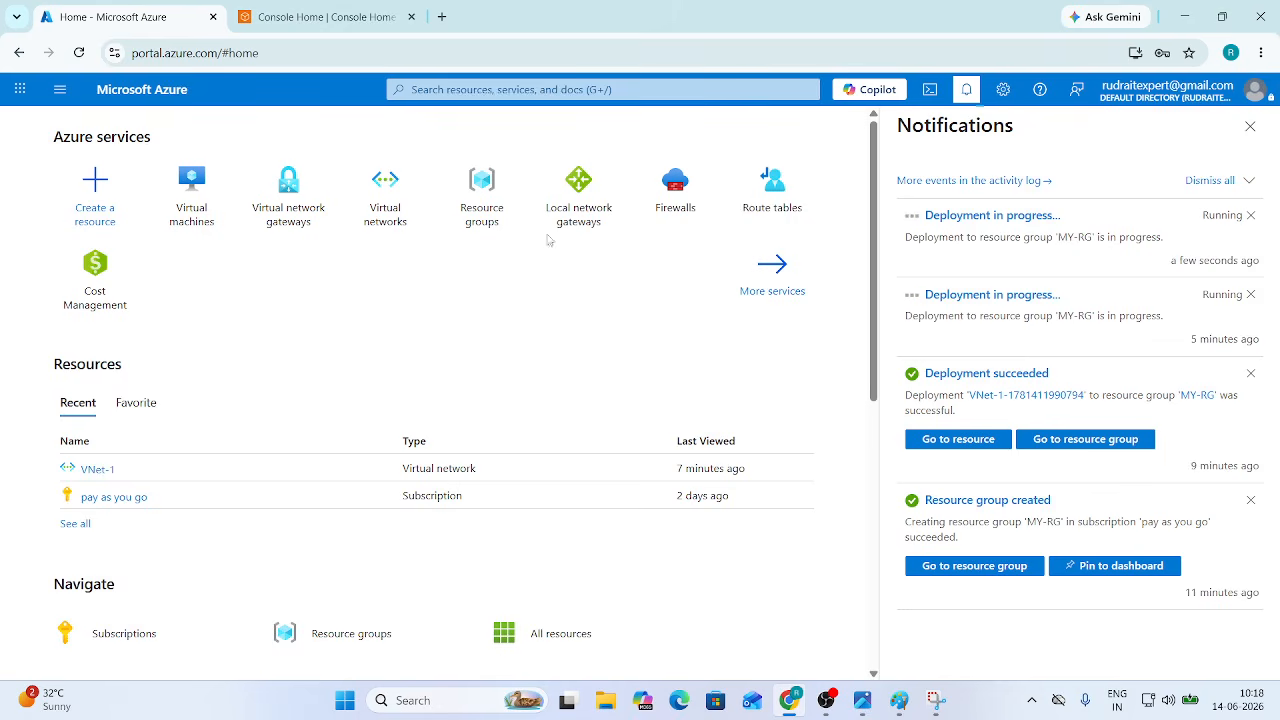
left_click(320, 17)
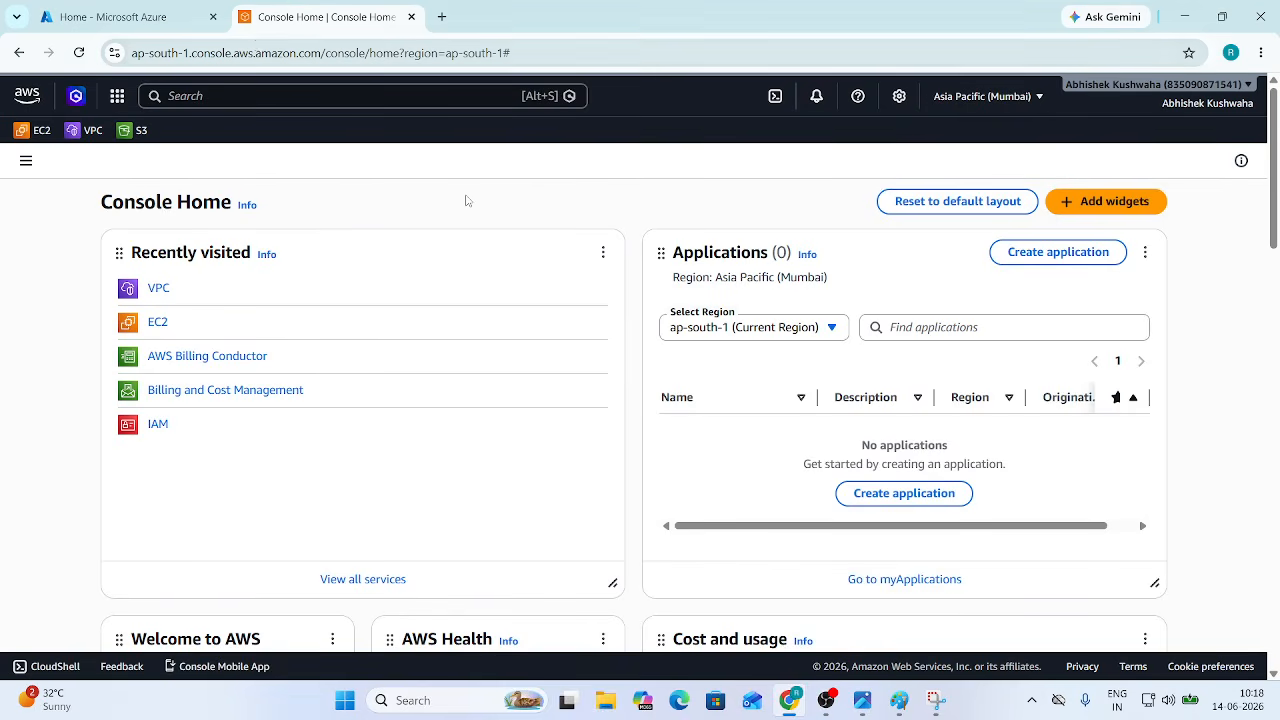
left_click(897, 704)
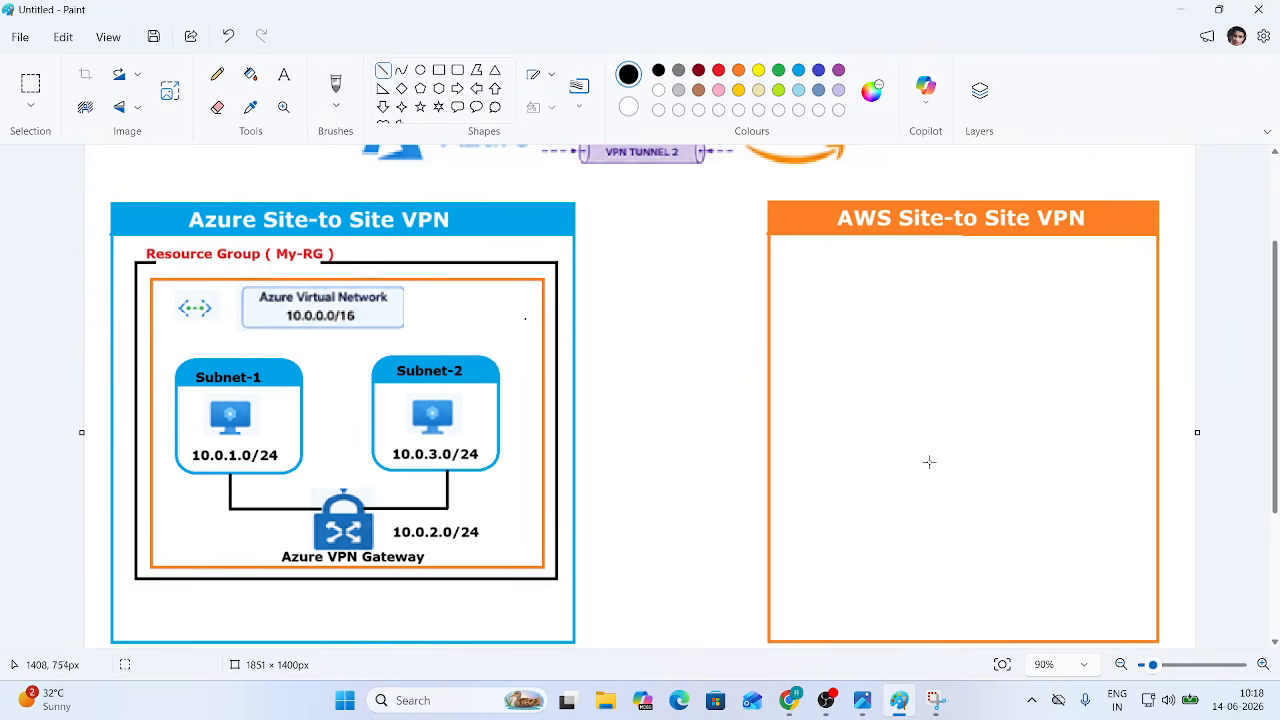
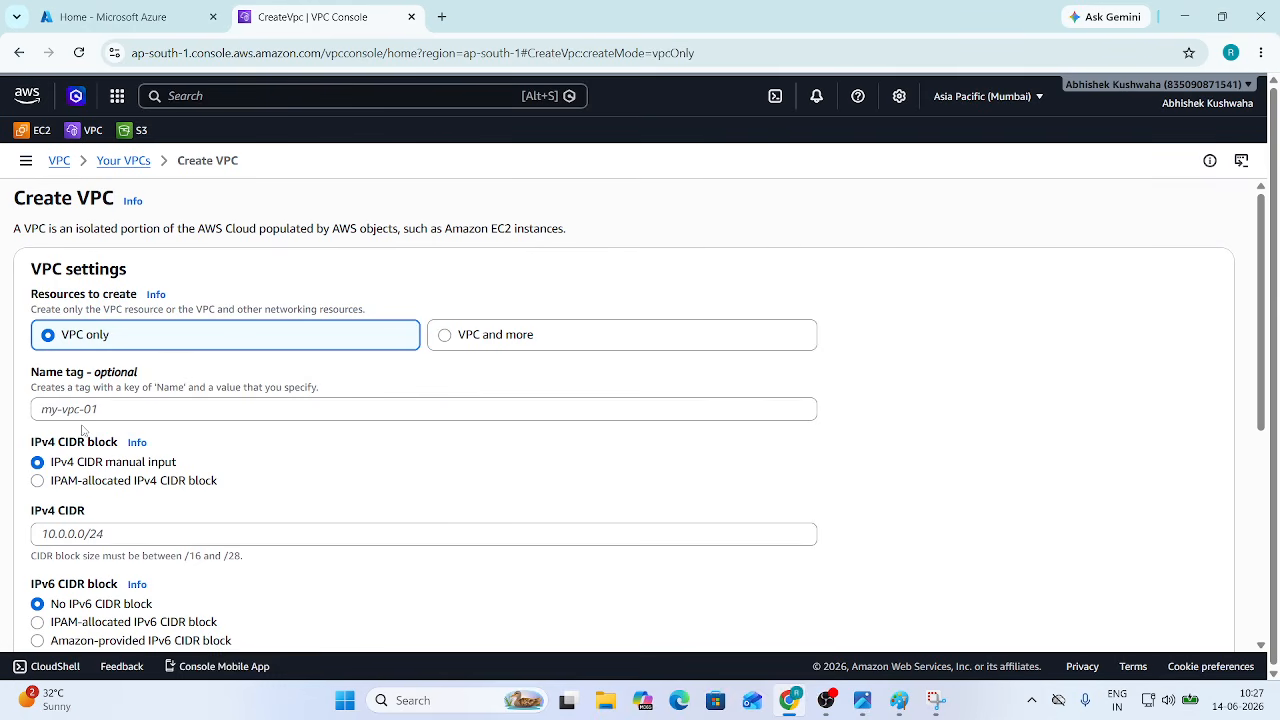
Step: Enter My-VPC-01 as the new VPC's name tag, fixing the capitalisation
left_click(92, 412)
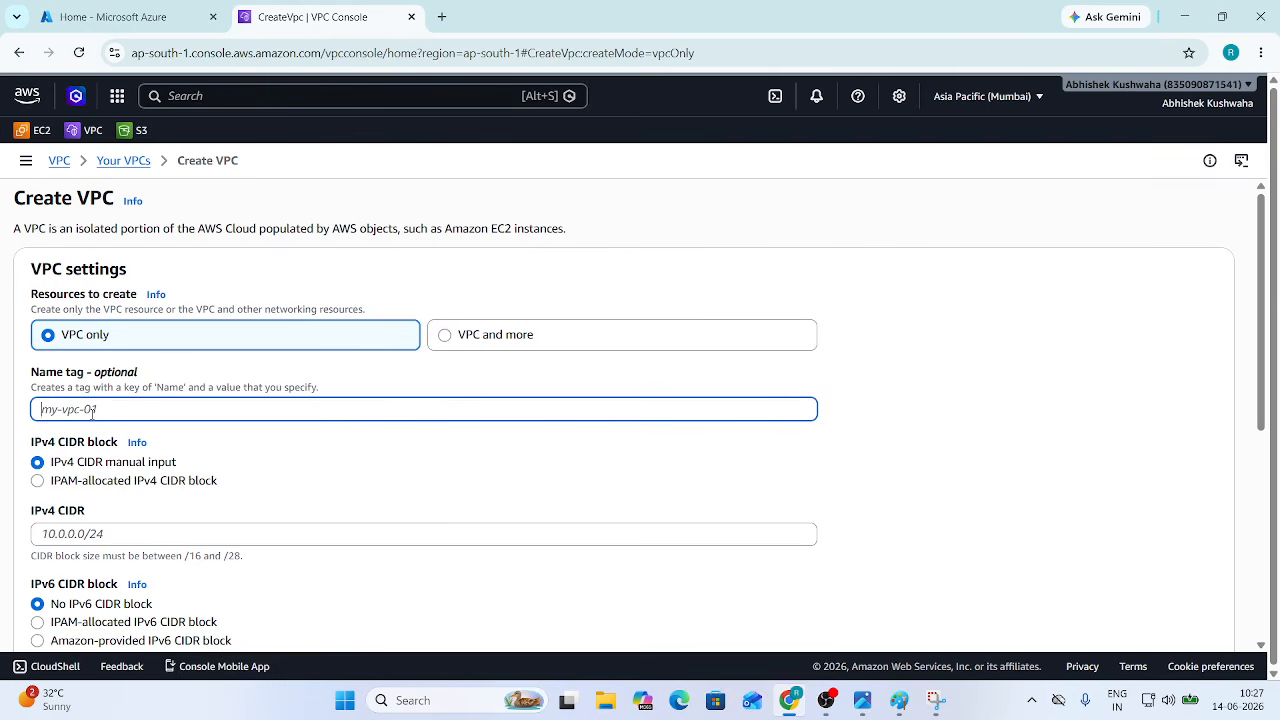
type("my-VPC-01")
left_click_drag(59, 412, 28, 416)
type("My")
scroll(28, 416, "down", 3)
scroll(168, 410, "up", 2)
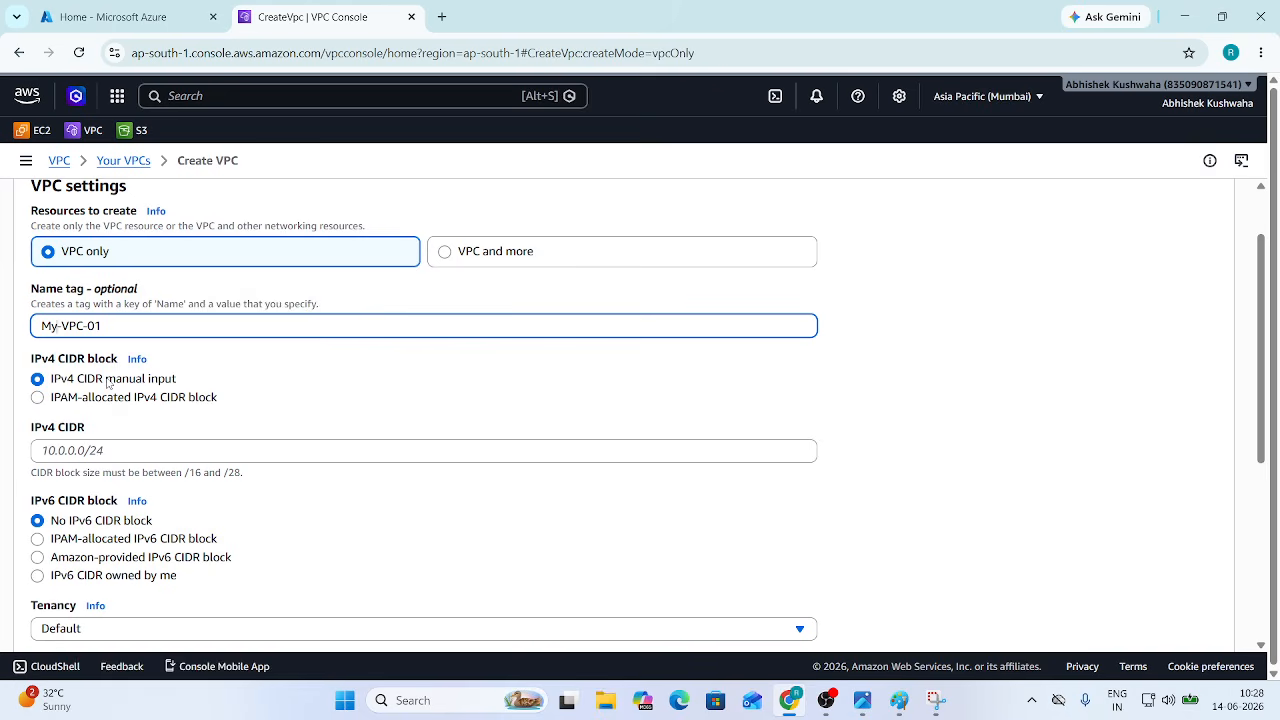
Step: Set the IPv4 CIDR to 172.16.0.0/16 and create the VPC
left_click(76, 450)
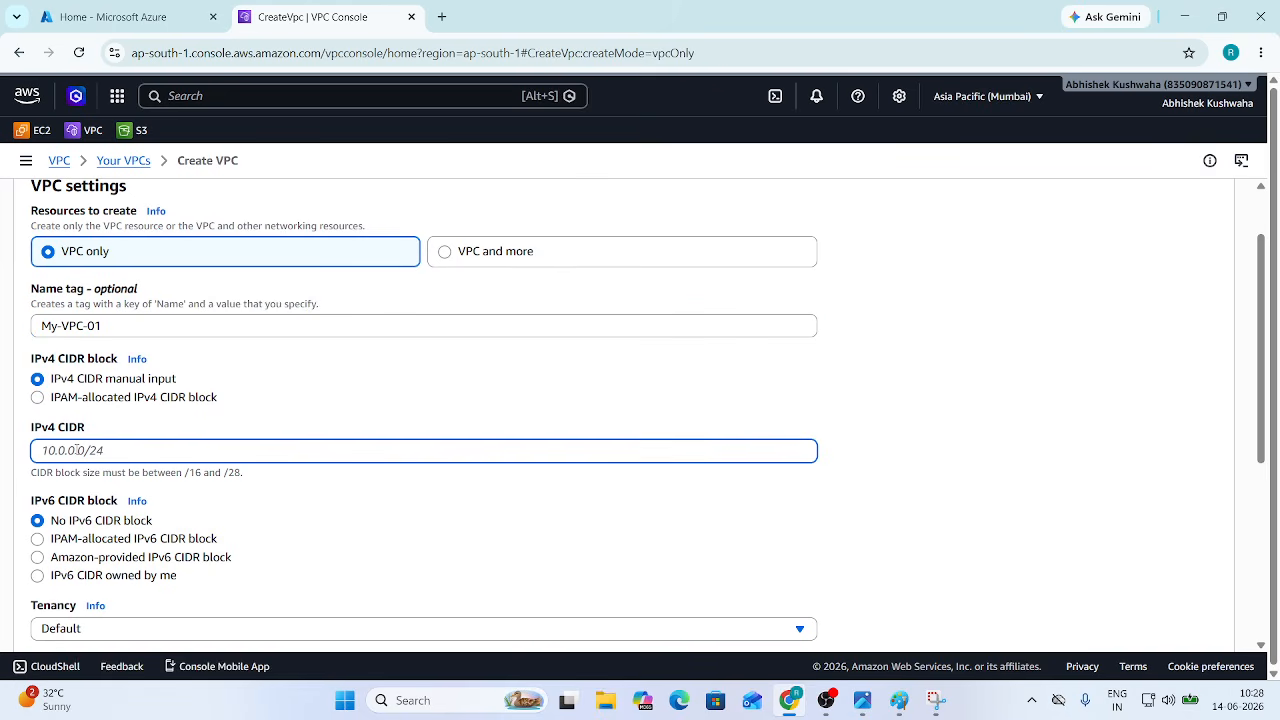
type("172.16.00/16")
left_click(88, 450)
type(".")
scroll(204, 477, "down", 3)
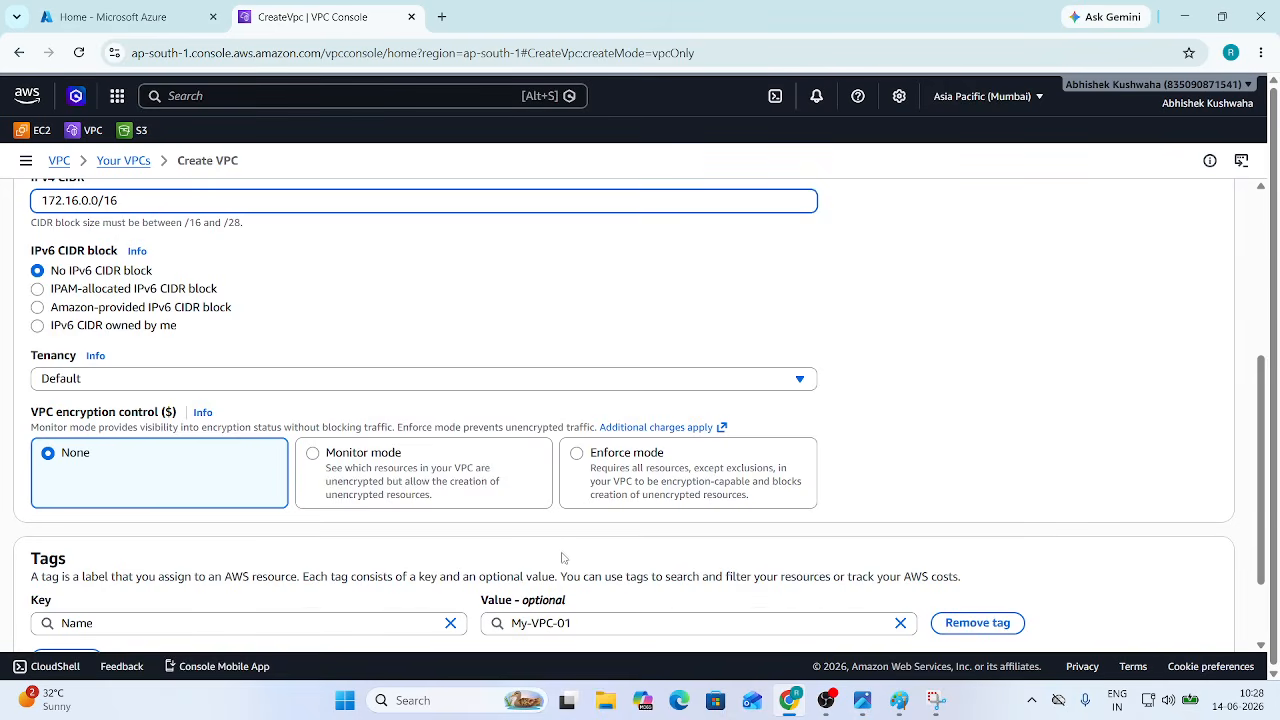
scroll(700, 558, "up", 1)
scroll(800, 559, "down", 2)
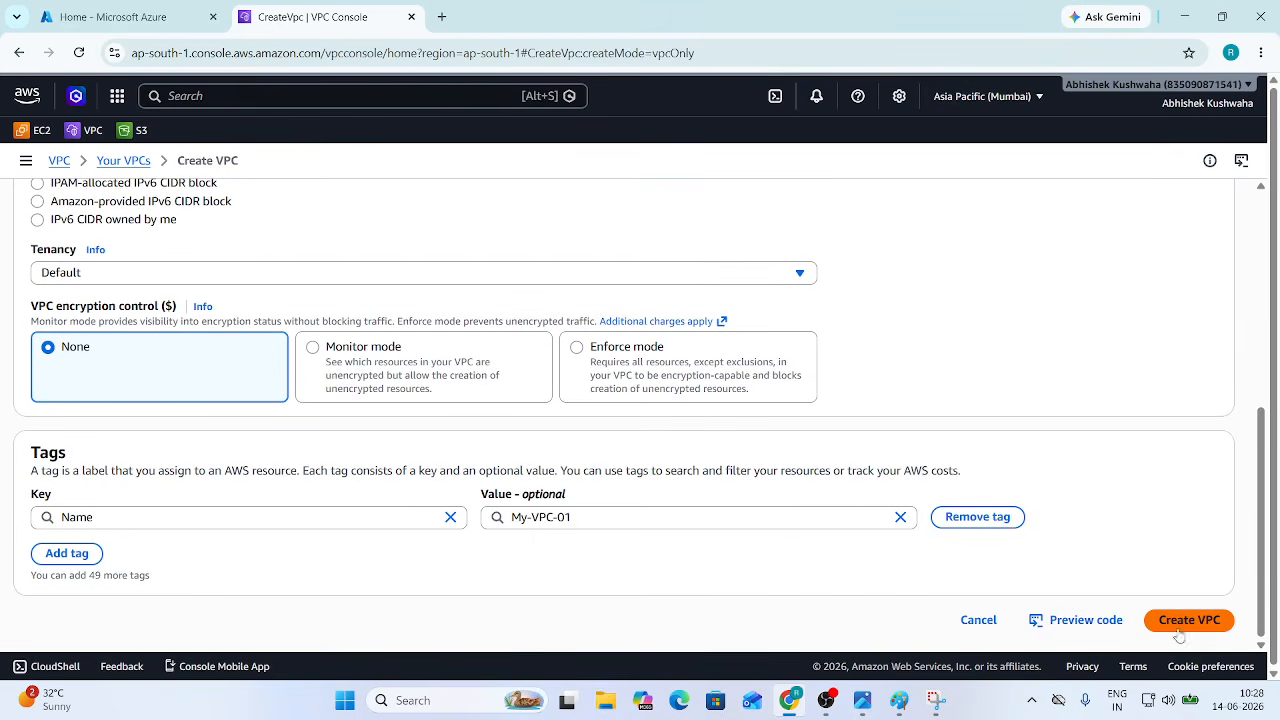
left_click(1189, 621)
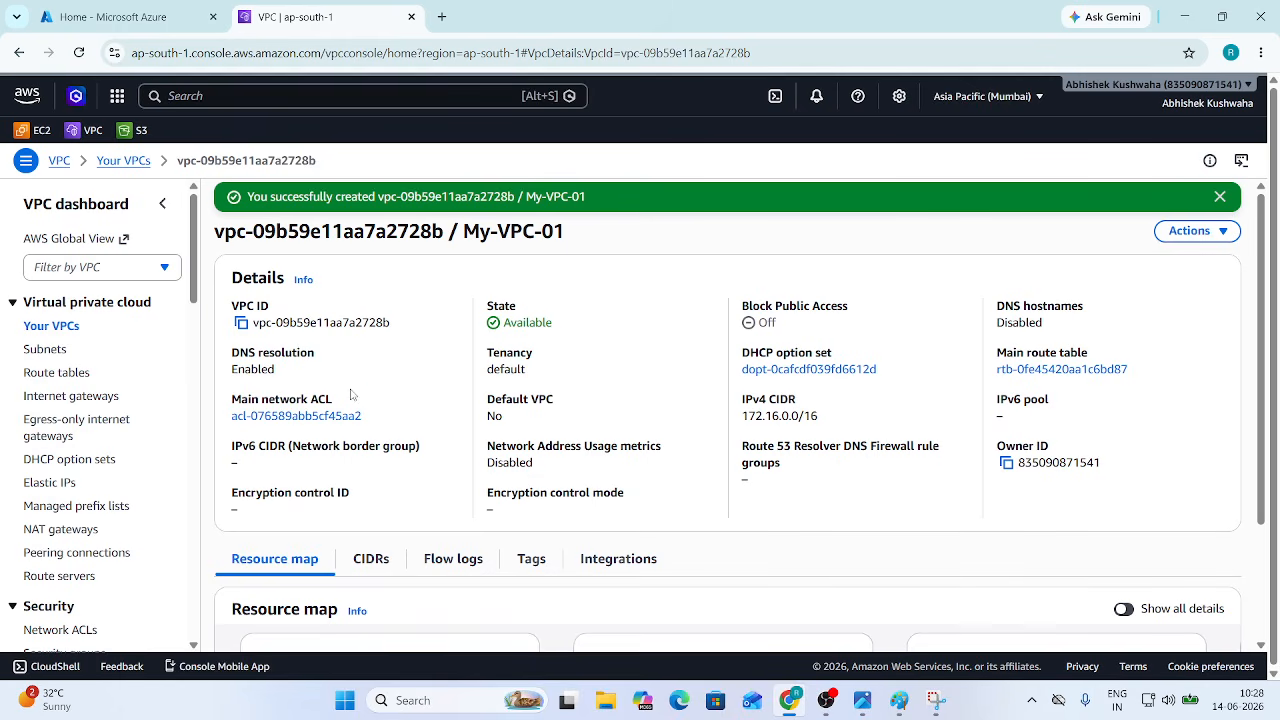
Step: Check My-VPC-01's CIDR beside the default VPC in the VPC list, then bring Paint's VPN diagram forward
left_click(52, 326)
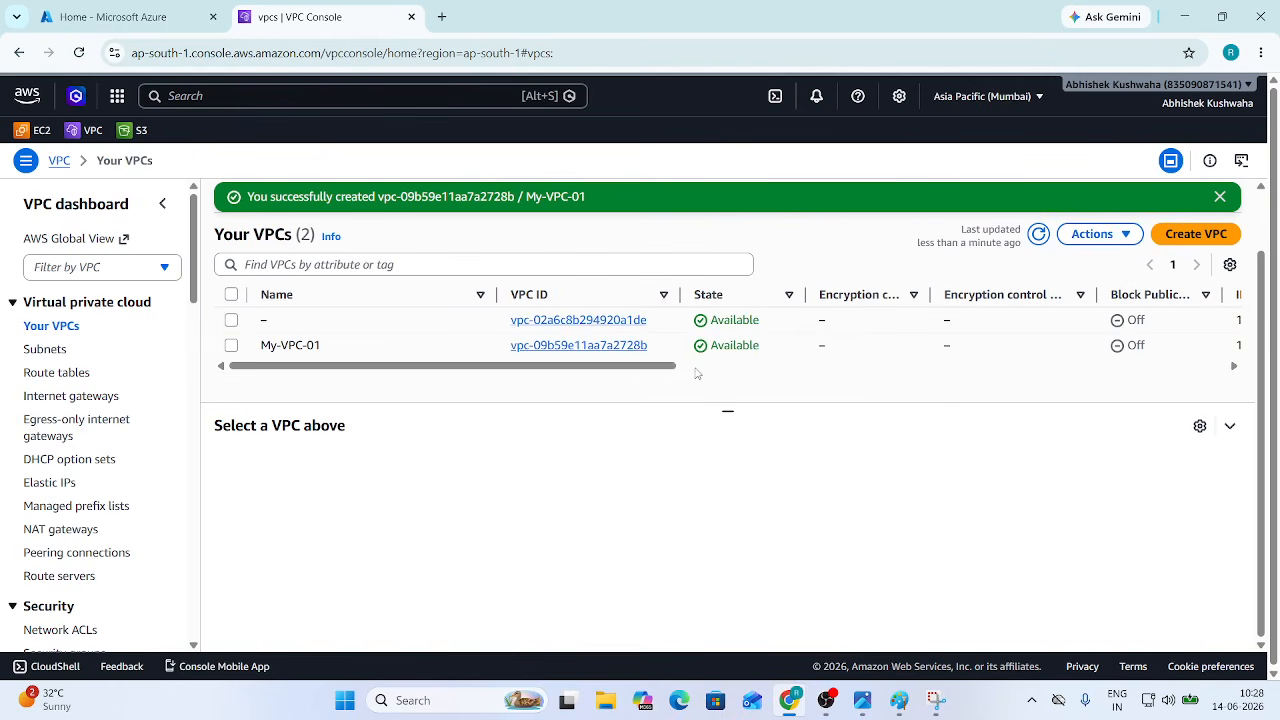
left_click_drag(366, 367, 660, 378)
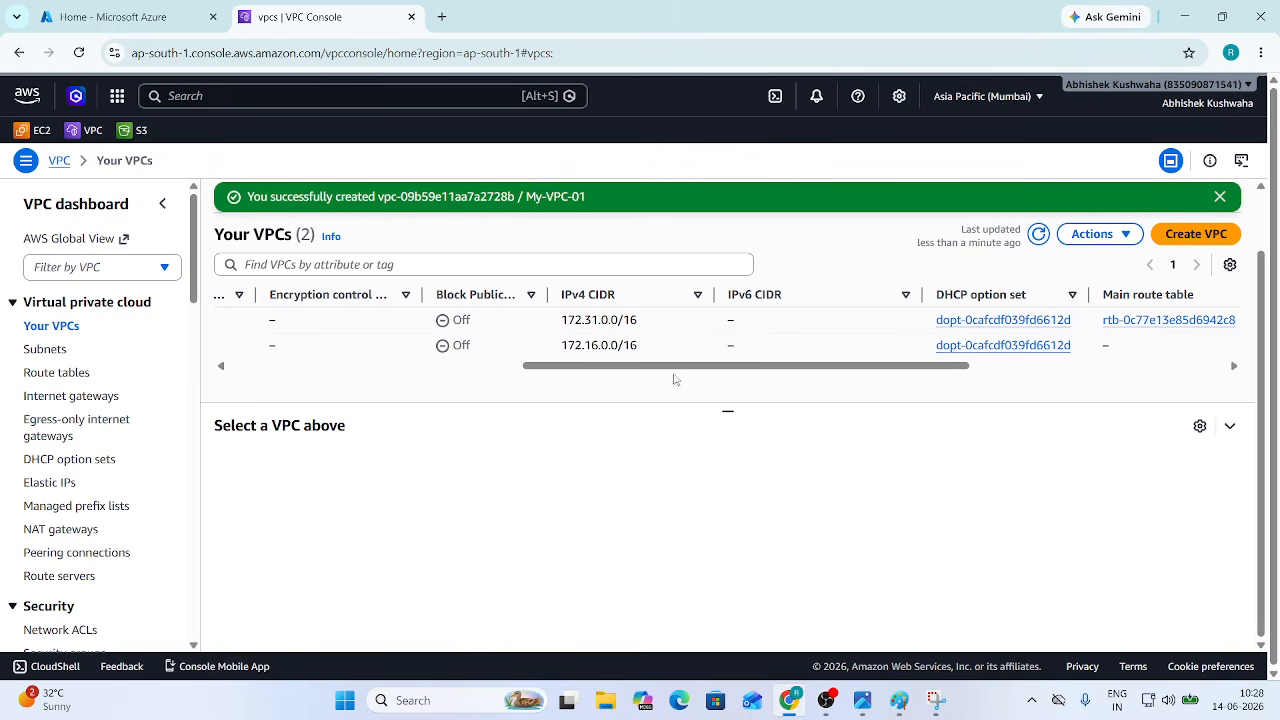
left_click_drag(685, 368, 328, 378)
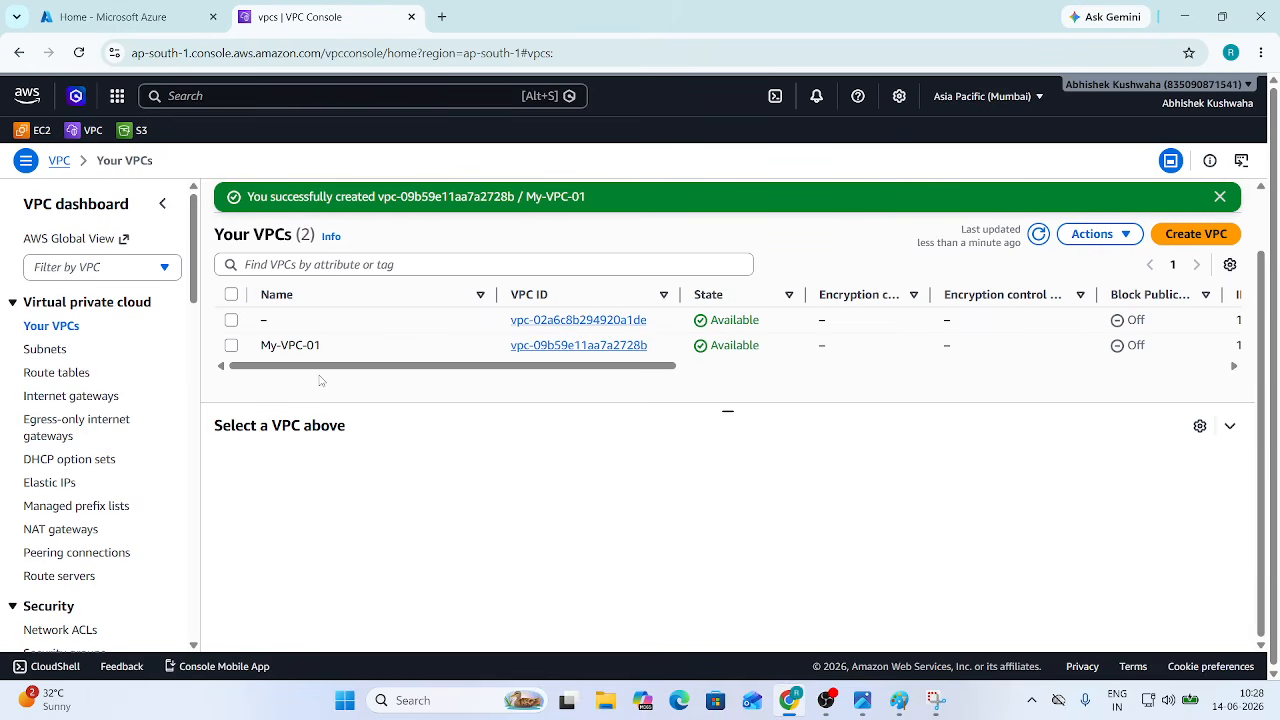
left_click(899, 700)
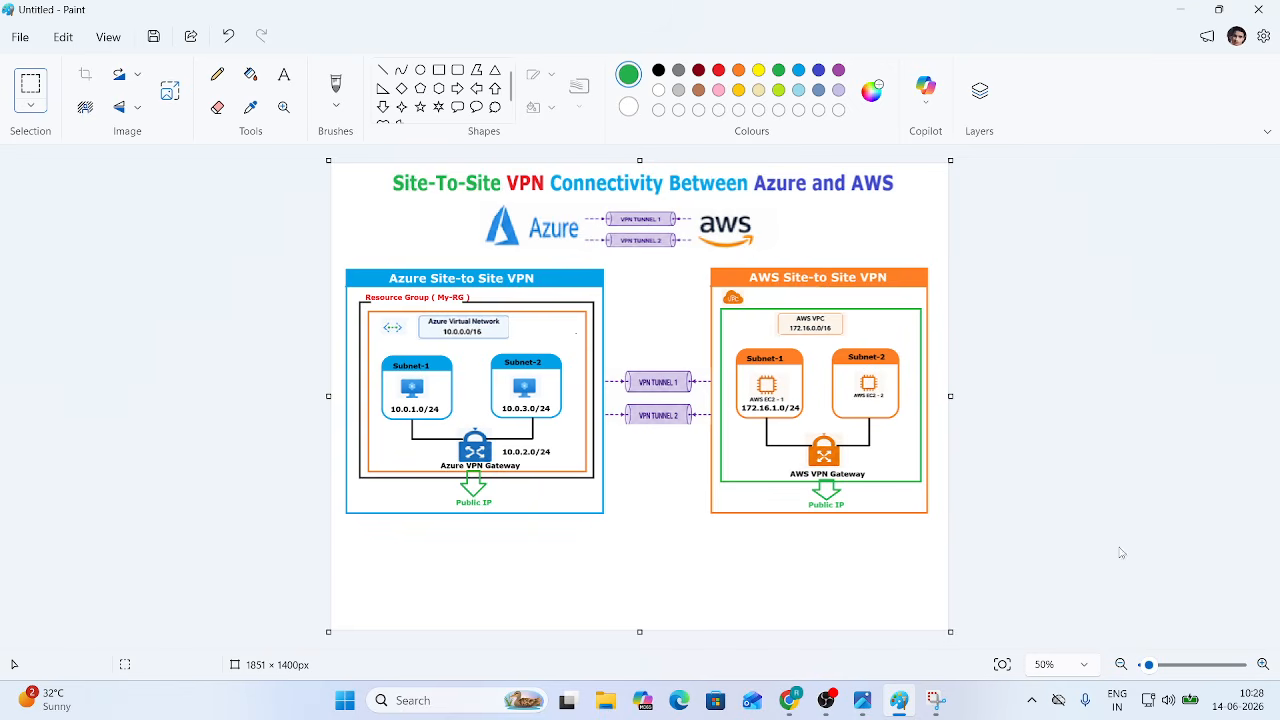
Step: Zoom into the Paint VPN diagram to study the AWS side, then return to the VPC console
left_click(1262, 664)
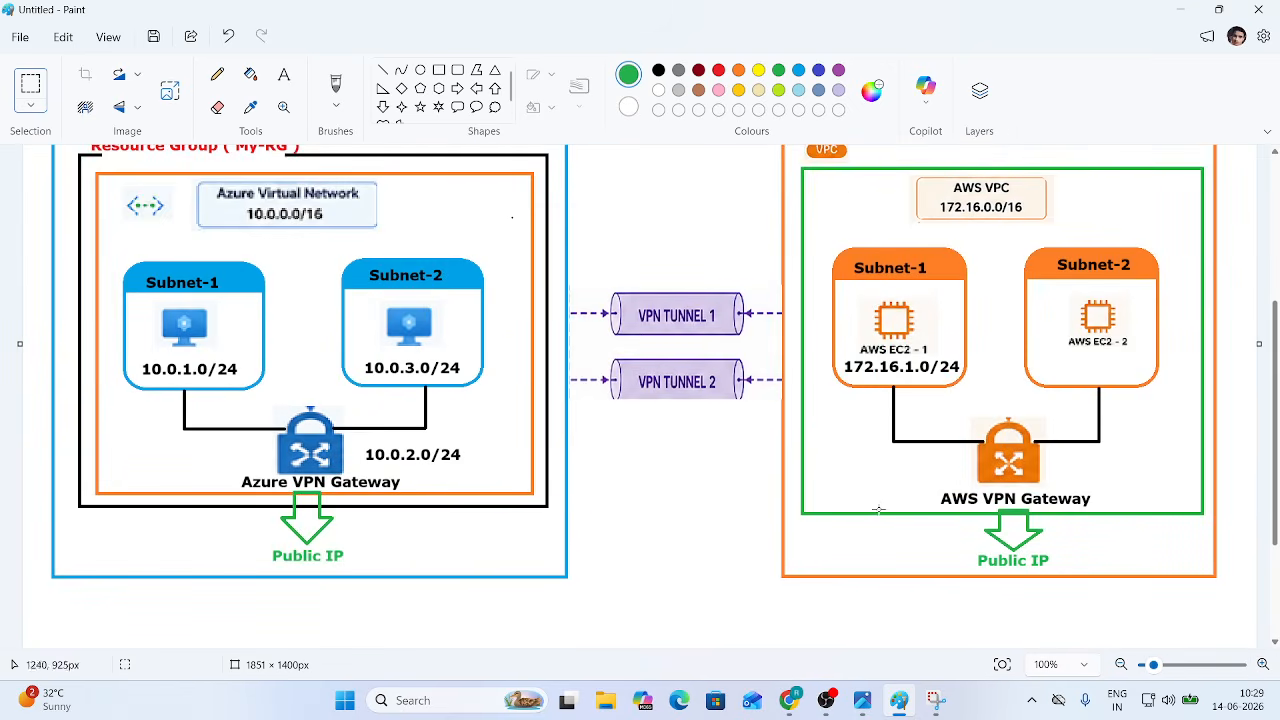
left_click(1262, 665)
left_click(1262, 665)
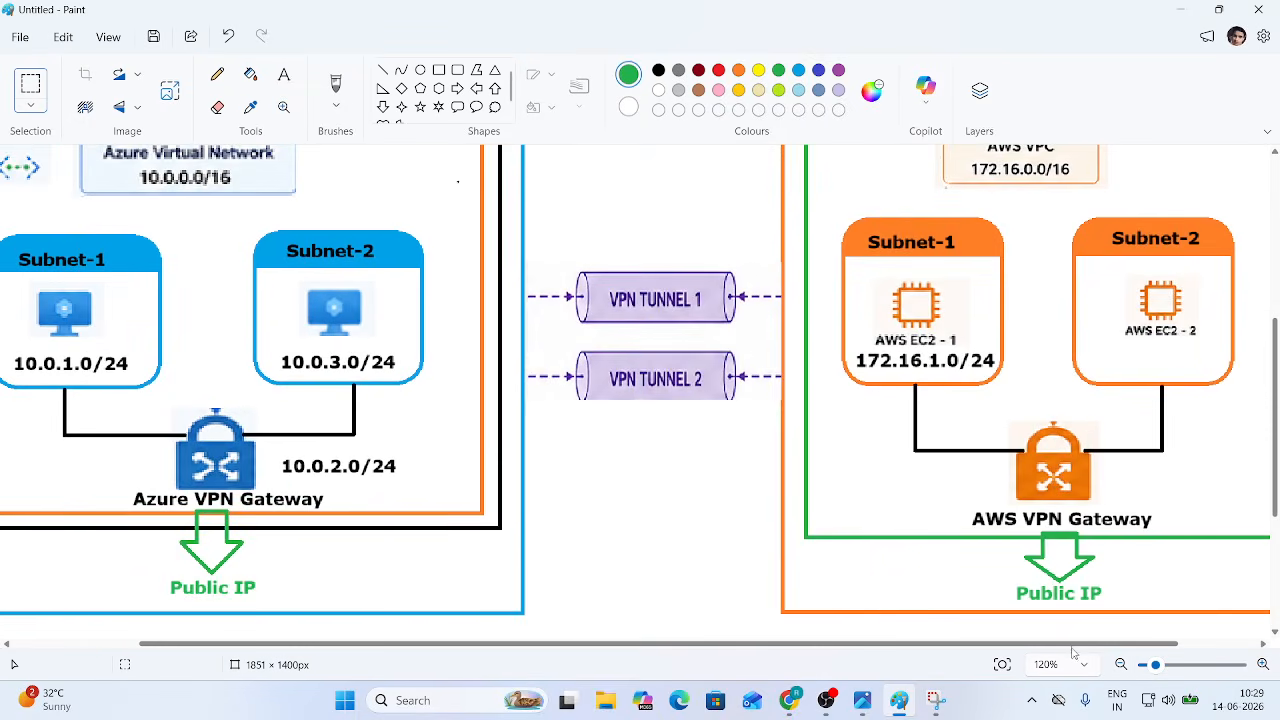
left_click_drag(1072, 646, 1168, 651)
scroll(920, 480, "up", 3)
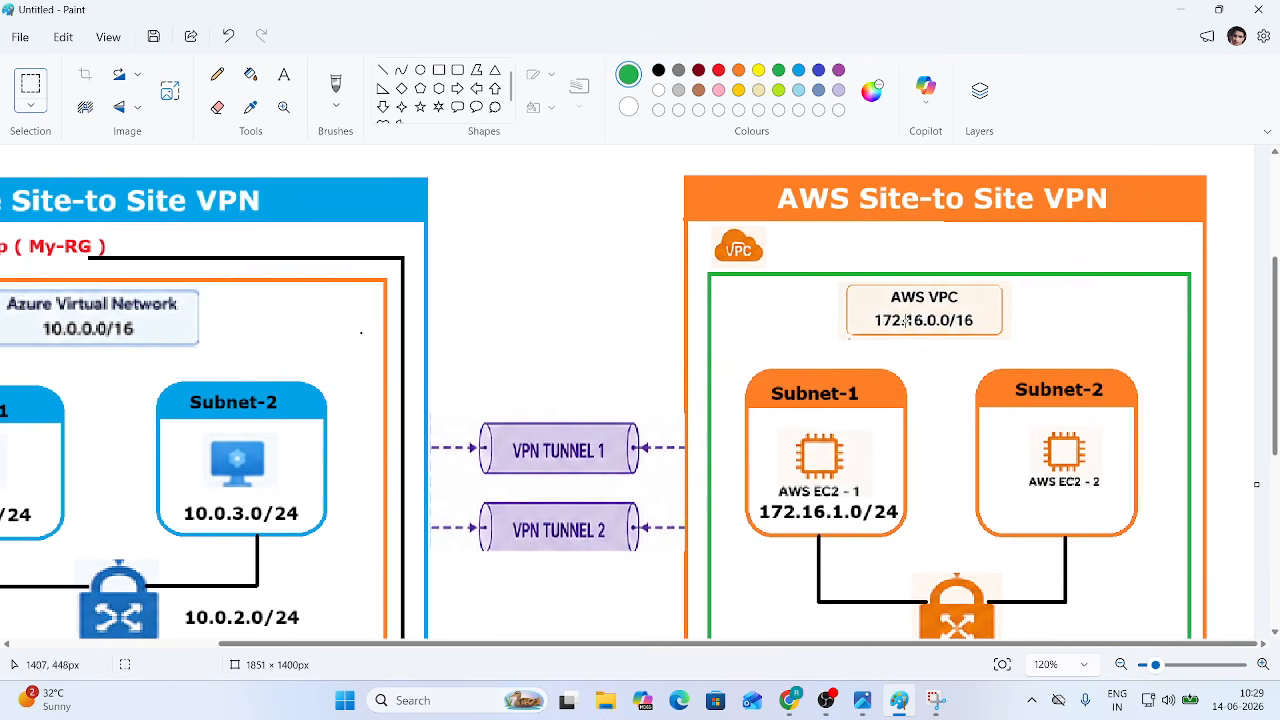
left_click(790, 700)
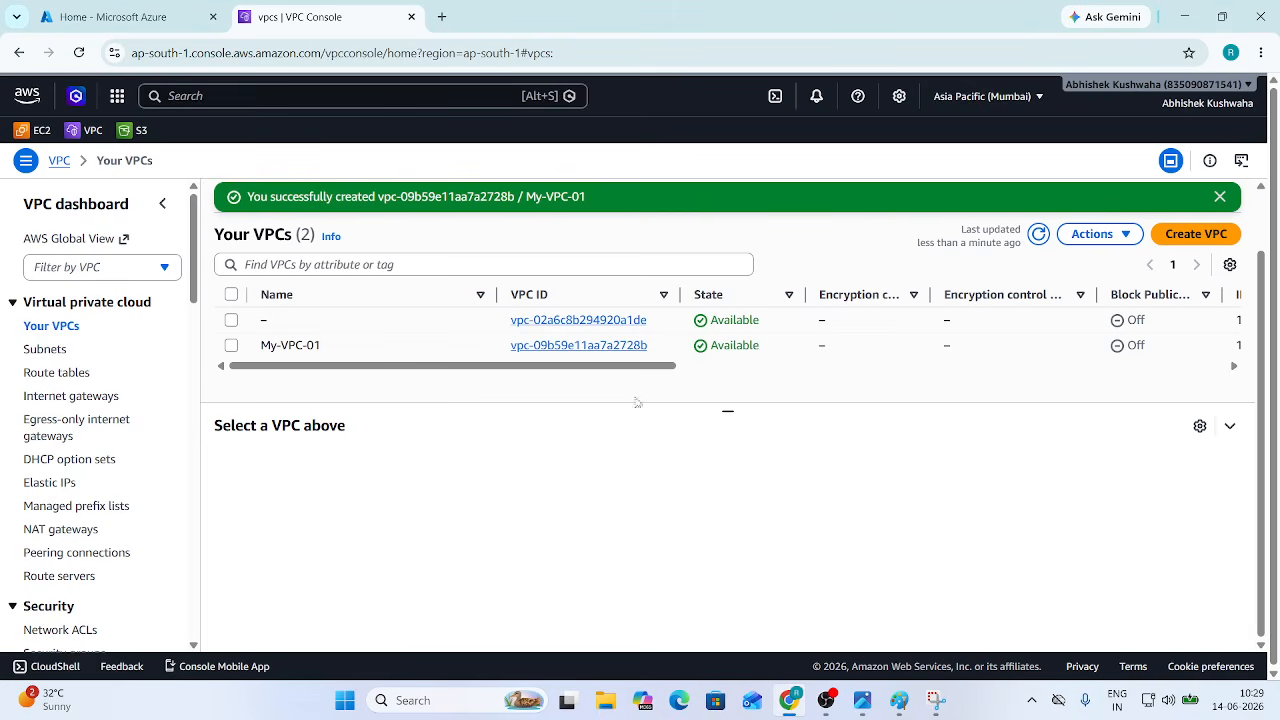
Step: Start a new subnet in My-VPC-01 named Subnet-1 and view its Availability Zone choices
left_click(47, 352)
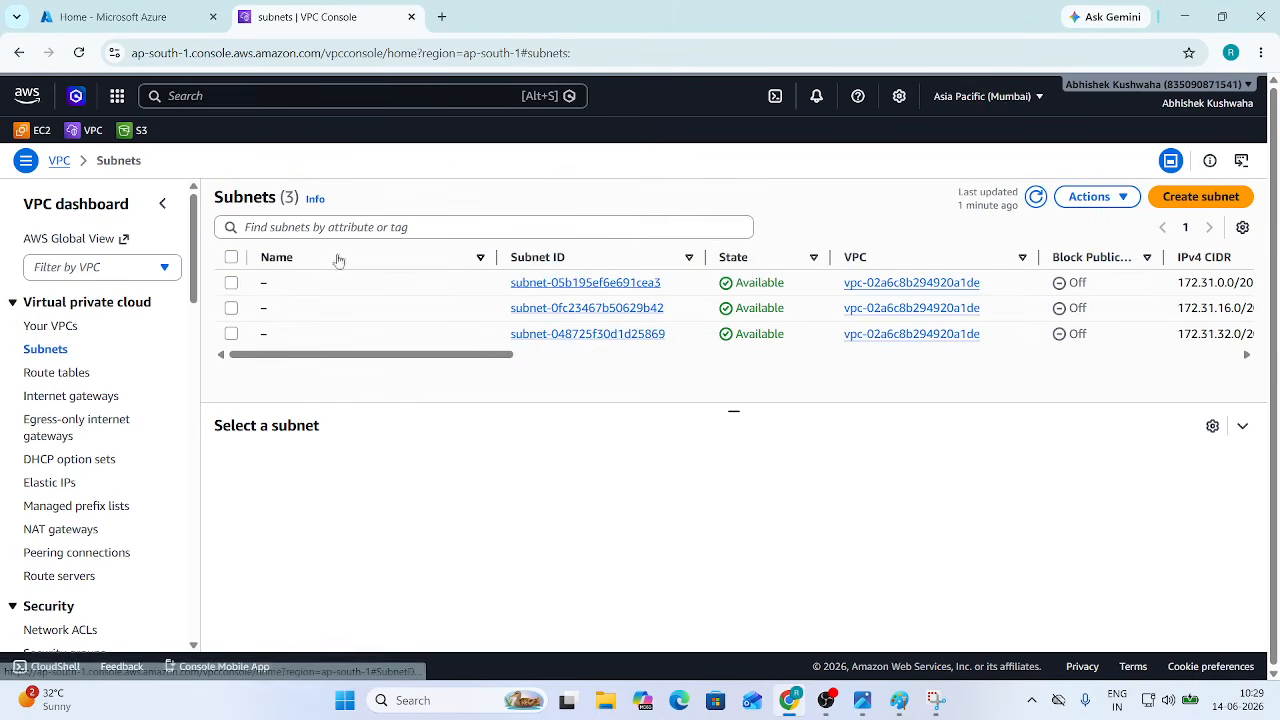
left_click(1200, 205)
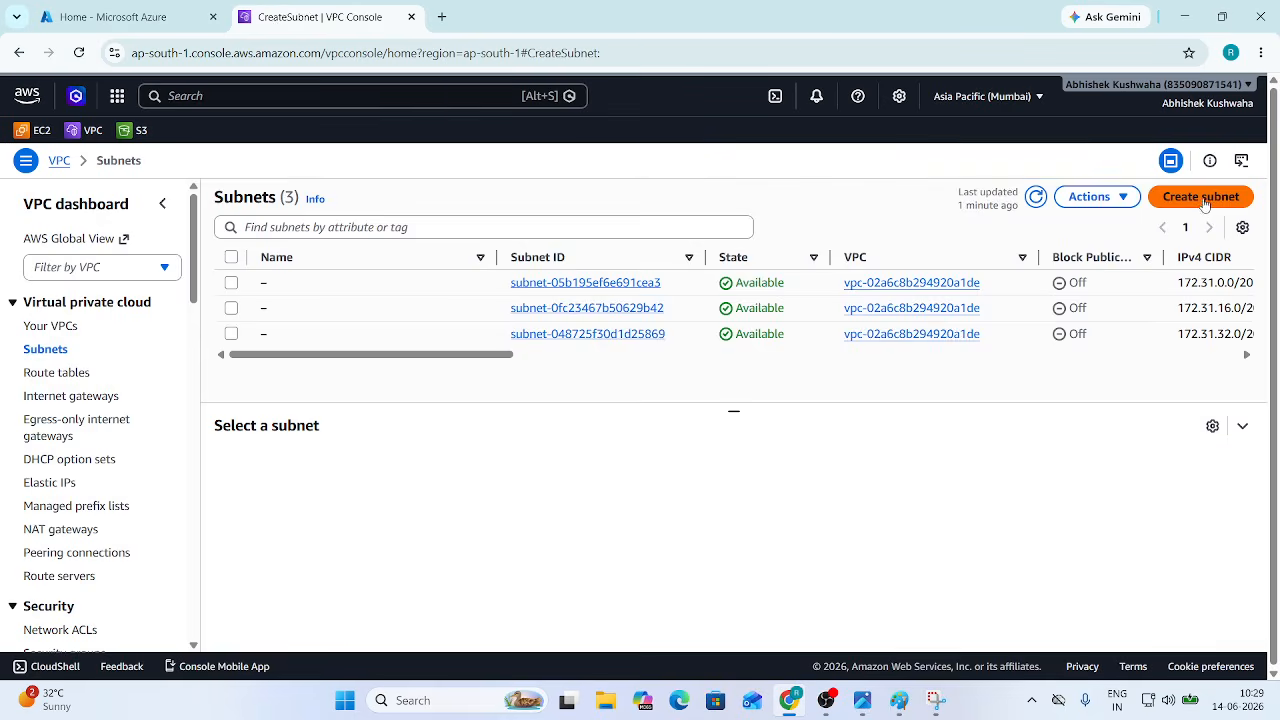
left_click(157, 301)
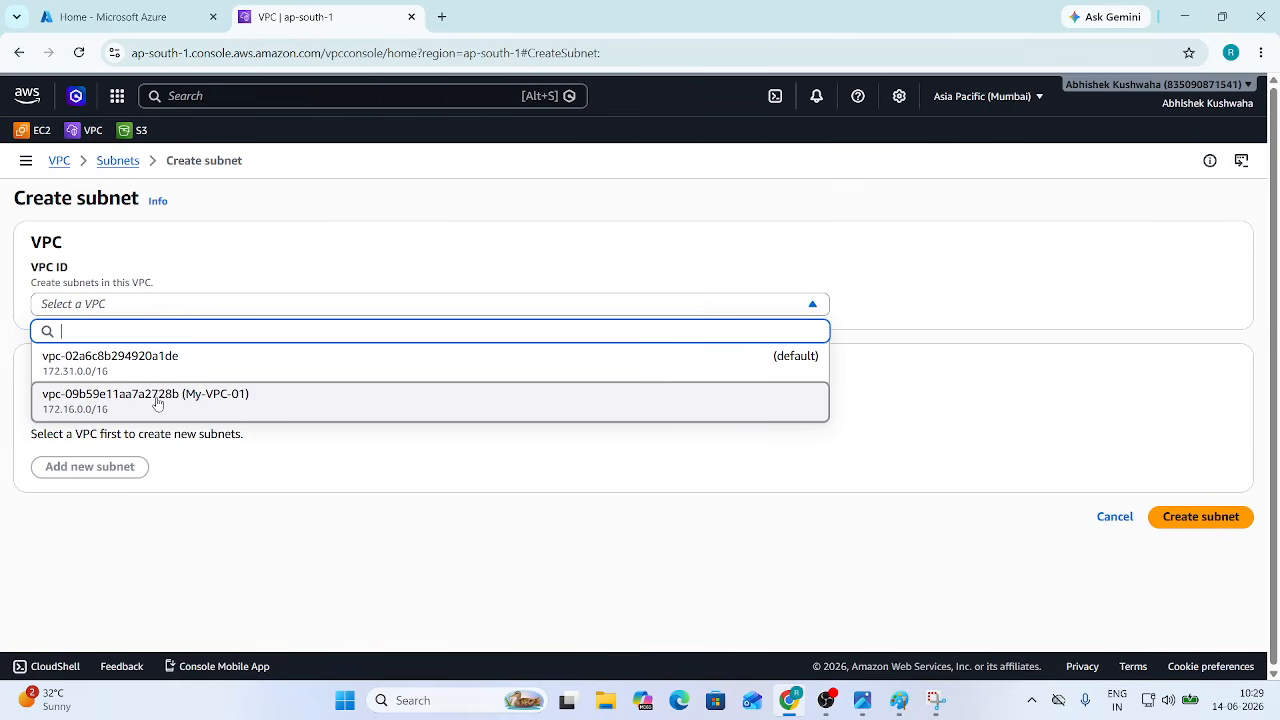
left_click(242, 402)
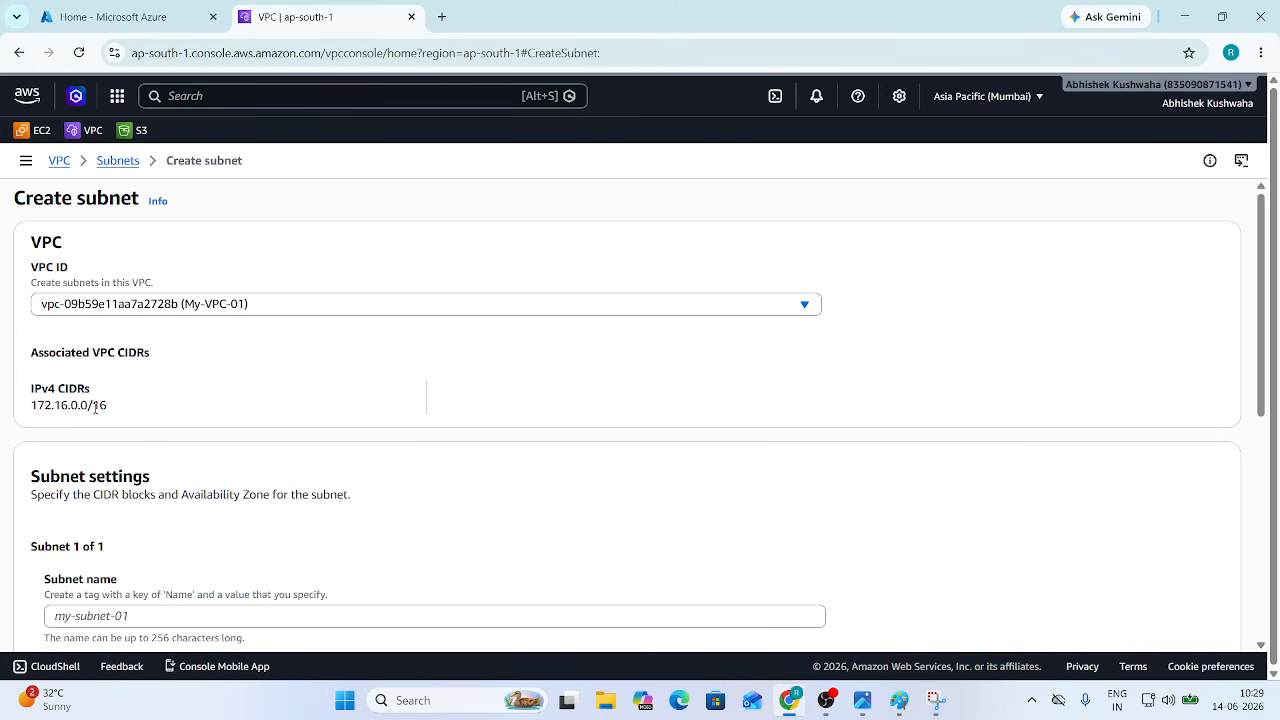
scroll(141, 414, "down", 2)
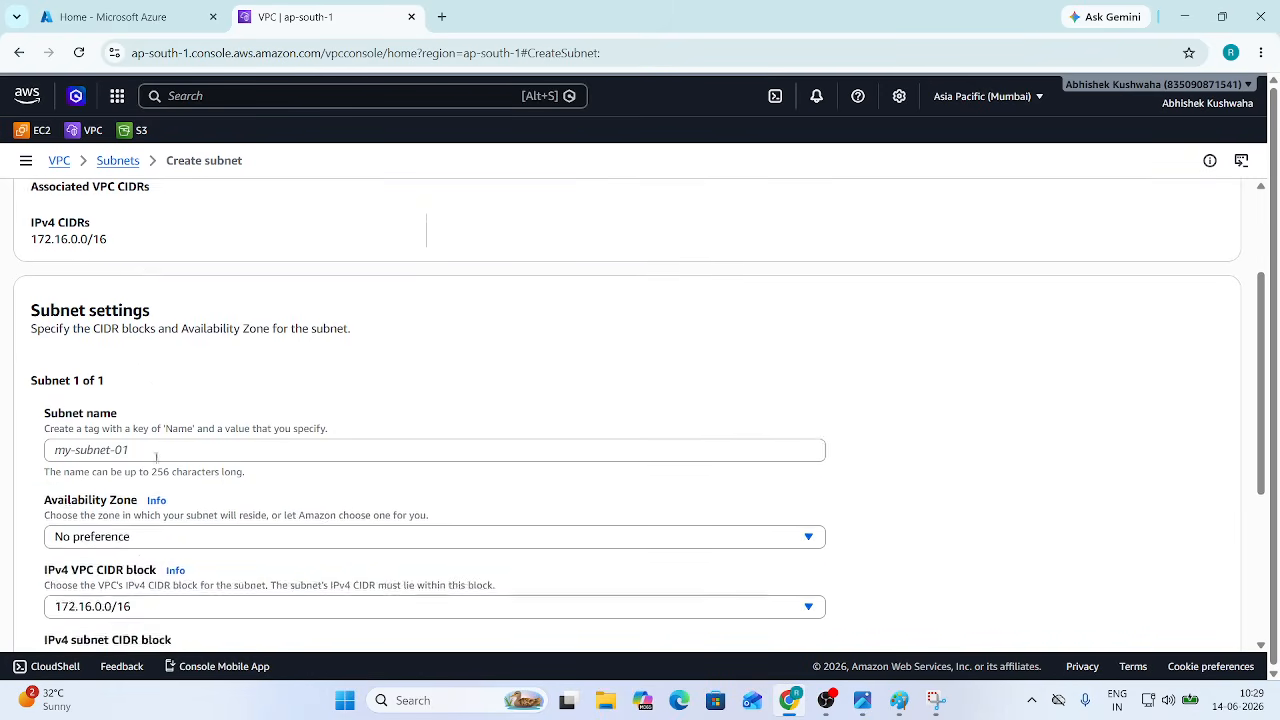
left_click(105, 451)
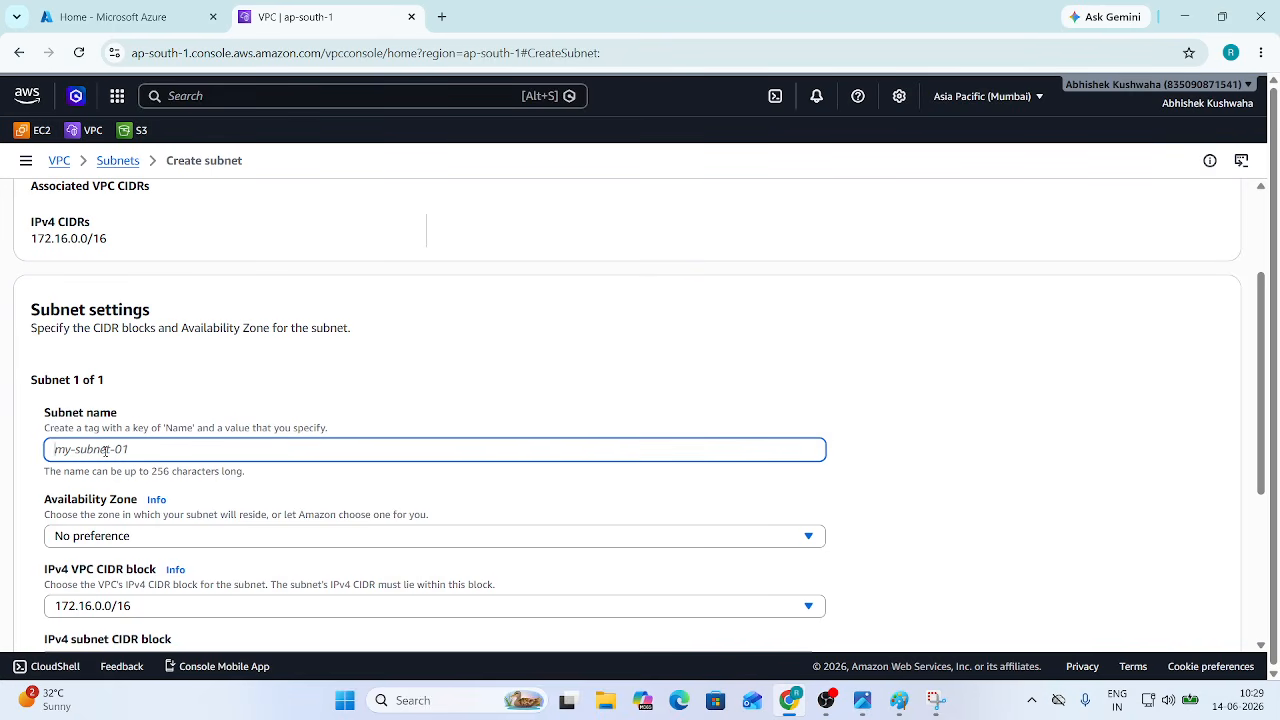
type("Subnet-1")
scroll(141, 491, "down", 1)
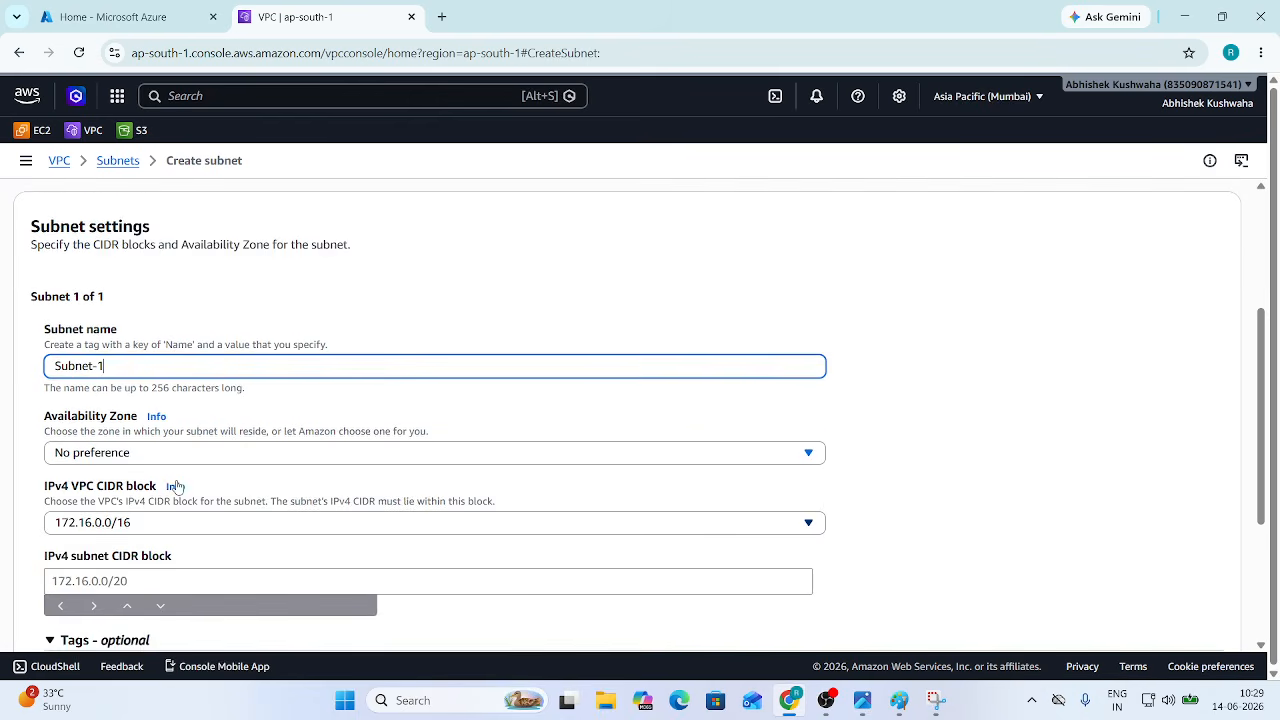
left_click(126, 456)
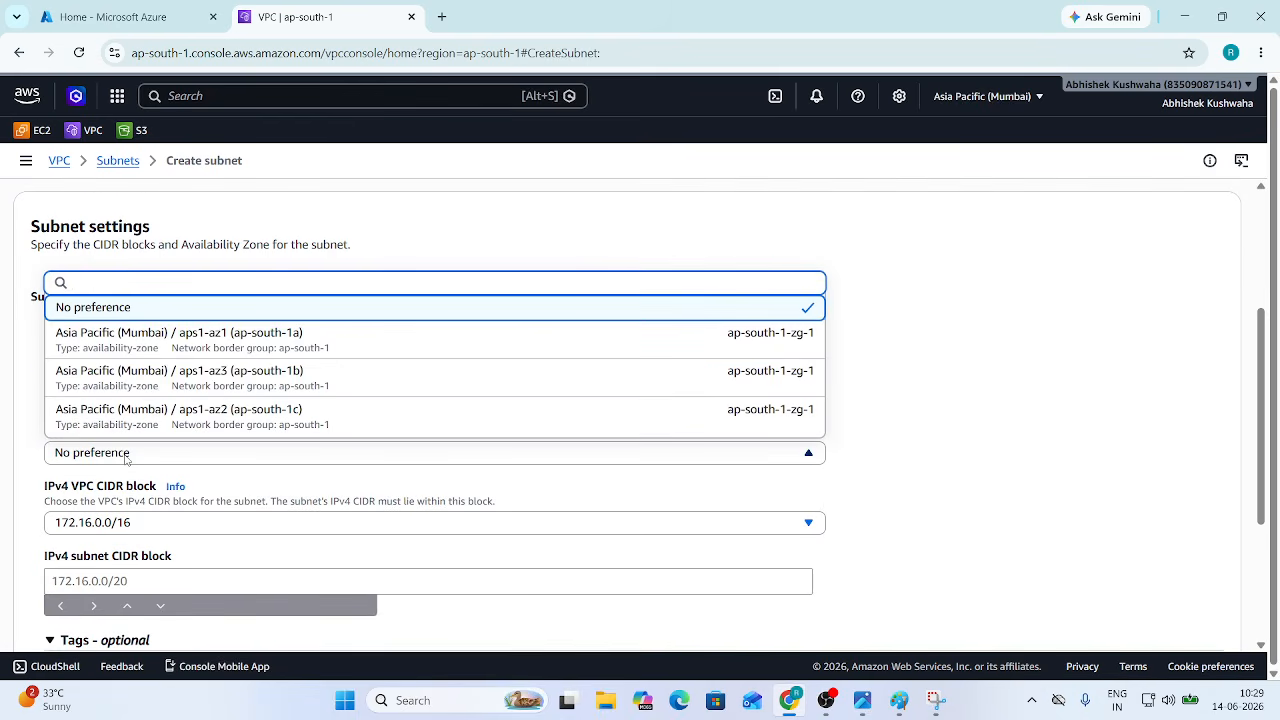
left_click(930, 456)
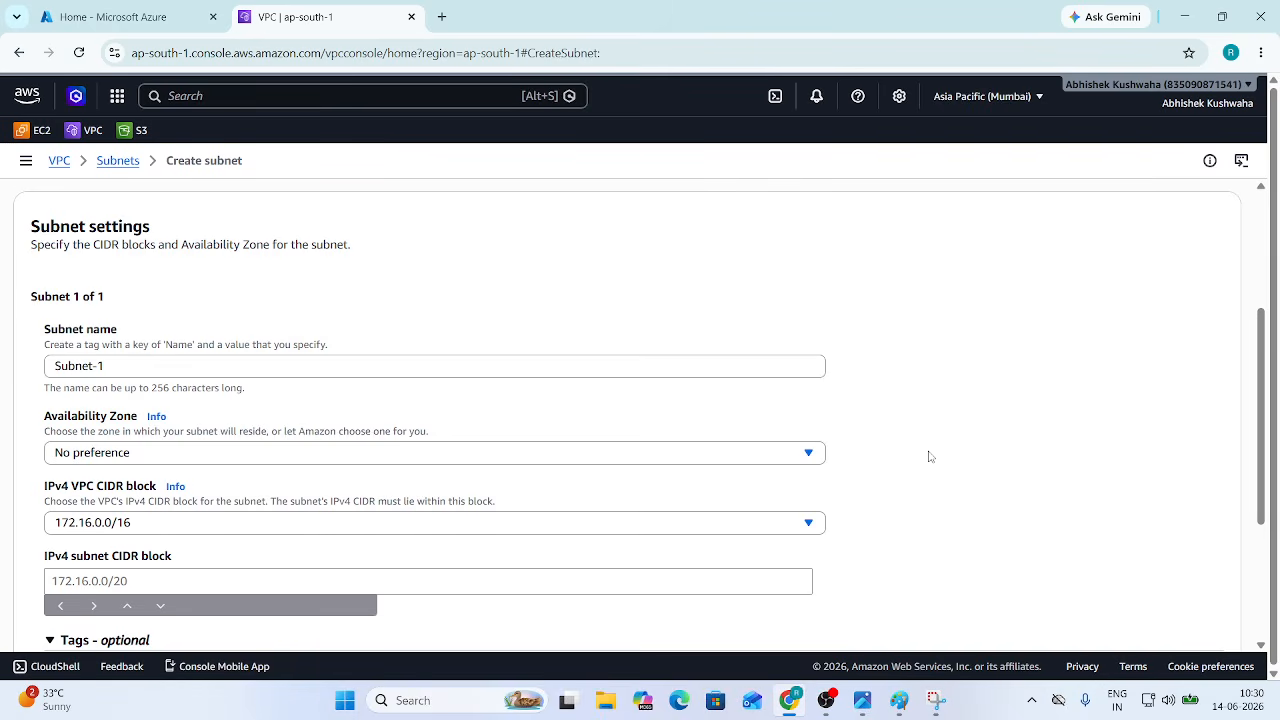
Step: Keep Availability Zone at No preference, enter CIDR 172.16.1.0/24, and create Subnet-1
left_click(198, 456)
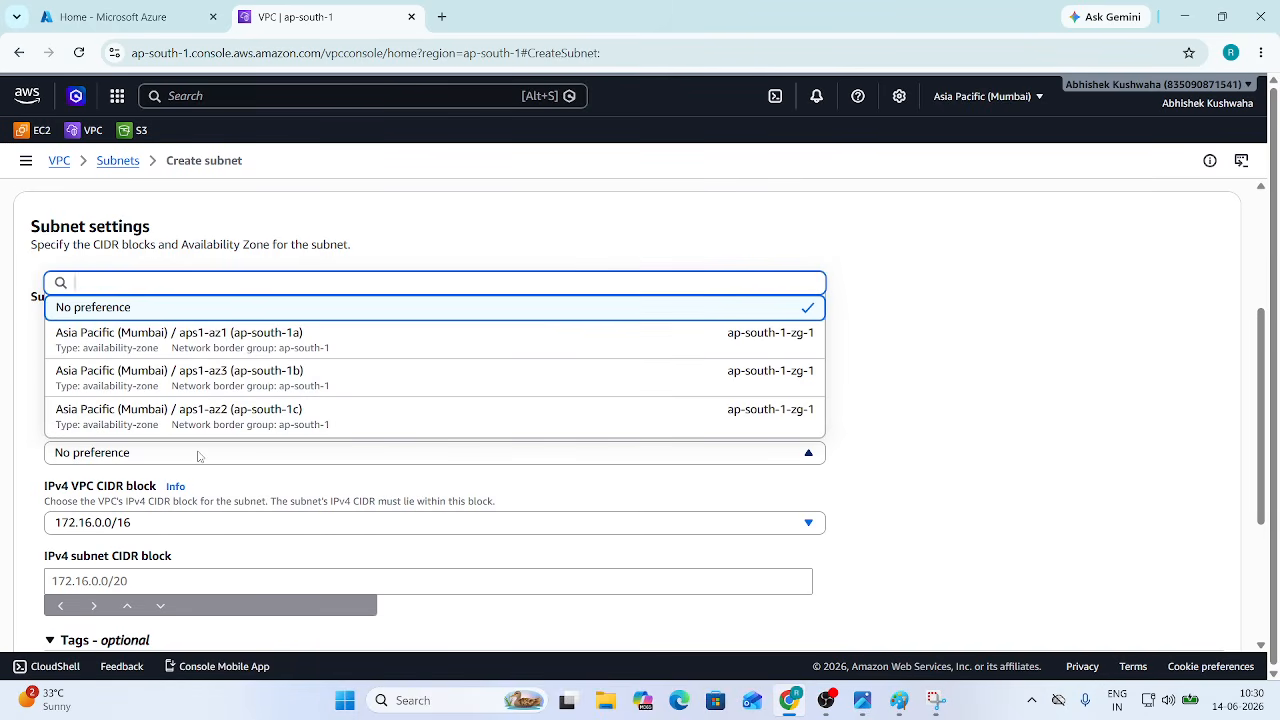
left_click(289, 460)
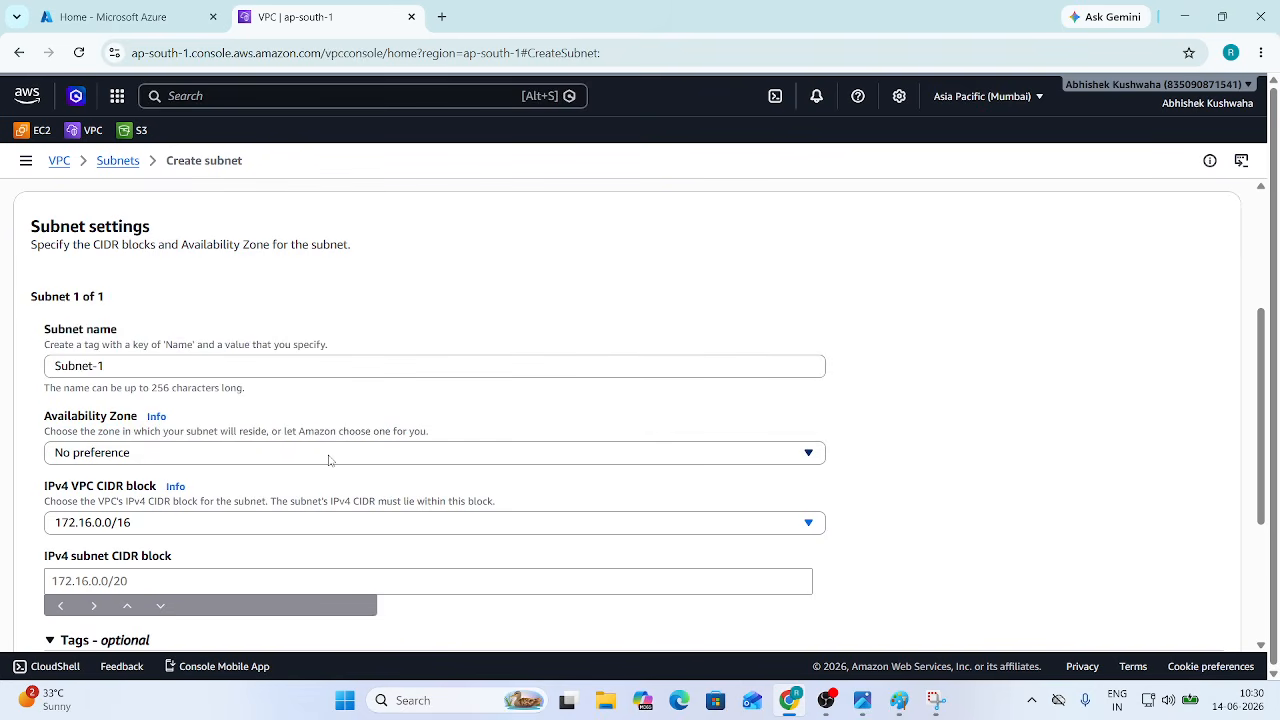
left_click(329, 460)
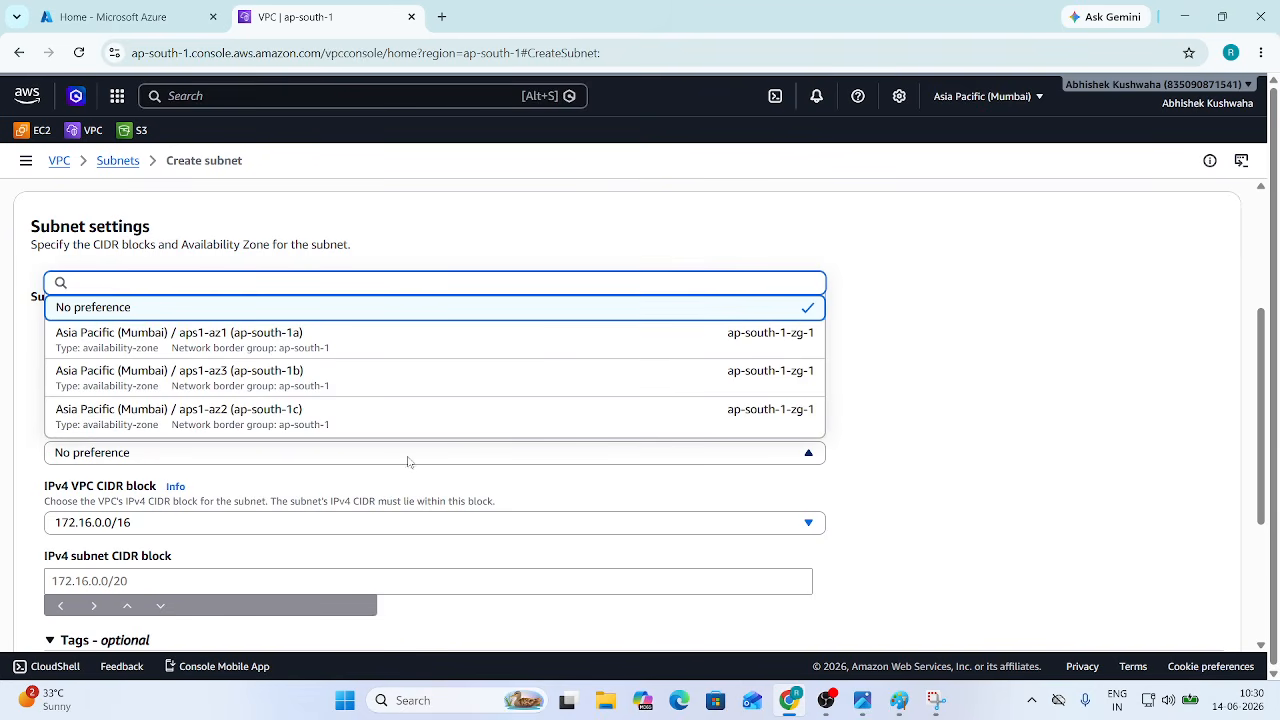
left_click(603, 495)
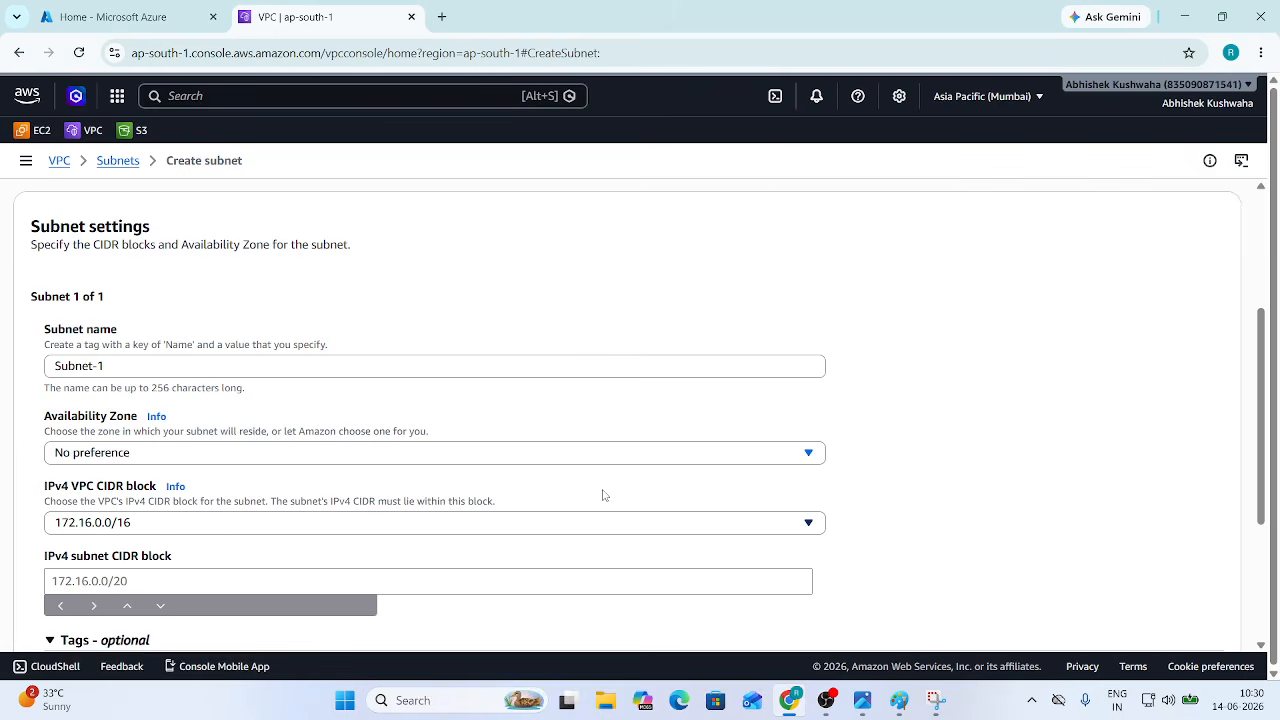
scroll(603, 495, "up", 1)
scroll(603, 495, "down", 2)
scroll(603, 495, "up", 1)
left_click(67, 580)
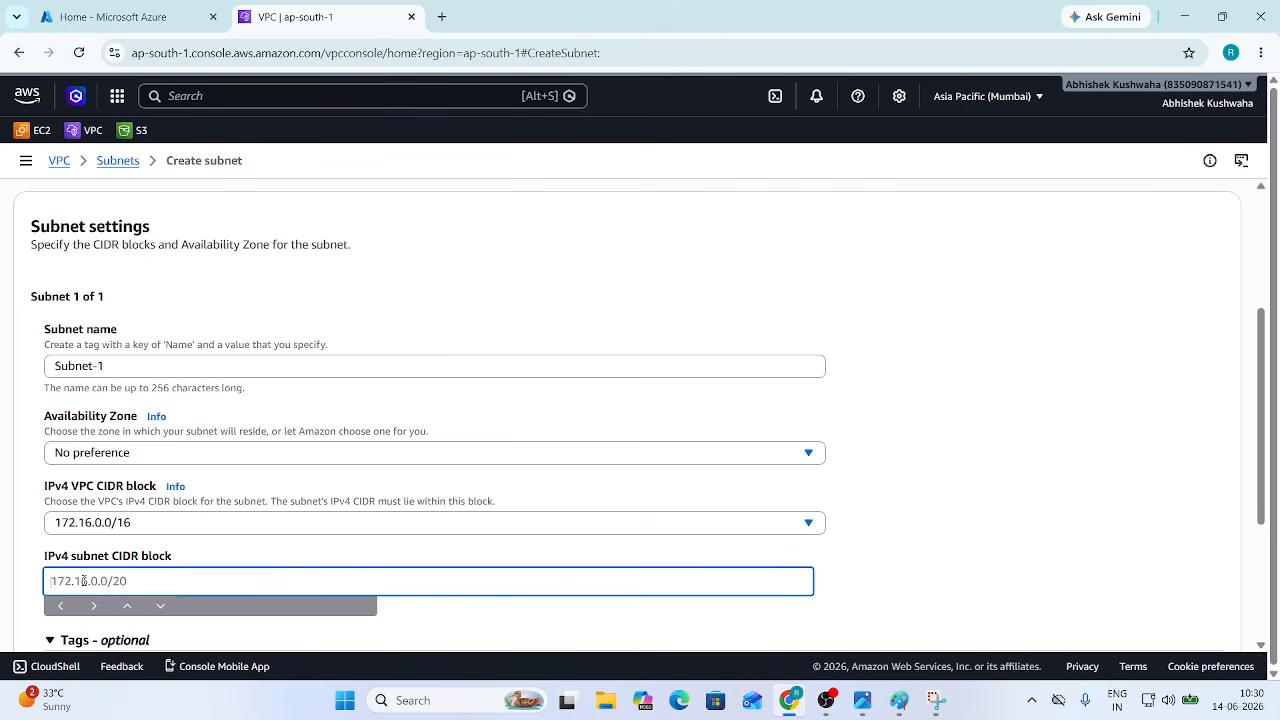
type("172.16.1.0/24")
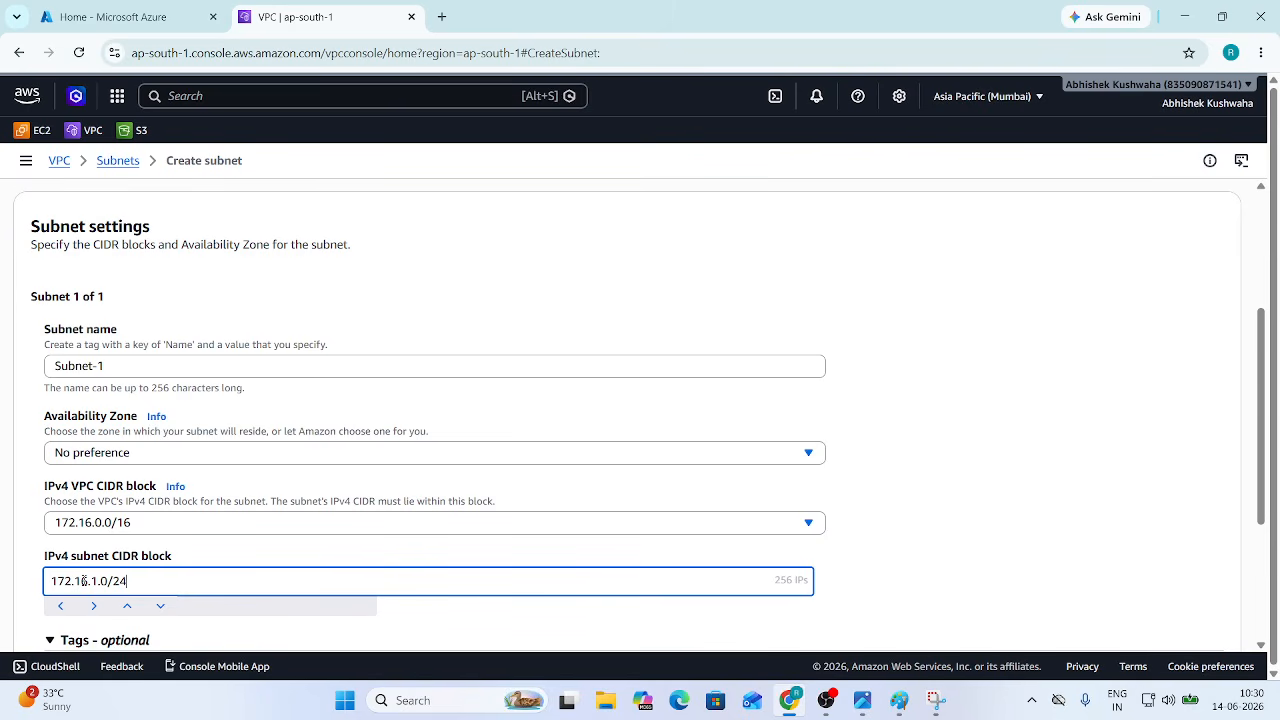
scroll(500, 520, "down", 3)
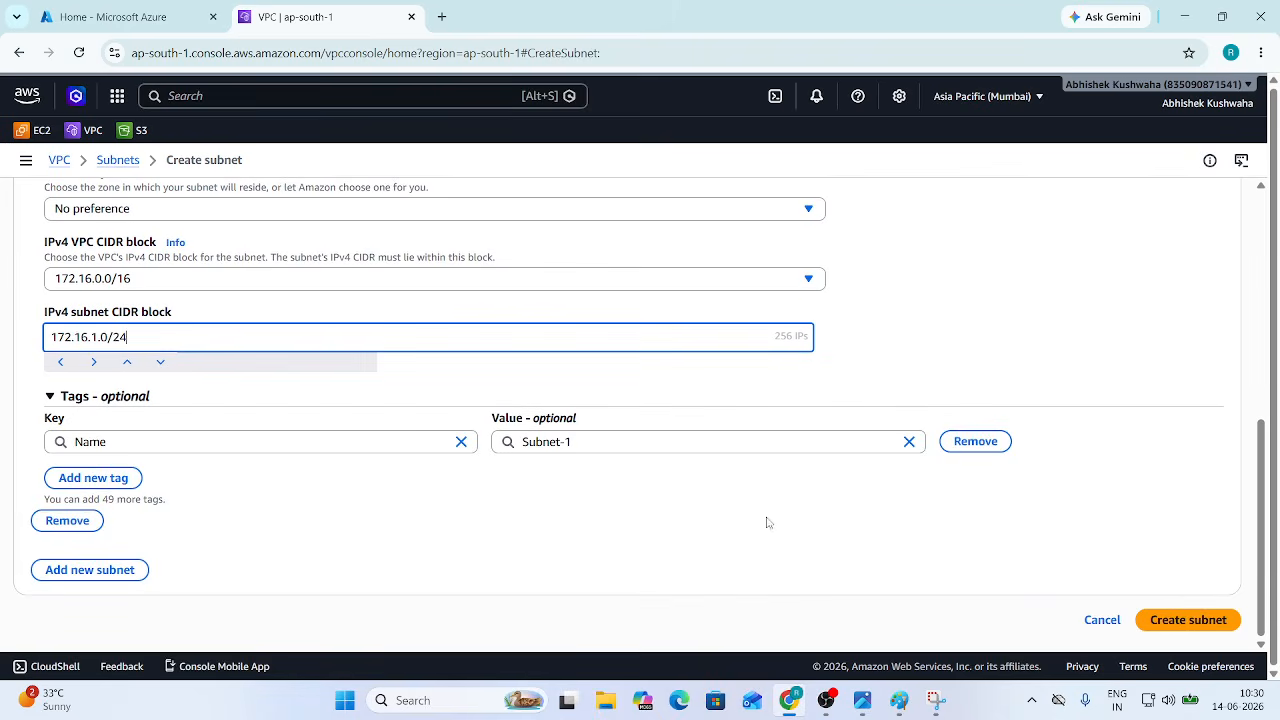
left_click(1185, 619)
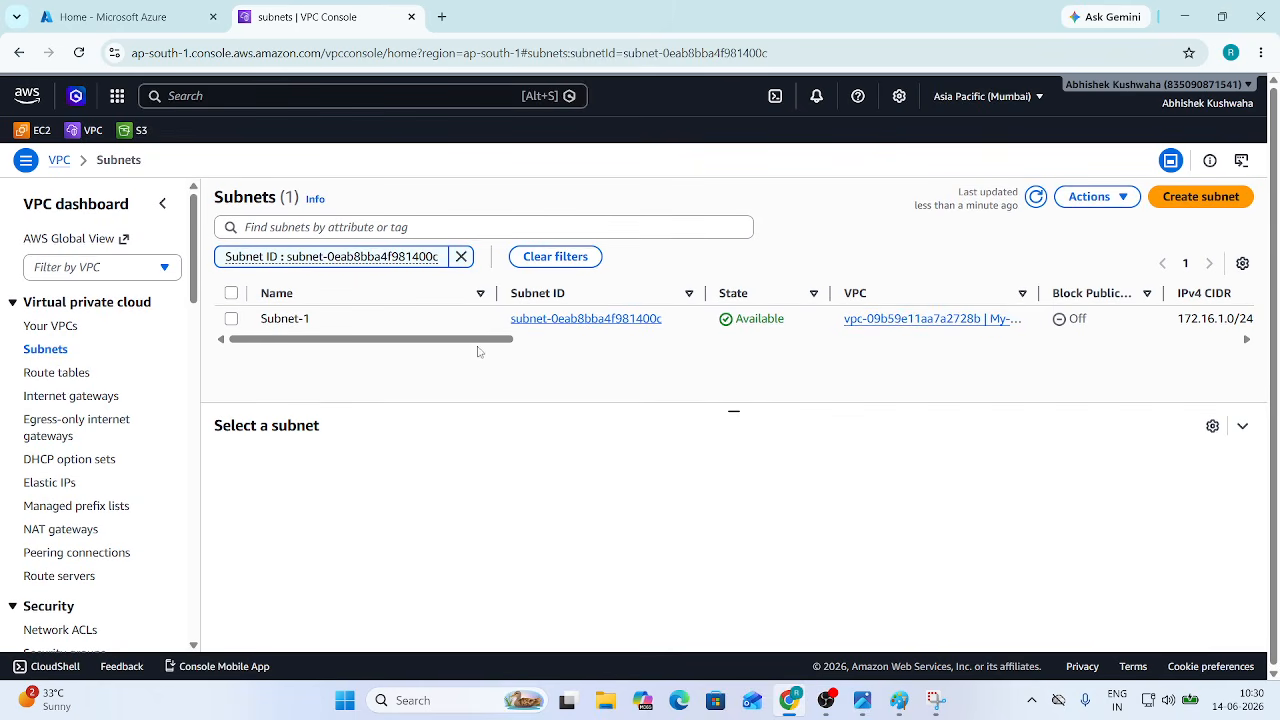
left_click_drag(497, 347, 643, 350)
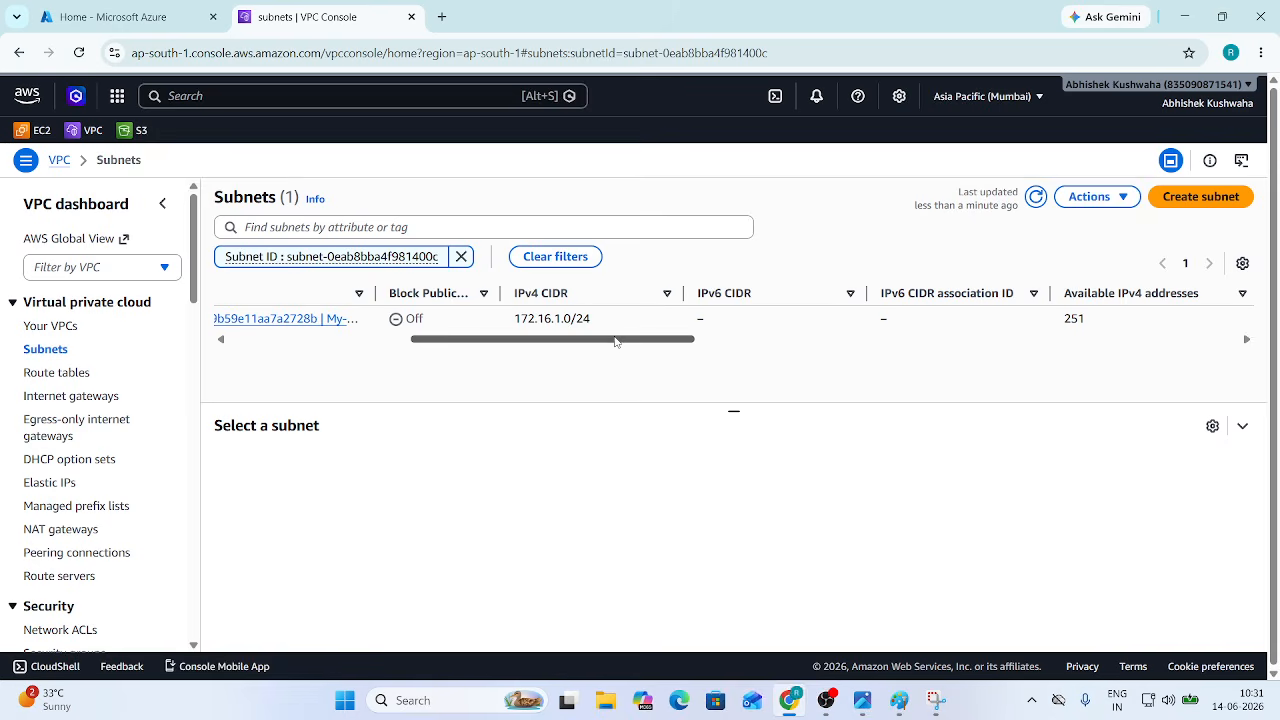
left_click_drag(614, 341, 686, 341)
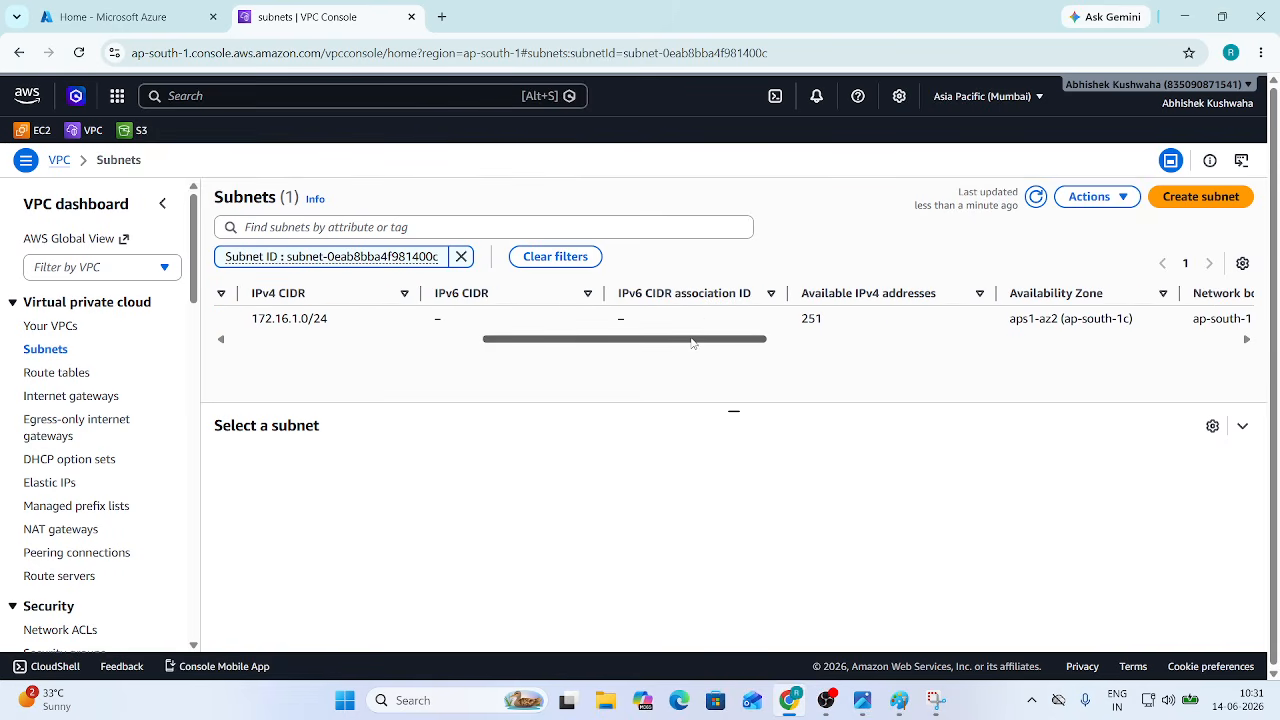
left_click_drag(620, 342, 381, 363)
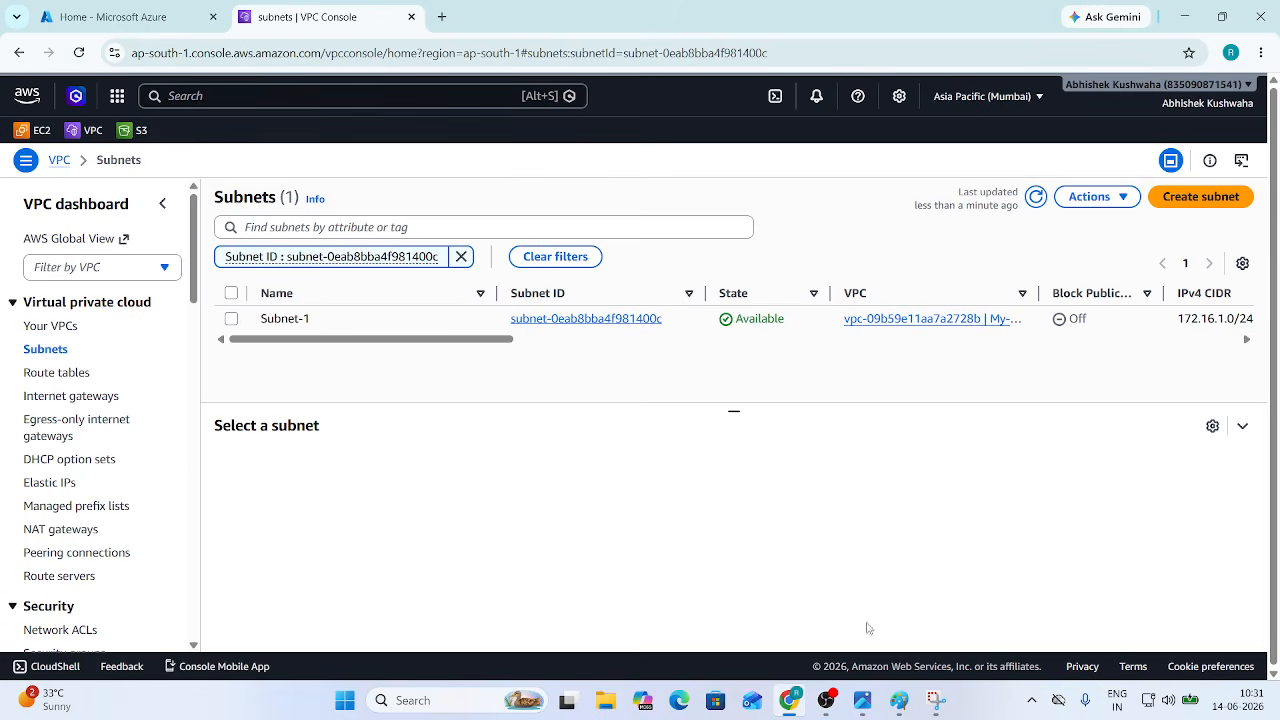
left_click(899, 700)
Step: Look over the Paint diagram, then minimize it to return to the subnets list
scroll(957, 553, "down", 2)
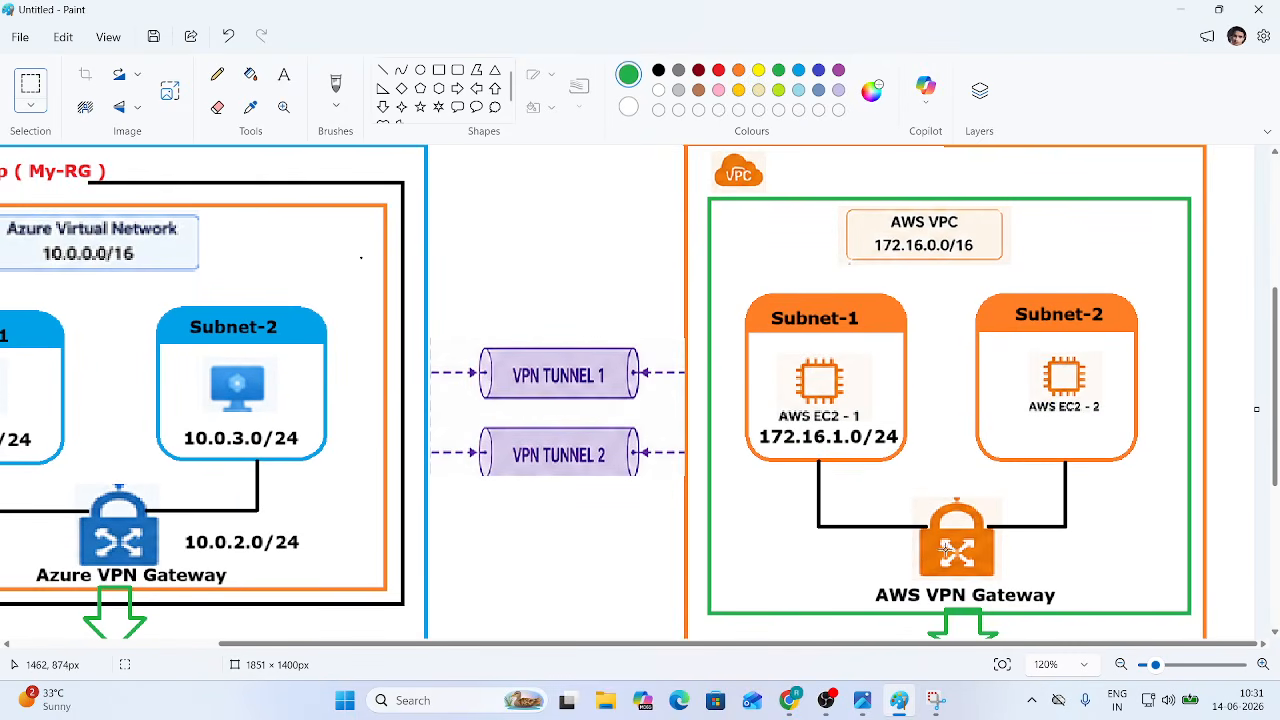
left_click(1185, 8)
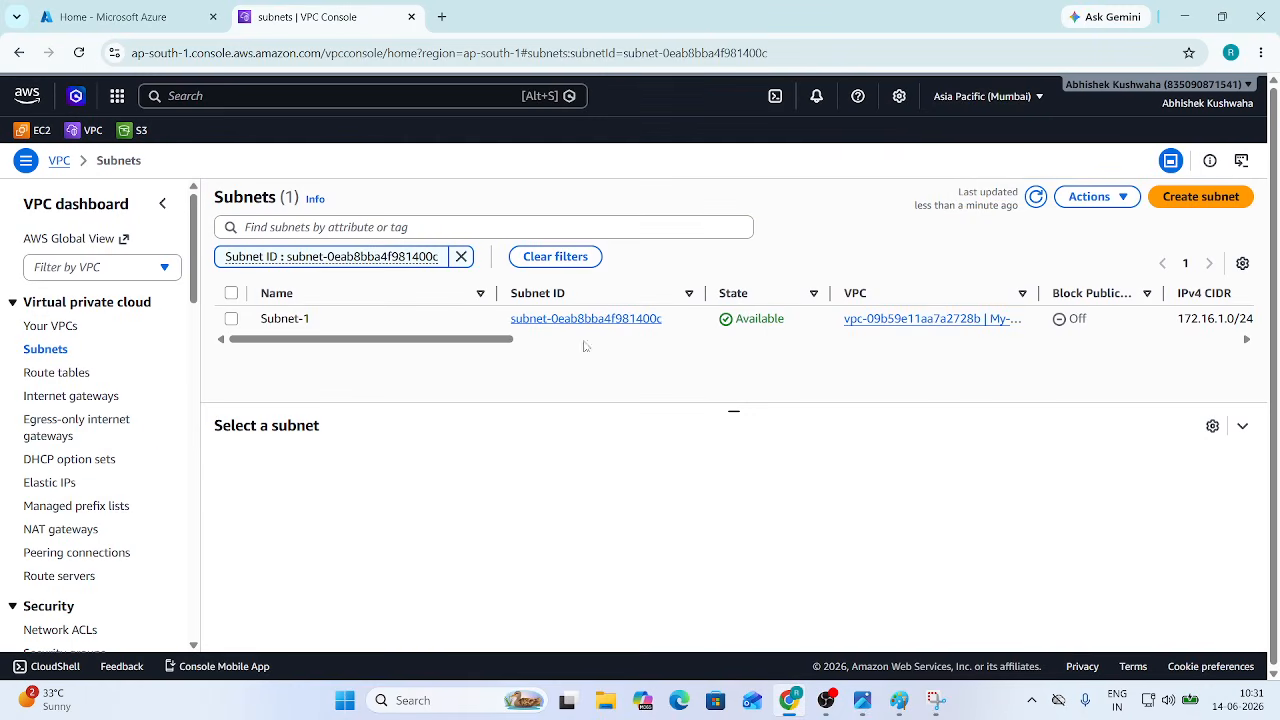
Step: Create an internet gateway with the name tag My-Internet-GW
left_click(65, 396)
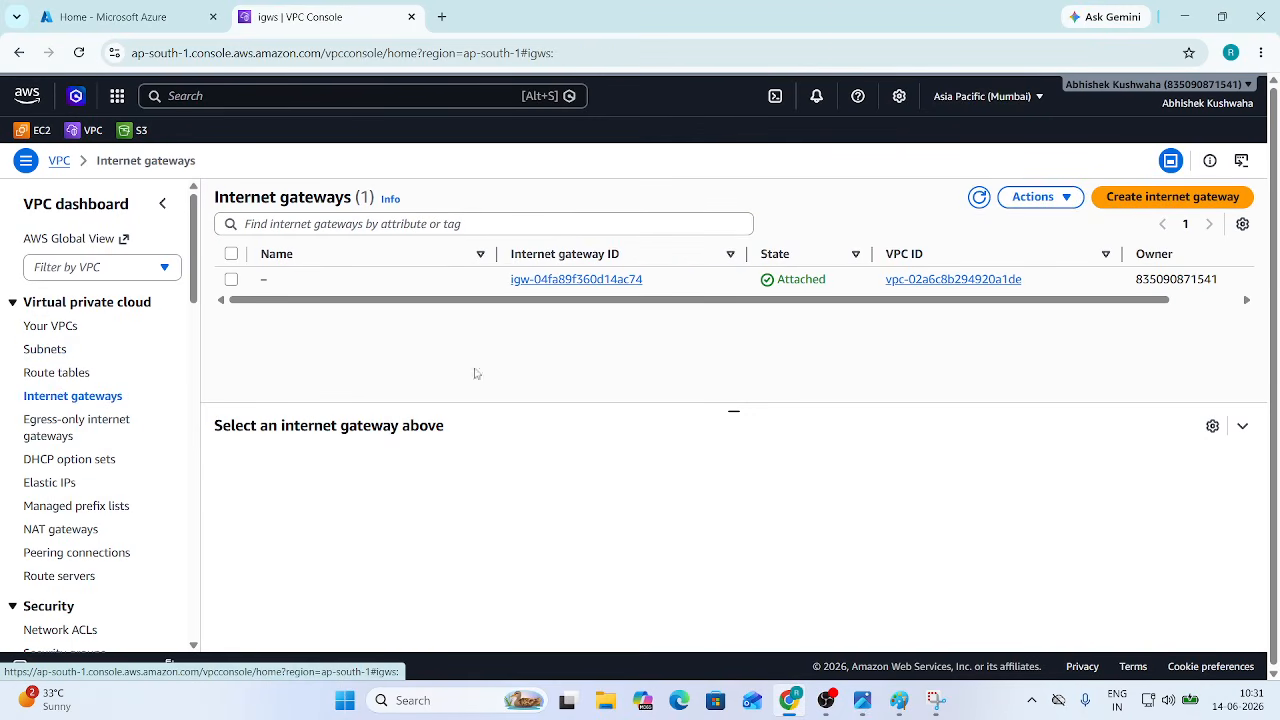
left_click(1212, 196)
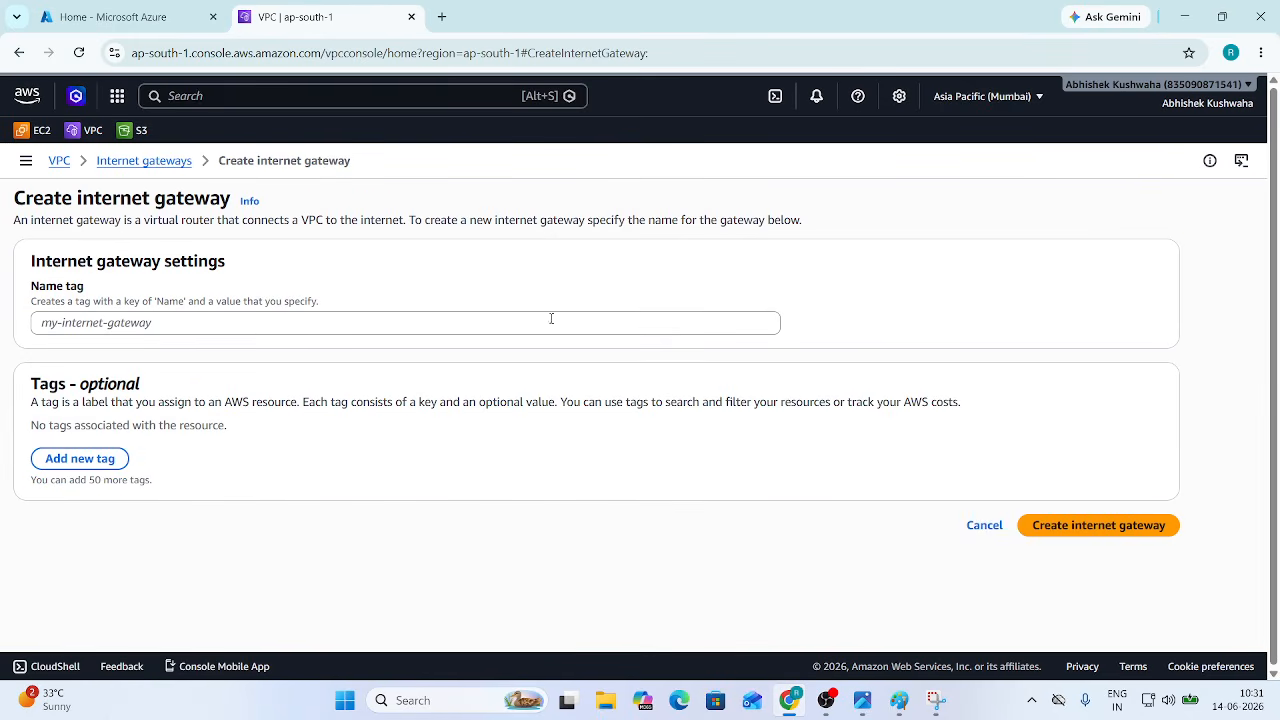
left_click(86, 328)
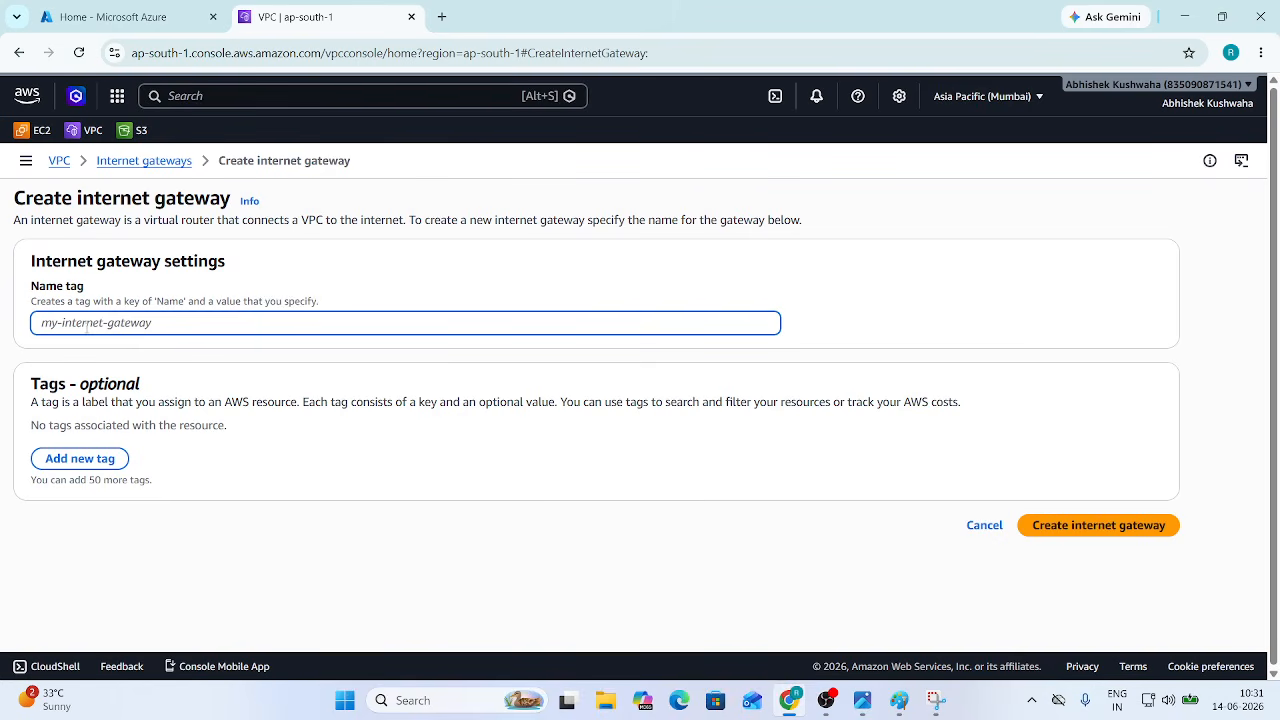
type("M")
key("BackSpace")
type("My")
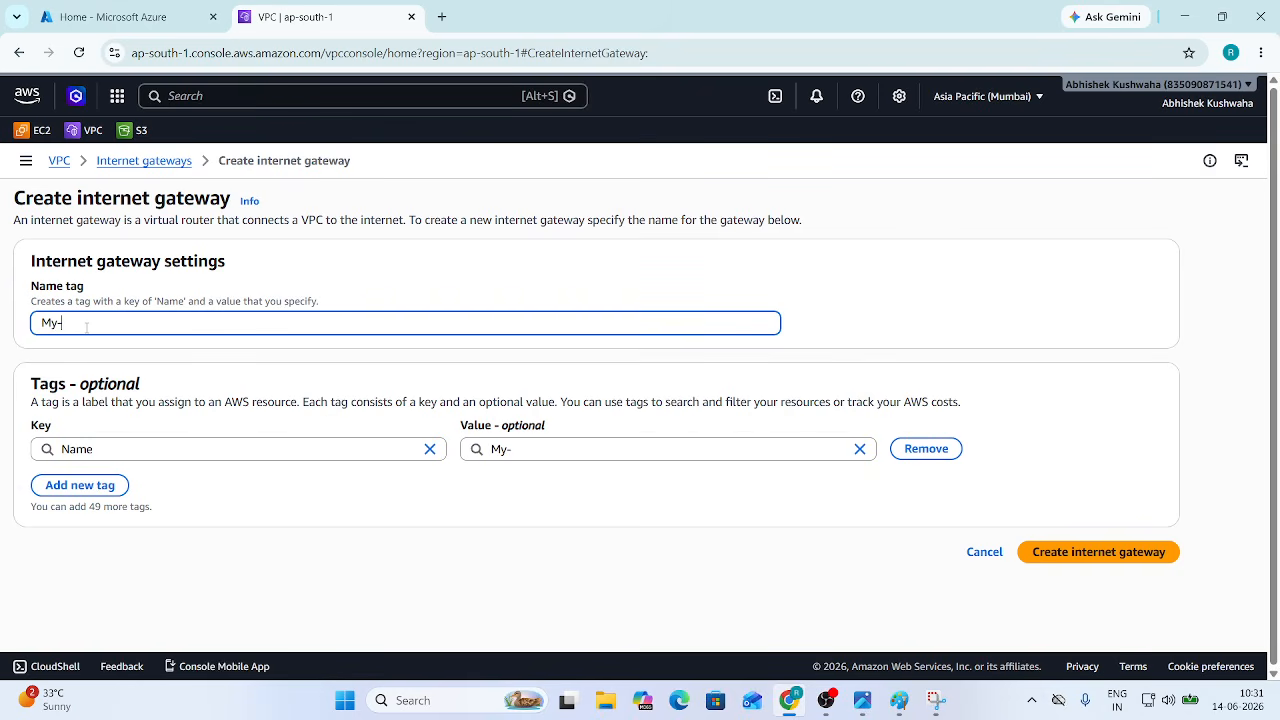
type("-Internet-GW")
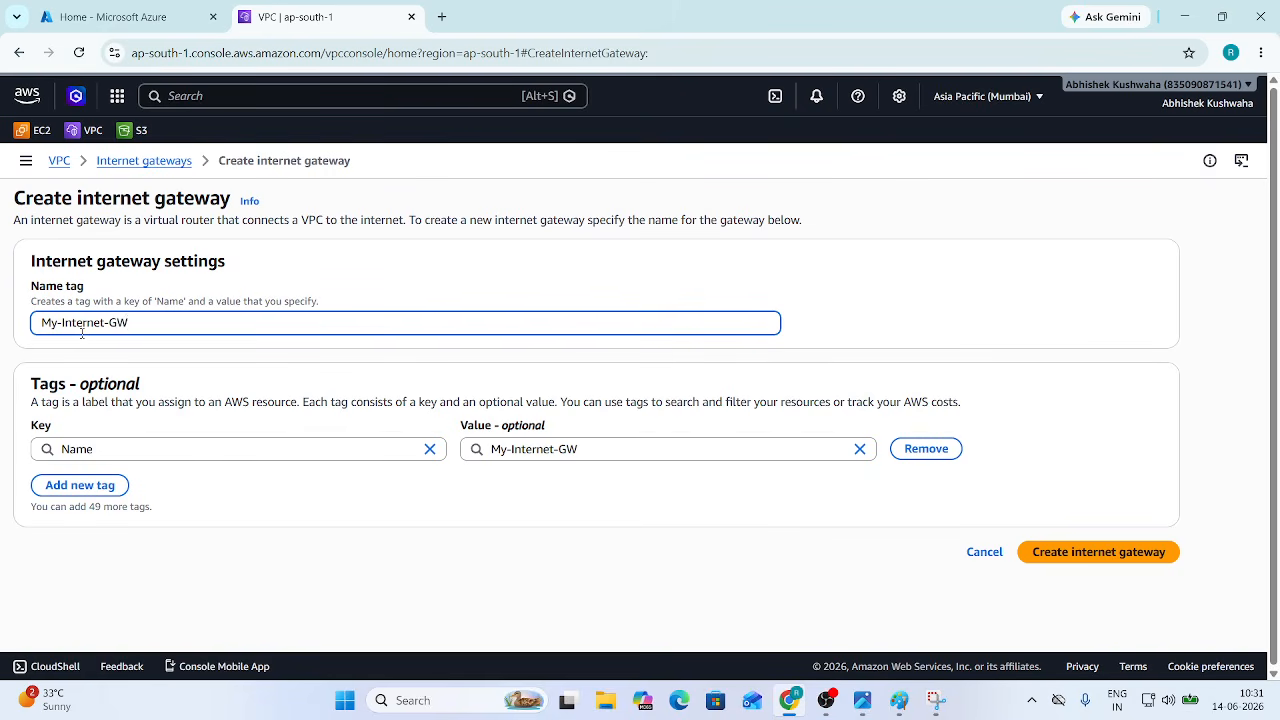
left_click(1076, 552)
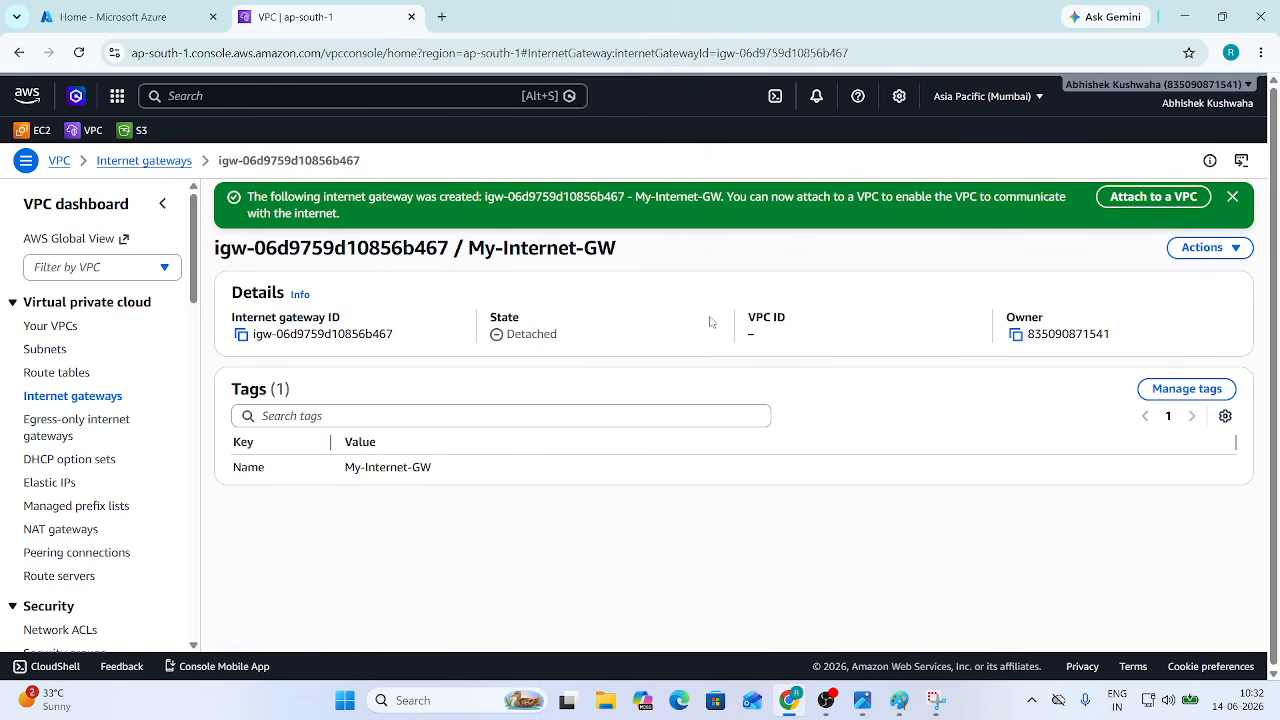
Step: Attach My-Internet-GW to My-VPC-01 through Actions > Attach to VPC
left_click(1233, 197)
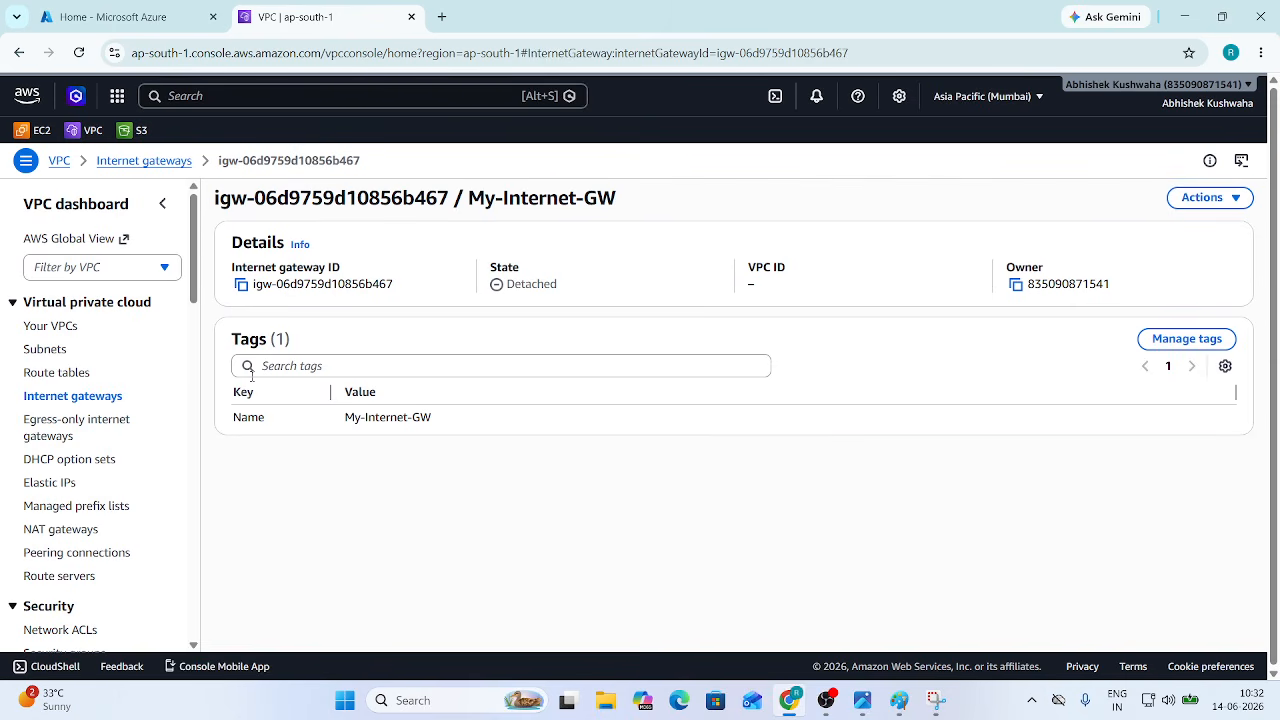
left_click(88, 404)
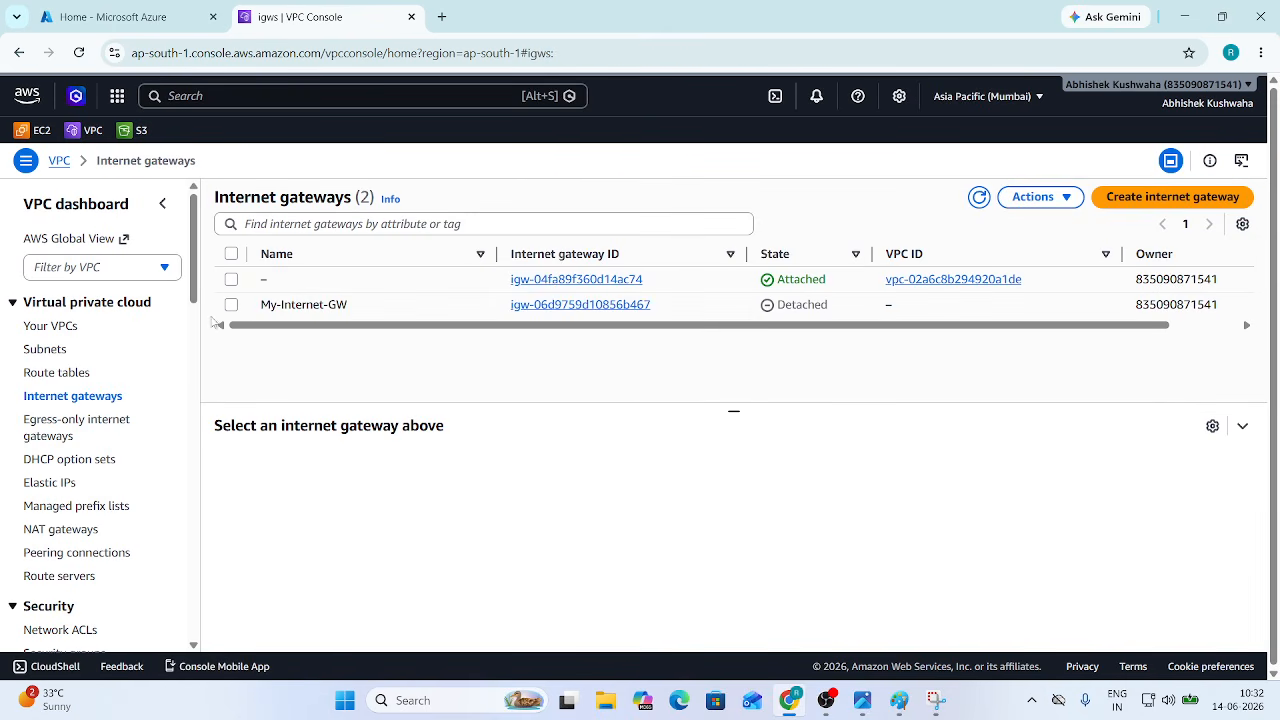
left_click(232, 306)
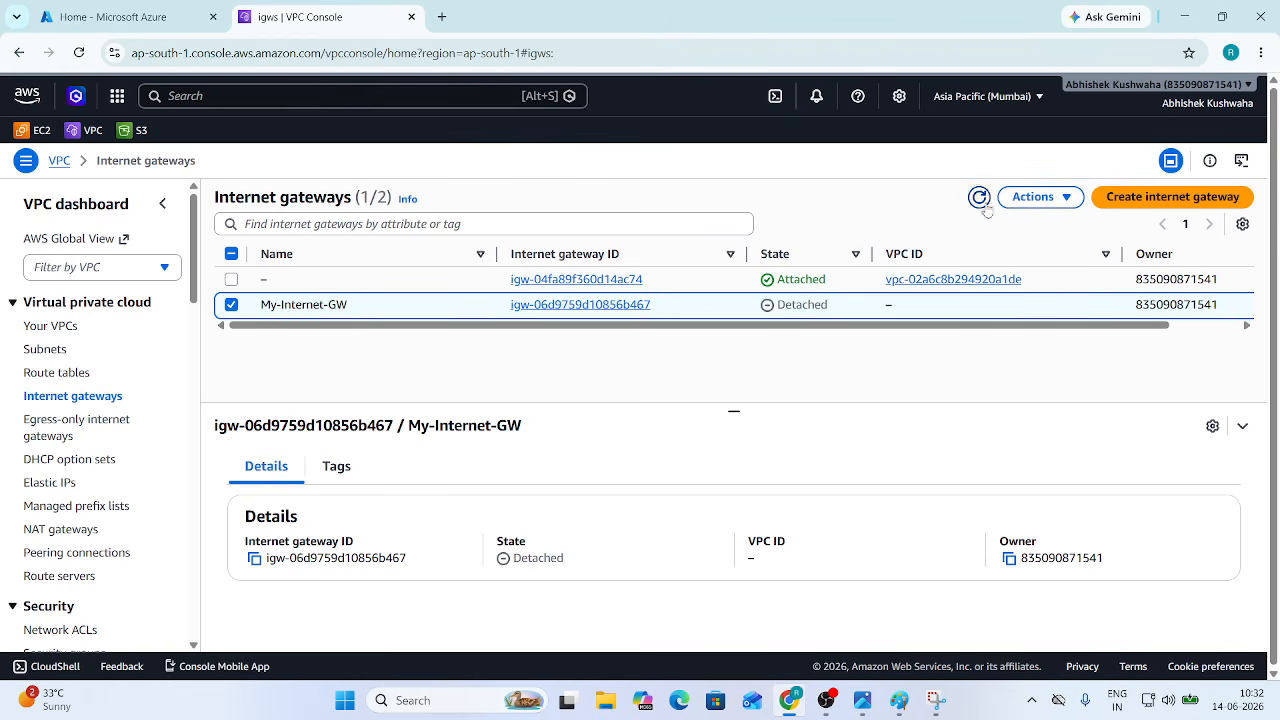
left_click(1058, 198)
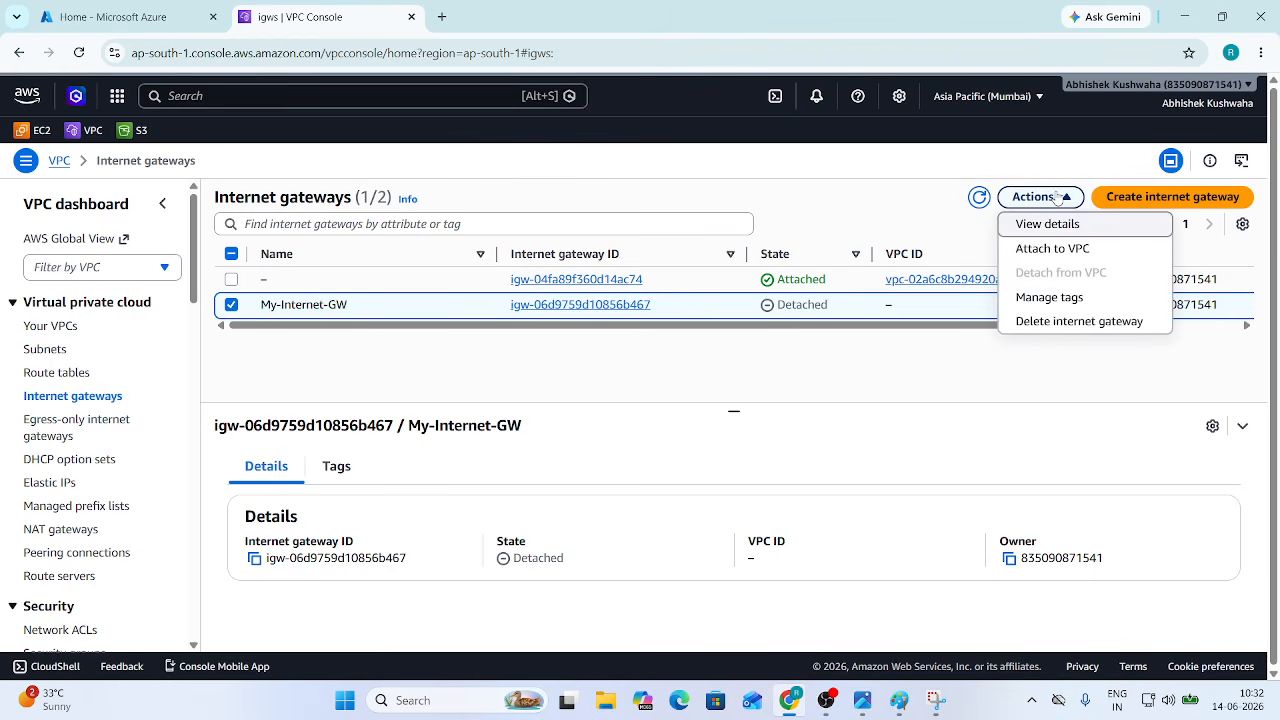
left_click(1058, 249)
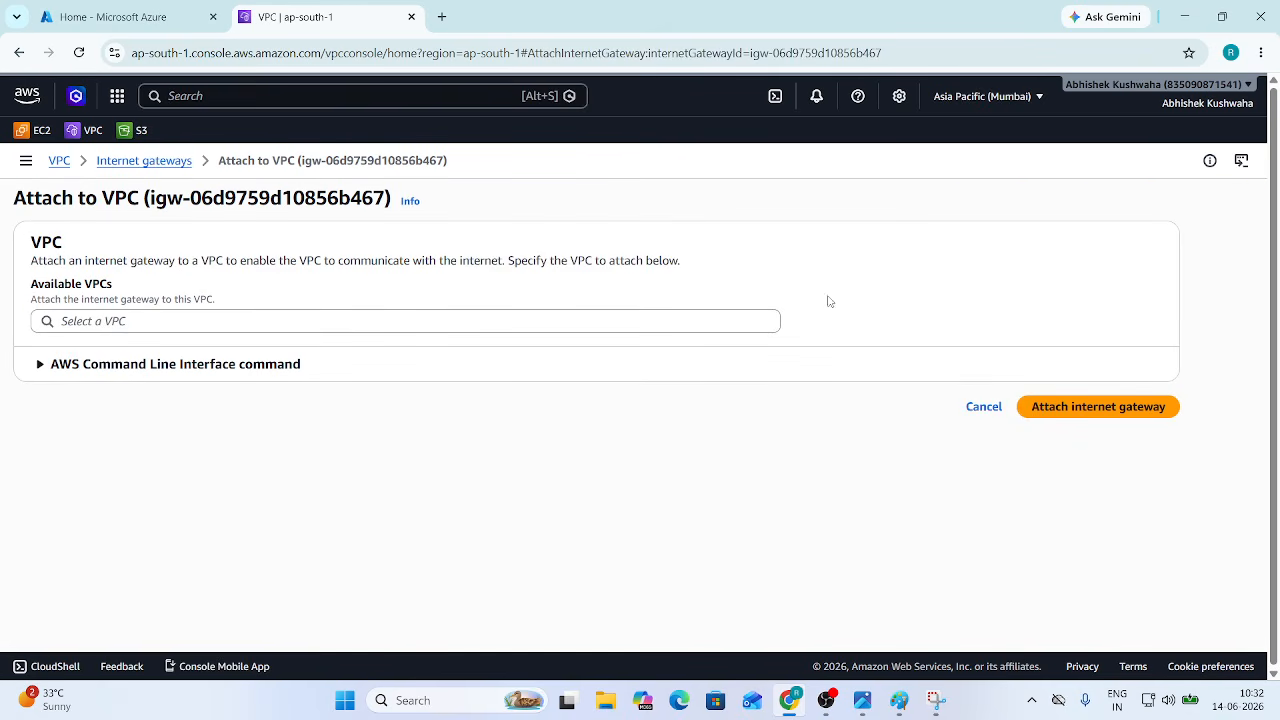
left_click(355, 320)
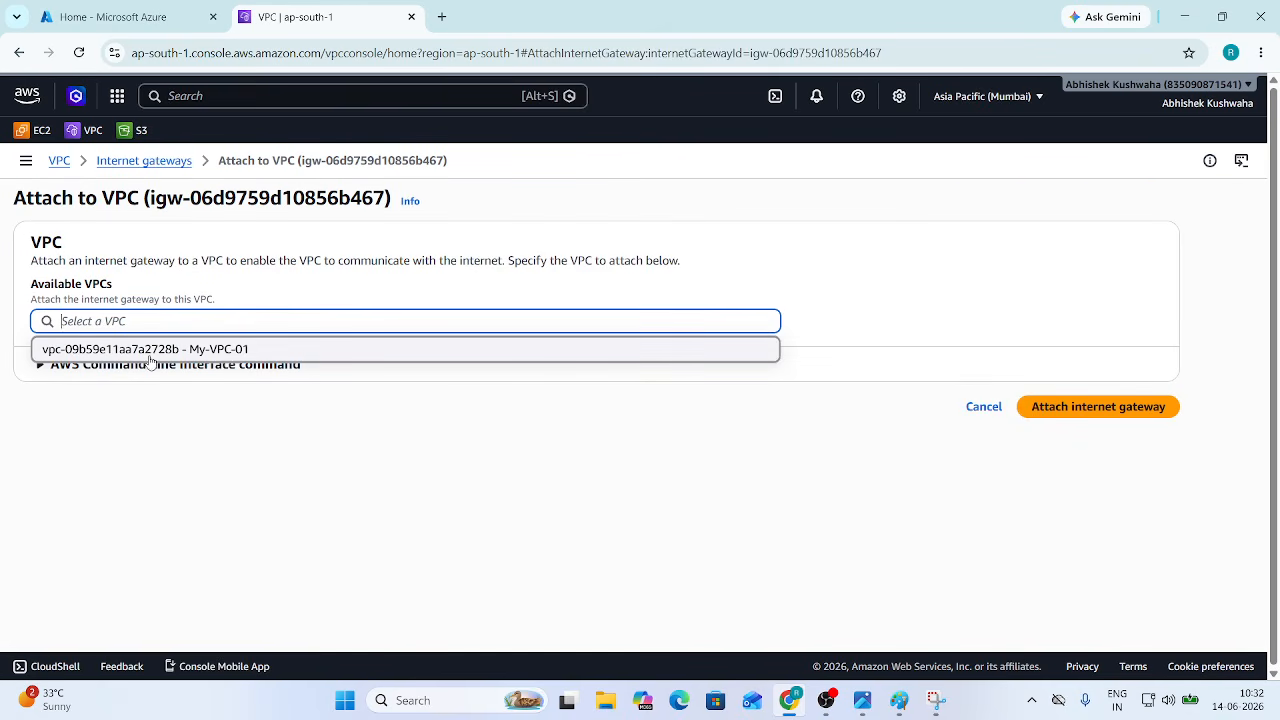
left_click(244, 352)
left_click(1115, 402)
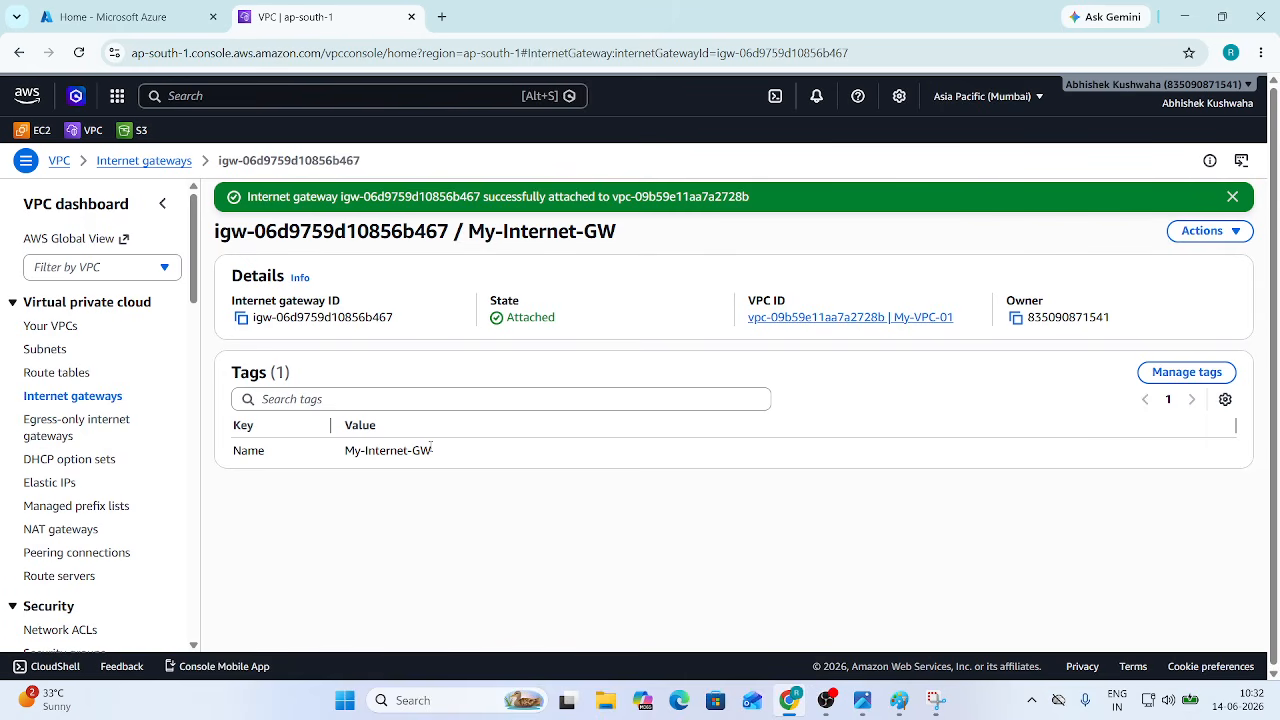
Step: Name the second route table MY-RT
left_click(52, 372)
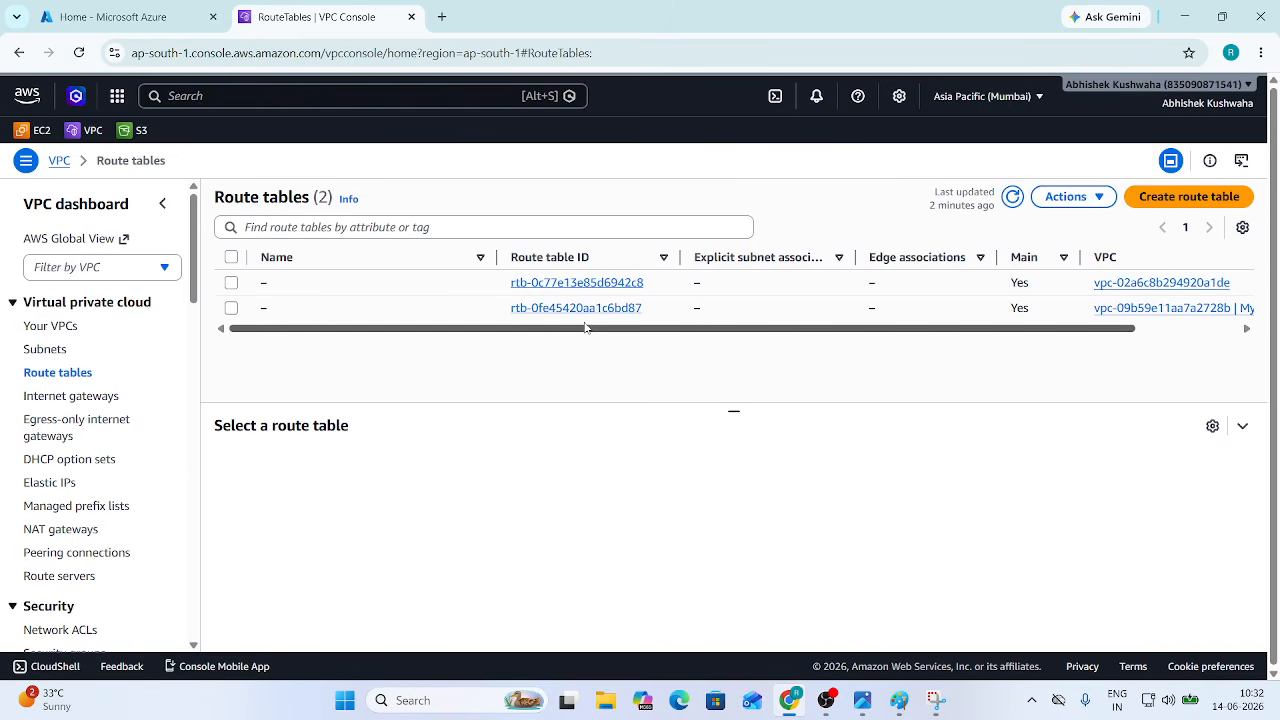
left_click_drag(585, 329, 688, 351)
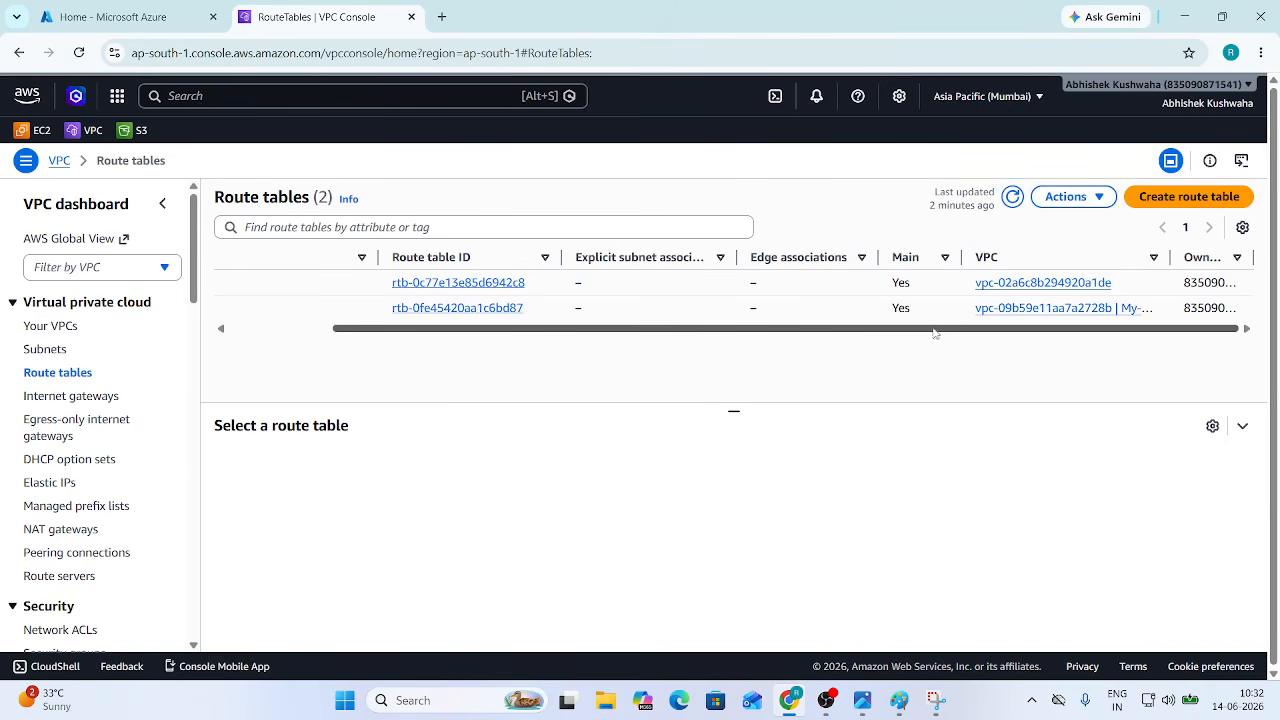
left_click_drag(934, 334, 560, 340)
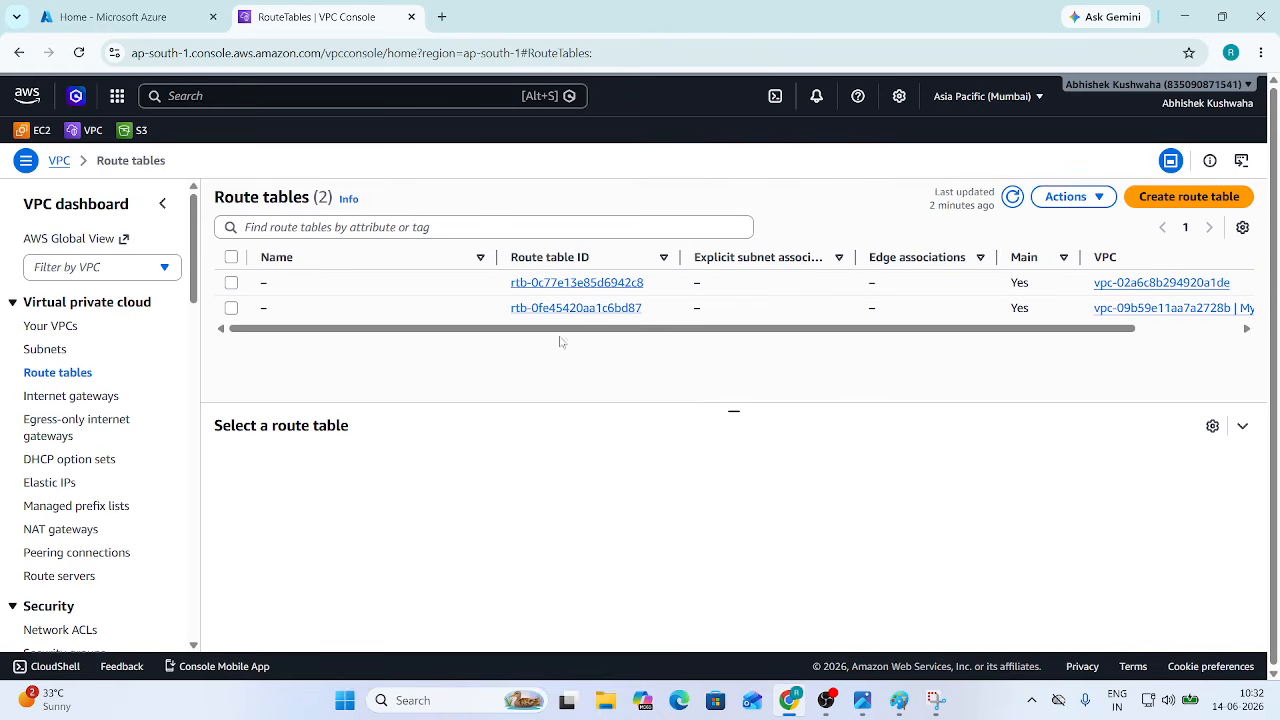
left_click(278, 310)
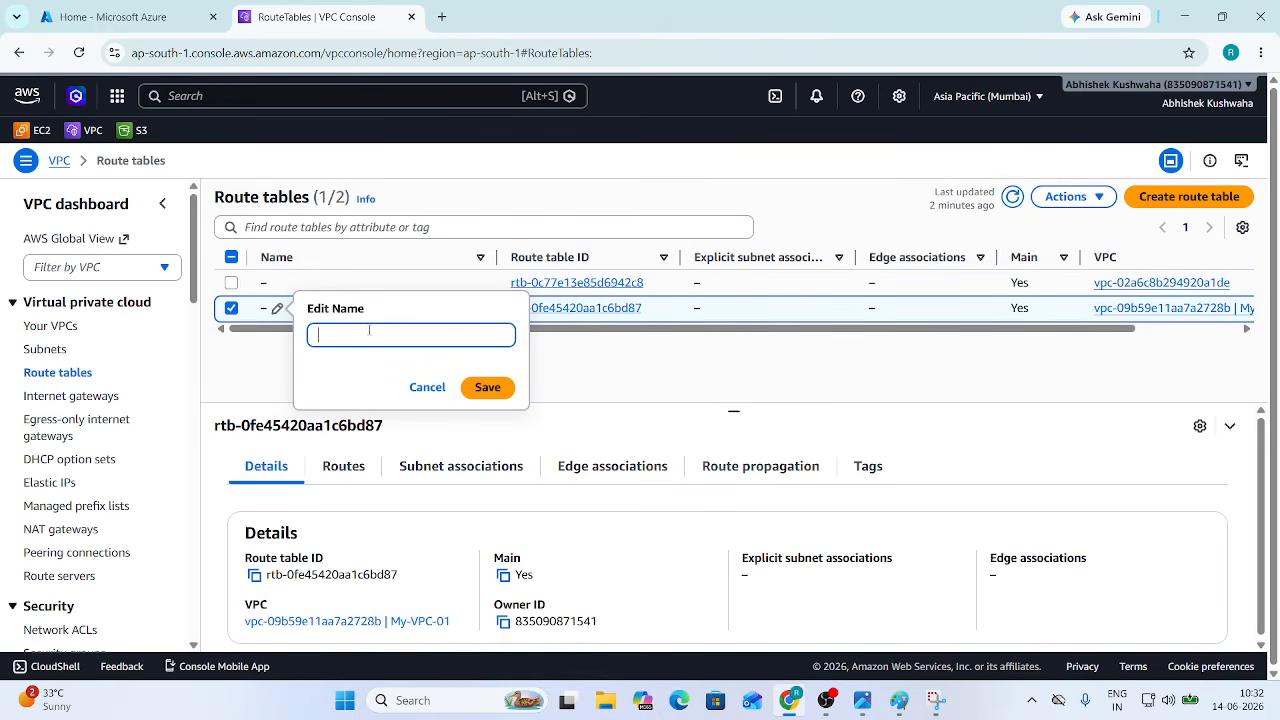
type("MY-RT")
left_click(499, 388)
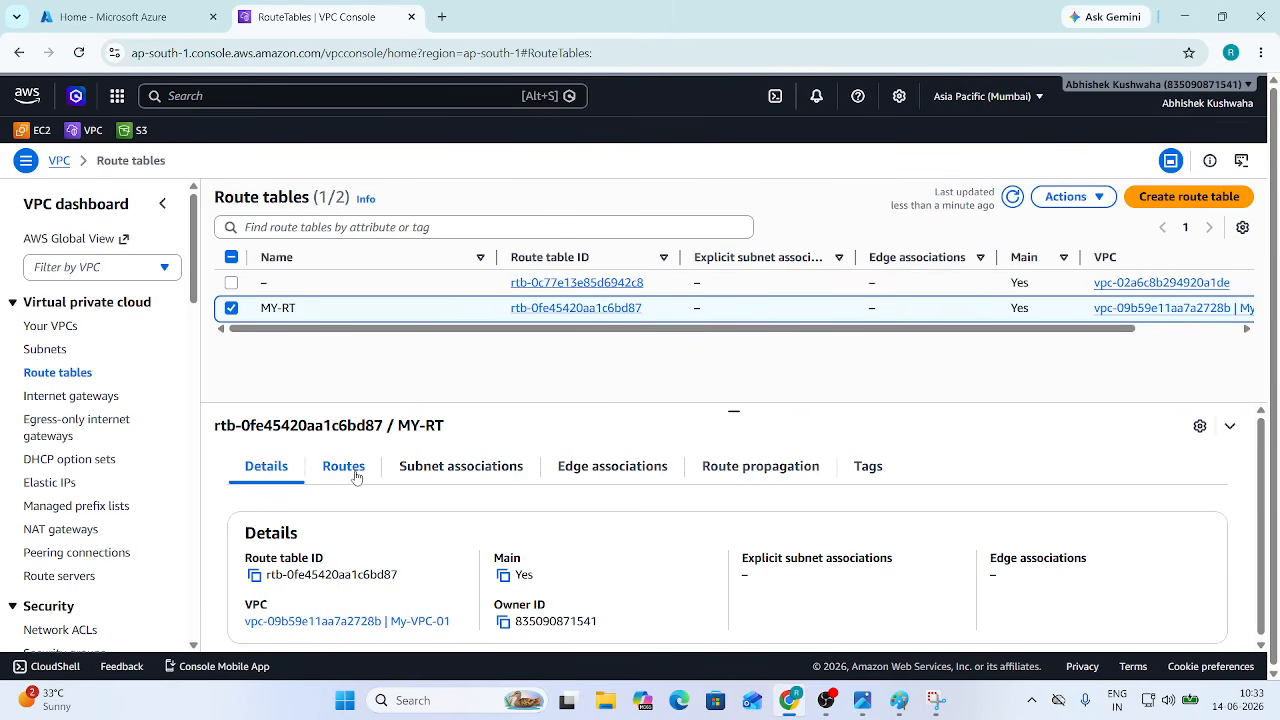
Step: Explicitly associate Subnet-1 with MY-RT and check its routes
left_click(449, 477)
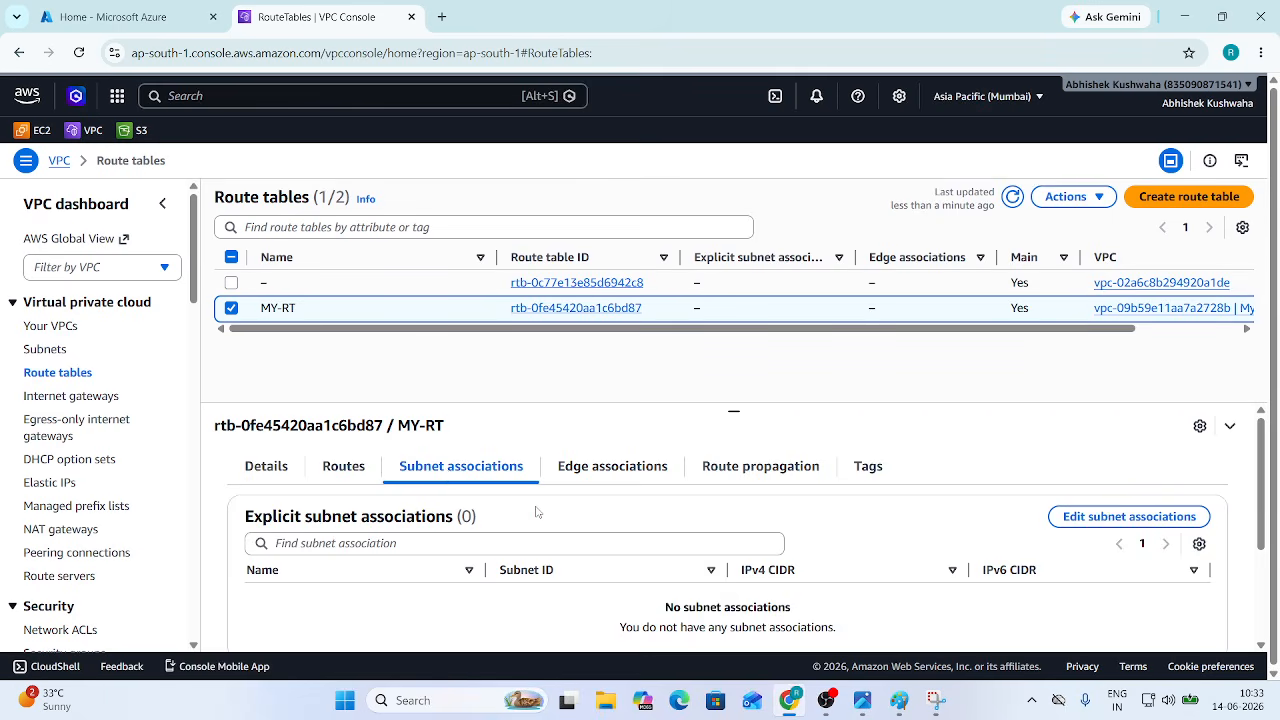
scroll(540, 513, "down", 2)
scroll(845, 521, "up", 1)
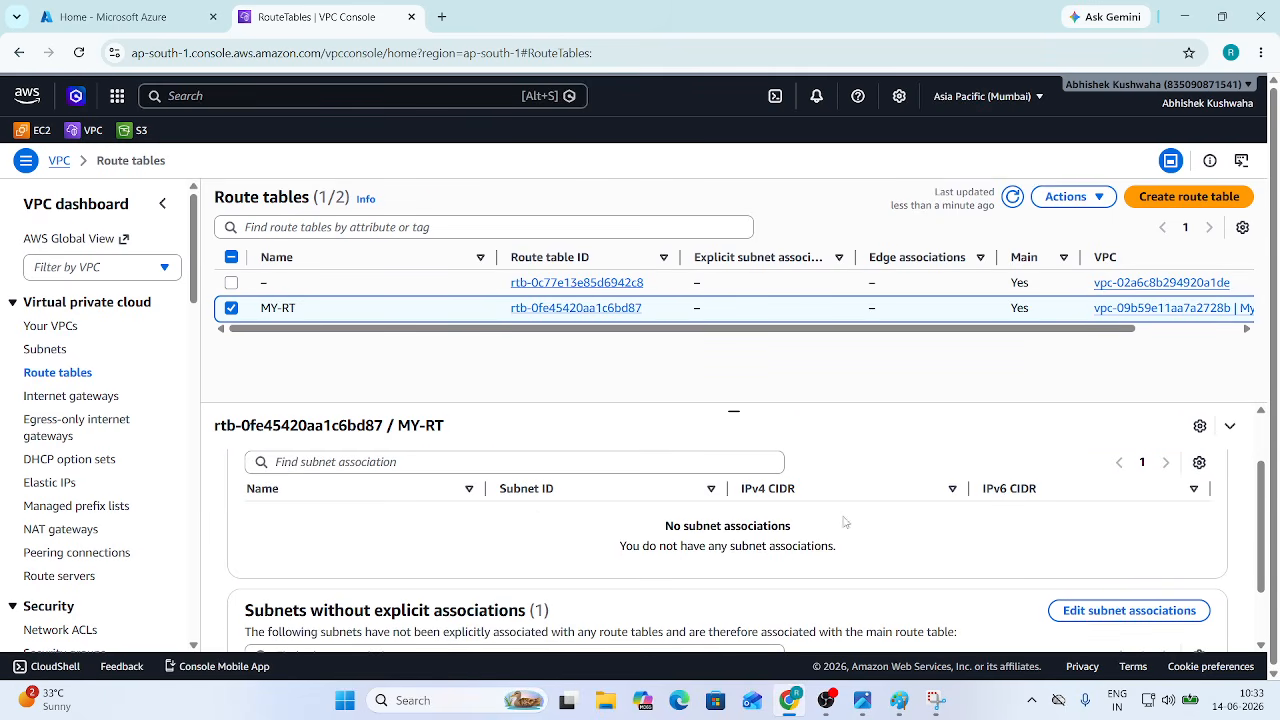
scroll(845, 521, "up", 1)
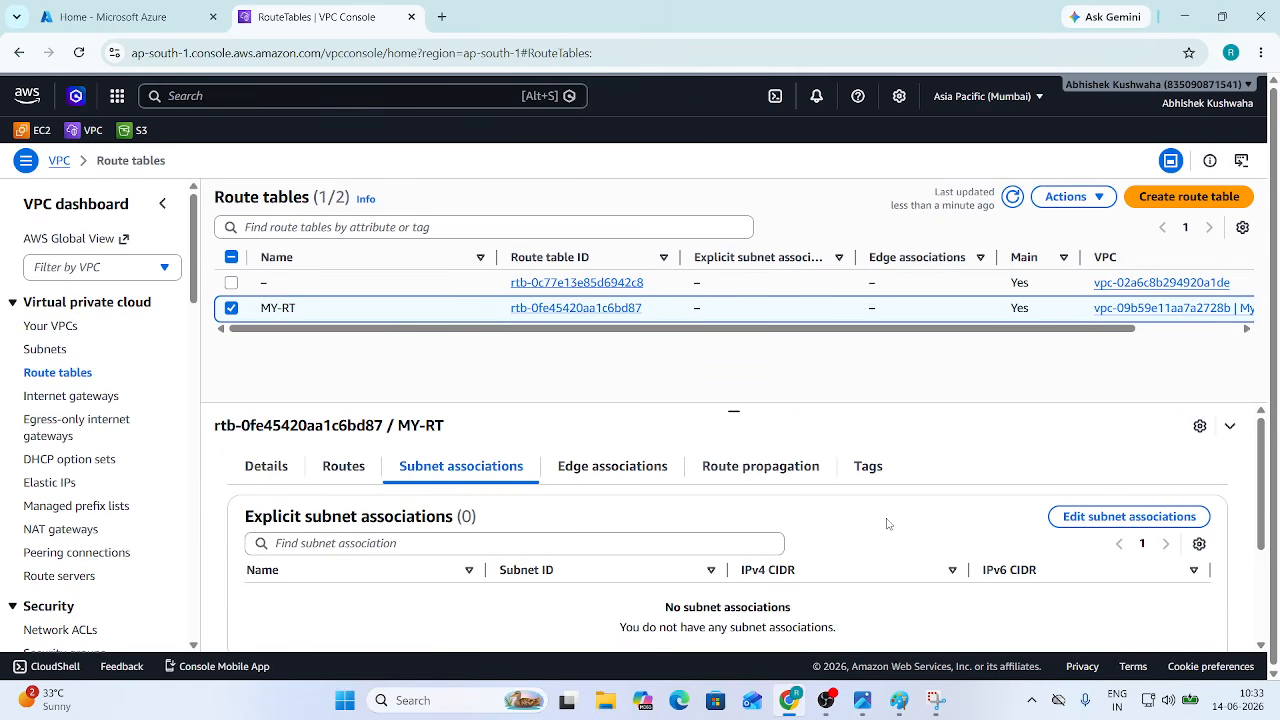
left_click(1150, 528)
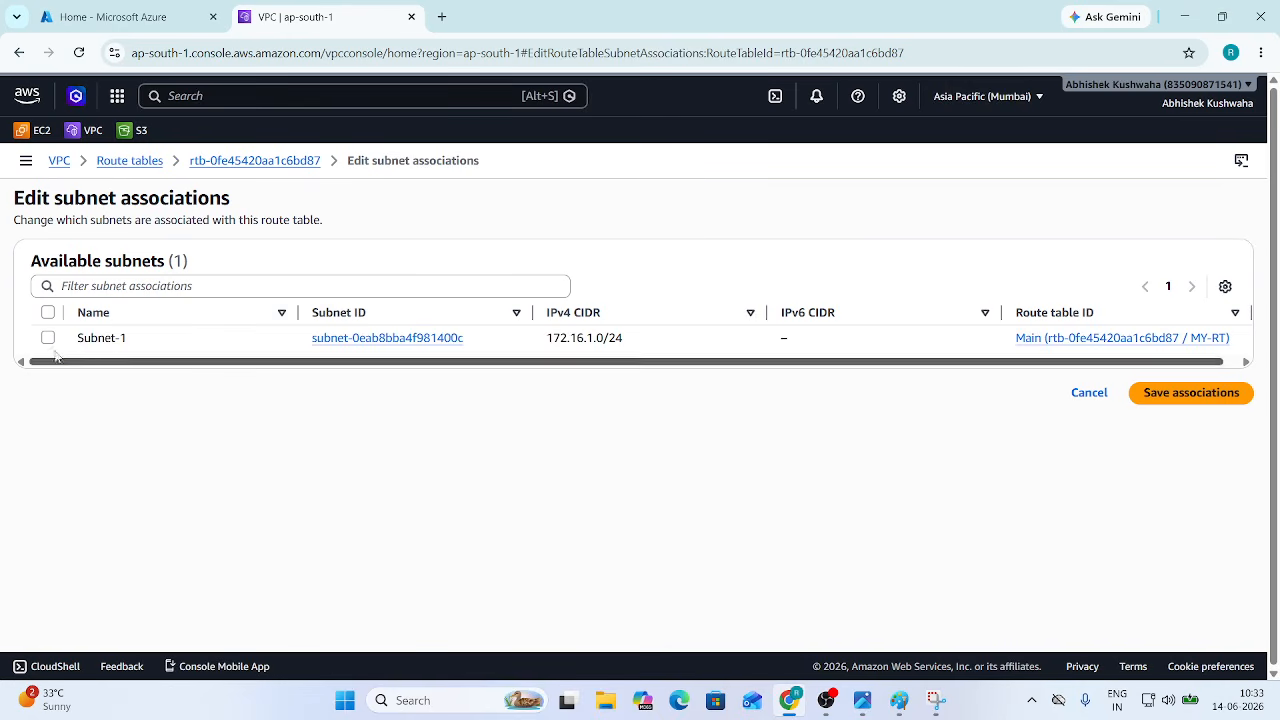
left_click(48, 339)
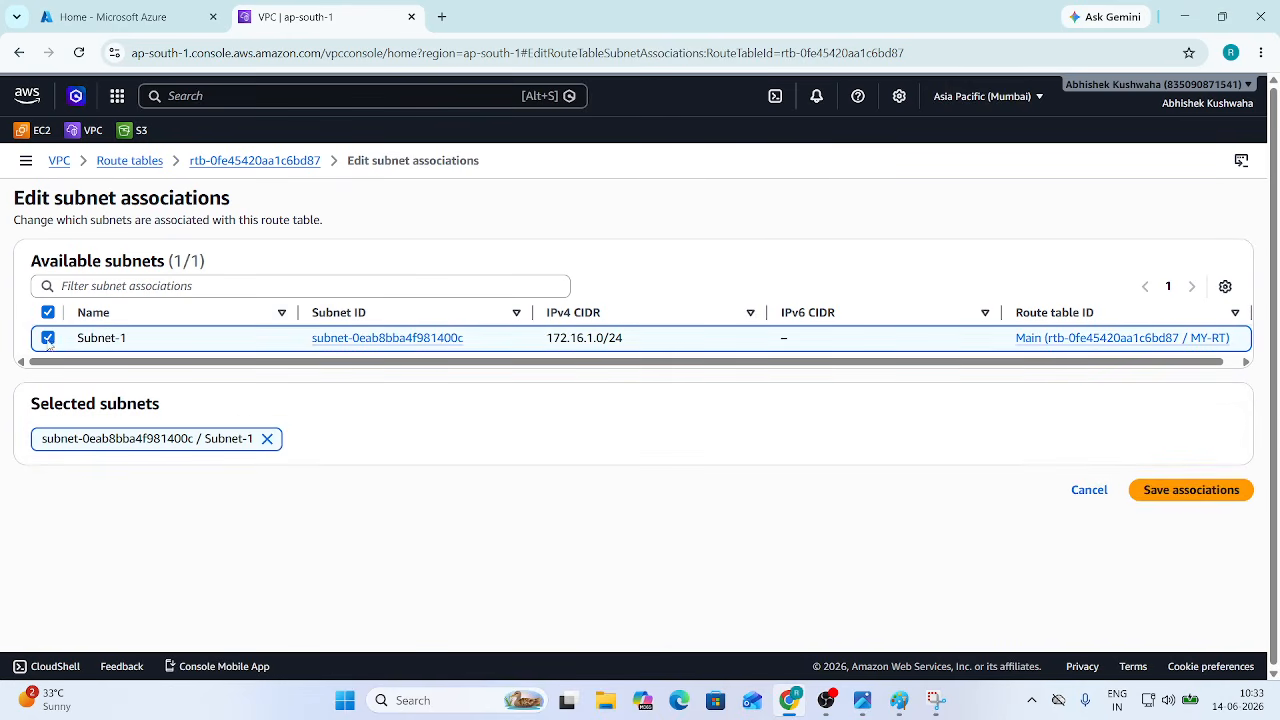
left_click(1198, 490)
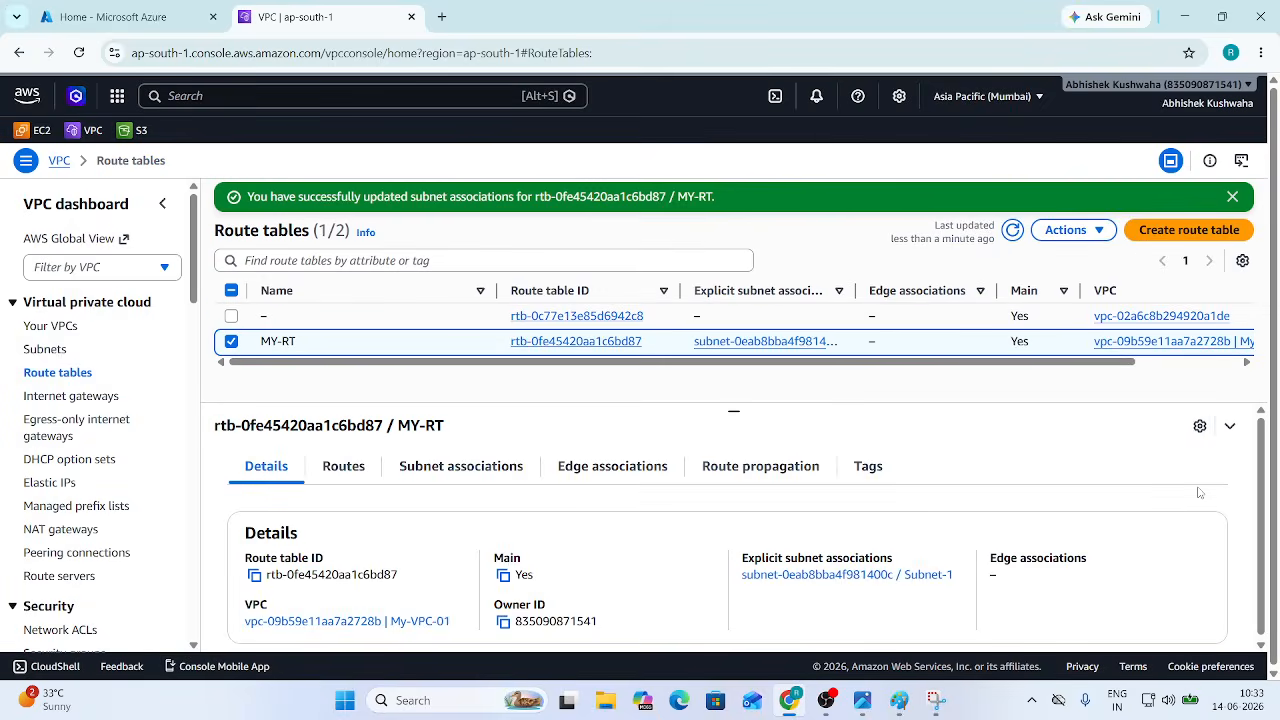
left_click(343, 467)
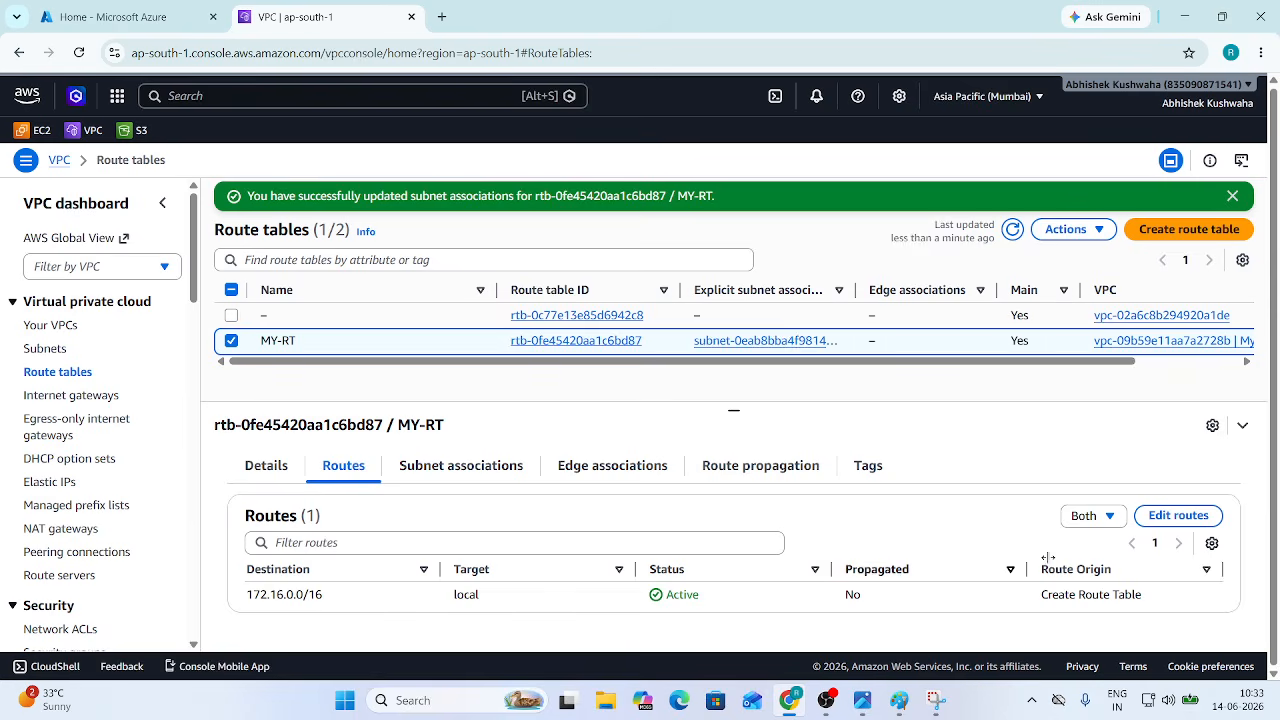
Step: Add a new MY-RT route with destination 0.0.0.0/0
left_click(1185, 519)
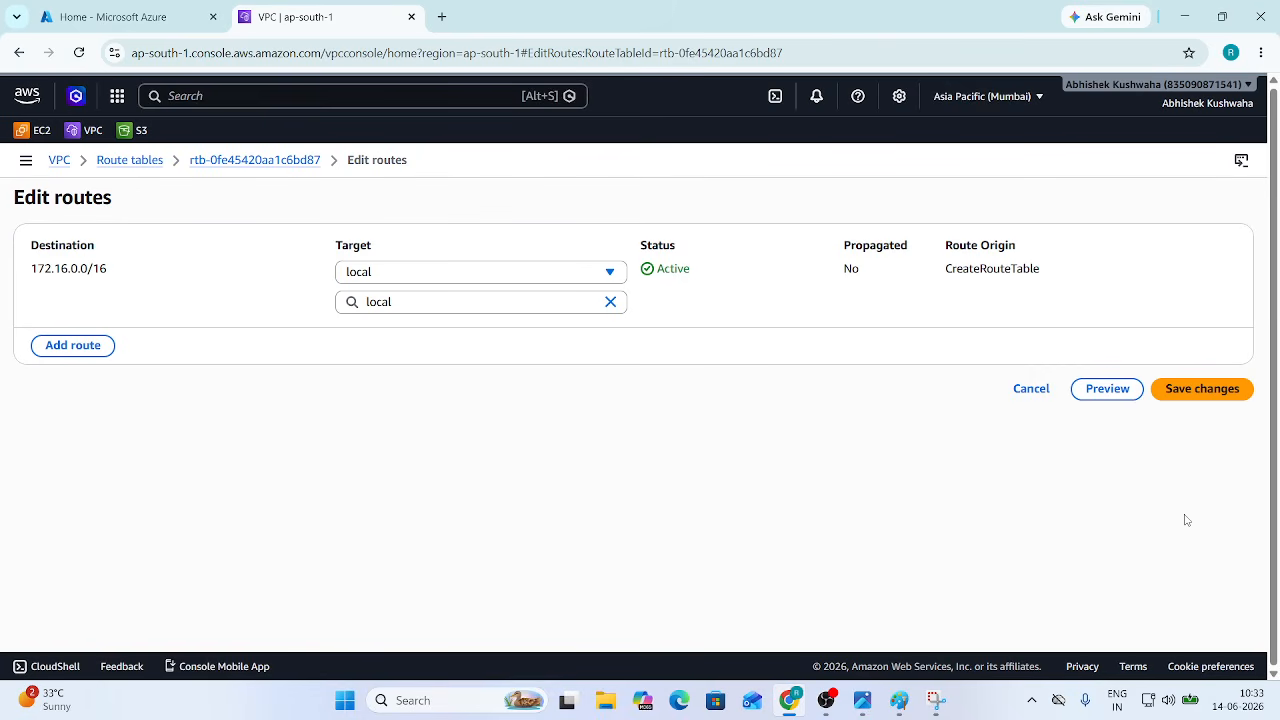
left_click(88, 342)
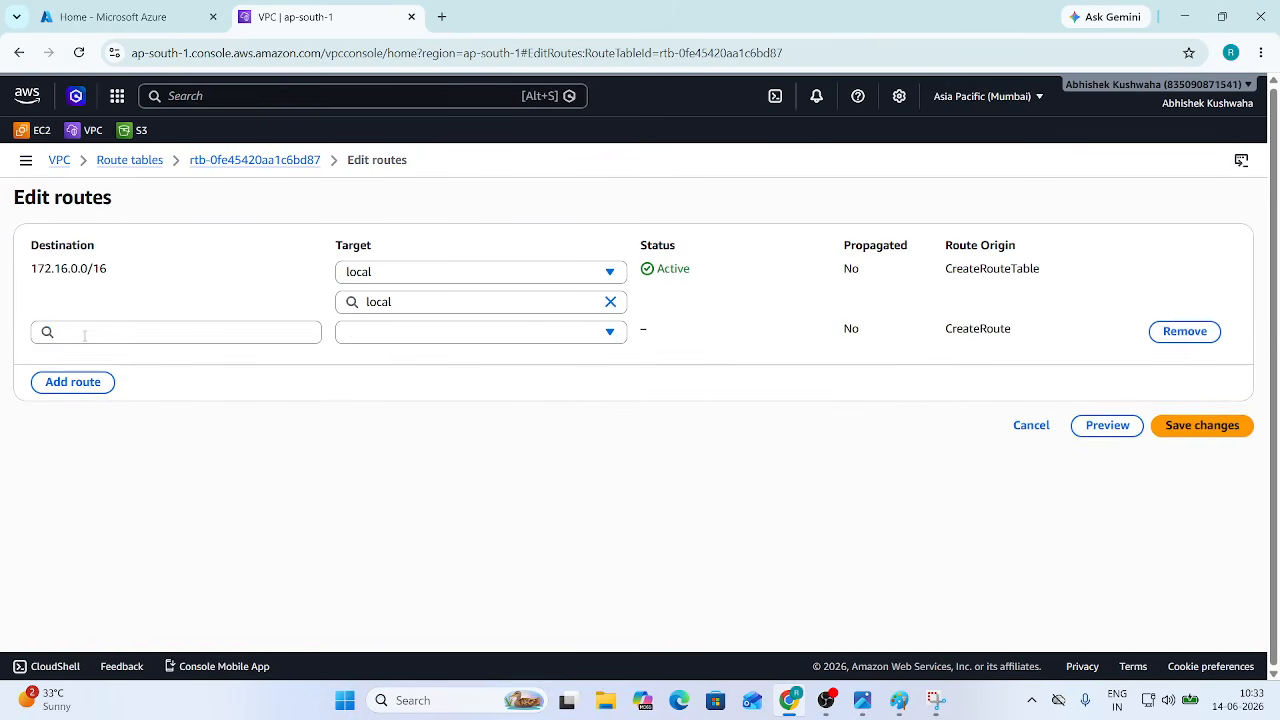
left_click(92, 333)
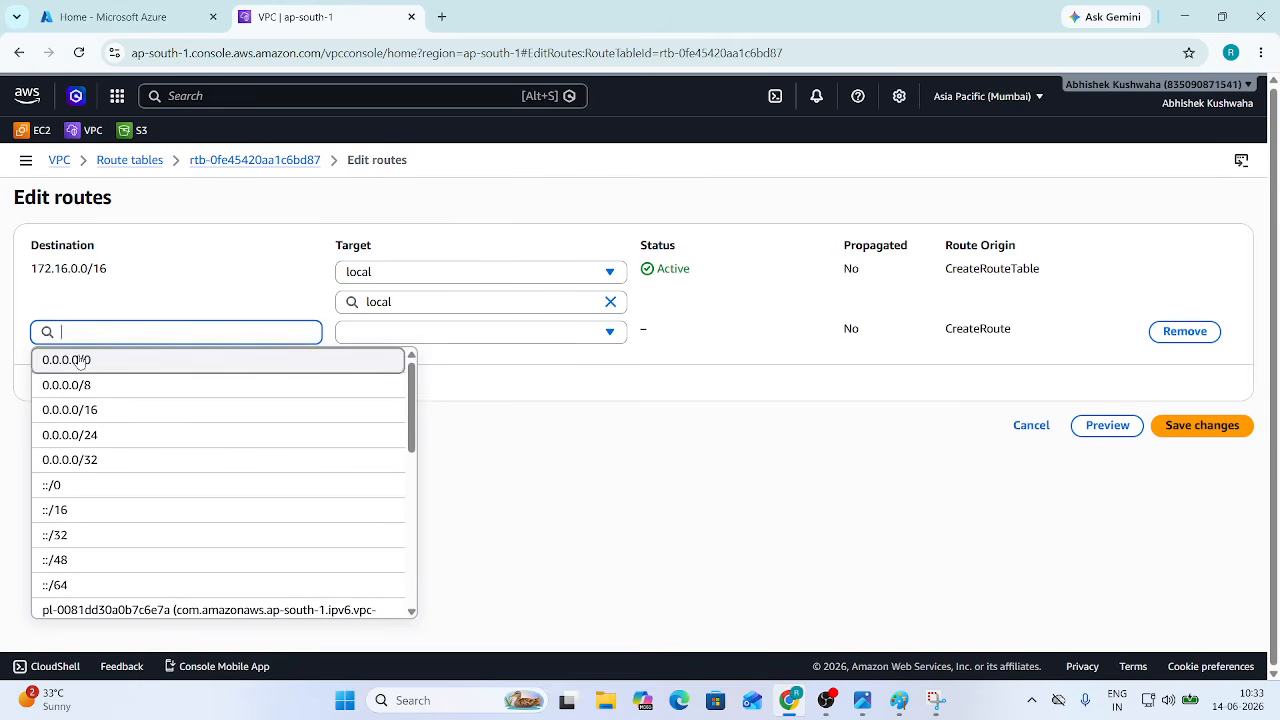
left_click(85, 359)
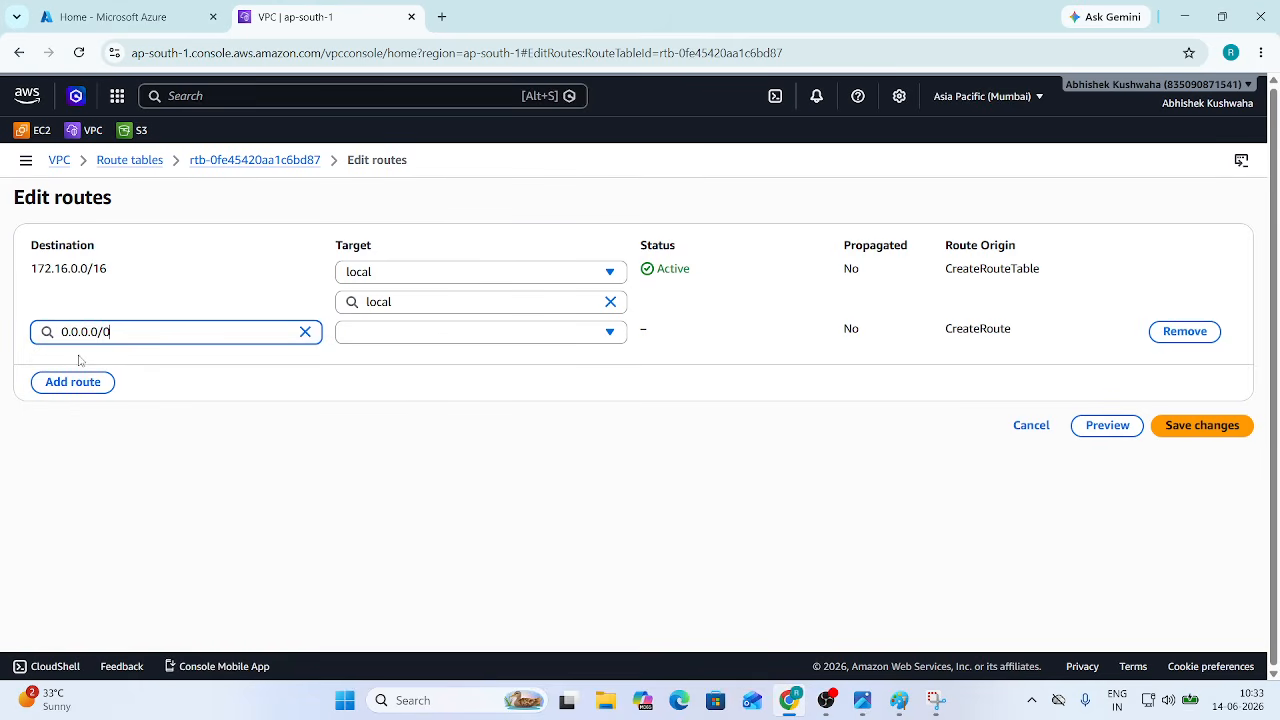
Step: Target the new route at internet gateway igw-06d9759d10856b467 and save the changes
left_click(396, 340)
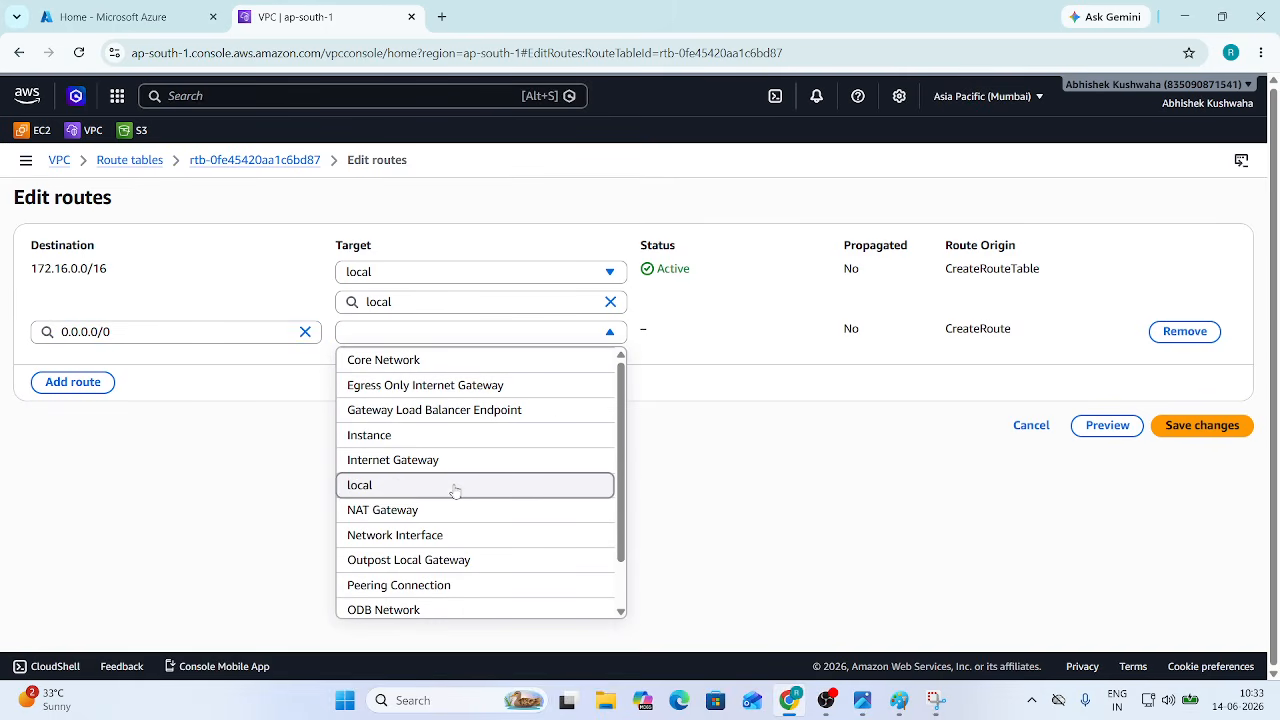
scroll(463, 538, "down", 1)
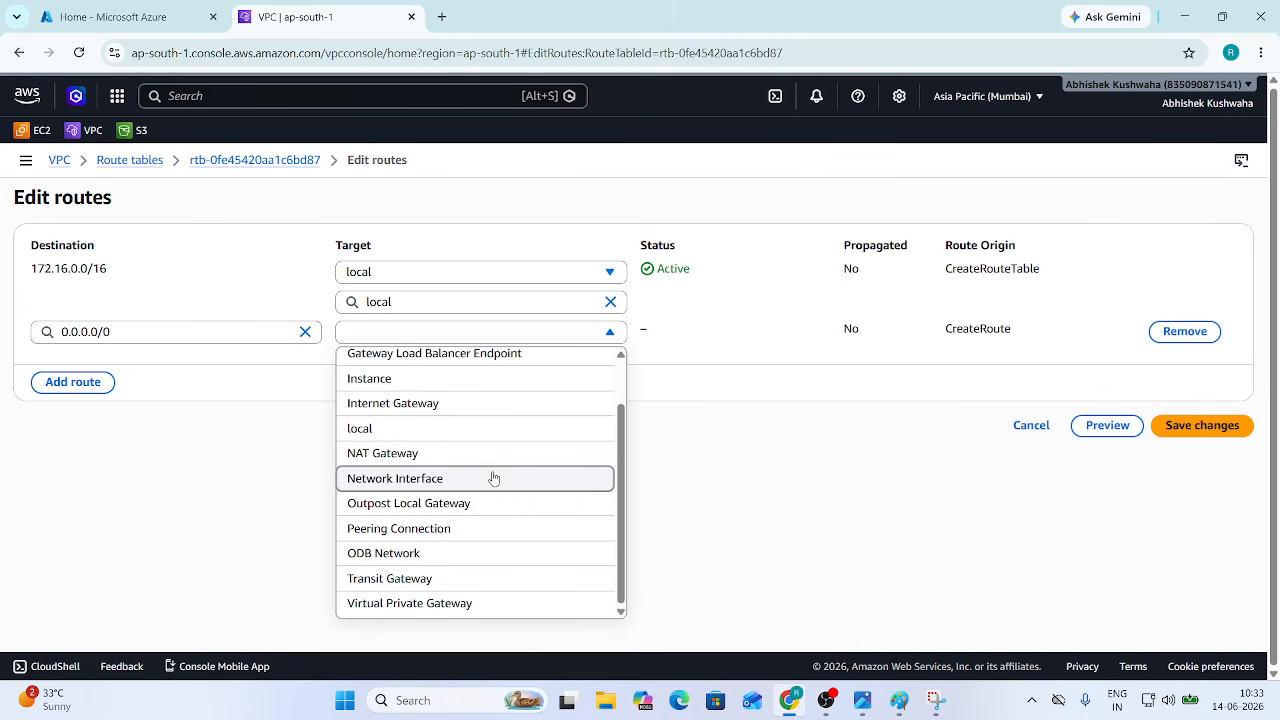
left_click(459, 403)
left_click(471, 363)
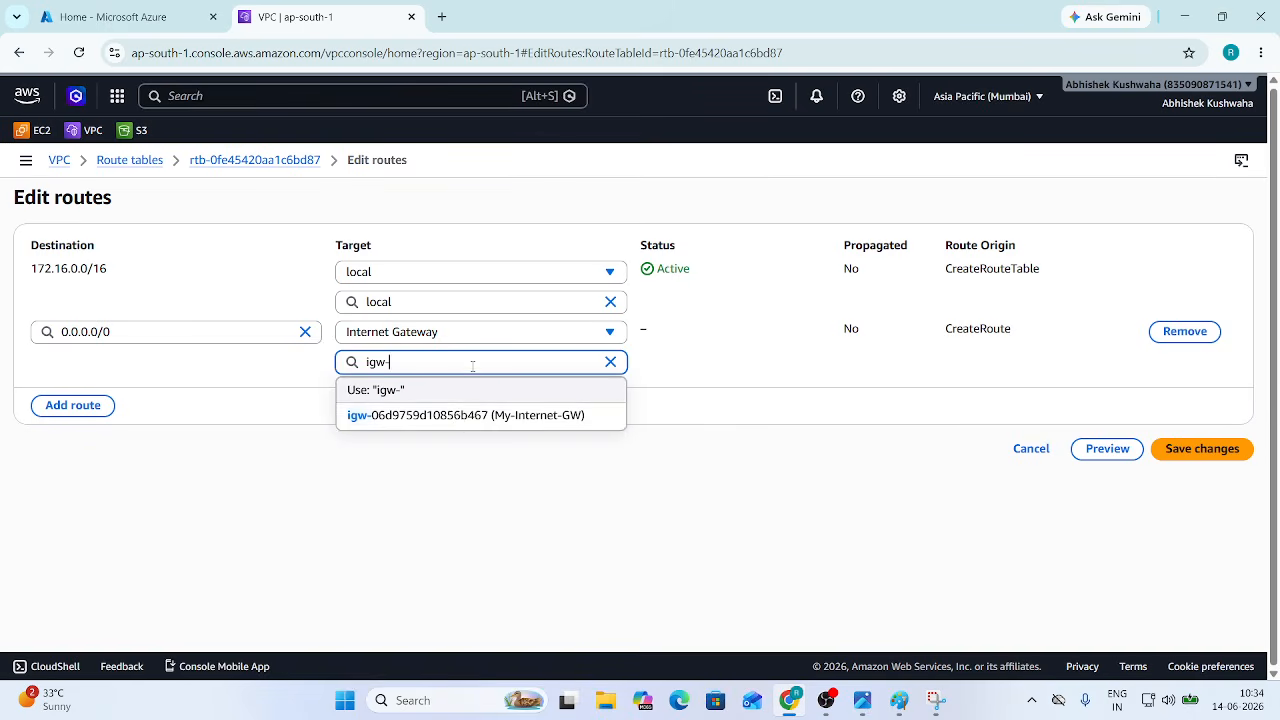
left_click(458, 415)
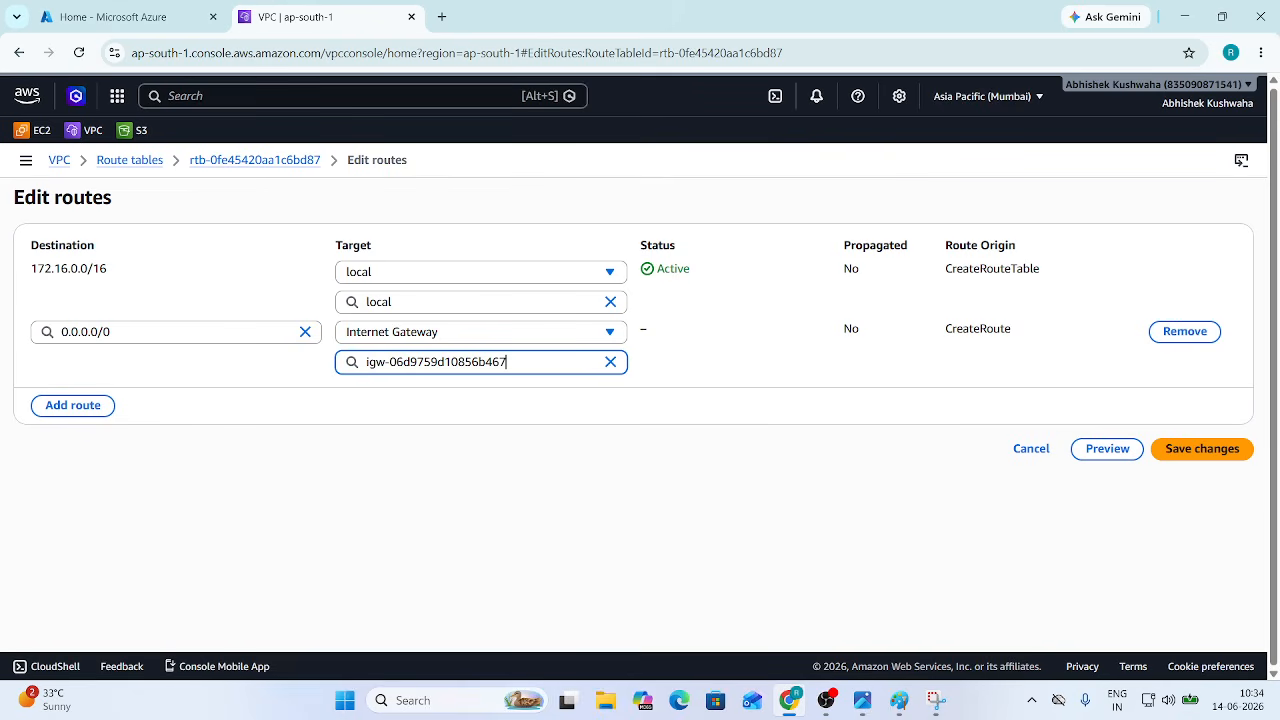
left_click_drag(32, 267, 110, 271)
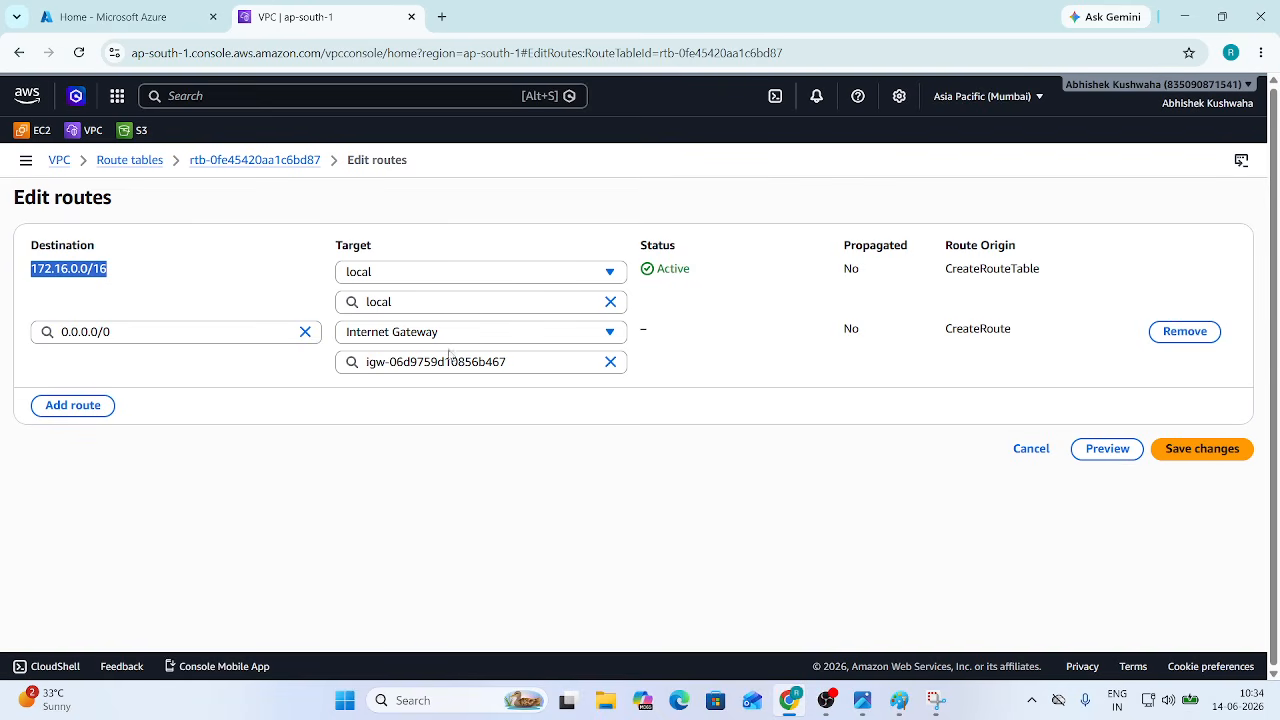
left_click(1204, 449)
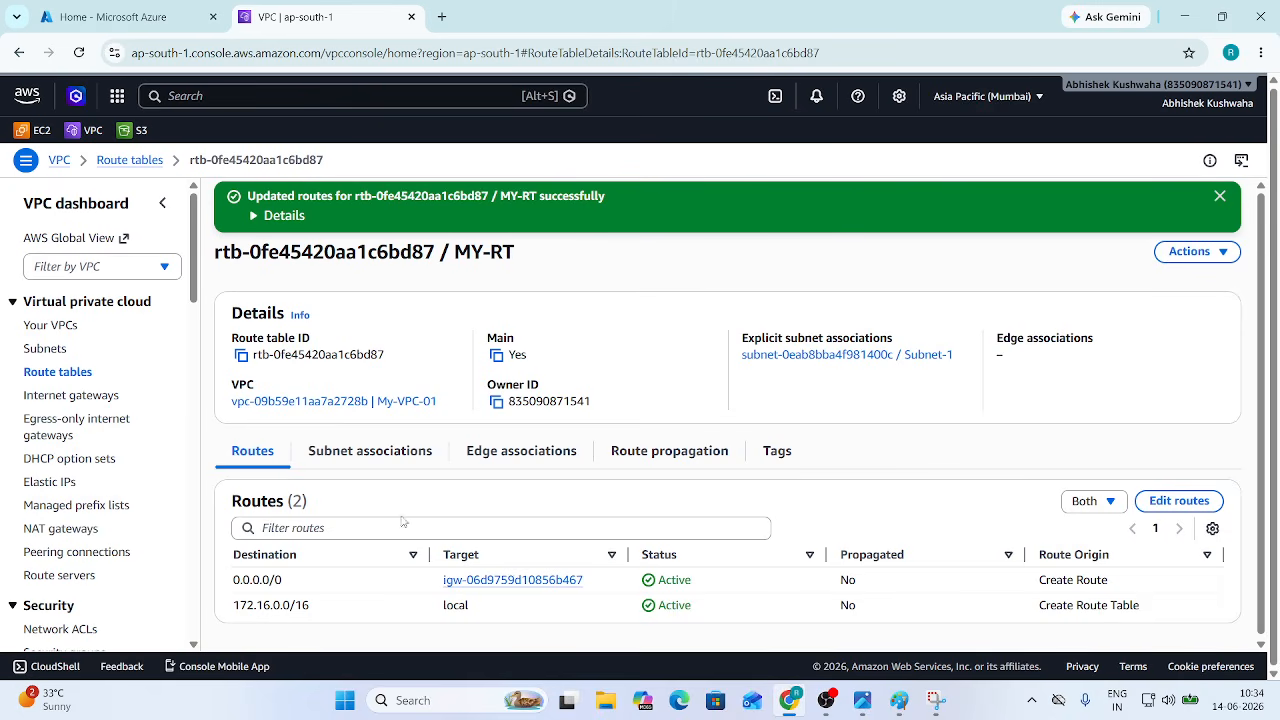
left_click(1220, 196)
left_click_drag(195, 265, 192, 455)
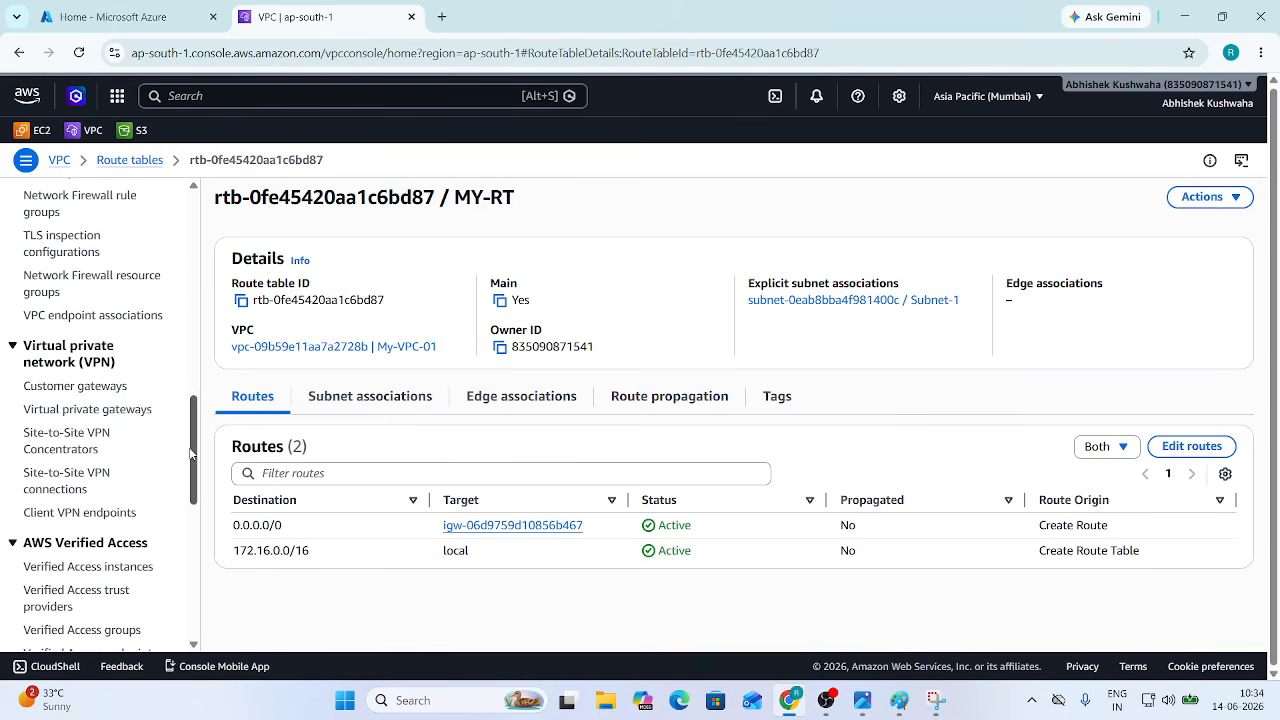
Step: Start a new customer gateway named Customer-GW-1 with BGP ASN 65000, ready for its IP address
left_click(76, 390)
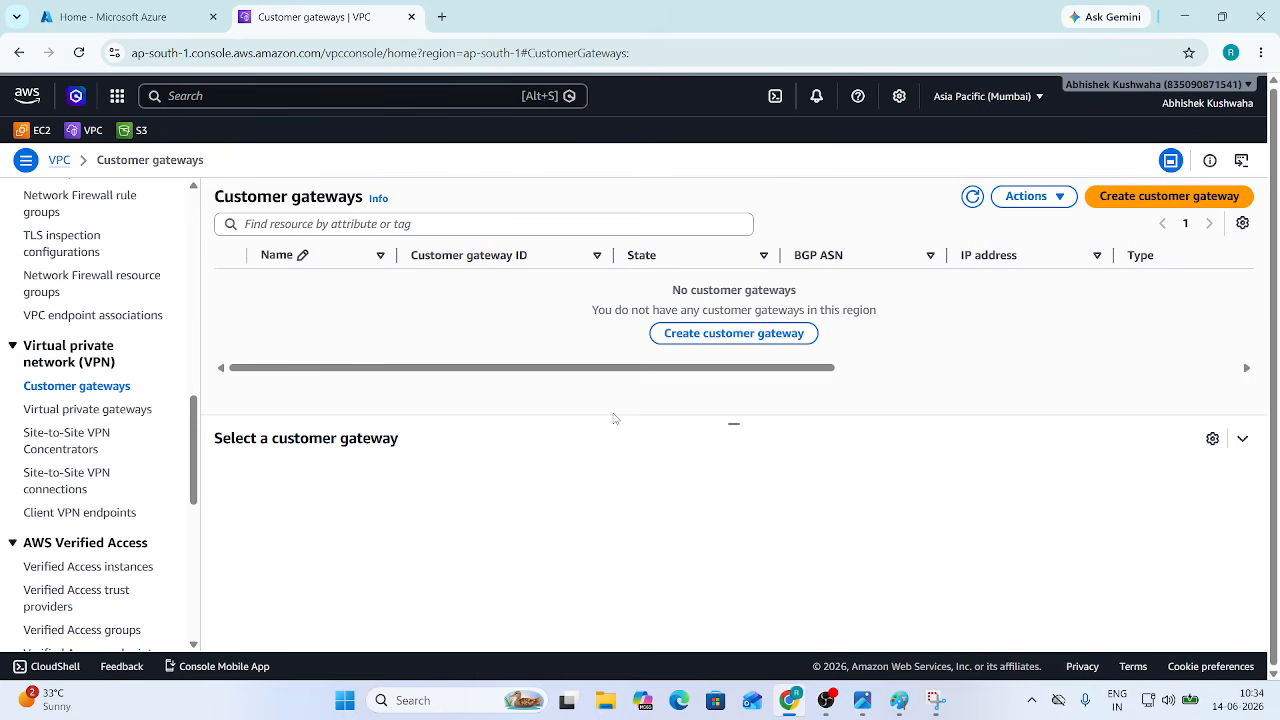
left_click(1161, 198)
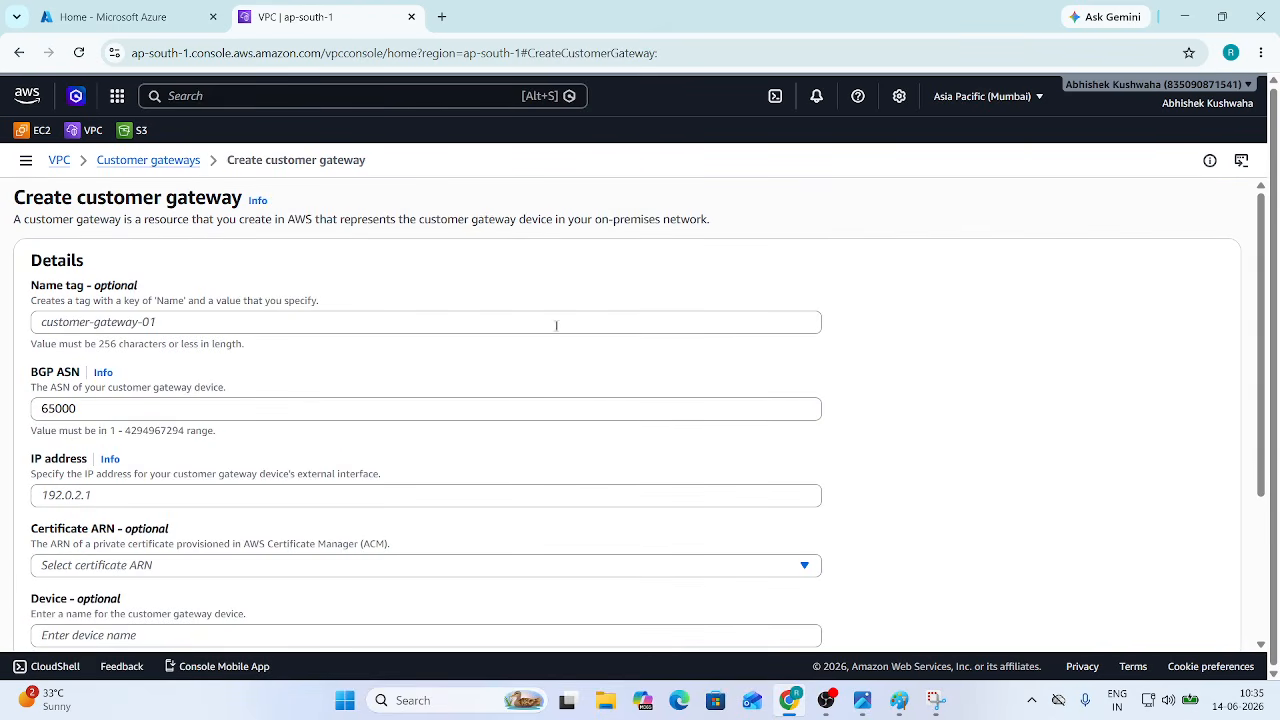
left_click(139, 322)
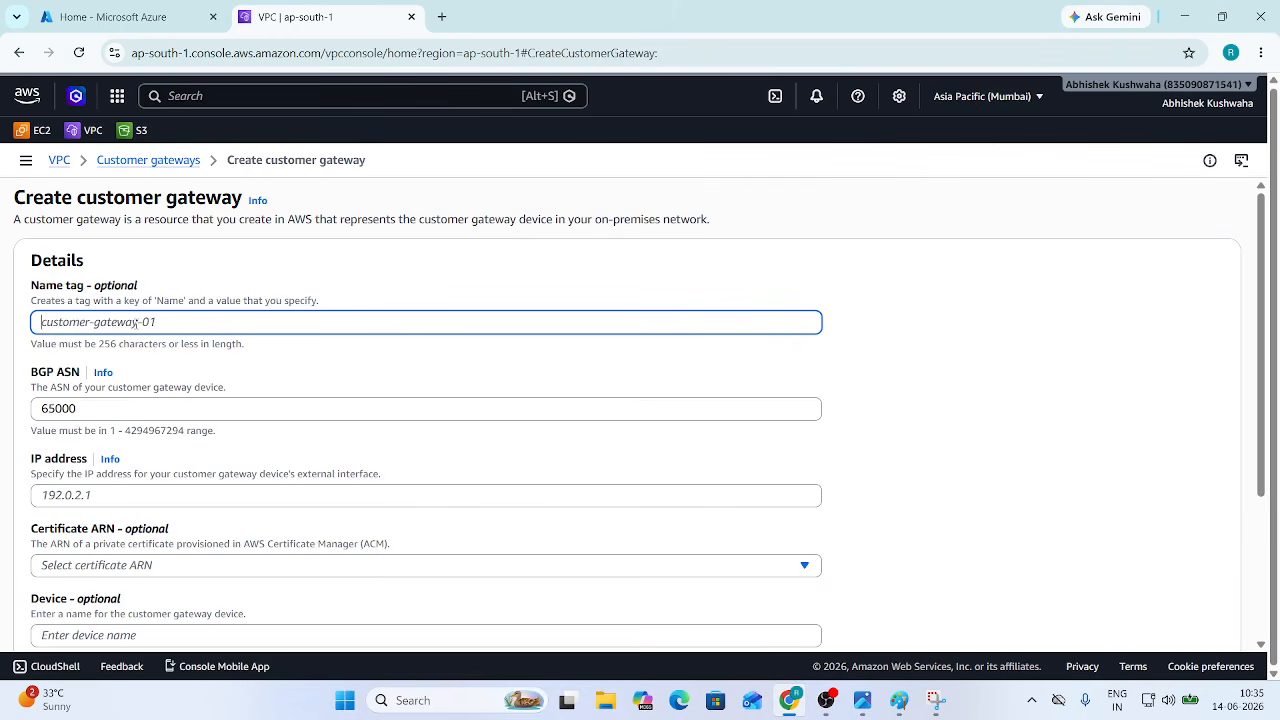
type("Customer-GW-1")
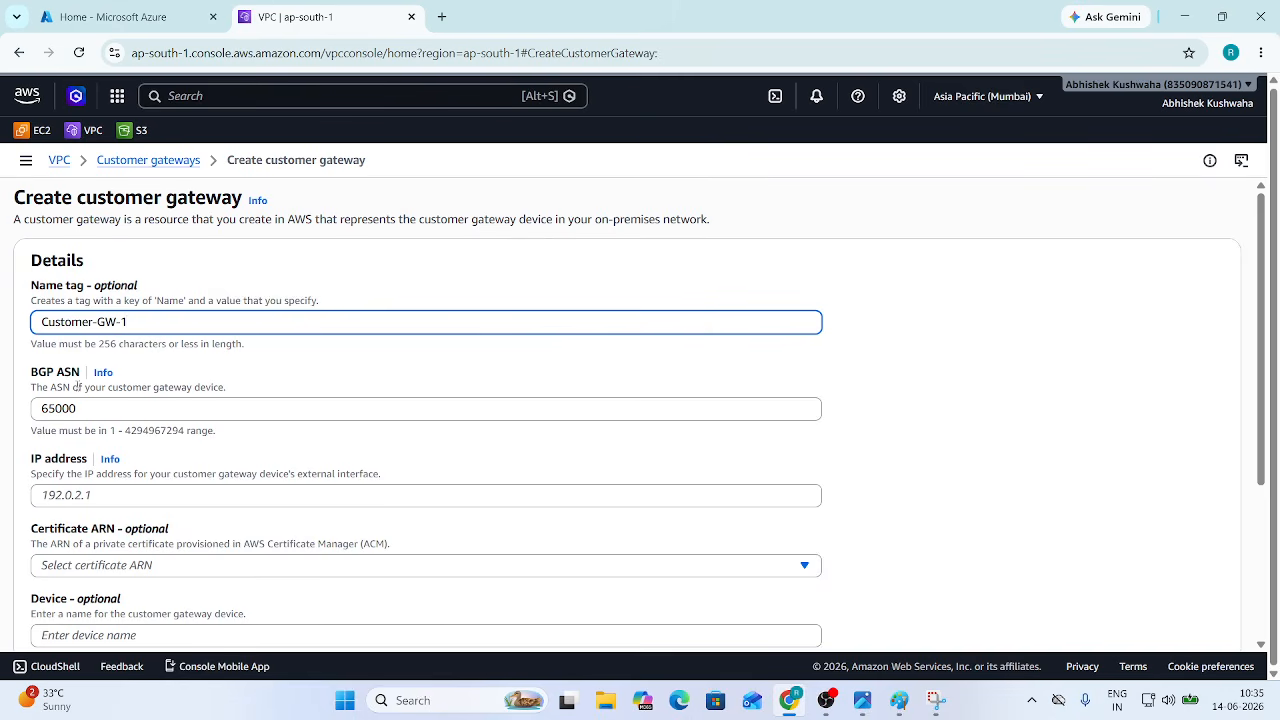
scroll(128, 414, "down", 3)
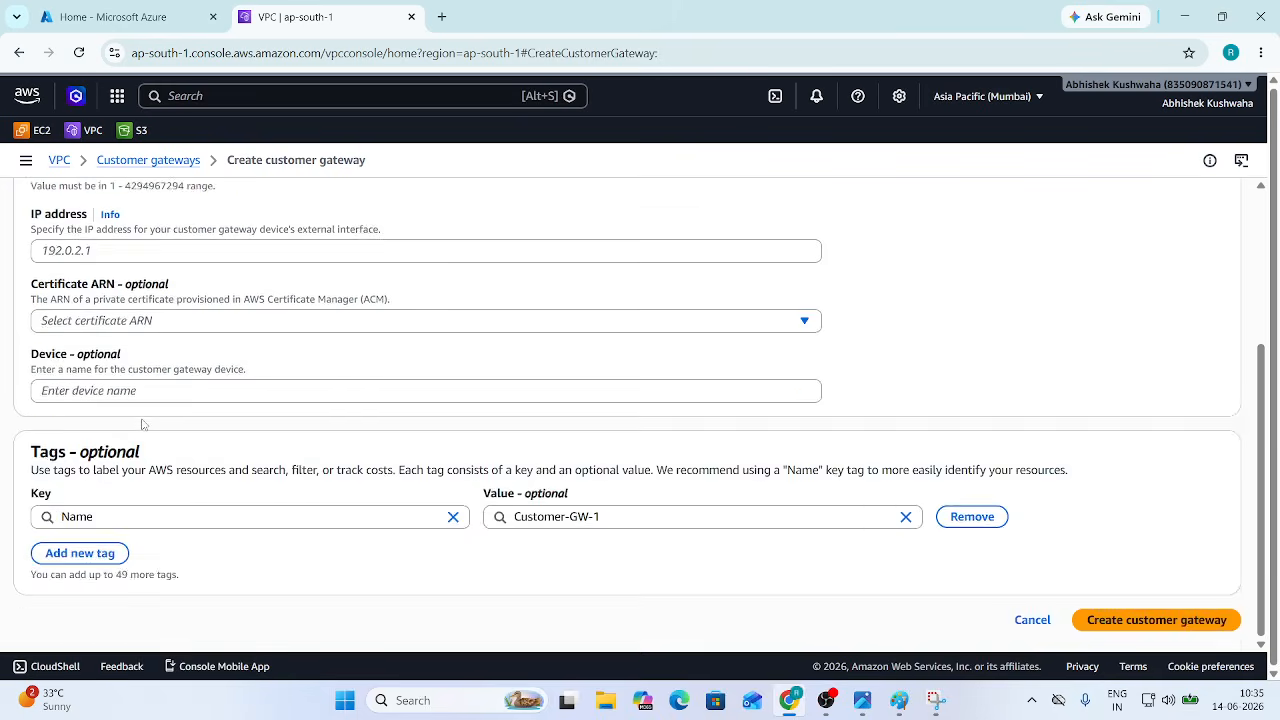
scroll(143, 424, "up", 2)
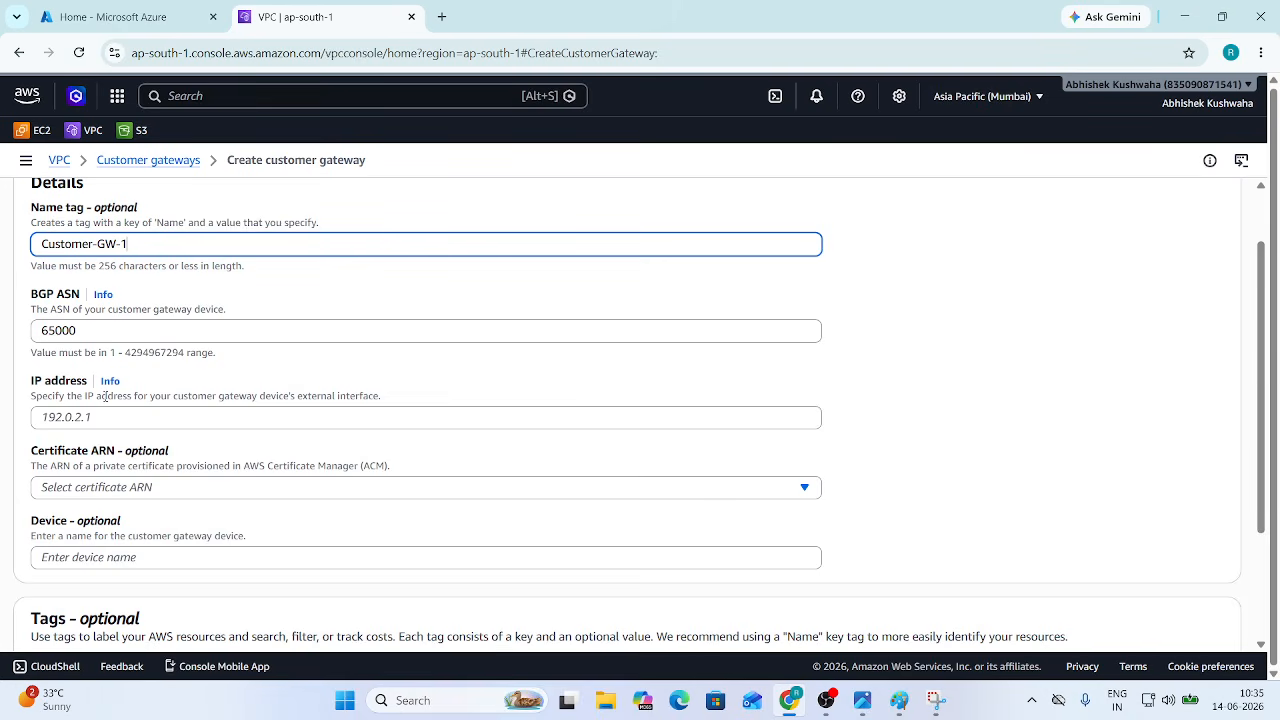
left_click(72, 419)
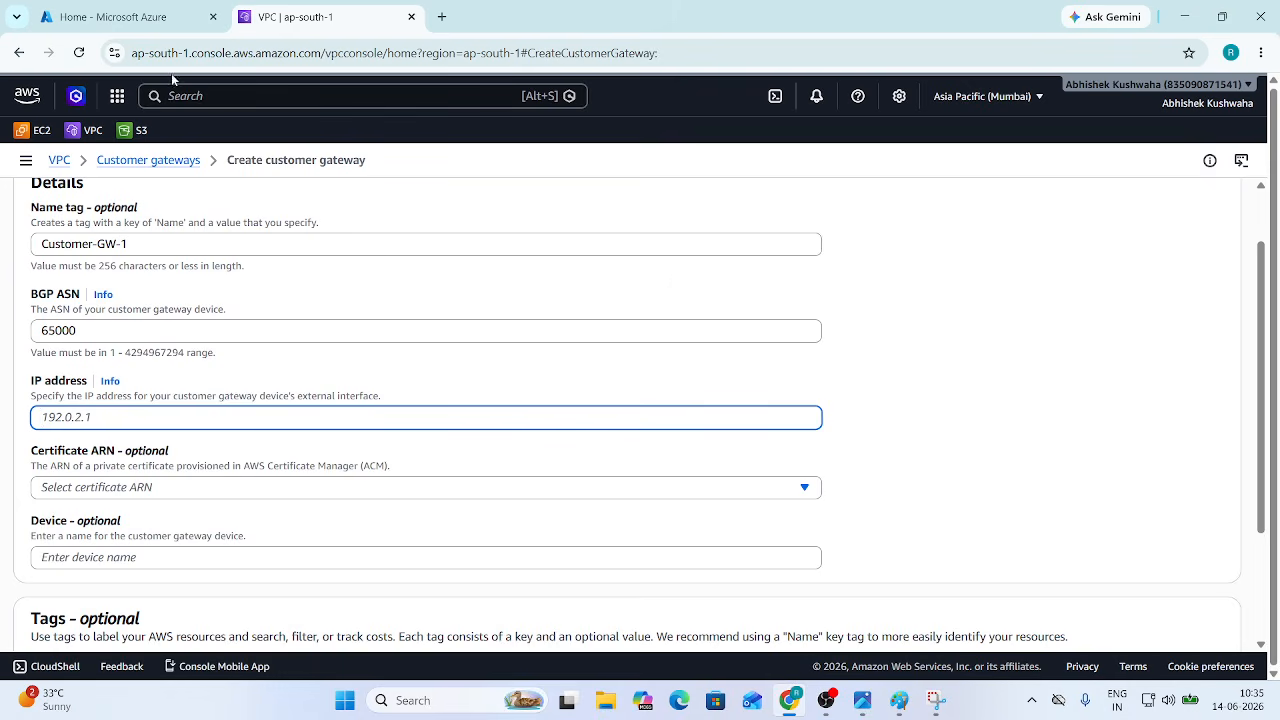
Step: Copy VPN-GW's public IP 20.235.202.33 in Azure and return to the AWS form
left_click(150, 17)
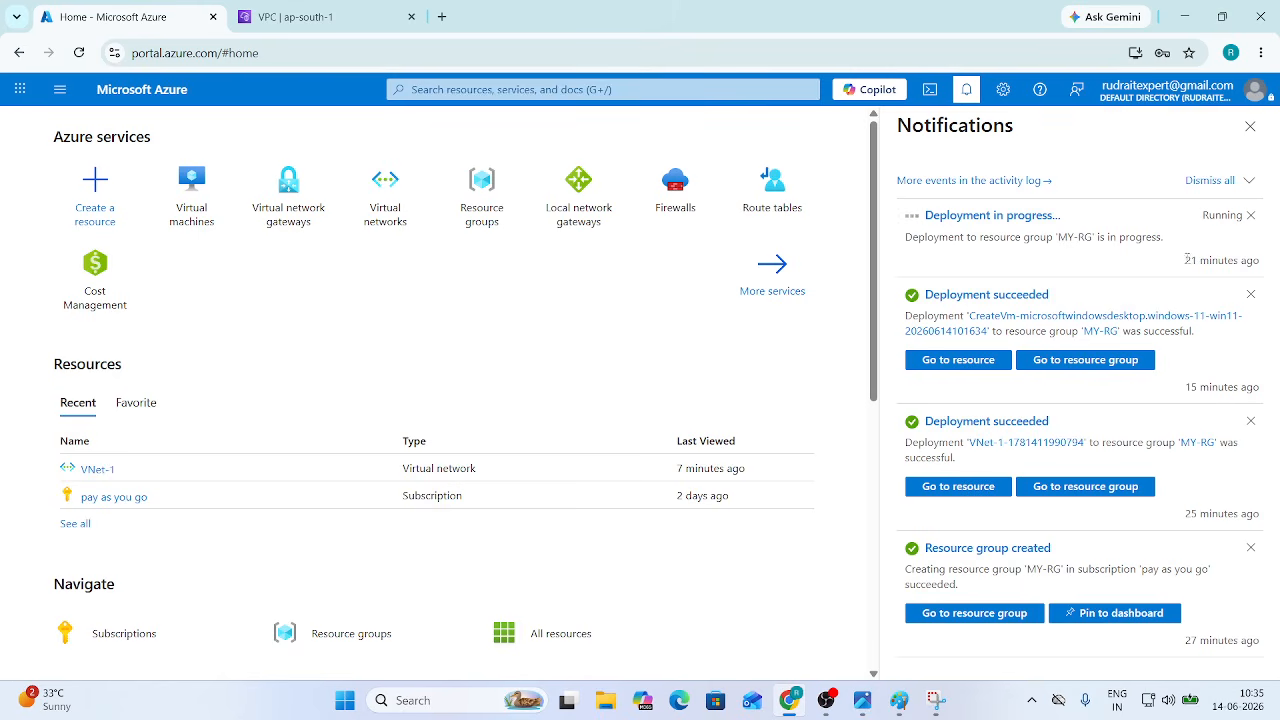
left_click(292, 200)
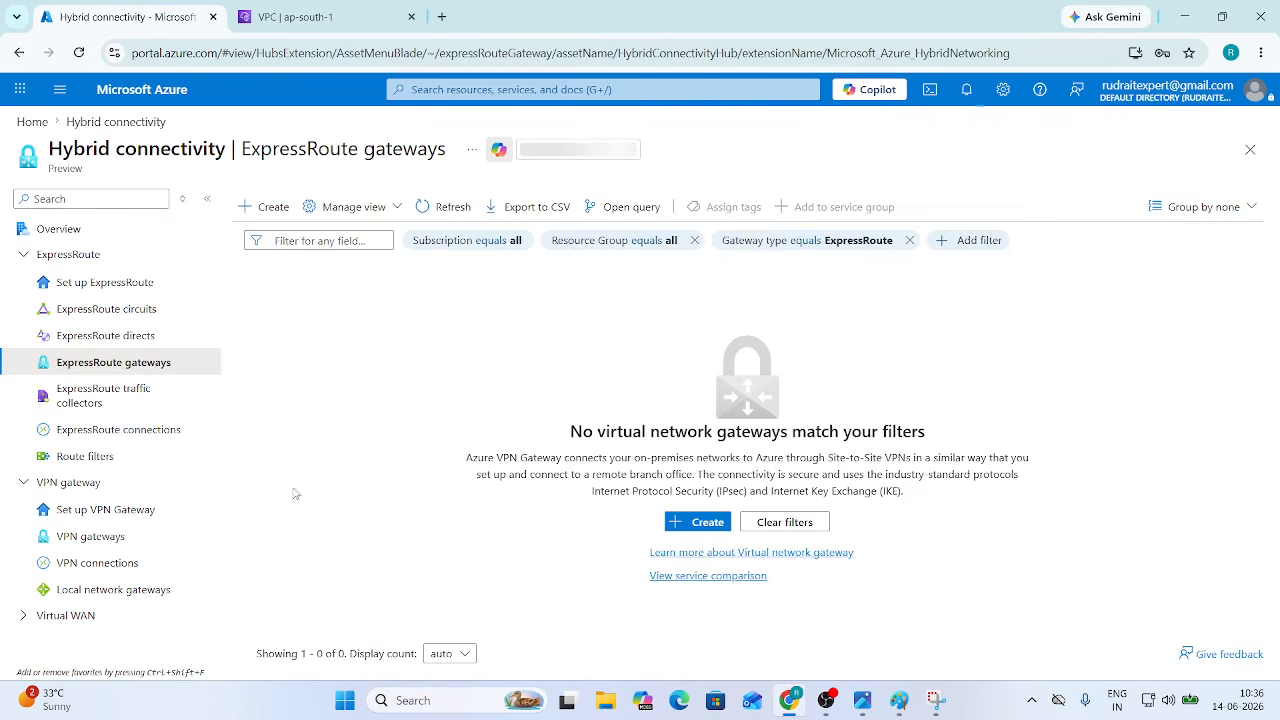
left_click(104, 544)
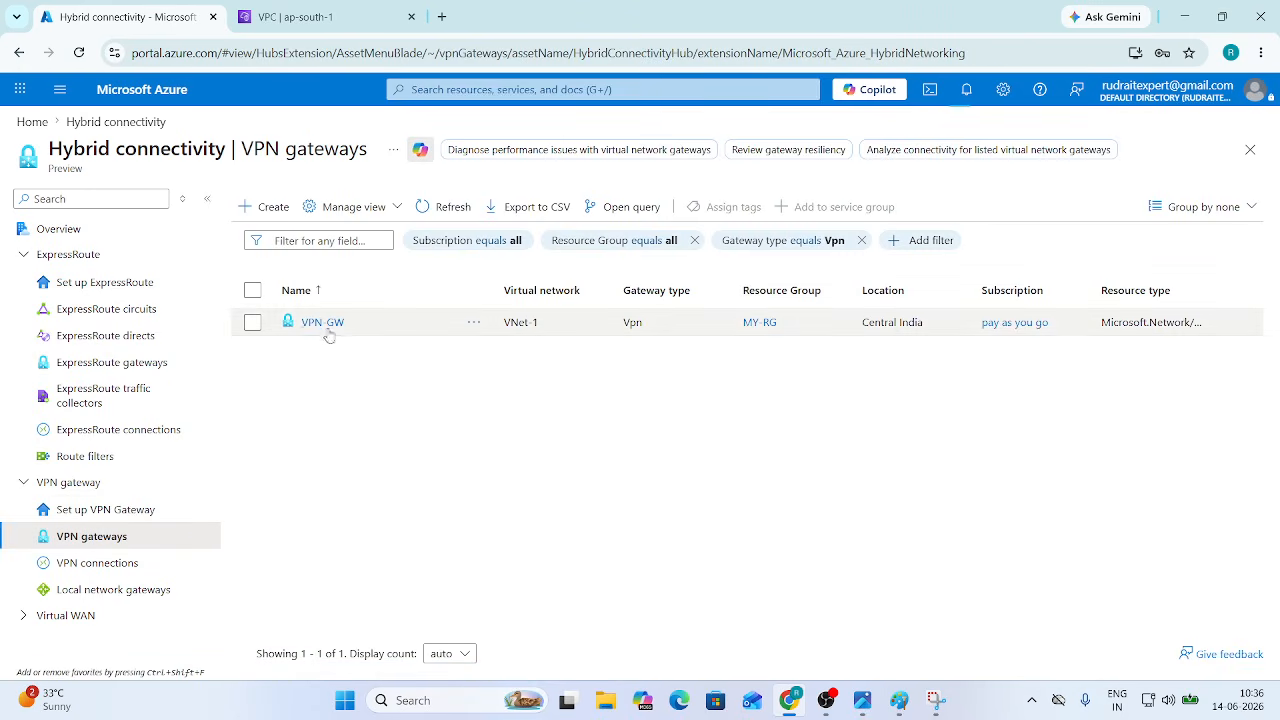
left_click(328, 325)
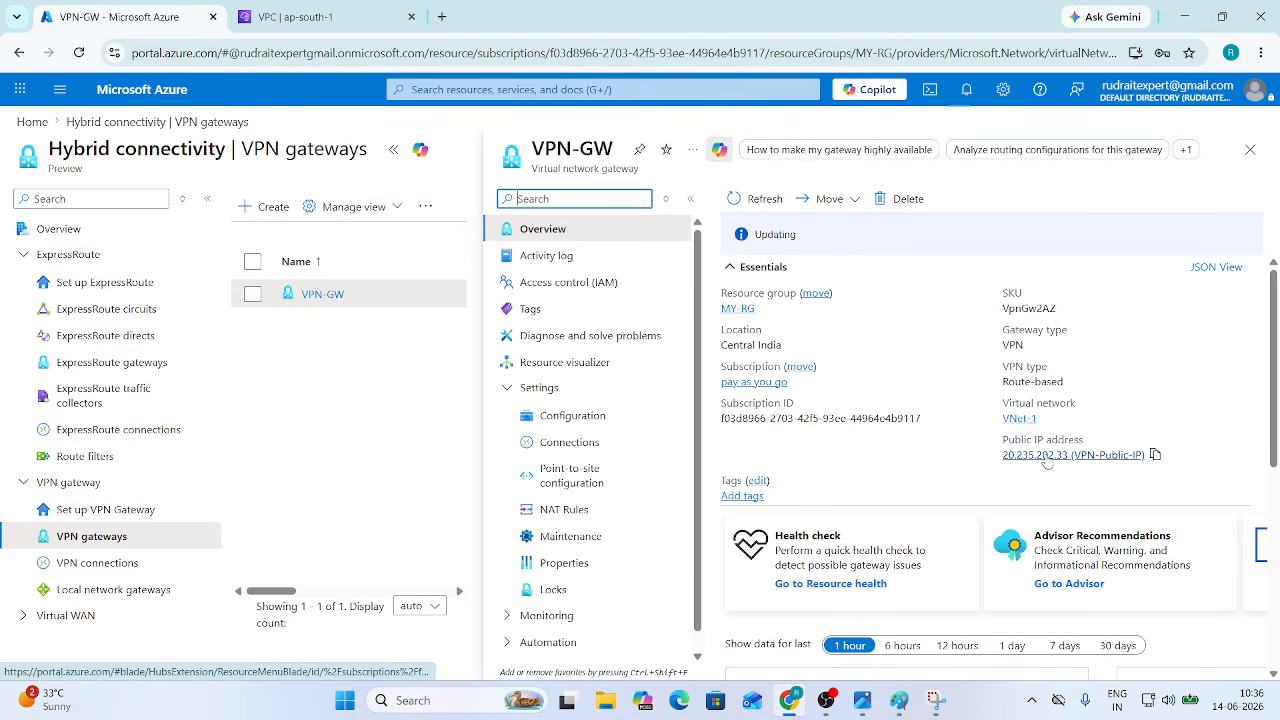
left_click(1155, 455)
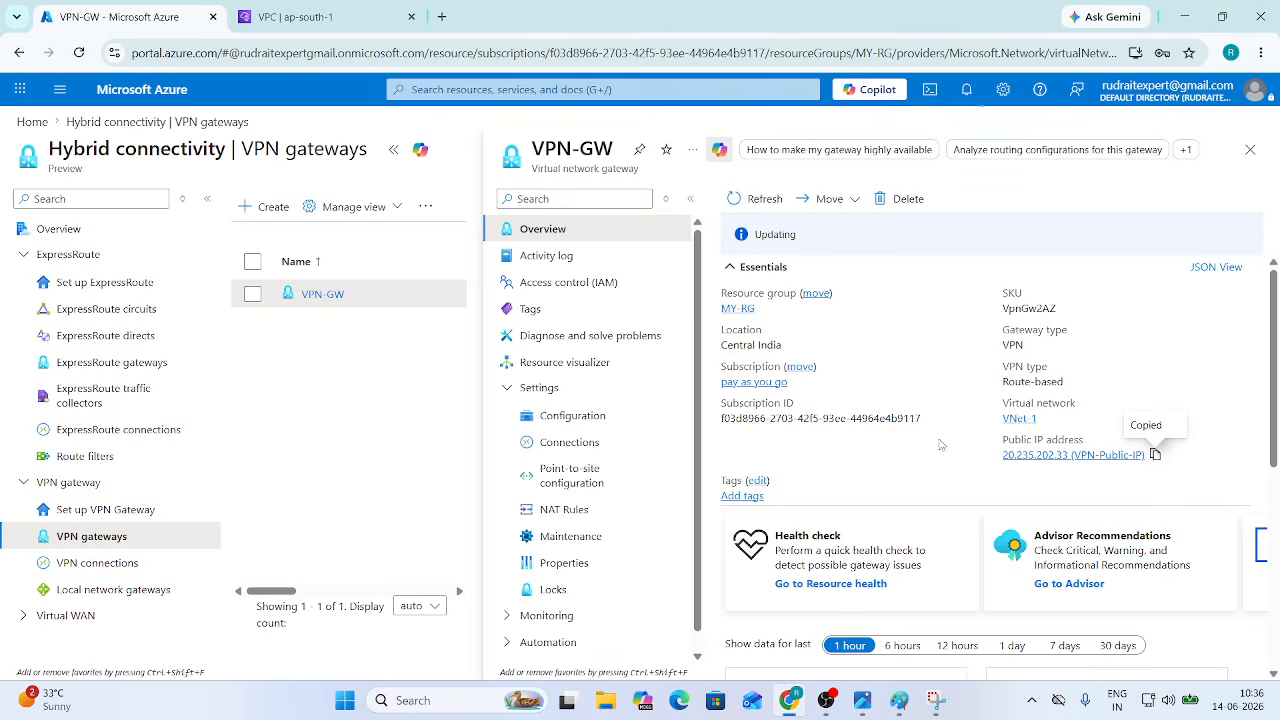
left_click(295, 17)
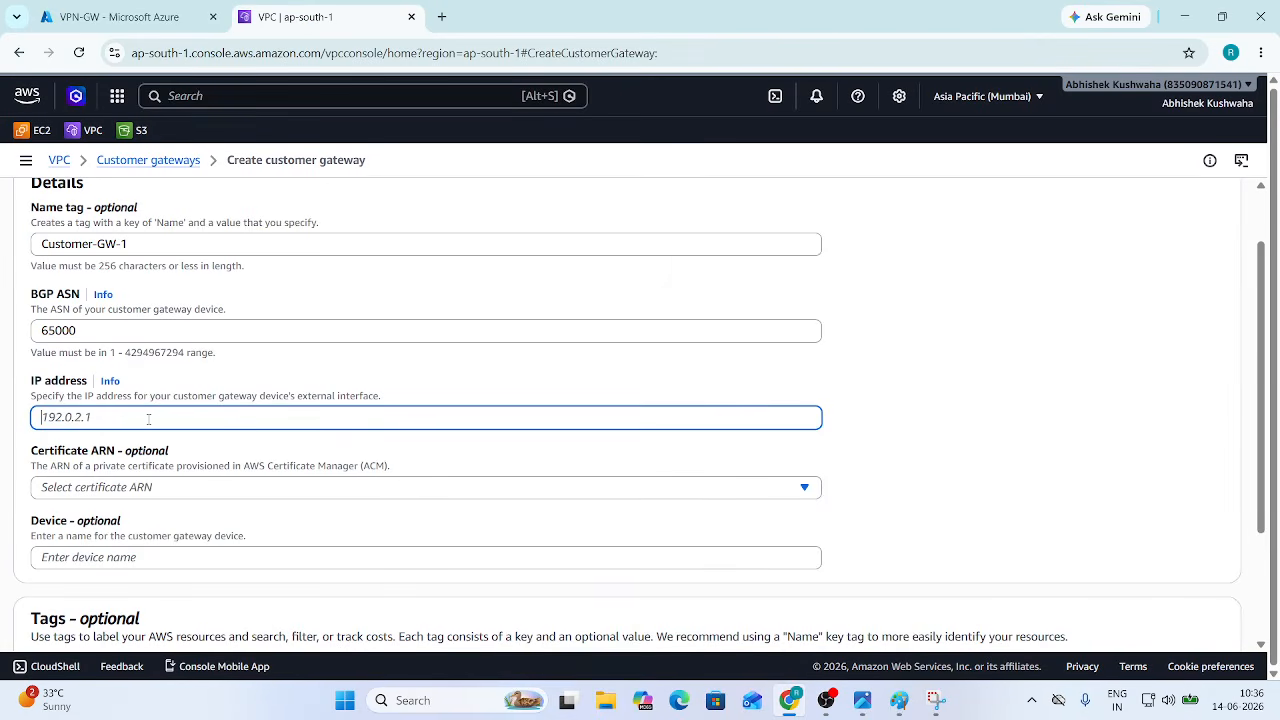
Step: Enter IP 20.235.202.33, create customer gateway Customer-GW-1 and view its details
key("ctrl+v")
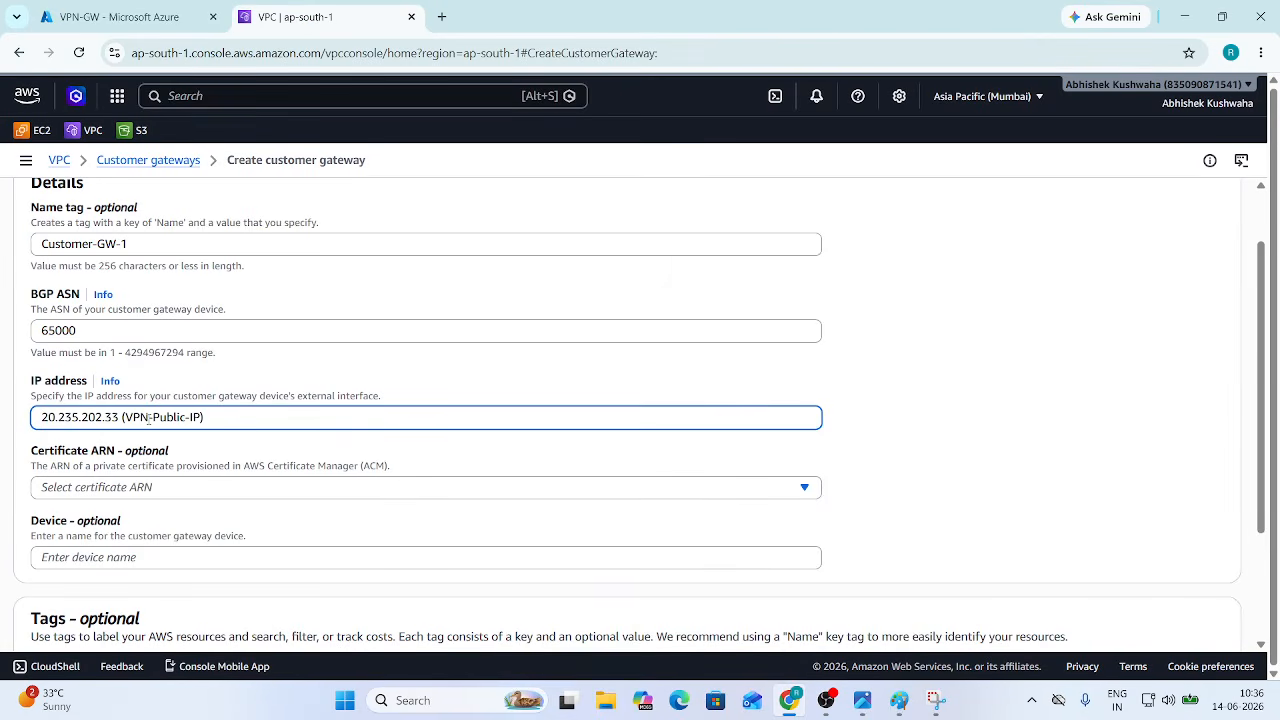
key("BackSpace")
key("BackSpace")
key("BackSpace")
key("BackSpace")
key("BackSpace")
key("BackSpace")
key("BackSpace")
key("BackSpace")
key("BackSpace")
key("BackSpace")
key("BackSpace")
key("BackSpace")
key("BackSpace")
key("BackSpace")
key("BackSpace")
key("BackSpace")
left_click(44, 417)
left_click(142, 415)
scroll(367, 414, "down", 2)
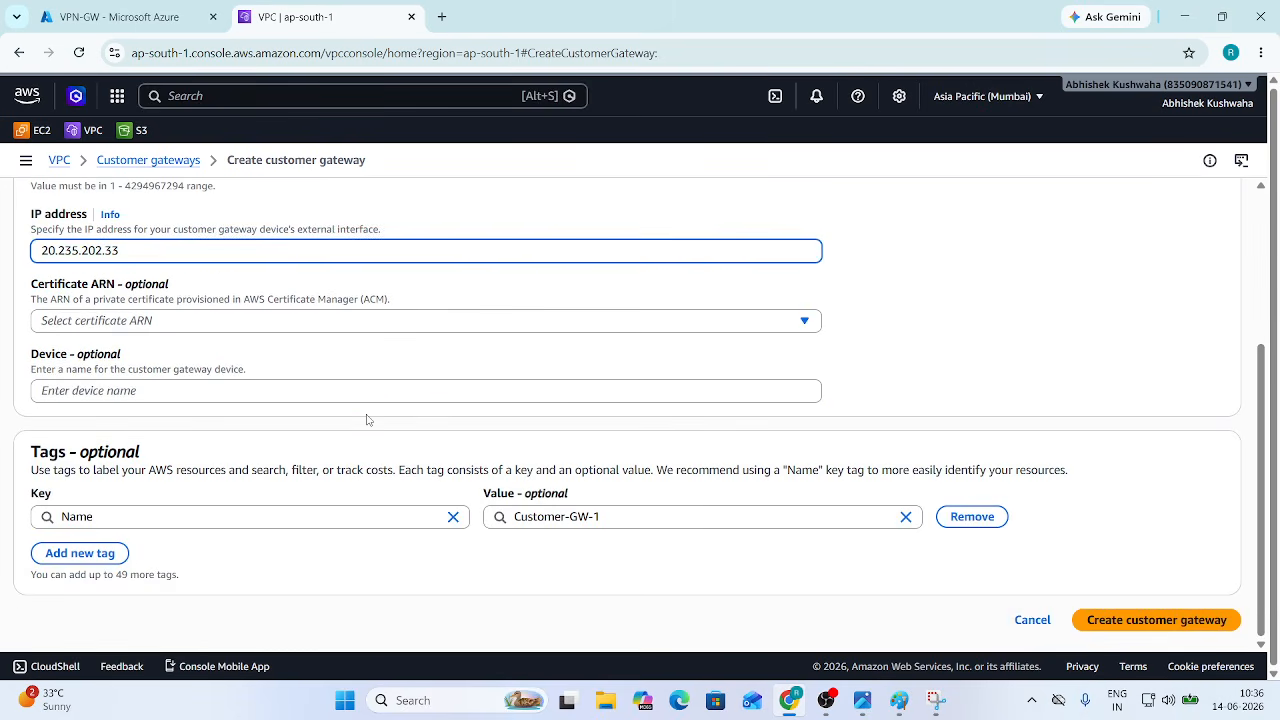
left_click(1147, 627)
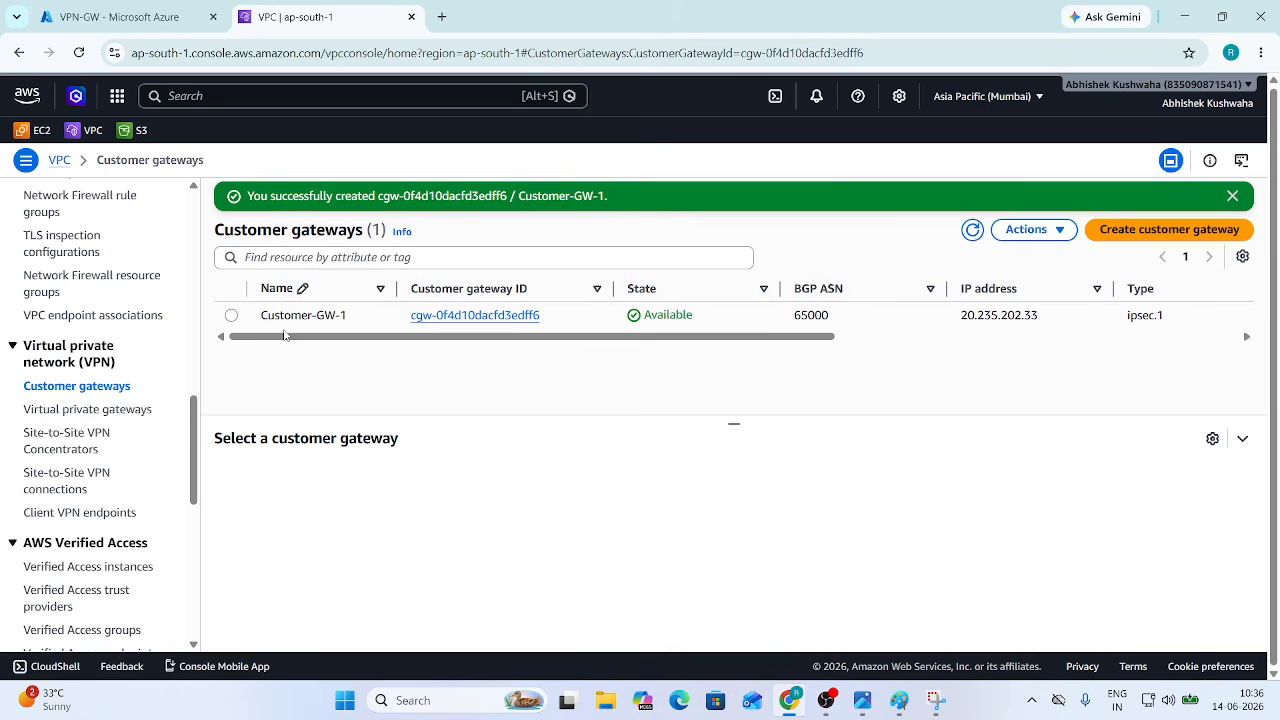
left_click(267, 328)
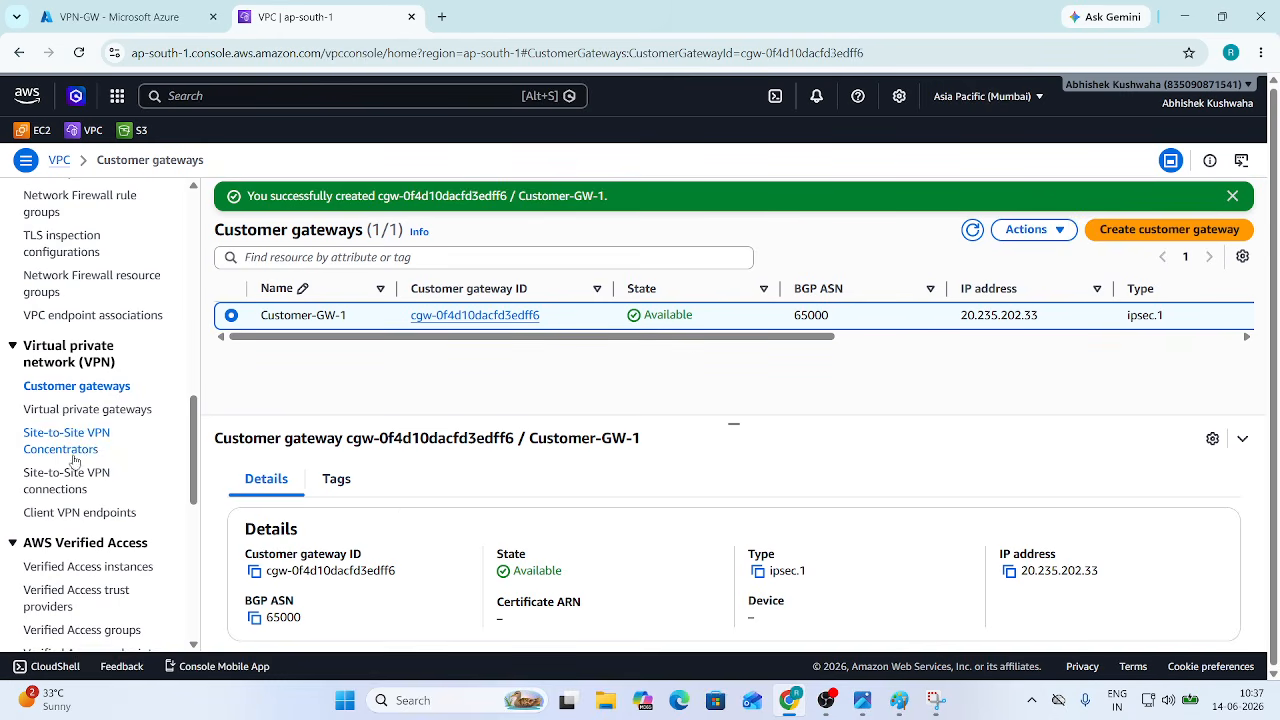
Step: Create the virtual private gateway VPN-GW and select it in the list
left_click(71, 411)
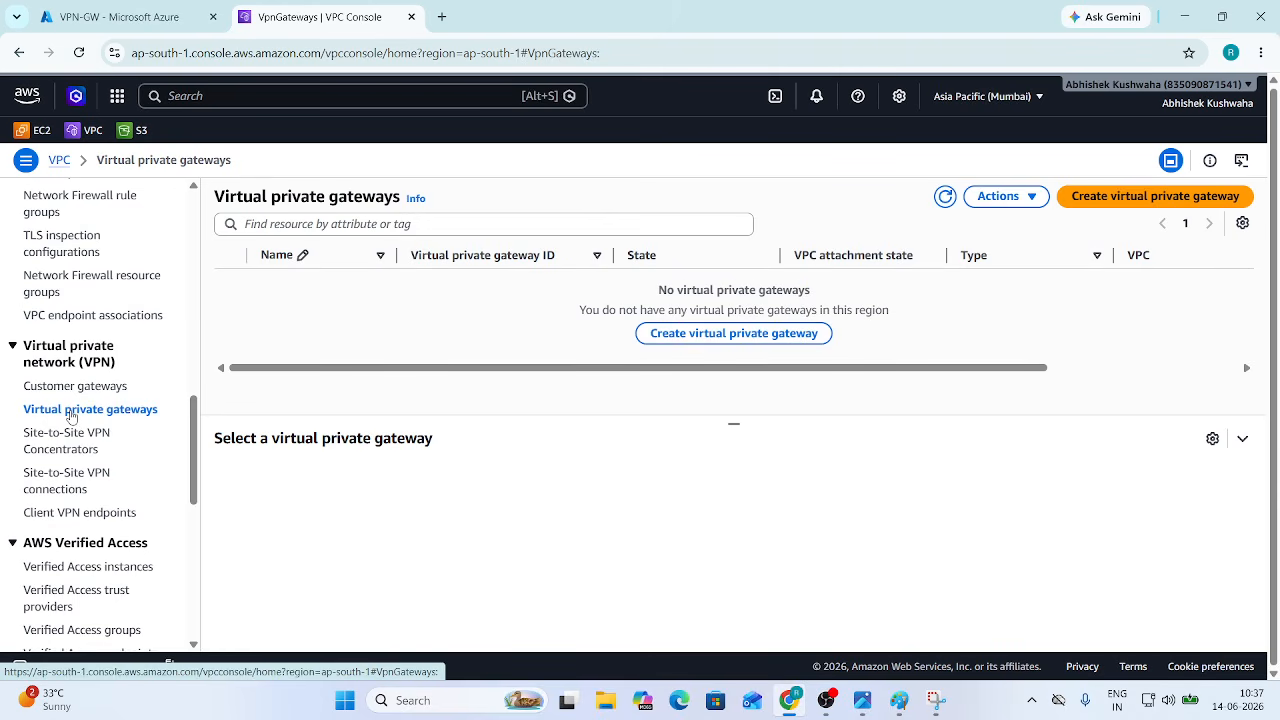
left_click(1165, 197)
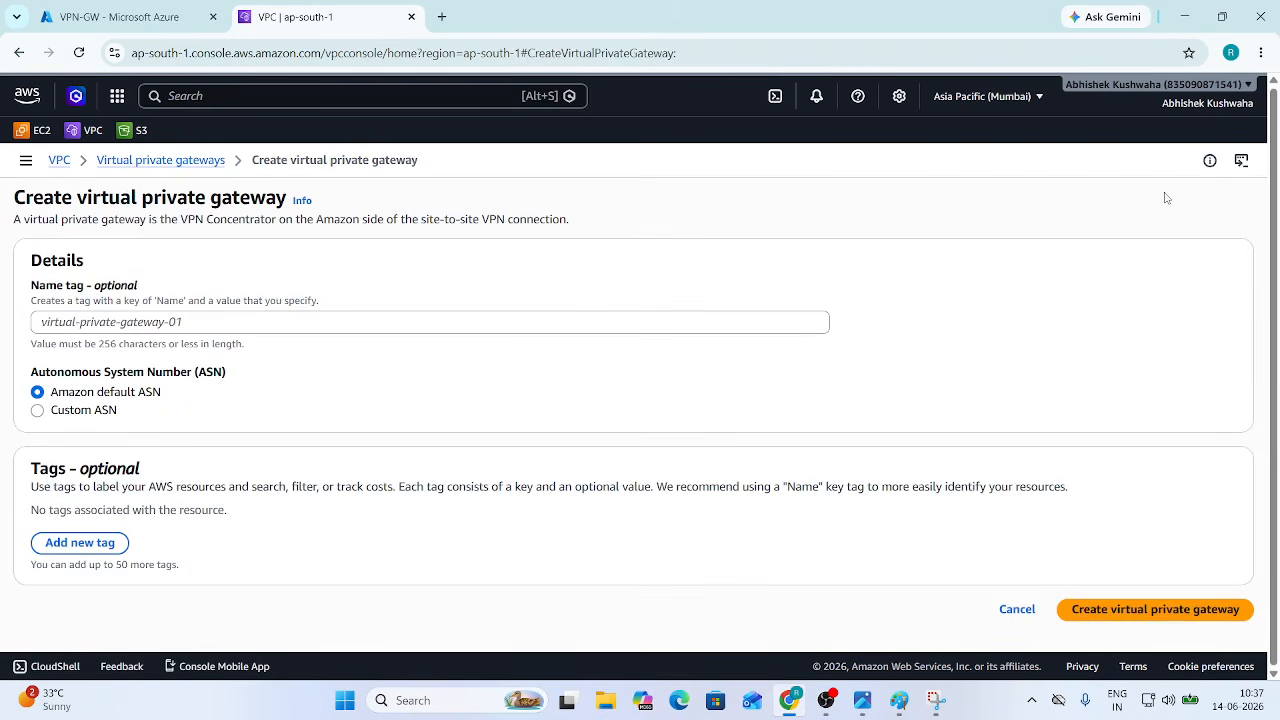
left_click(93, 321)
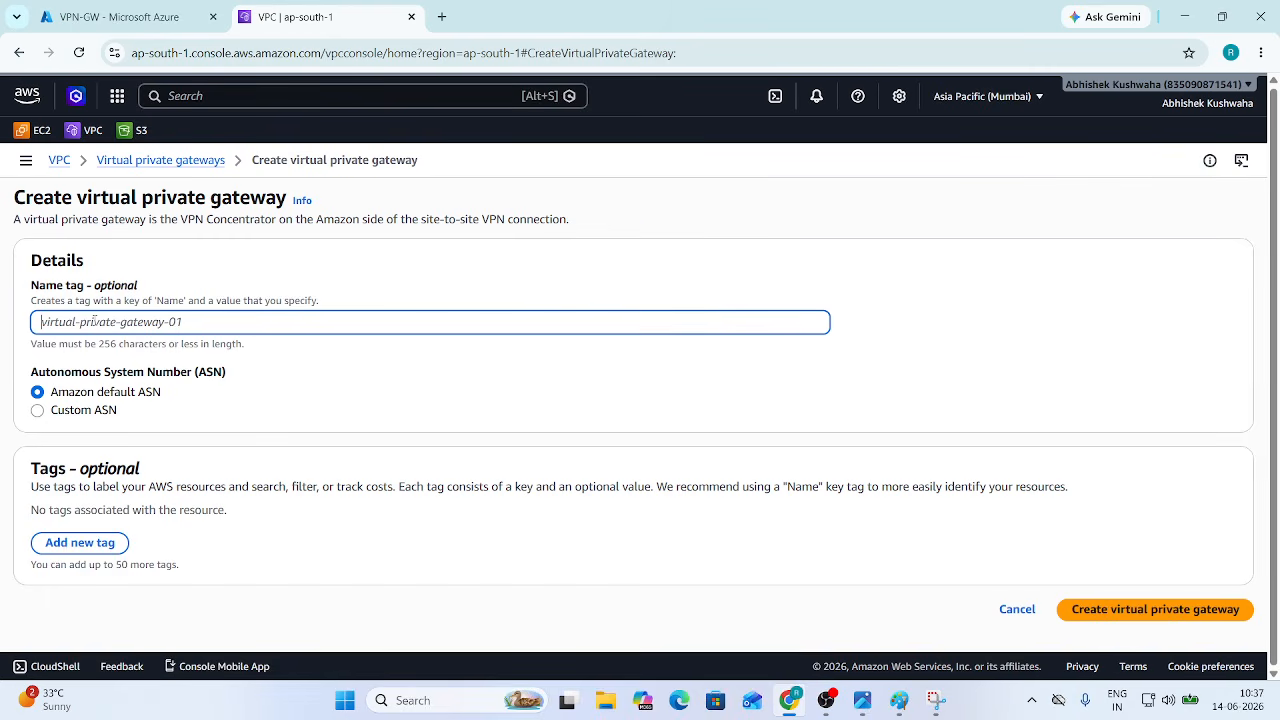
type("V")
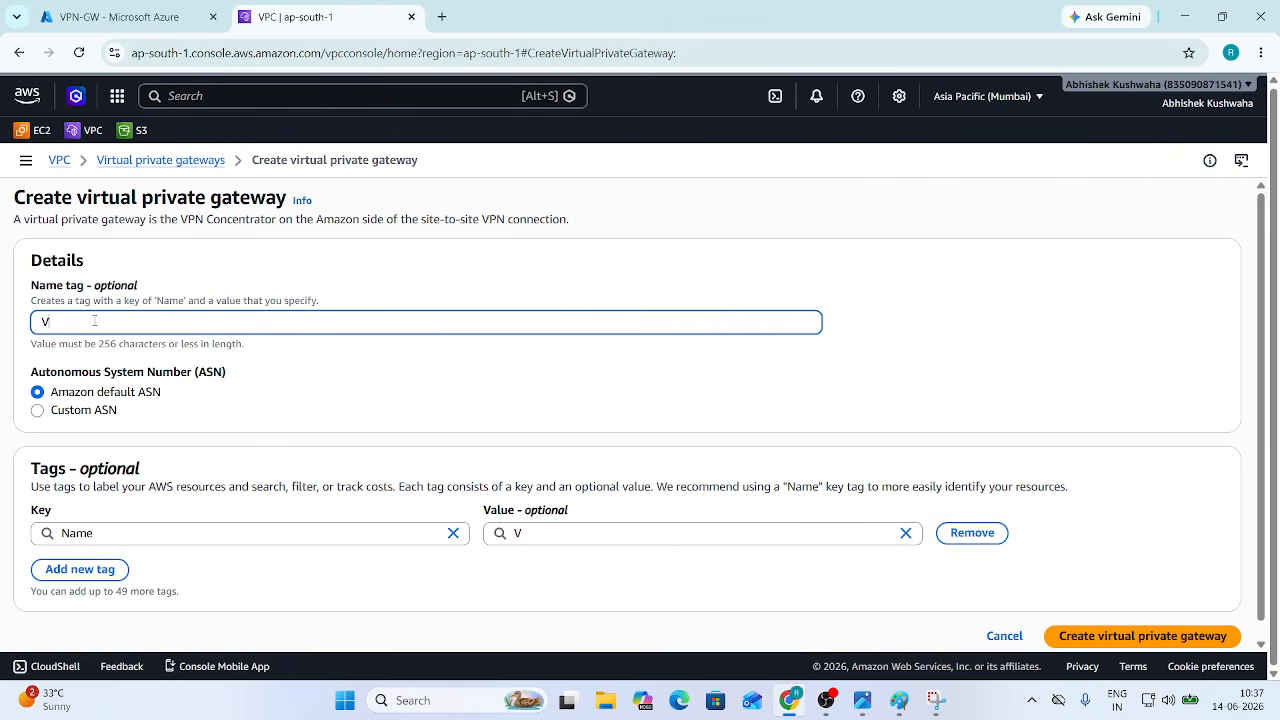
type("PN-GW")
scroll(783, 477, "down", 1)
left_click(1157, 625)
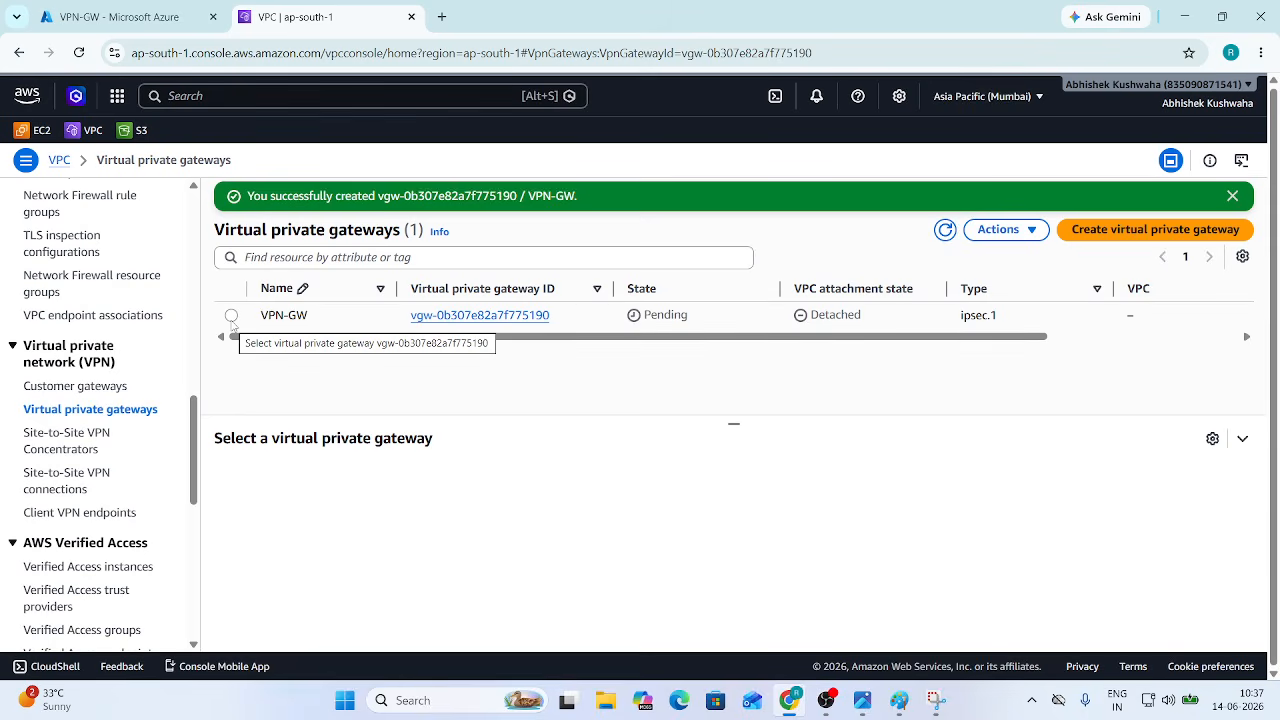
left_click(231, 316)
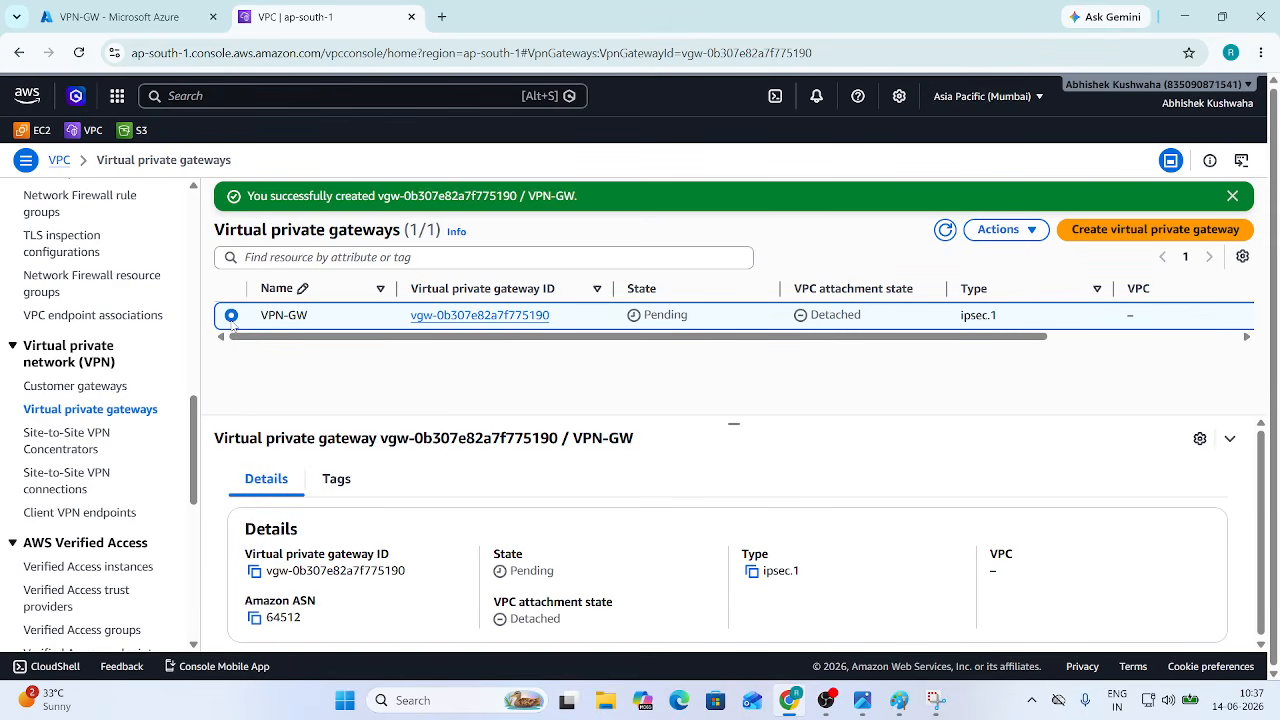
left_click(1016, 236)
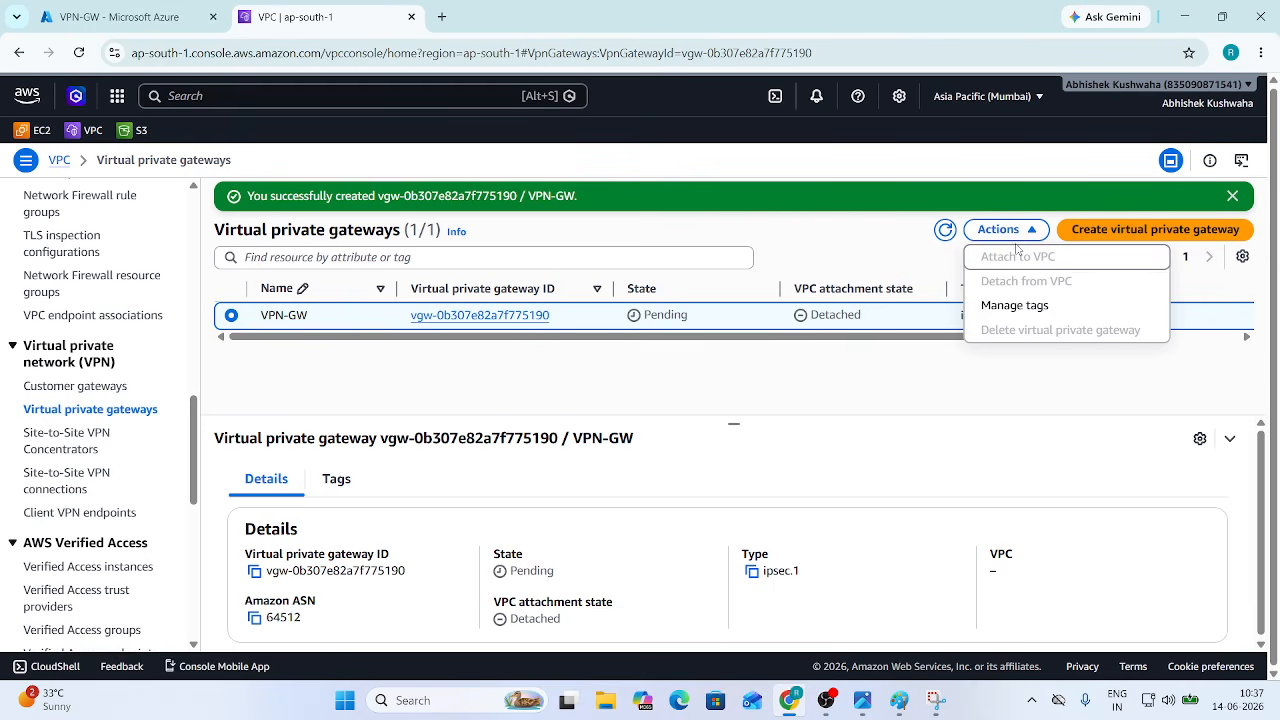
Step: Refresh the gateway list and attach VPN-GW to the VPC My-VPC-01
left_click(1027, 410)
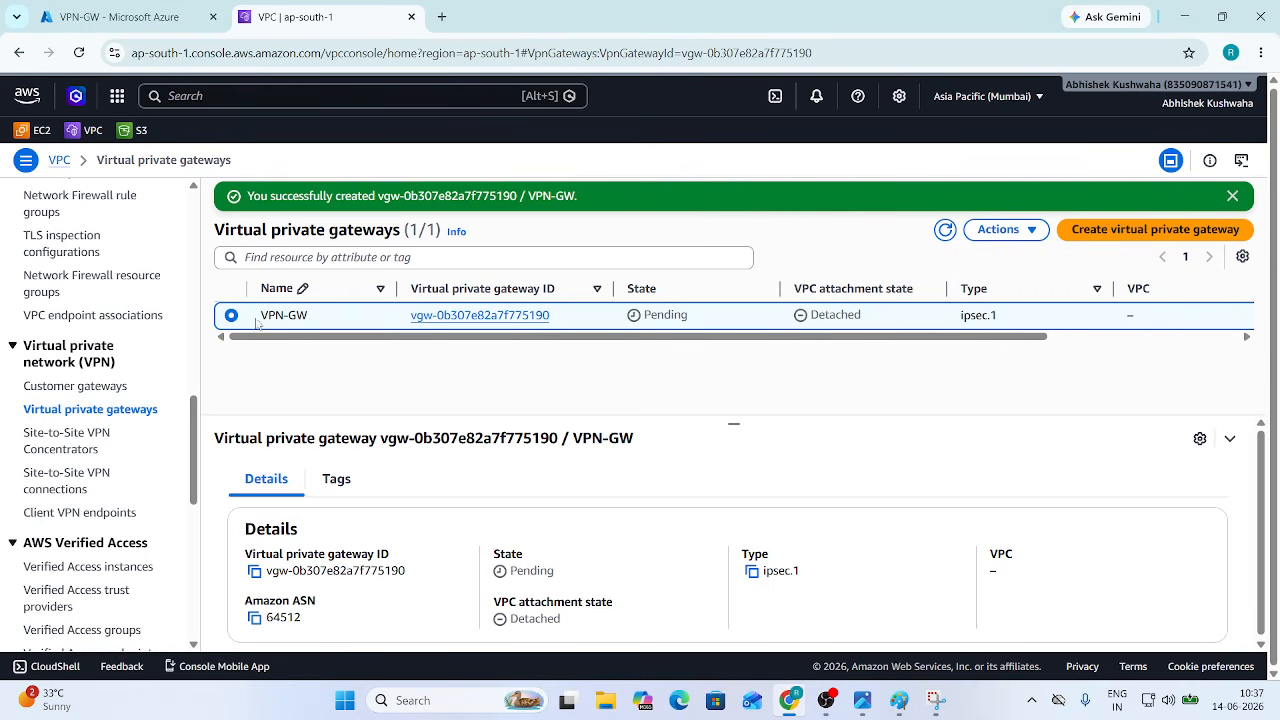
left_click(946, 231)
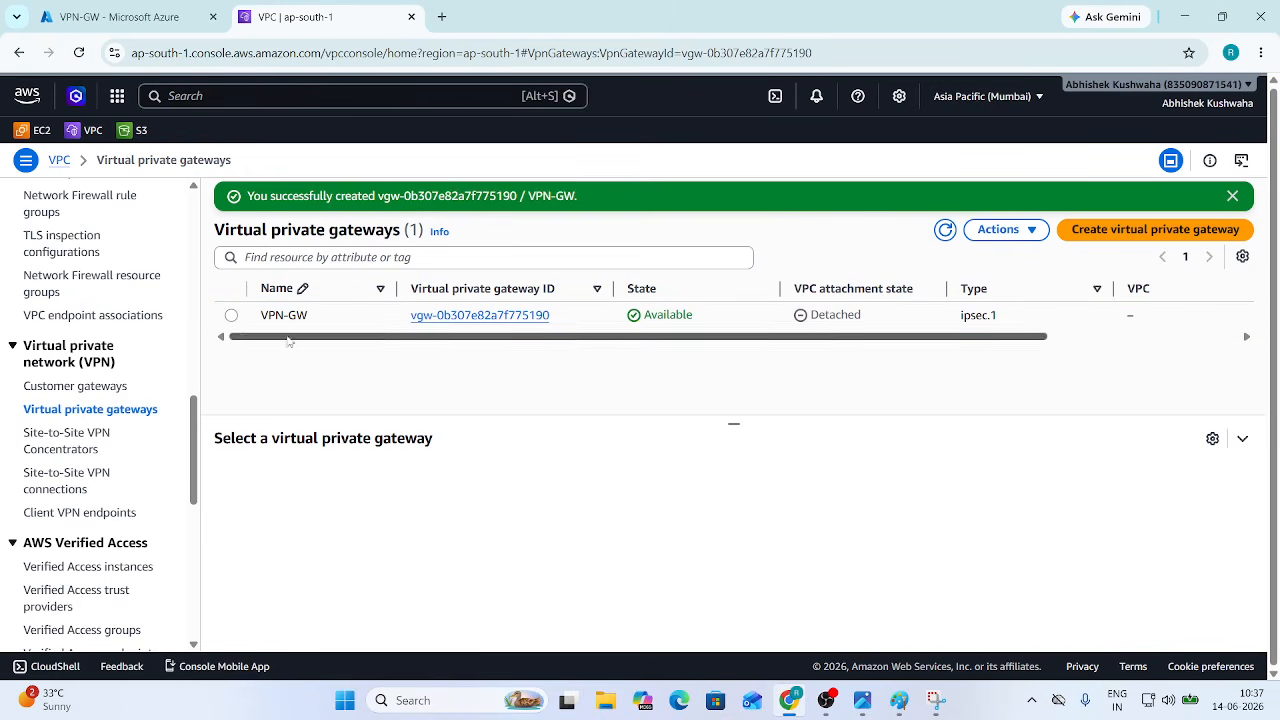
left_click(230, 316)
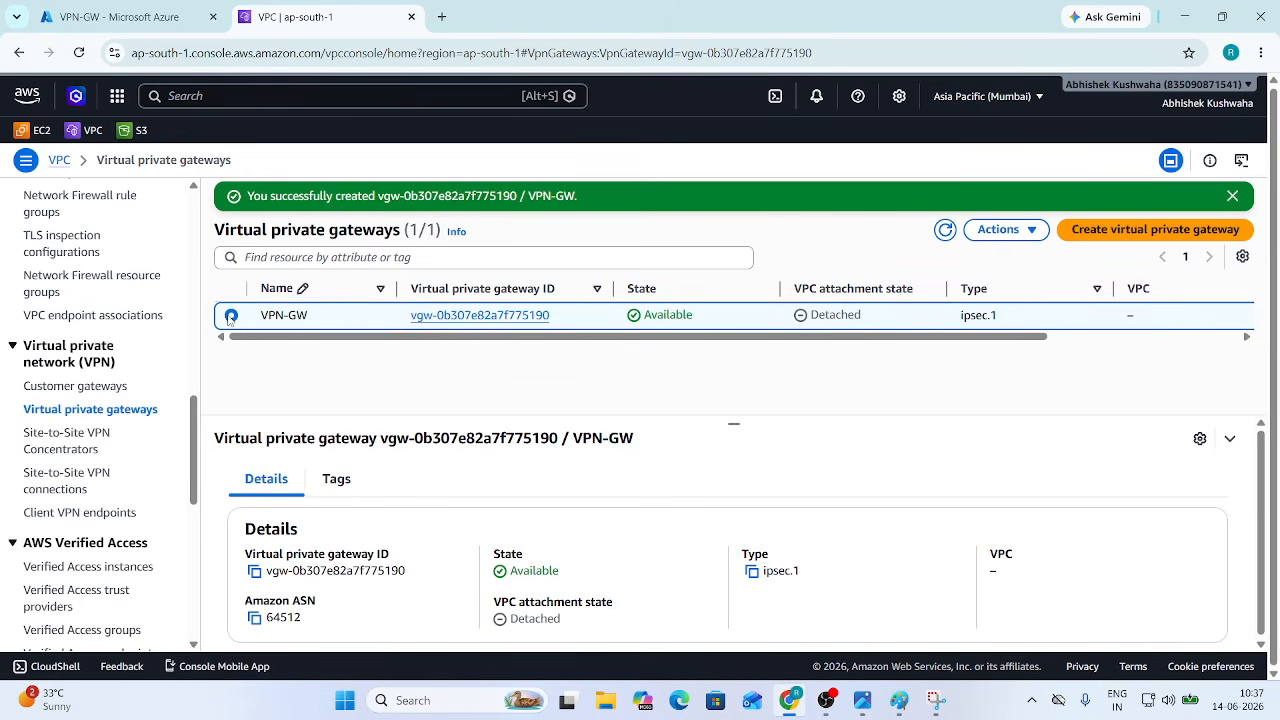
left_click(1000, 234)
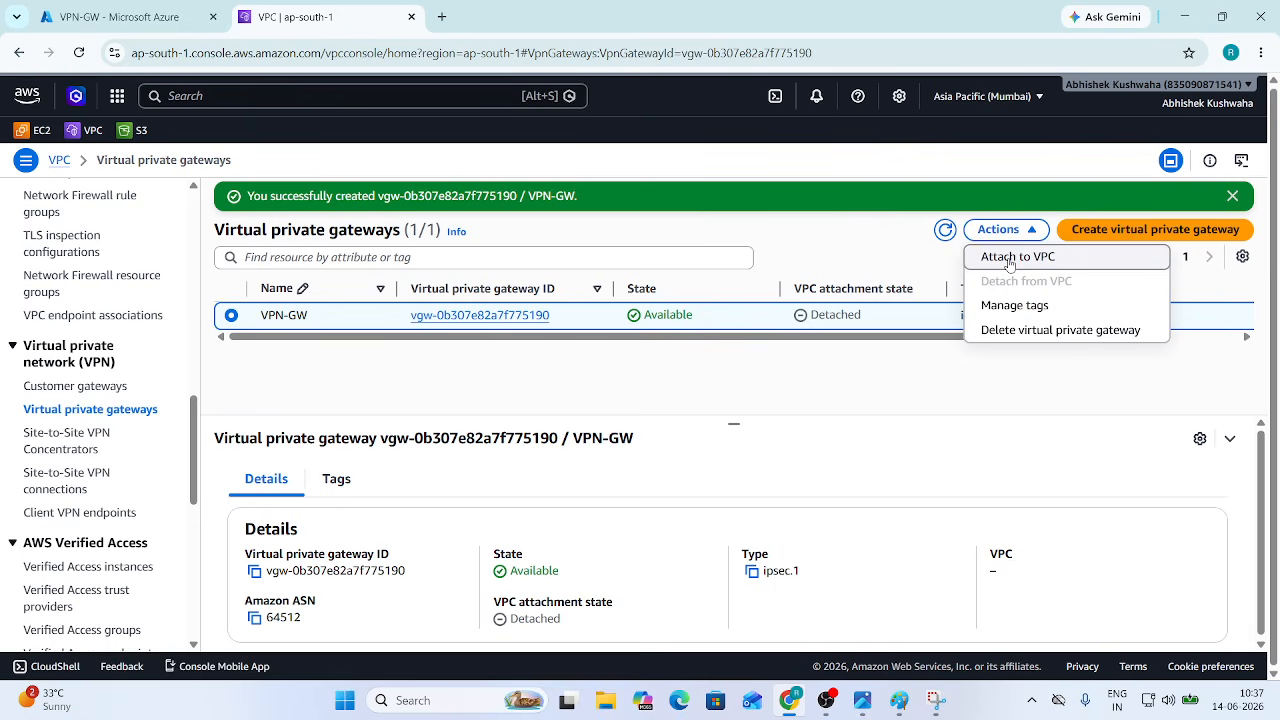
left_click(1010, 263)
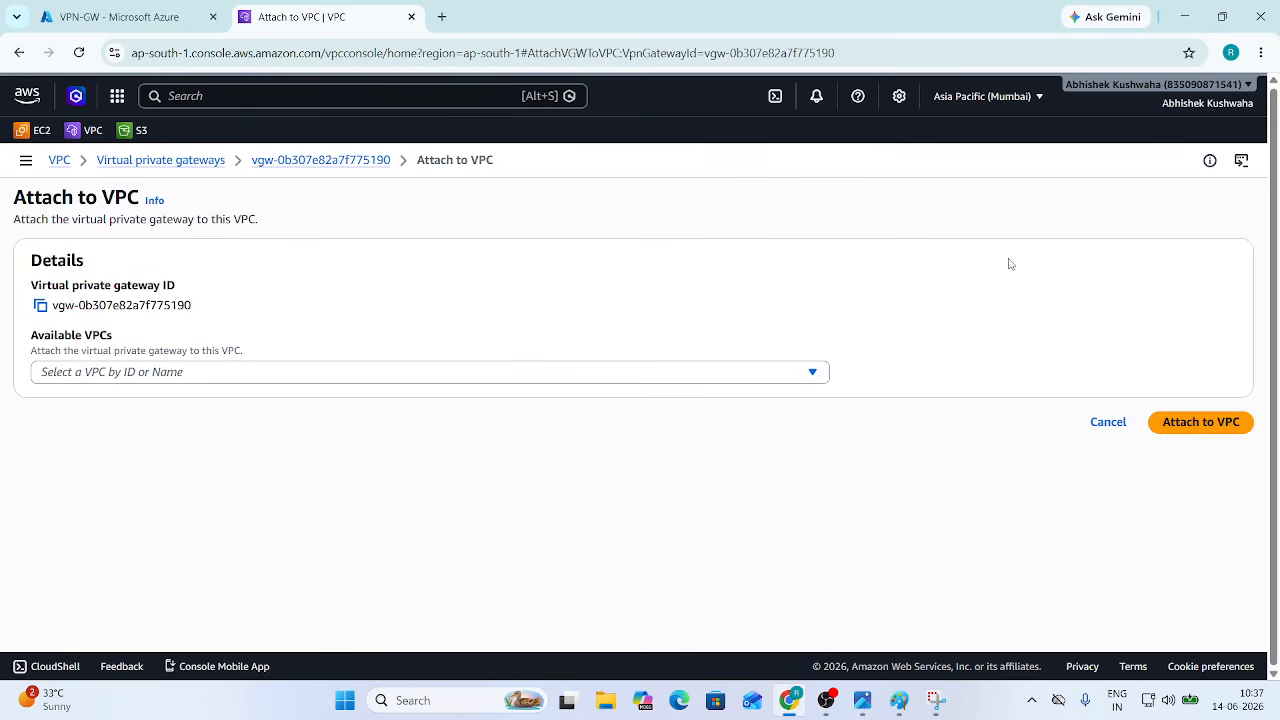
left_click(290, 373)
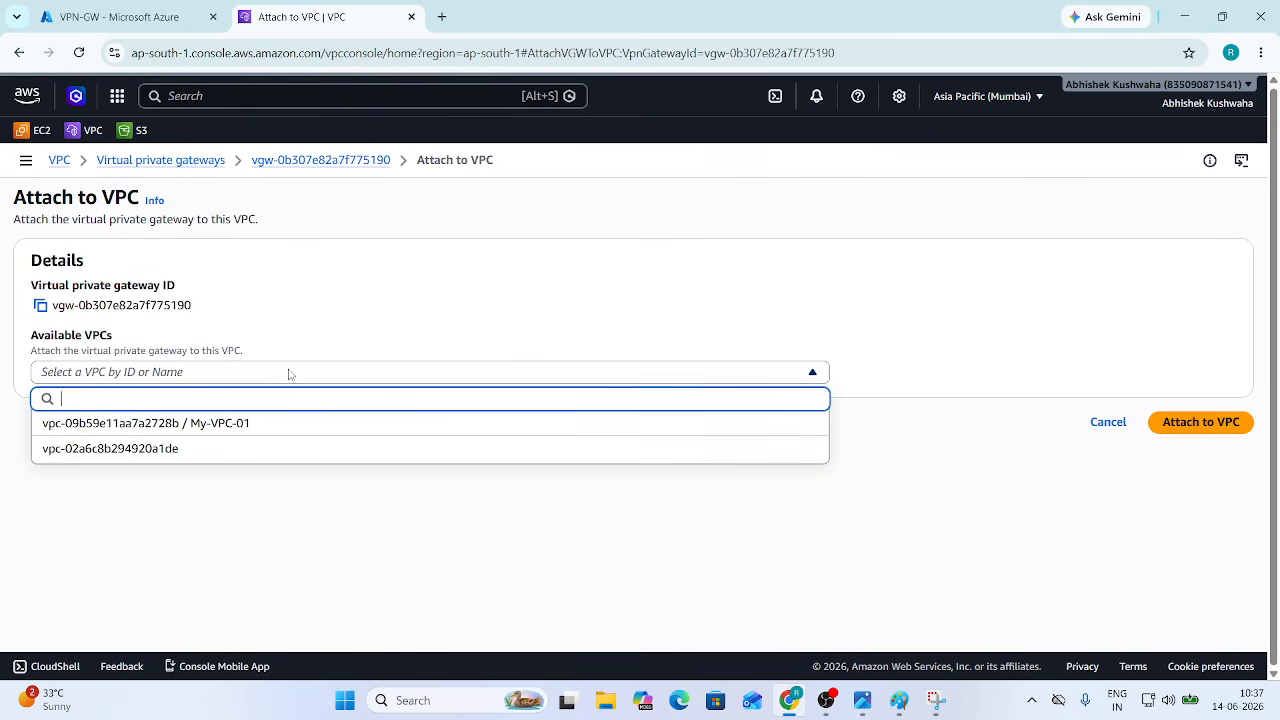
left_click(236, 430)
left_click(1222, 423)
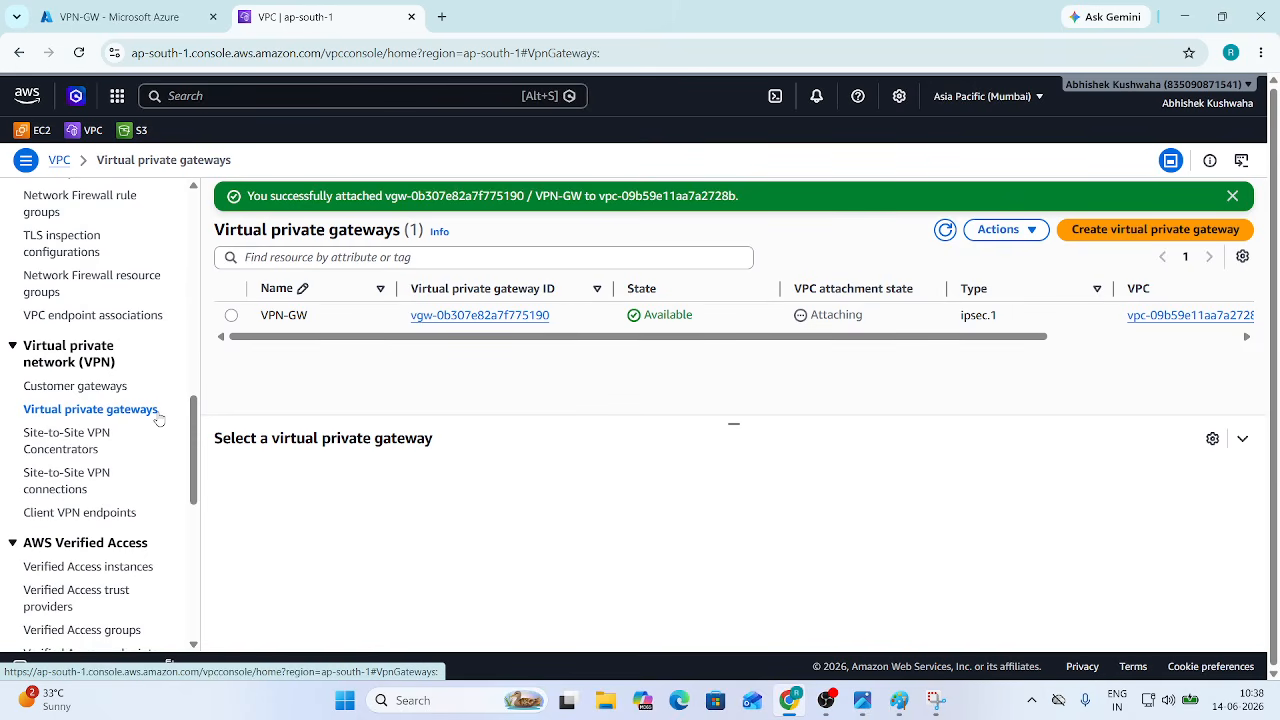
Step: Start a new Site-to-Site VPN connection named VPN-1
left_click(87, 490)
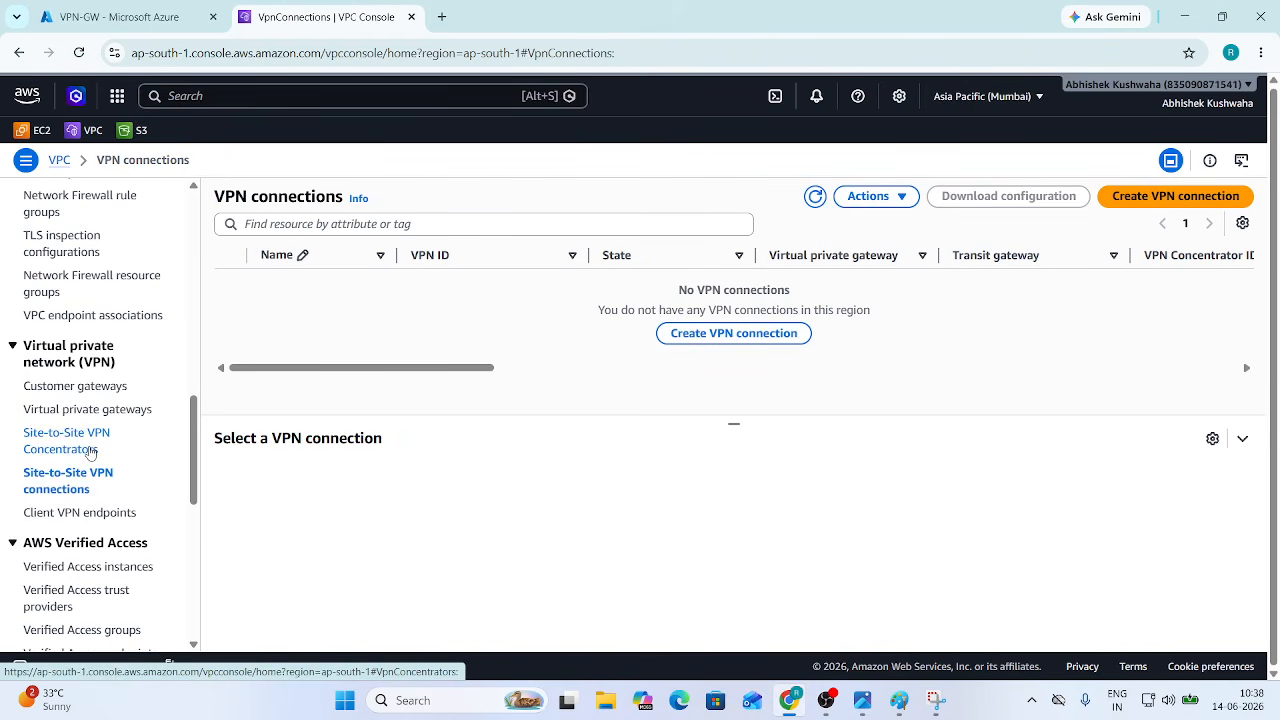
left_click(1168, 196)
left_click(133, 321)
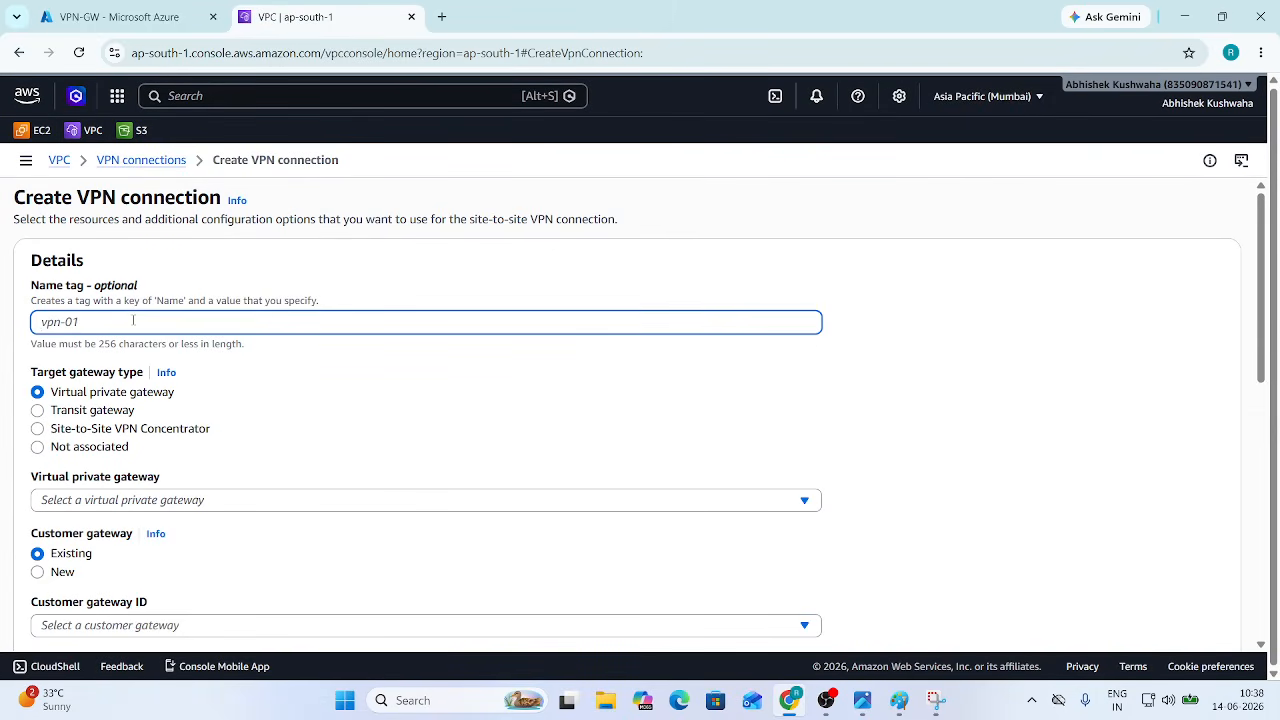
type("VPN-1")
scroll(125, 467, "down", 1)
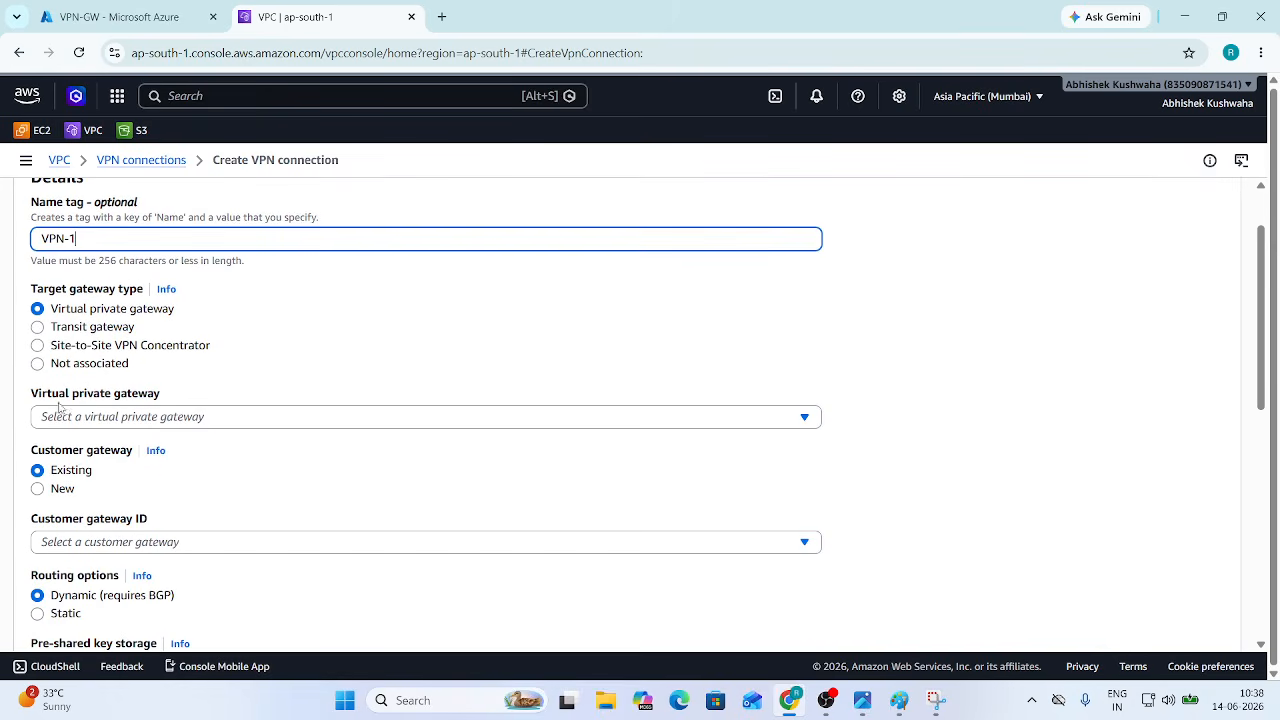
Step: Choose VPN-GW, customer gateway cgw-0f4d10dacfd3edff6 and static routing for the connection
left_click(163, 418)
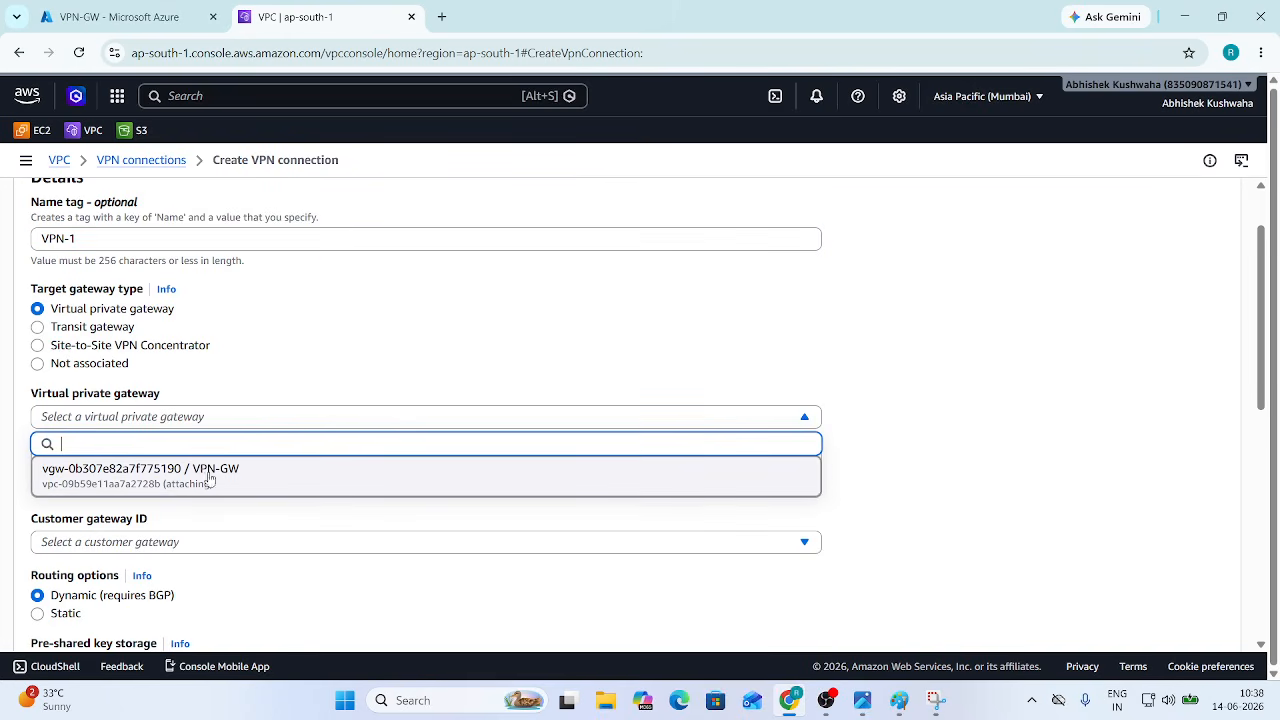
left_click(246, 480)
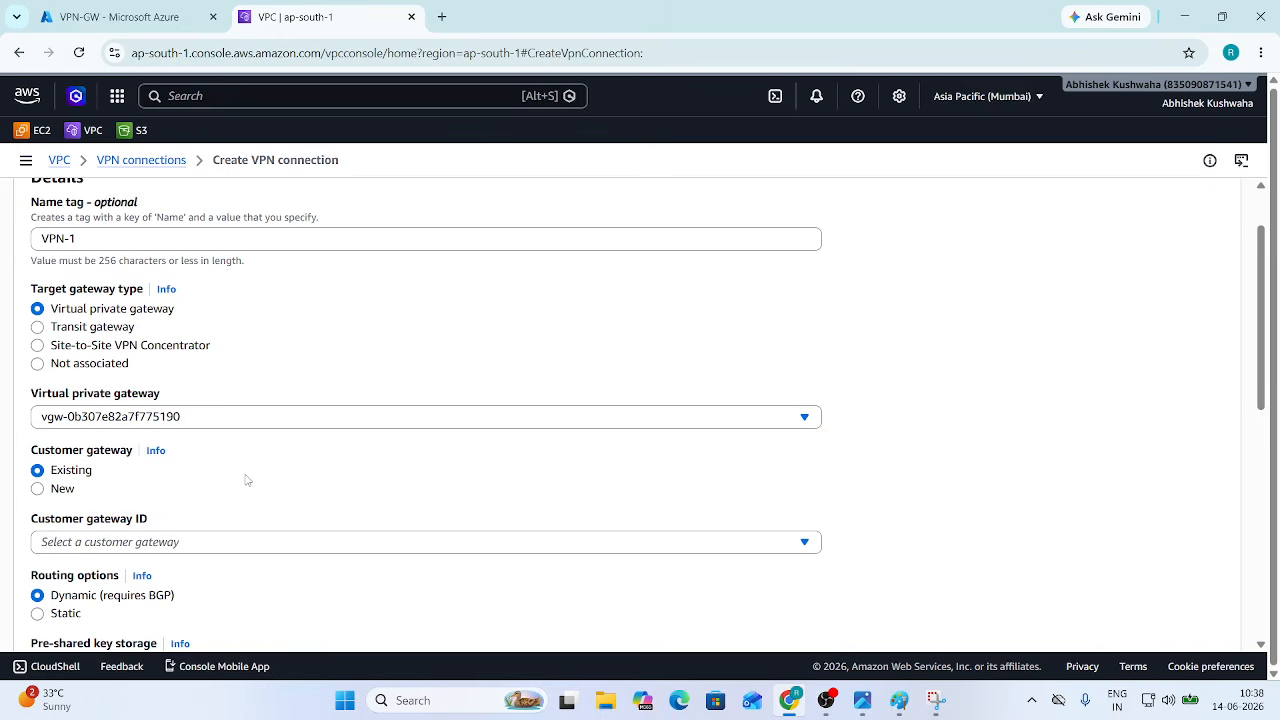
scroll(252, 490, "down", 1)
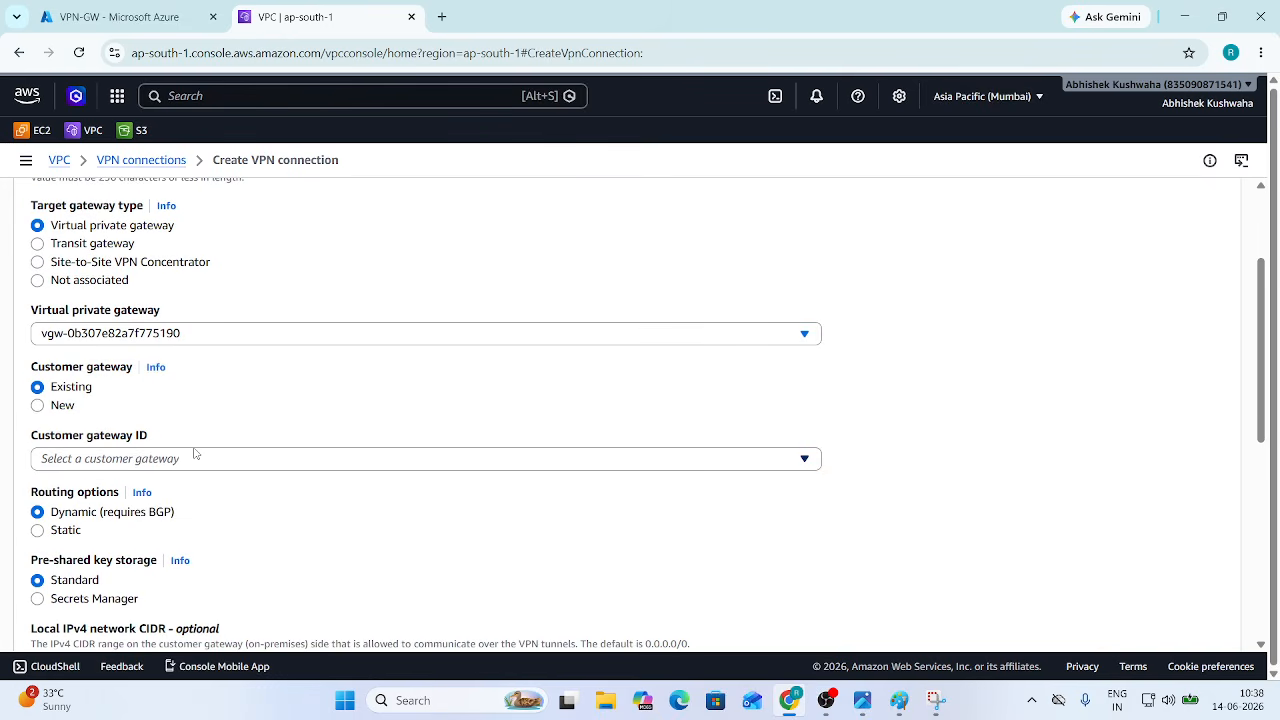
left_click(163, 462)
left_click(199, 522)
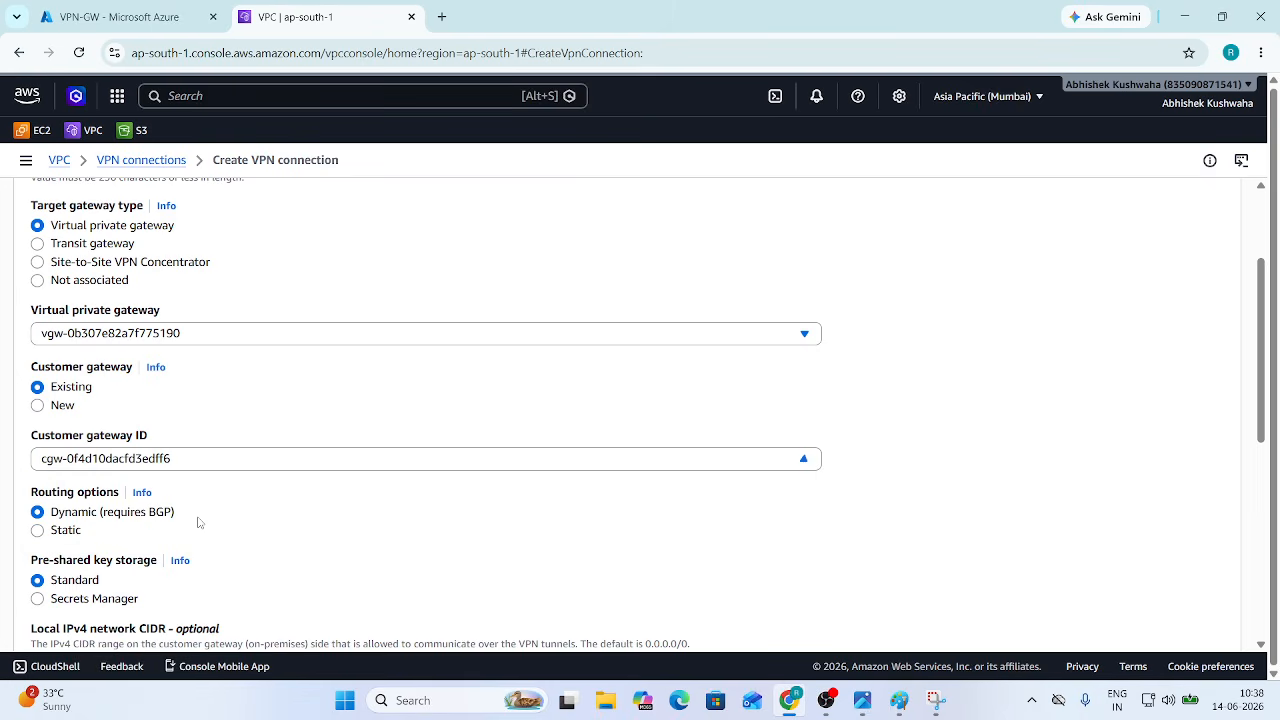
scroll(199, 522, "up", 1)
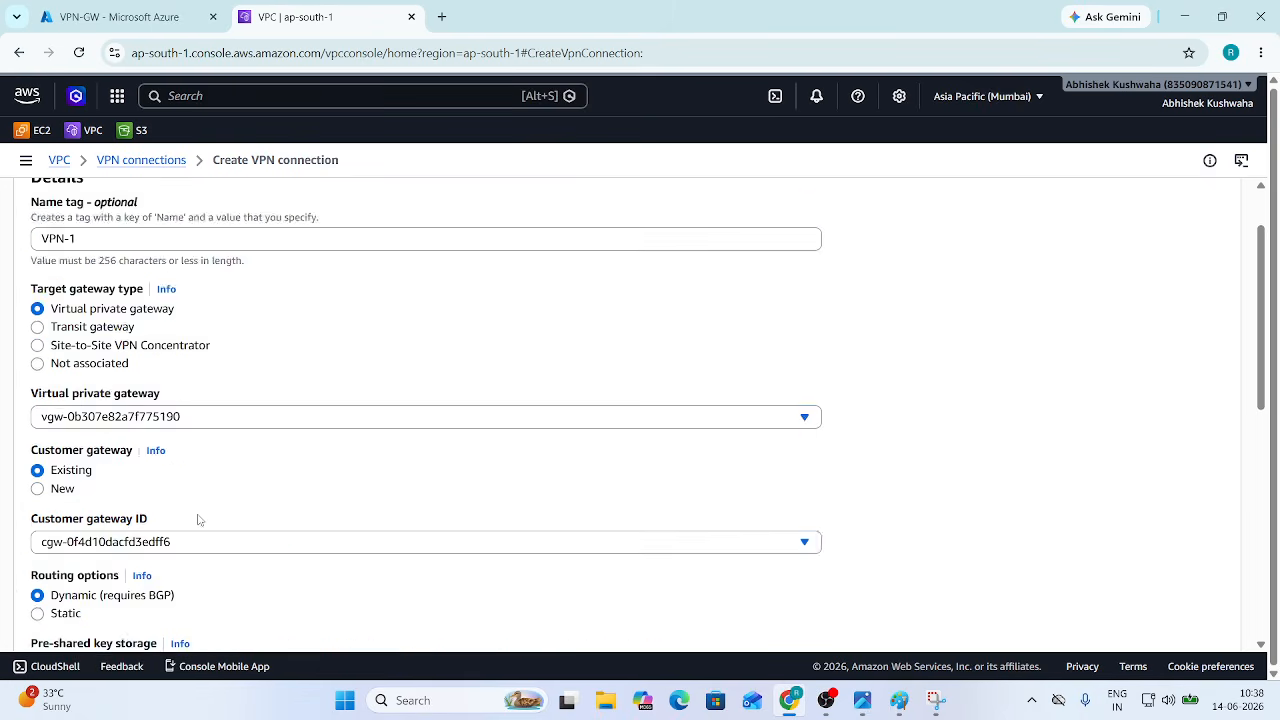
scroll(199, 518, "down", 3)
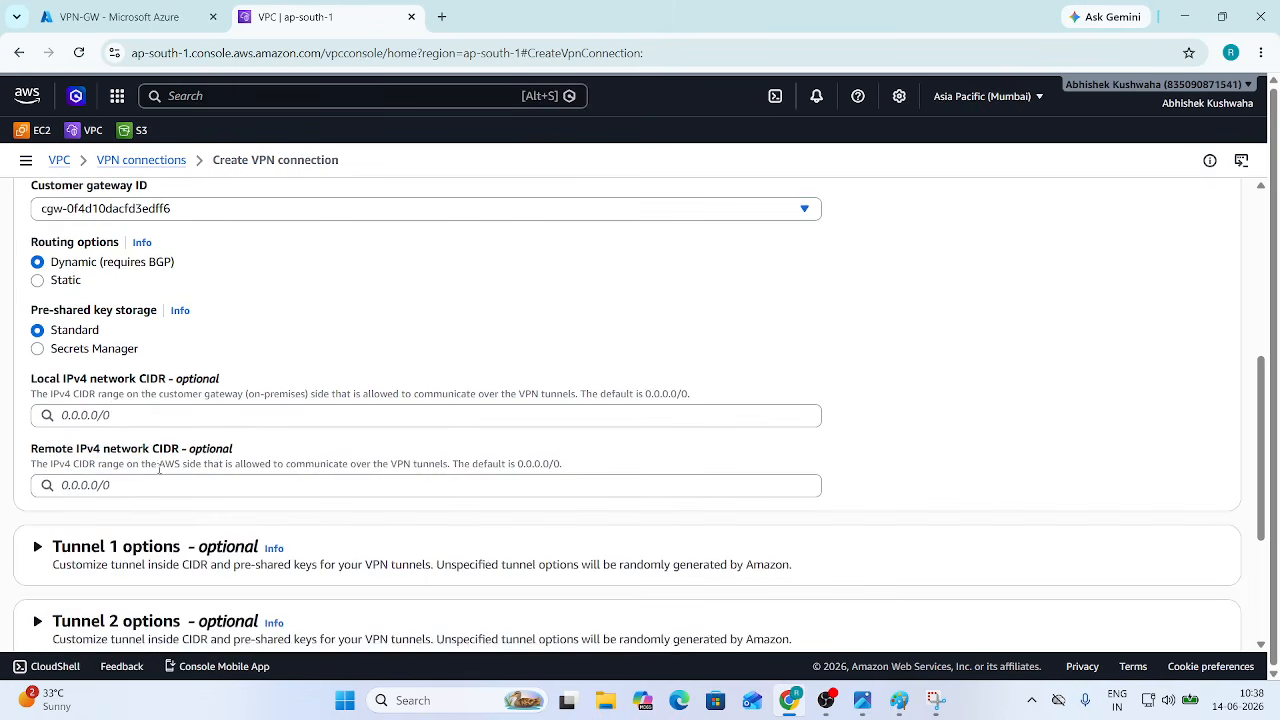
left_click(61, 286)
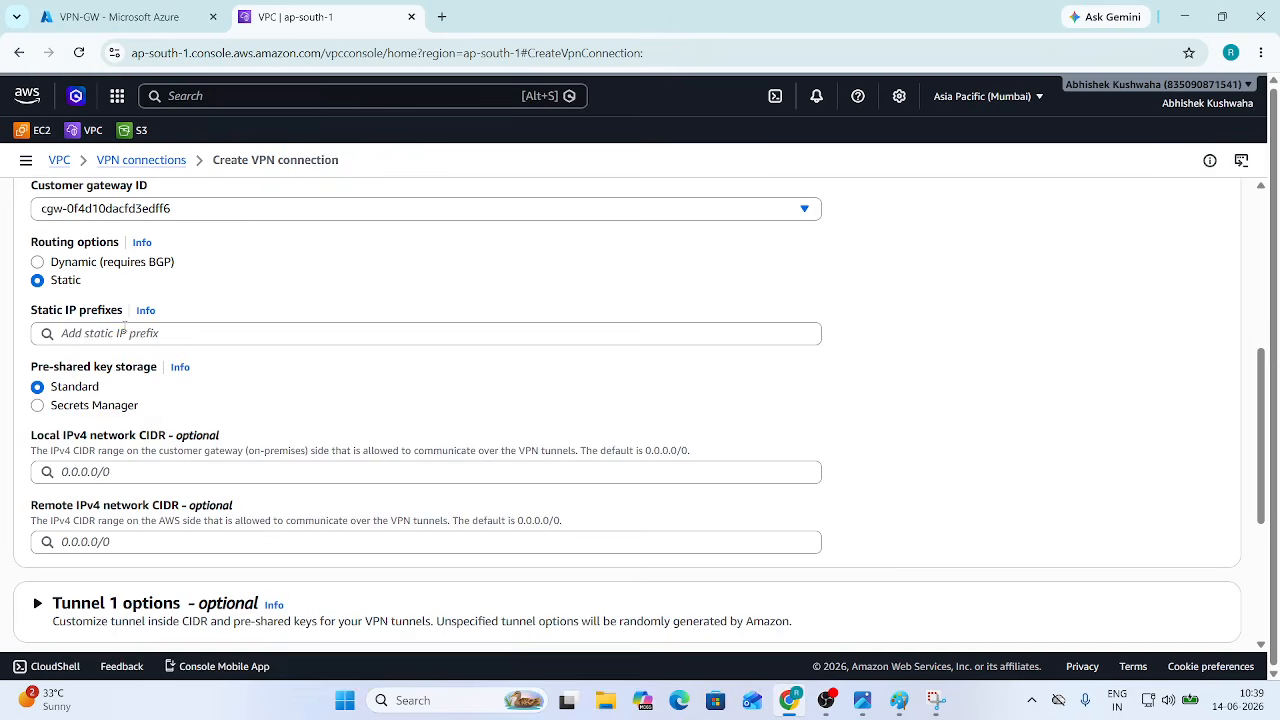
Step: Set 10.0.0.0/16 as the connection's static IP prefix and review the Tags section
left_click(122, 333)
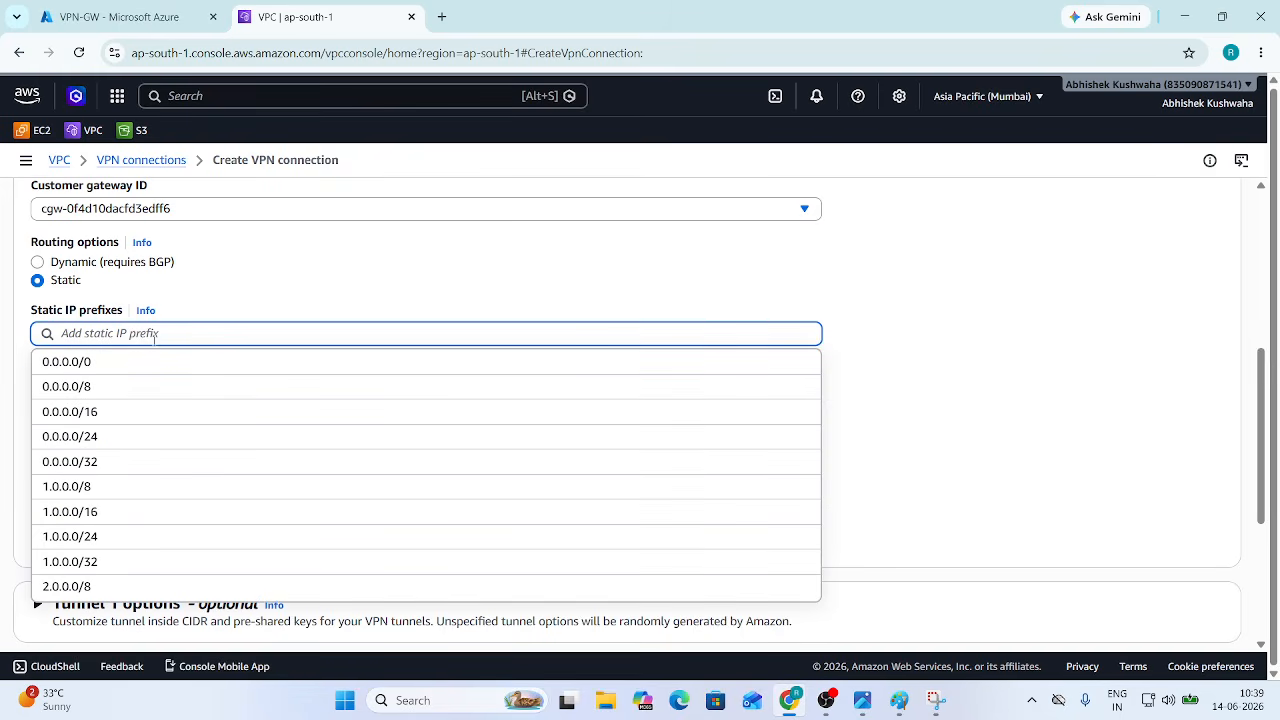
type("1")
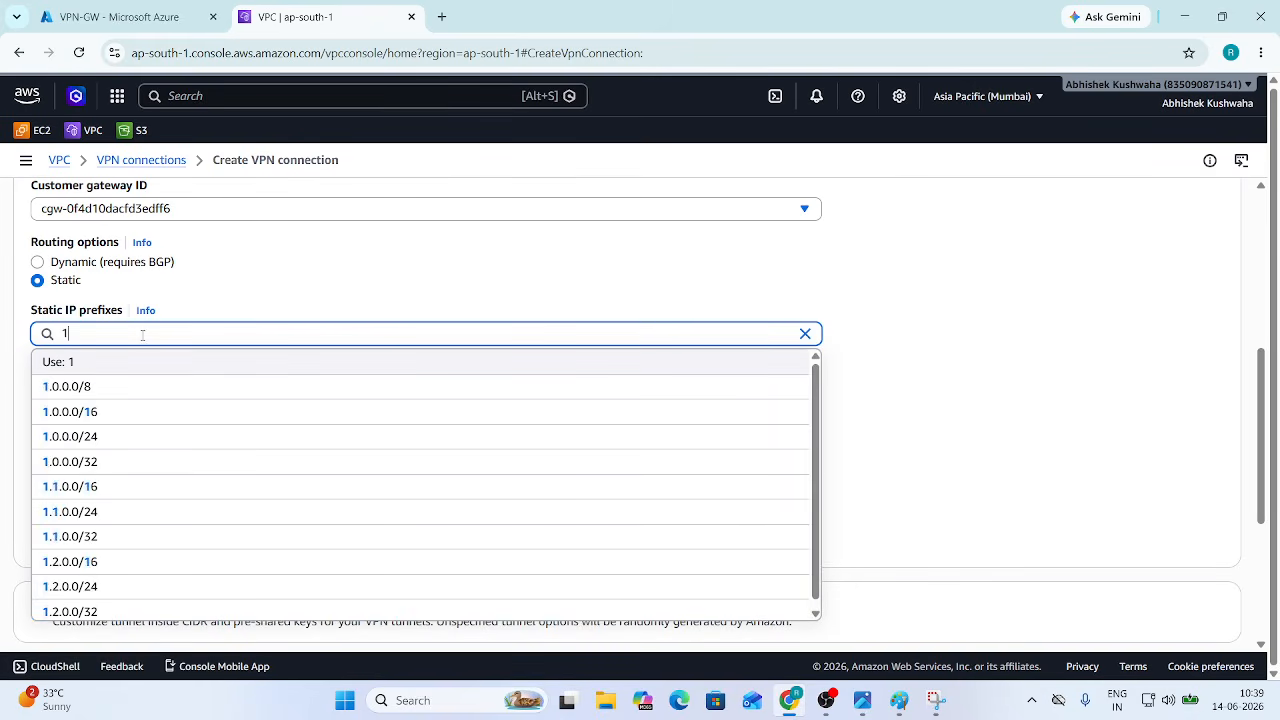
type("0.0.0")
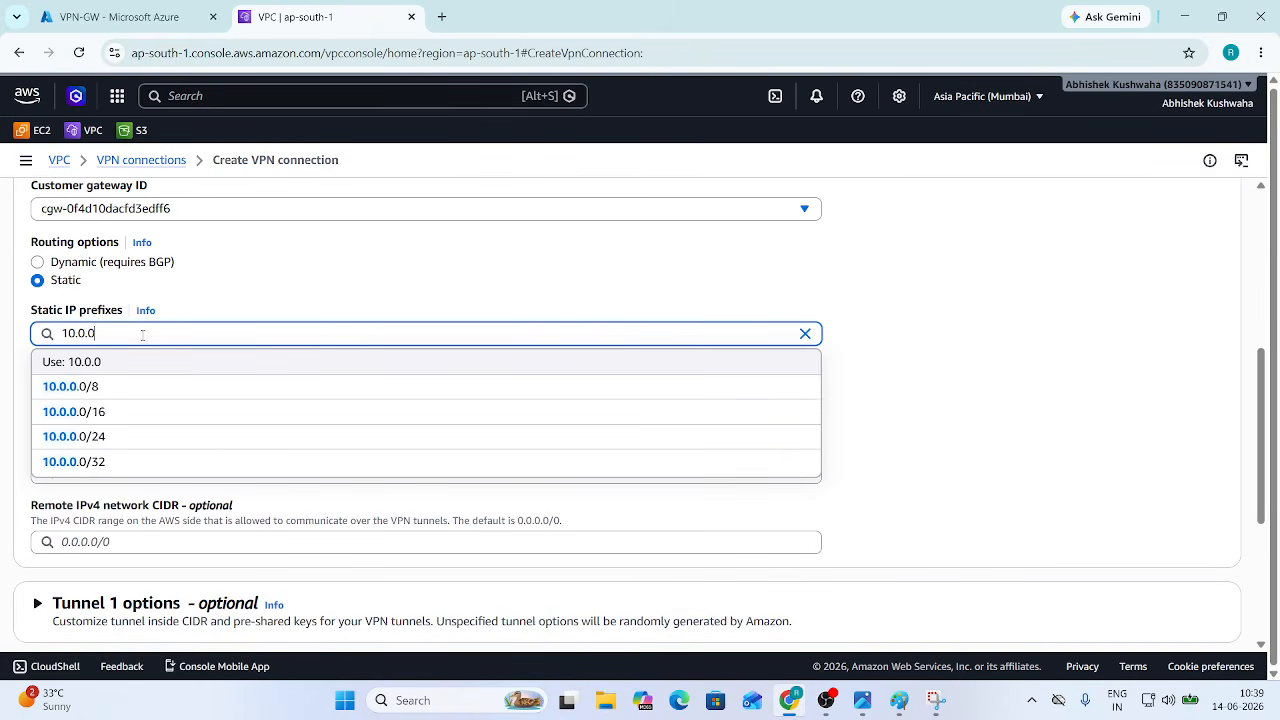
type(".0/16")
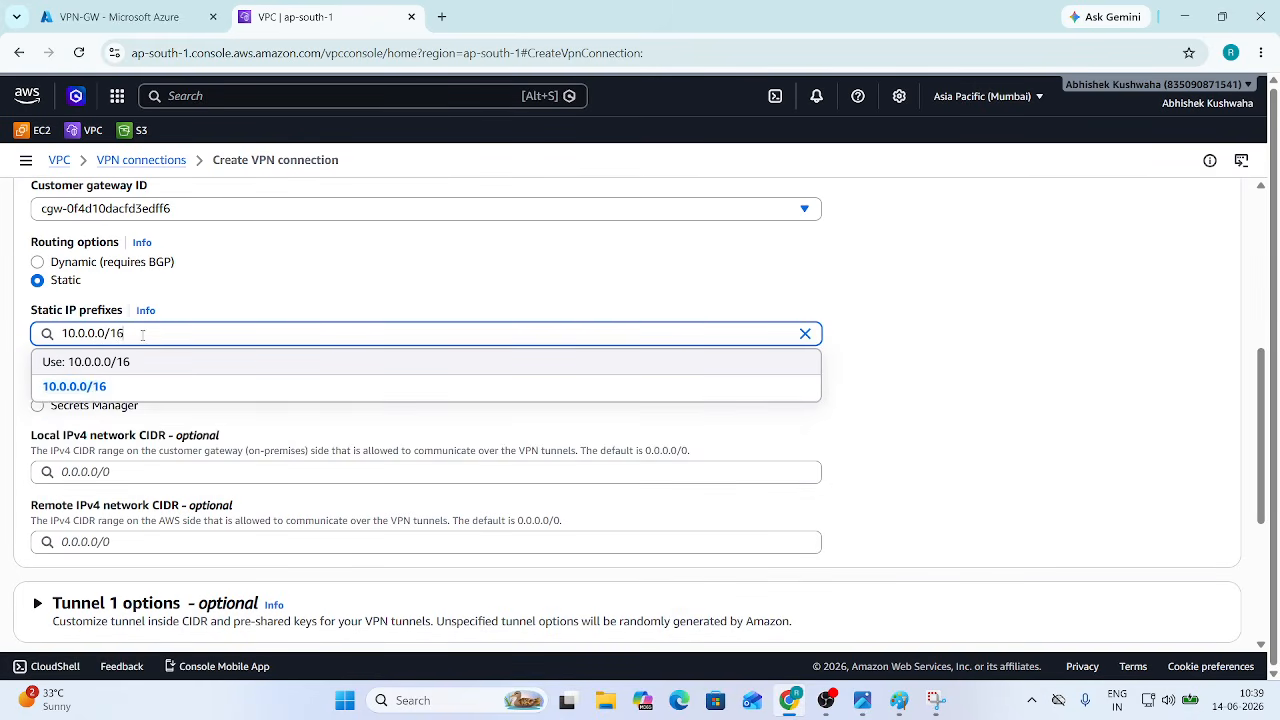
left_click(88, 386)
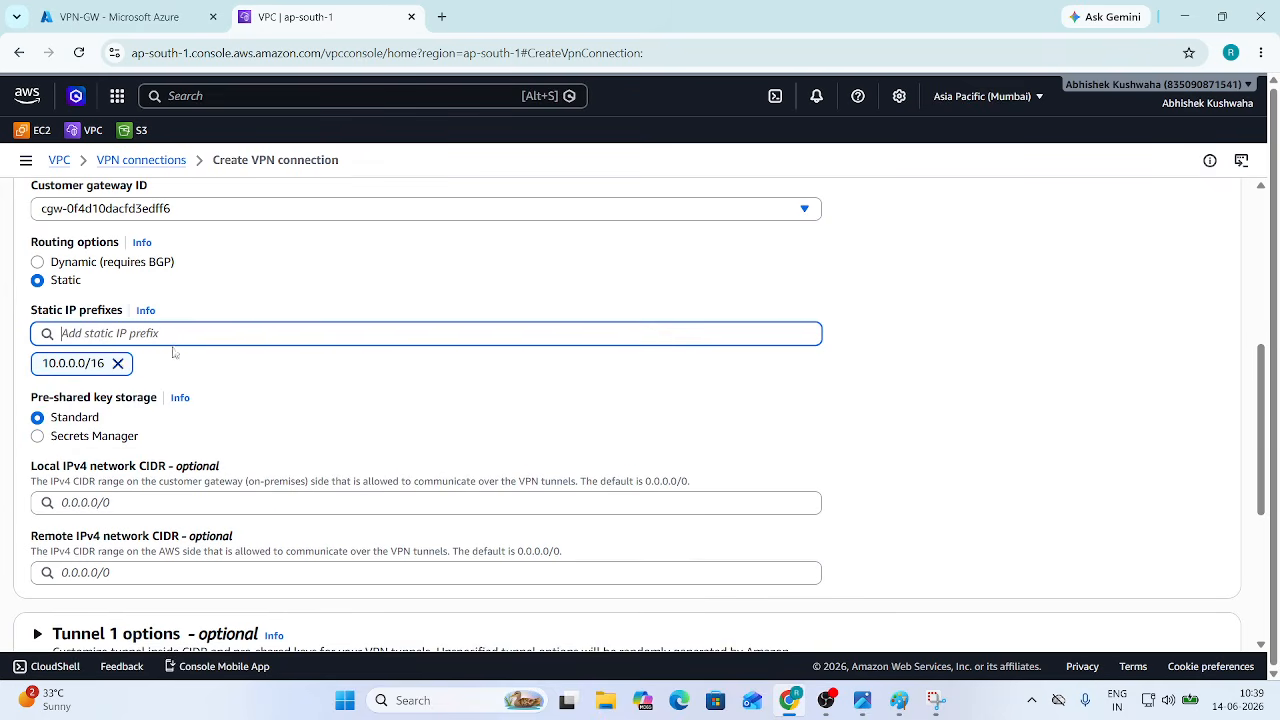
left_click(118, 364)
left_click(101, 333)
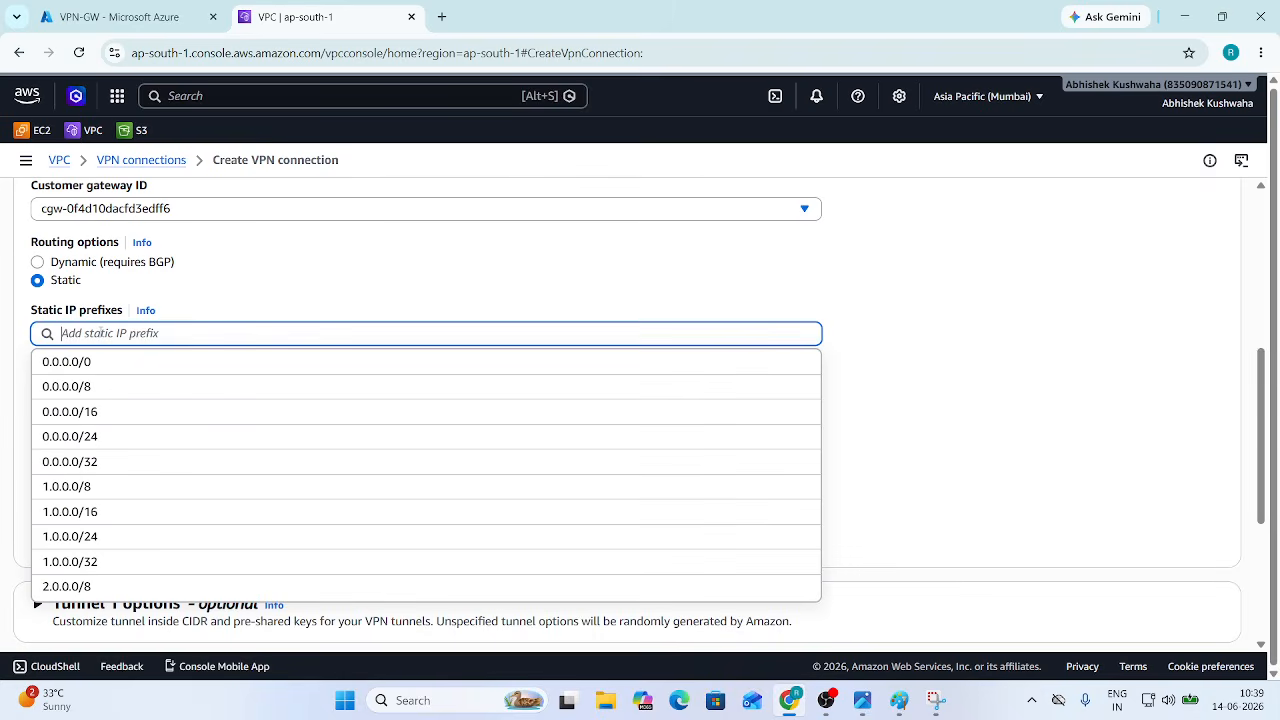
type("10.0")
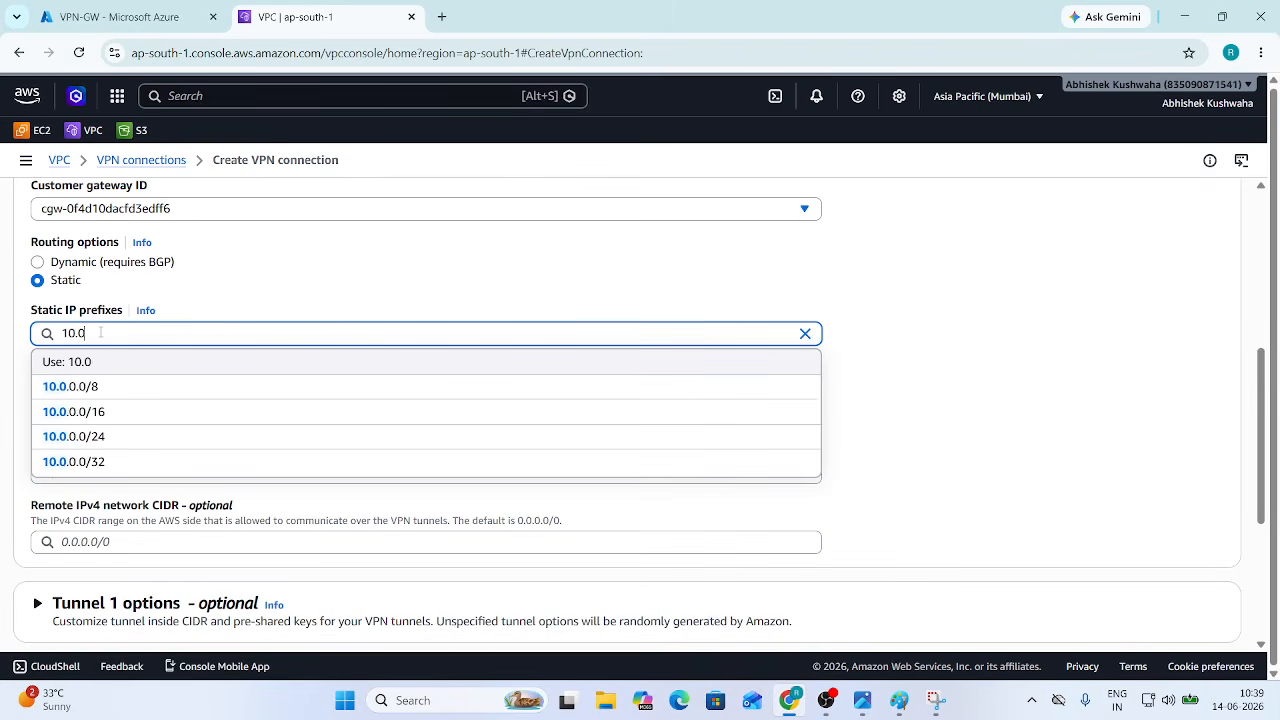
type(".0.0/16")
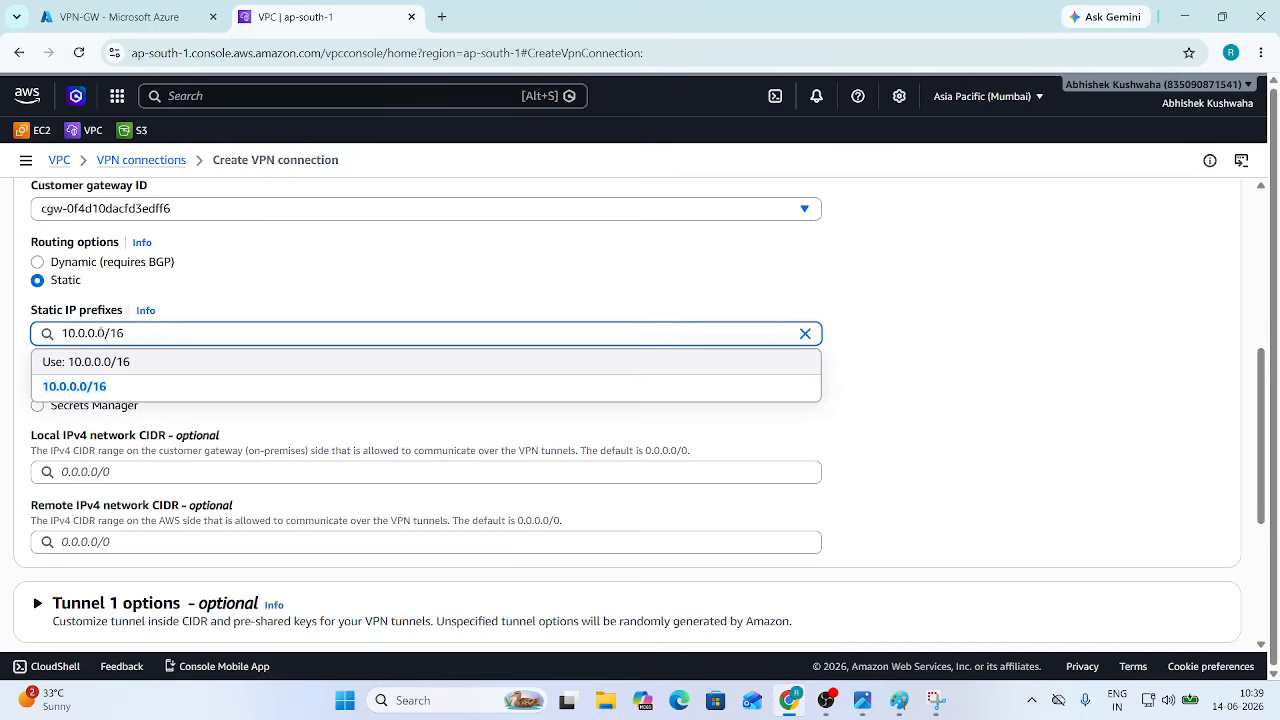
left_click(339, 293)
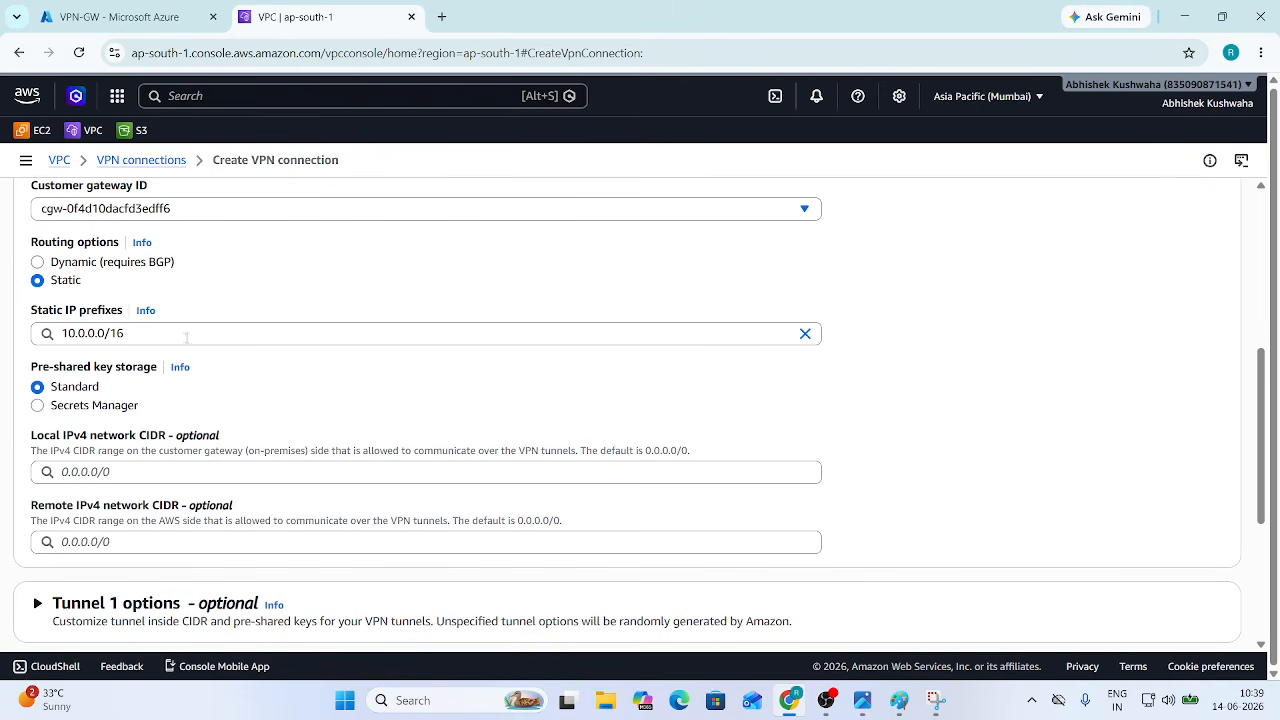
scroll(780, 506, "down", 3)
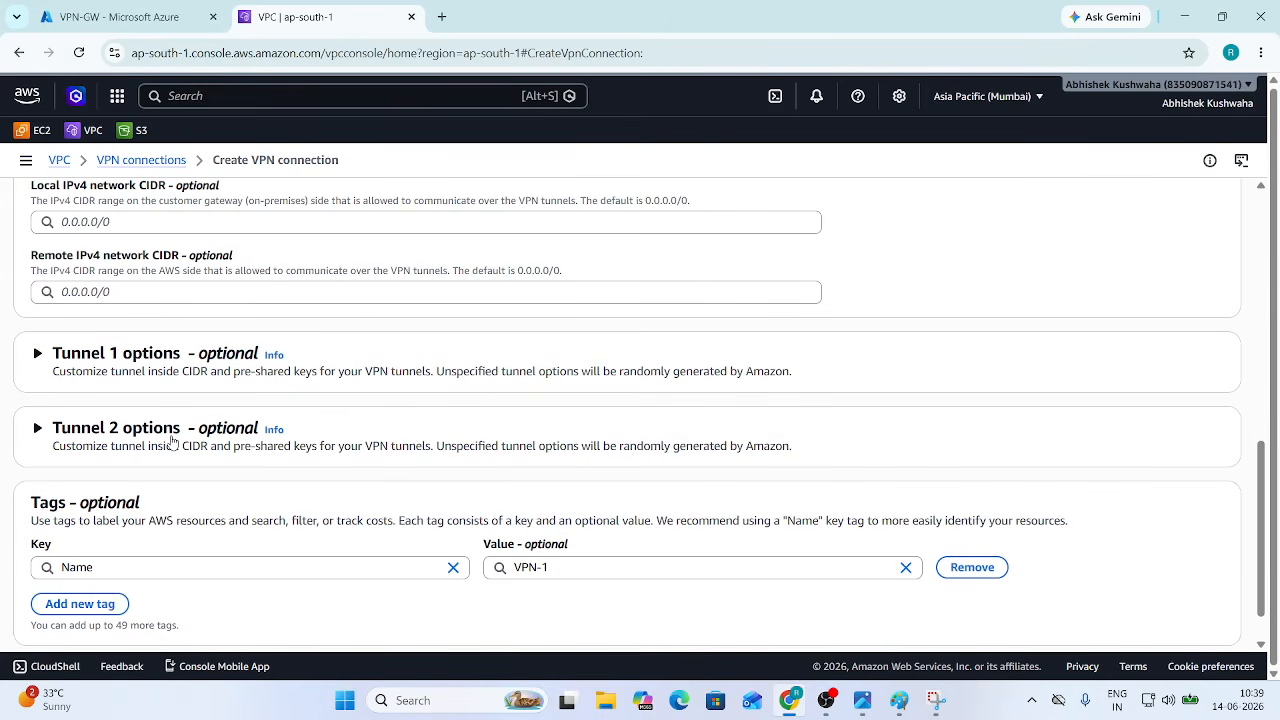
scroll(735, 488, "down", 1)
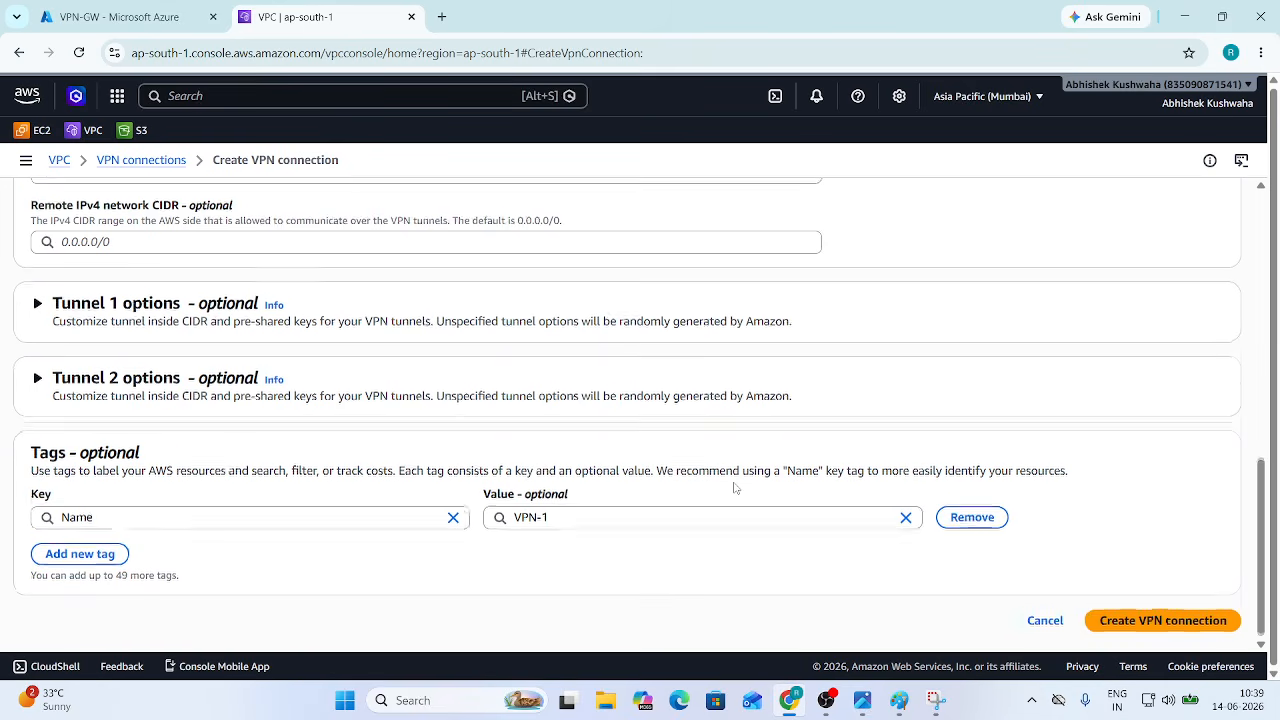
Step: Create VPN connection VPN-1, confirm it shows Pending, and return to Azure
left_click(1145, 625)
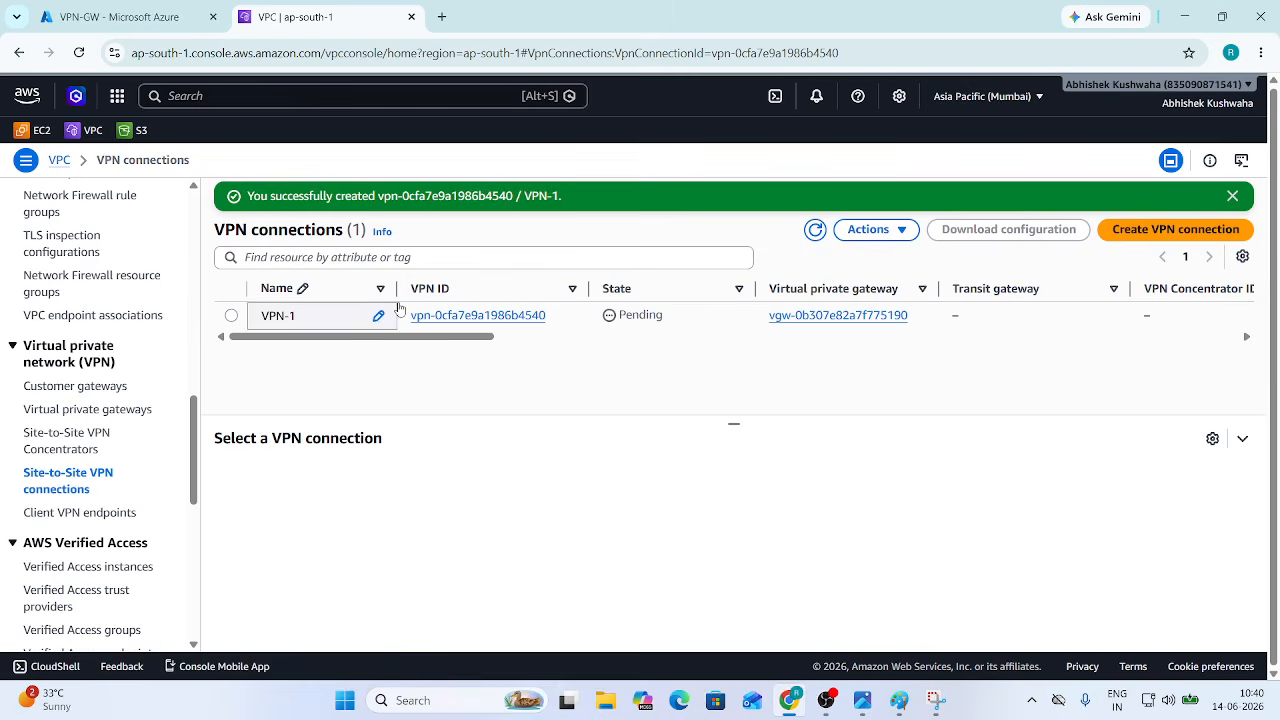
left_click(816, 231)
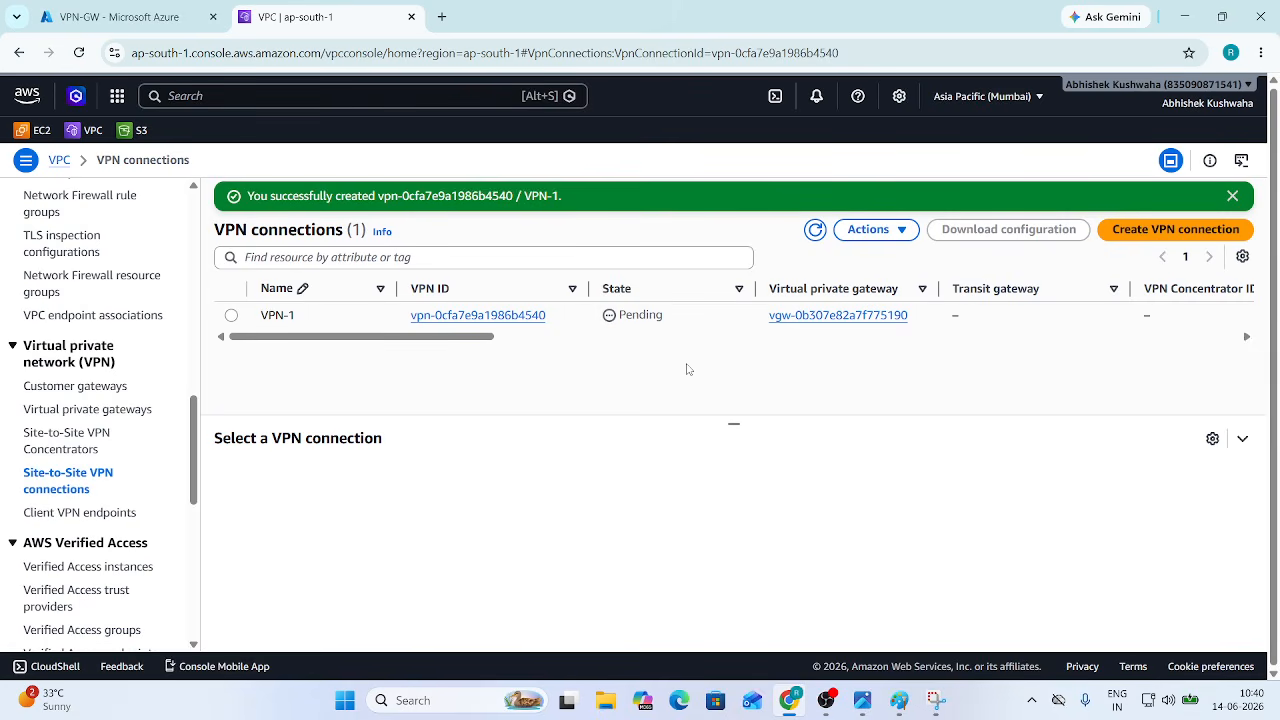
left_click(110, 17)
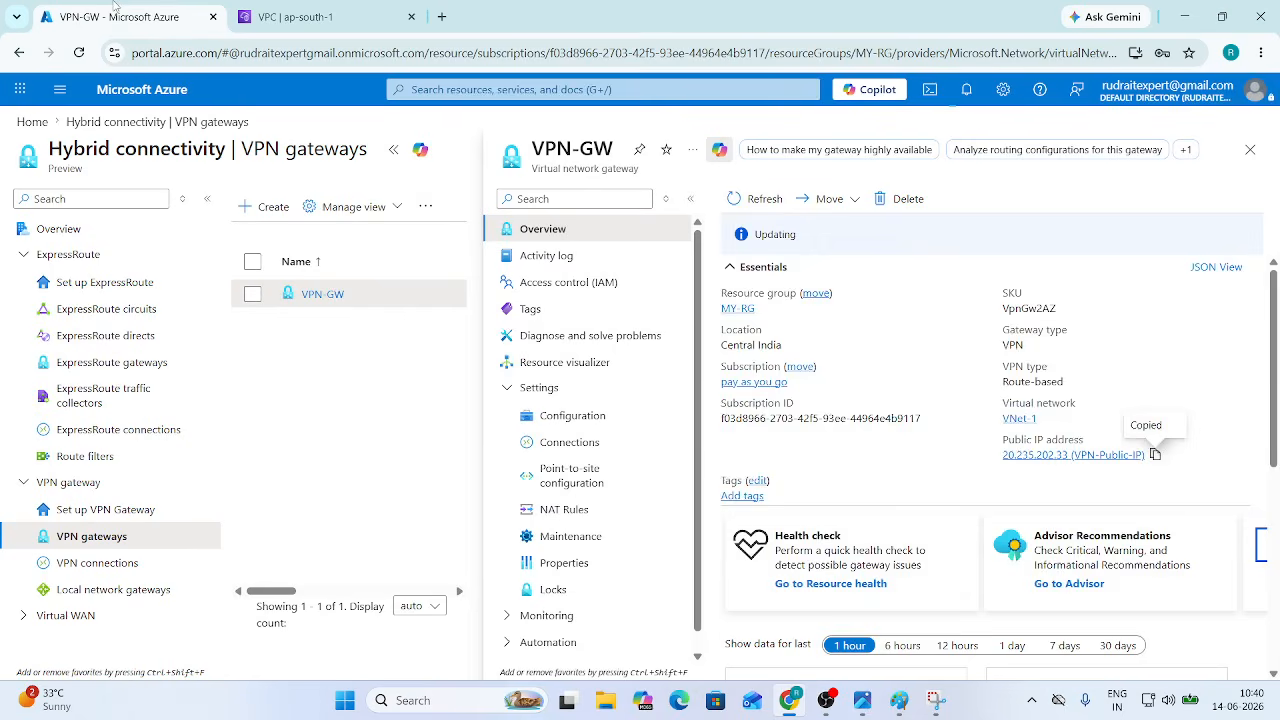
Step: Close the VPN-GW details, check Azure notifications, and go back to the AWS tab
left_click(1238, 150)
left_click(965, 96)
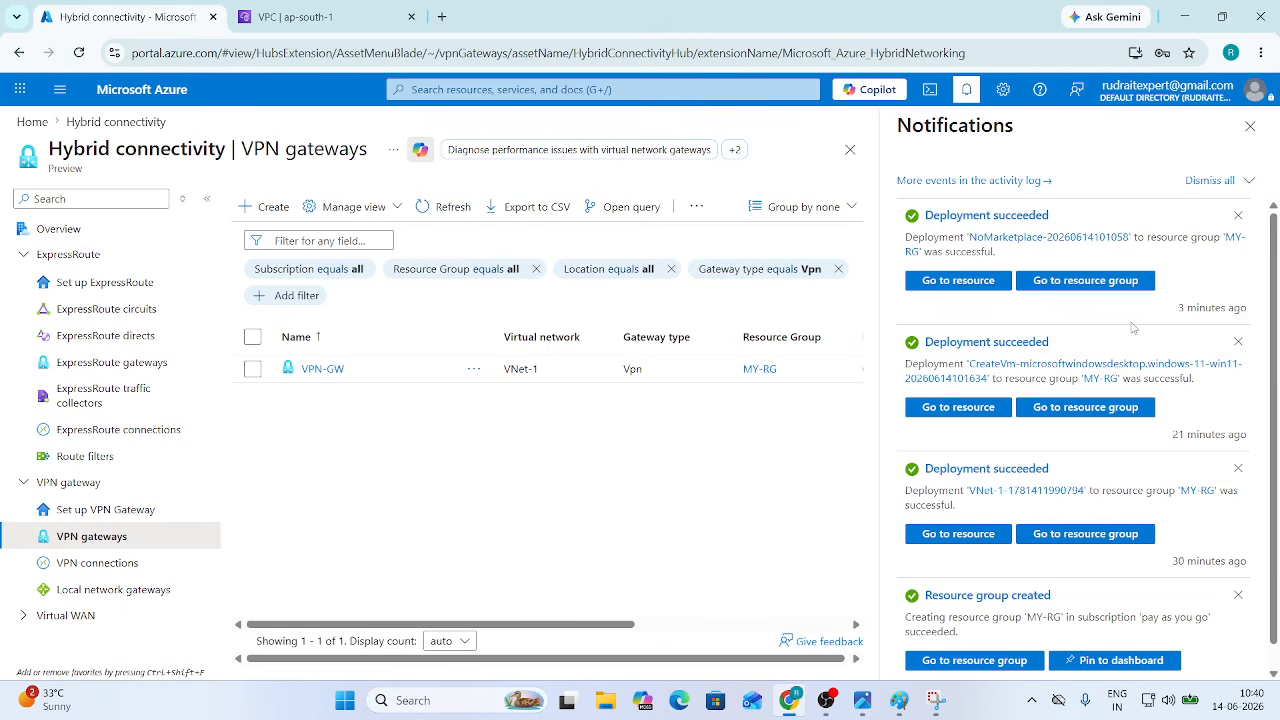
left_click(1250, 126)
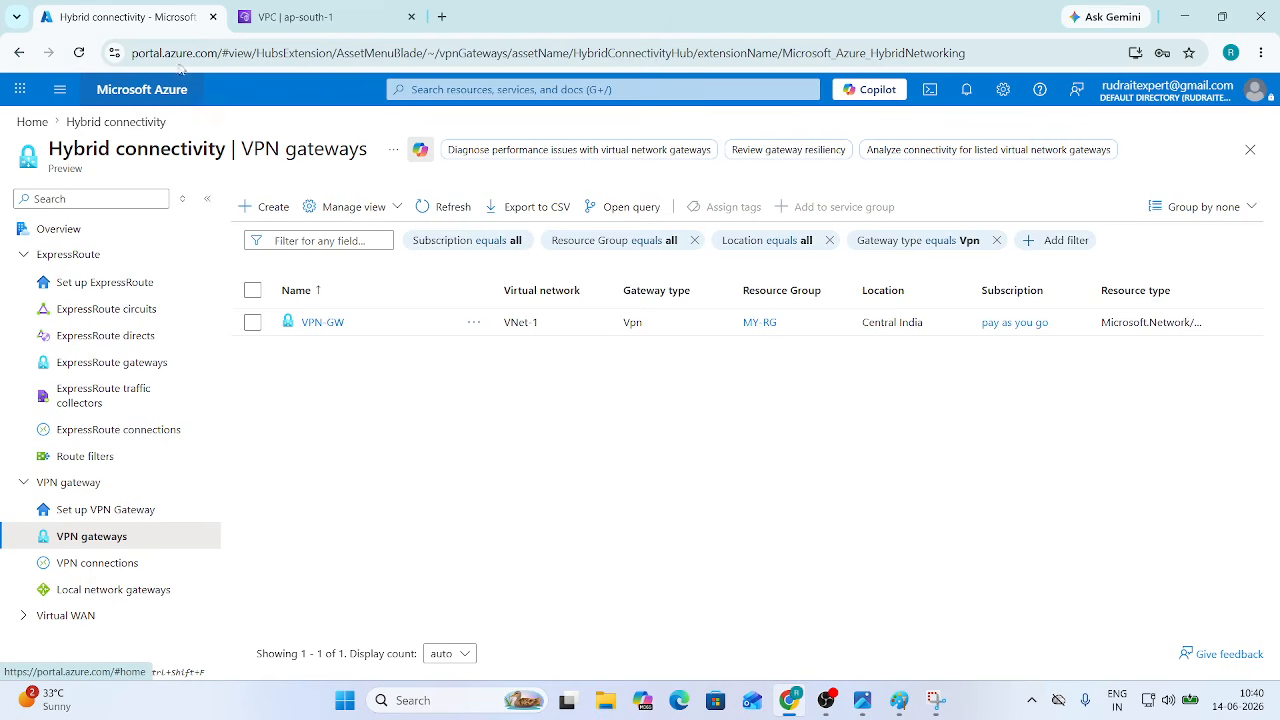
left_click(315, 17)
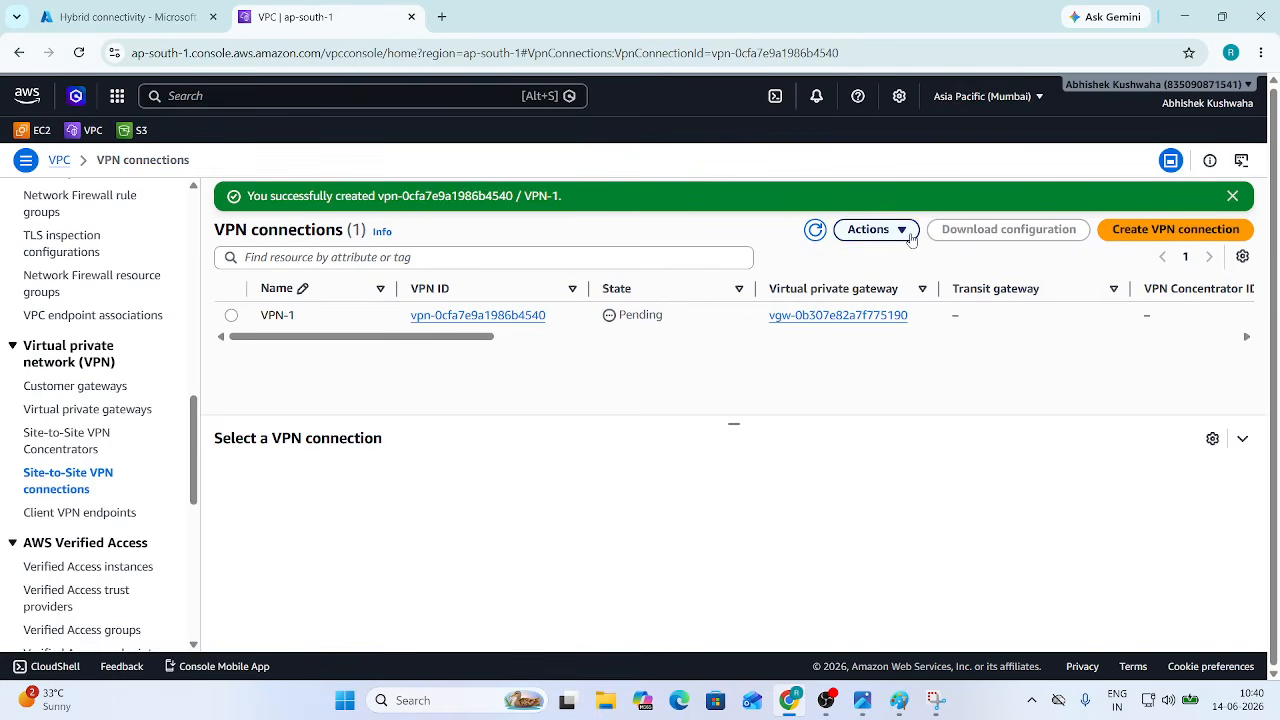
left_click(815, 230)
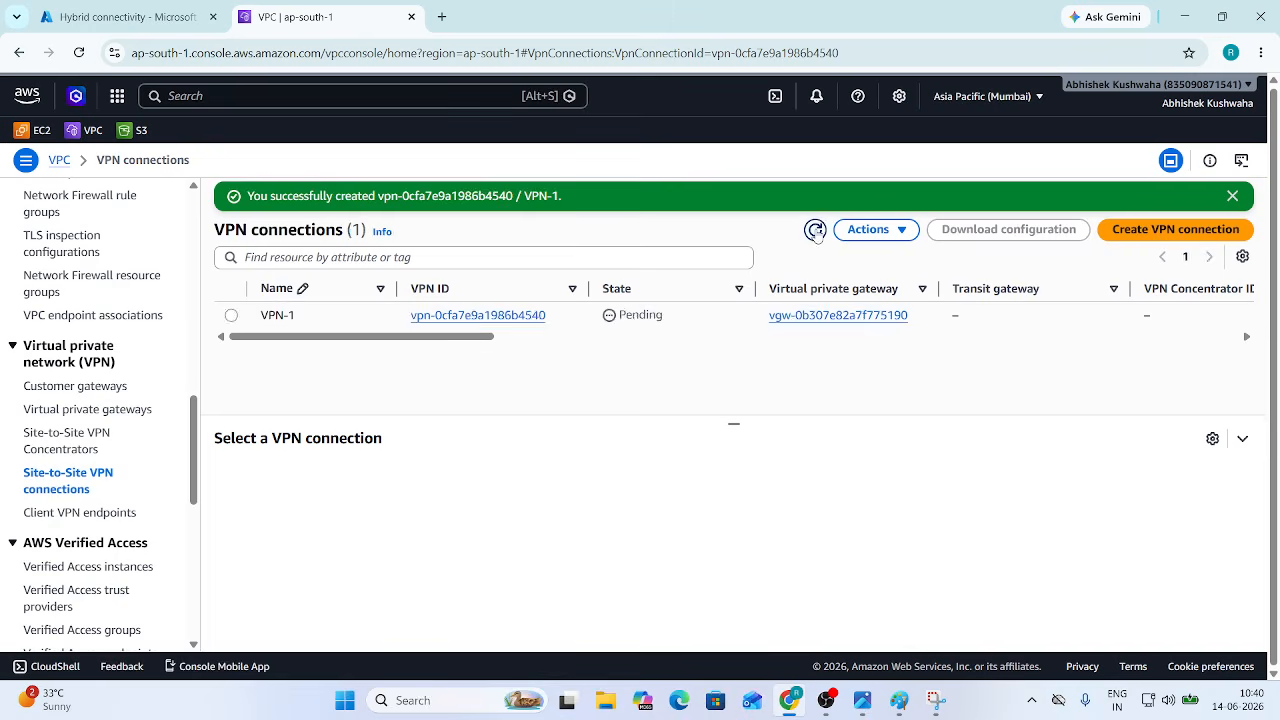
left_click(815, 230)
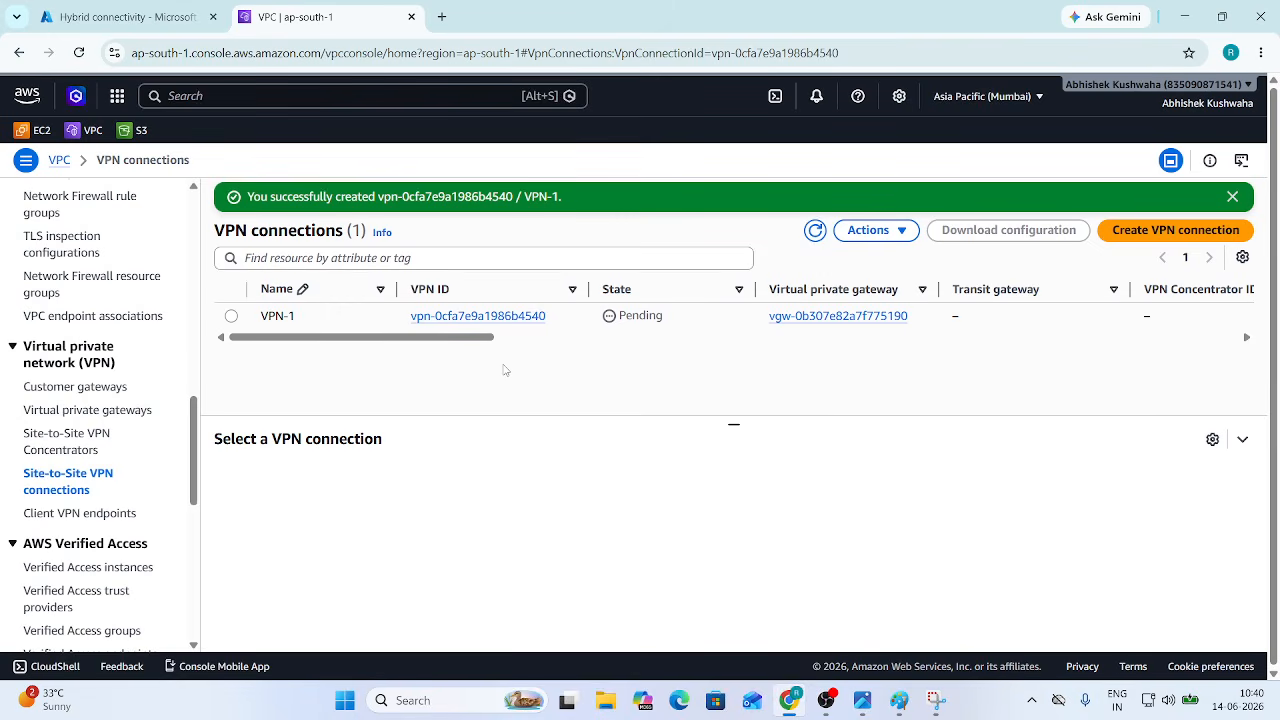
left_click(899, 700)
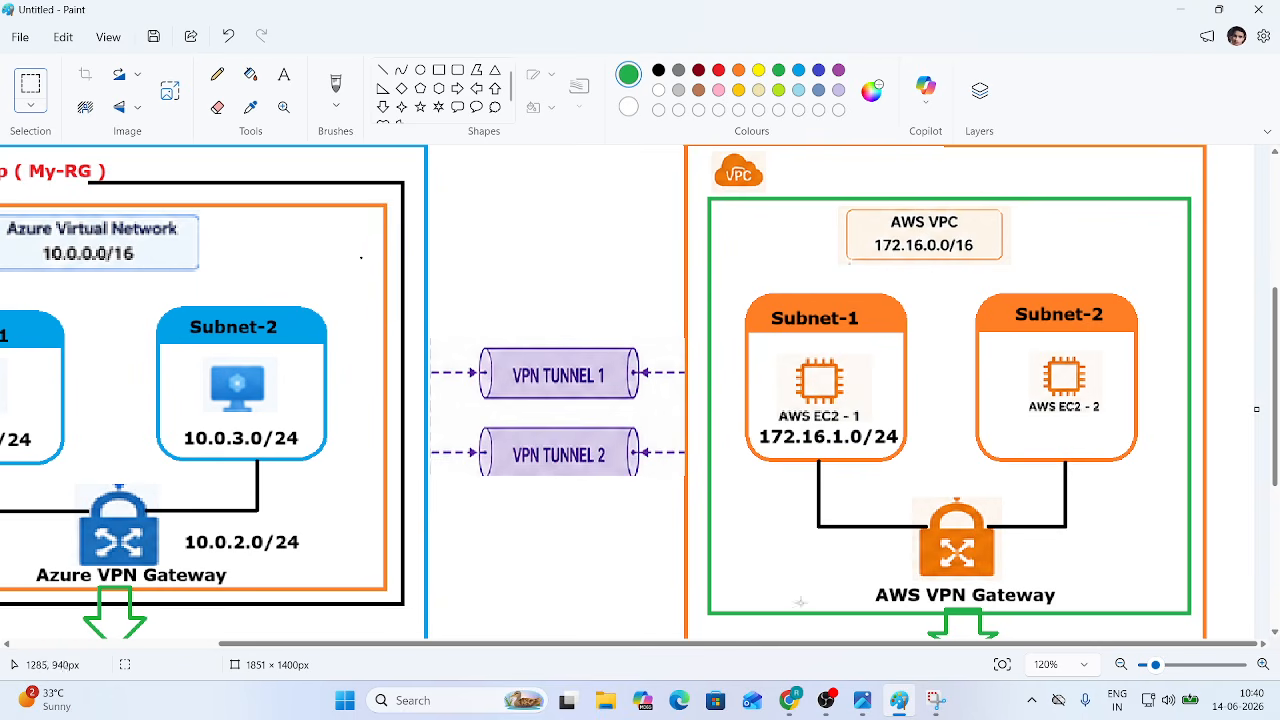
left_click(790, 700)
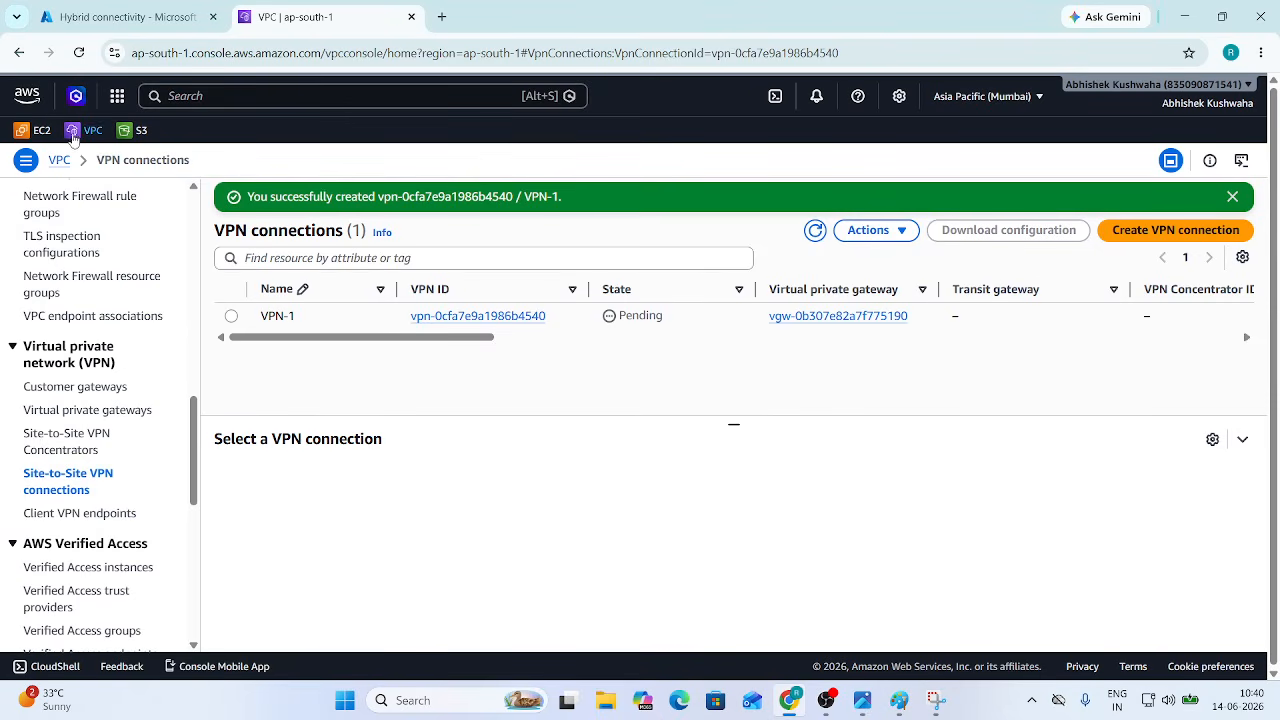
Step: Open the EC2 Instances page, which shows no instances in the Mumbai region
left_click(37, 131)
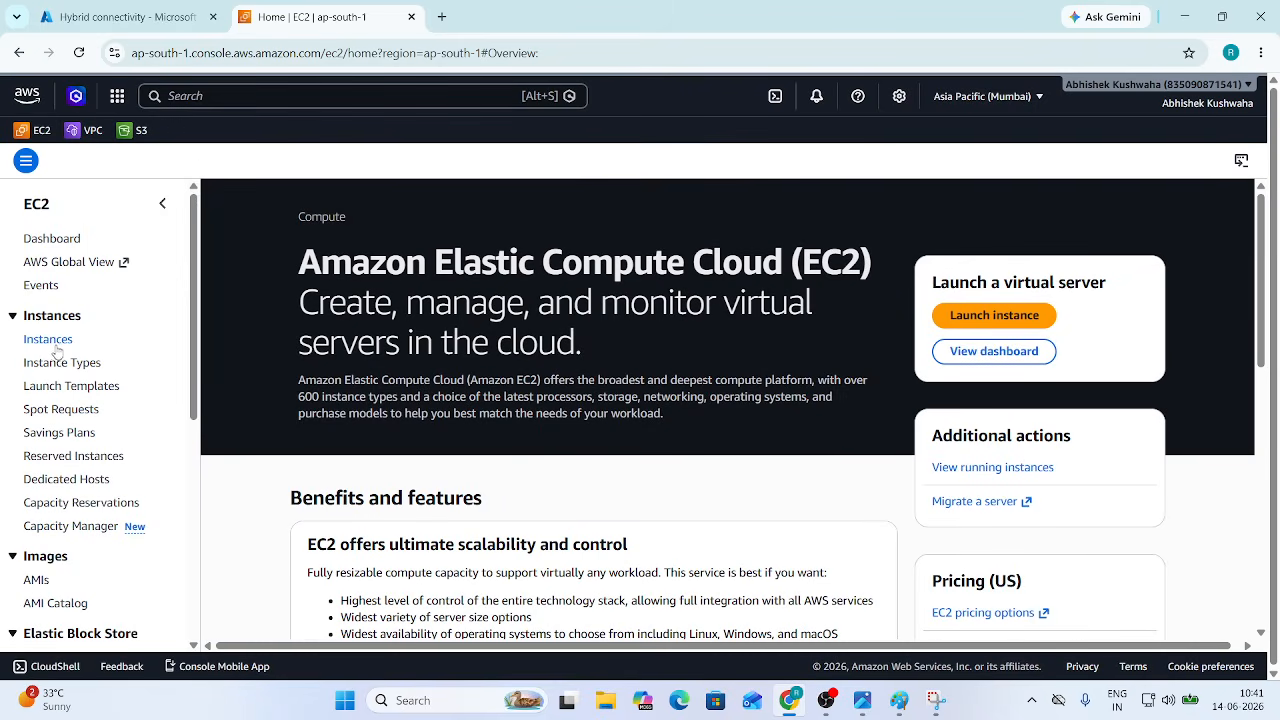
left_click(50, 340)
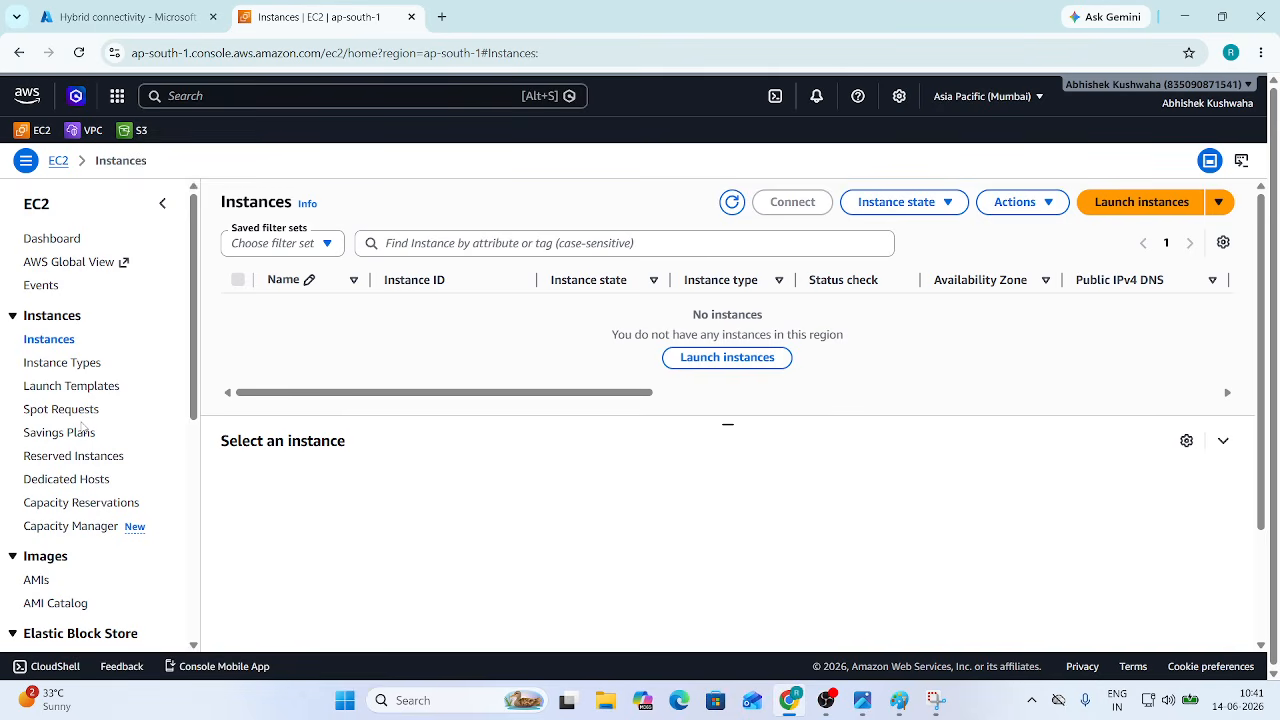
Step: Start launching a new EC2 instance and name it VPC-1
left_click(1115, 210)
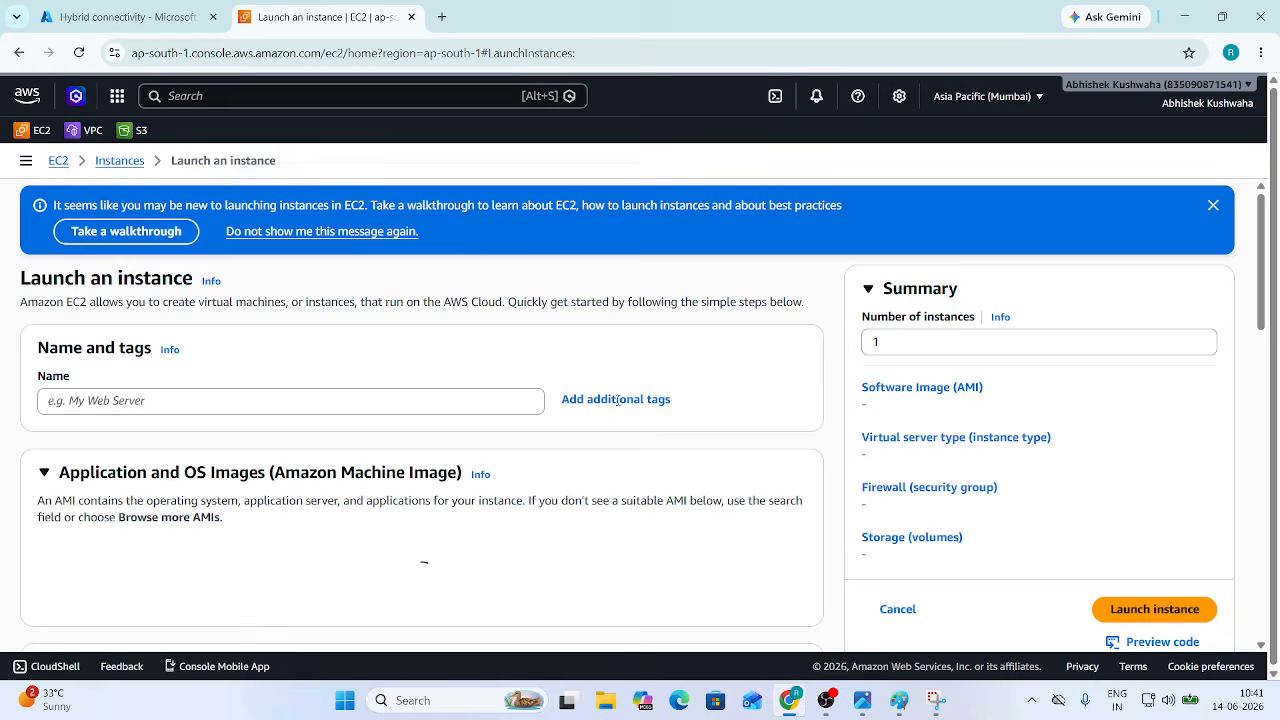
left_click(204, 405)
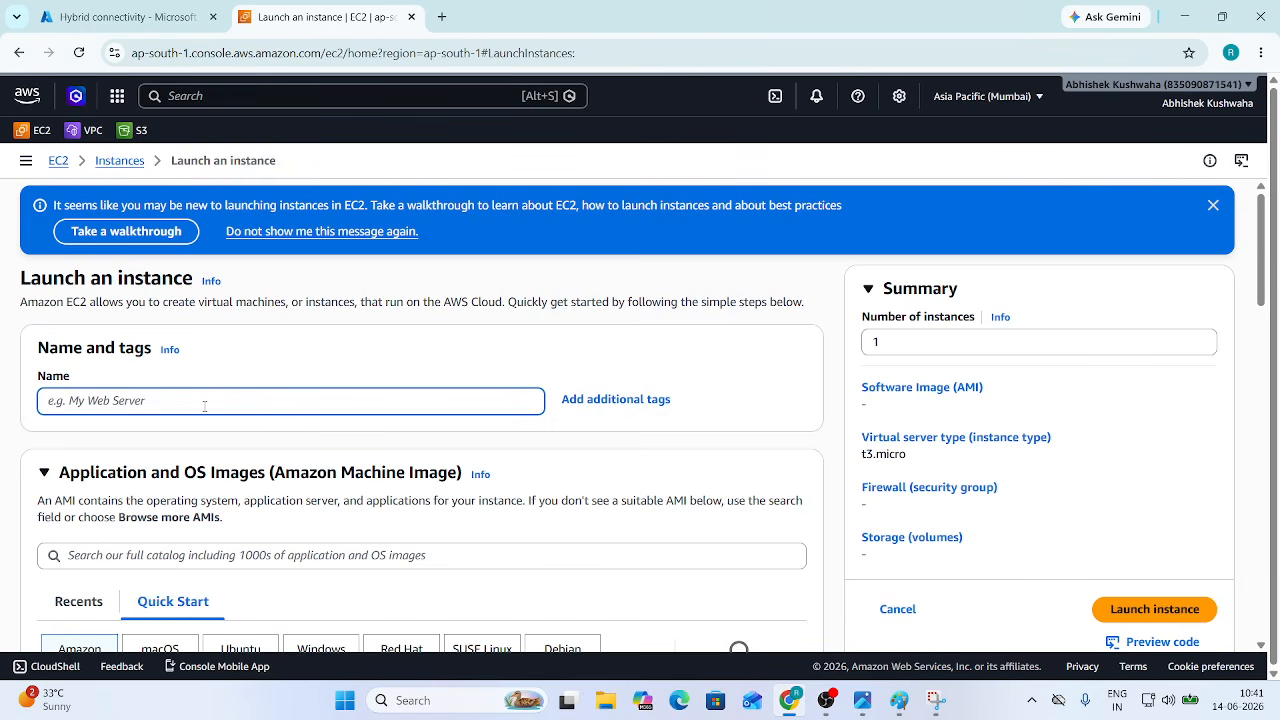
type("VPC")
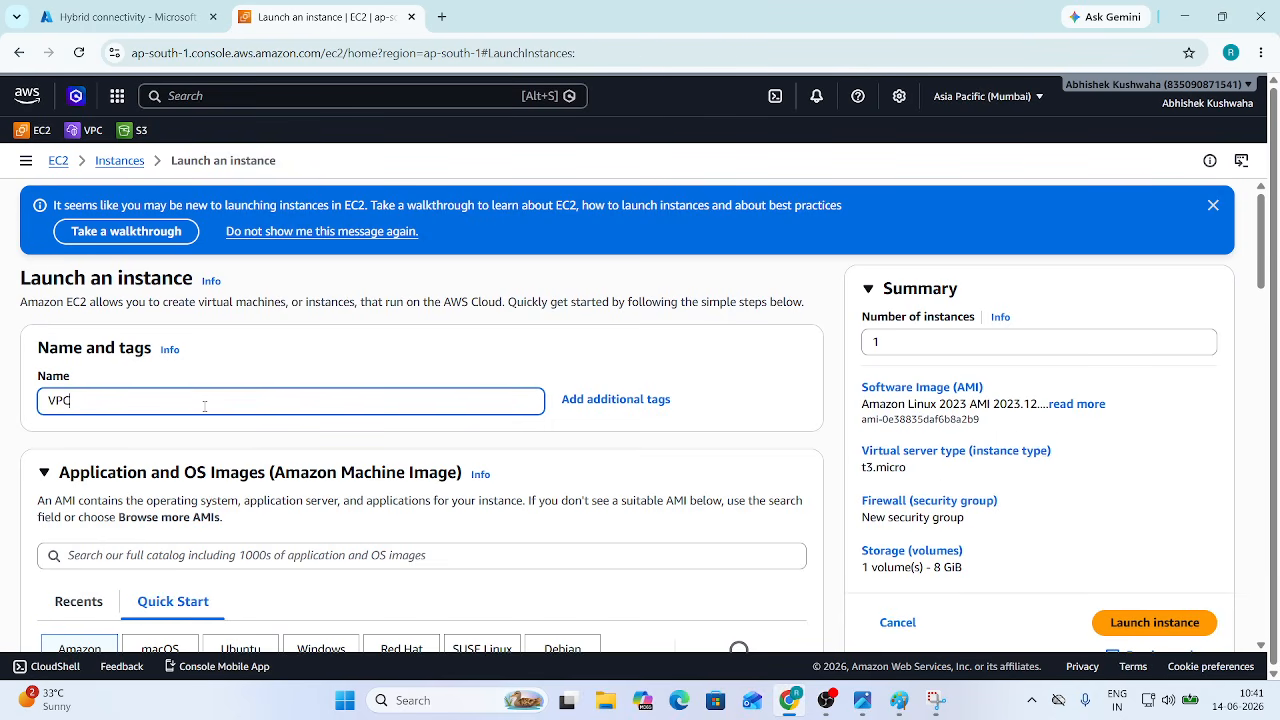
scroll(205, 405, "down", 2)
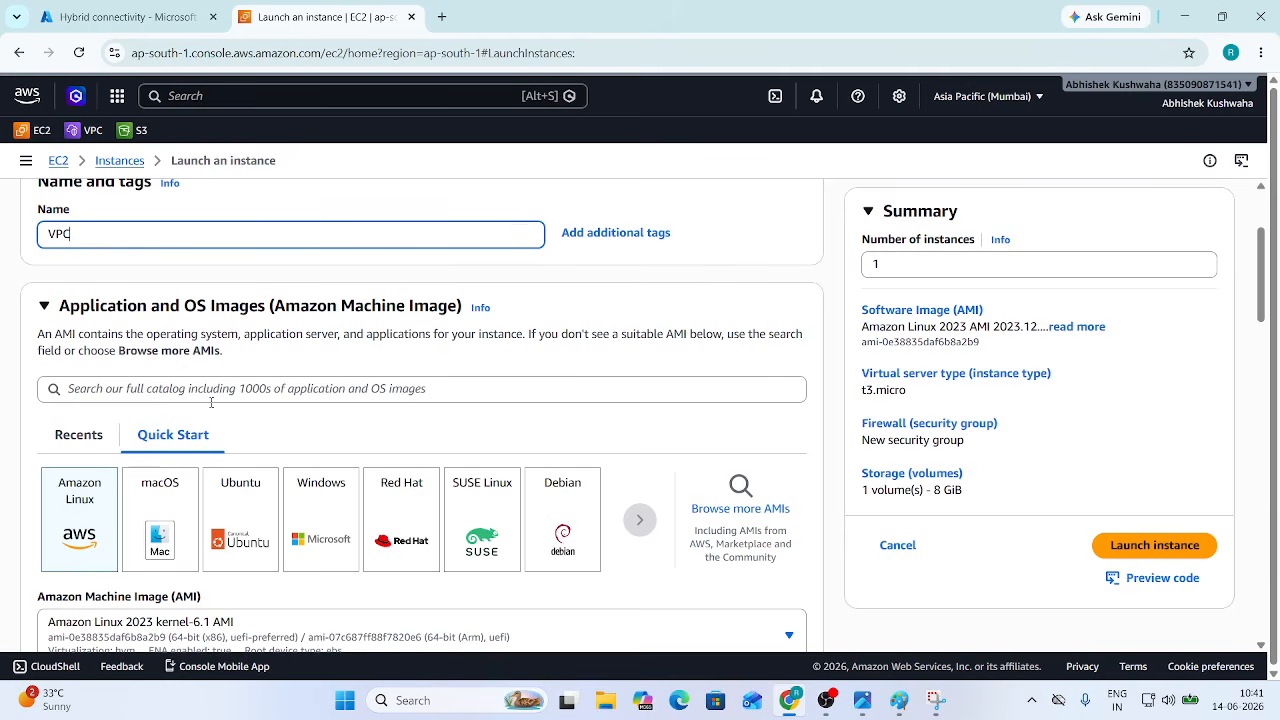
type("-1")
scroll(315, 440, "down", 4)
scroll(320, 410, "up", 3)
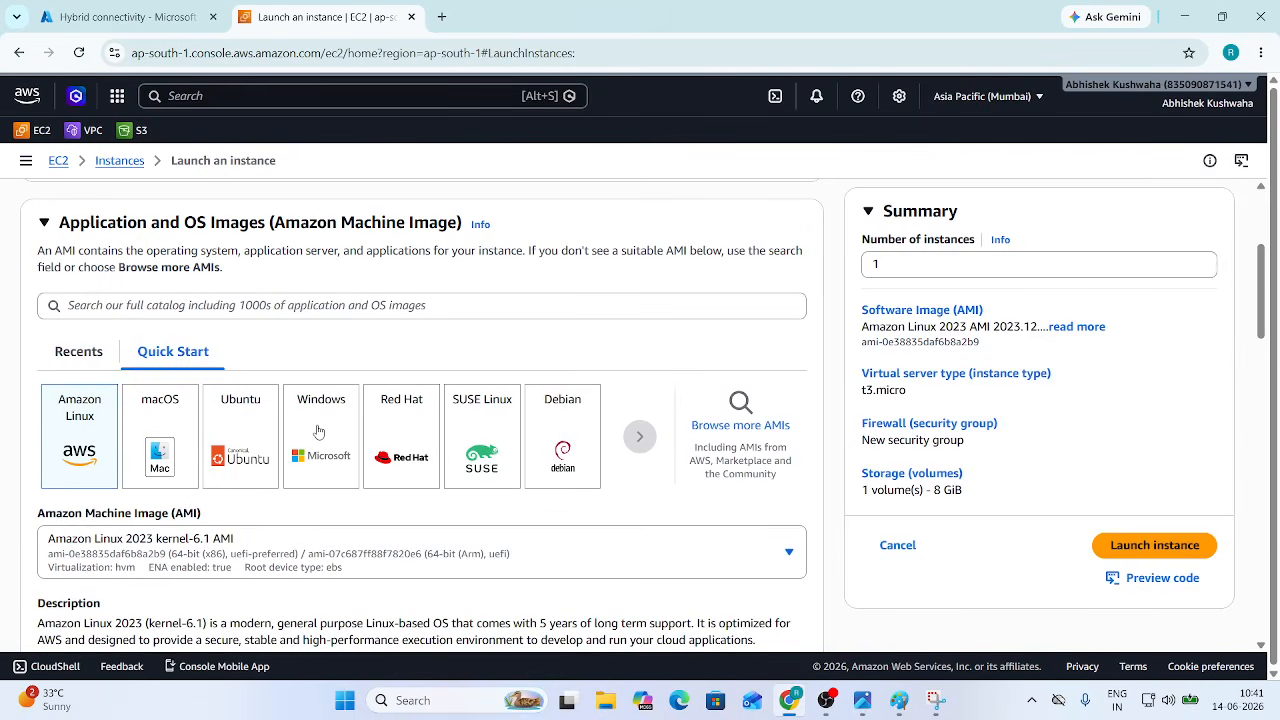
Step: Try the Windows and Ubuntu AMIs, cancel the image-change warnings, and reload the launch page
left_click(319, 432)
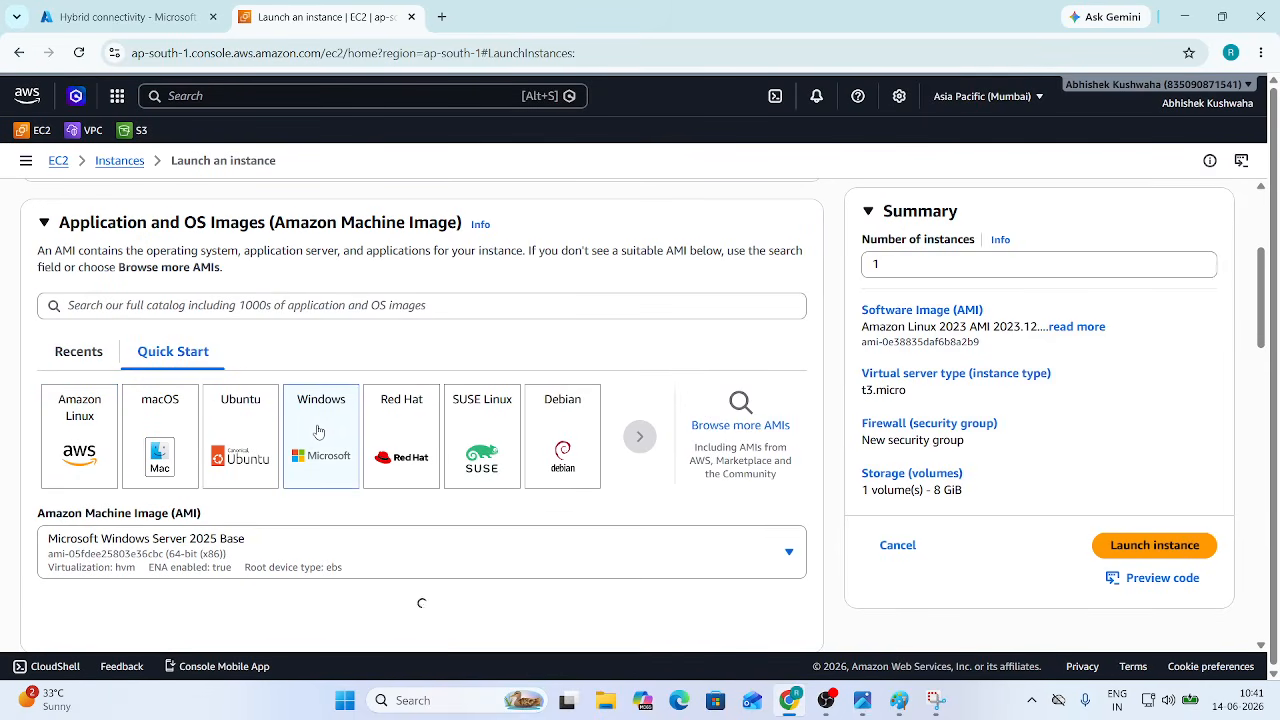
scroll(320, 435, "down", 1)
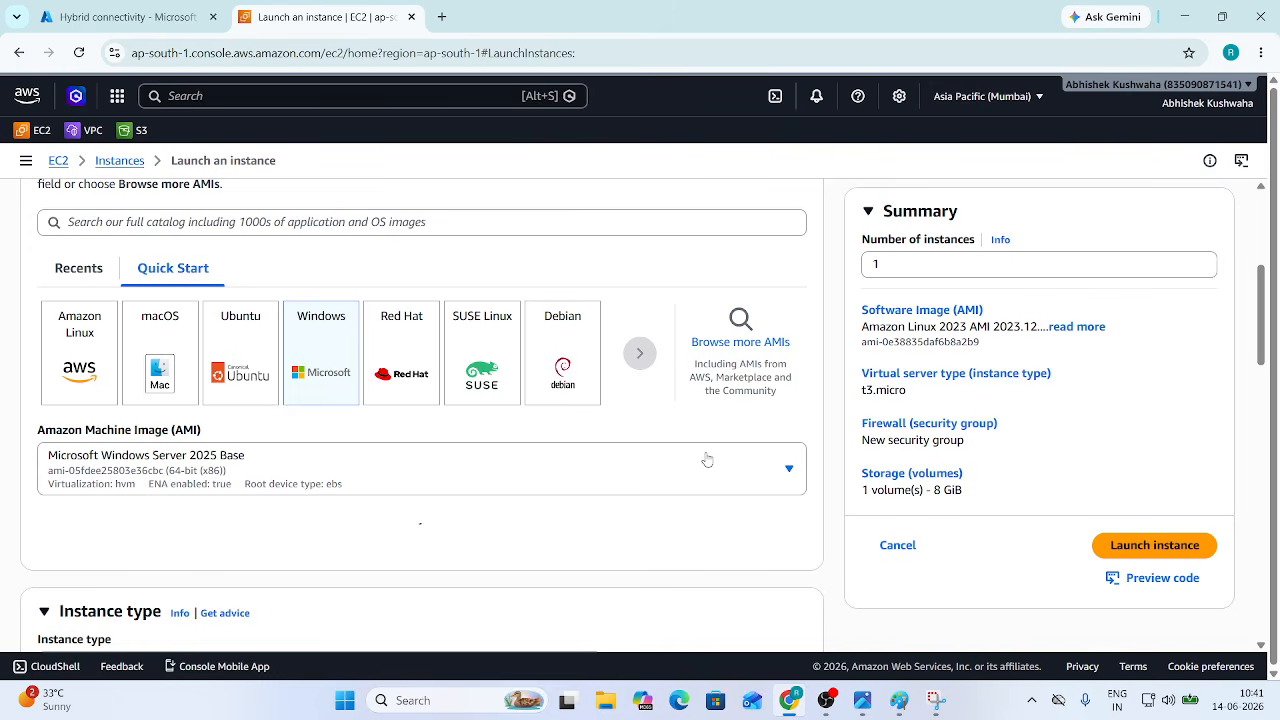
left_click(240, 372)
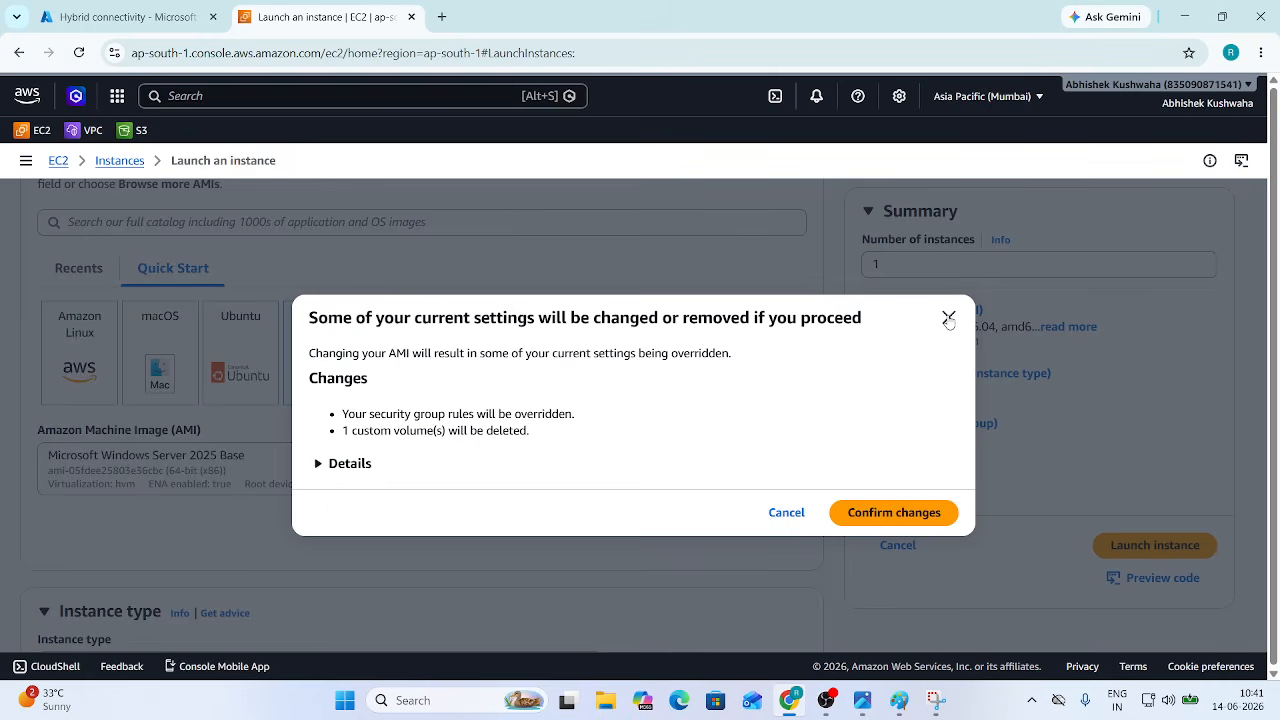
left_click(948, 317)
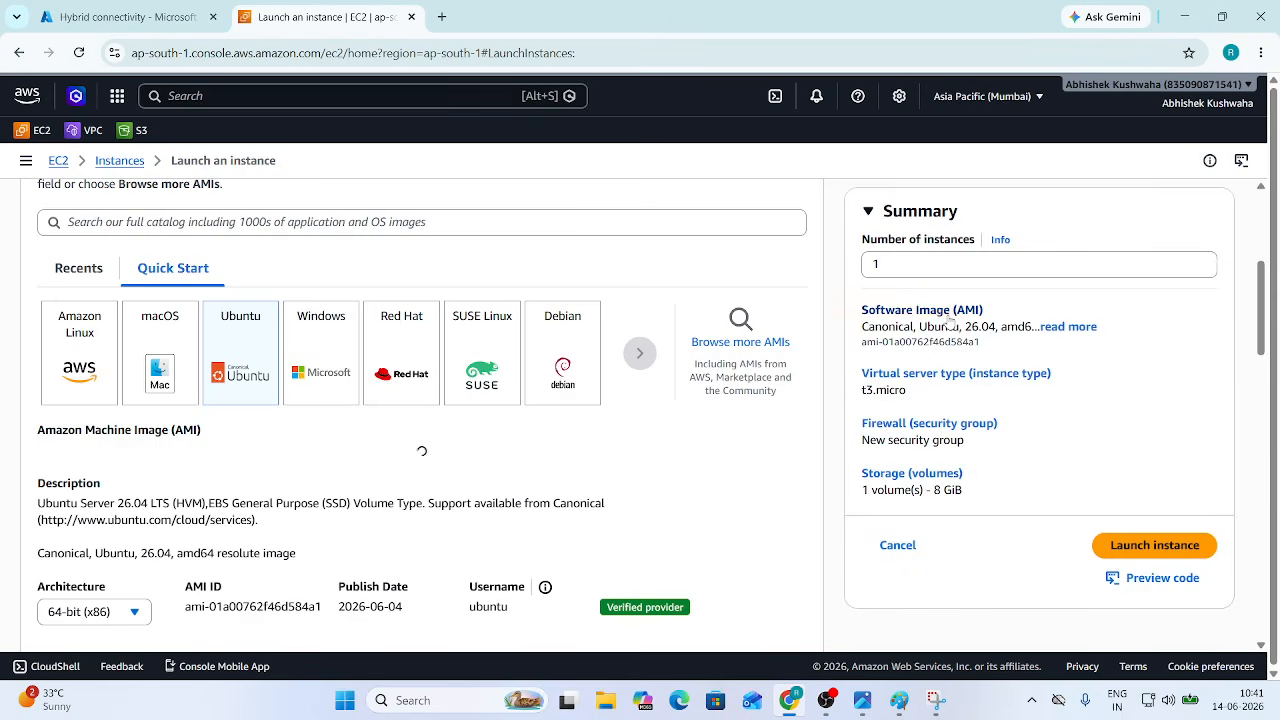
left_click(323, 365)
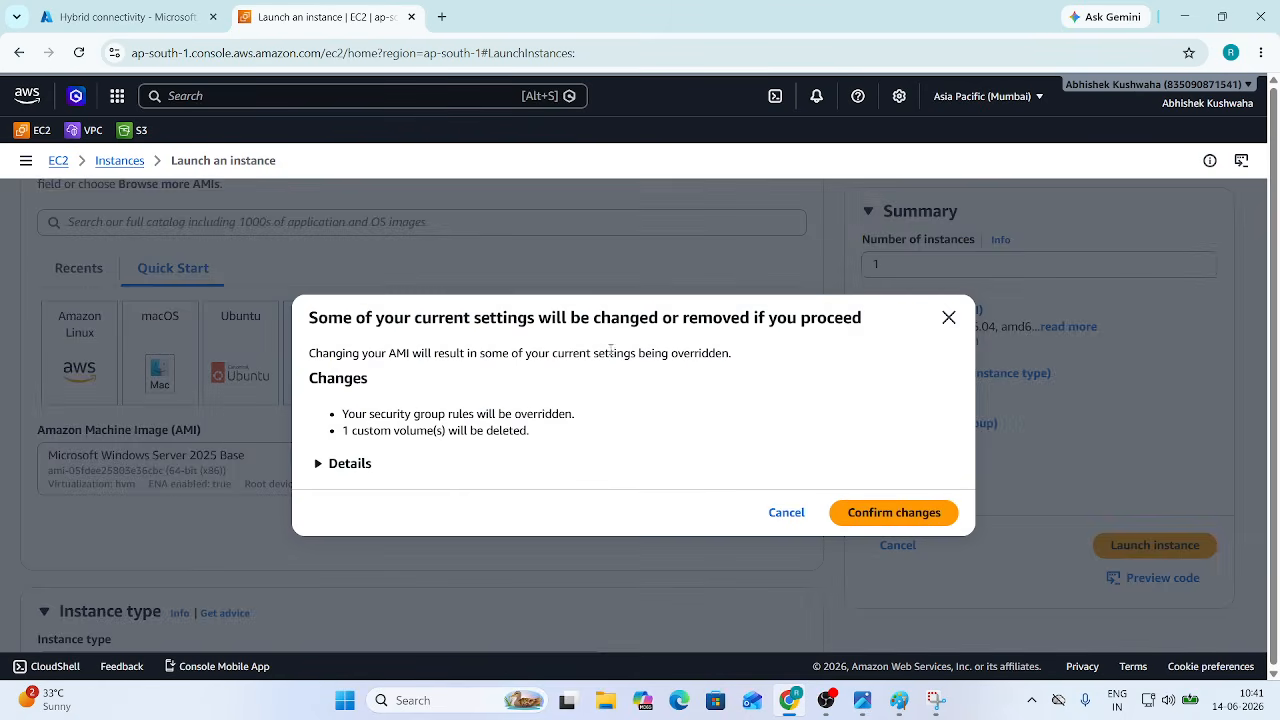
left_click(948, 318)
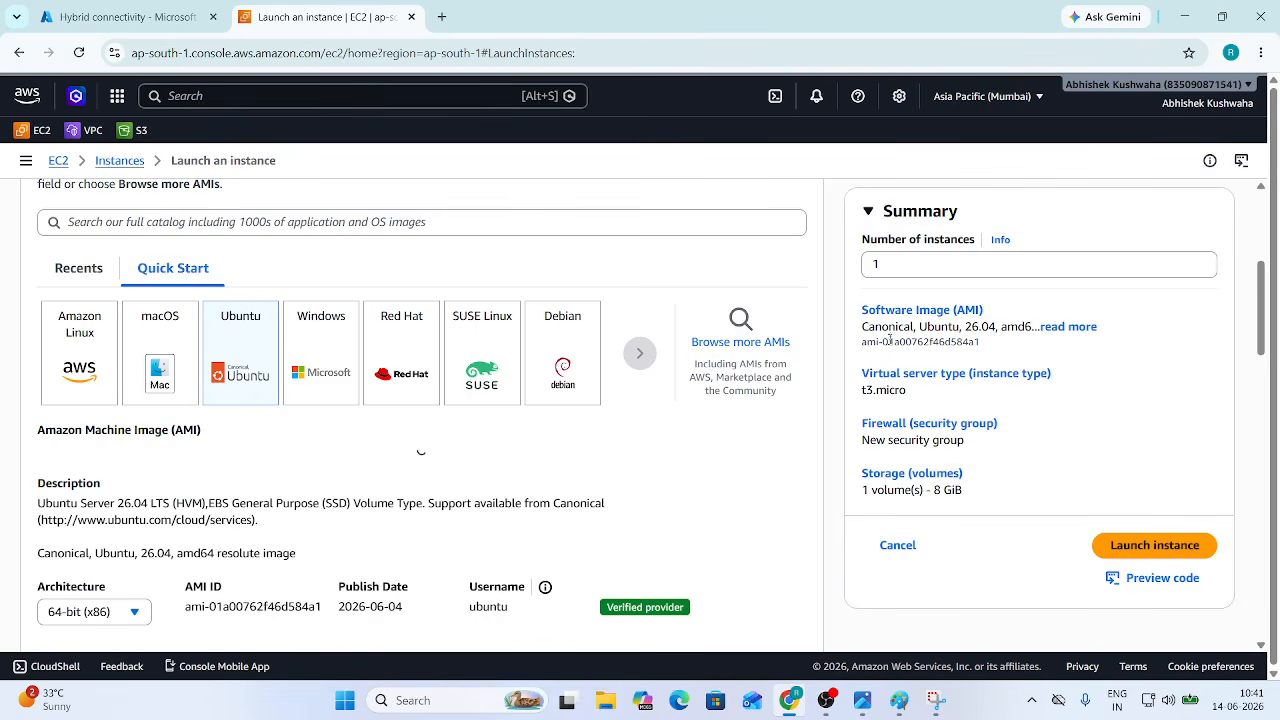
left_click(79, 53)
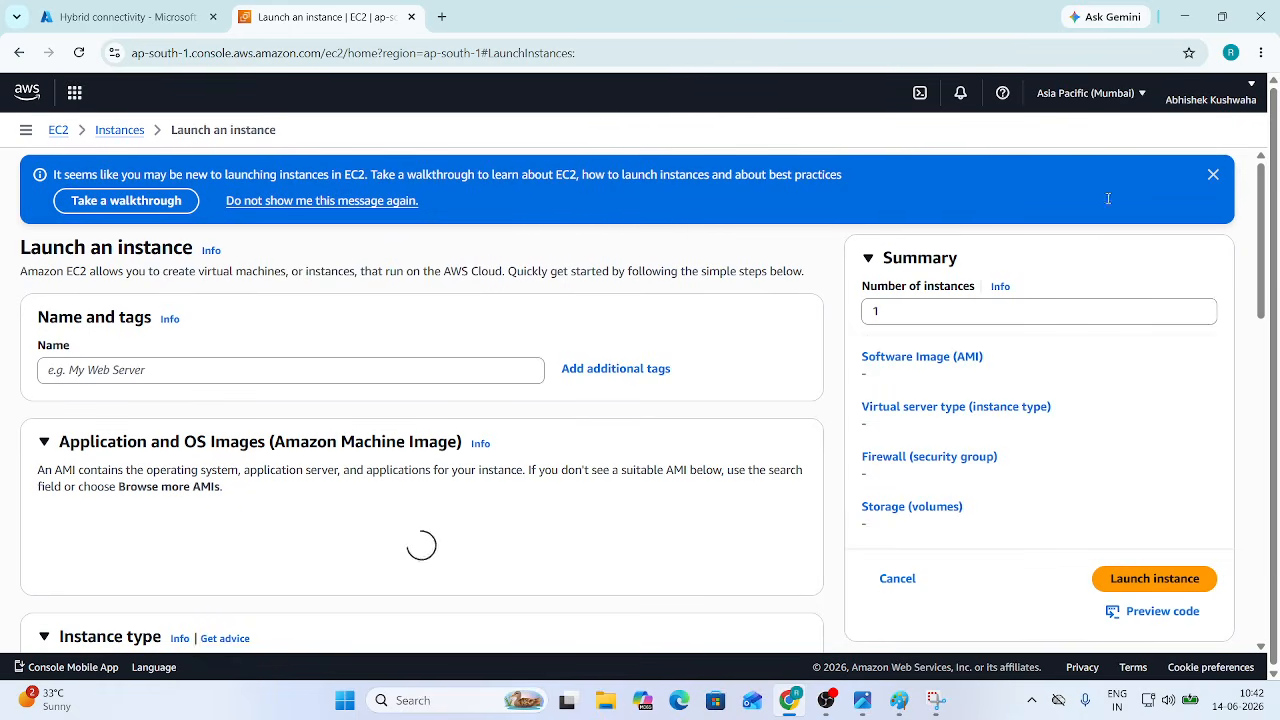
Step: Name the instance VPC-01 and choose the Microsoft Windows Server 2025 Base AMI on t3.micro
left_click(1213, 178)
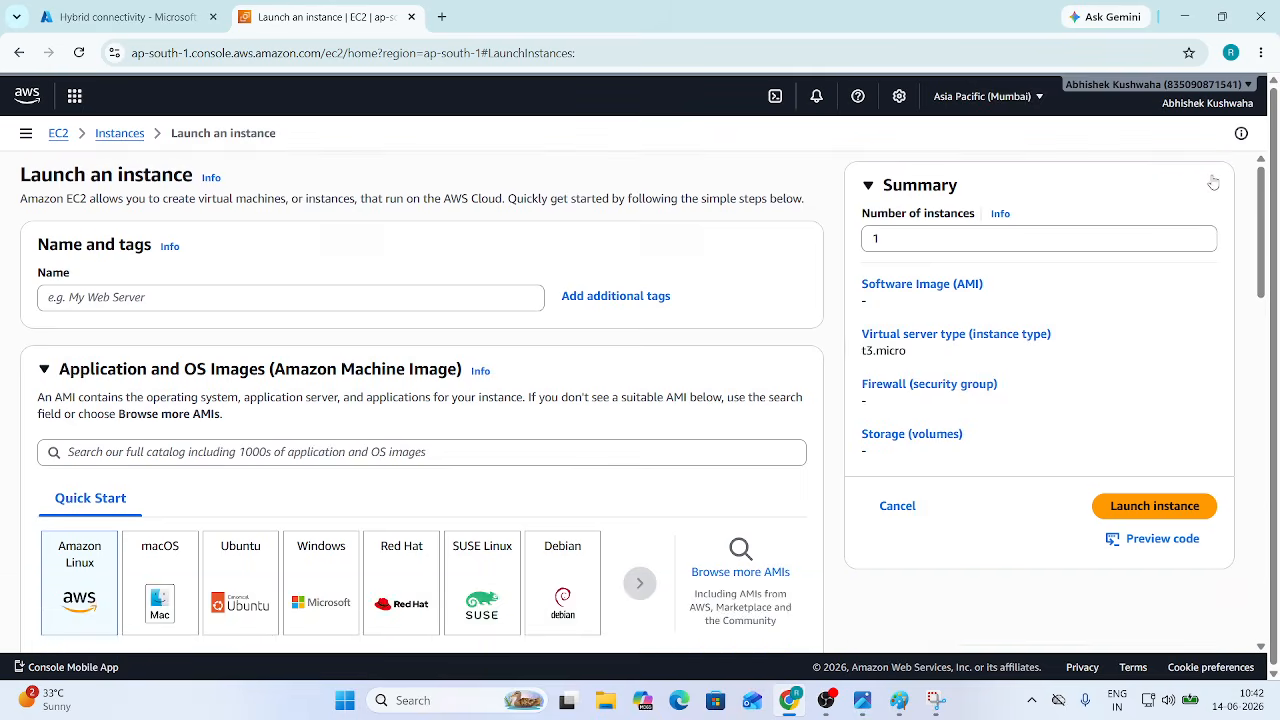
left_click(1213, 179)
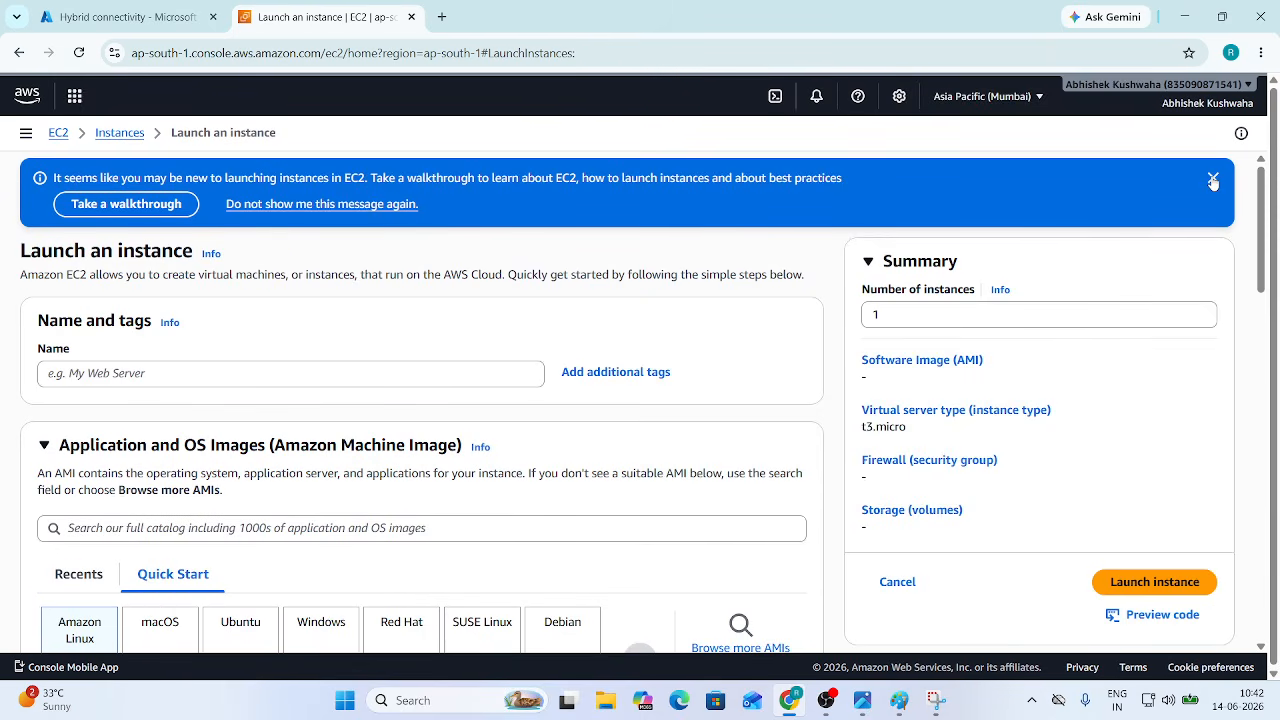
left_click(129, 296)
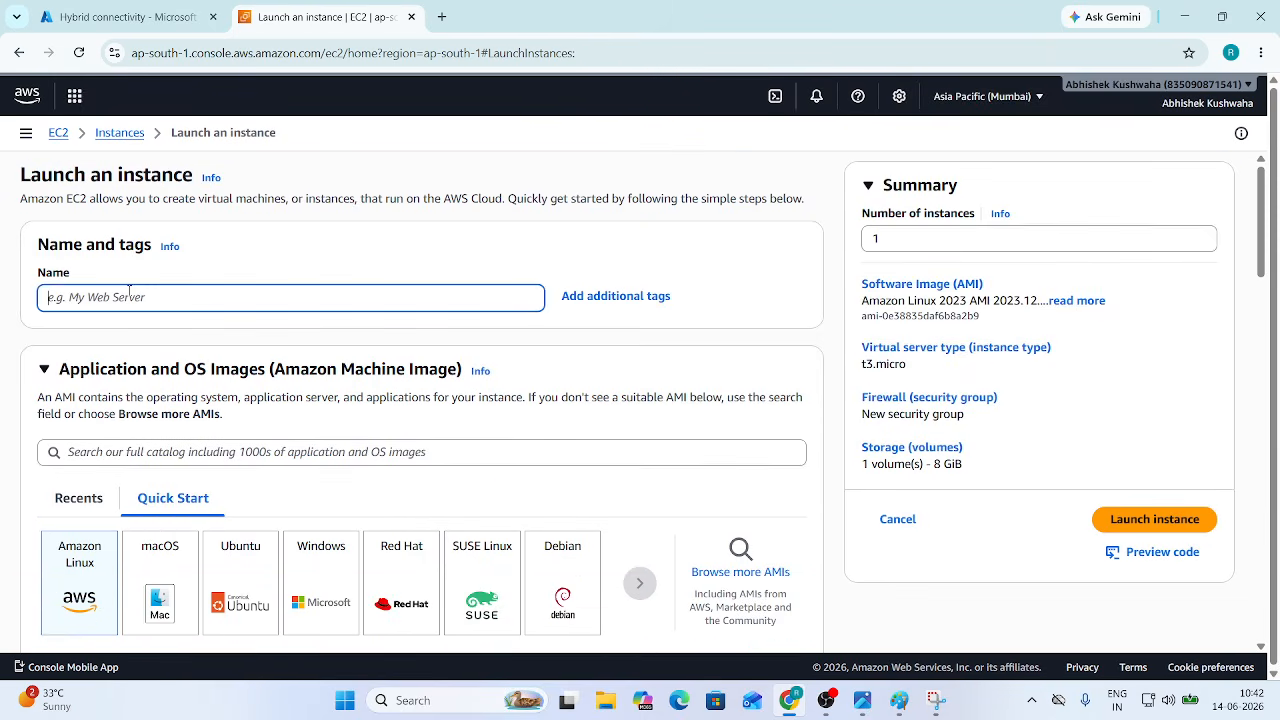
type("VPC-01")
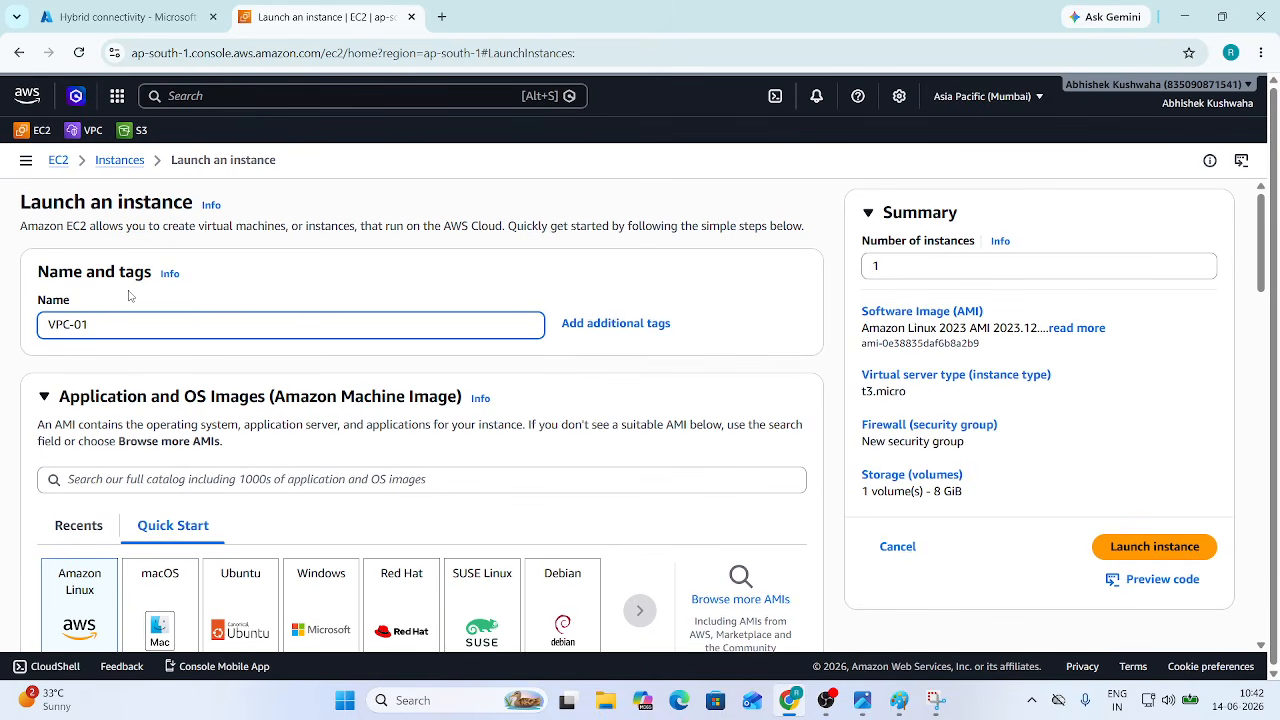
scroll(184, 400, "down", 1)
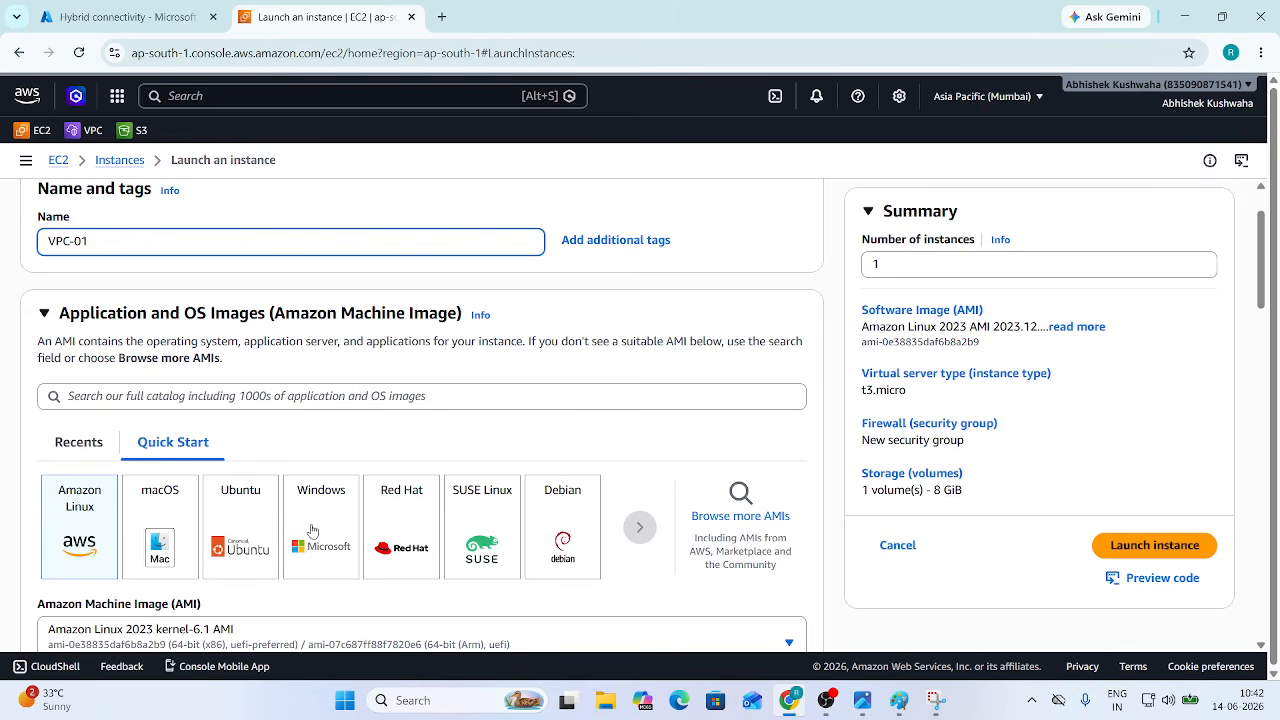
left_click(312, 529)
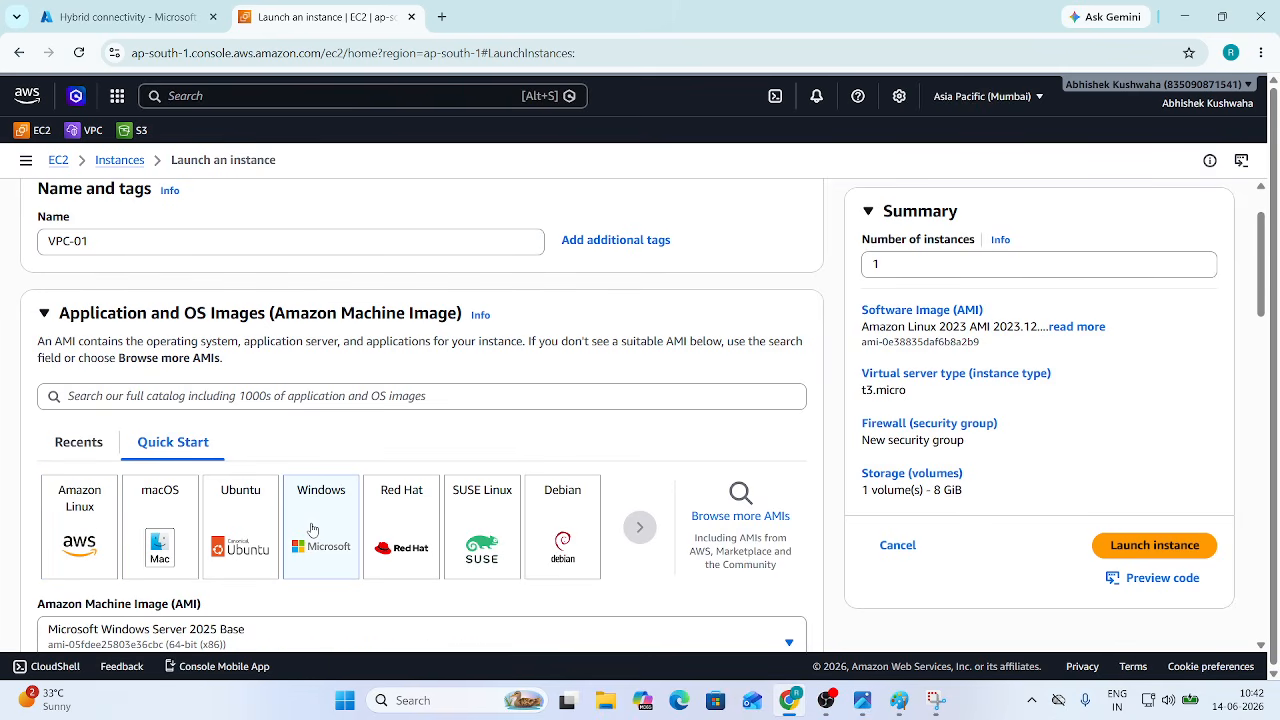
scroll(829, 404, "down", 2)
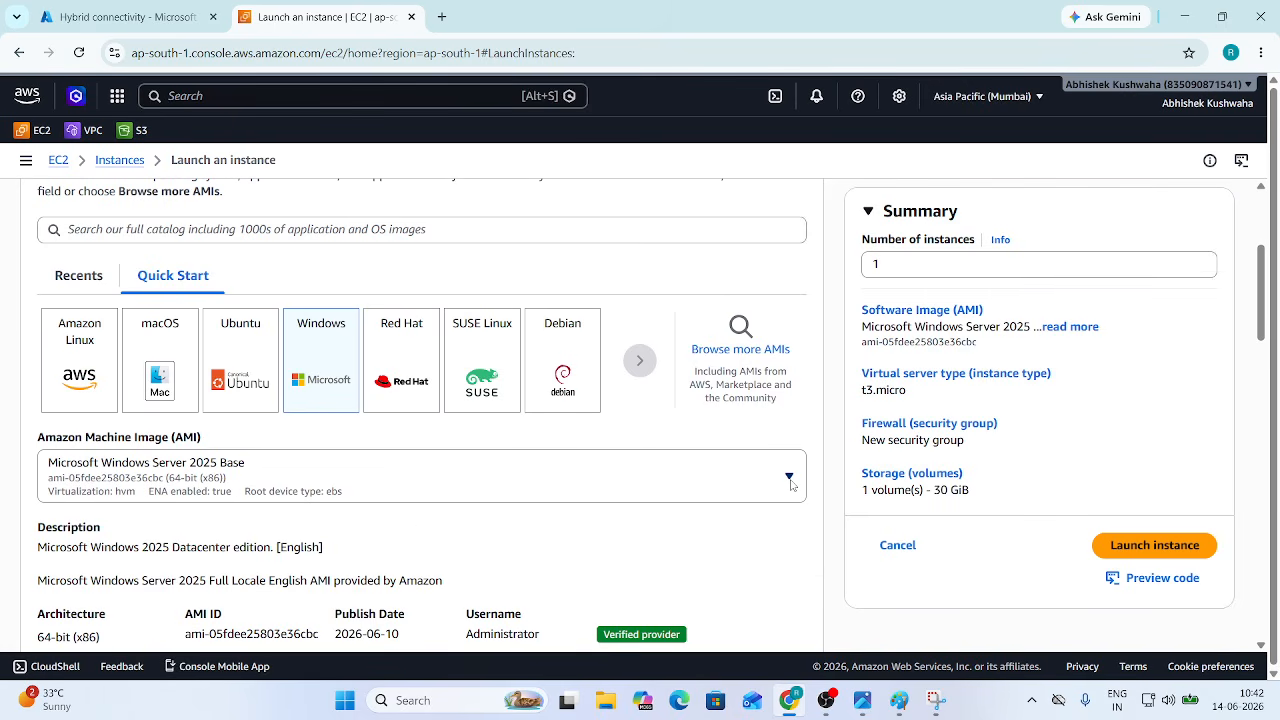
scroll(586, 474, "down", 2)
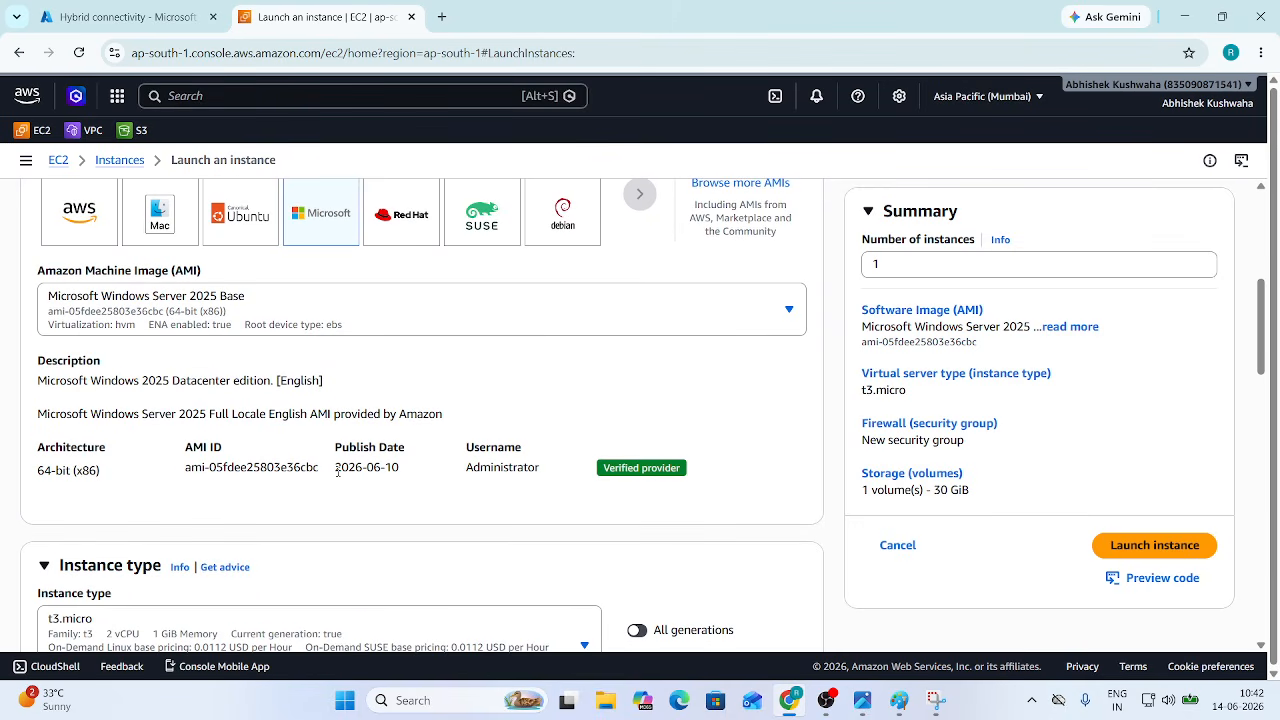
scroll(296, 405, "up", 1)
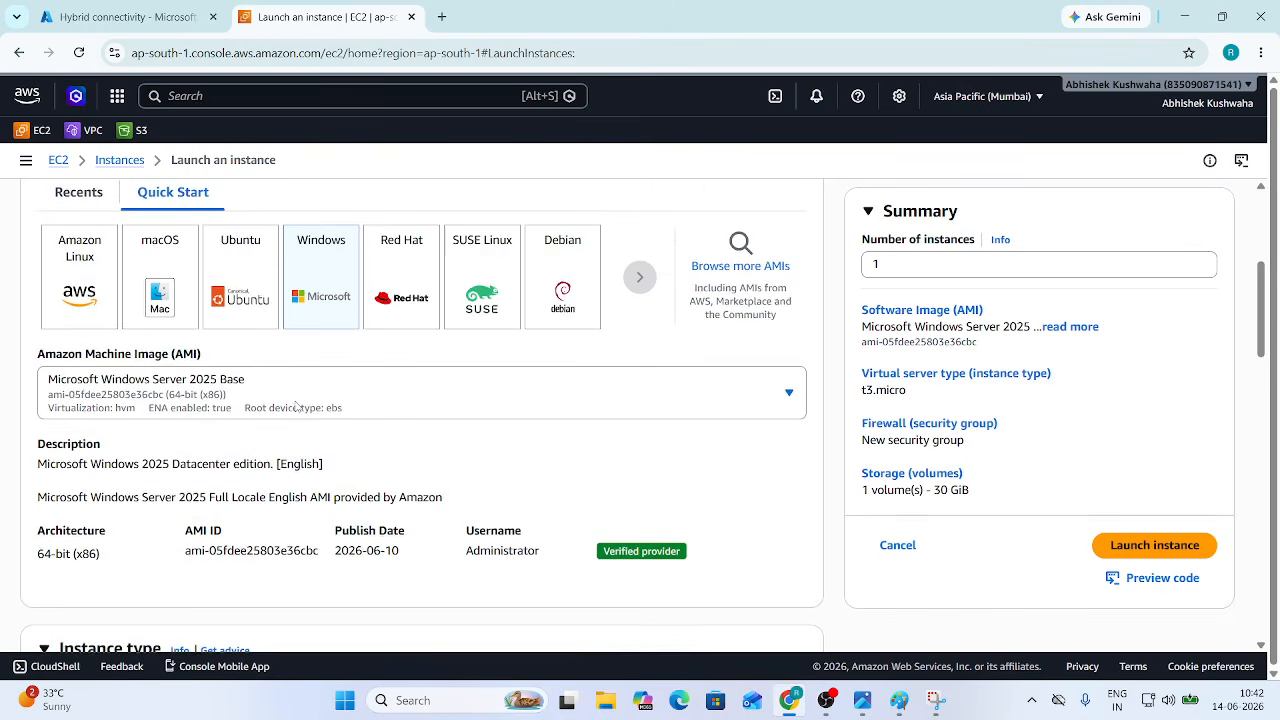
scroll(296, 405, "down", 2)
scroll(296, 405, "down", 1)
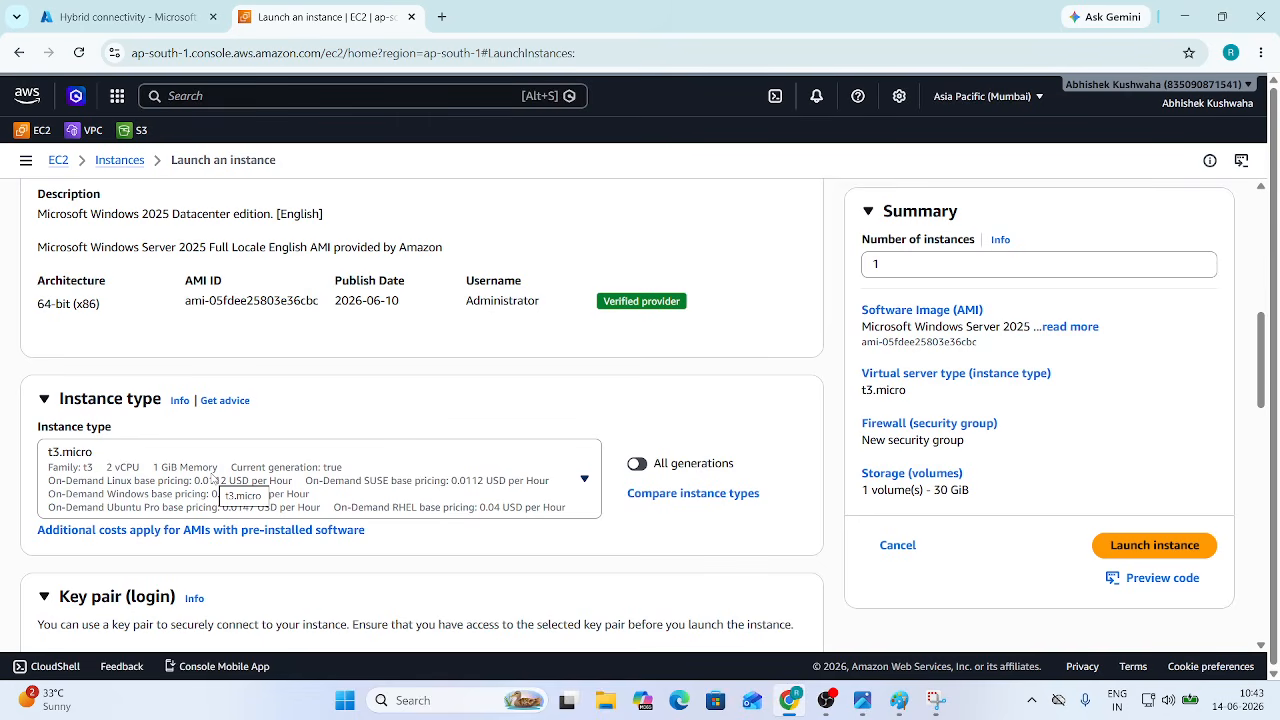
Step: Create an RSA key pair named mykey, downloading mykey.pem for the instance
scroll(268, 457, "up", 1)
scroll(280, 470, "down", 1)
scroll(295, 432, "down", 1)
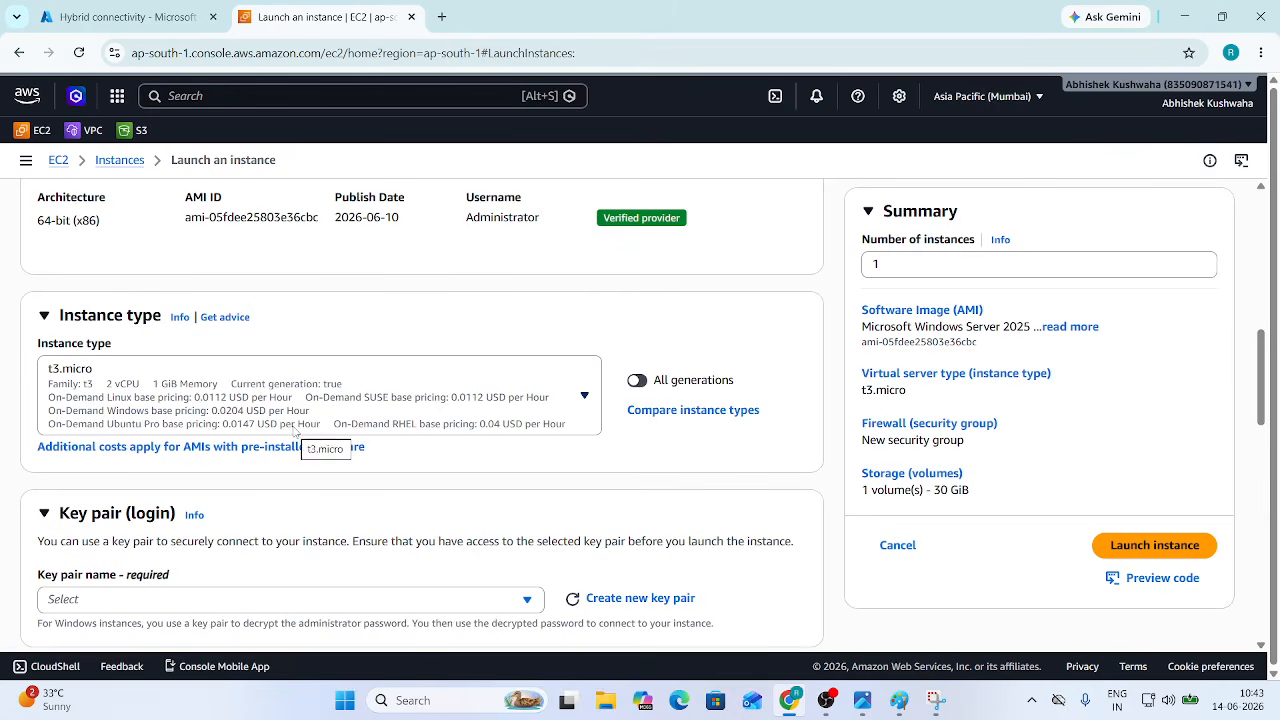
scroll(355, 445, "down", 1)
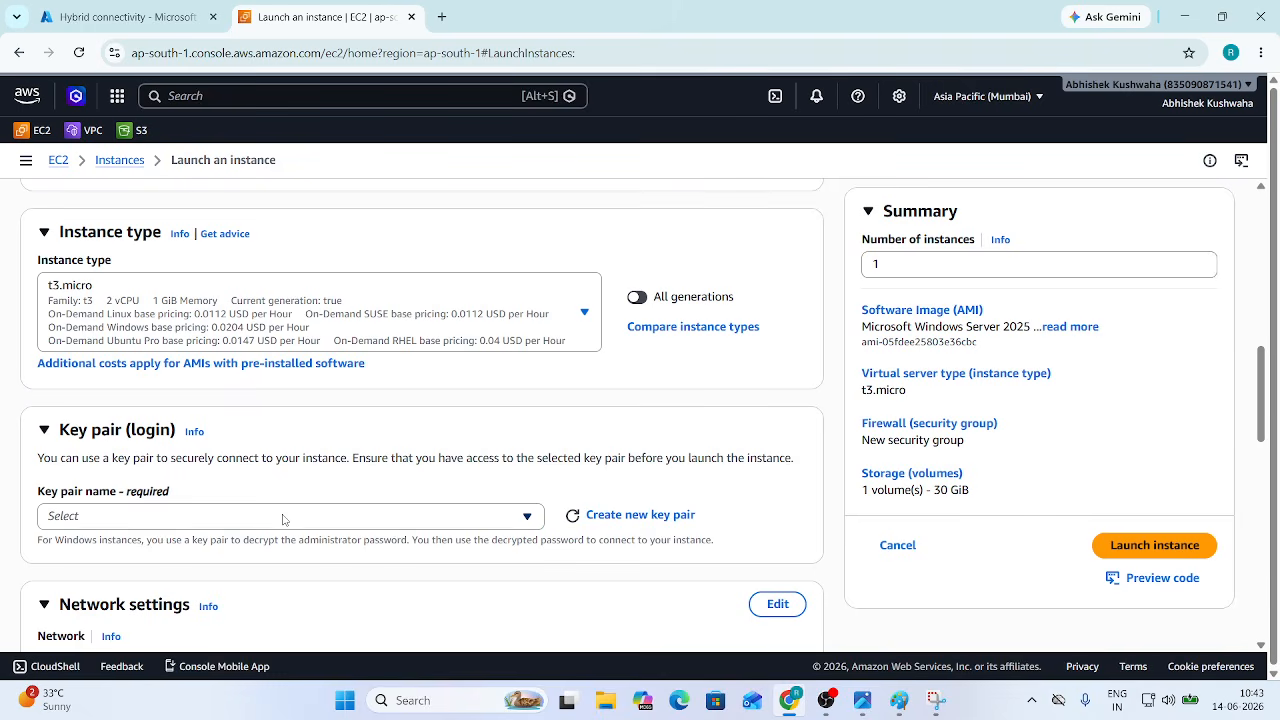
left_click(644, 517)
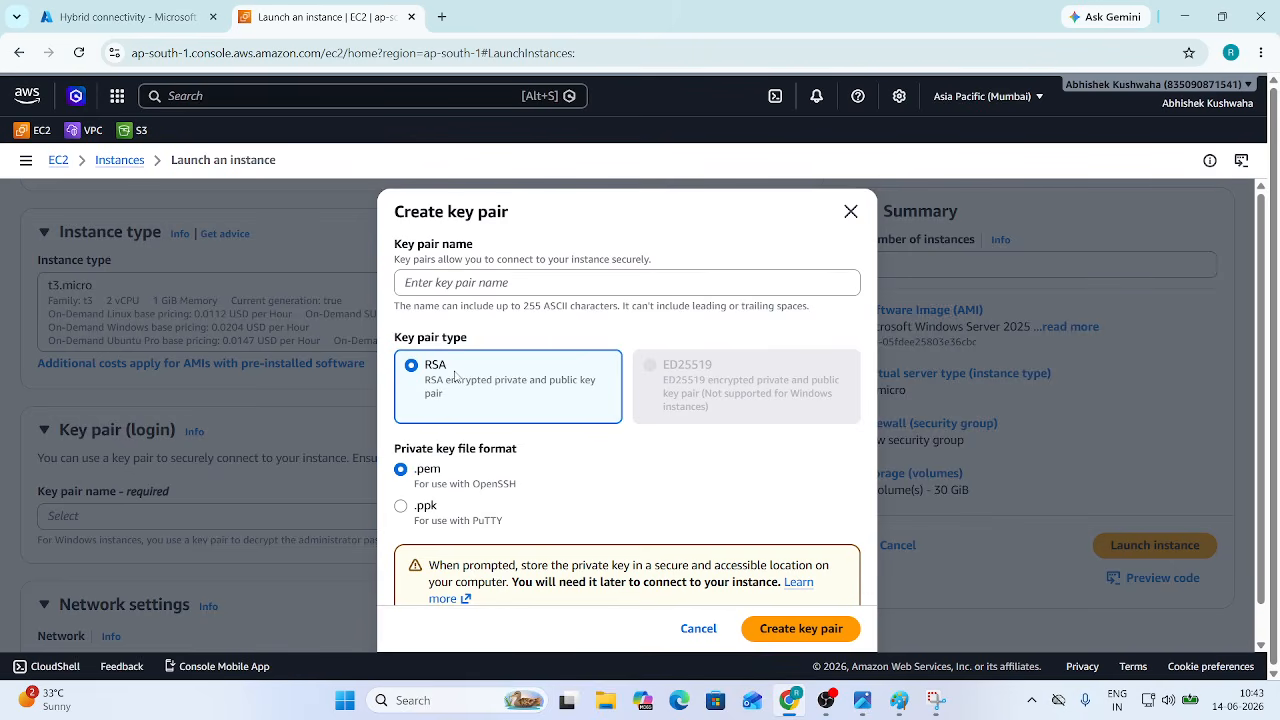
left_click(466, 285)
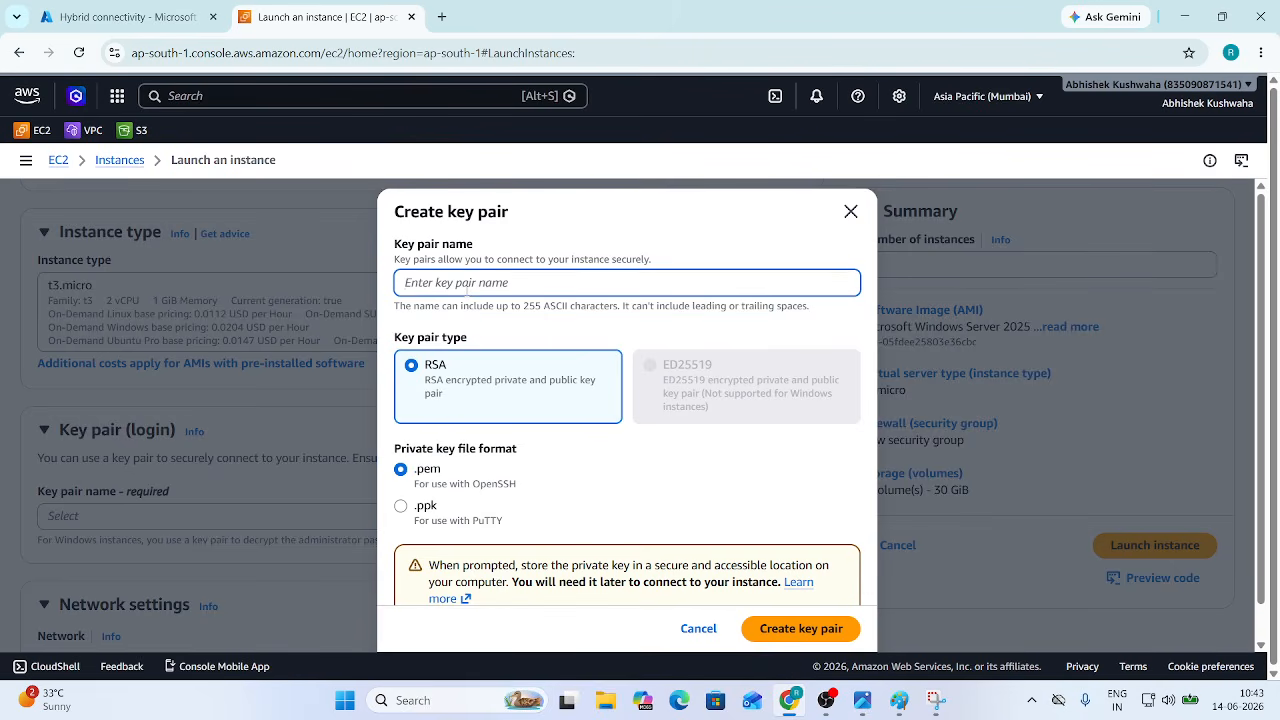
type("mykey")
left_click(795, 630)
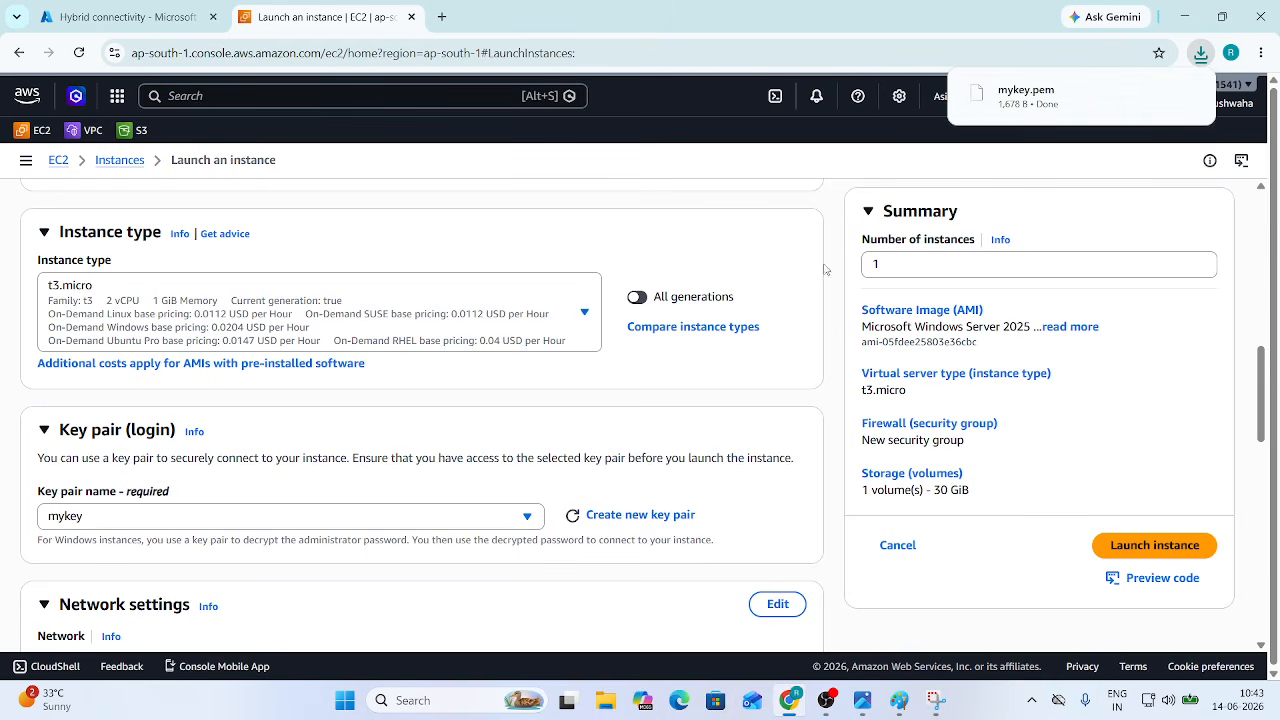
Step: Place the instance in My-VPC-01 with Subnet-1 and enable auto-assign public IP
scroll(634, 477, "down", 1)
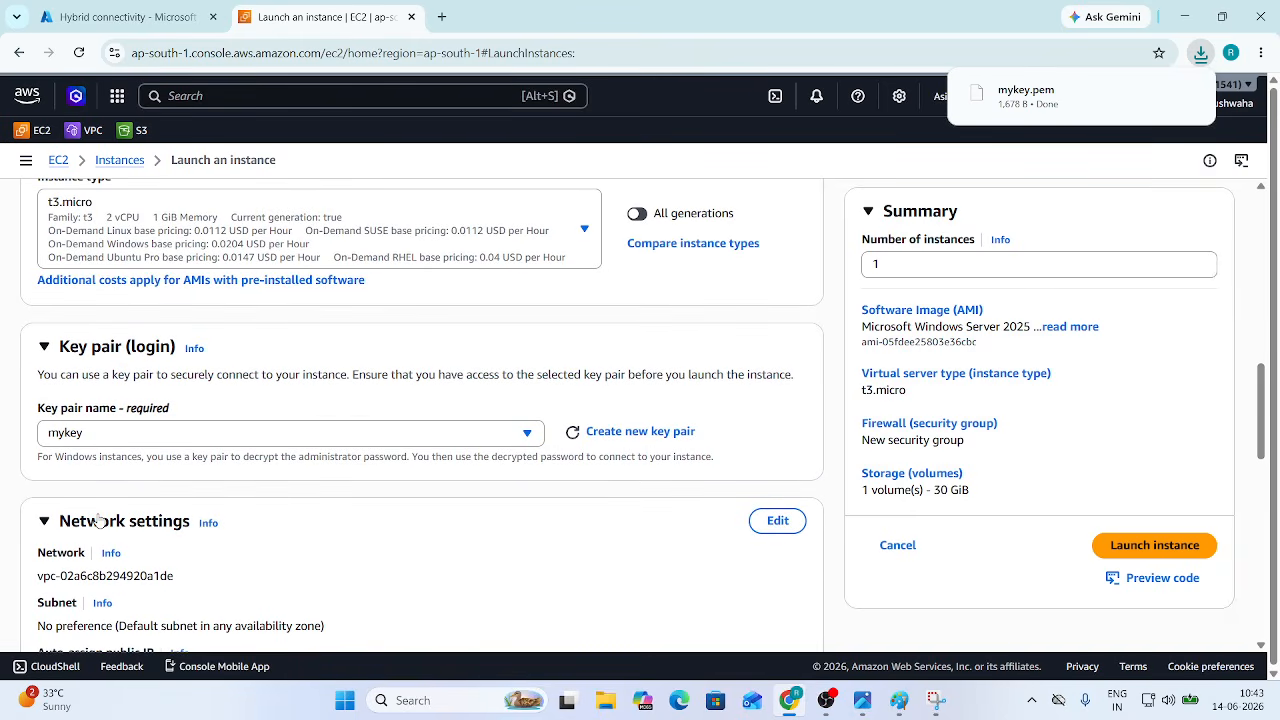
scroll(100, 520, "down", 2)
left_click(787, 357)
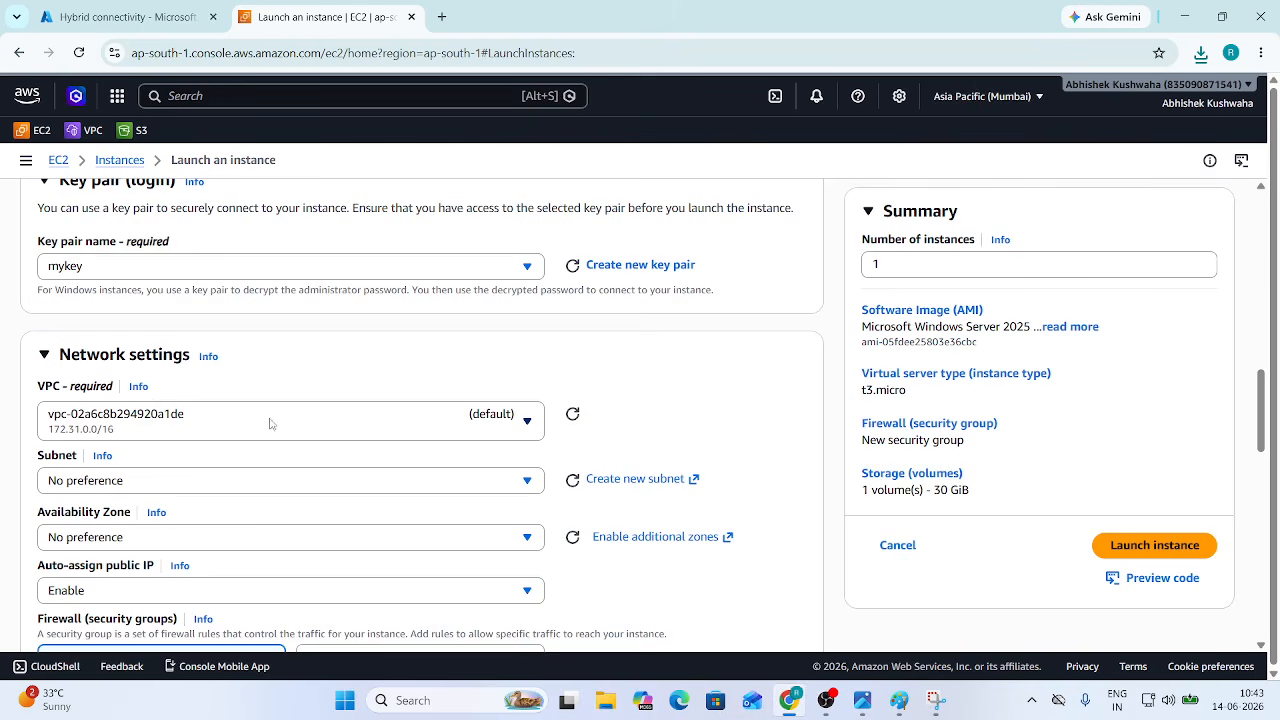
left_click(331, 425)
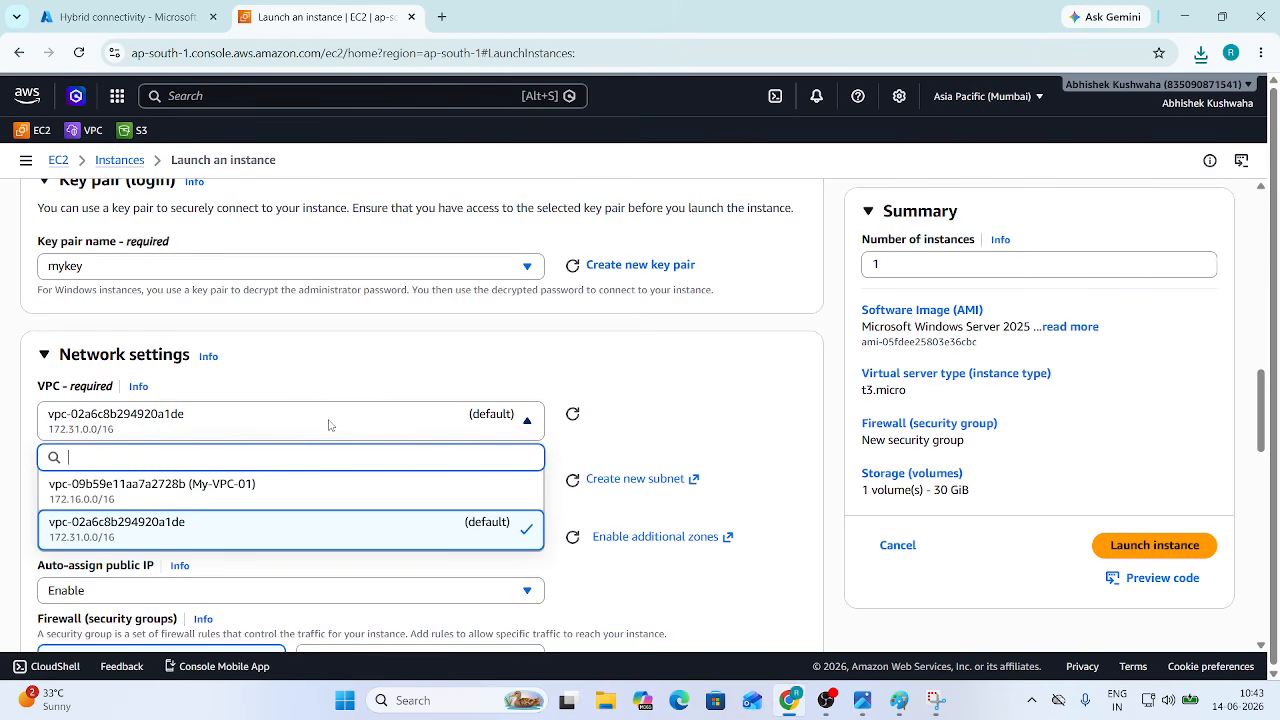
left_click(214, 492)
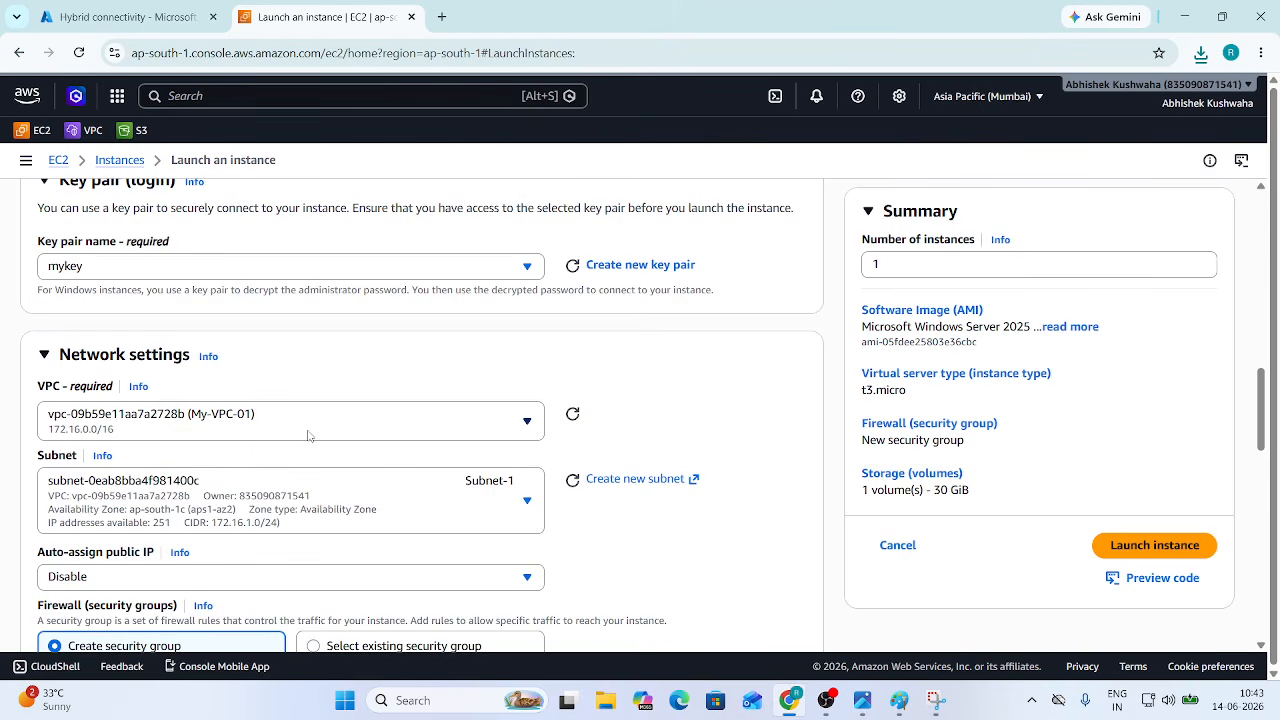
scroll(330, 440, "down", 1)
scroll(365, 472, "down", 1)
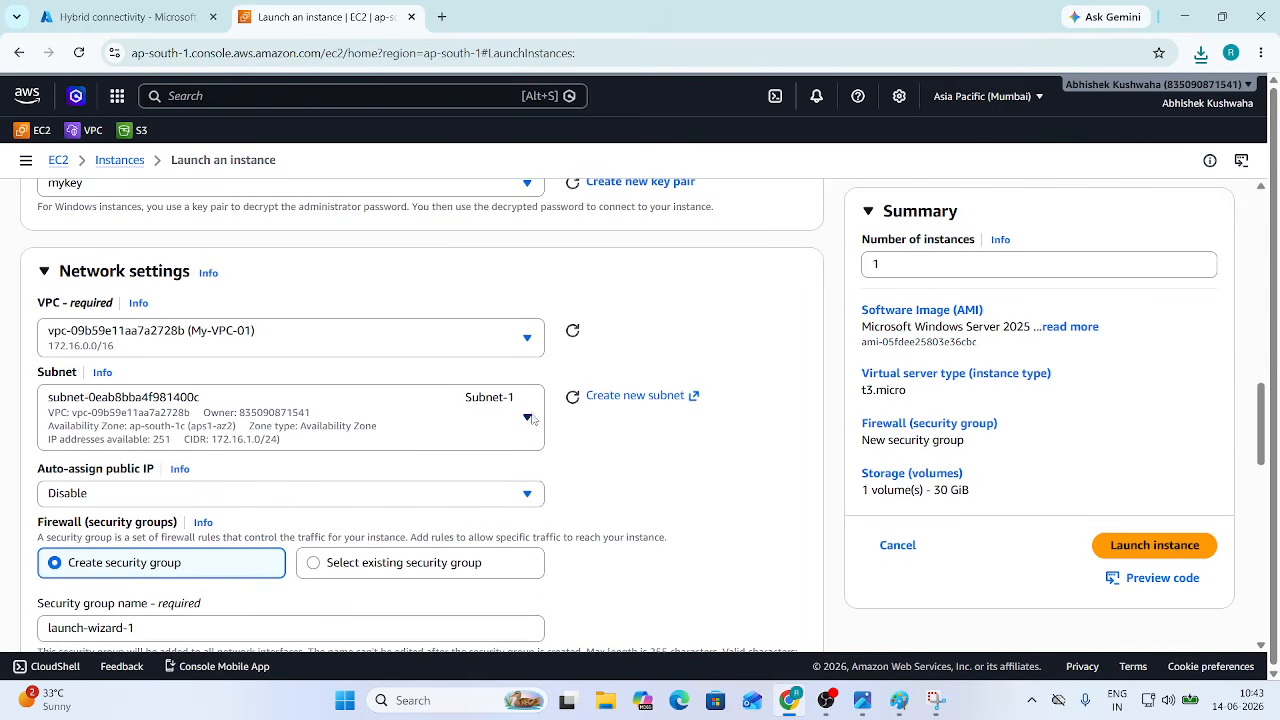
scroll(87, 506, "down", 1)
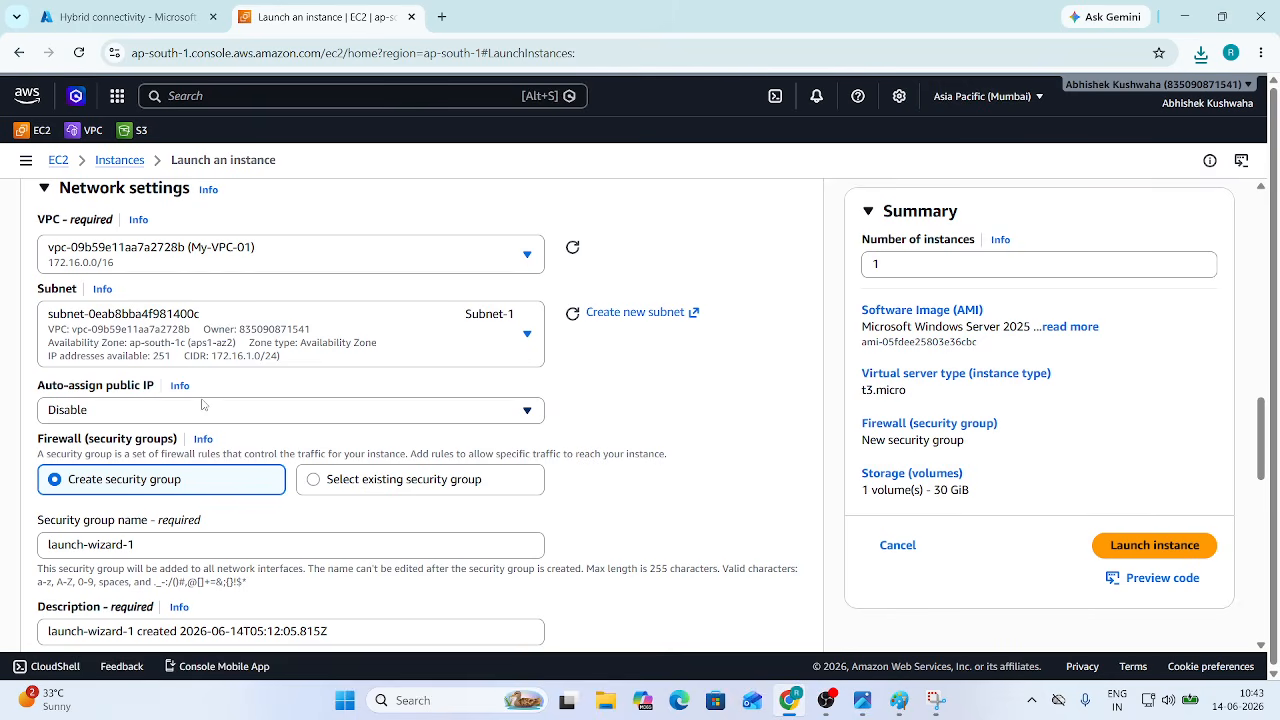
left_click(202, 406)
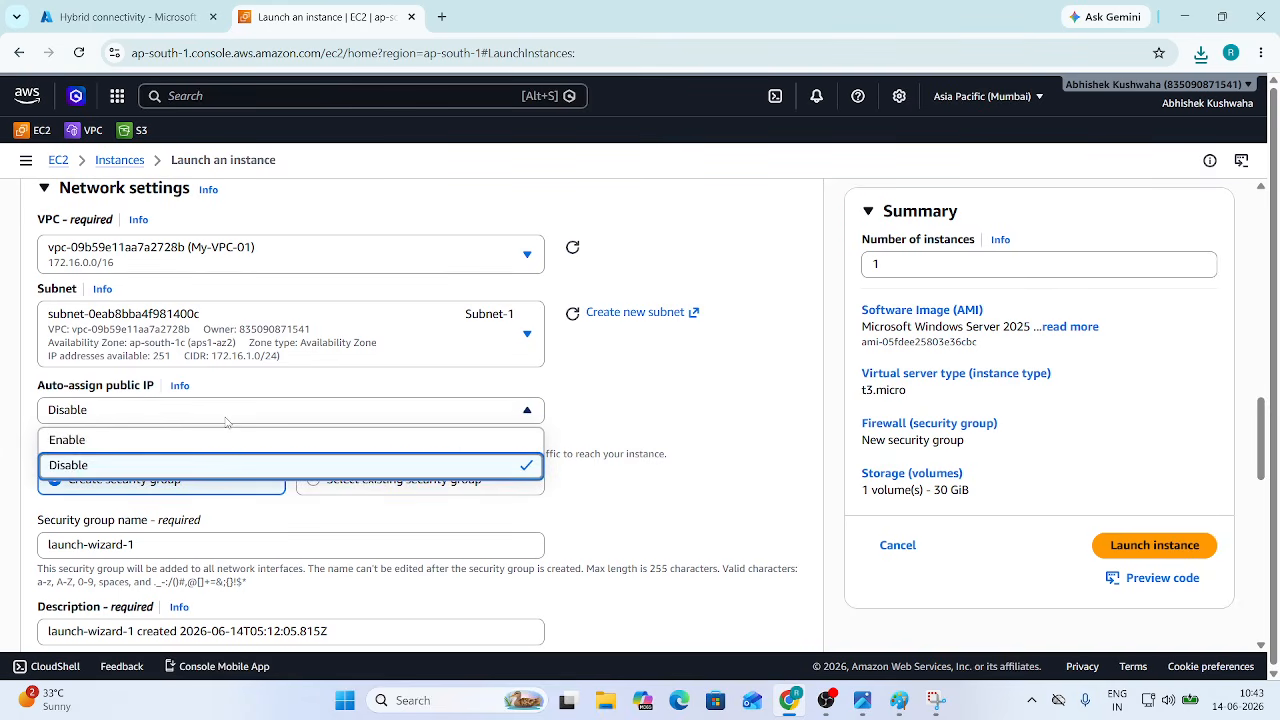
left_click(148, 441)
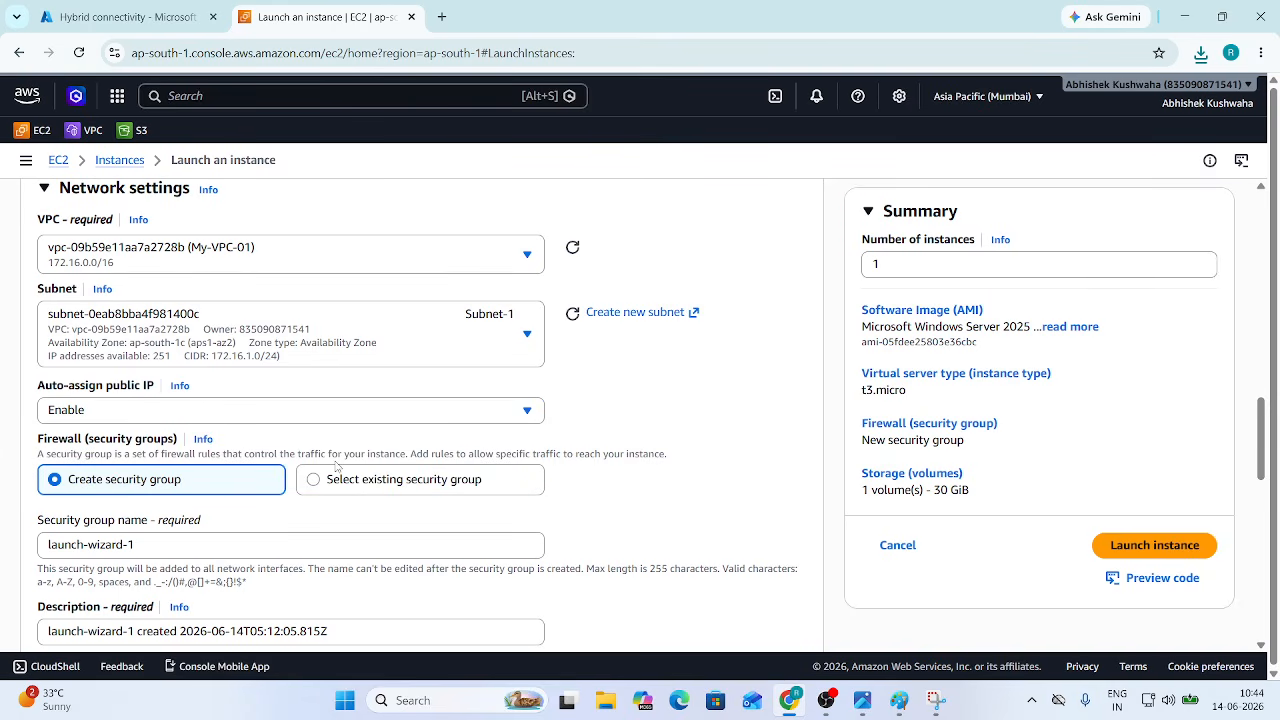
scroll(336, 466, "down", 1)
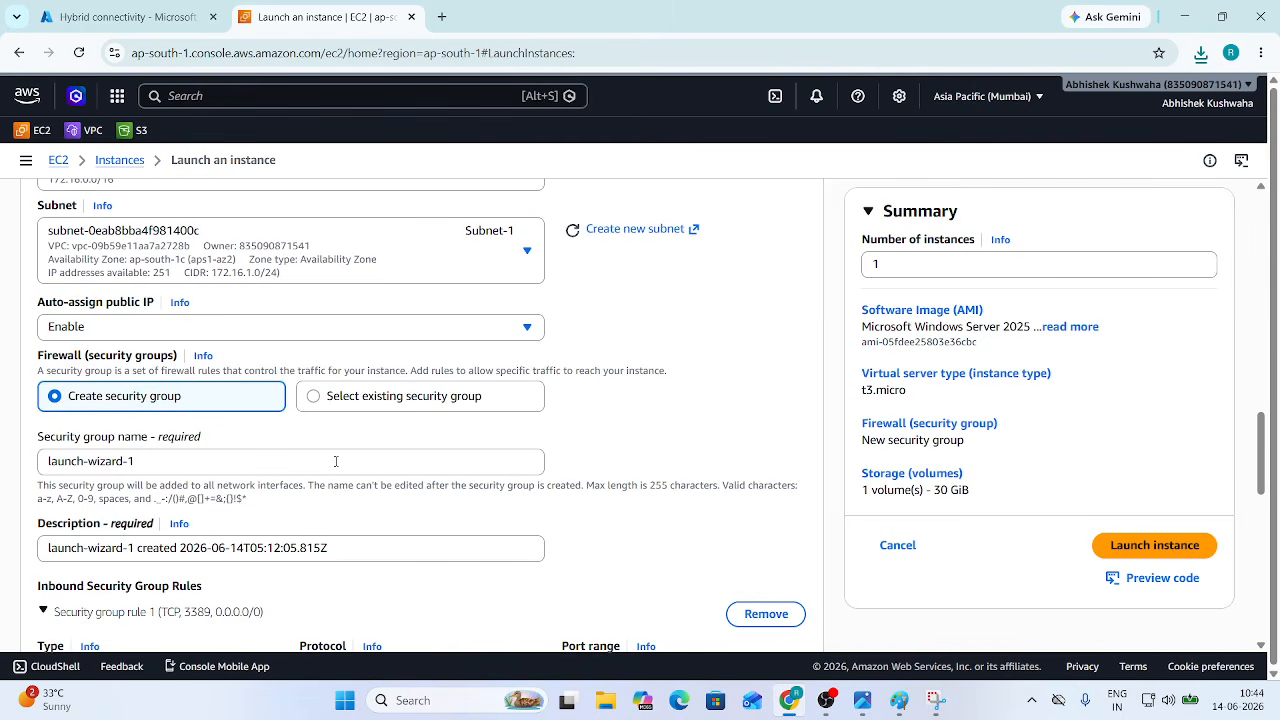
scroll(336, 466, "down", 3)
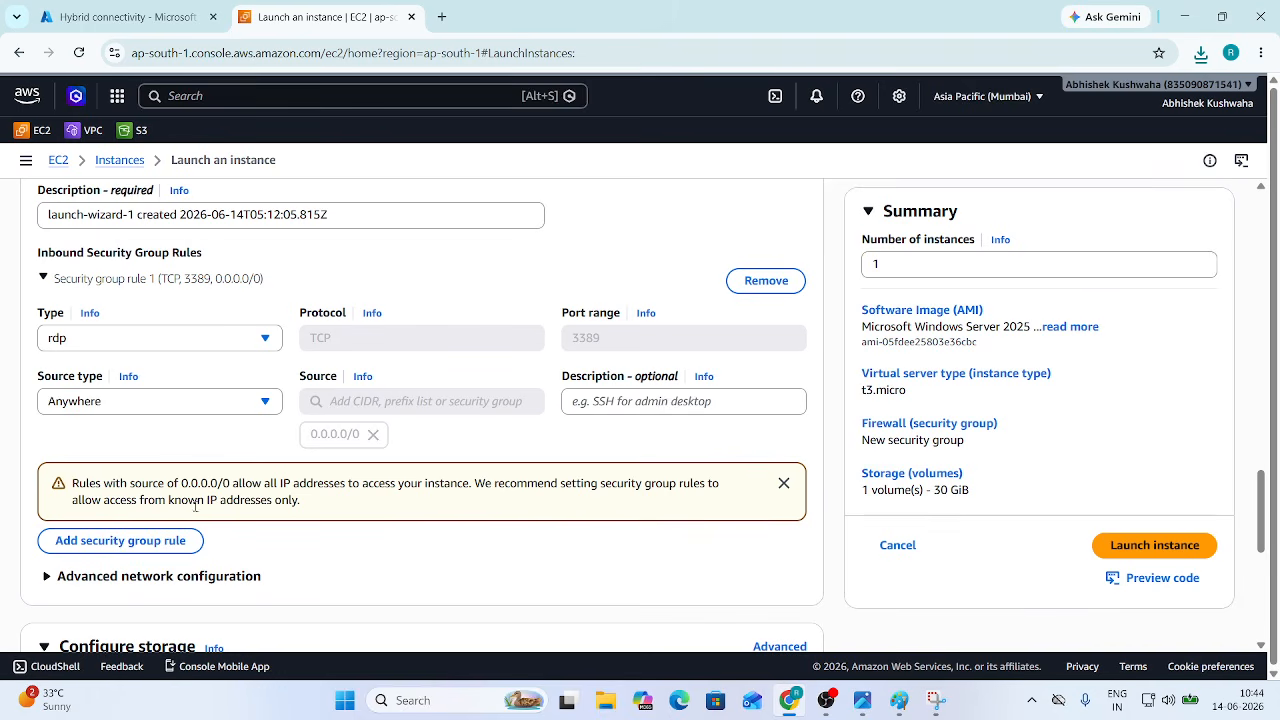
Step: Add a second inbound rule allowing All ICMP - IPv4 from anywhere (0.0.0.0/0)
left_click(139, 542)
scroll(197, 505, "down", 1)
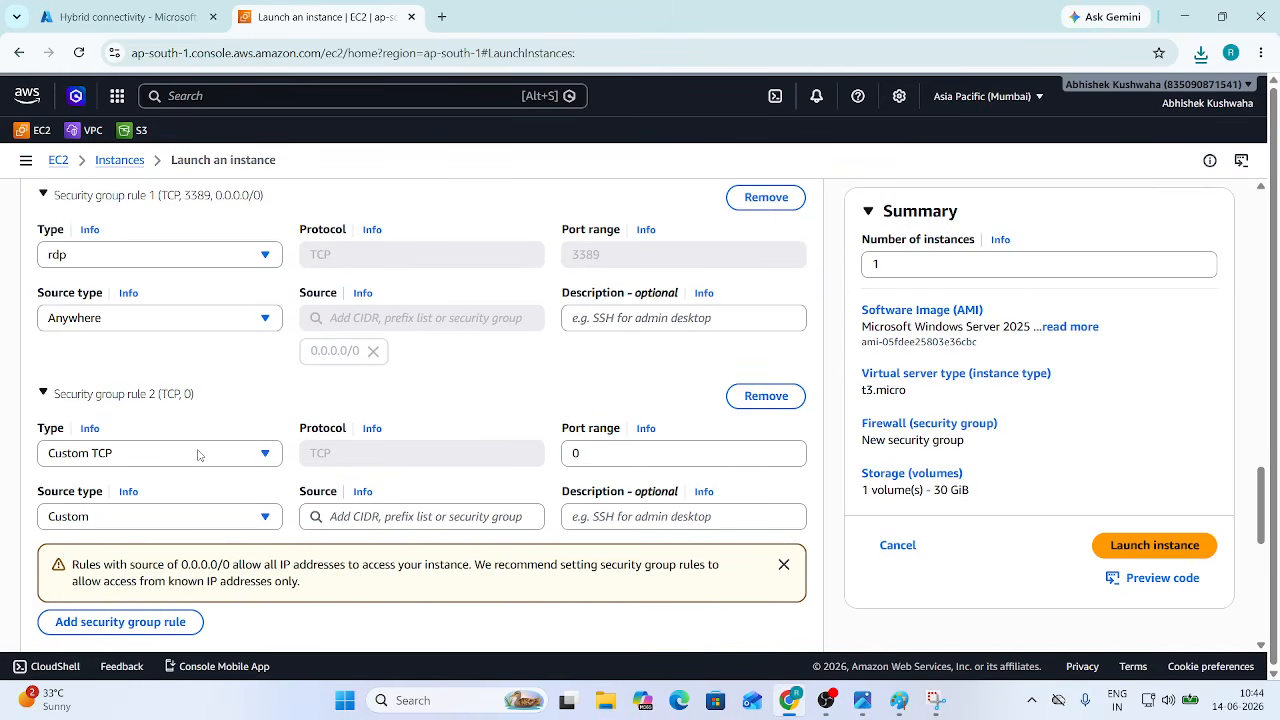
left_click(218, 453)
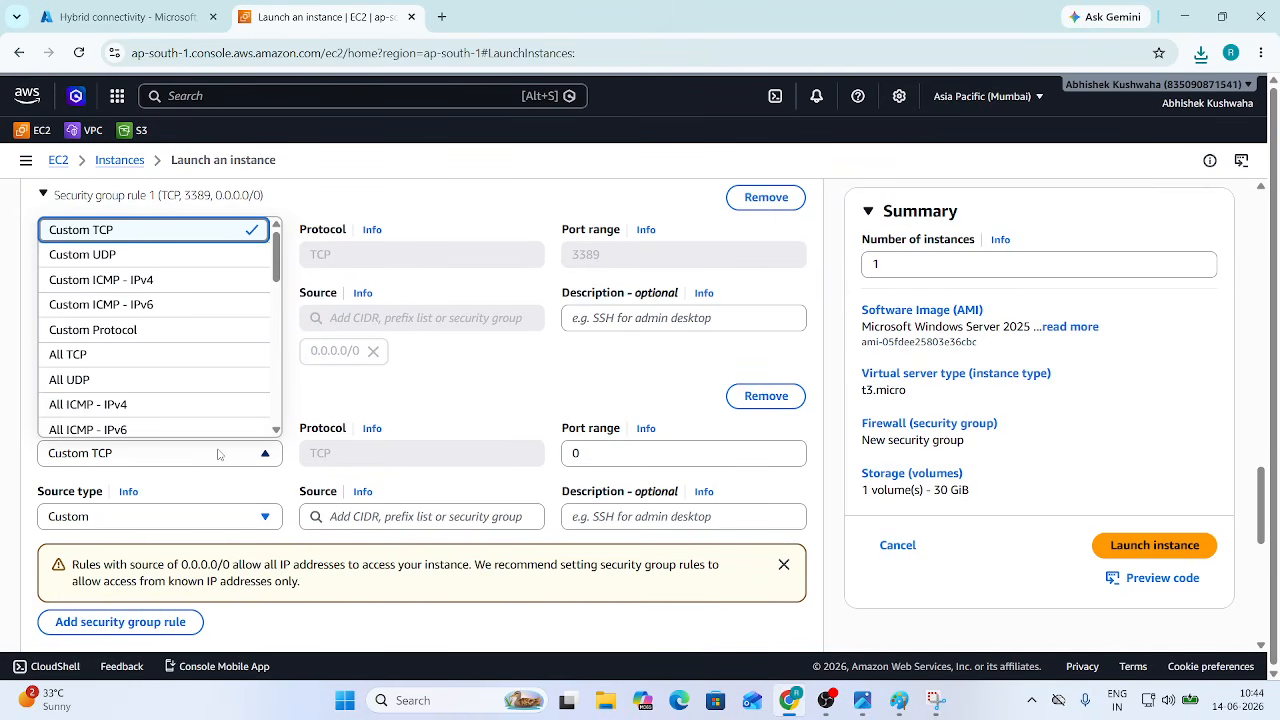
left_click(99, 400)
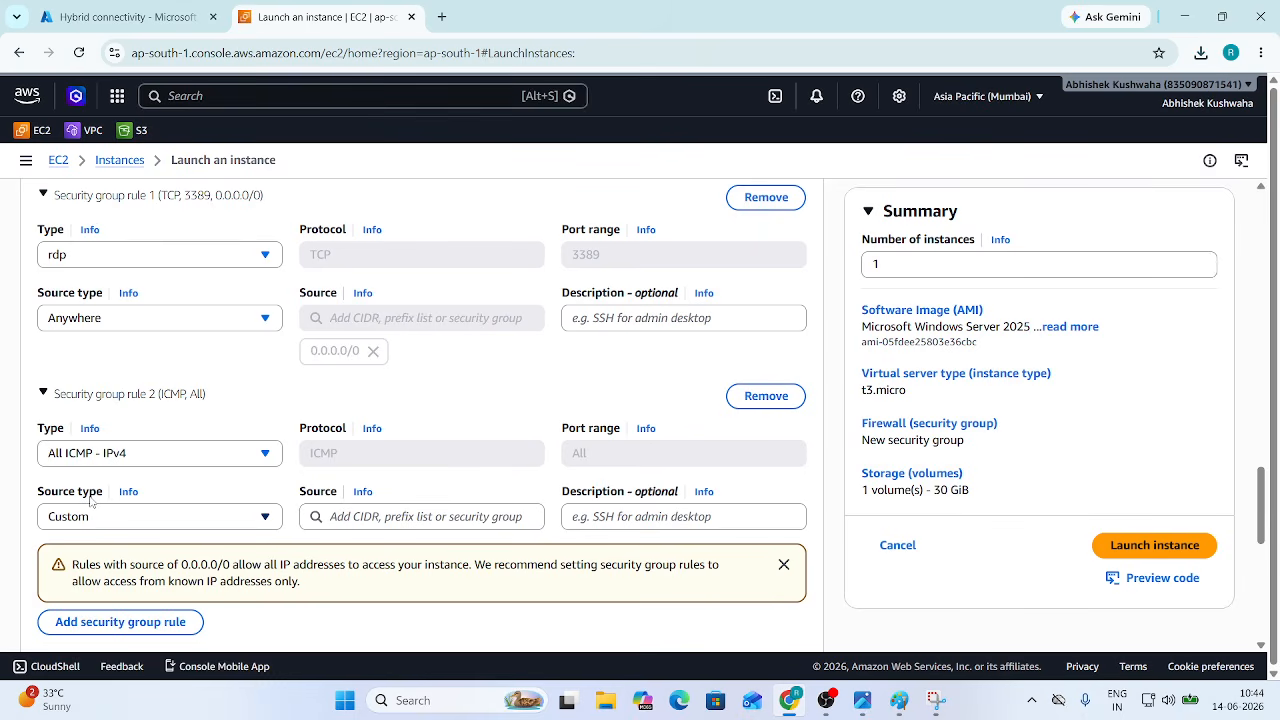
left_click(145, 517)
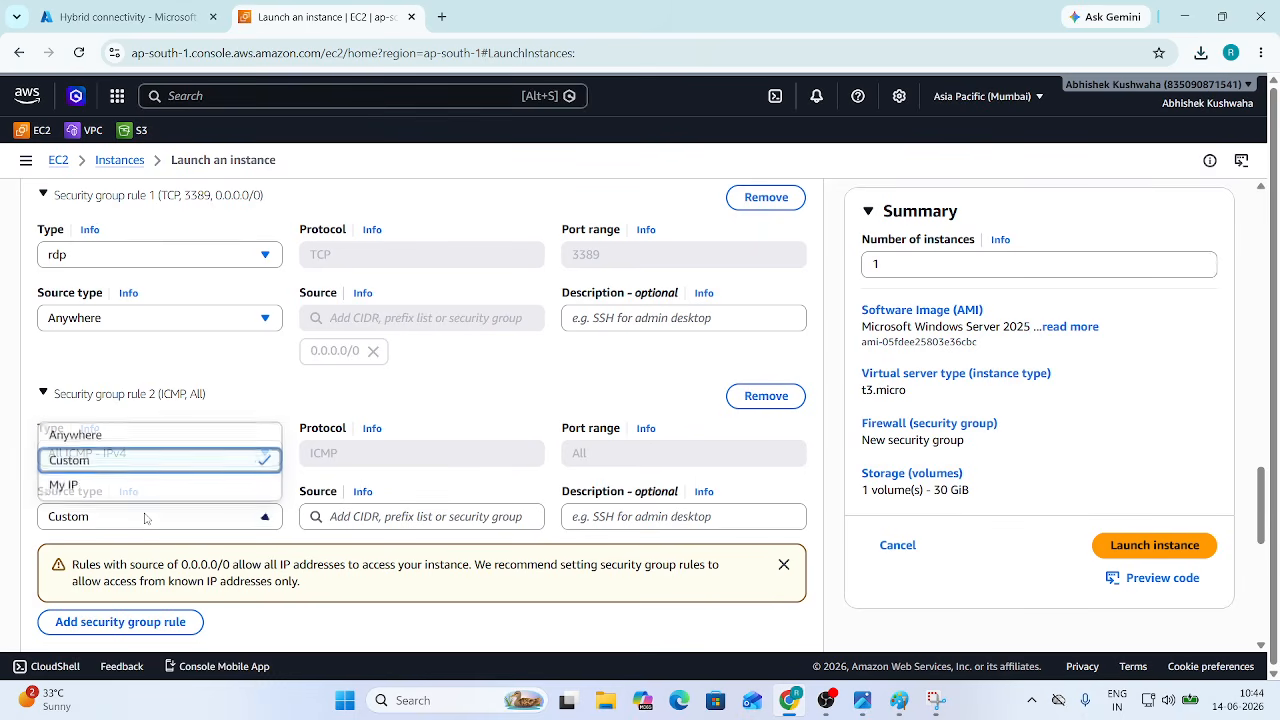
left_click(75, 435)
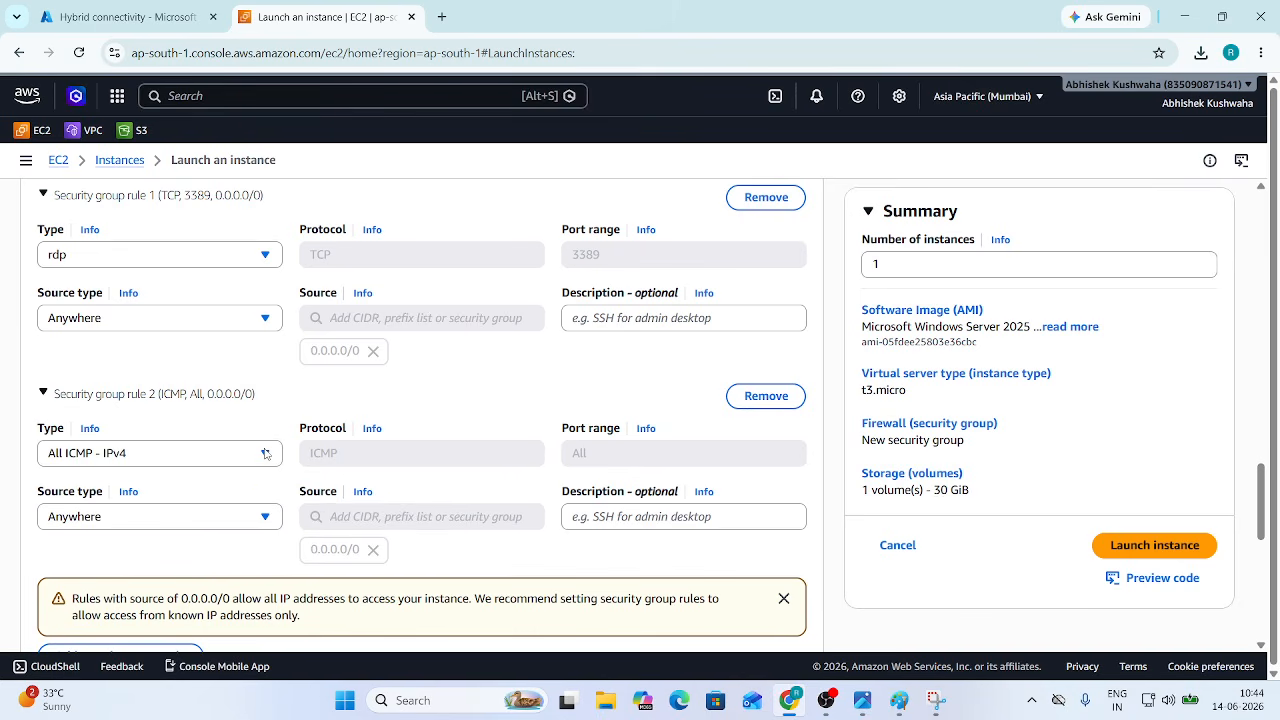
scroll(448, 490, "down", 4)
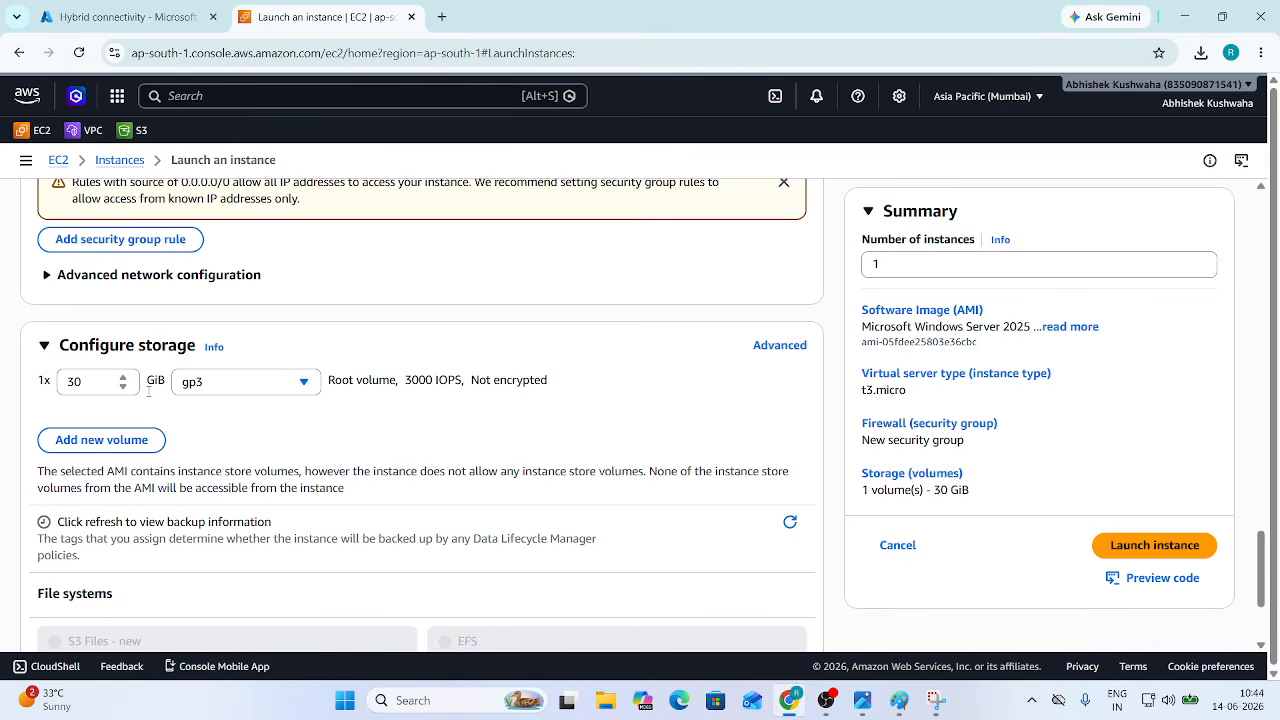
Step: Launch the VPC-01 instance and confirm it shows Running in the Instances list
scroll(262, 495, "down", 2)
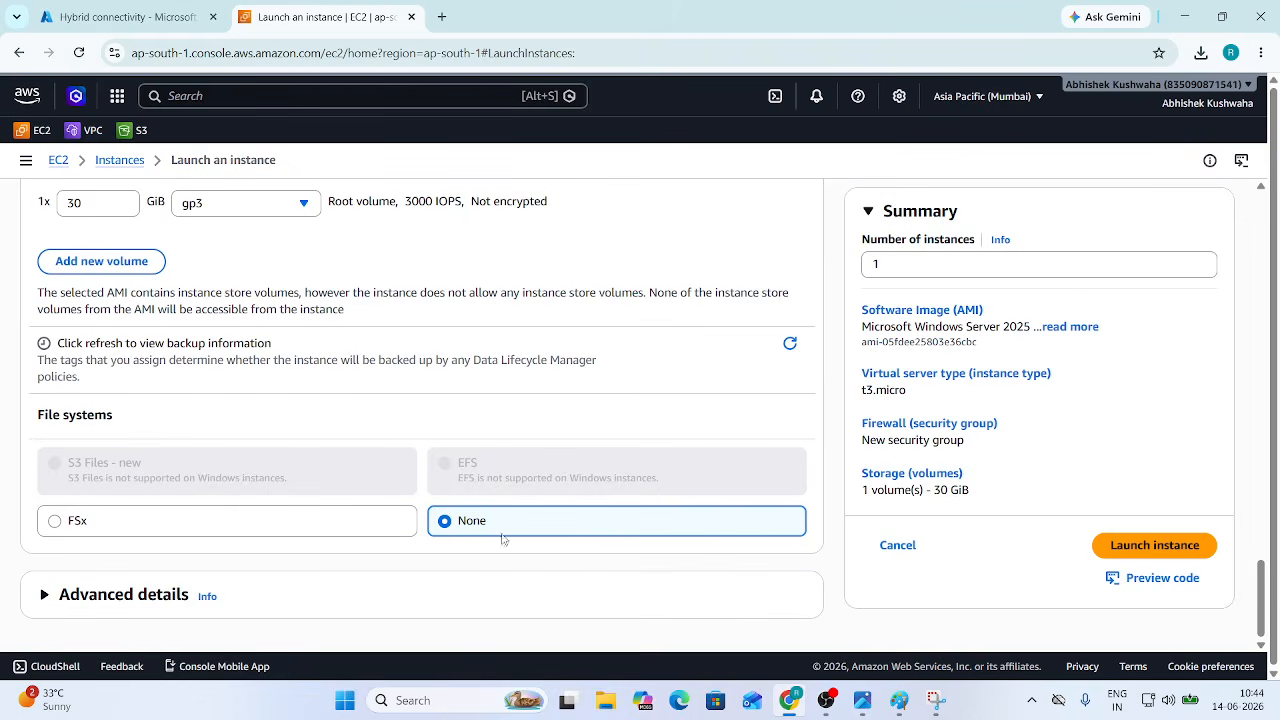
left_click(1158, 548)
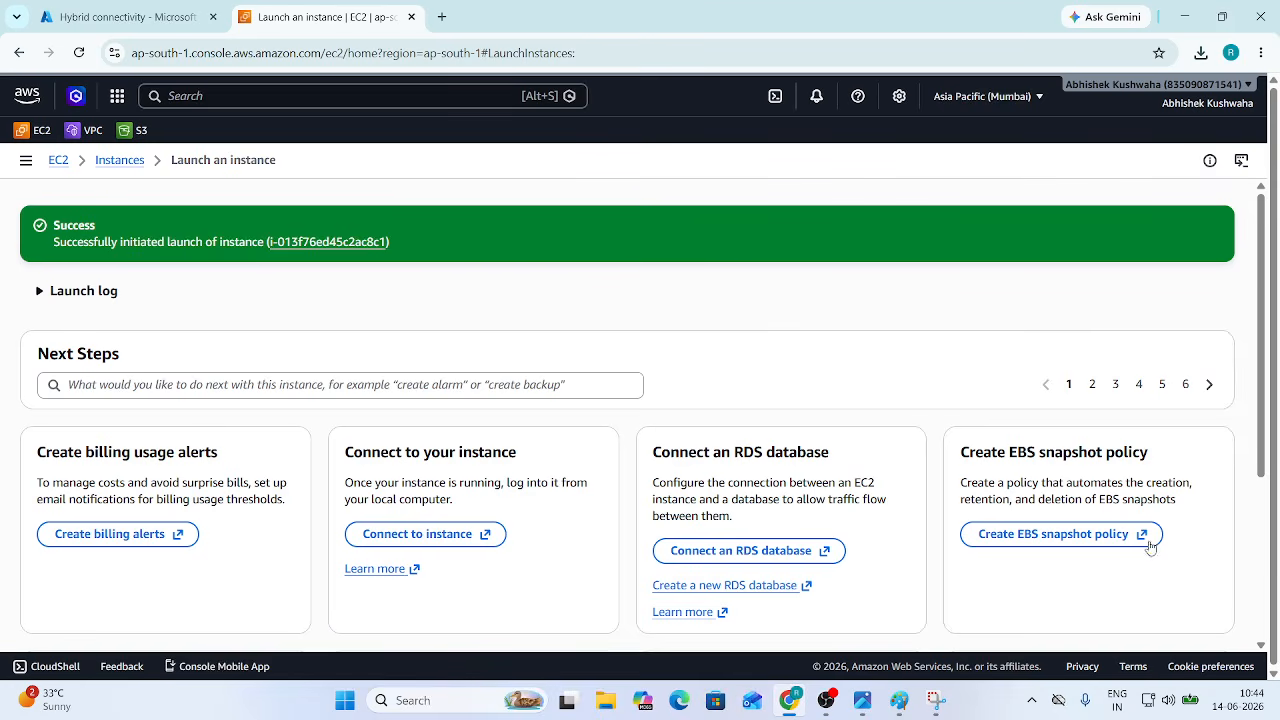
left_click(136, 170)
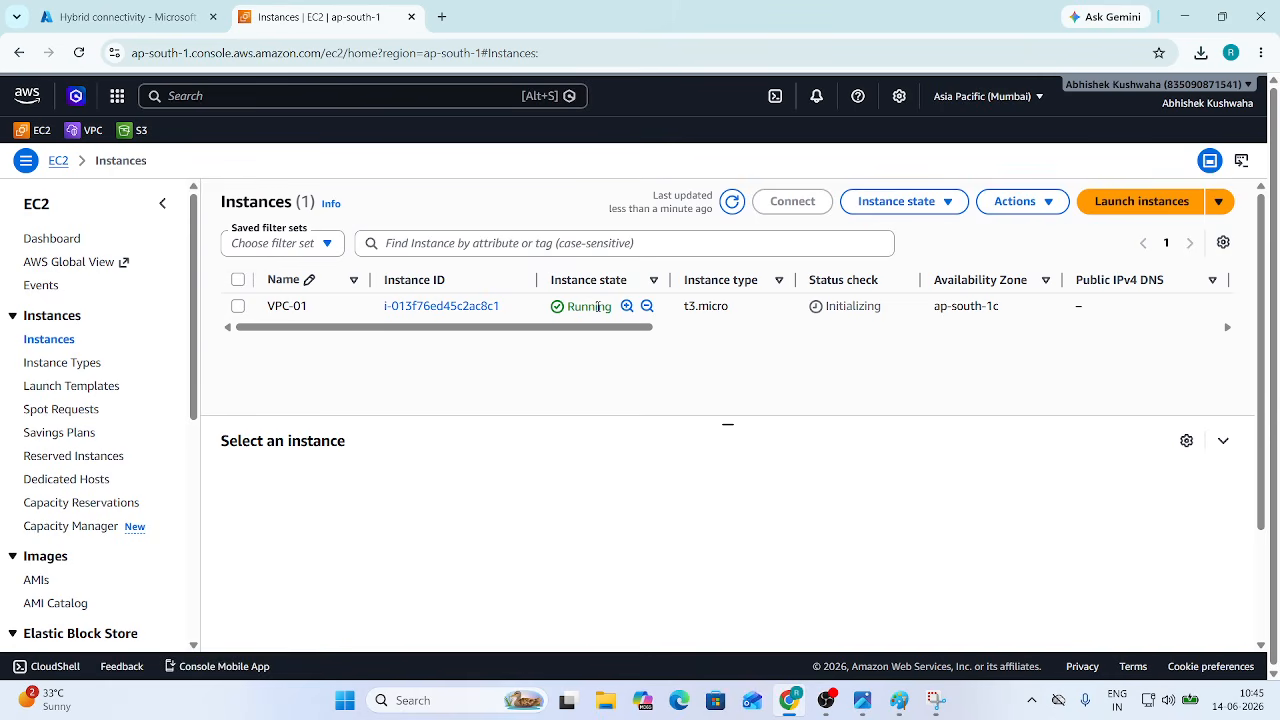
left_click(735, 204)
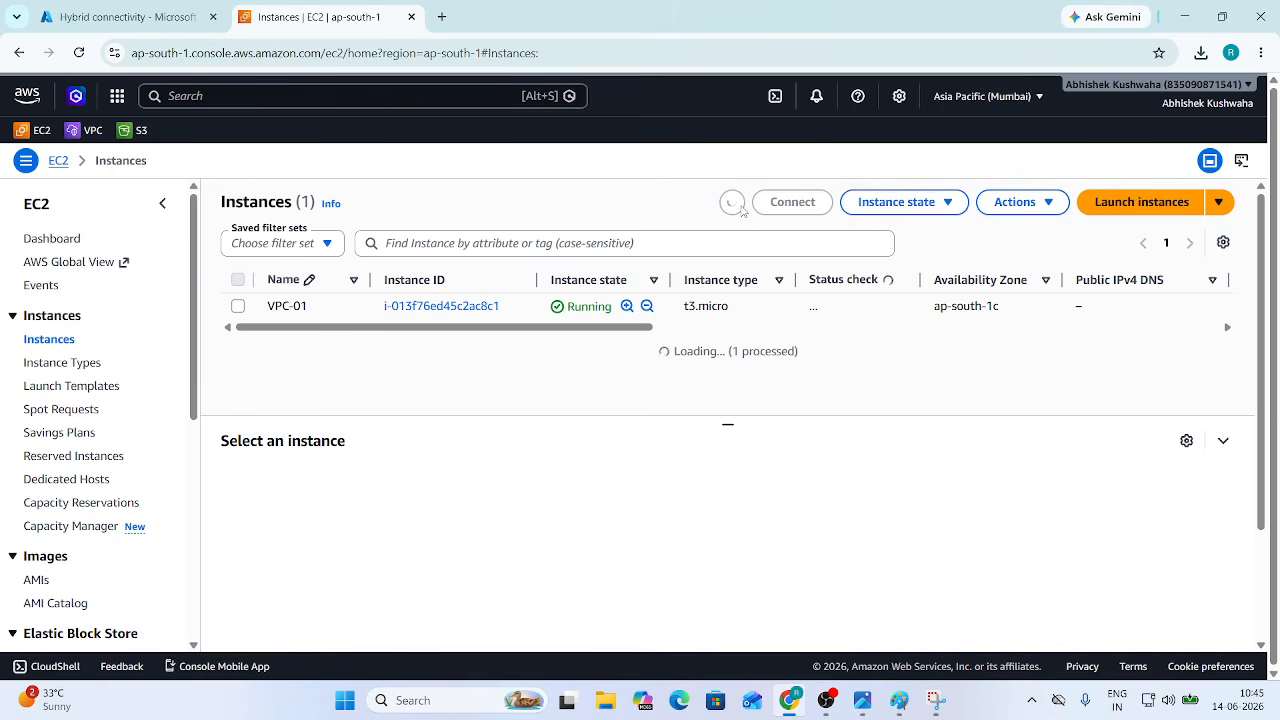
left_click(739, 207)
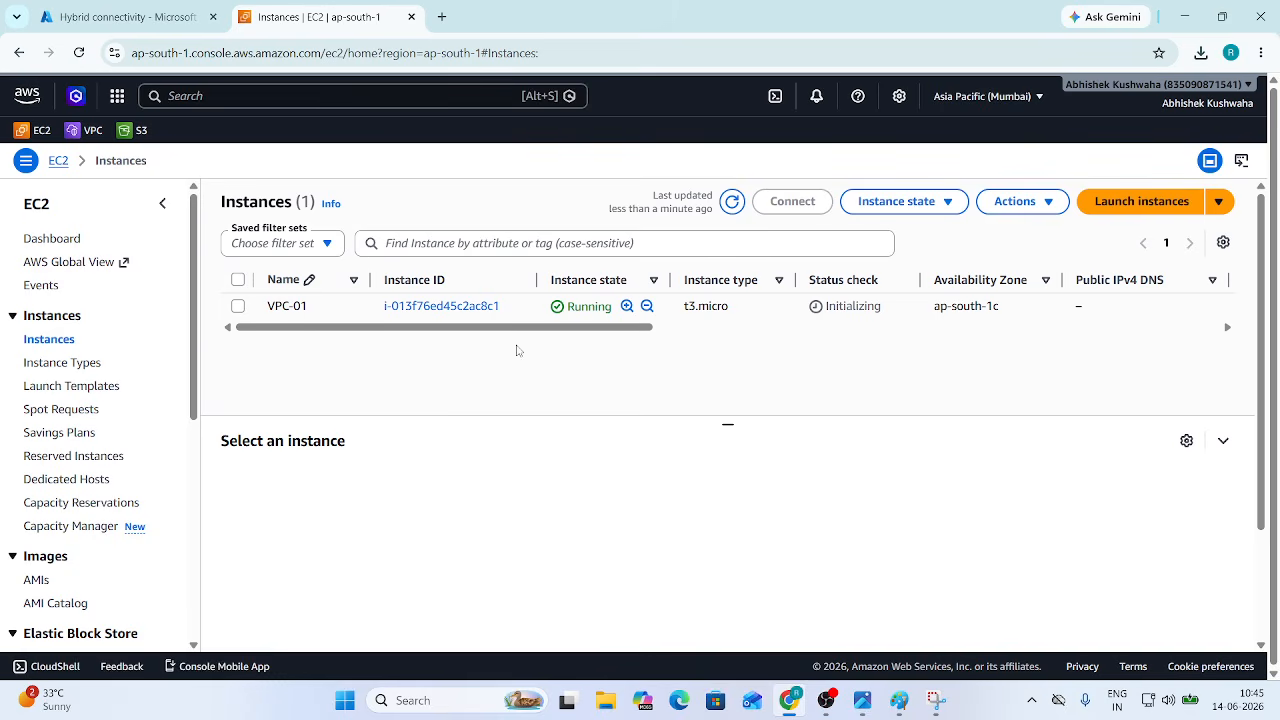
right_click(72, 131)
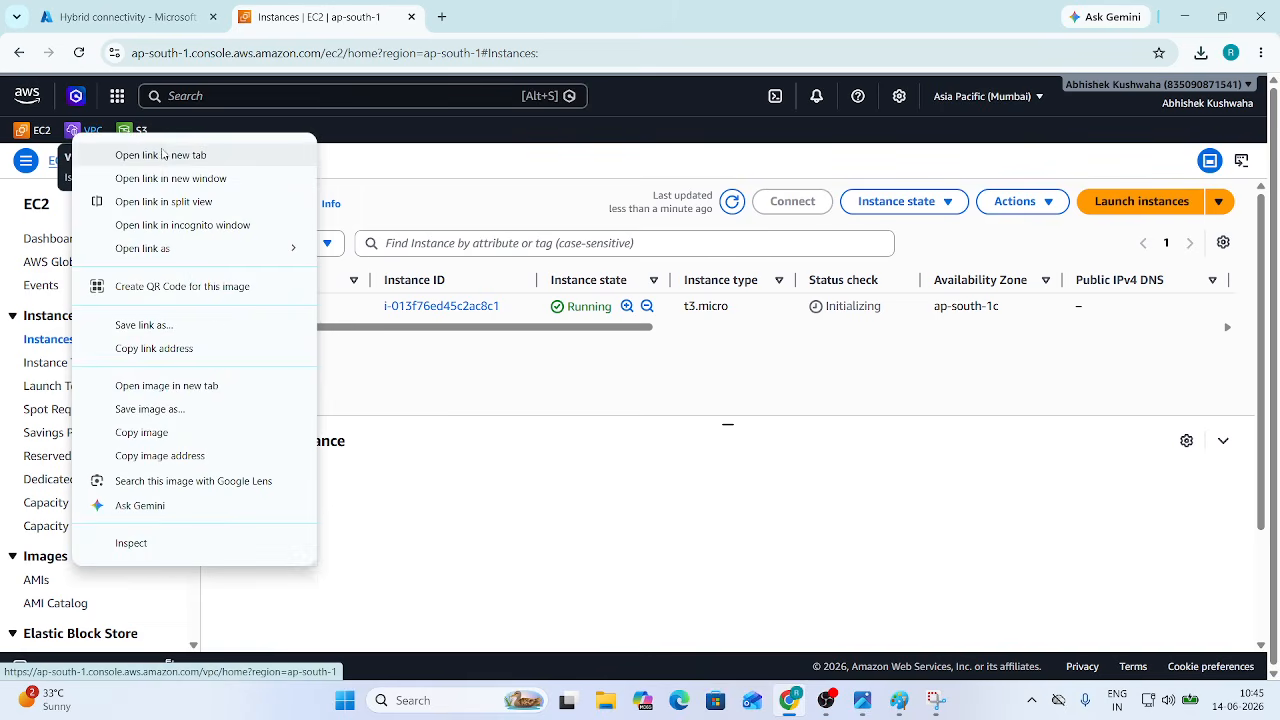
Step: Open the VPC console in a new tab and show the refreshed Site-to-Site VPN connections
left_click(163, 154)
left_click(529, 6)
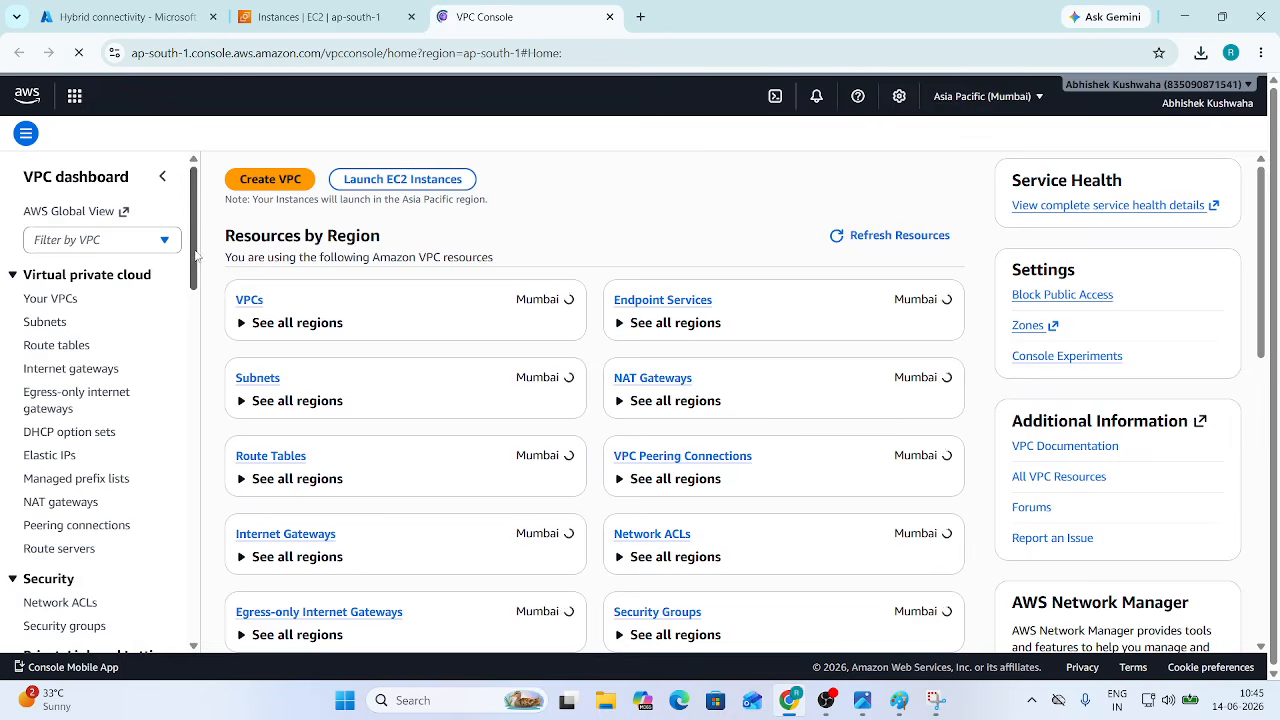
scroll(195, 302, "down", 3)
left_click_drag(195, 302, 190, 468)
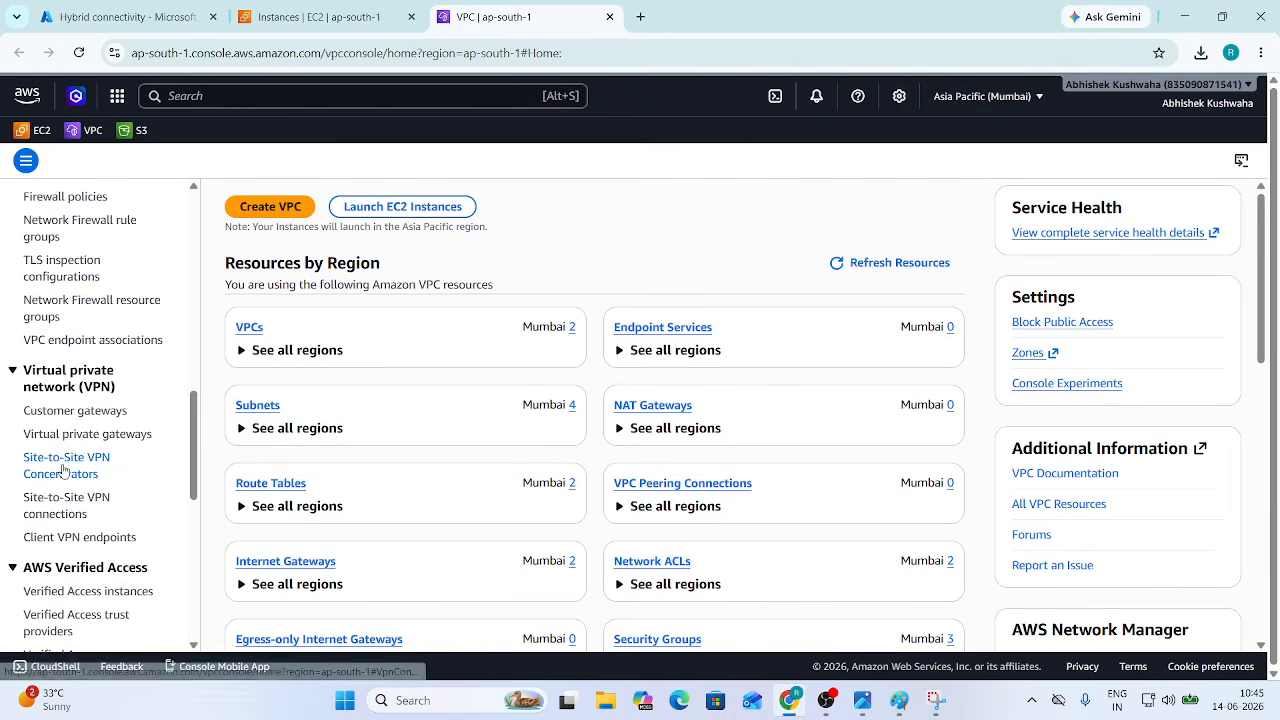
left_click(84, 508)
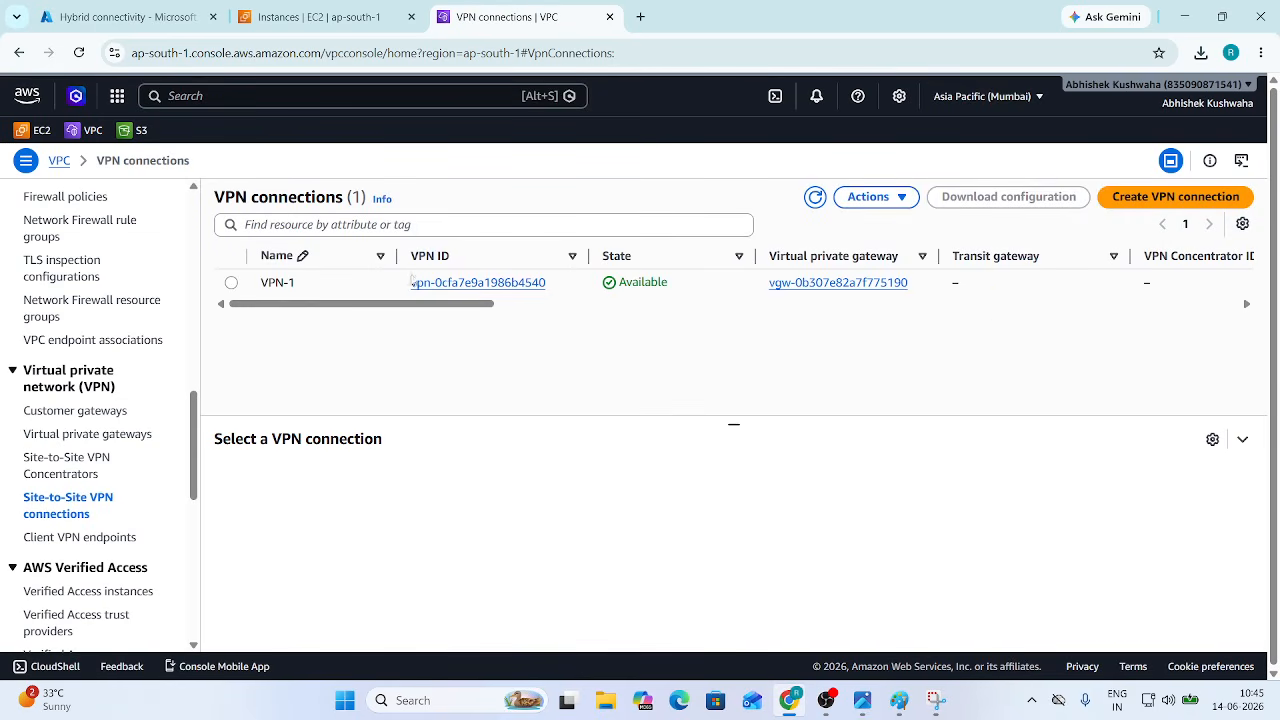
left_click(815, 197)
Step: Download VPN-1's Generic configuration as vpn-0cfa7e9a1986b4540.txt and open it
left_click(231, 283)
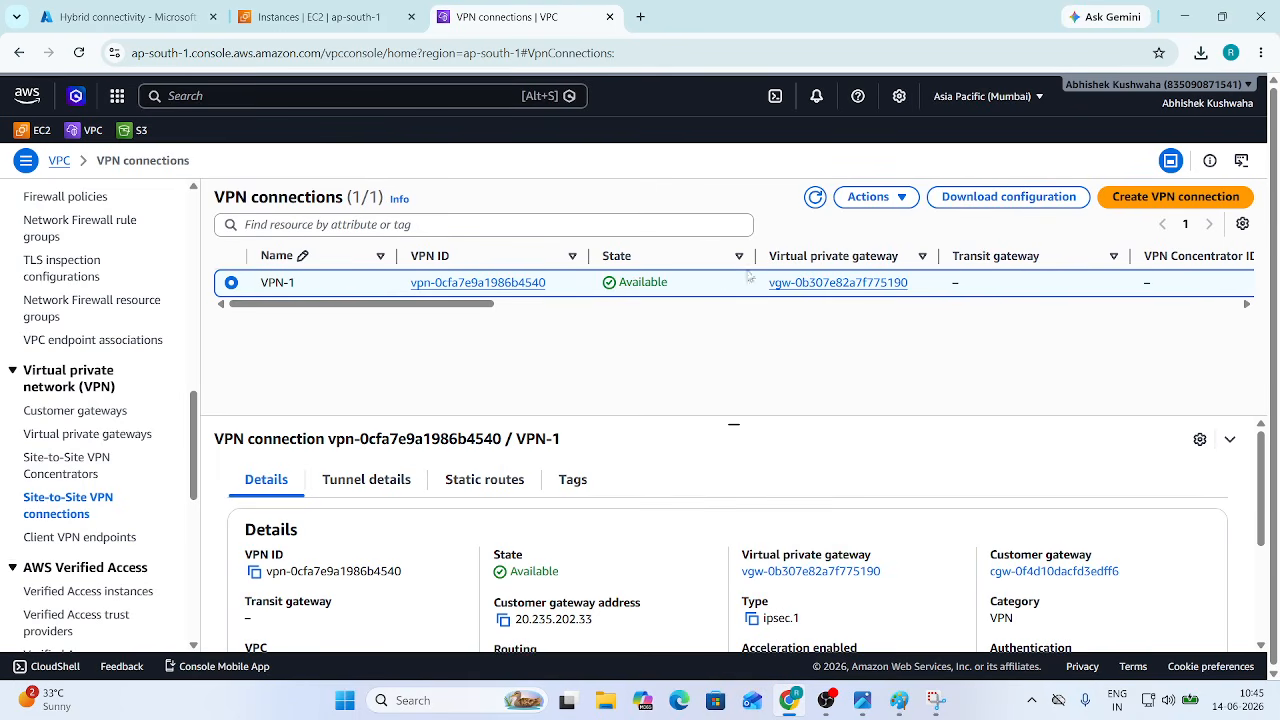
left_click(1002, 200)
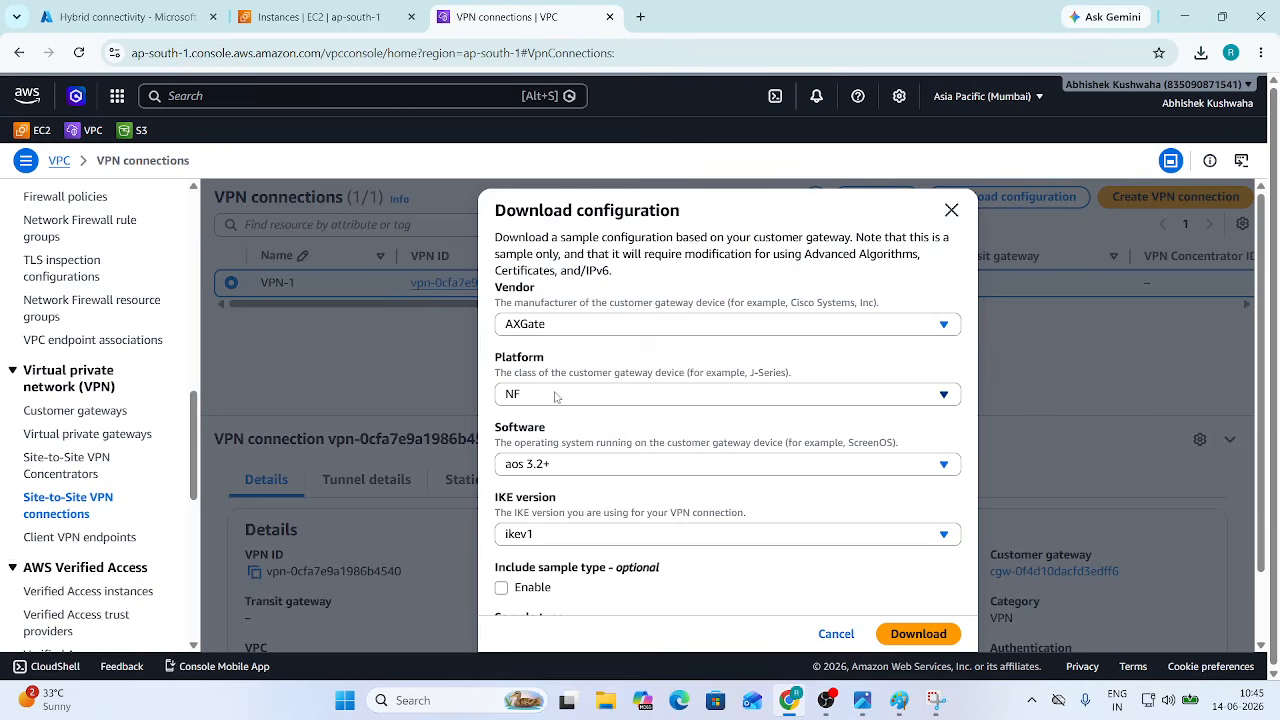
left_click(640, 325)
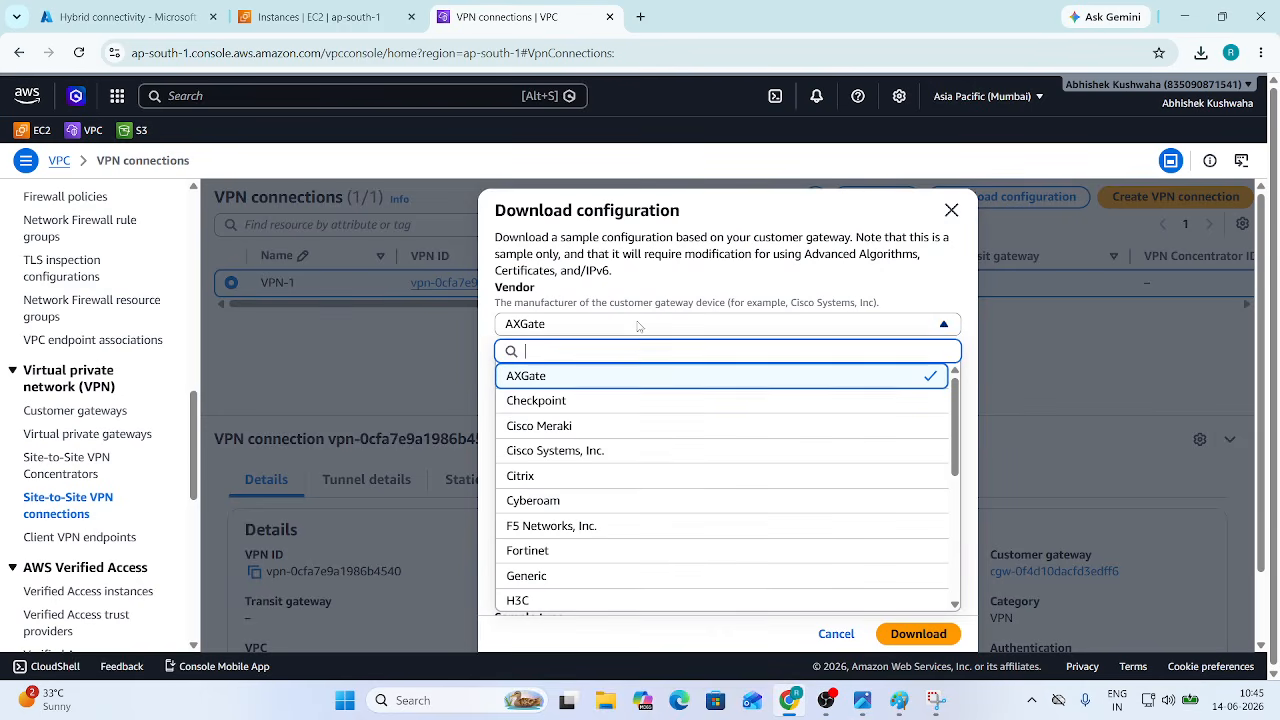
left_click(598, 578)
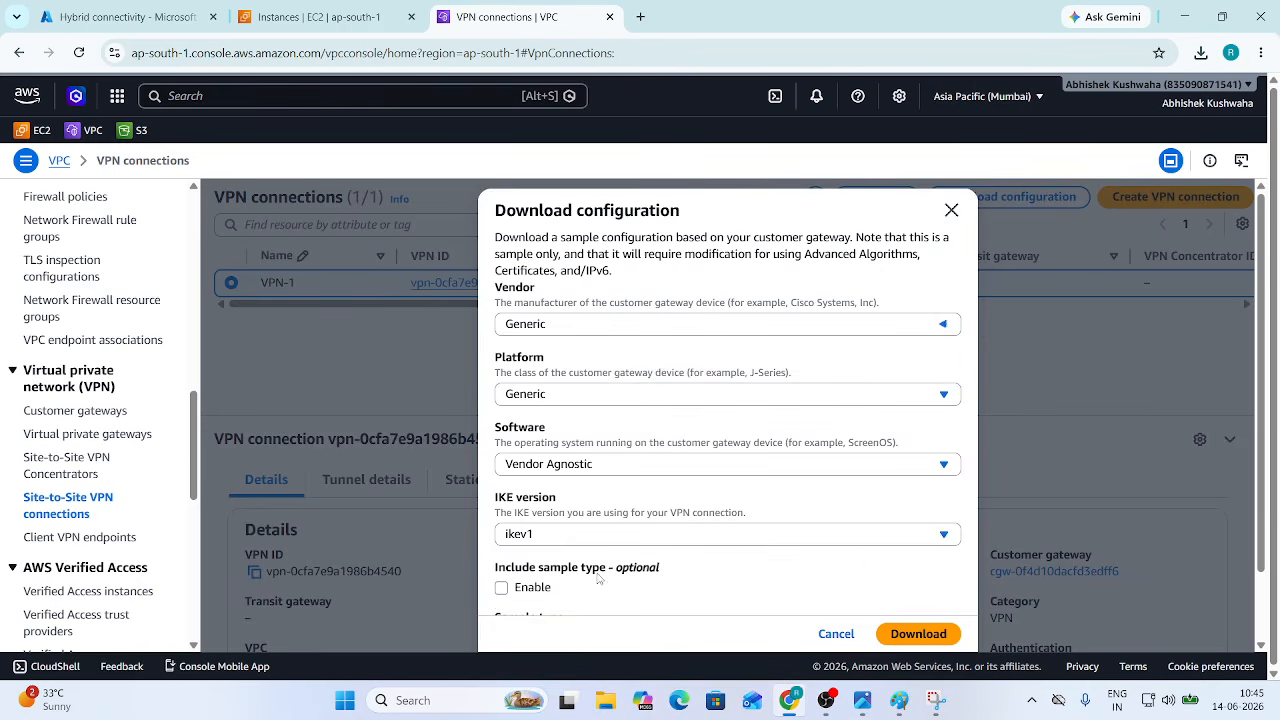
left_click(945, 632)
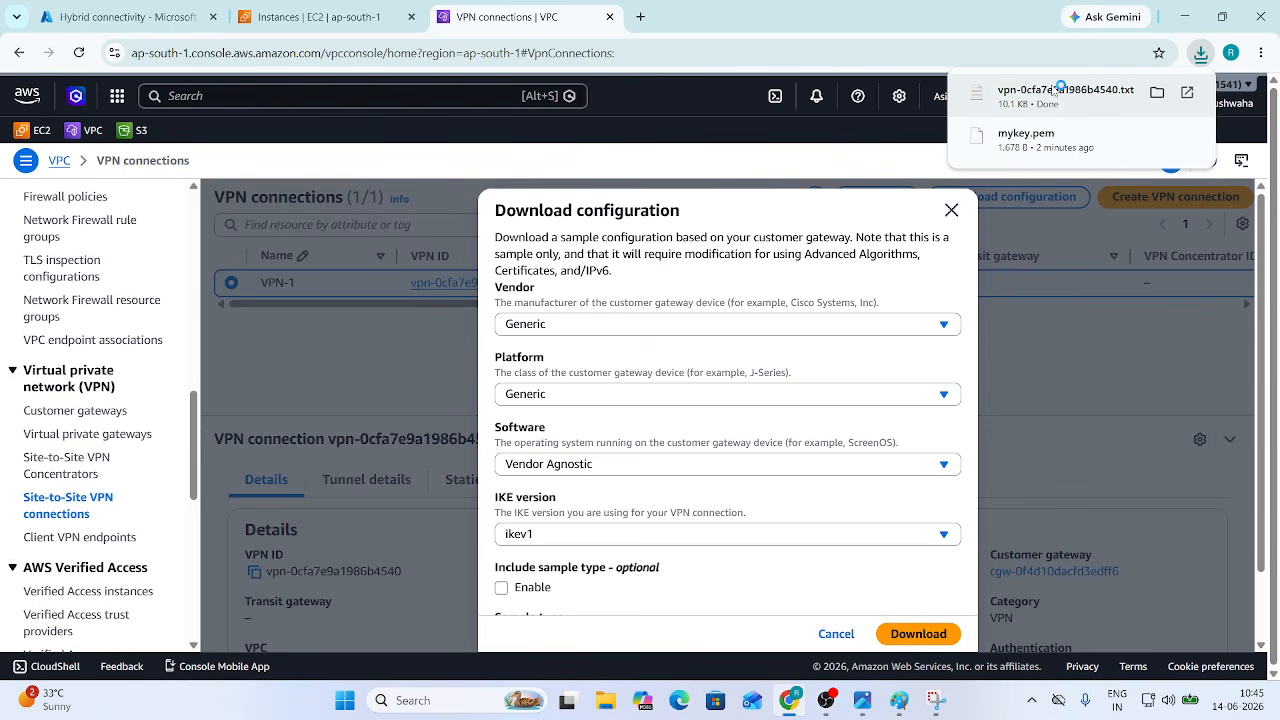
left_click(1060, 89)
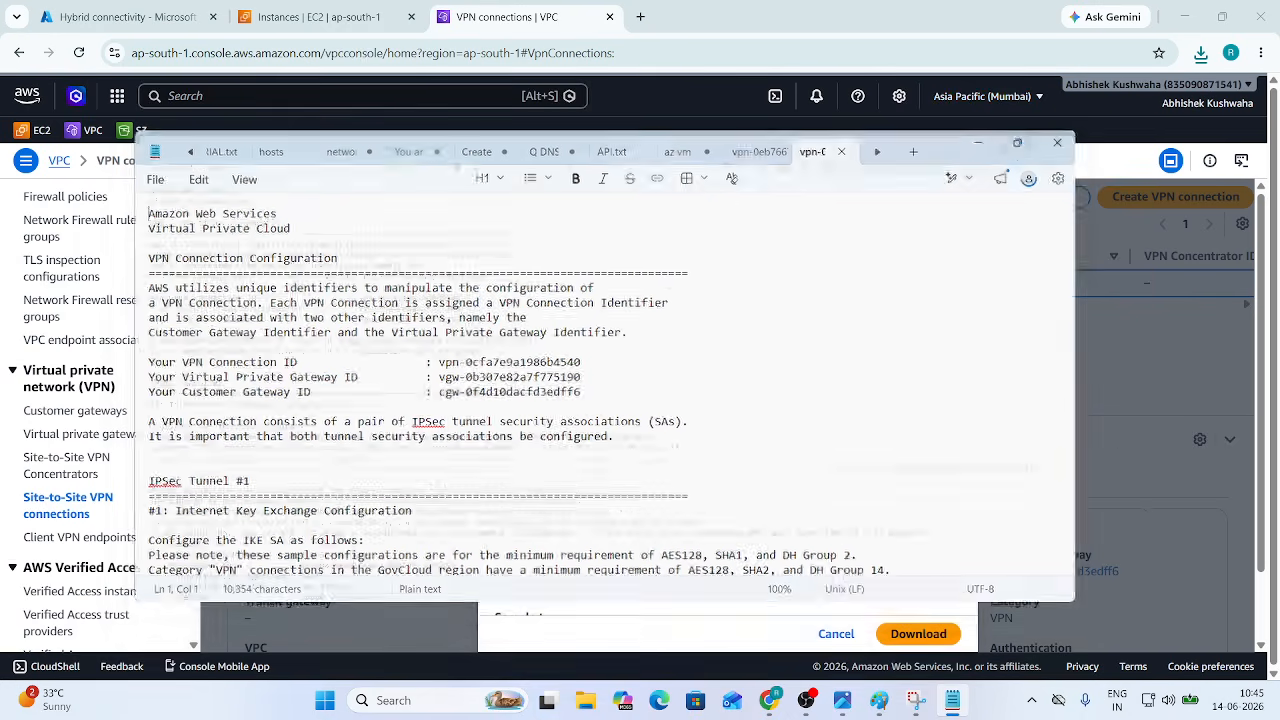
Step: Locate the tunnel interface, gateway outside IP and pre-shared key lines in the configuration
scroll(248, 437, "down", 10)
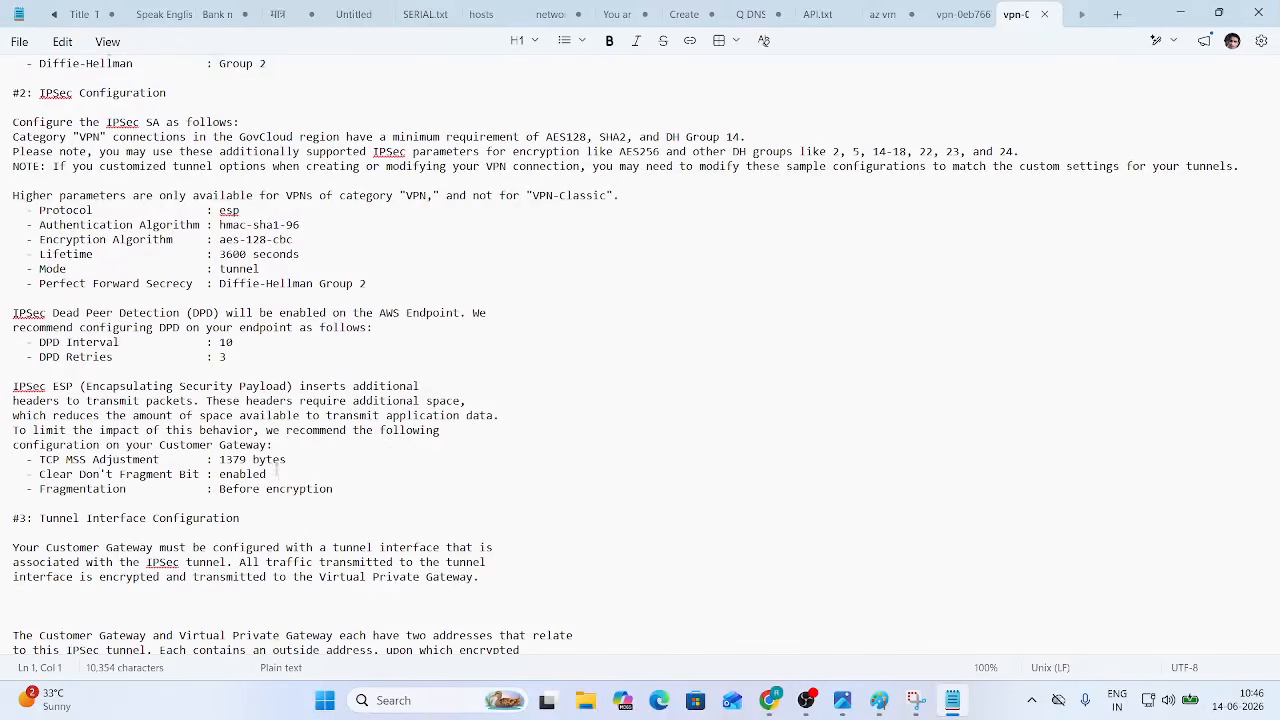
scroll(276, 470, "down", 3)
scroll(277, 466, "down", 2)
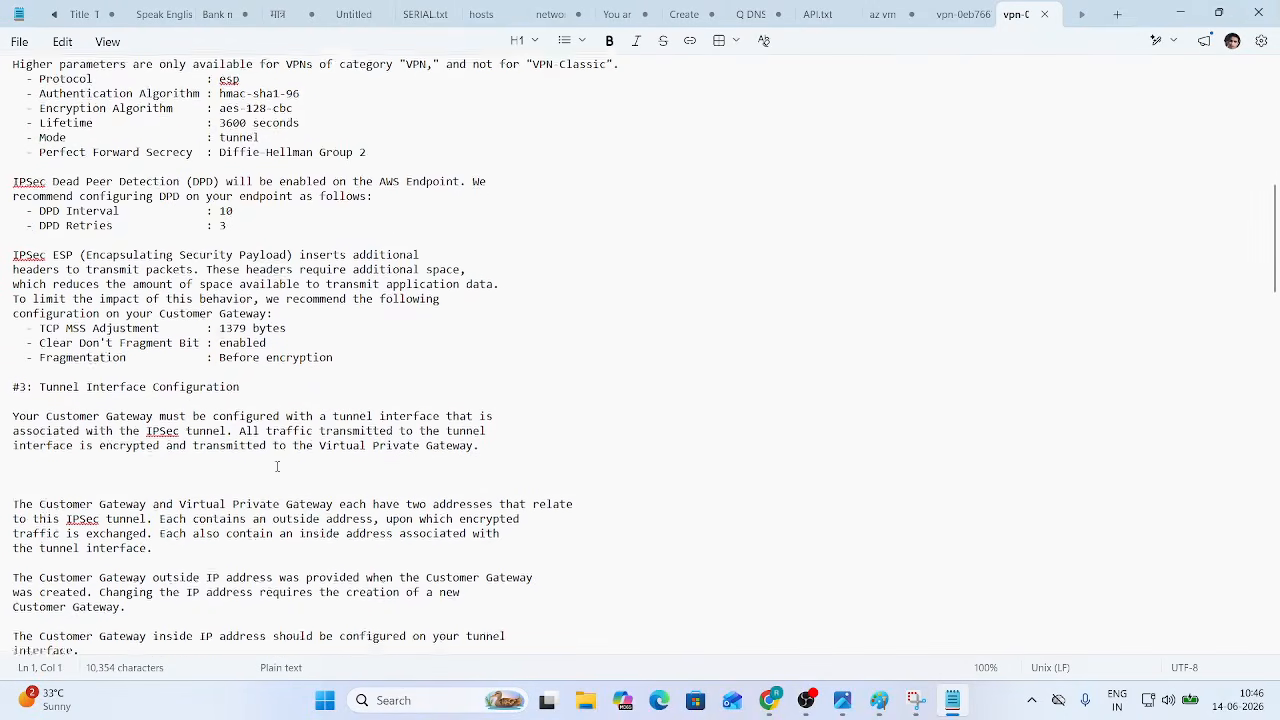
left_click_drag(41, 386, 250, 391)
left_click(285, 503)
scroll(290, 495, "down", 4)
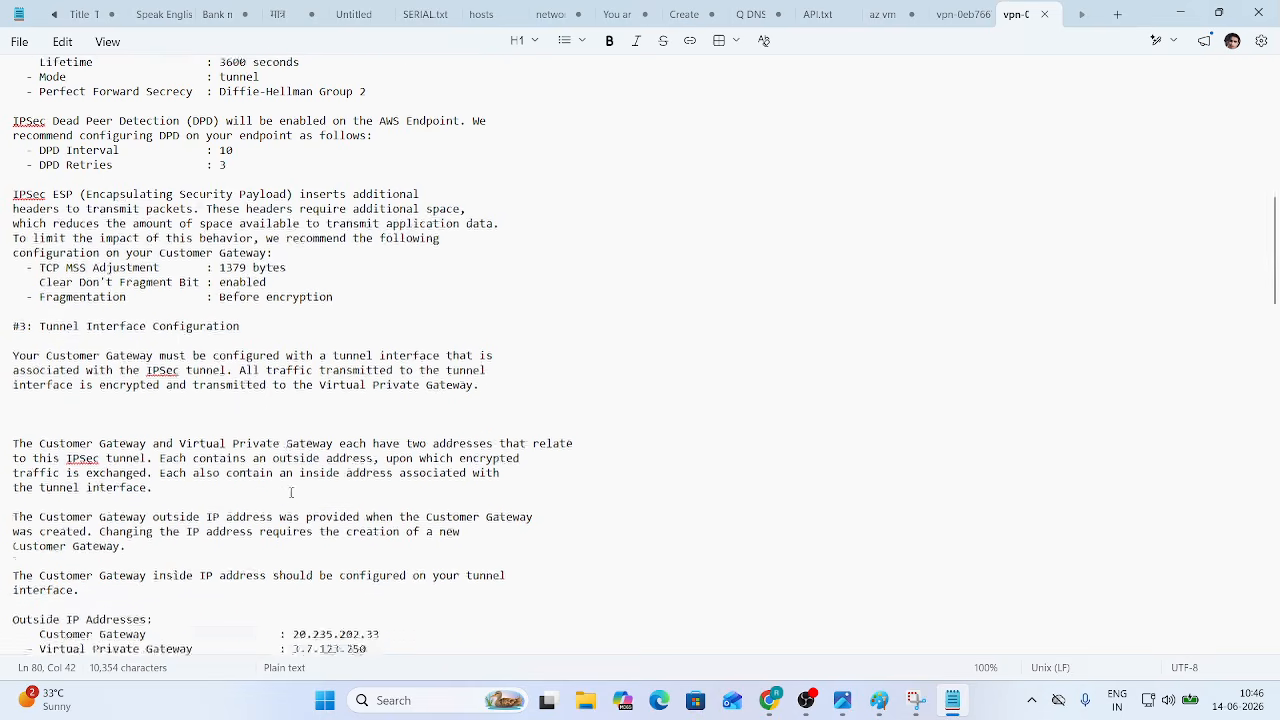
scroll(291, 492, "down", 1)
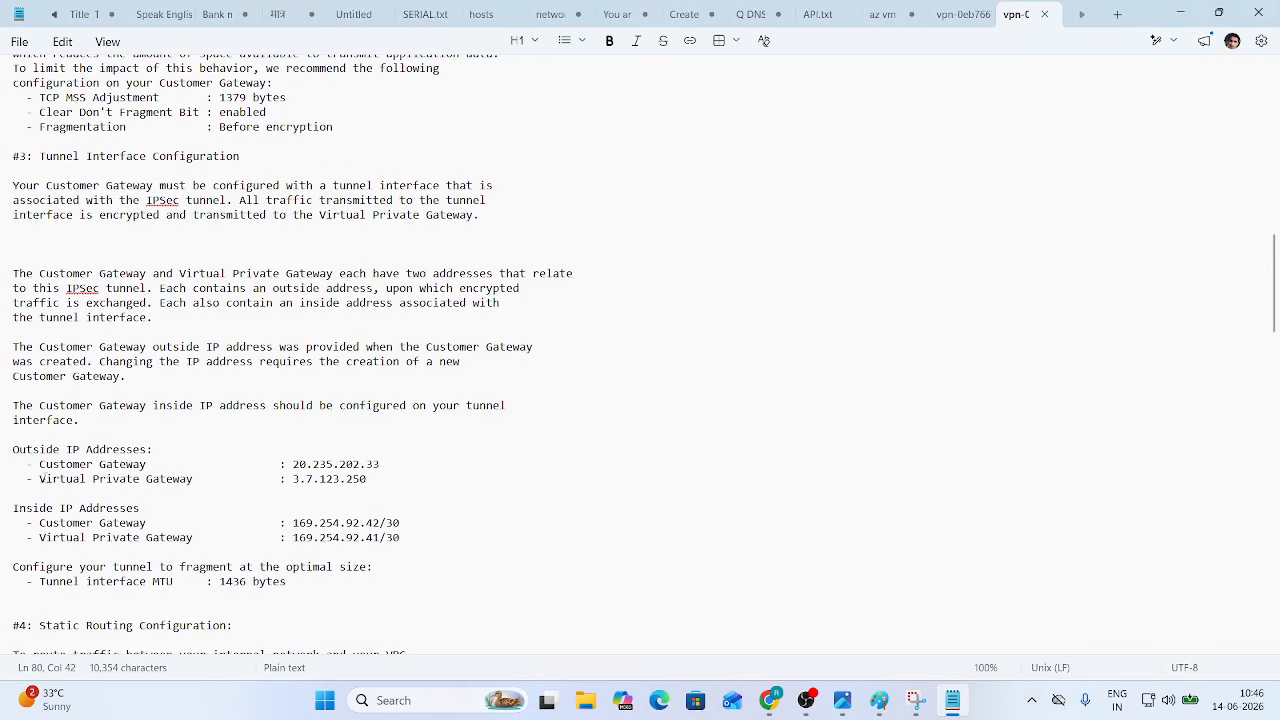
left_click_drag(37, 478, 372, 479)
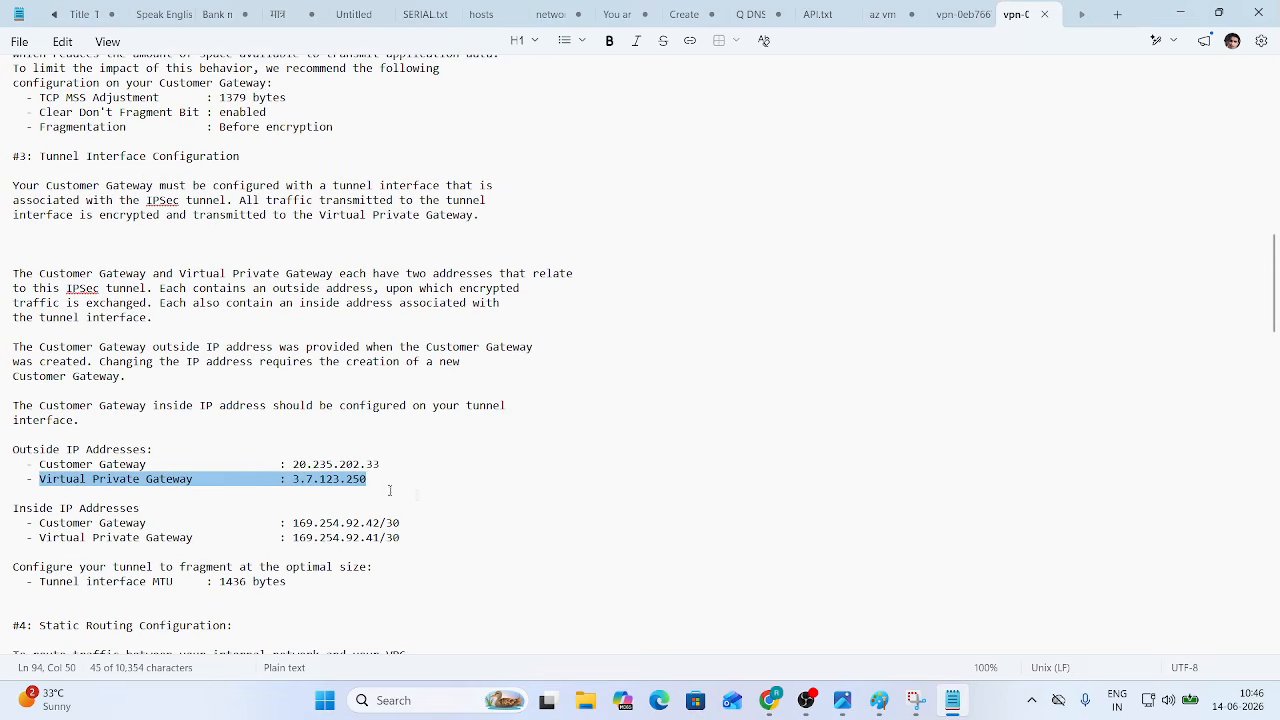
left_click(390, 492)
scroll(390, 475, "up", 13)
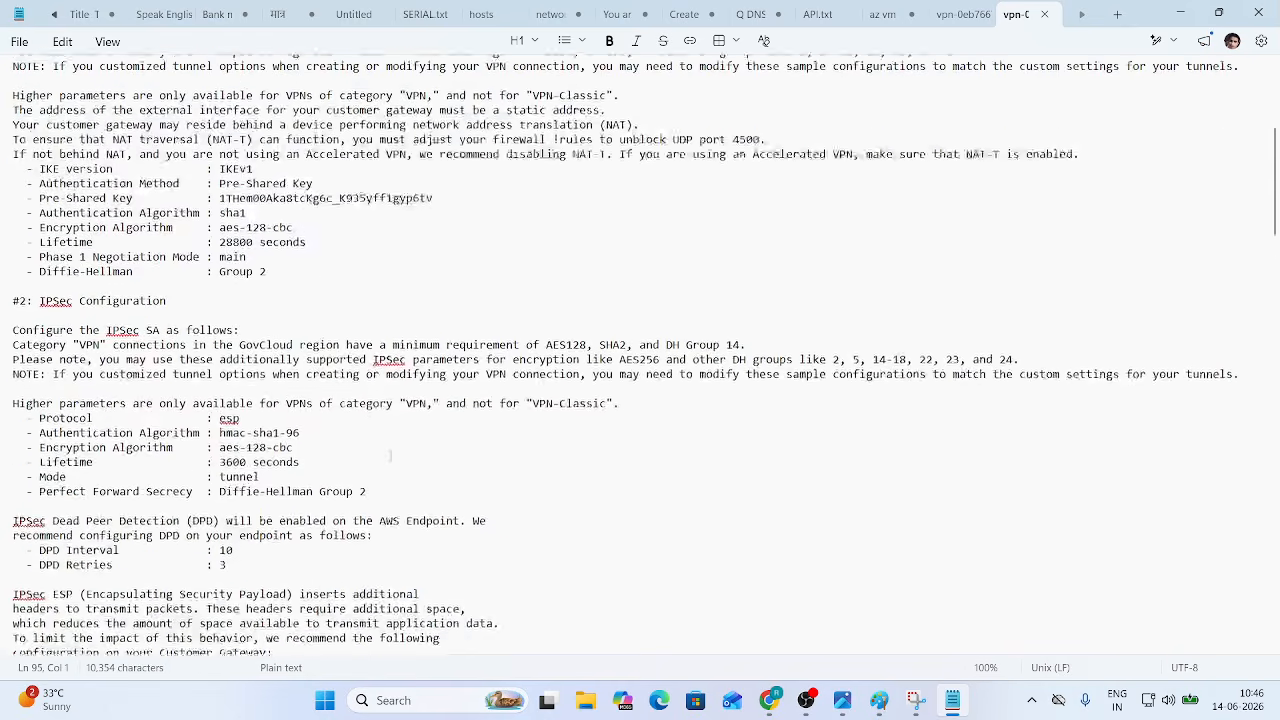
scroll(392, 430, "up", 1)
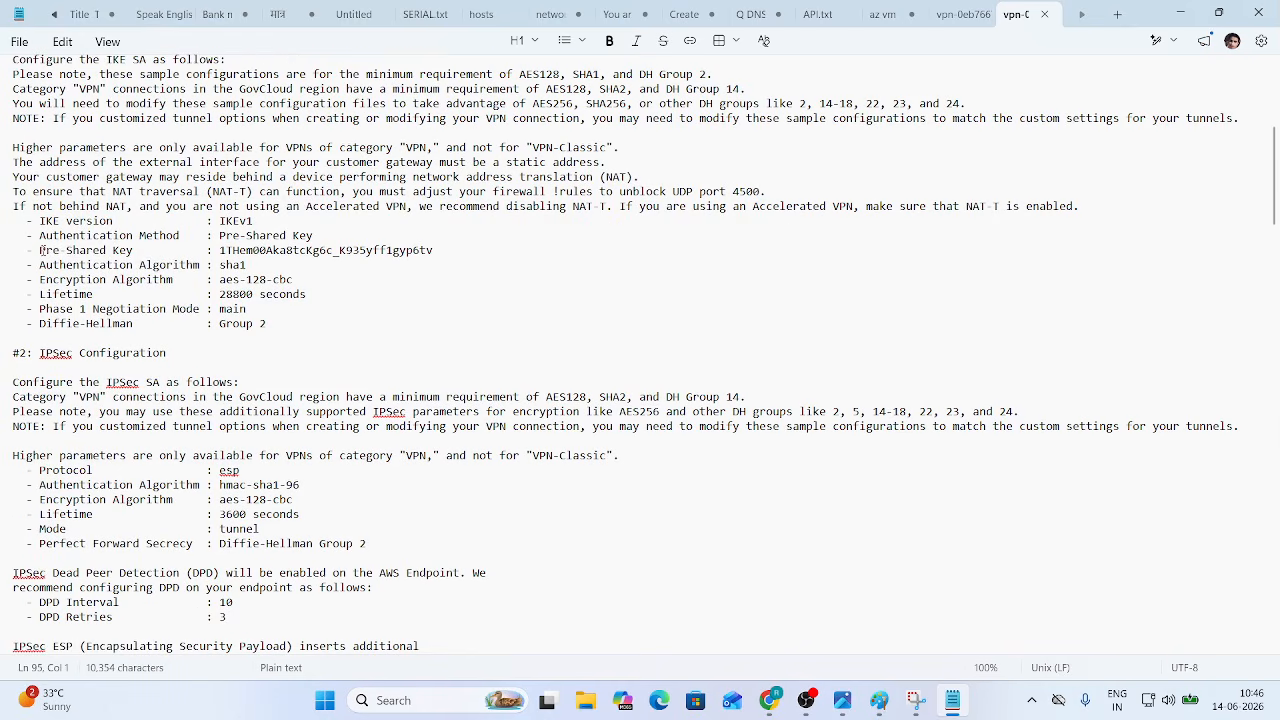
left_click_drag(40, 250, 435, 251)
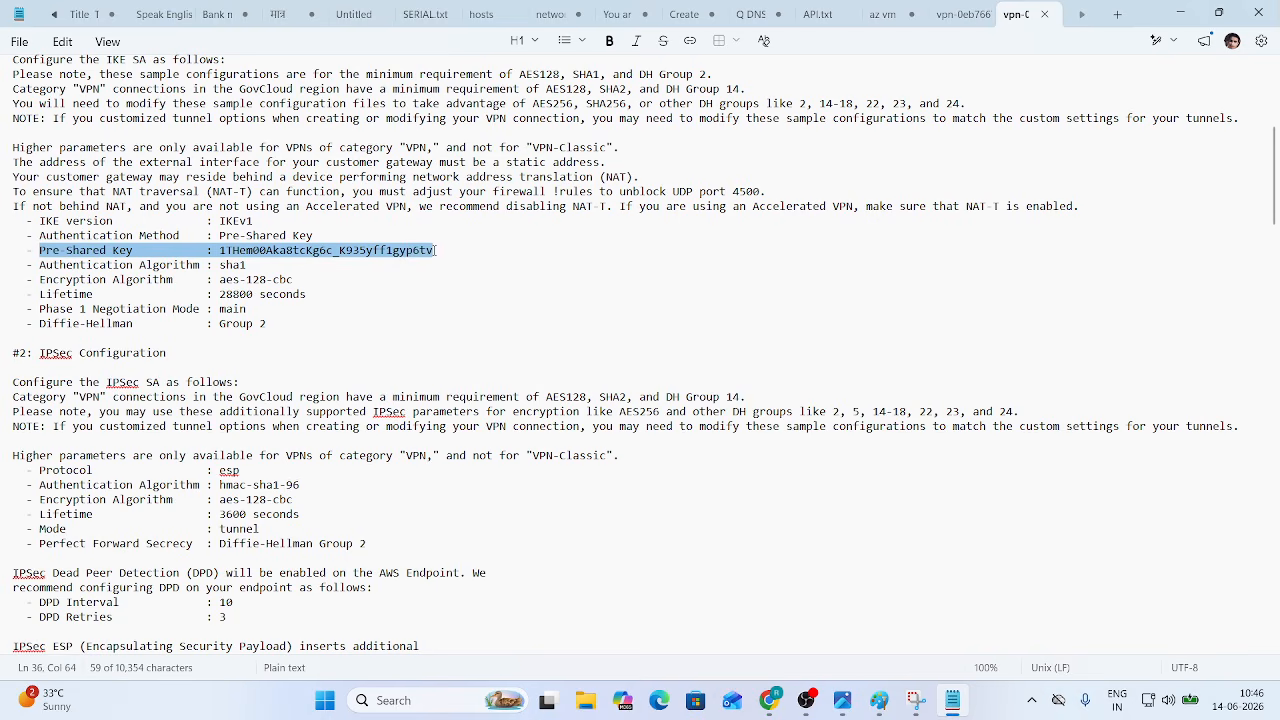
left_click(582, 344)
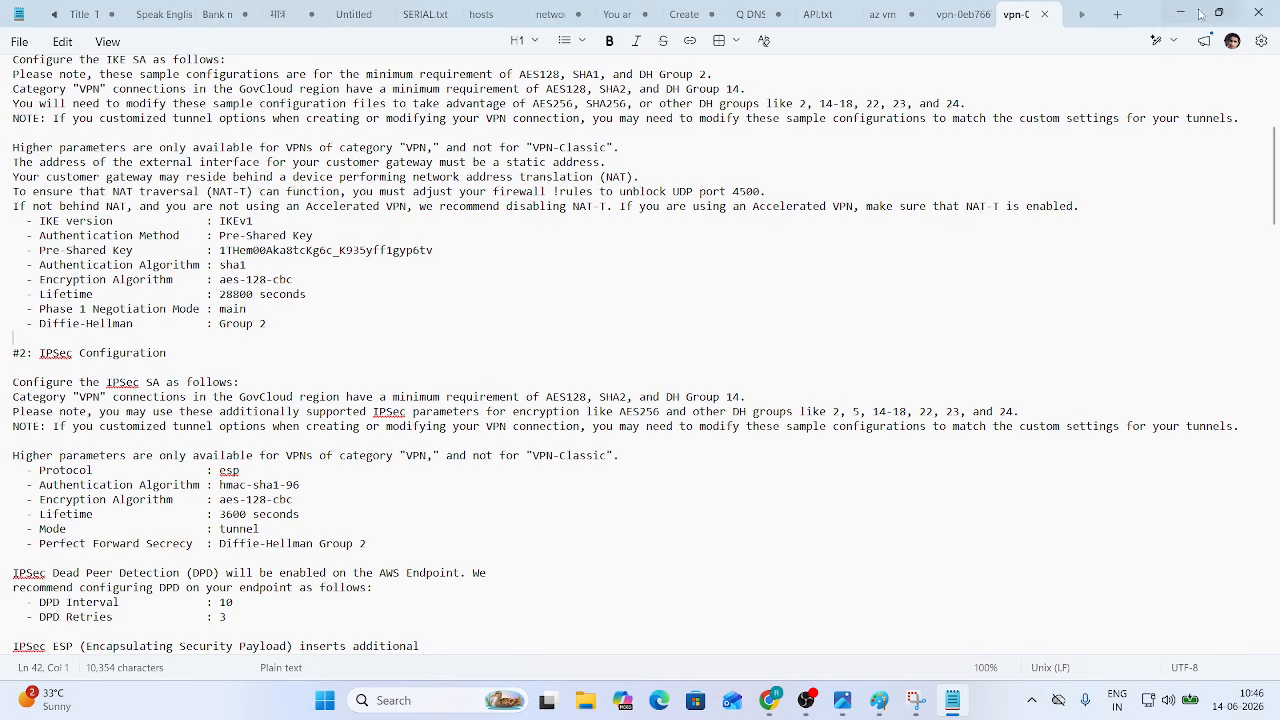
Step: Close the older vpn and az vm documents without saving and minimize Notepad
left_click(977, 14)
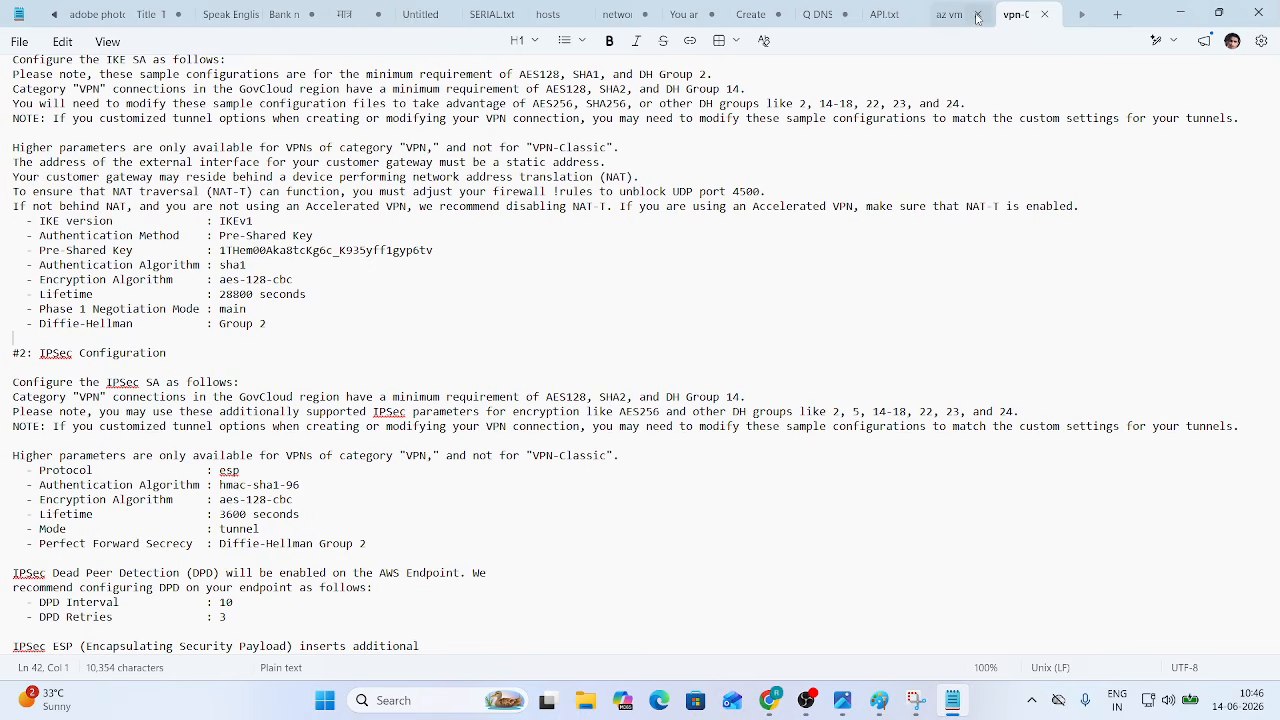
left_click(977, 14)
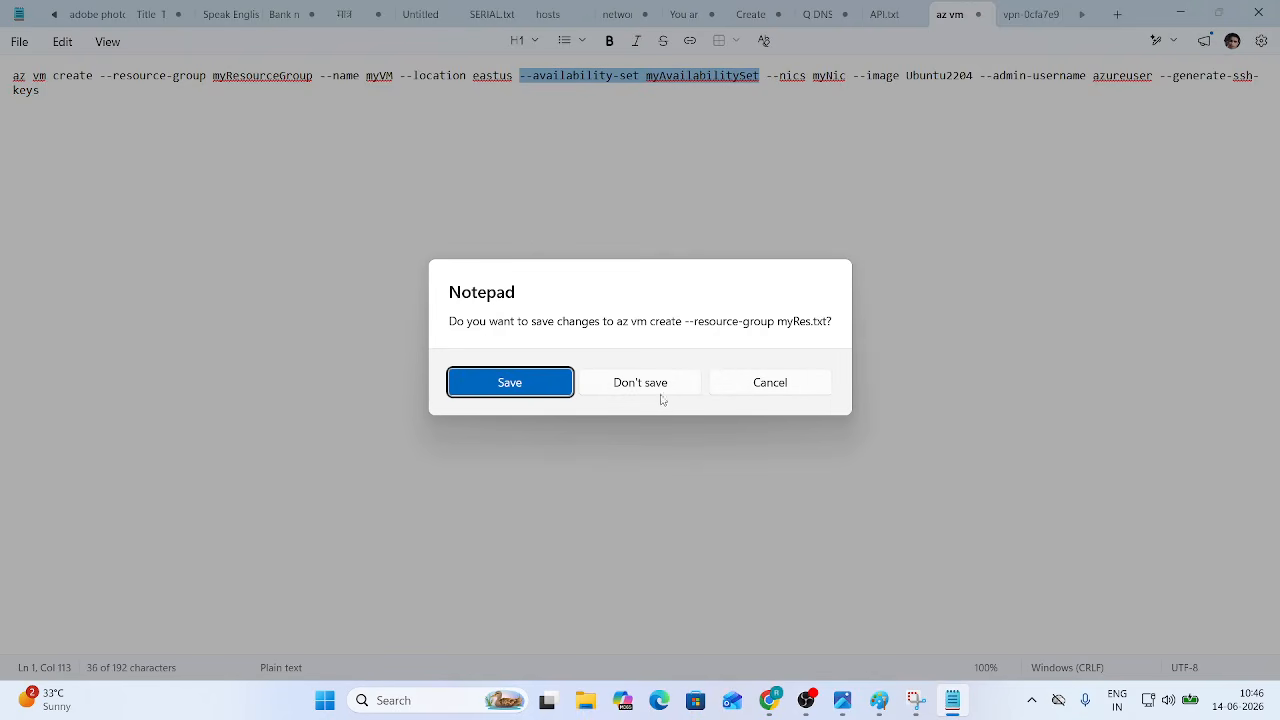
left_click(660, 392)
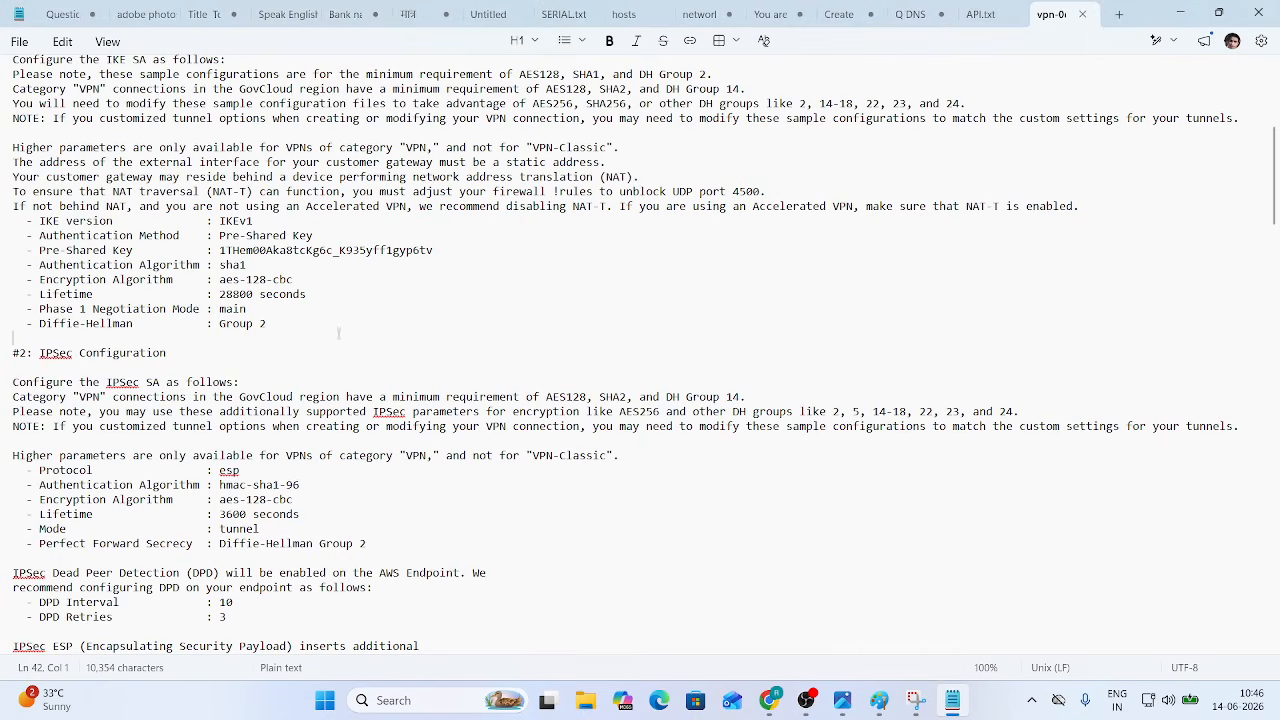
left_click(1180, 12)
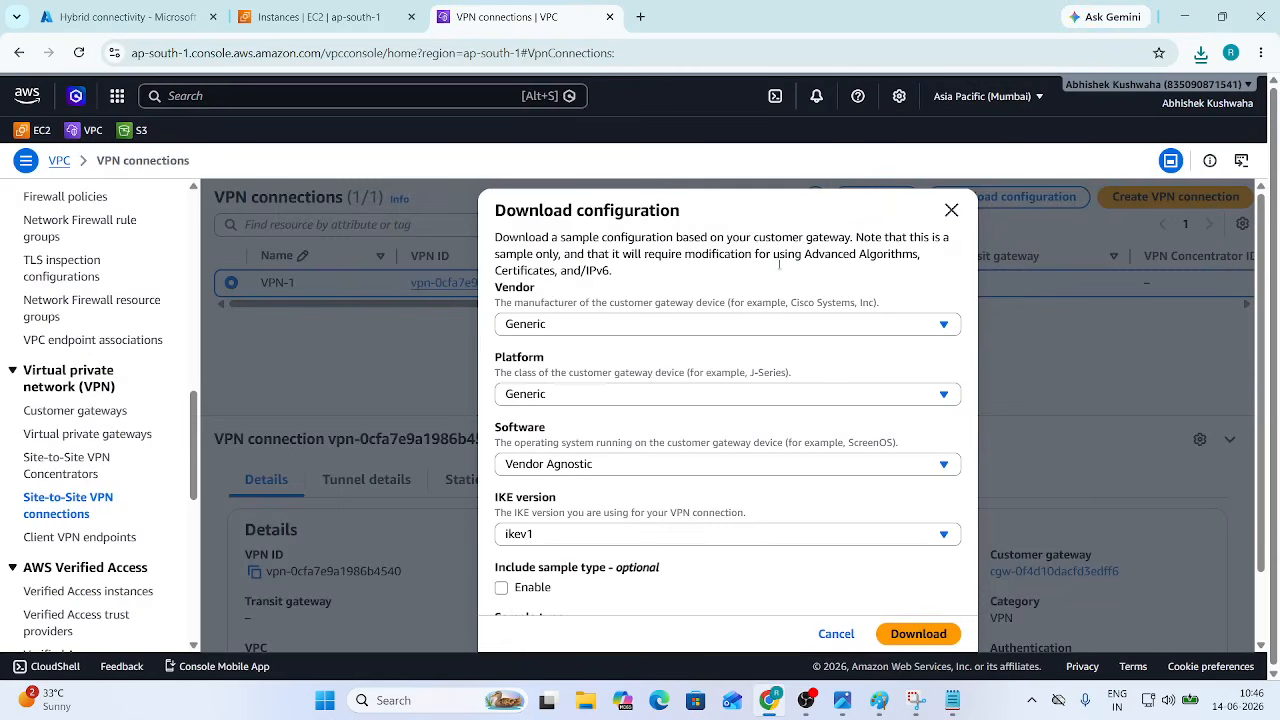
Step: Check VPN-1's tunnel outside IPs, both Down, then return to Azure's VPN gateways list
left_click(951, 211)
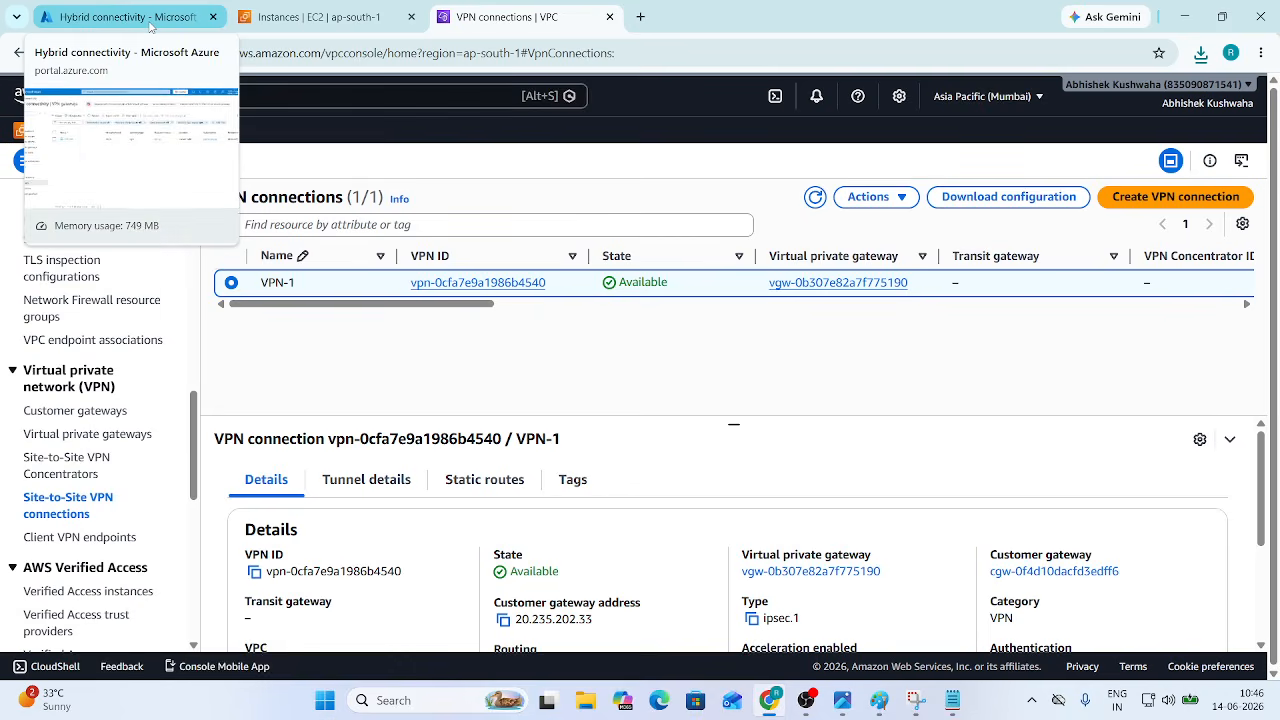
scroll(695, 474, "down", 2)
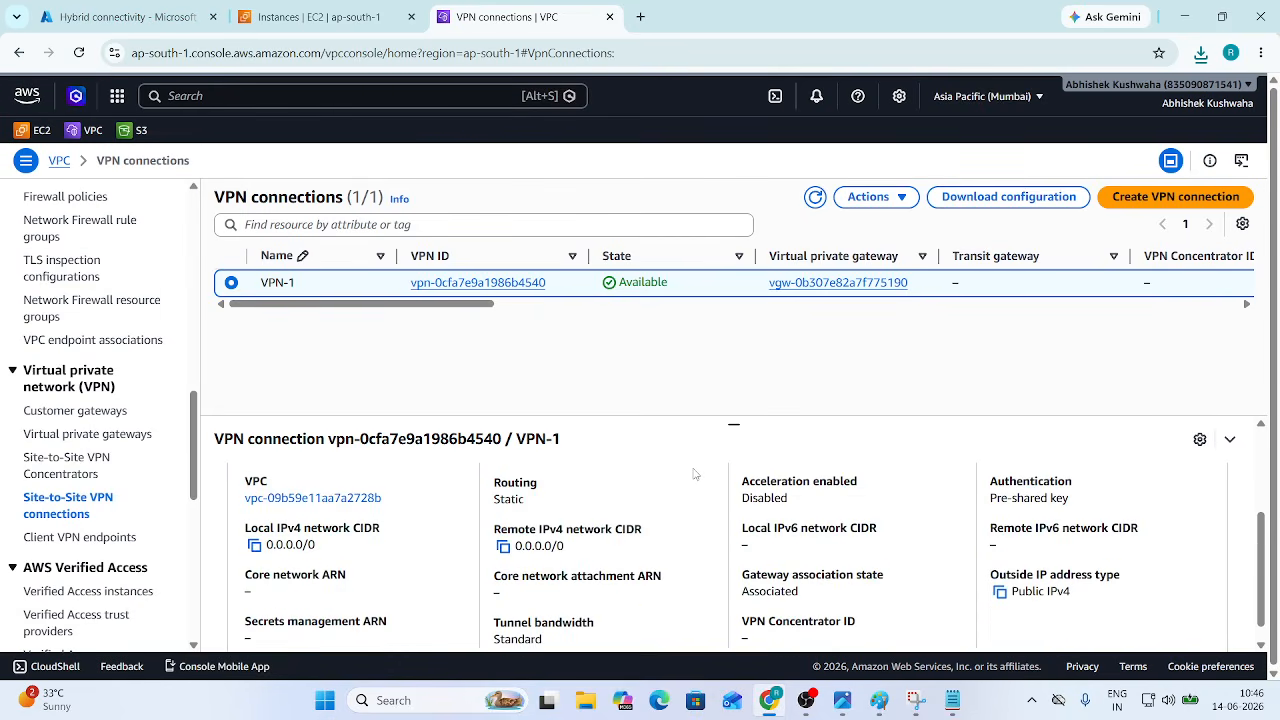
scroll(695, 474, "up", 2)
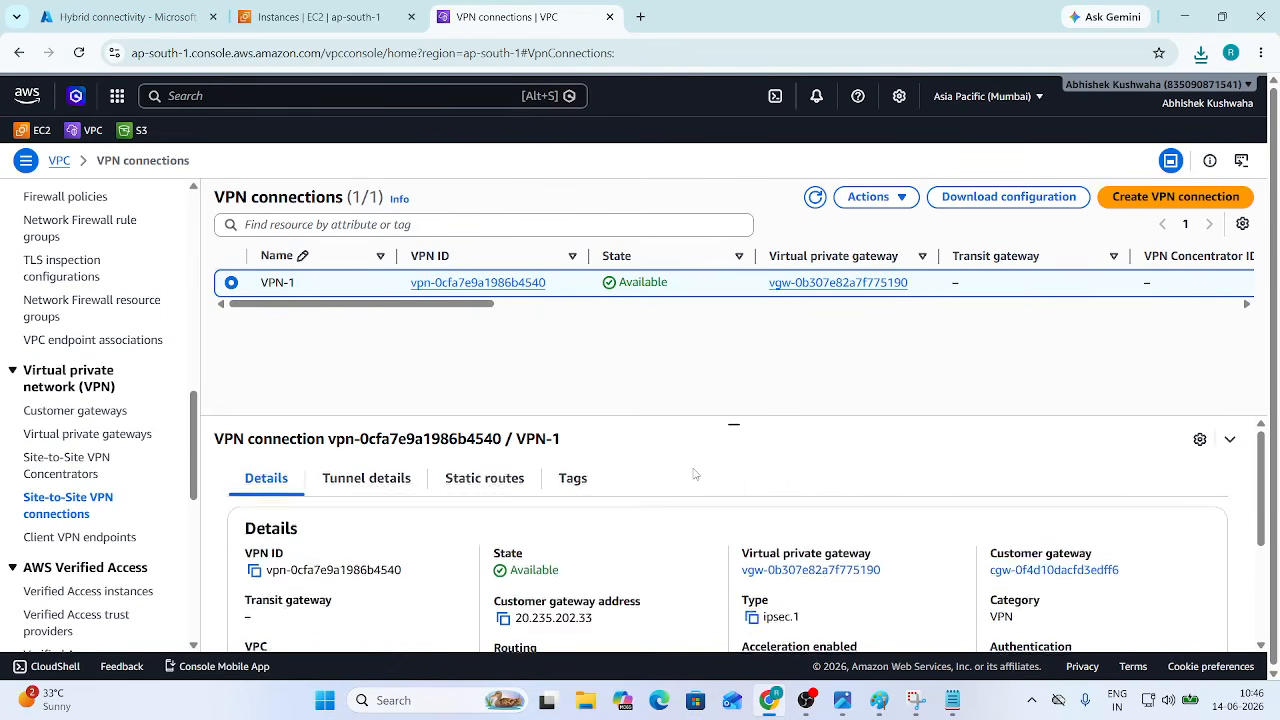
left_click(380, 481)
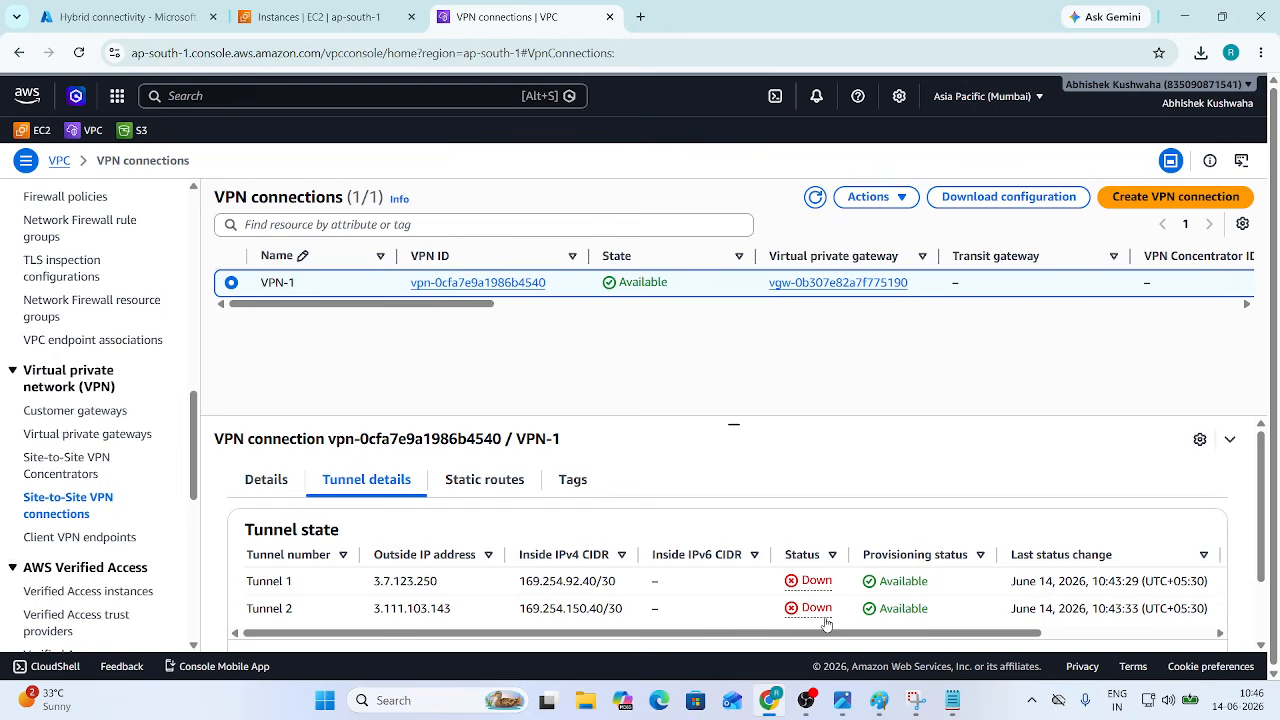
left_click(120, 16)
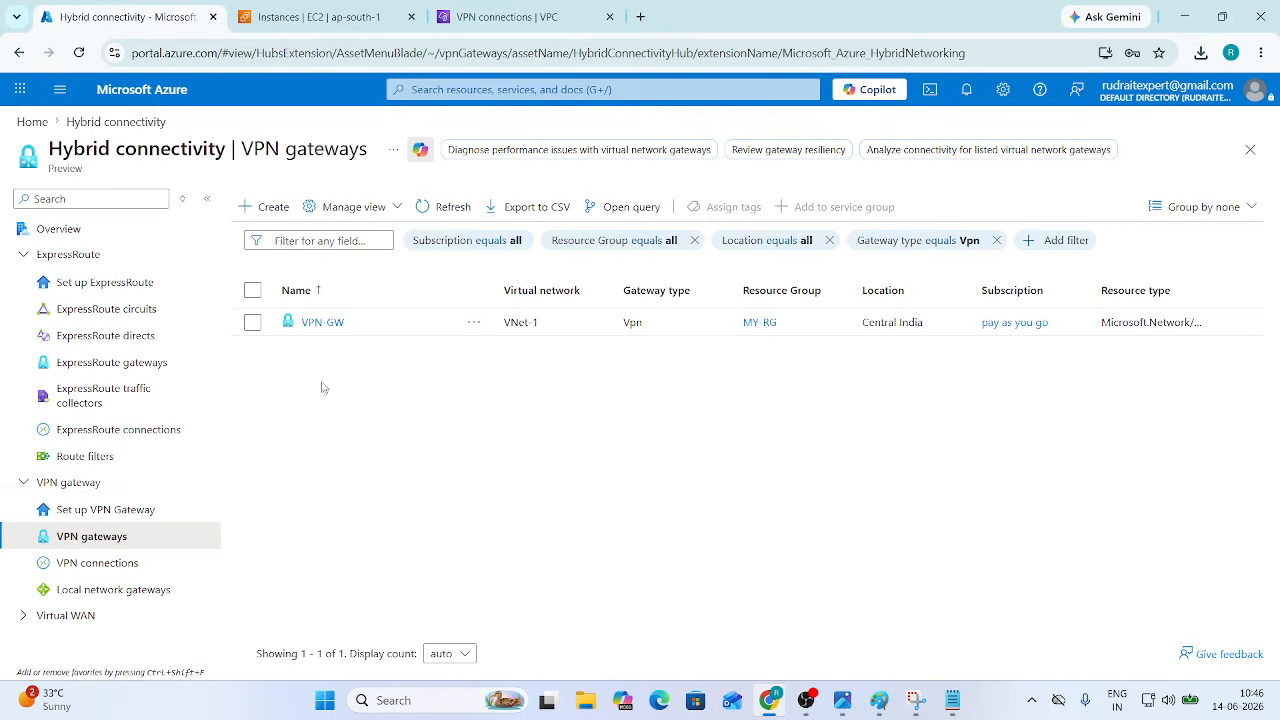
Step: Review the VPN-GW gateway details, then begin creating a local network gateway
left_click(326, 322)
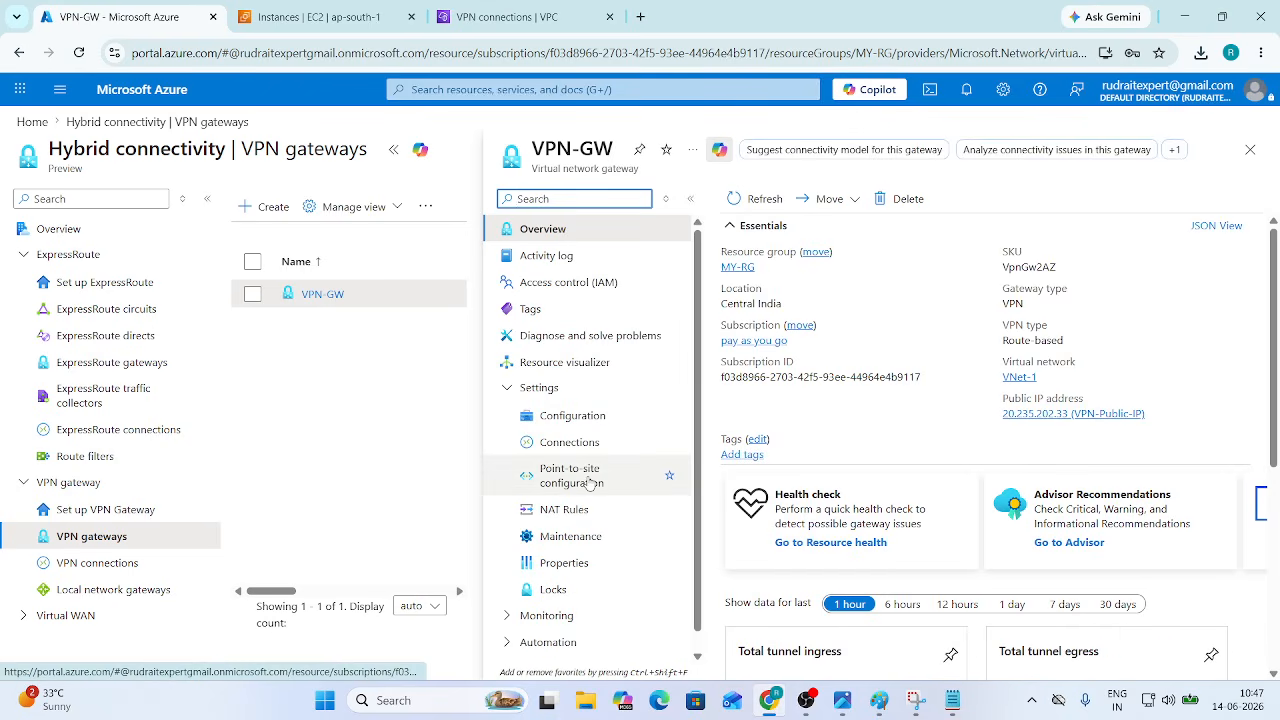
left_click(1250, 149)
left_click(115, 591)
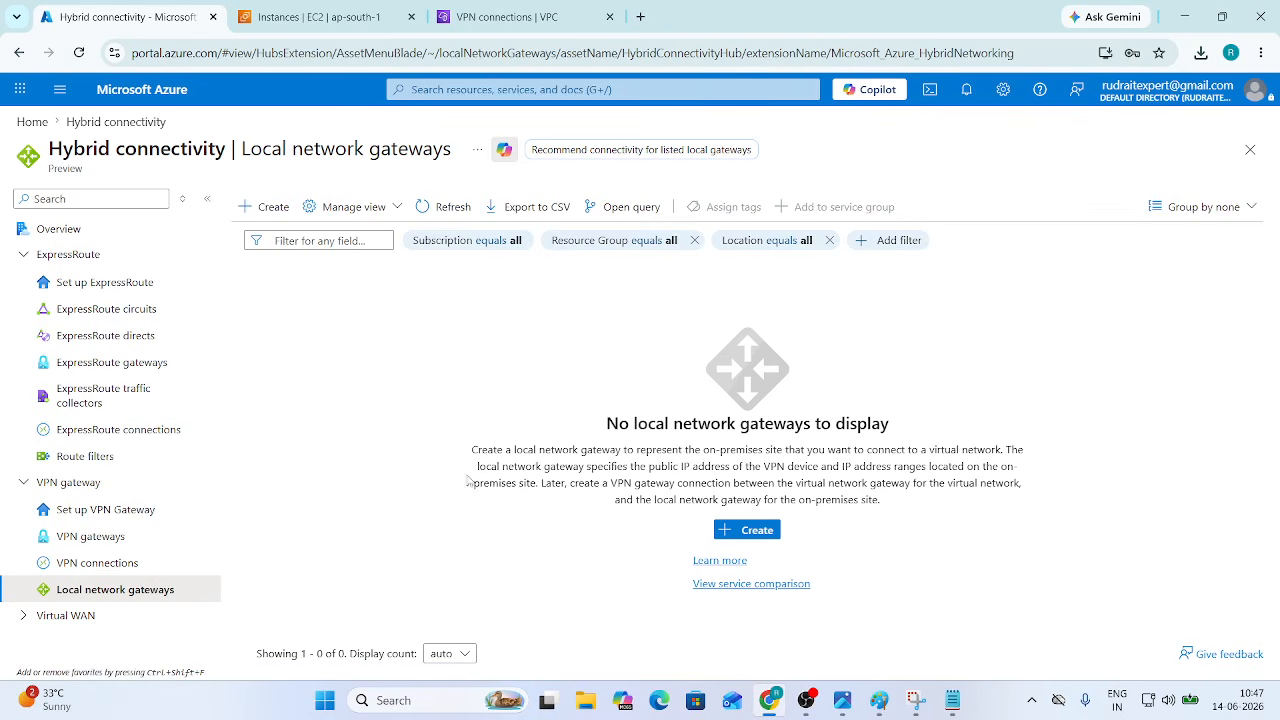
left_click(752, 530)
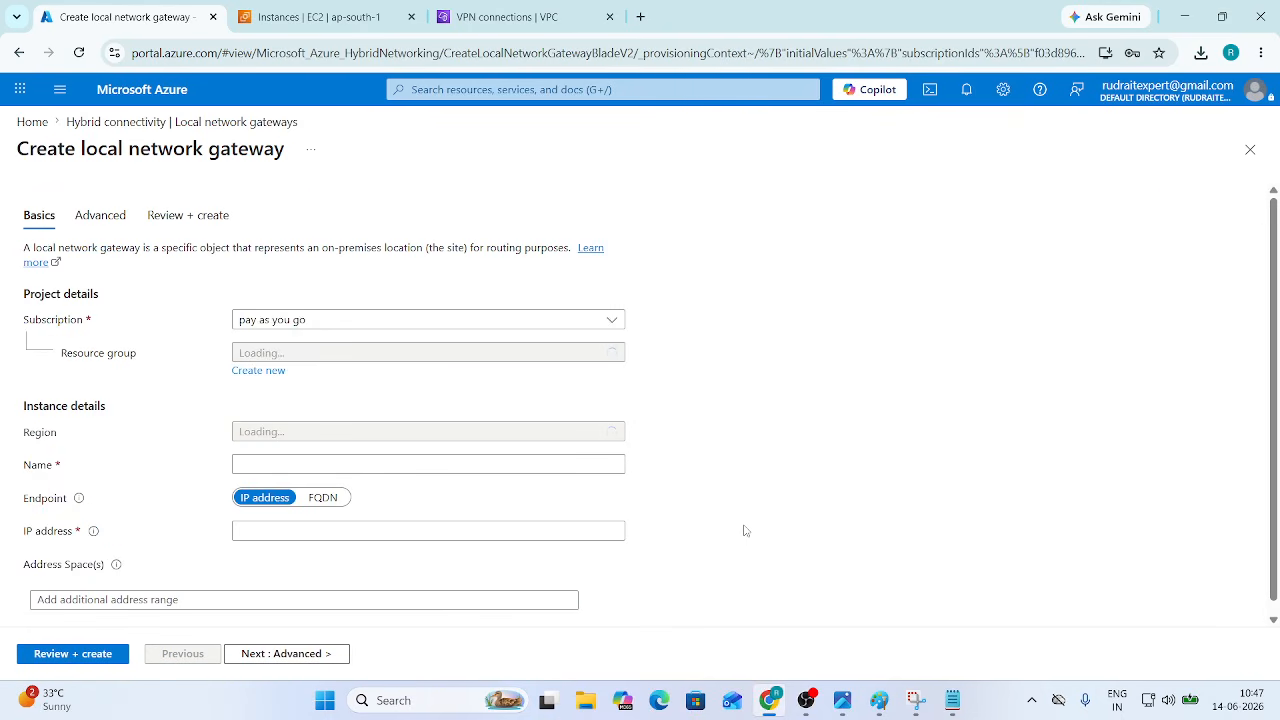
Step: Set resource group MY-RG and name Local-GW, then bring up the VPN configuration in Notepad
left_click(334, 357)
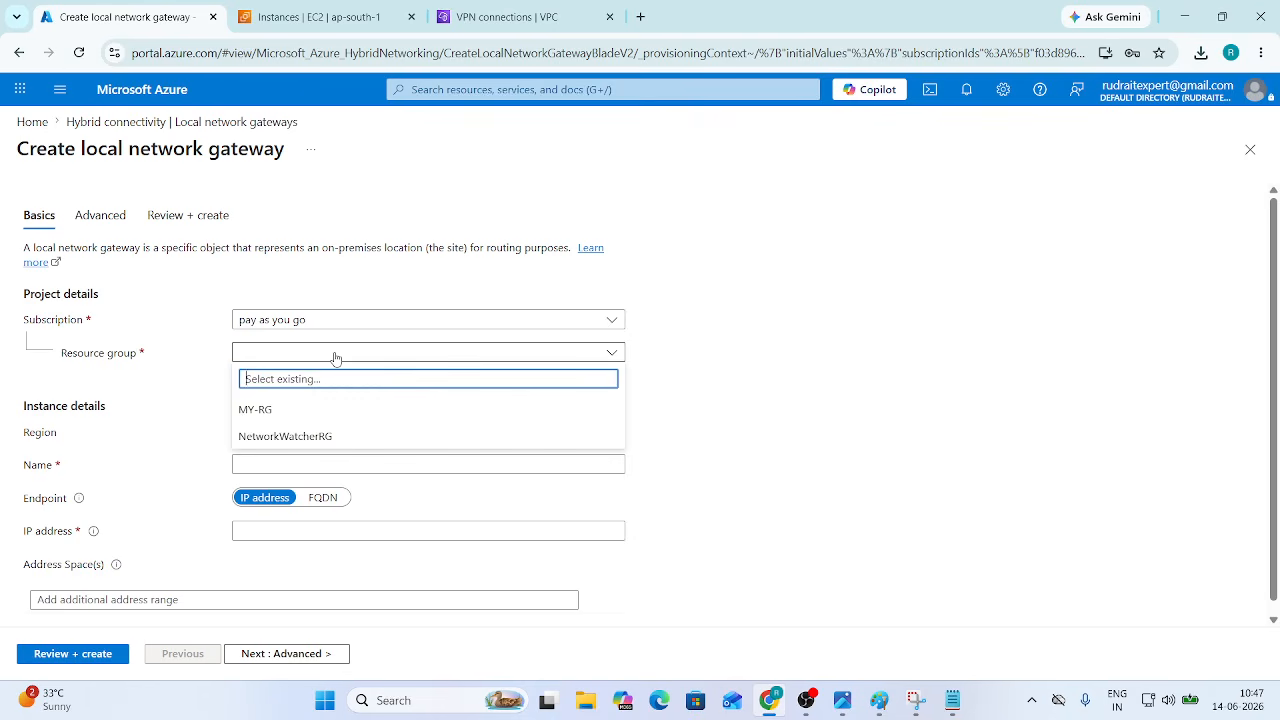
left_click(277, 417)
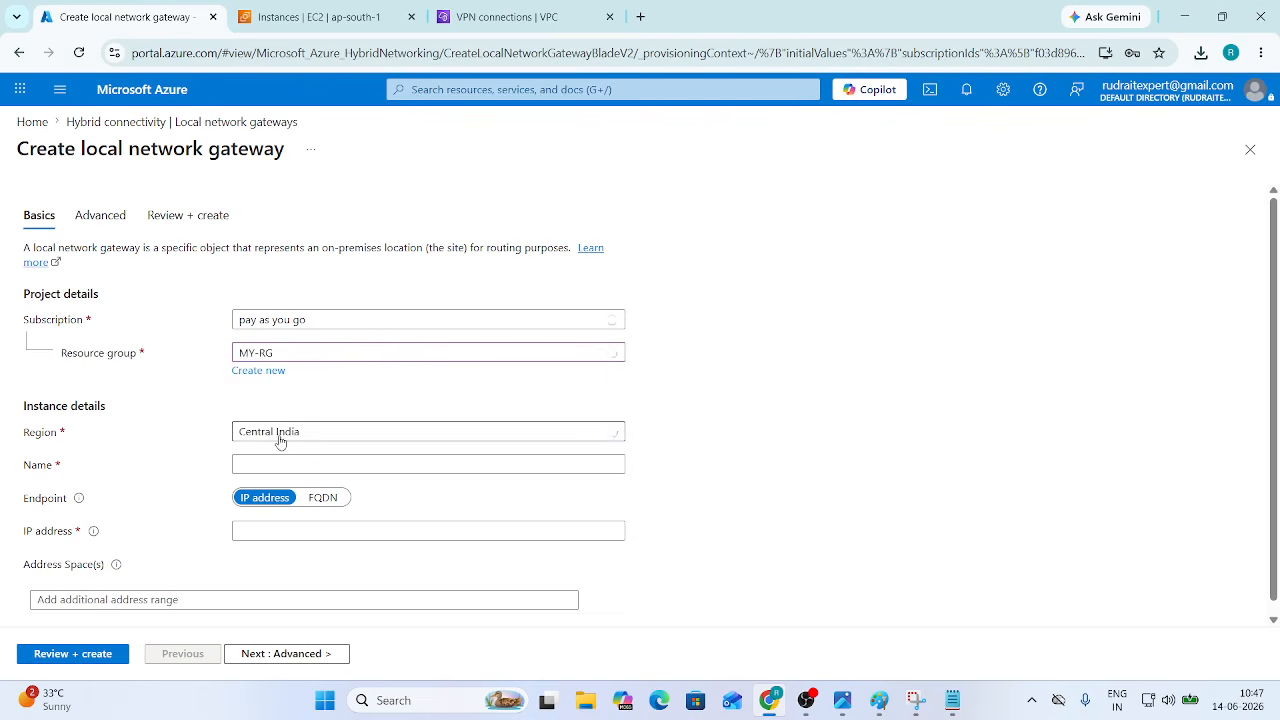
left_click(285, 466)
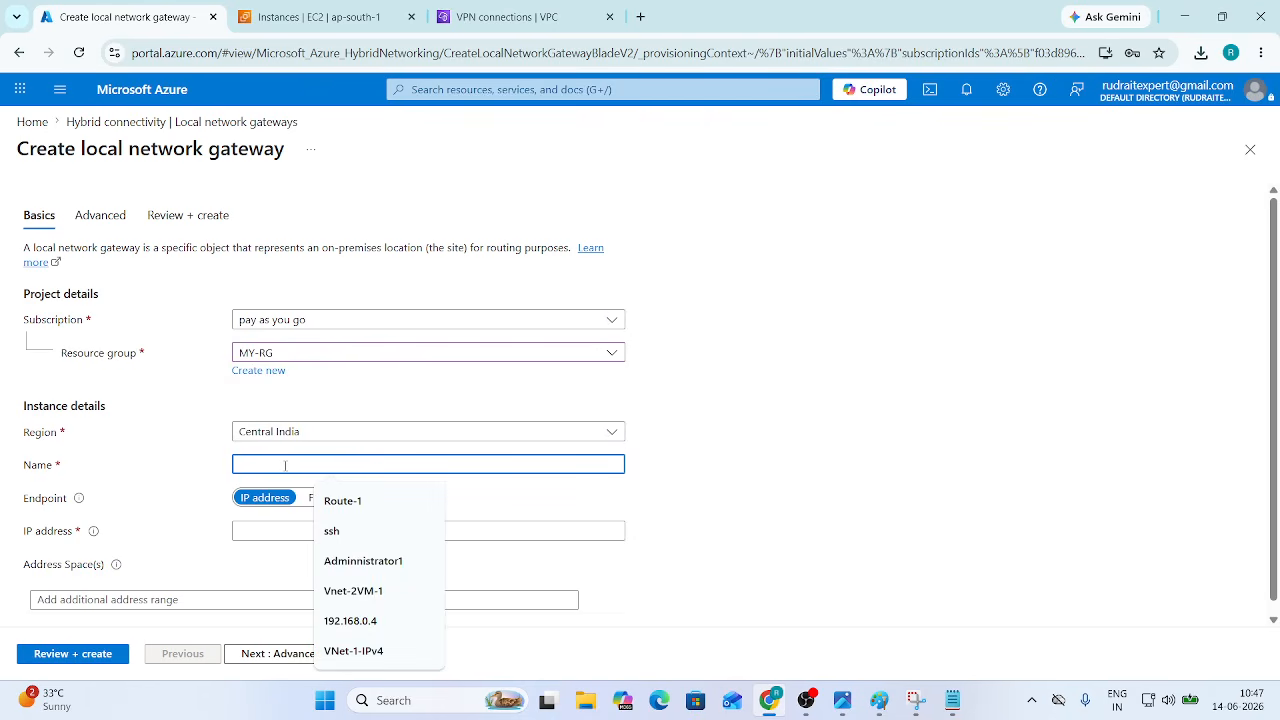
type("Local GW")
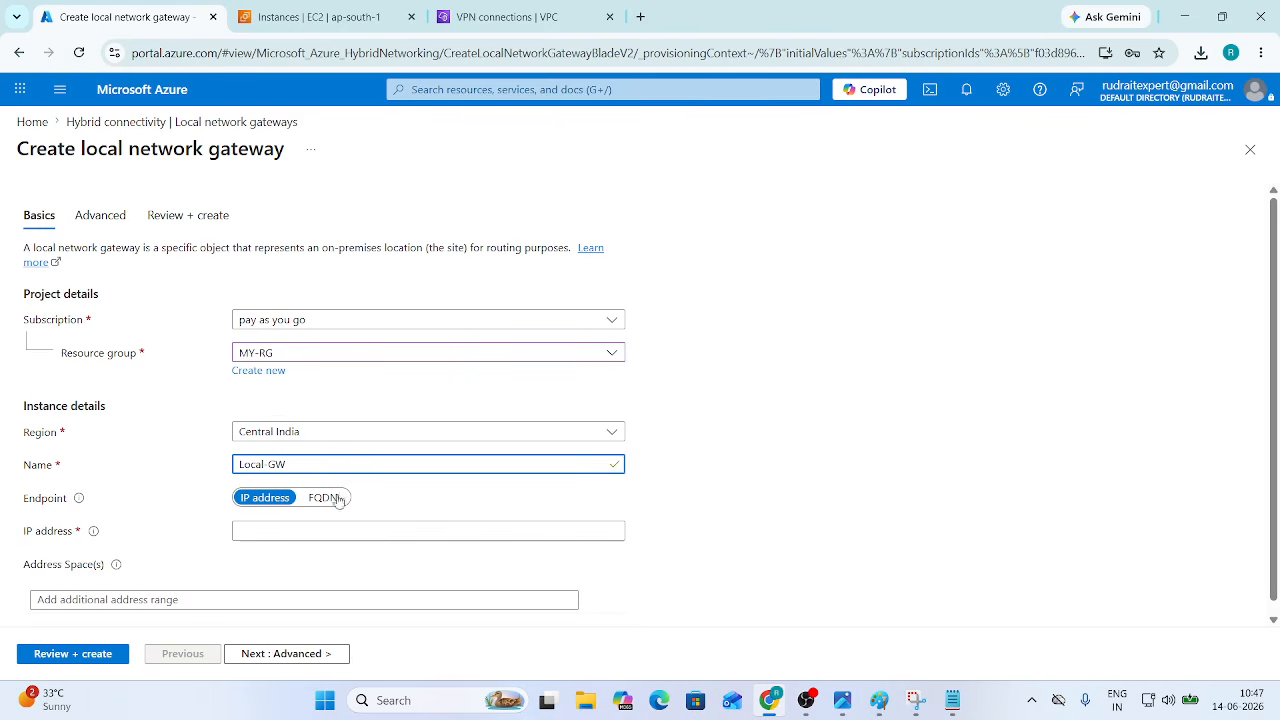
left_click(295, 531)
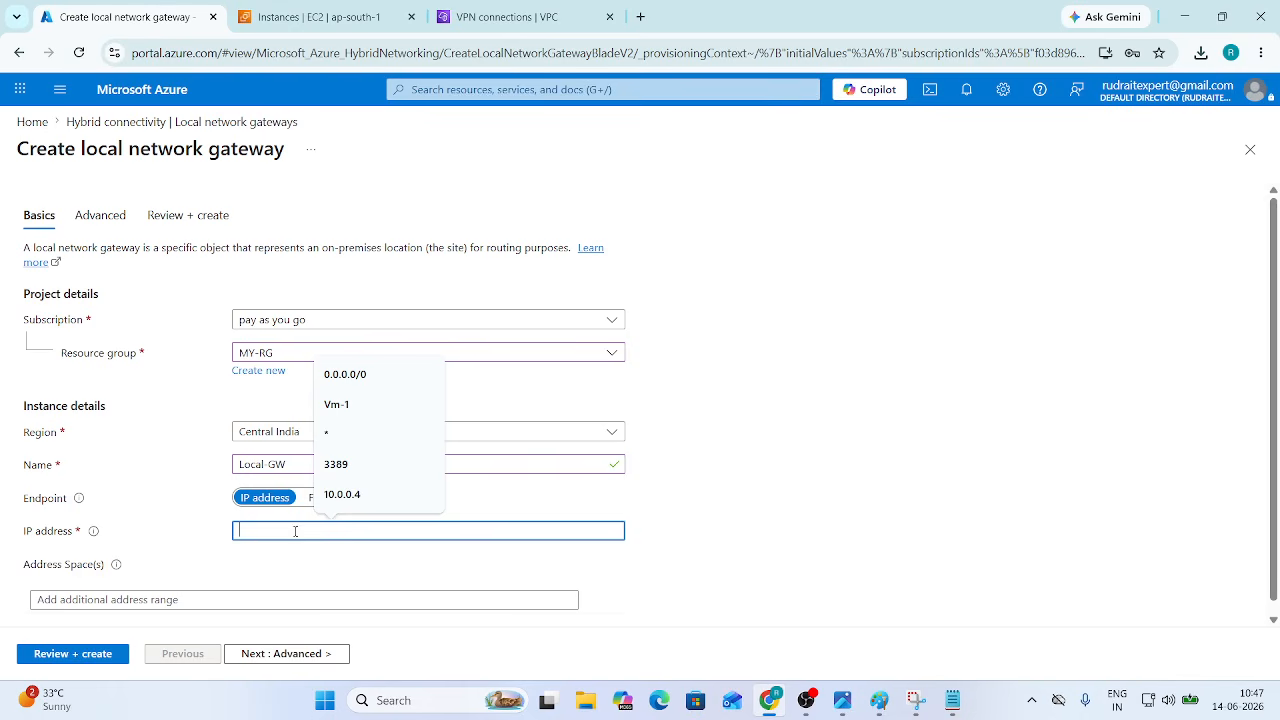
left_click(952, 700)
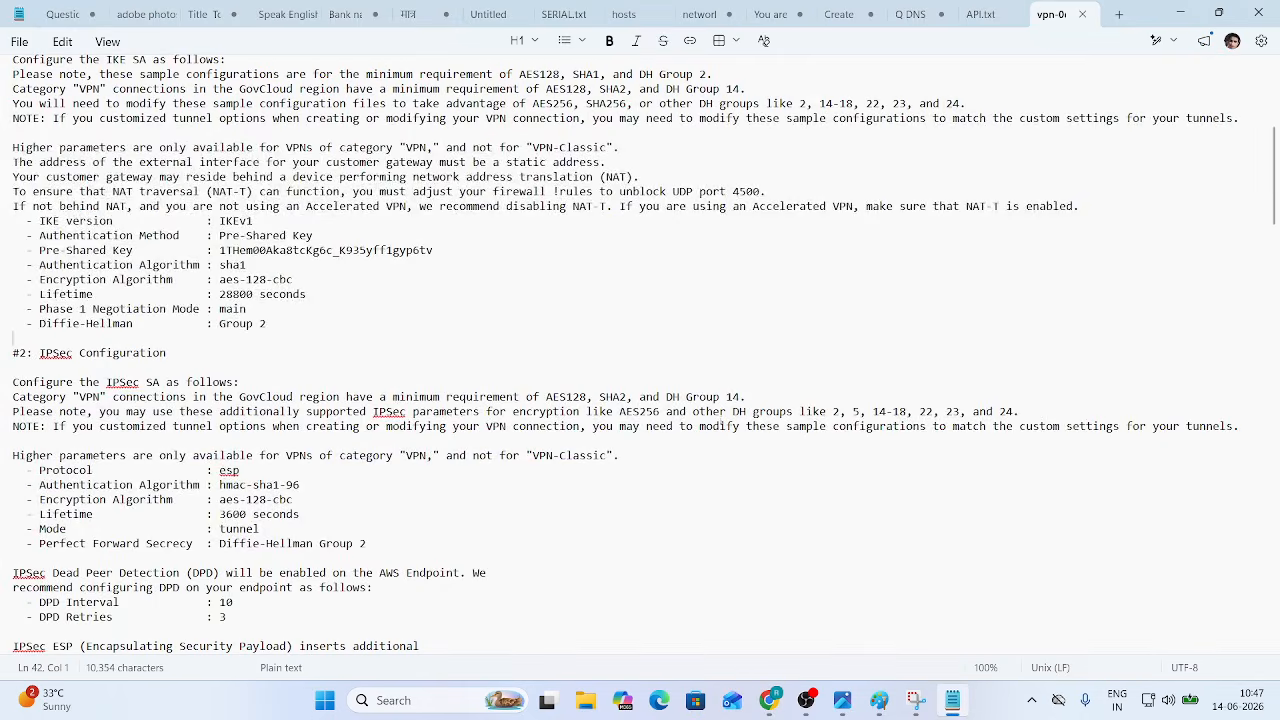
Step: Select and copy the AWS virtual private gateway outside IP 3.7.123.250 in the Notepad configuration
scroll(196, 413, "down", 7)
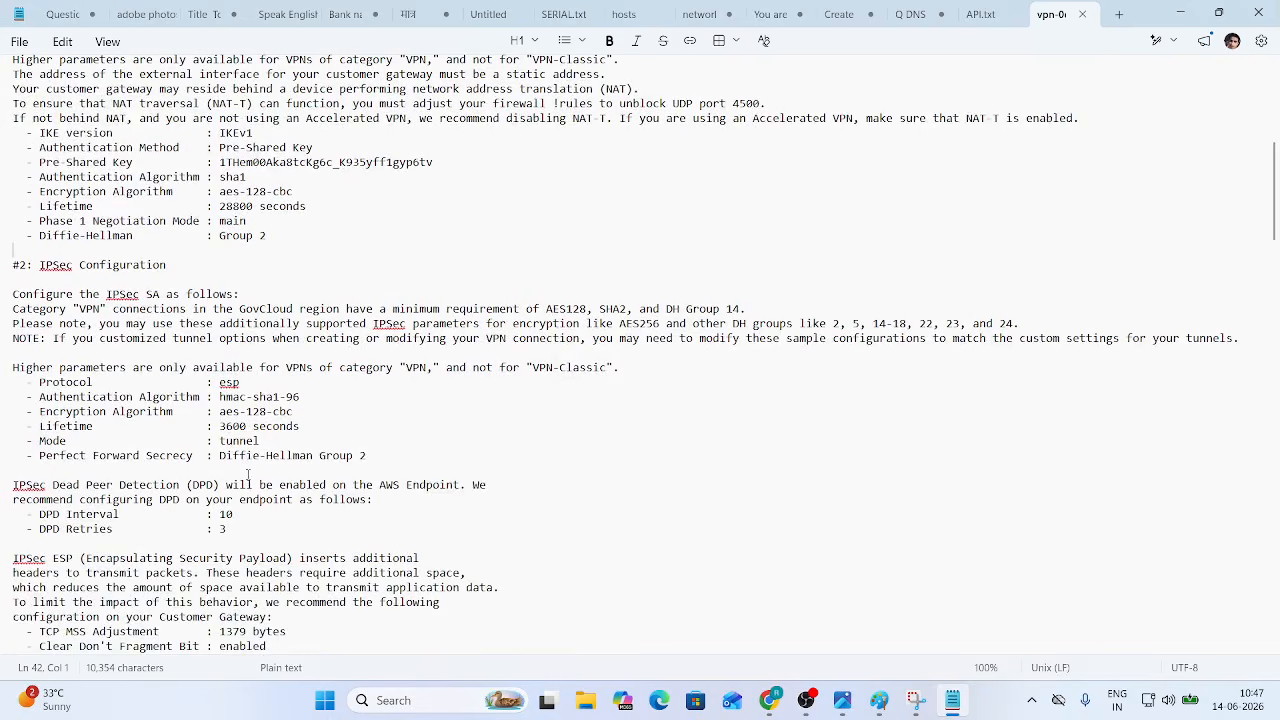
scroll(248, 483, "down", 11)
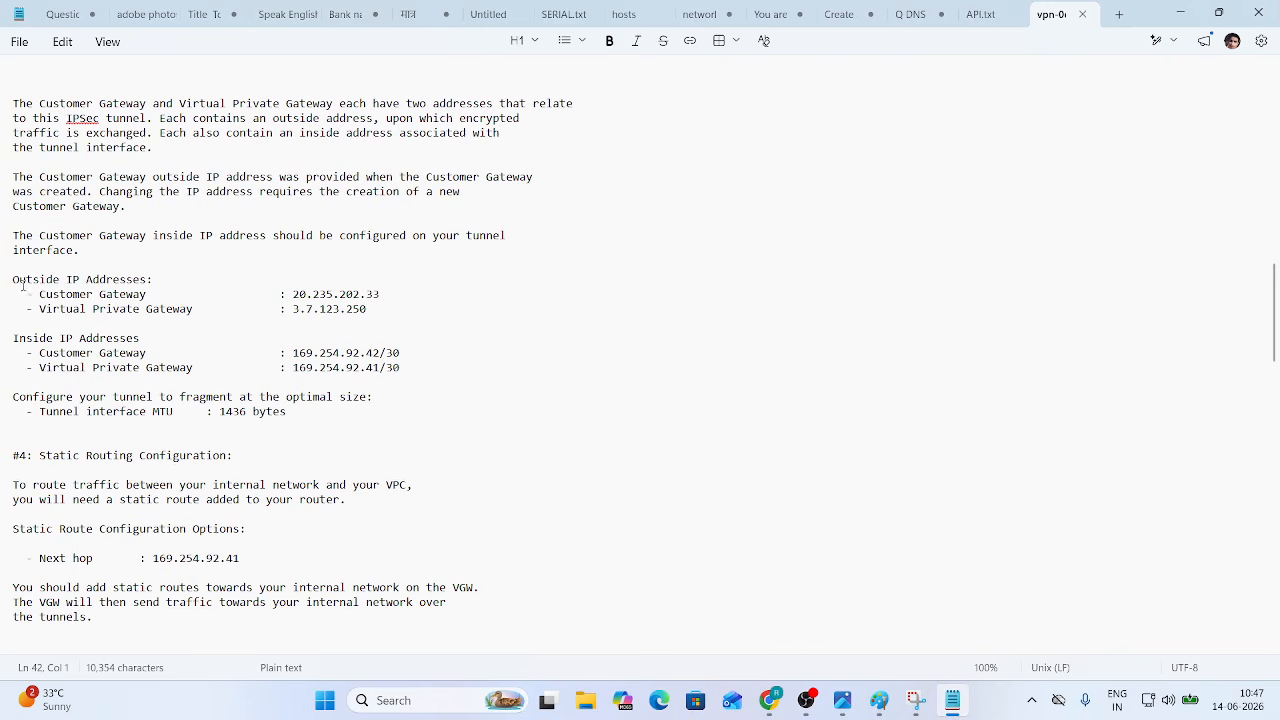
left_click_drag(294, 310, 362, 310)
key("shift+Right")
key("ctrl+c")
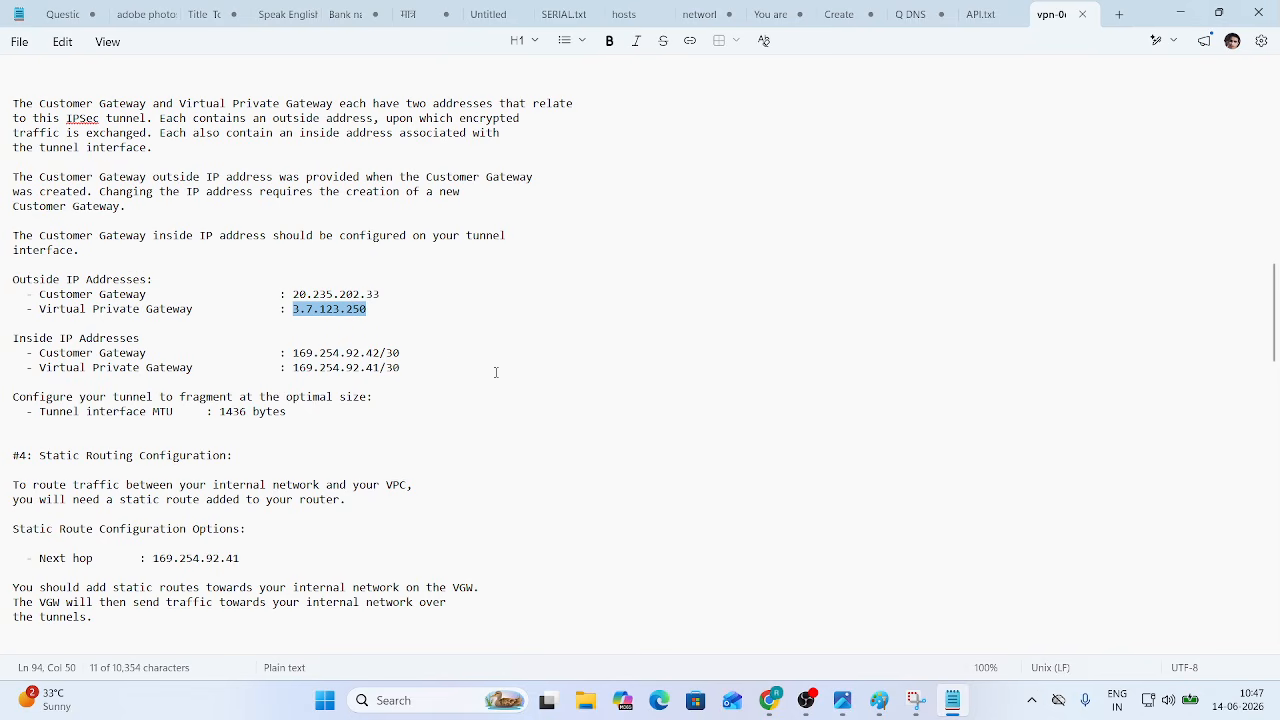
Step: Paste 3.7.123.250 into the local network gateway's IP address field
left_click(769, 700)
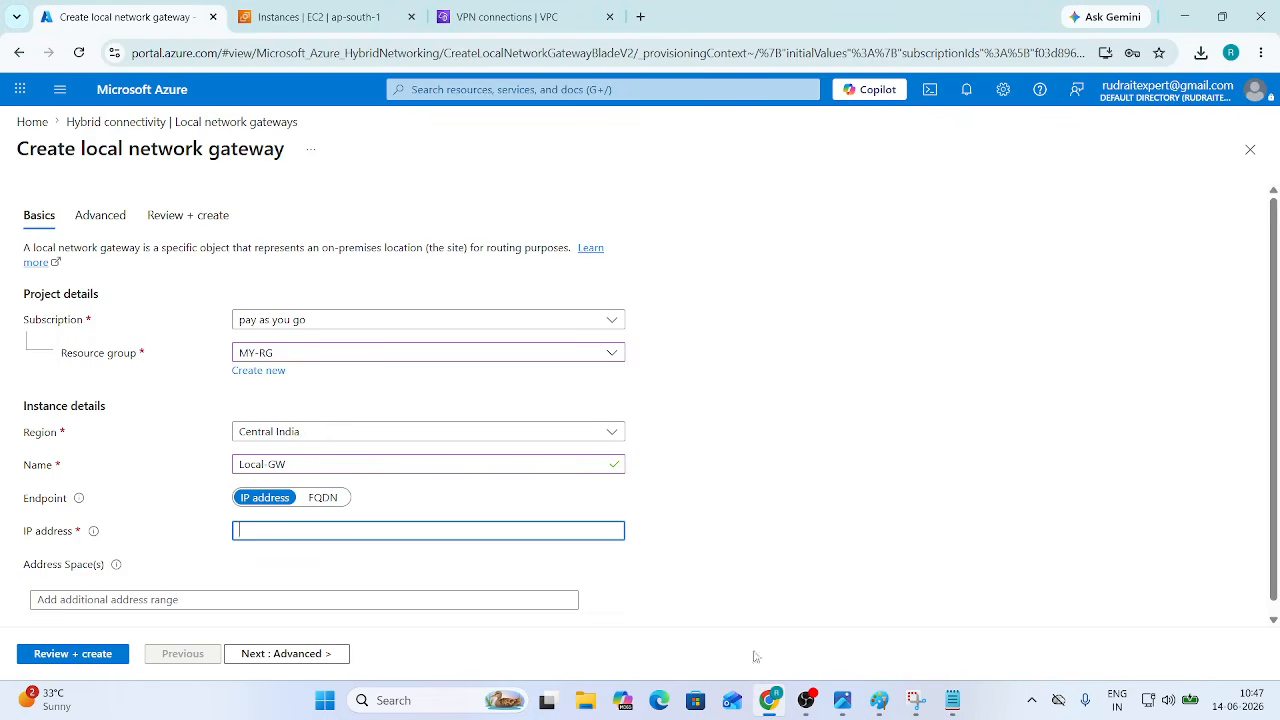
left_click(250, 528)
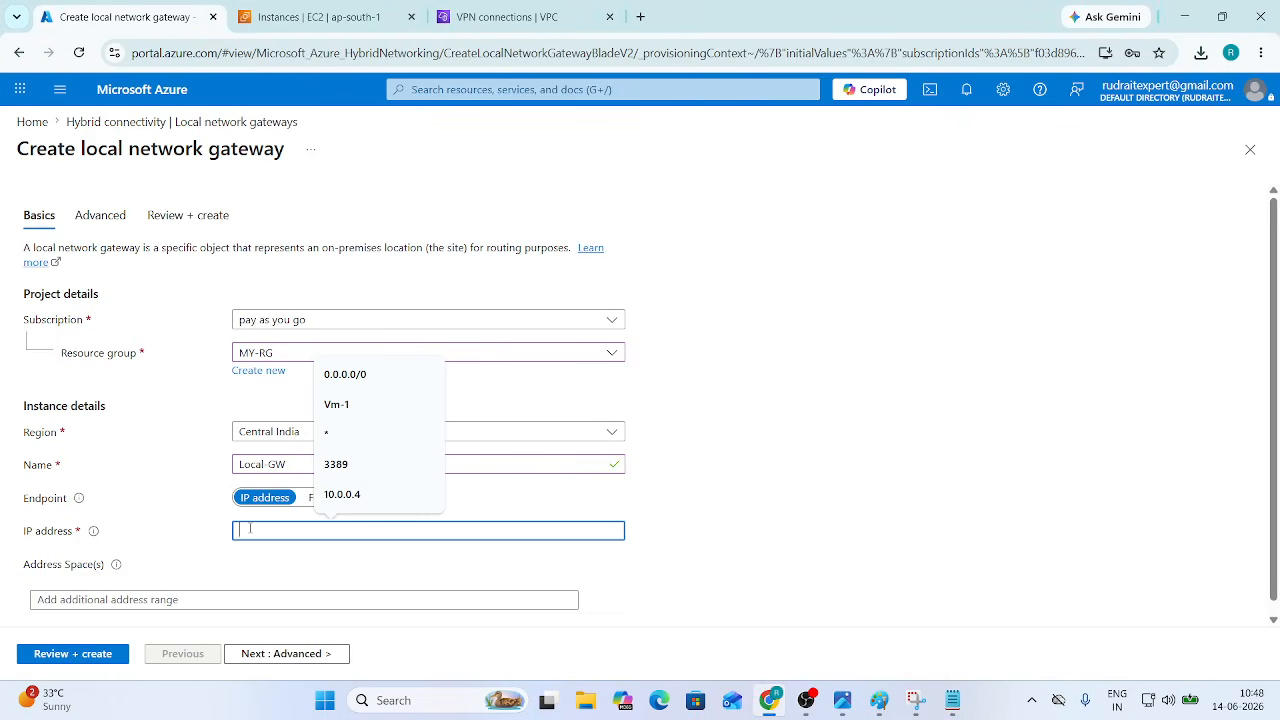
key("ctrl+v")
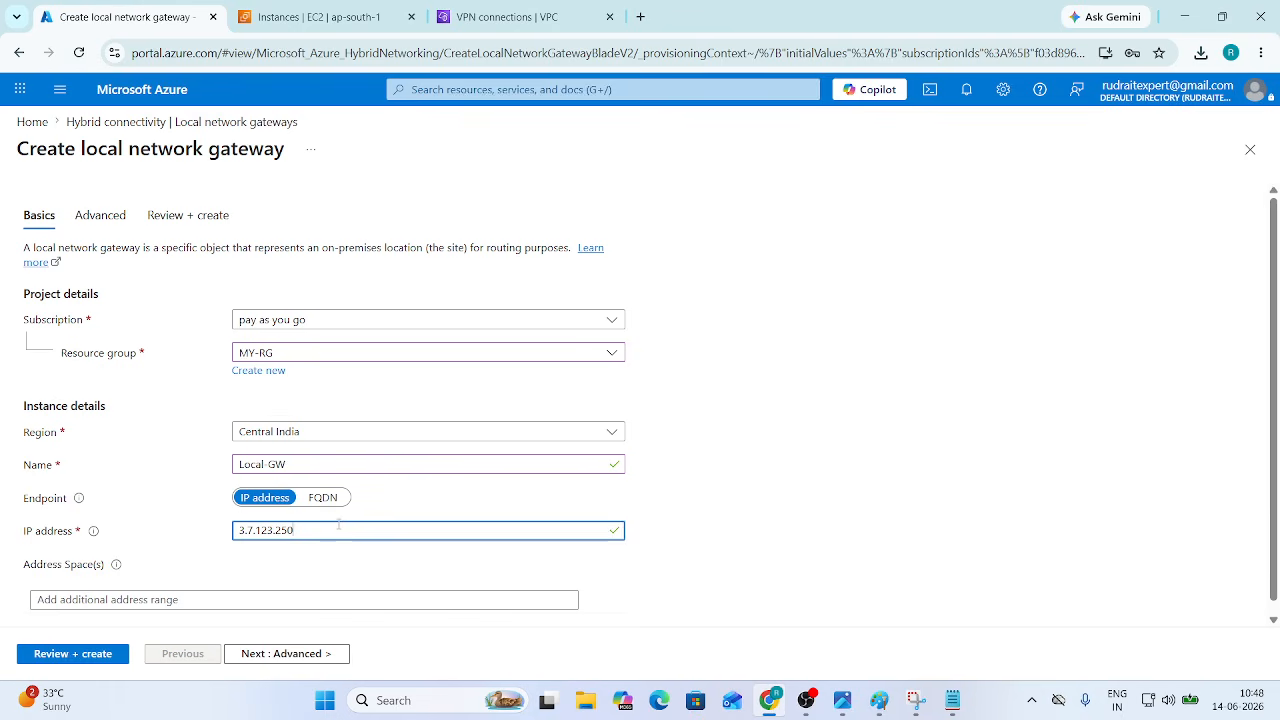
scroll(98, 516, "down", 1)
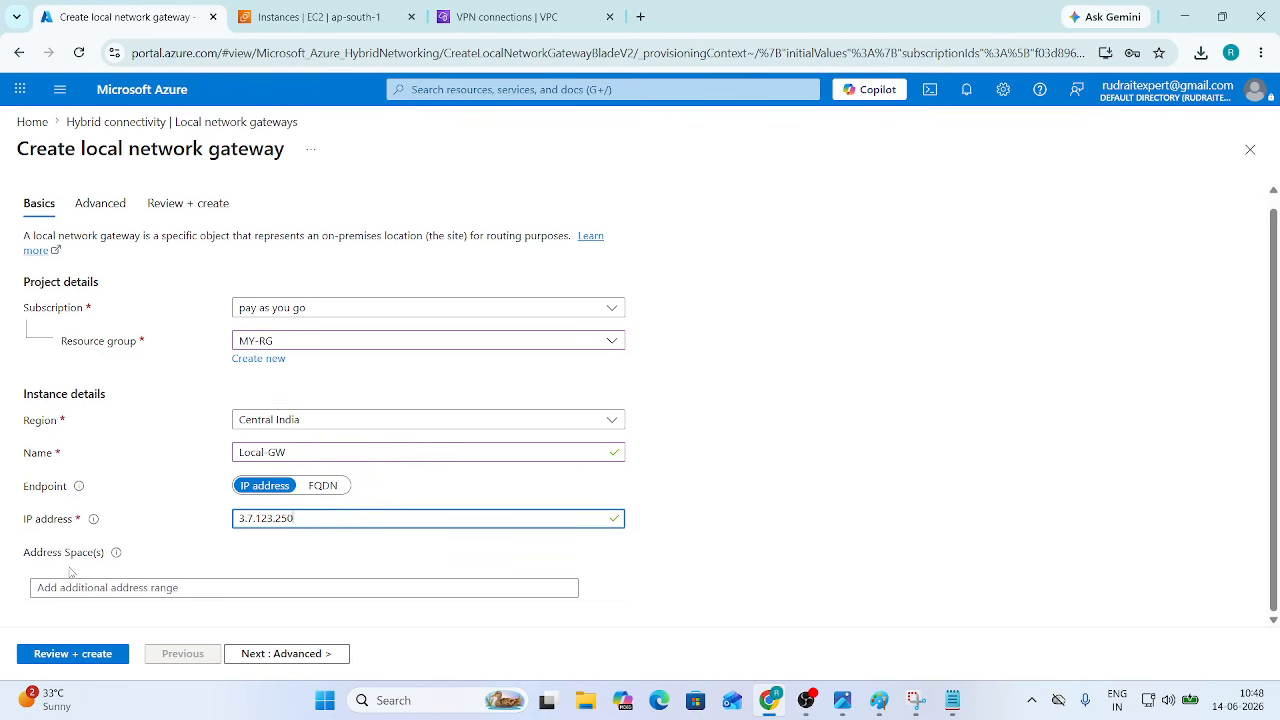
Step: Enter 172.16.0.0/16 as the gateway's address space
left_click(153, 588)
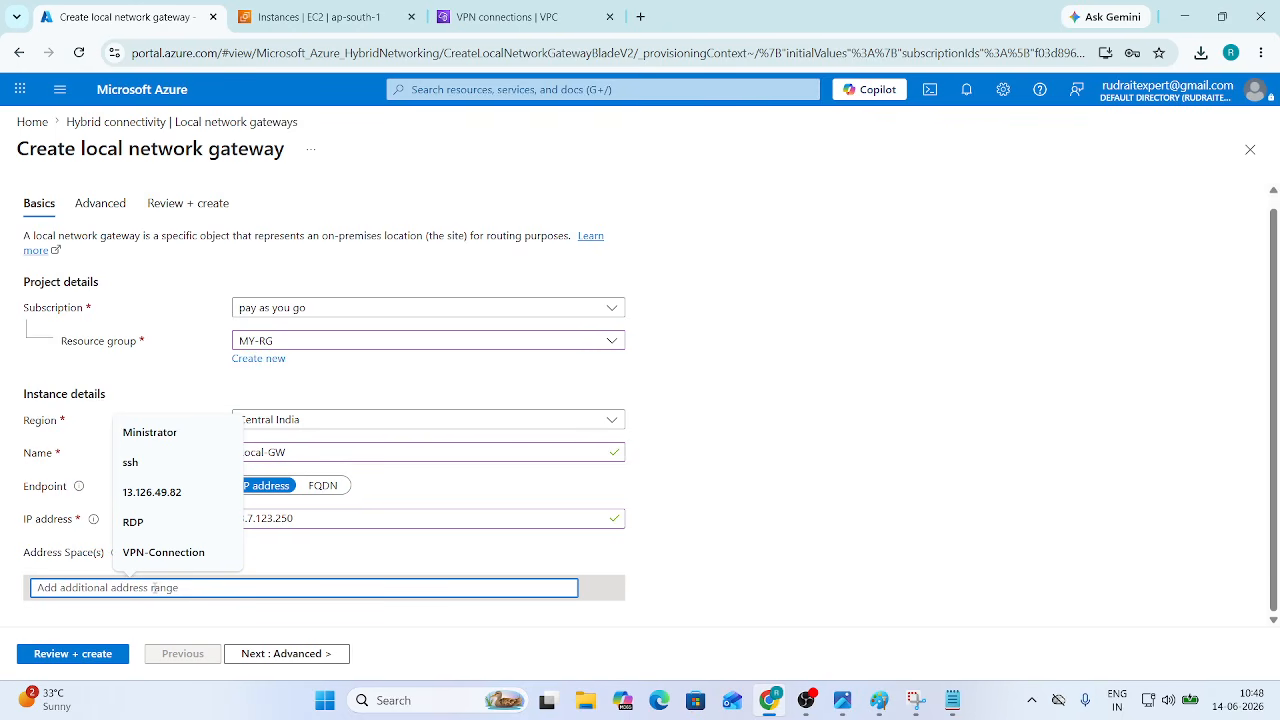
type("172.")
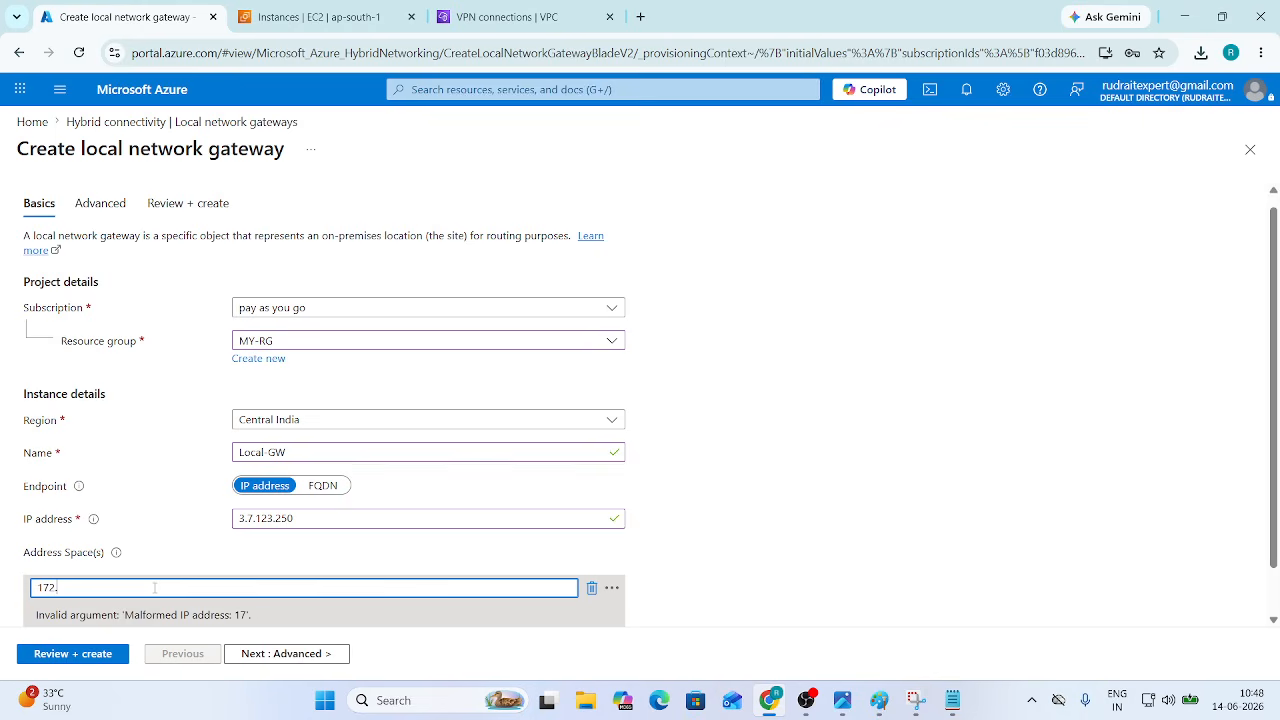
type("16.")
type("0.0/16")
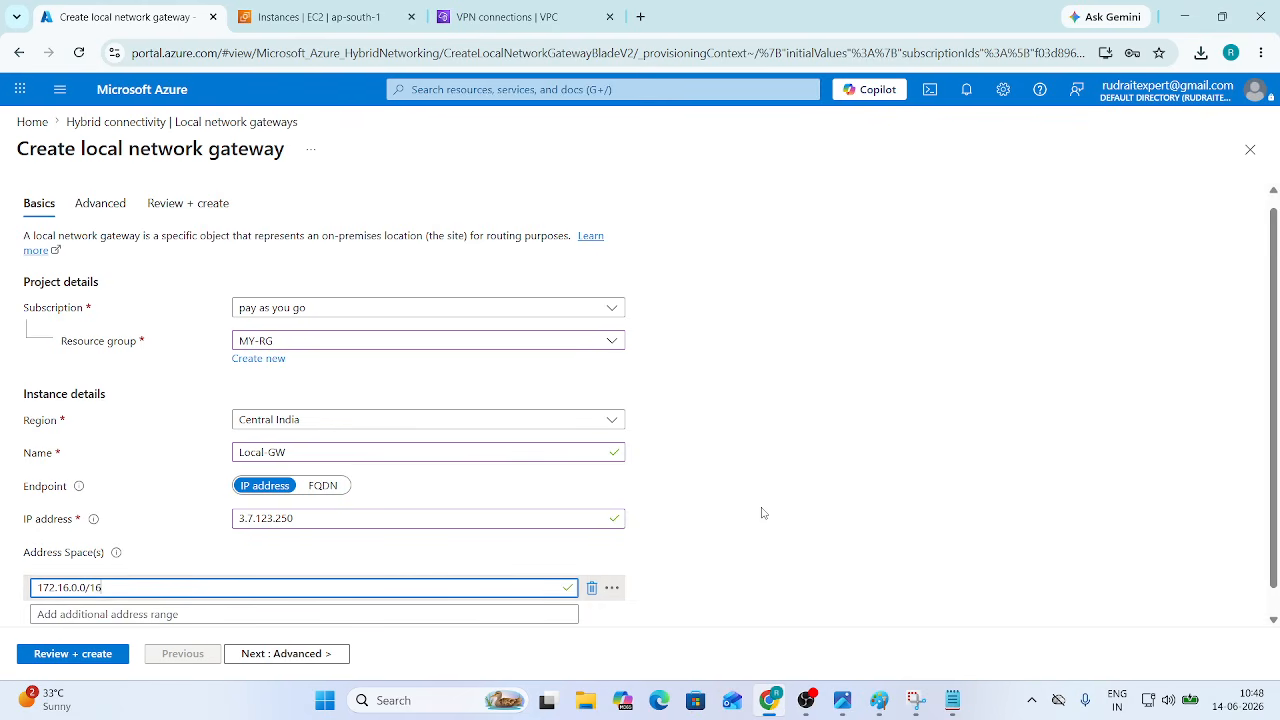
scroll(761, 510, "down", 1)
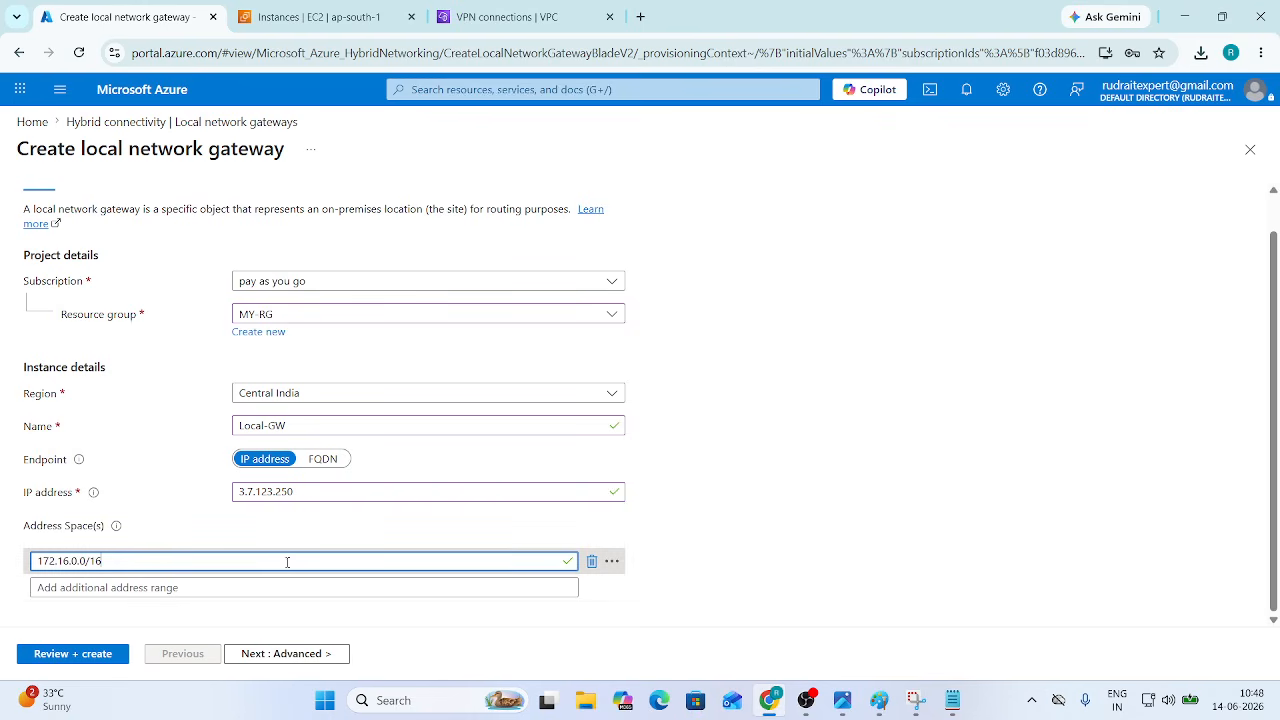
left_click(206, 590)
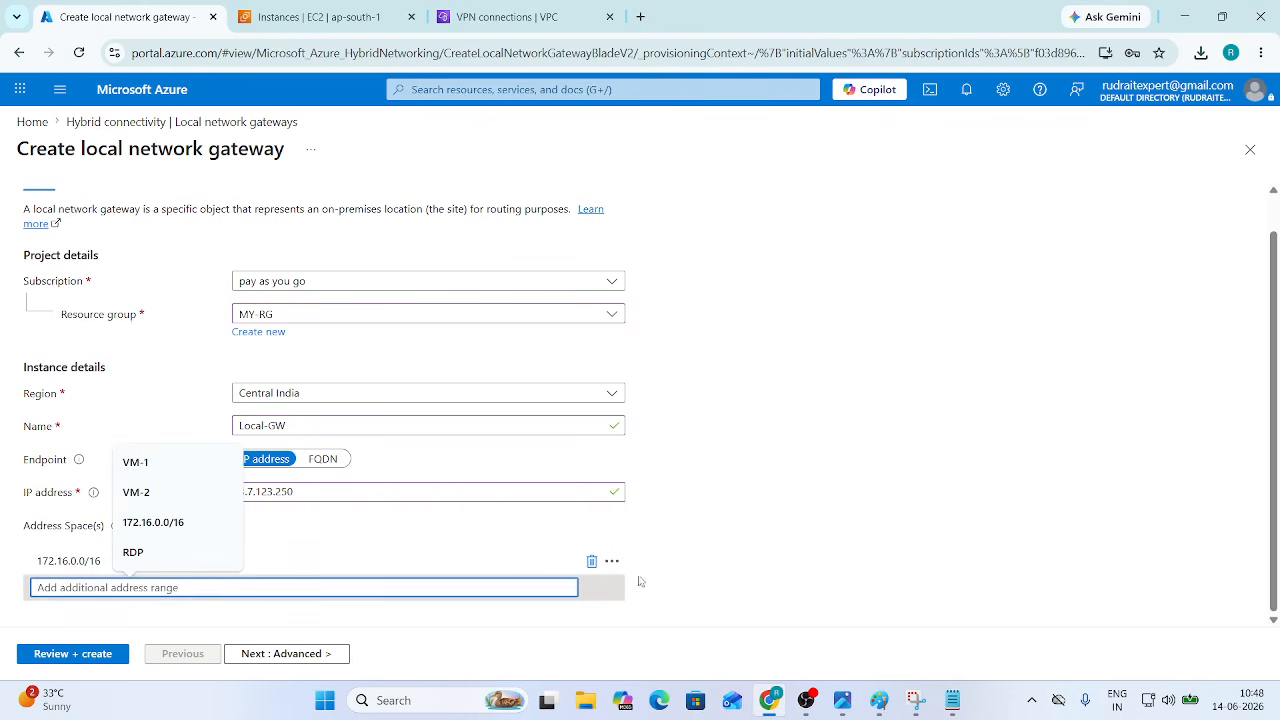
left_click(715, 529)
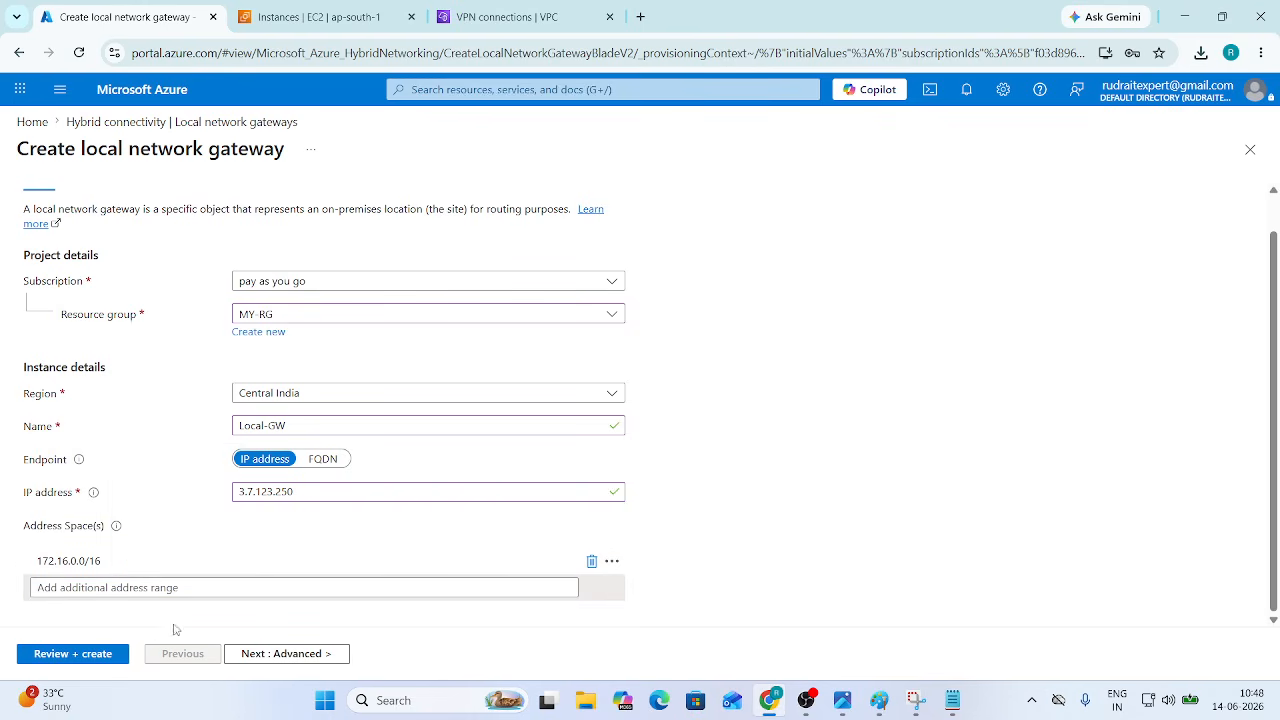
Step: Review and create the Local-GW local network gateway
left_click(85, 660)
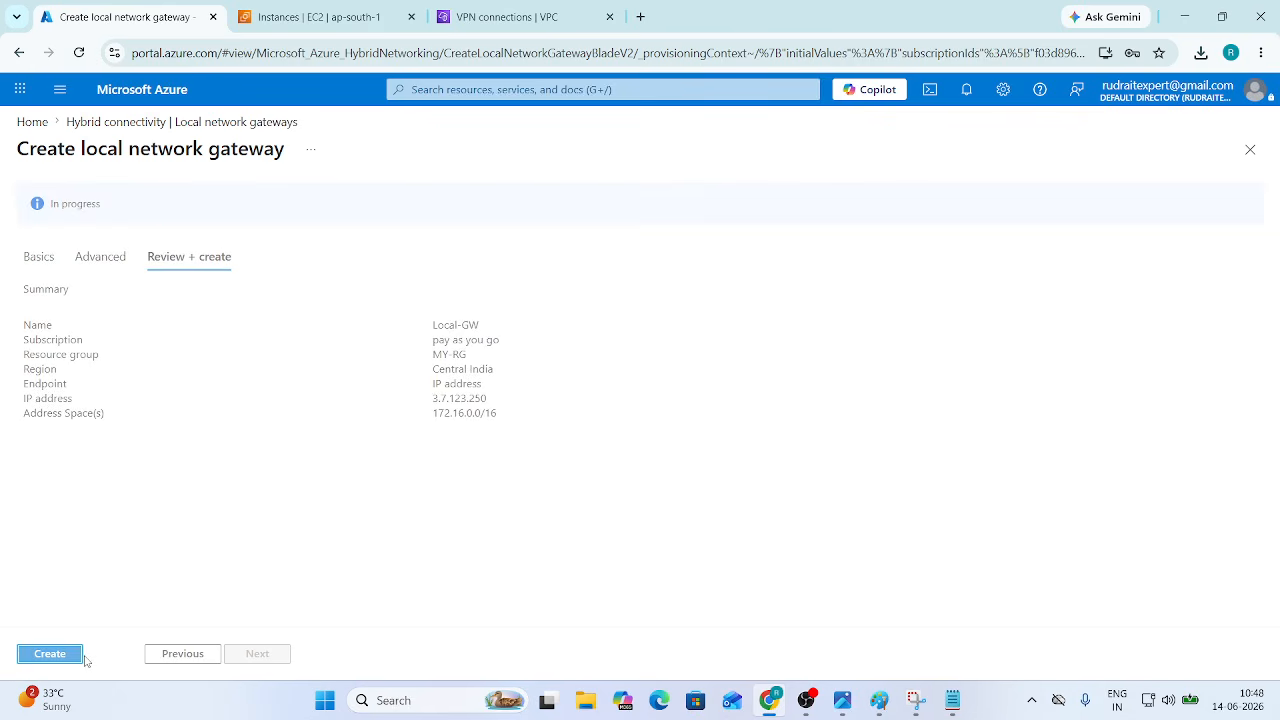
left_click(72, 657)
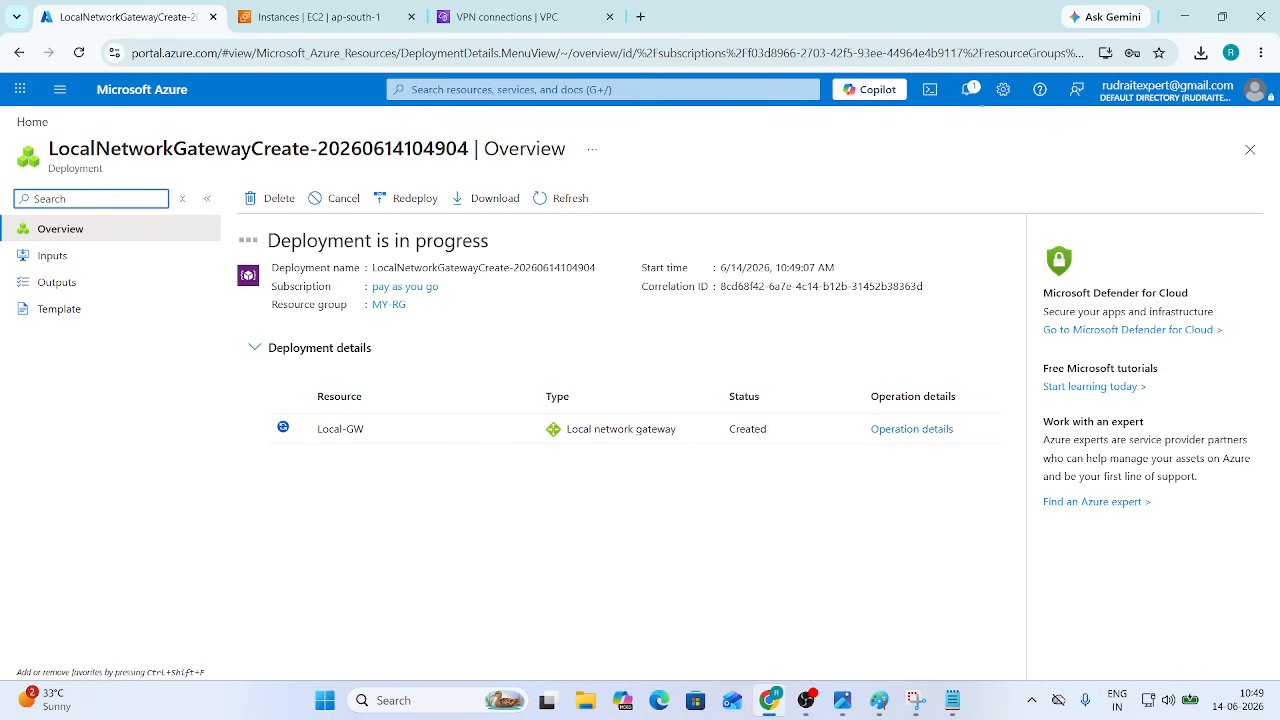
key("alt+Tab")
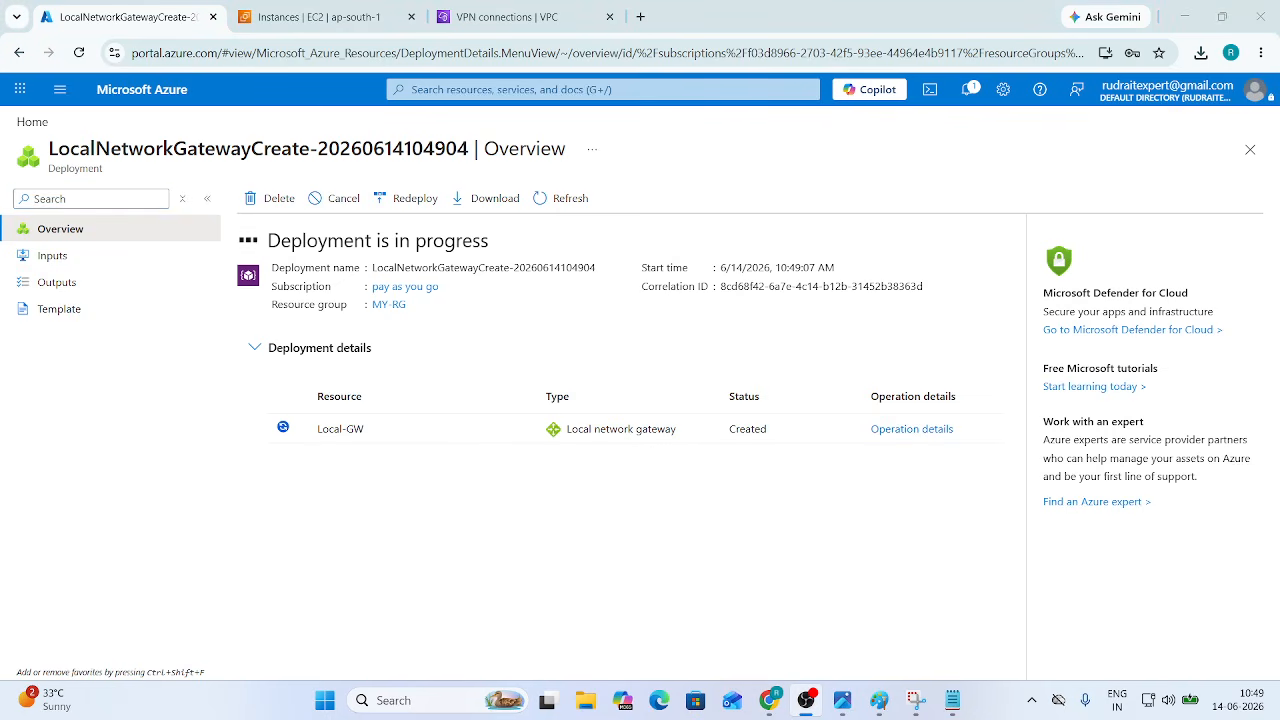
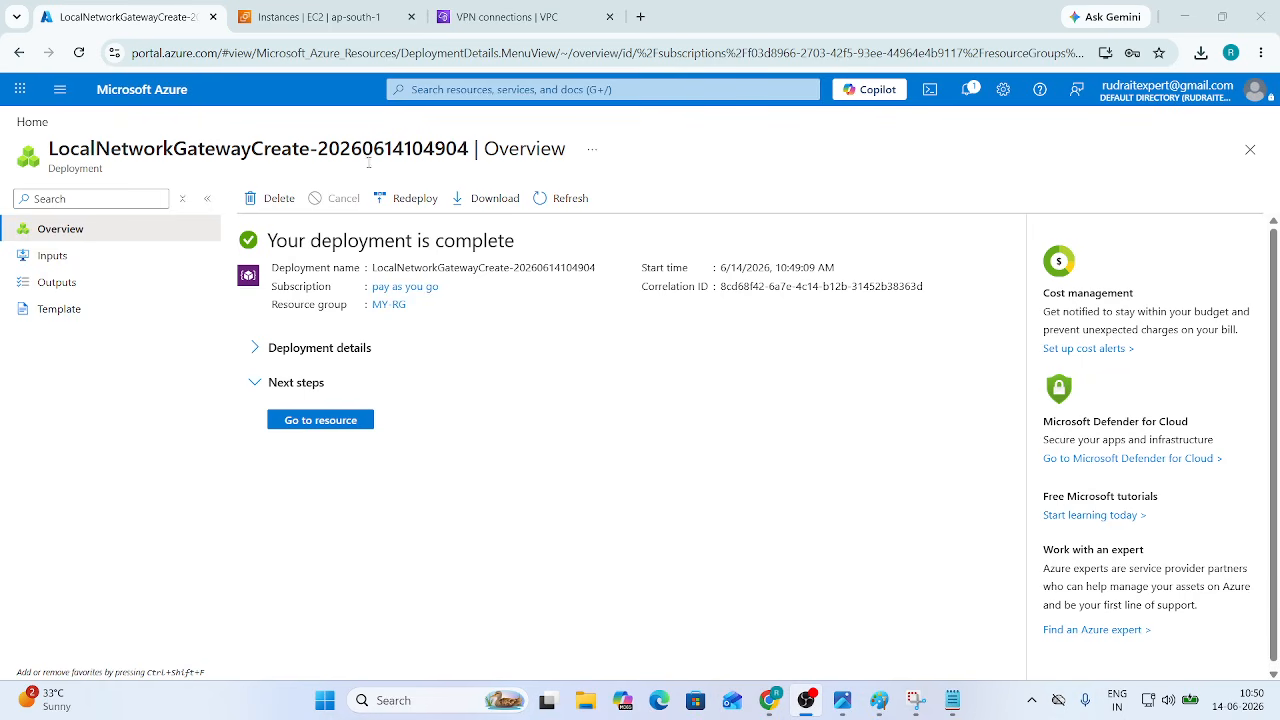
Step: Open the Connections page of the VPN-GW virtual network gateway
left_click(1248, 150)
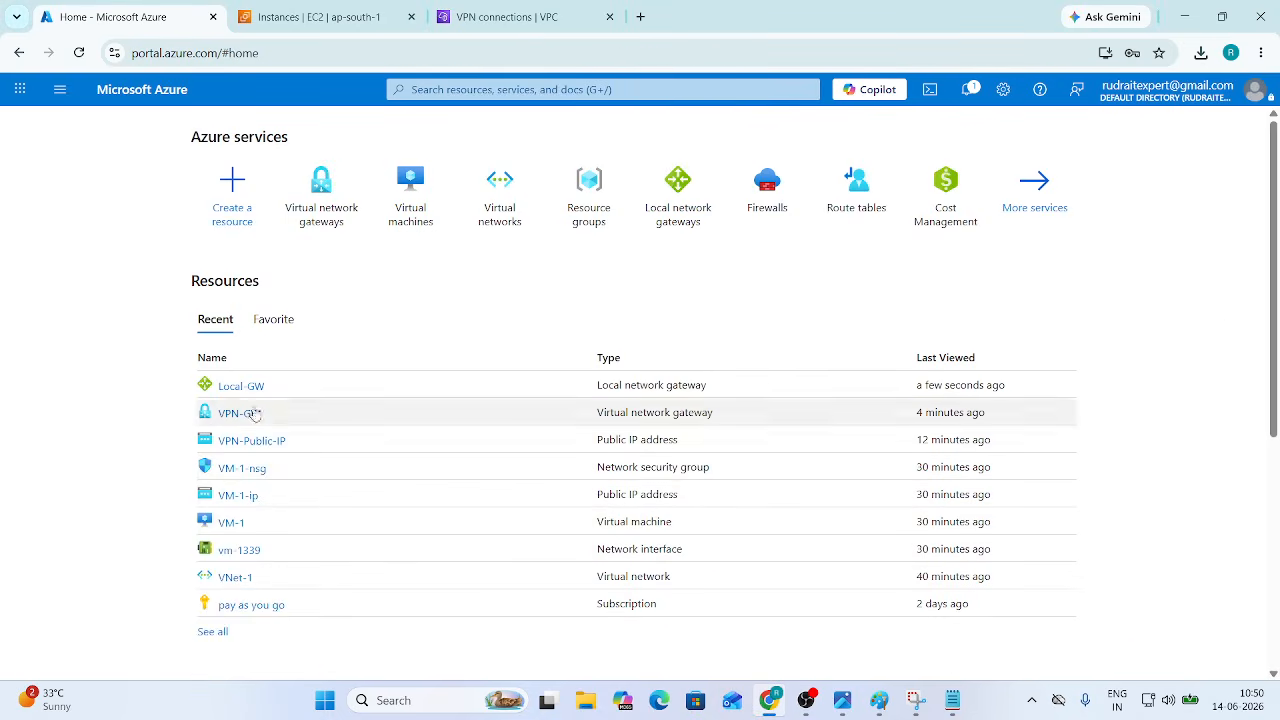
left_click(324, 212)
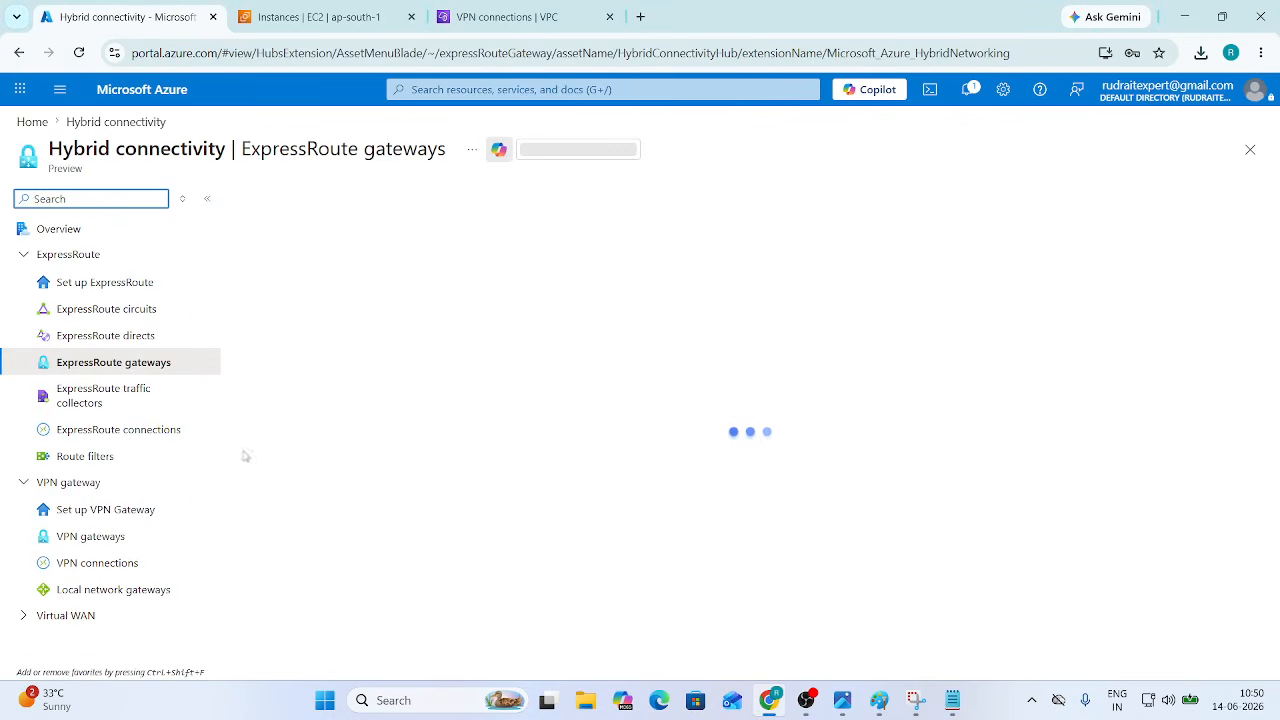
left_click(98, 540)
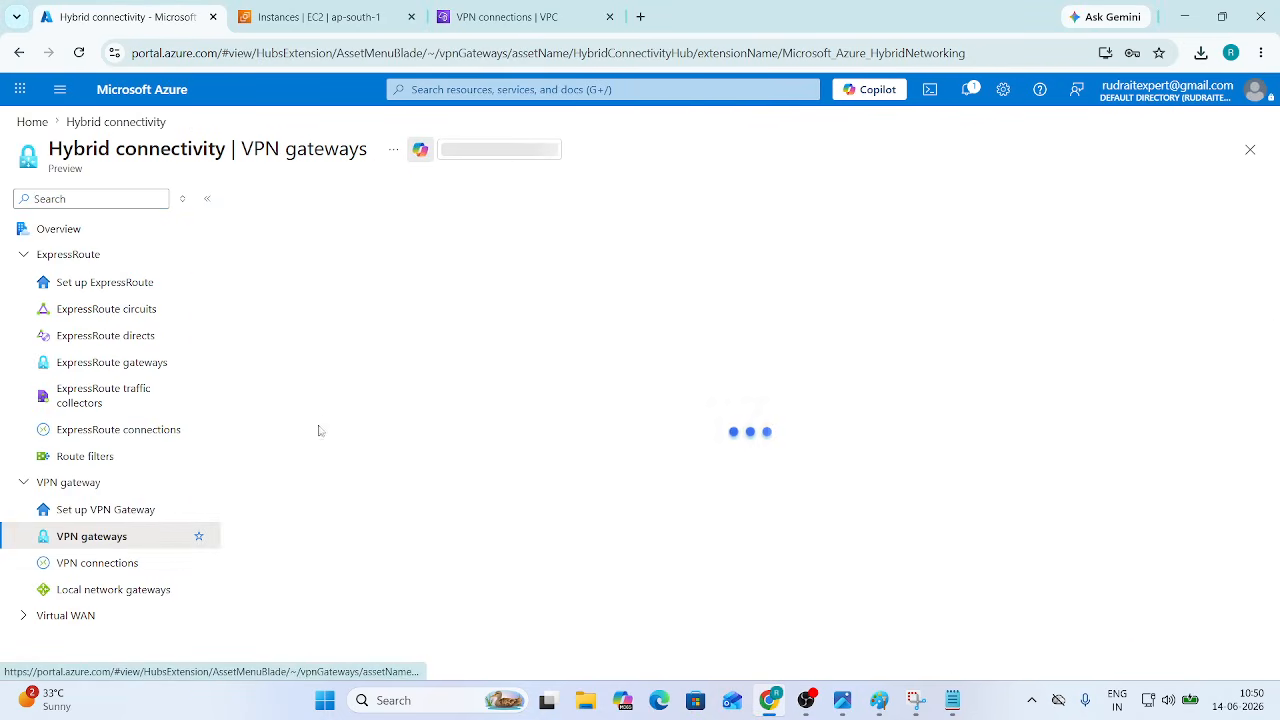
left_click(324, 323)
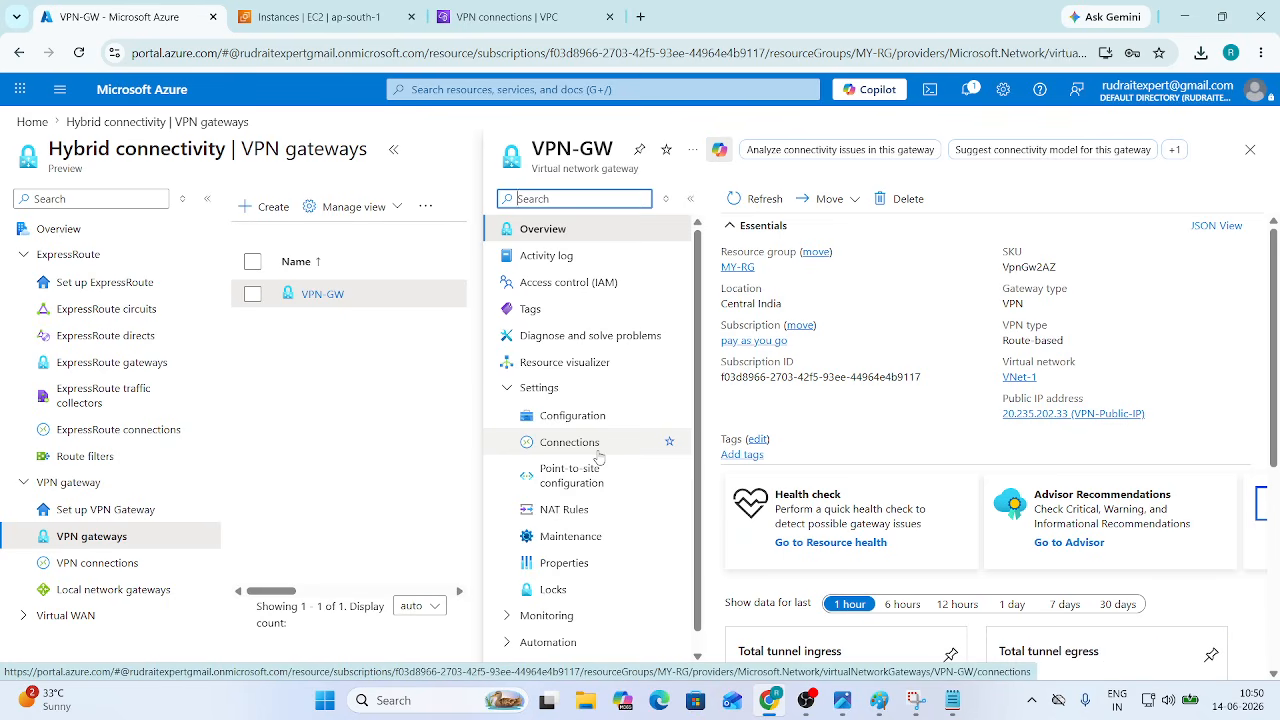
left_click(598, 452)
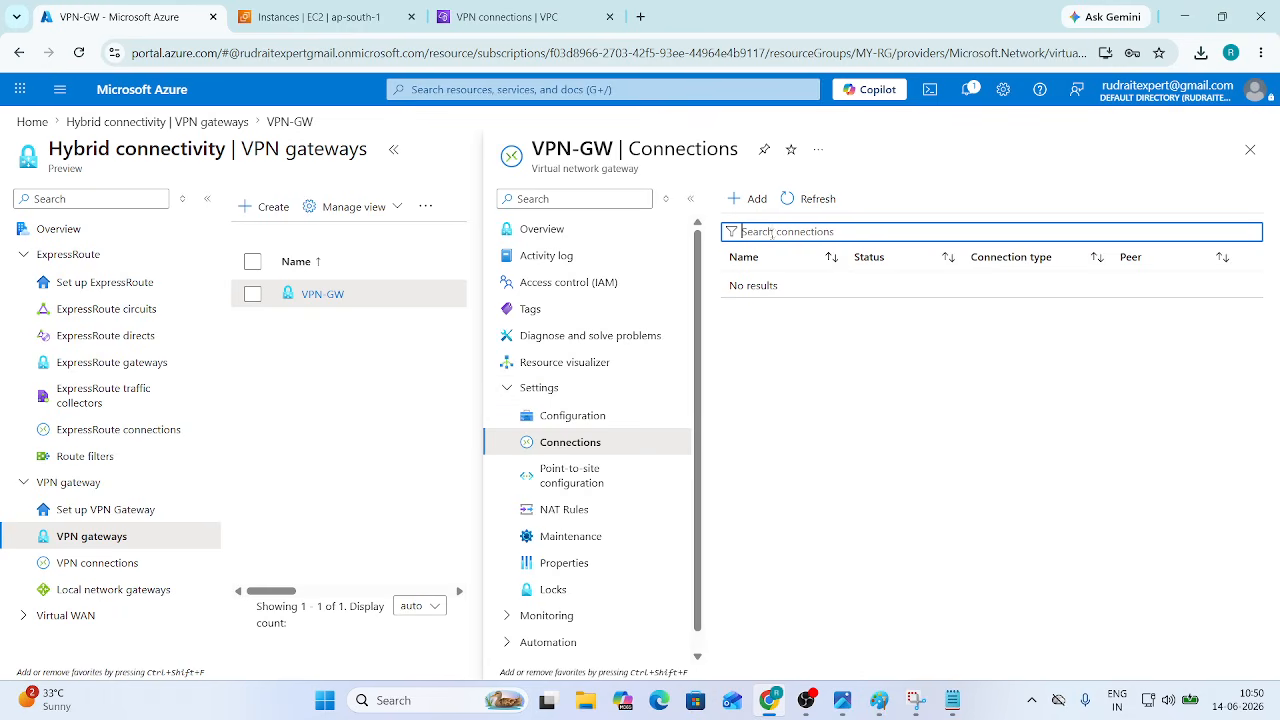
Step: Add a Site-to-site (IPsec) connection named Site-to-Site and continue to its Settings
left_click(757, 200)
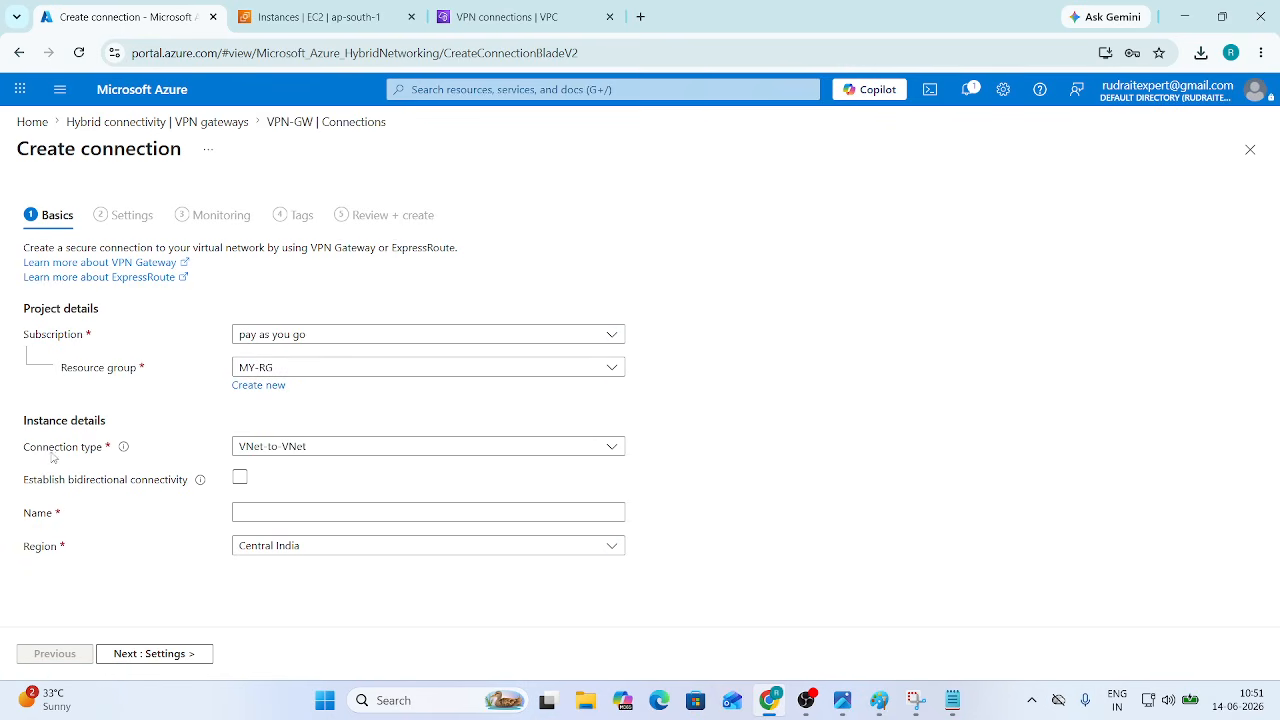
left_click(301, 446)
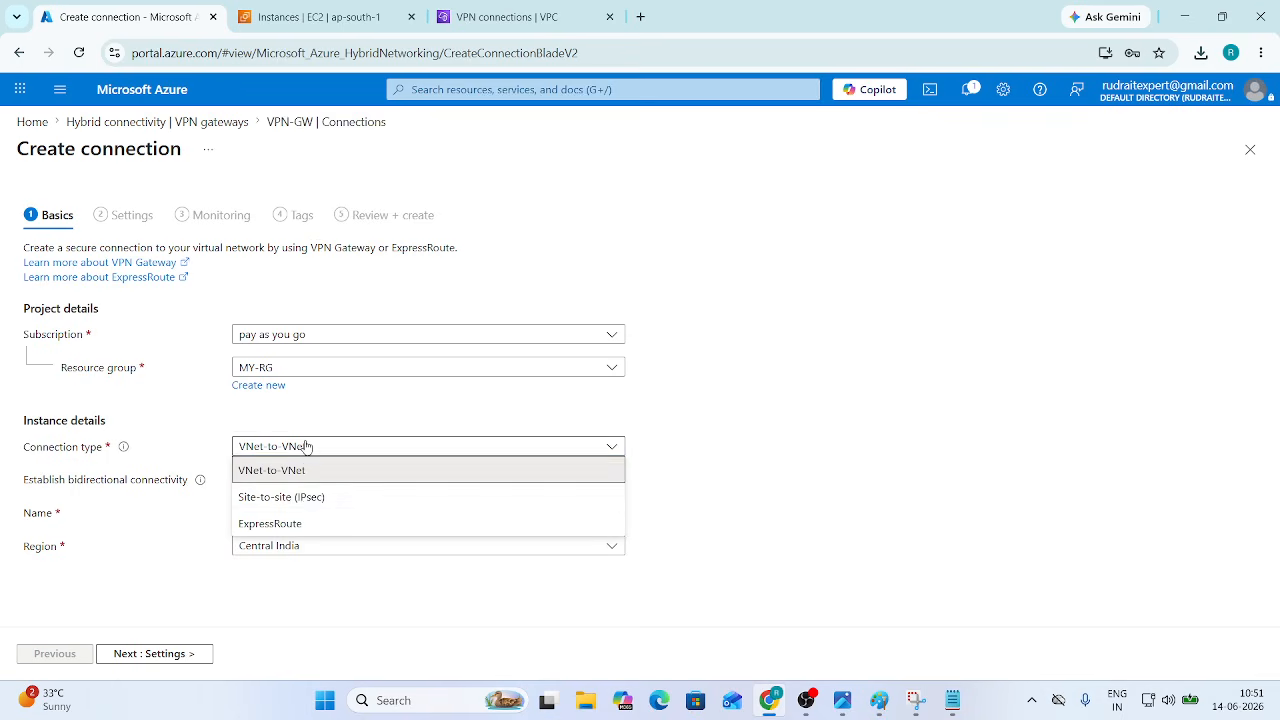
left_click(310, 497)
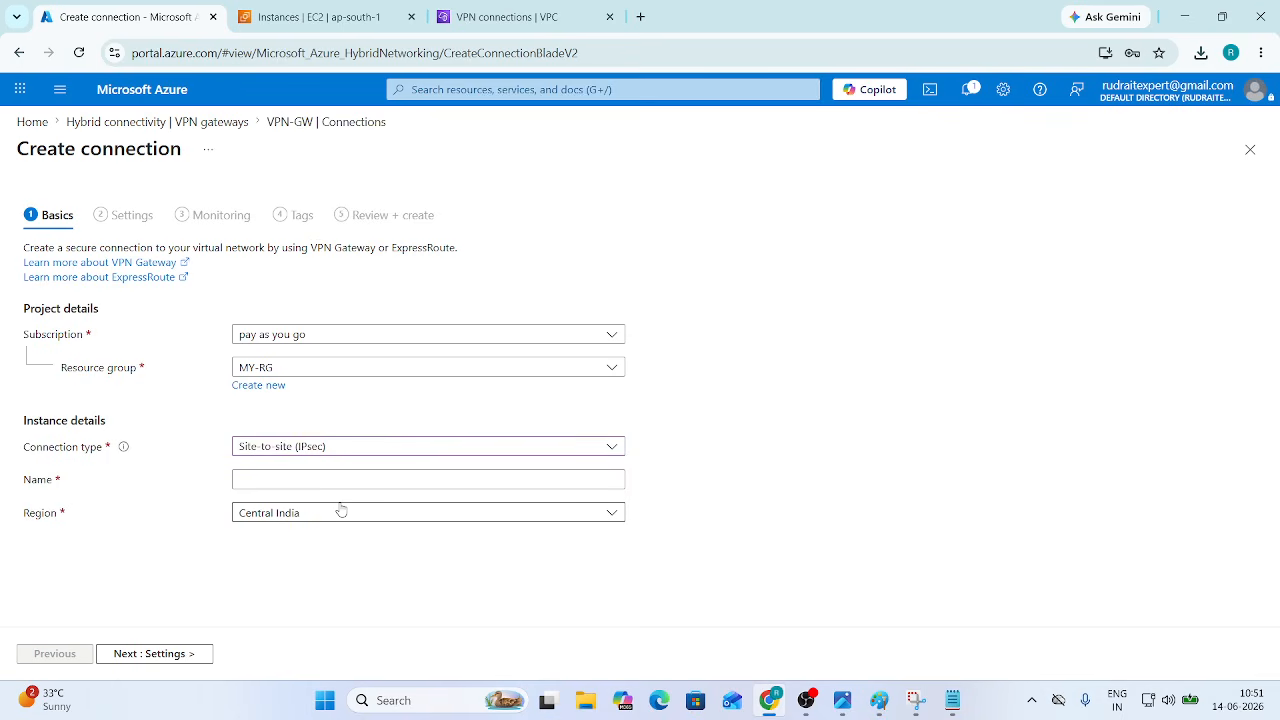
left_click(295, 472)
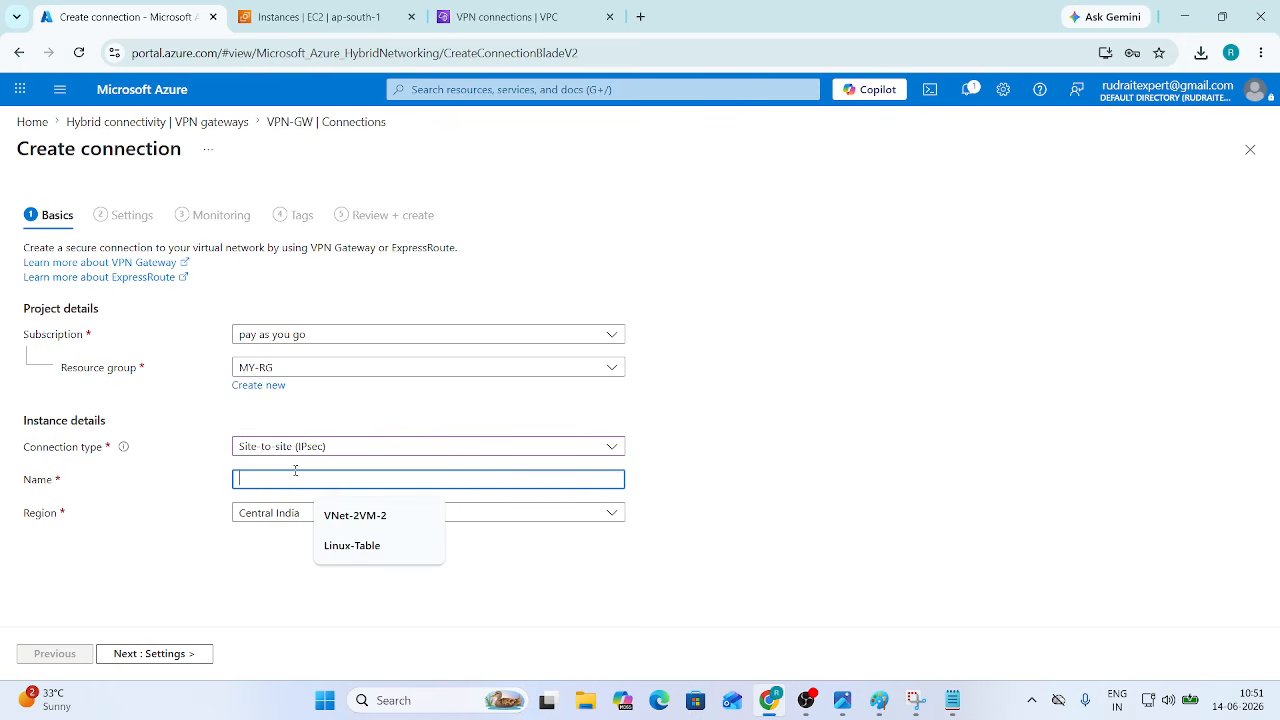
type("Site-to-Site")
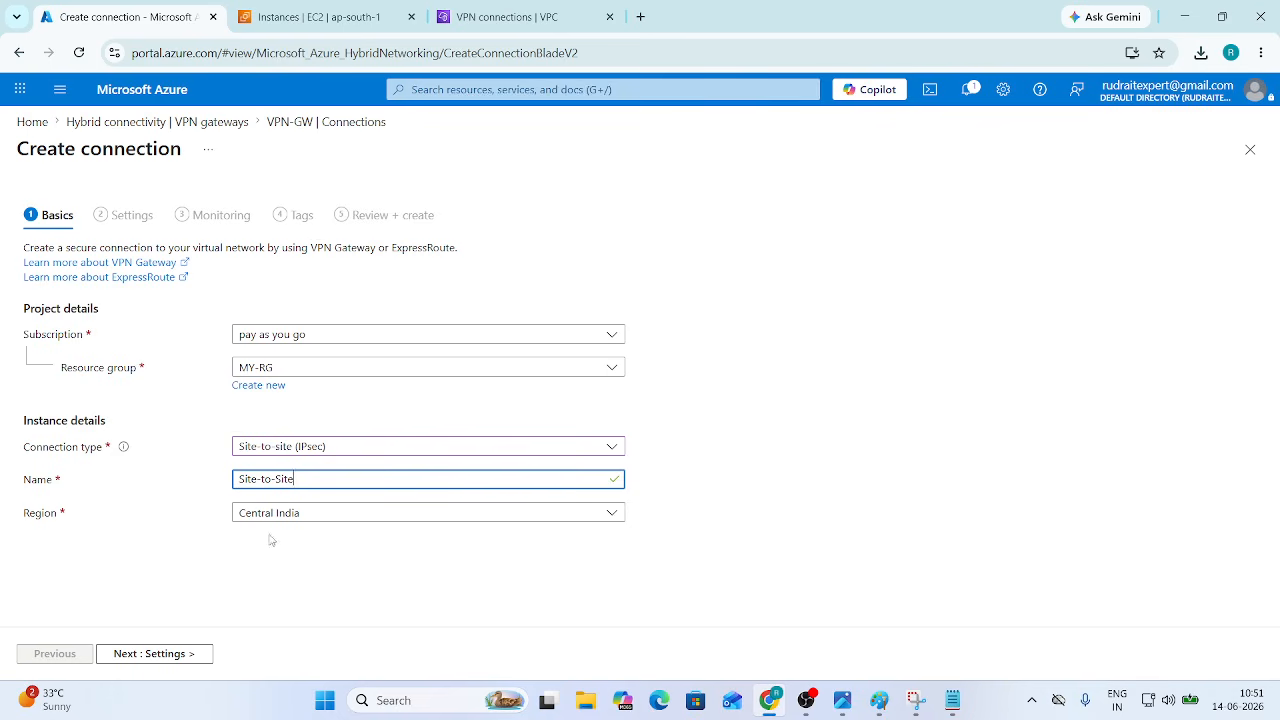
left_click(158, 658)
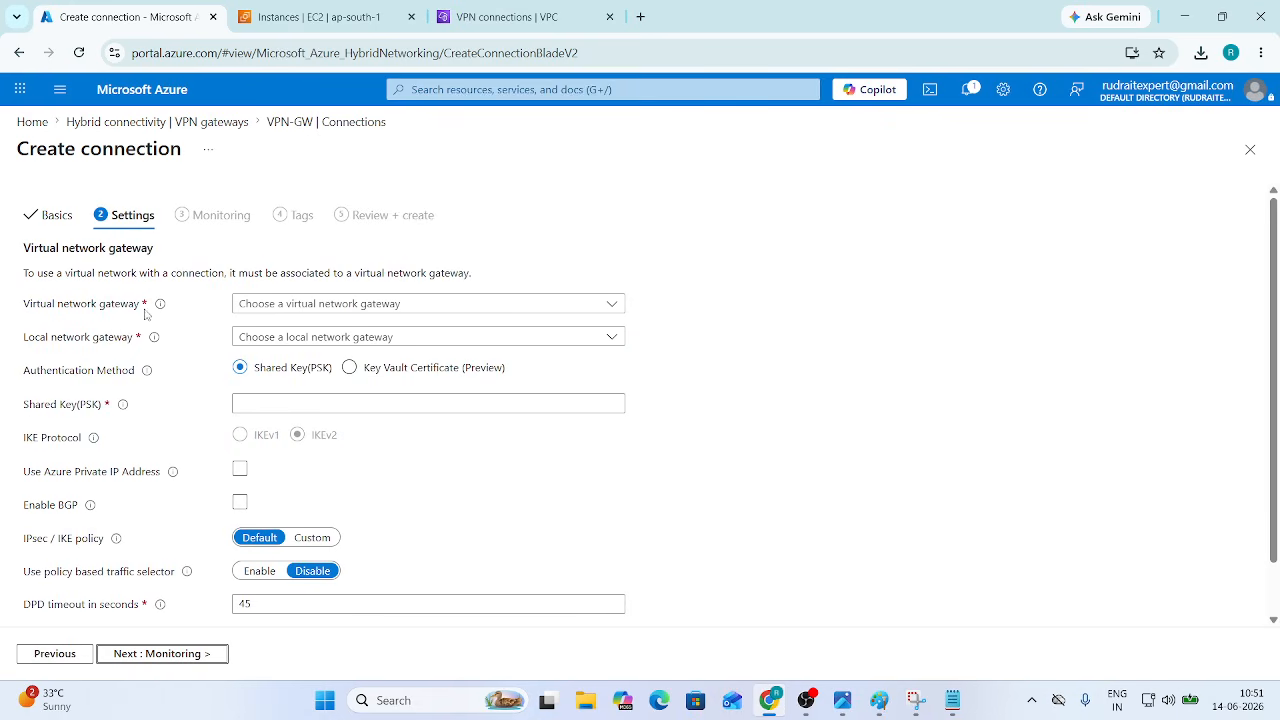
Step: Pair gateway VPN-GW with local gateway Local-GW, then bring up the AWS configuration notes
left_click(330, 308)
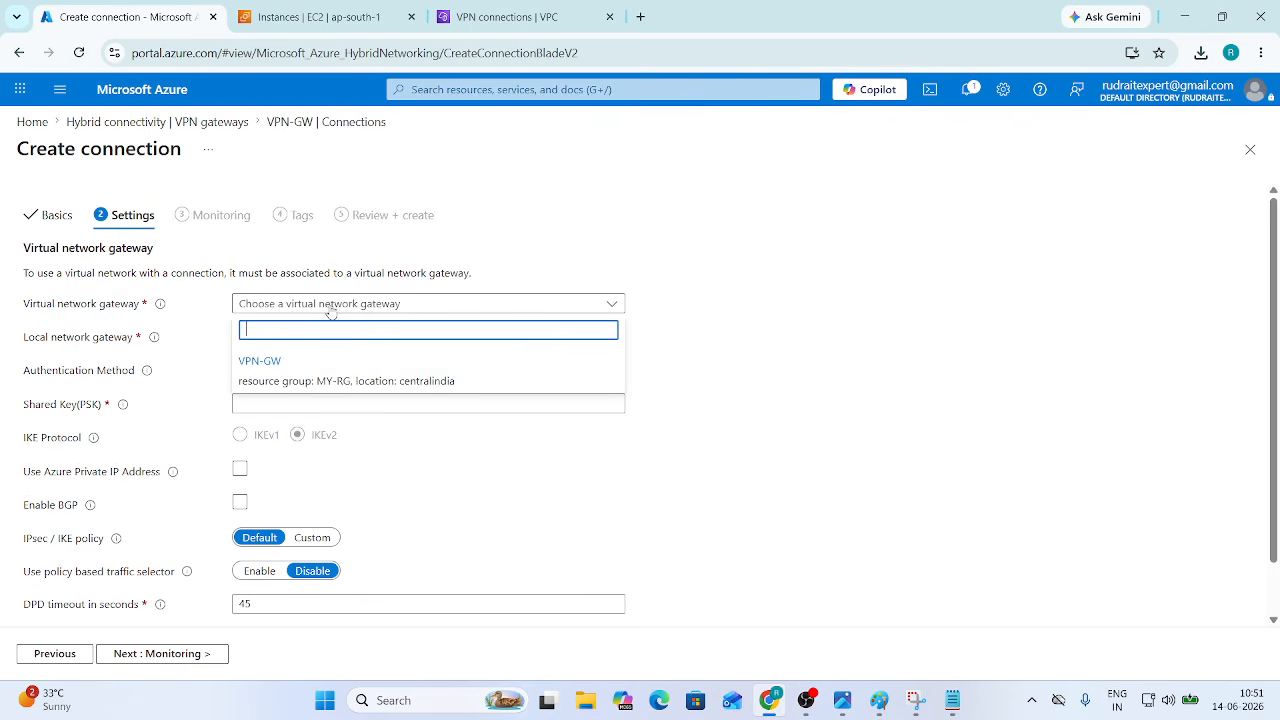
left_click(385, 389)
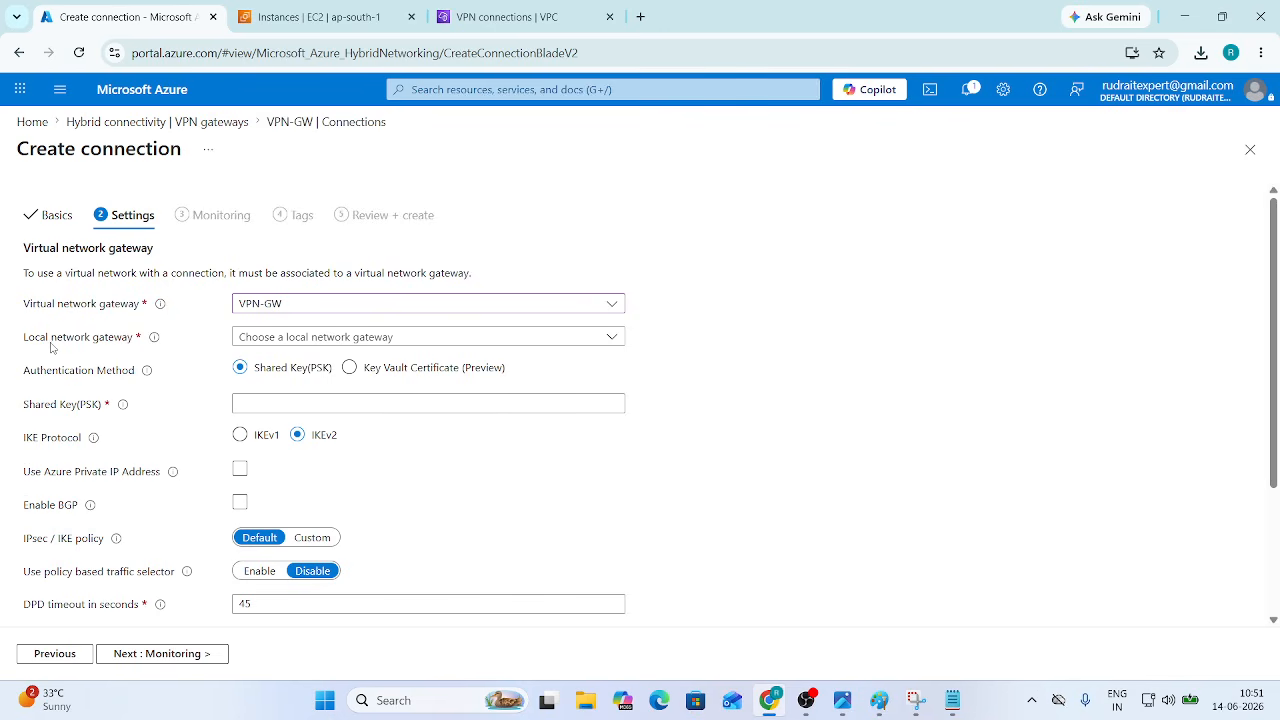
left_click(305, 343)
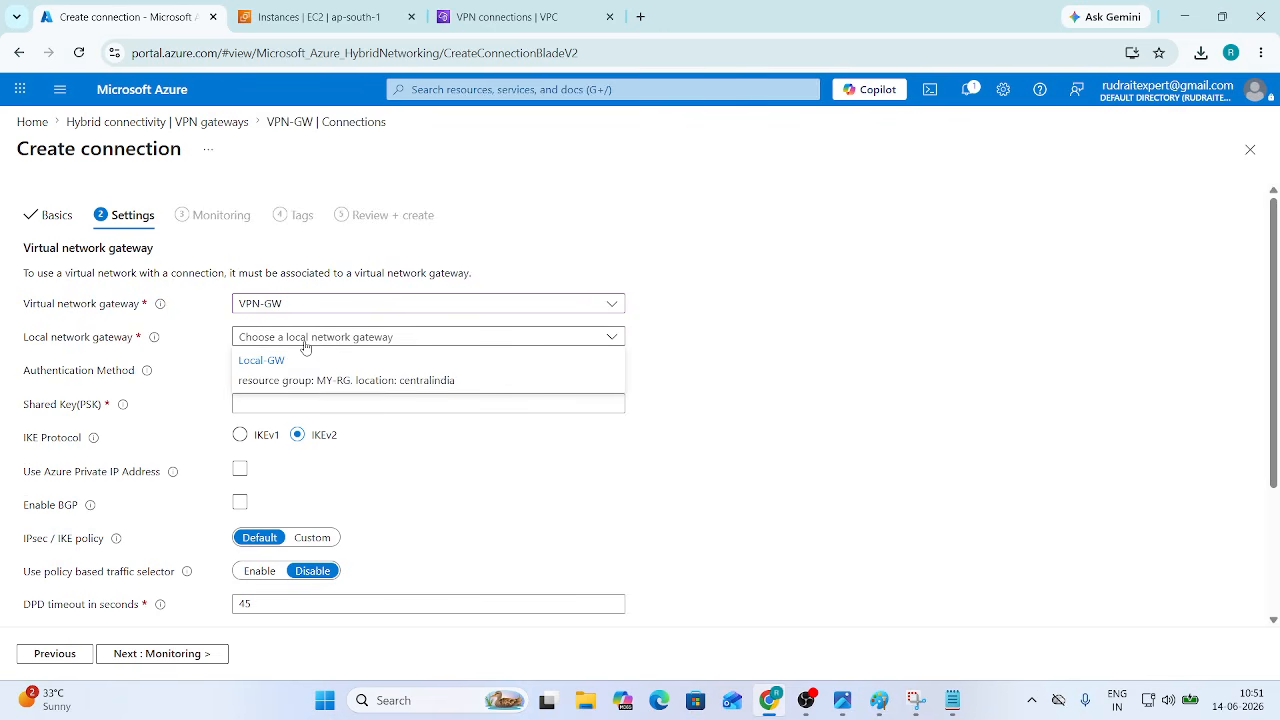
left_click(404, 389)
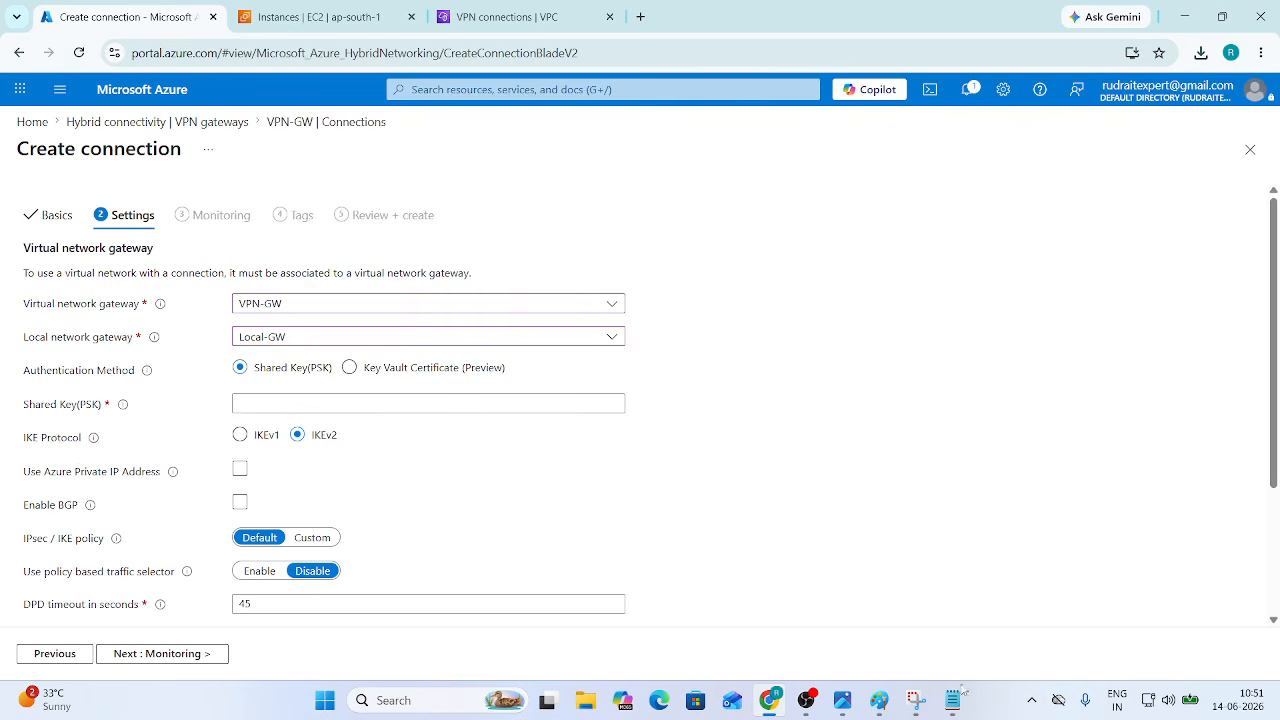
left_click(955, 698)
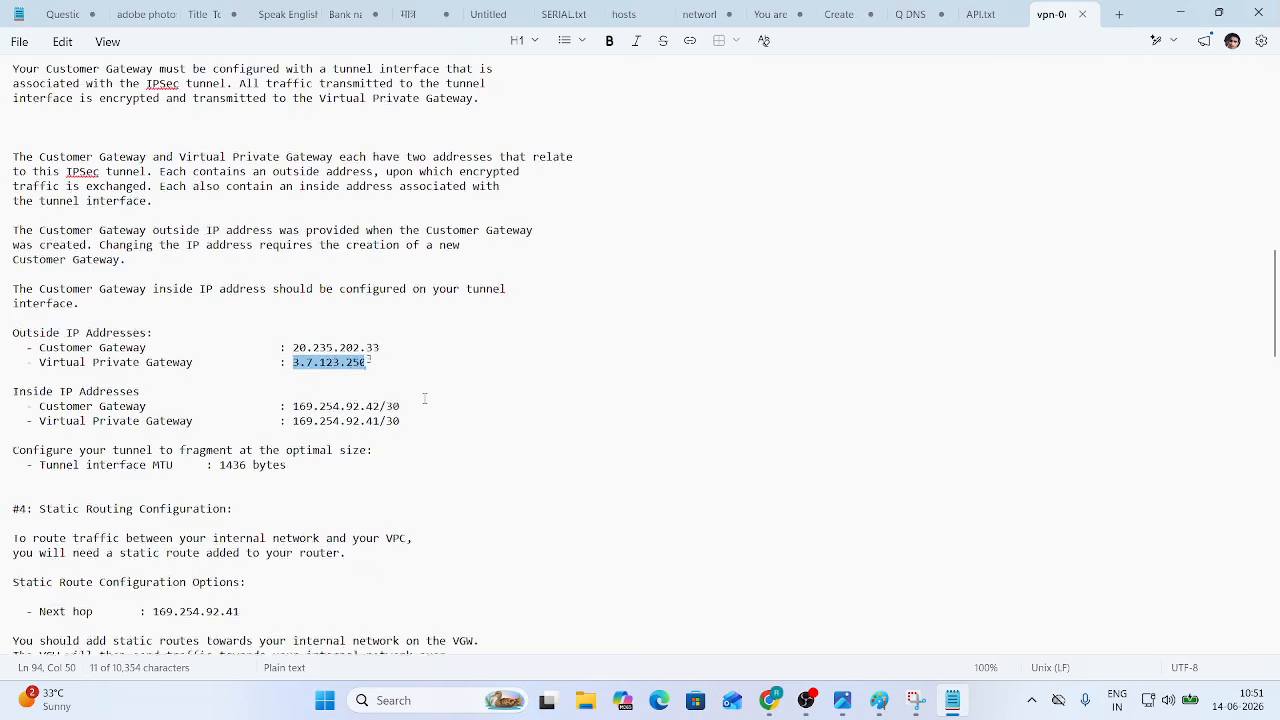
Step: Copy the Pre-Shared Key from the notes' IKE section for the Azure shared key field
scroll(424, 398, "up", 12)
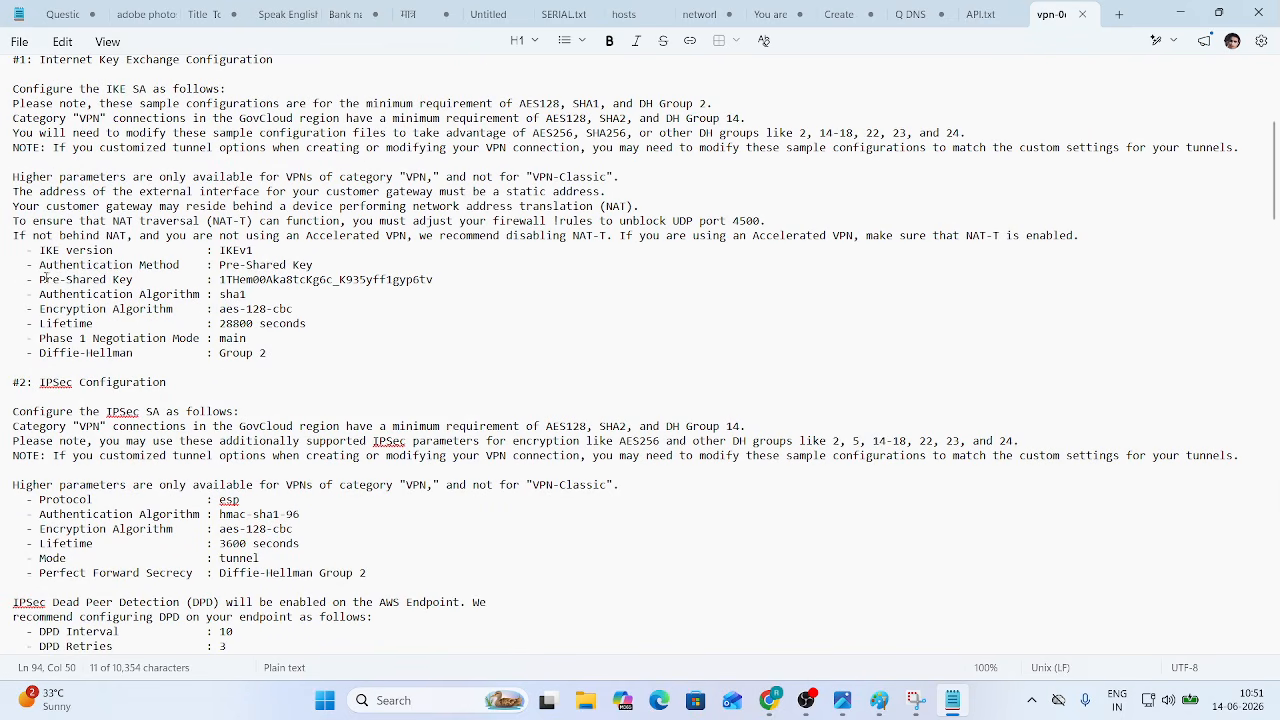
left_click_drag(40, 279, 119, 280)
left_click_drag(221, 280, 432, 276)
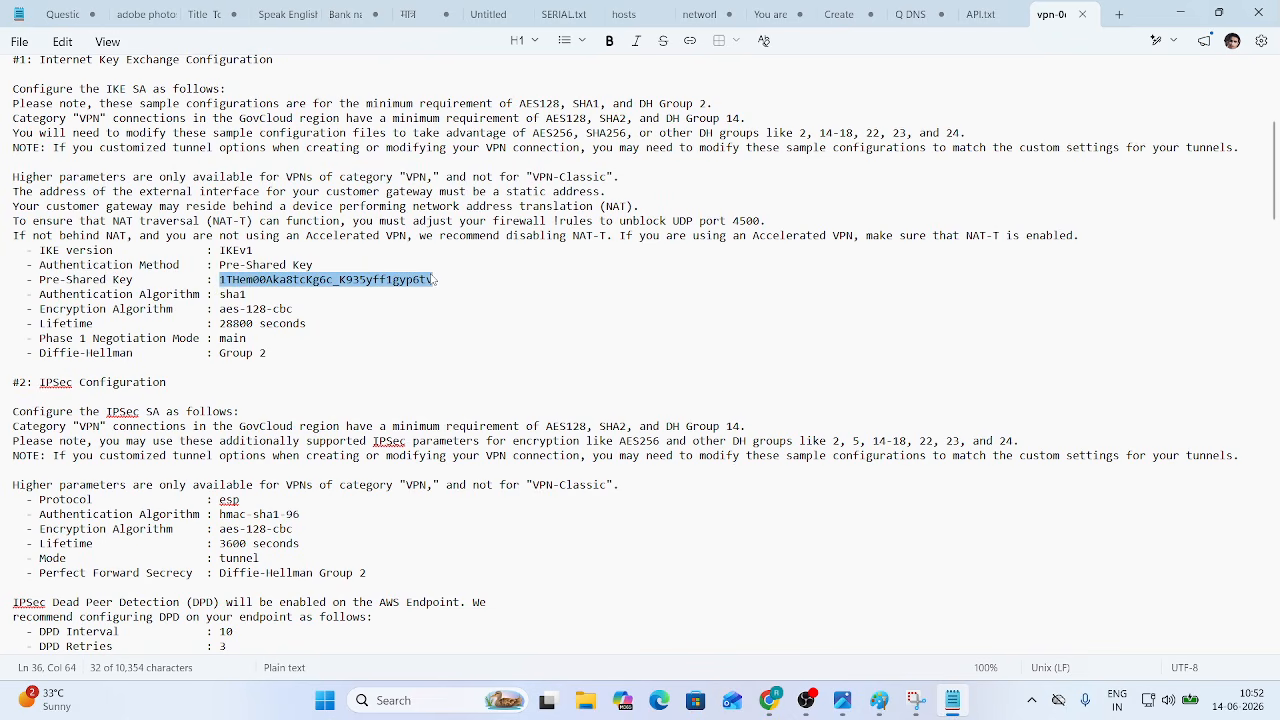
left_click(769, 700)
left_click(374, 403)
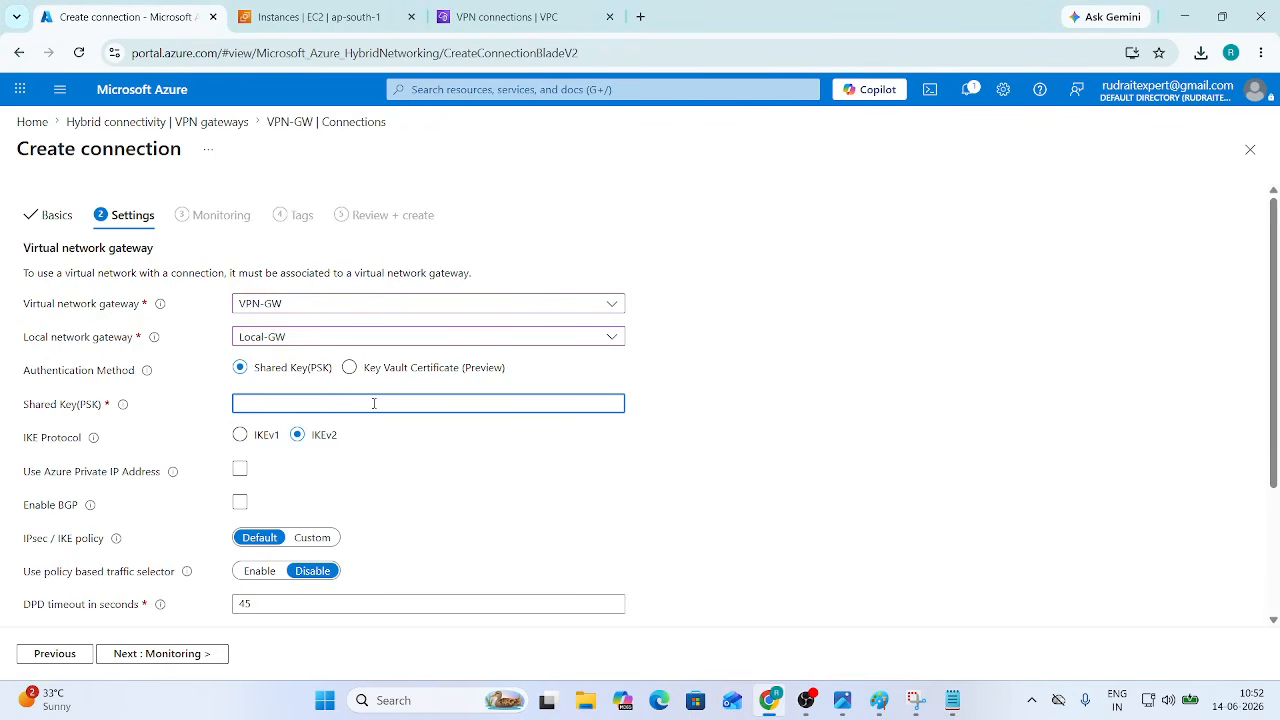
Step: Paste the AWS pre-shared key into Shared Key (PSK) and verify it, keeping IKEv2
key("ctrl+v")
left_click(613, 404)
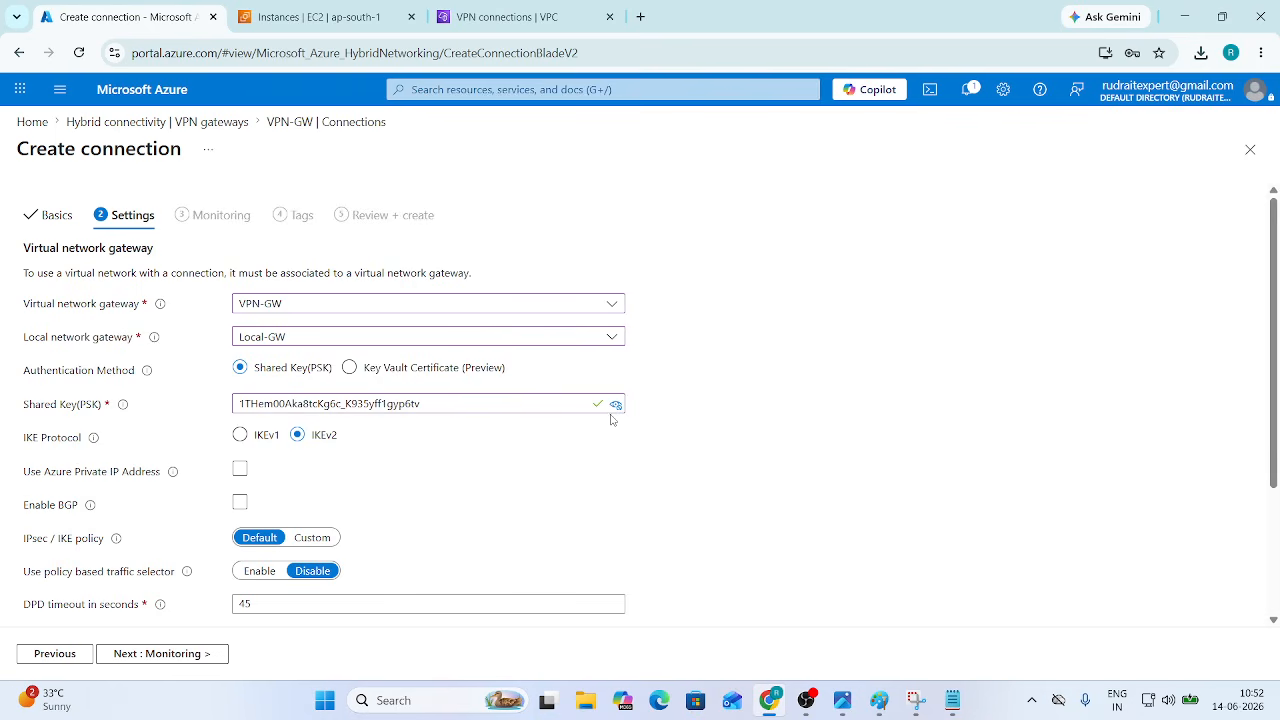
left_click(240, 406)
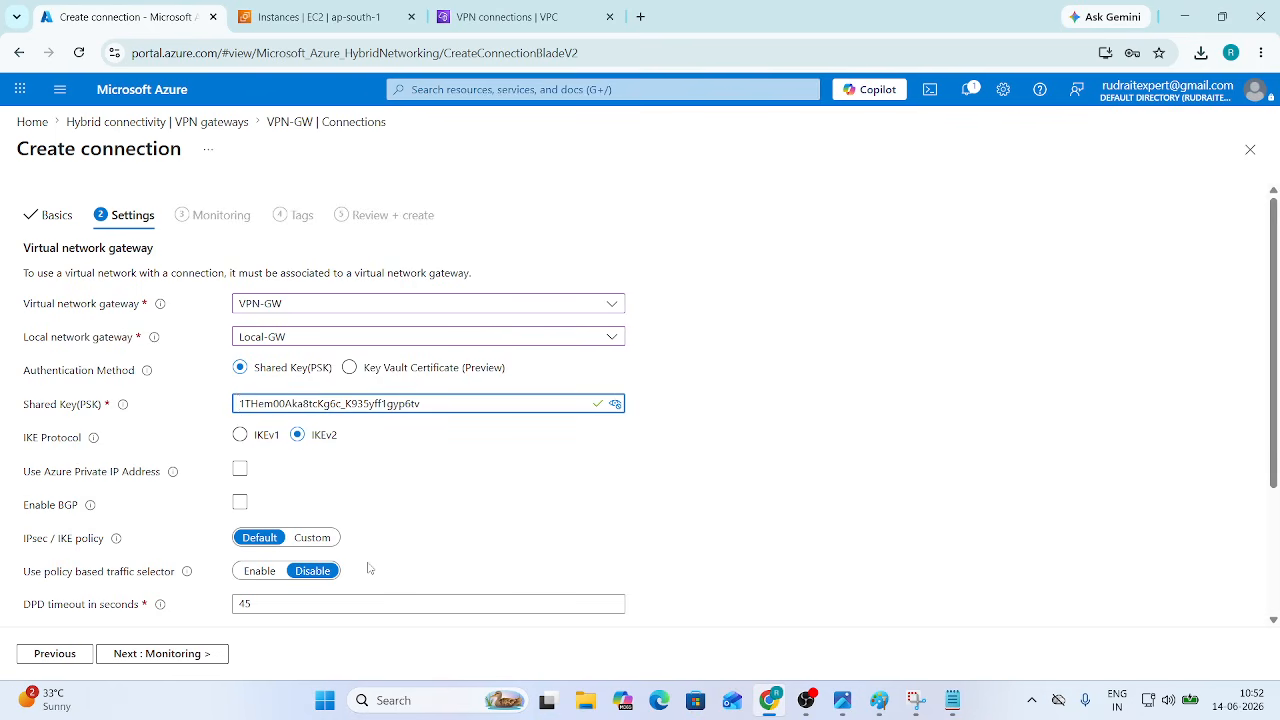
left_click(615, 405)
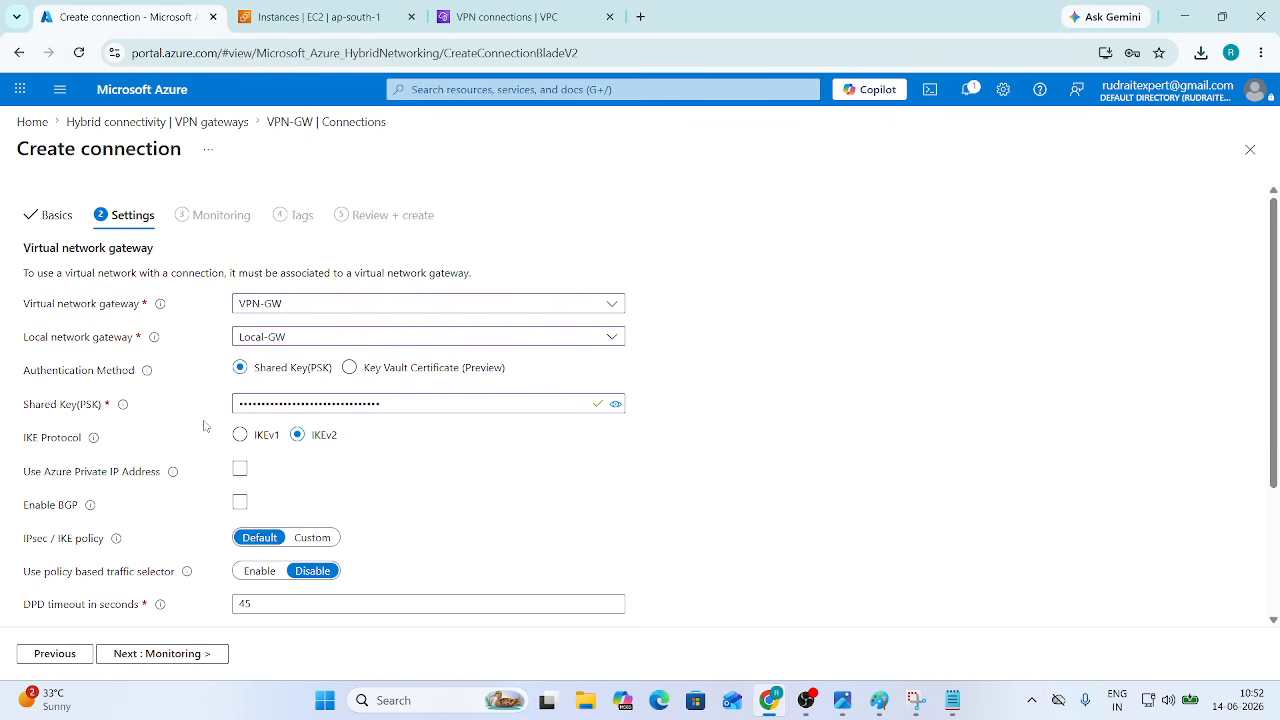
left_click(242, 466)
Step: Advance the connection wizard past Monitoring to the Tags step
scroll(571, 508, "down", 2)
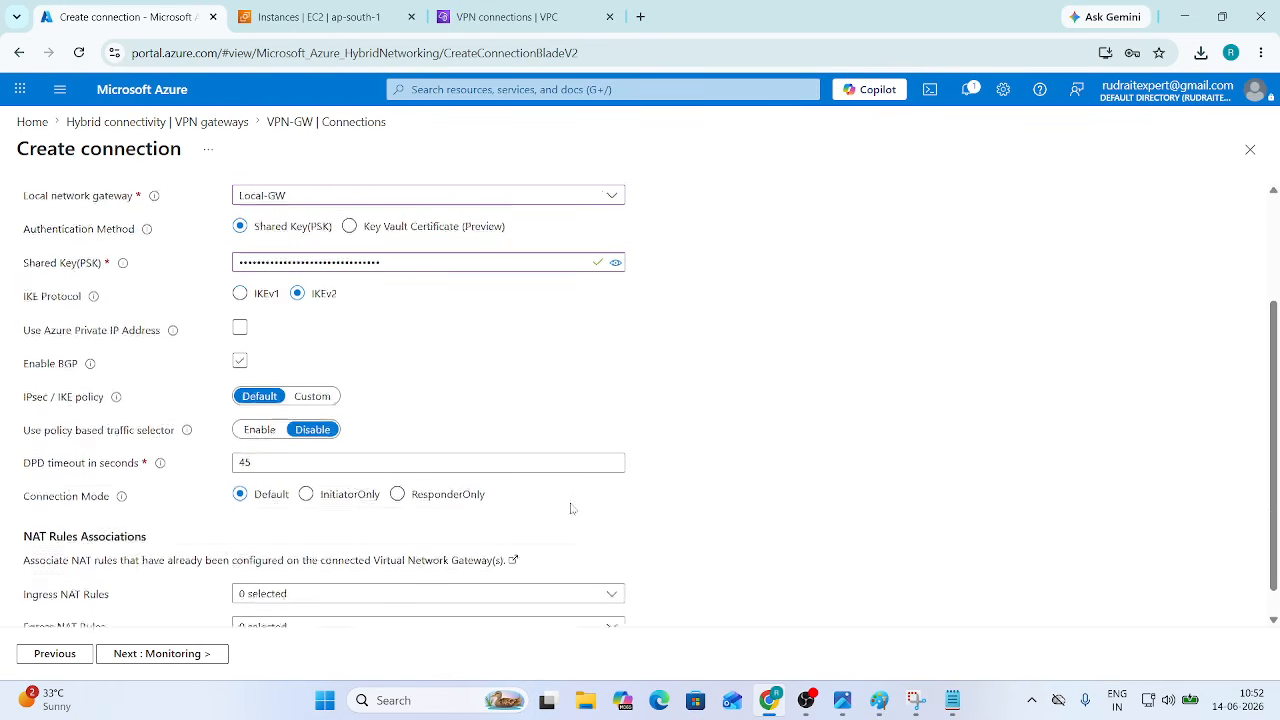
left_click(146, 662)
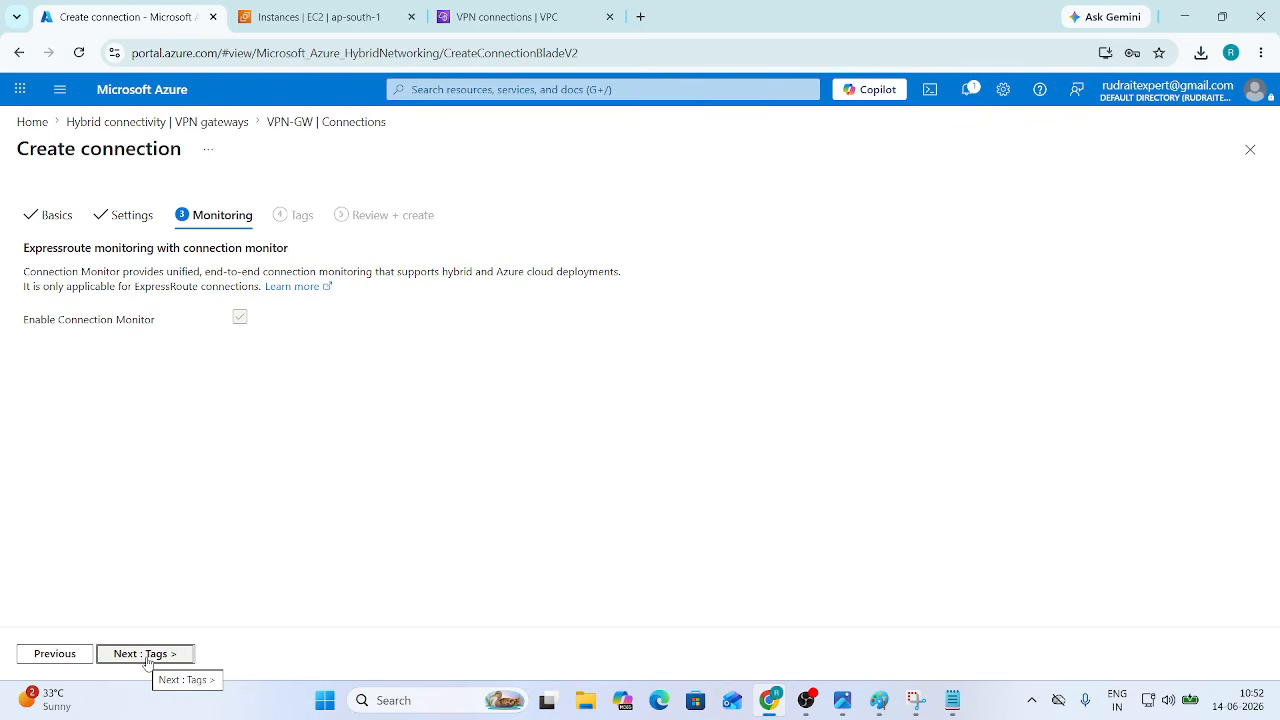
left_click(155, 658)
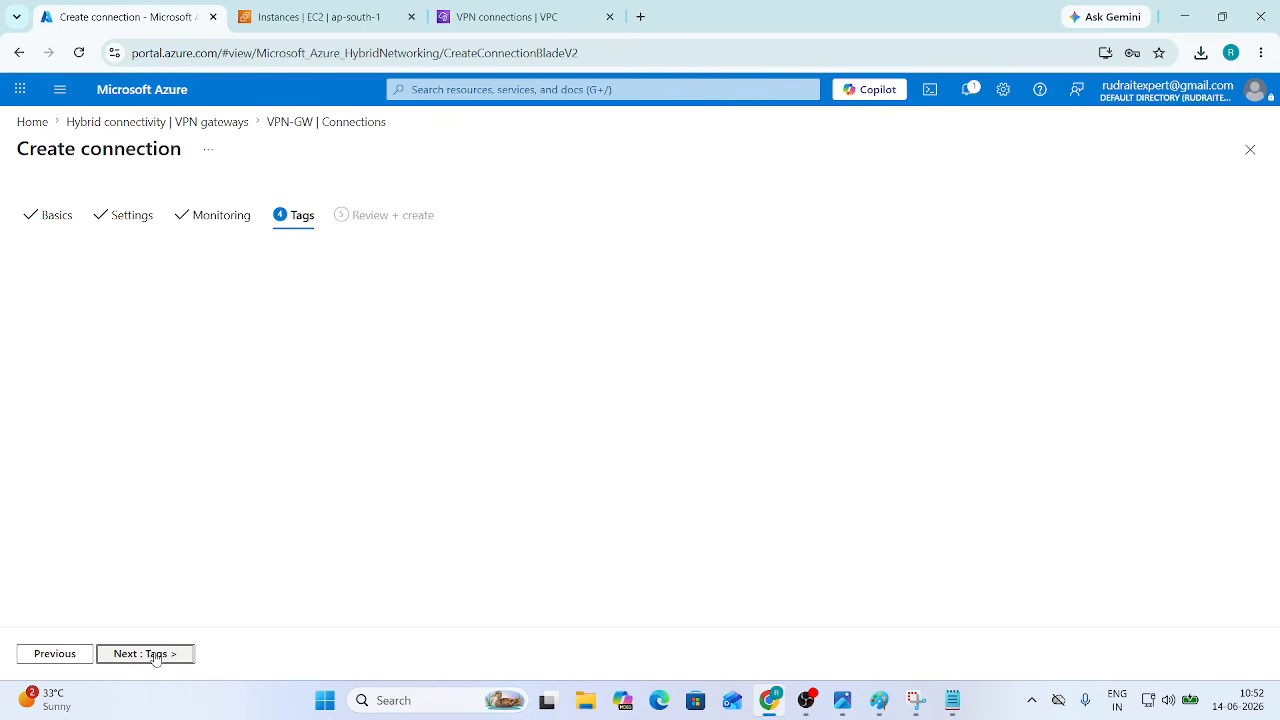
Step: Validate and create the Site-to-Site connection, then switch to the AWS EC2 Instances tab
left_click(155, 655)
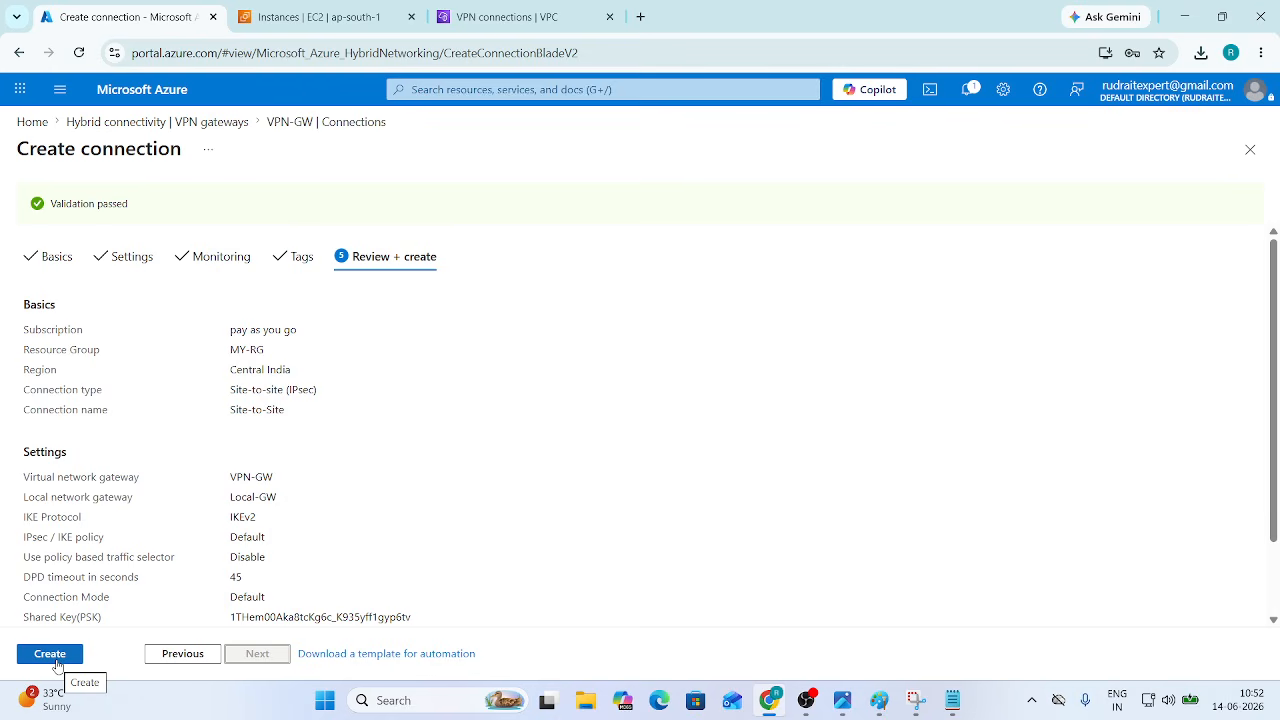
left_click(53, 660)
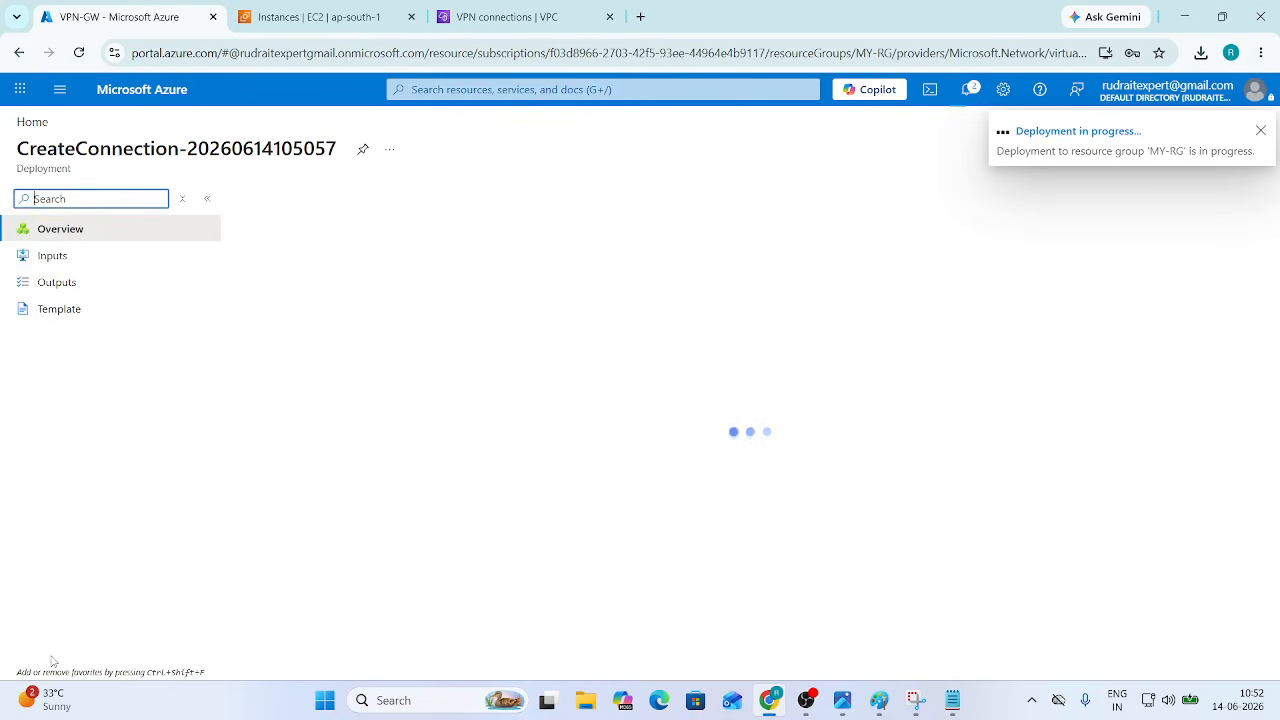
left_click(351, 33)
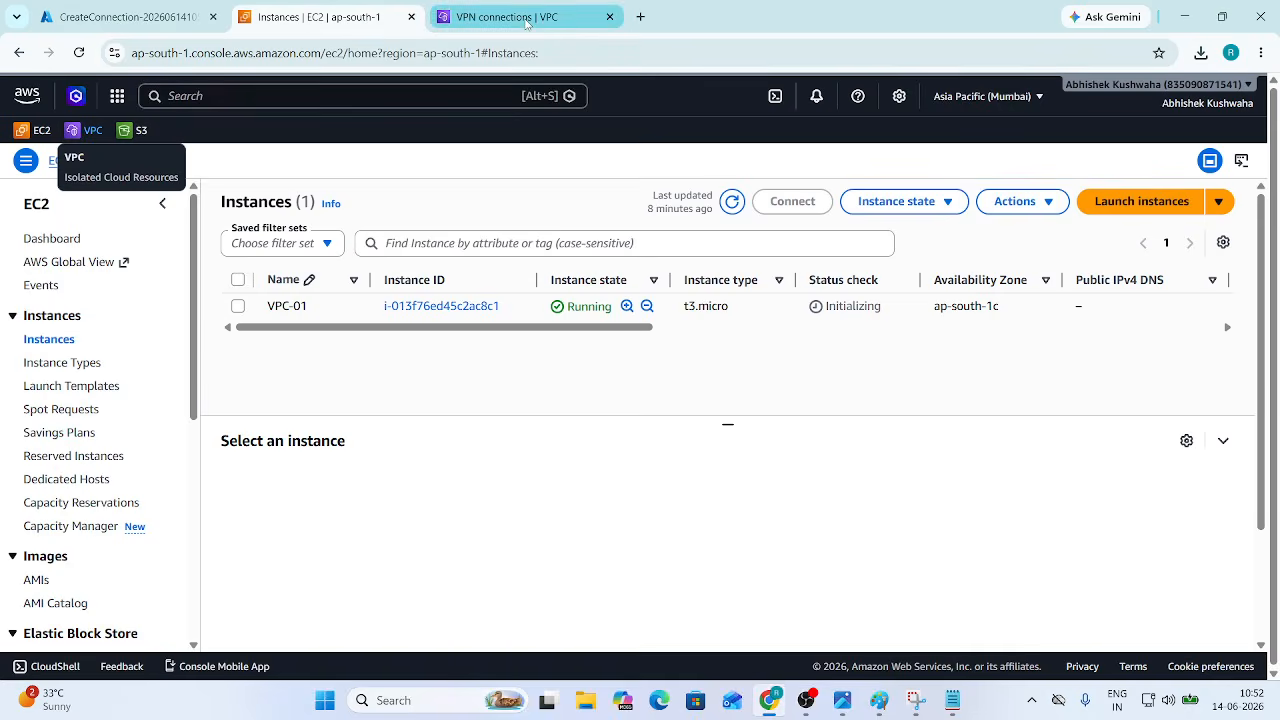
Step: Open Edit routes for the MY-RT route table in the AWS console
left_click(525, 22)
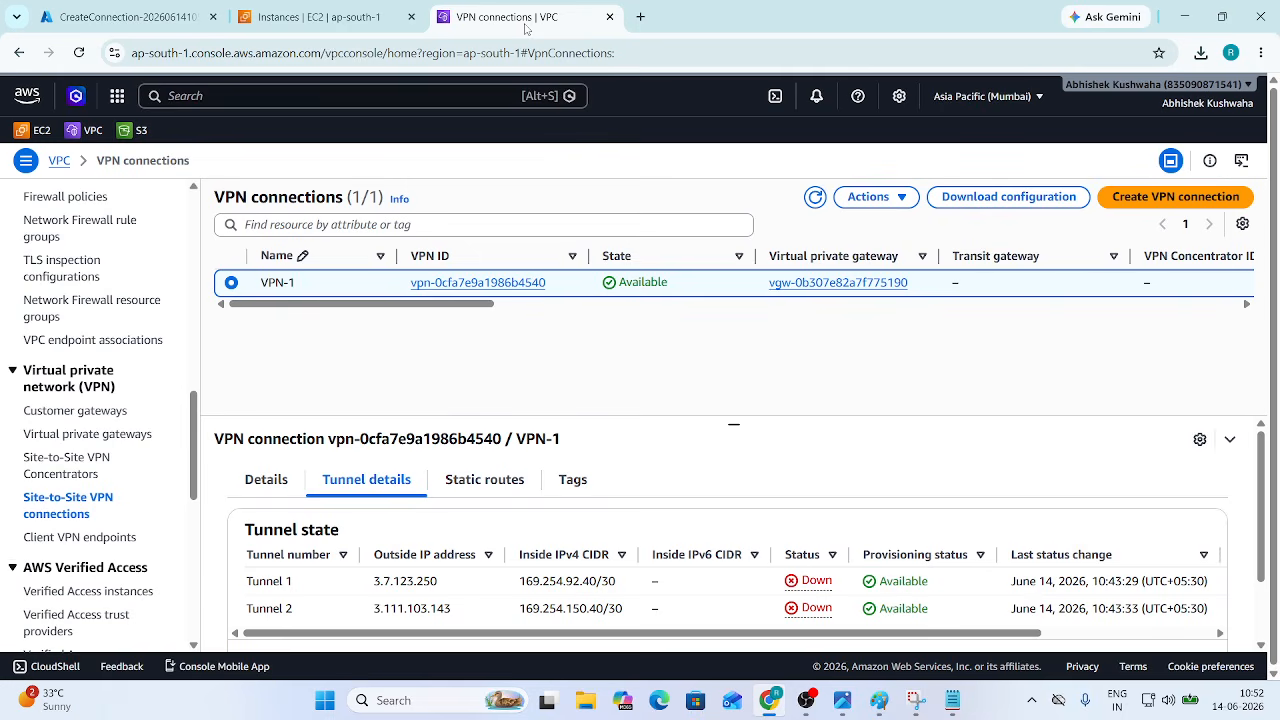
scroll(75, 410, "up", 3)
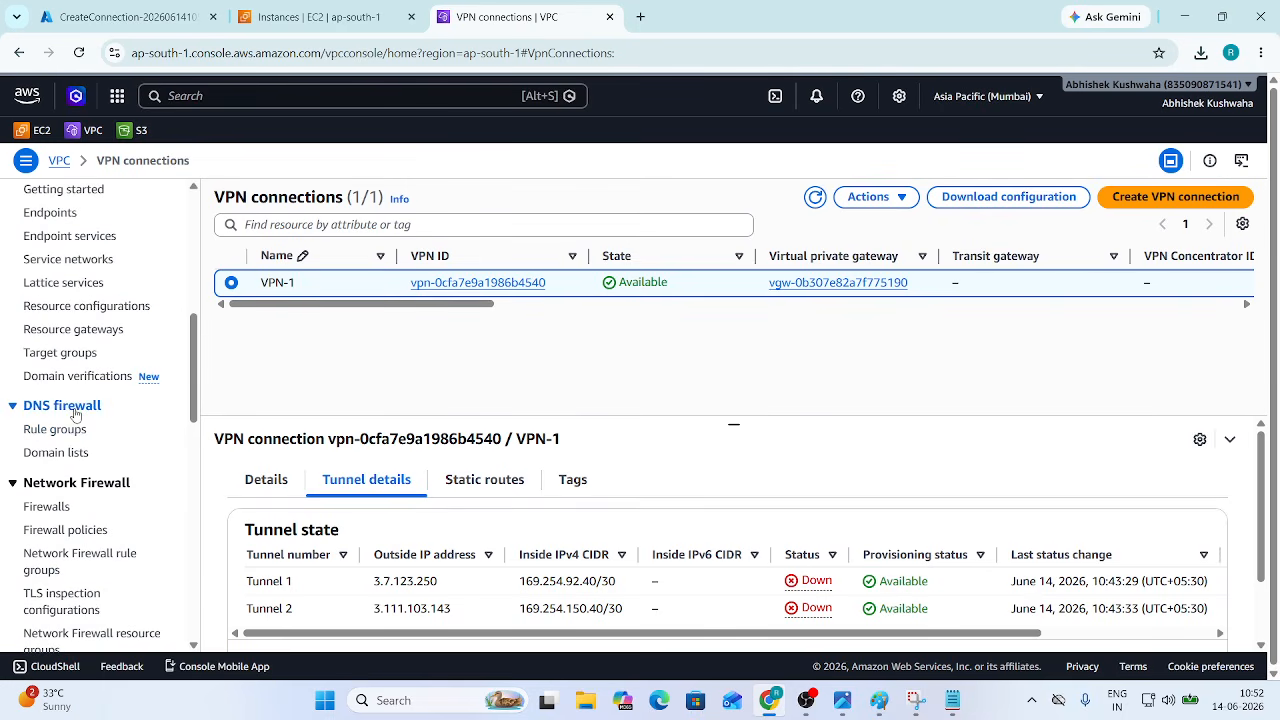
scroll(75, 414, "up", 4)
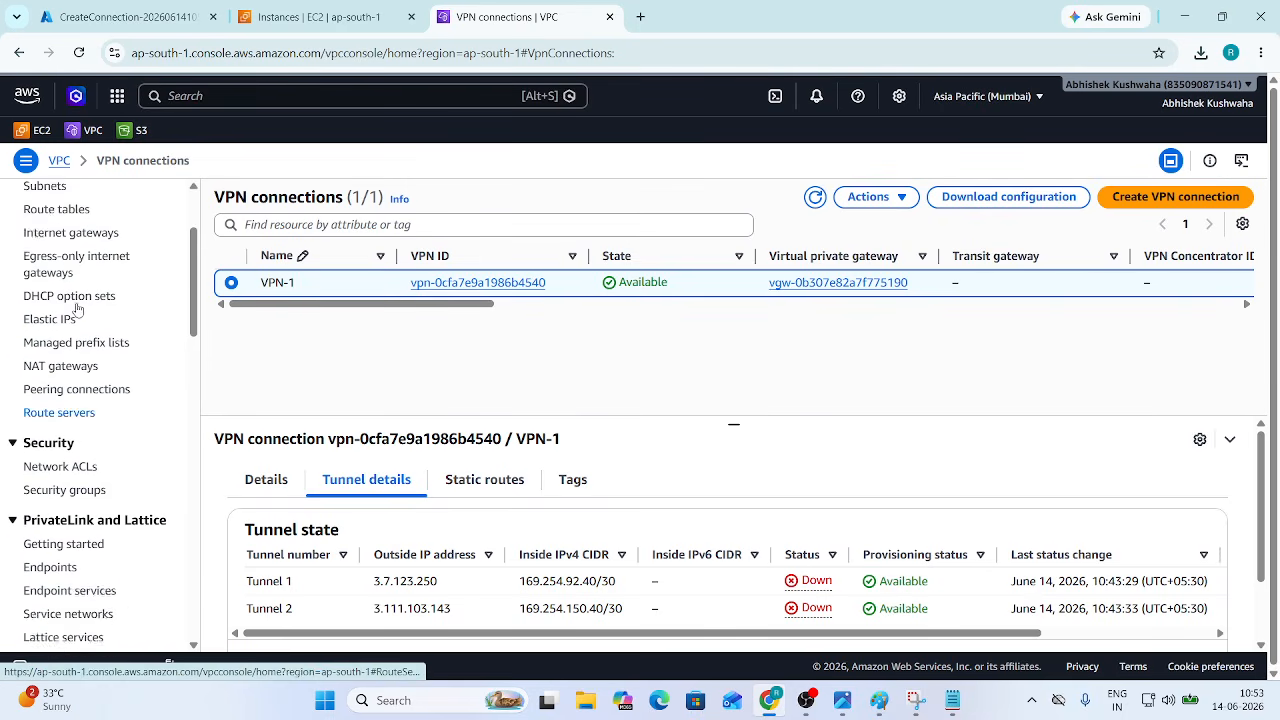
scroll(77, 310, "up", 3)
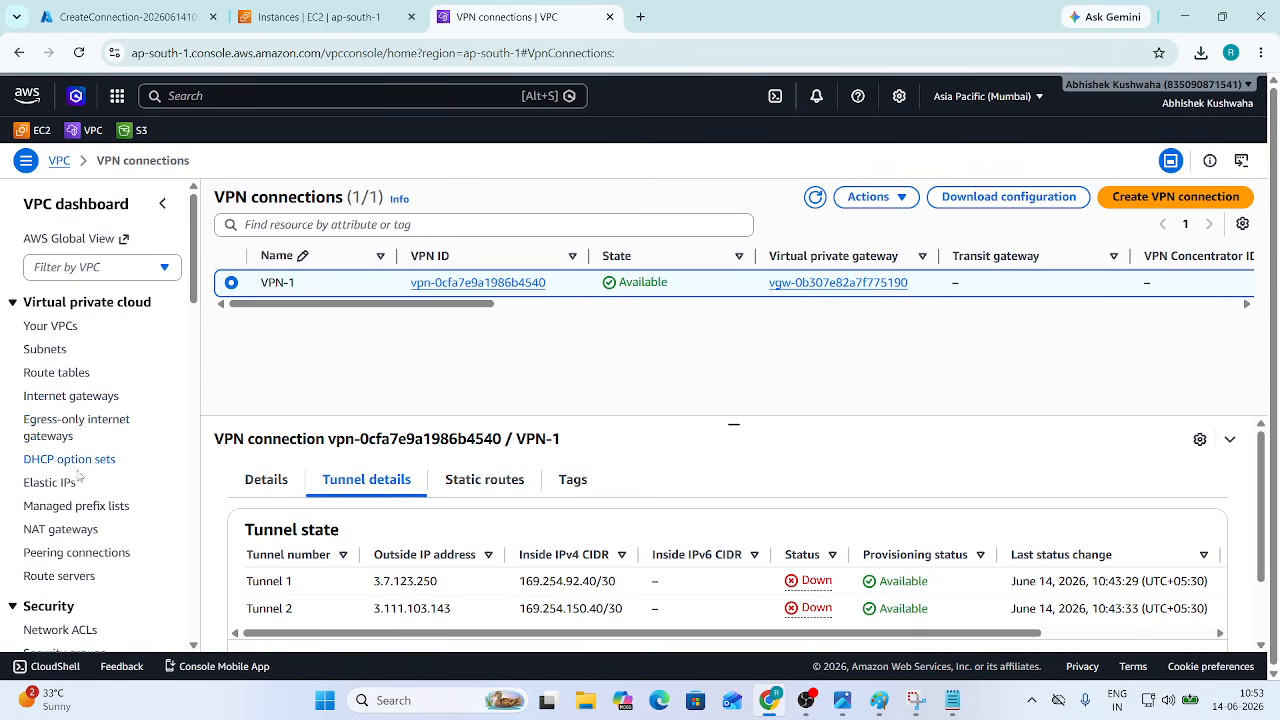
left_click(74, 376)
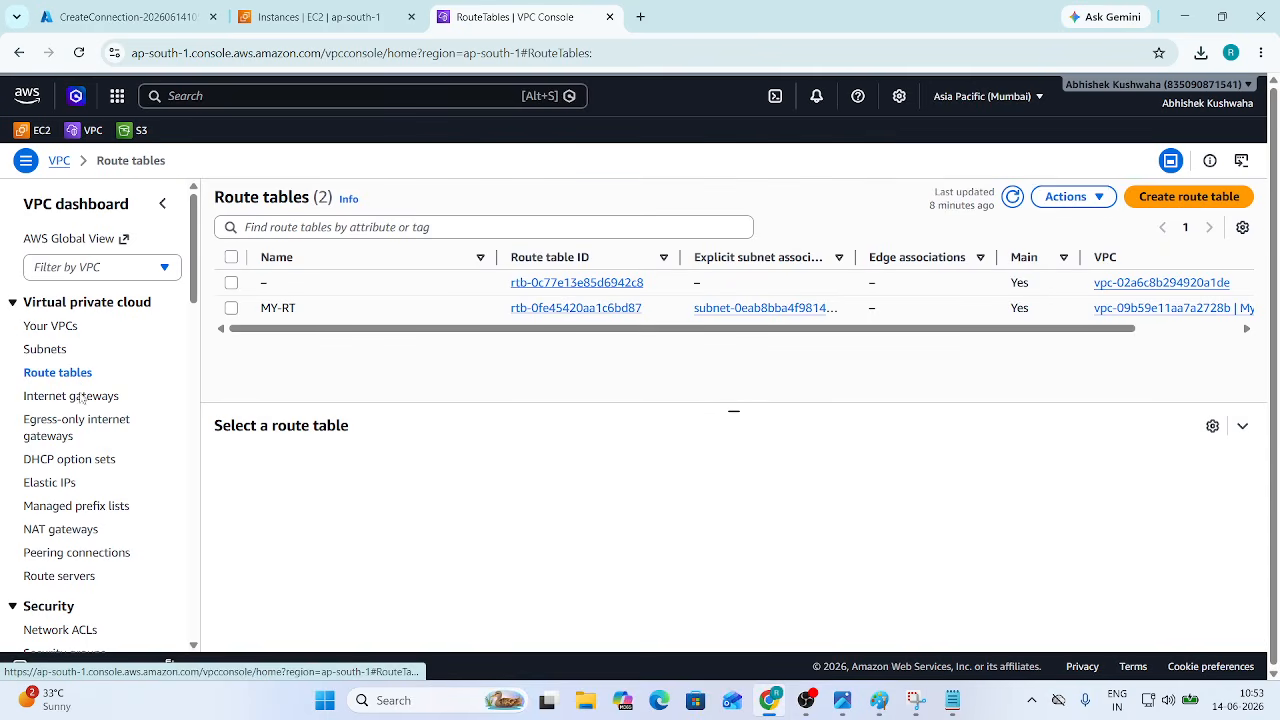
left_click(231, 308)
left_click(338, 467)
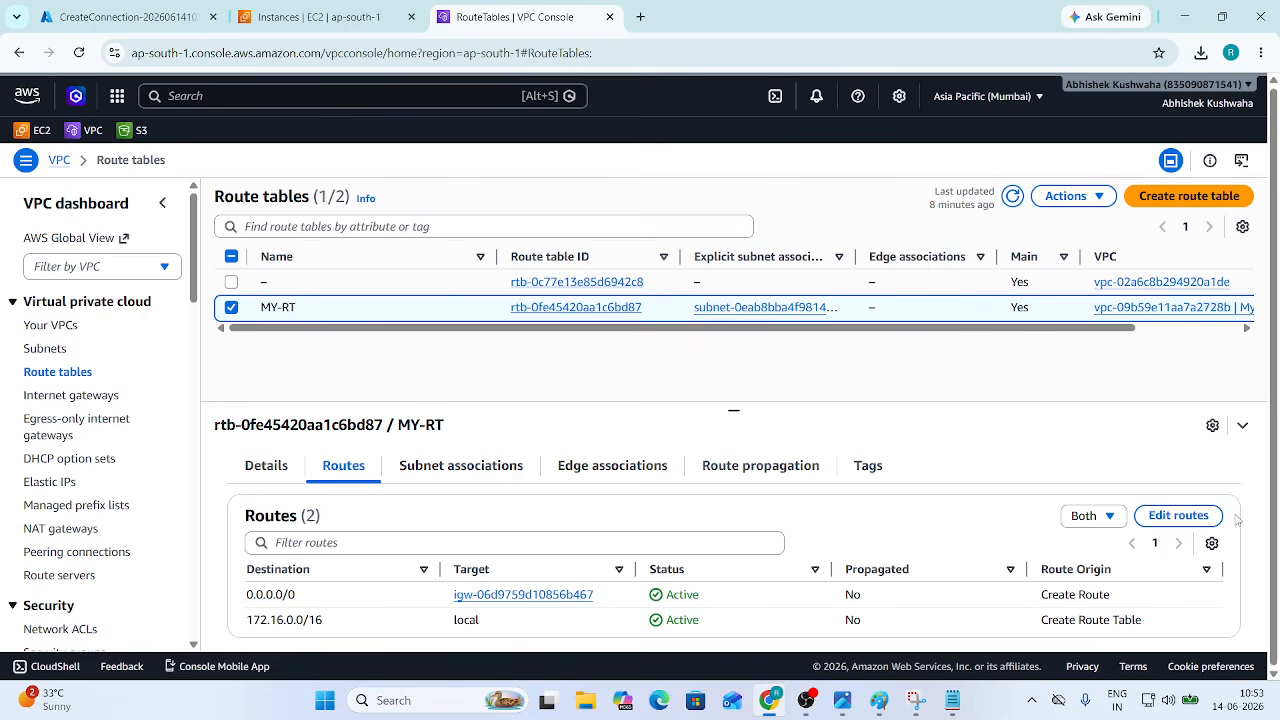
left_click(1180, 518)
Step: Add and save a 10.0.0.0/16 route to virtual private gateway vgw-0b307e82a7f775190
left_click(100, 405)
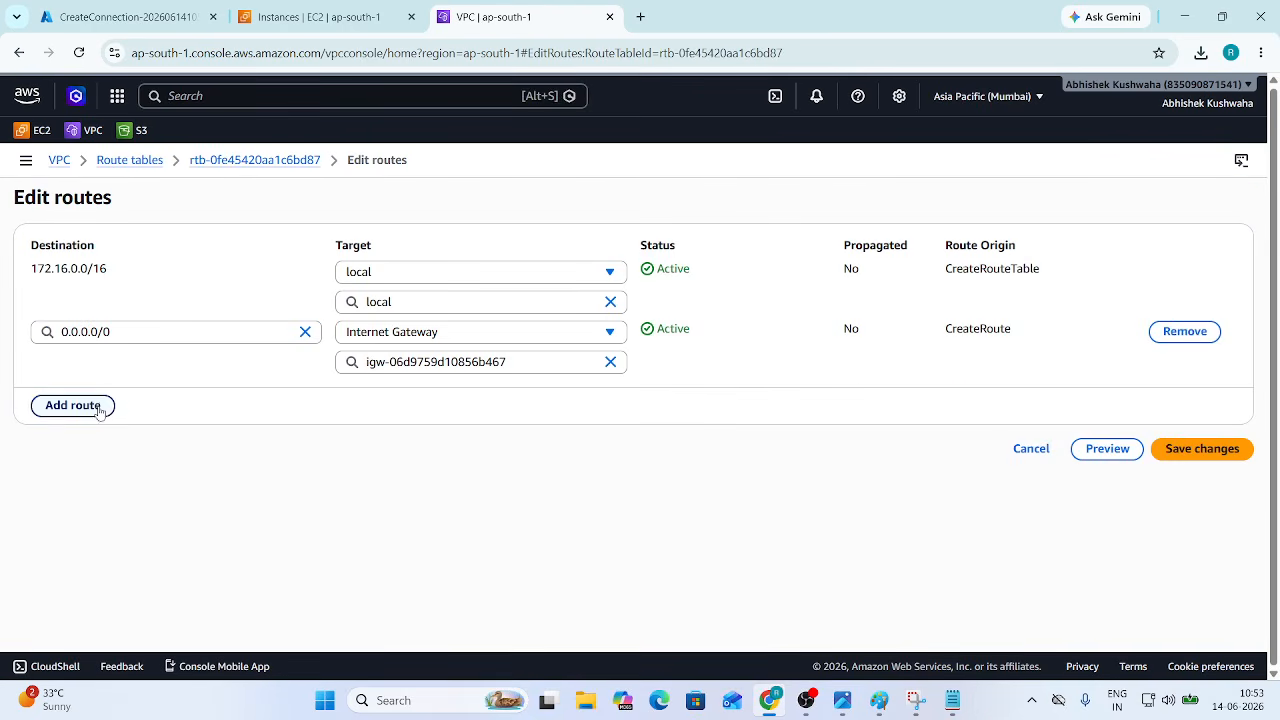
left_click(146, 392)
left_click(146, 393)
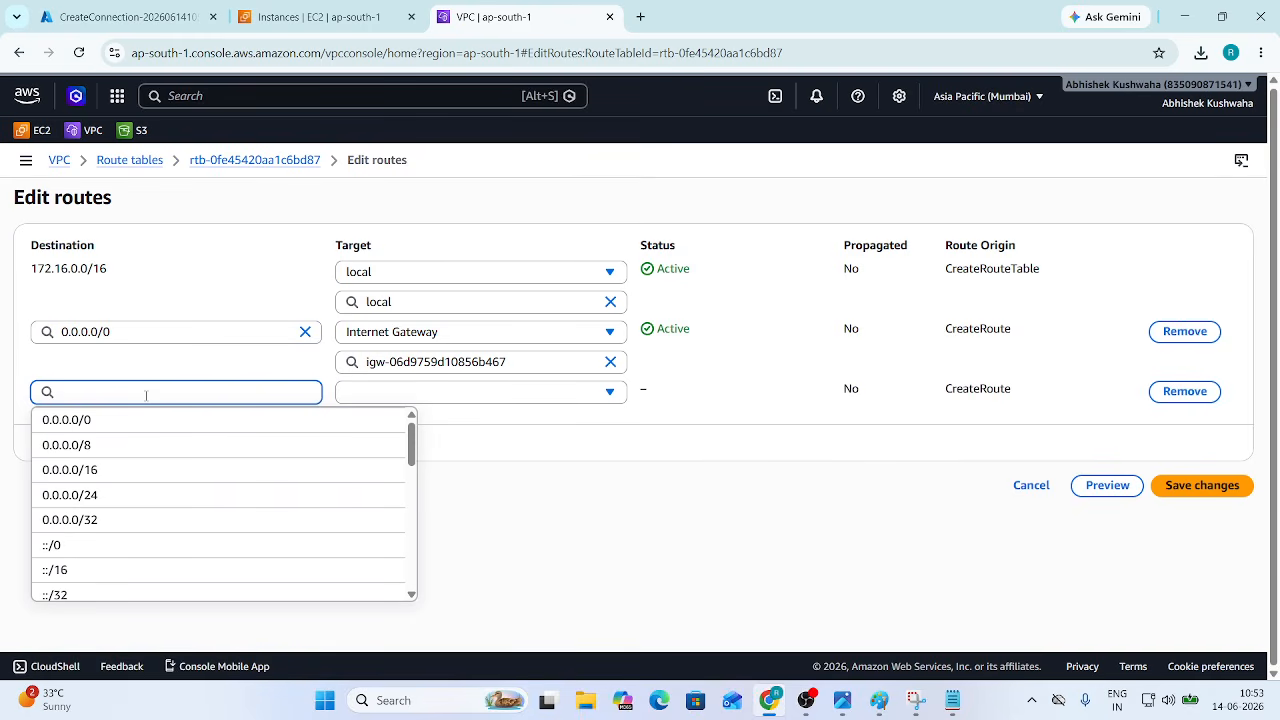
type("10")
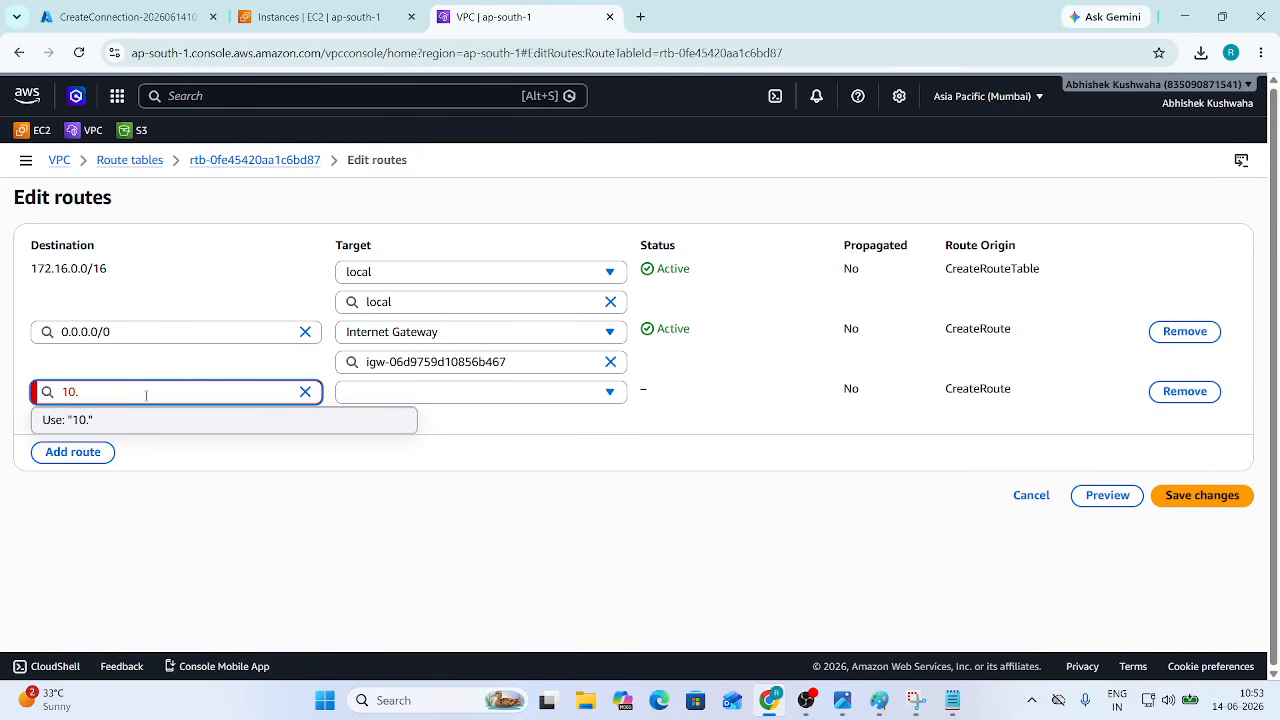
type(".0.0.0/16")
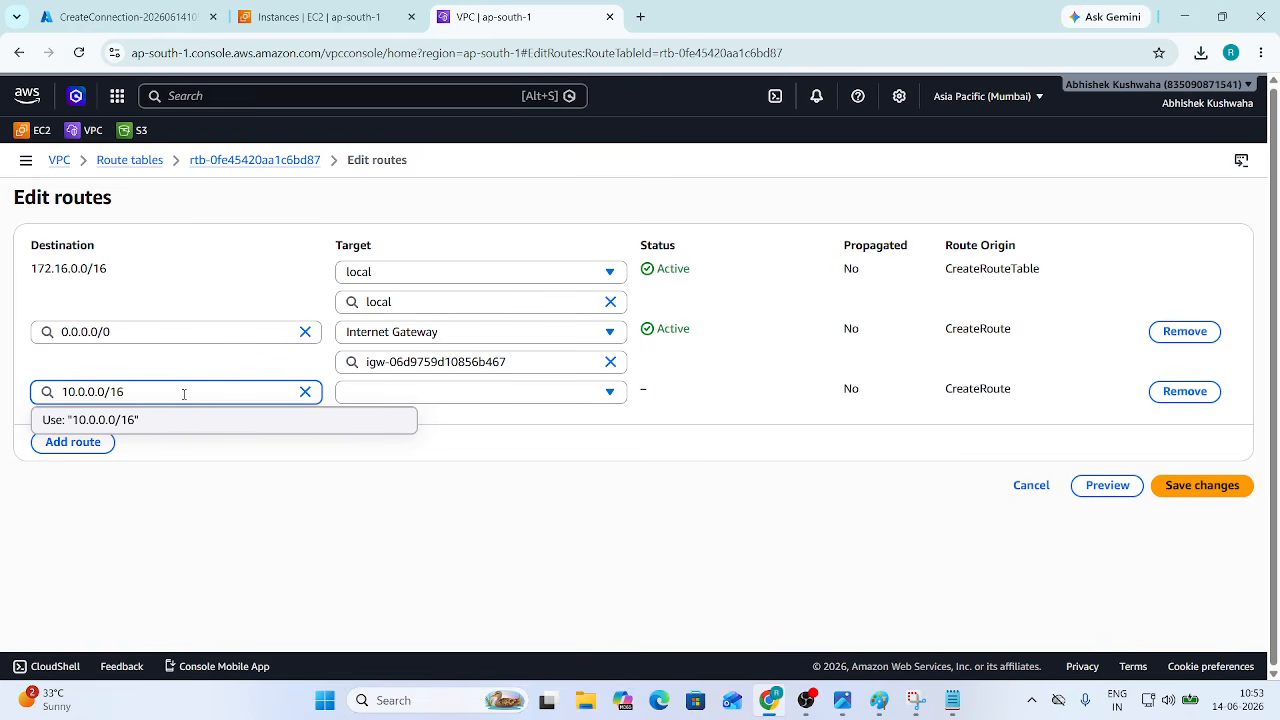
left_click(445, 390)
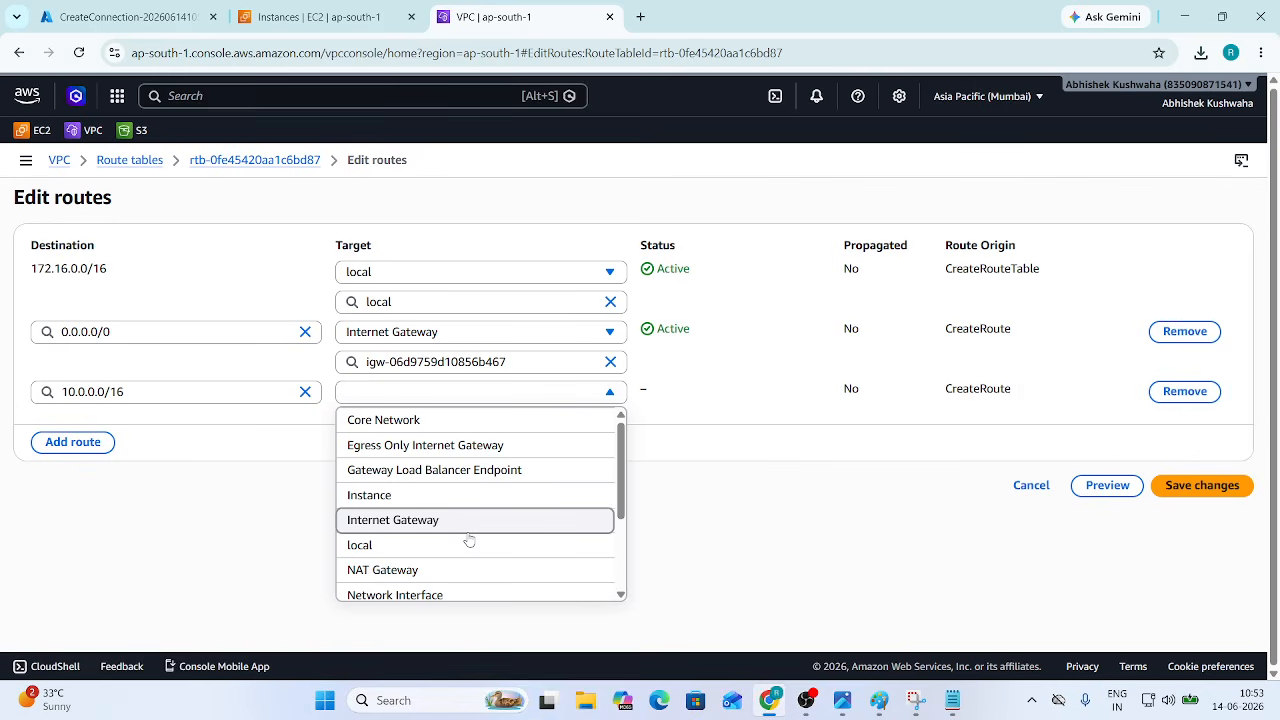
scroll(469, 540, "down", 3)
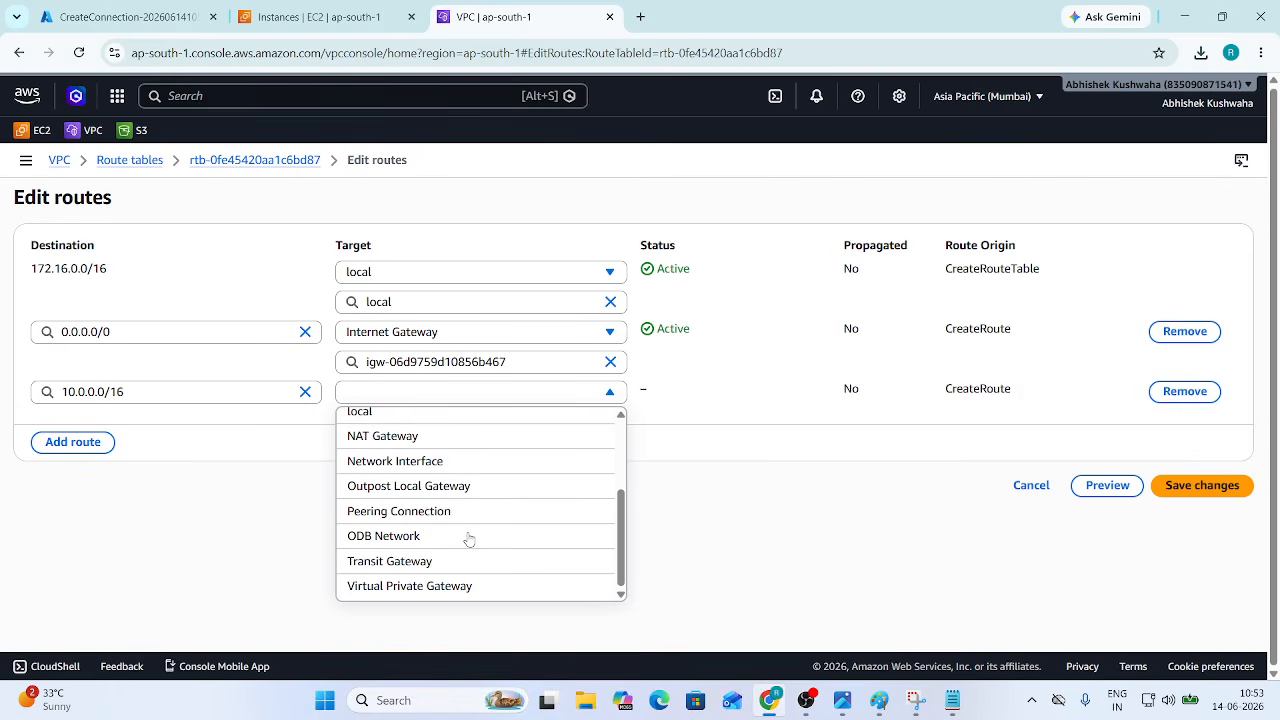
left_click(471, 587)
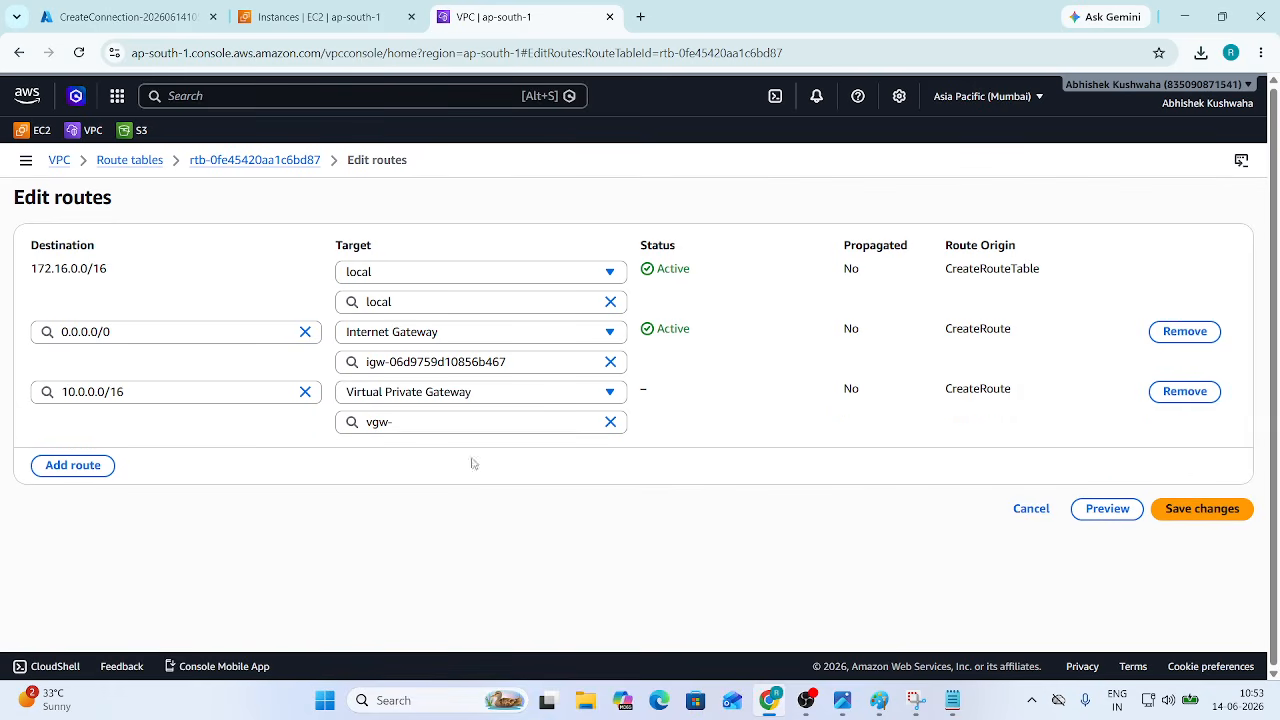
left_click(483, 421)
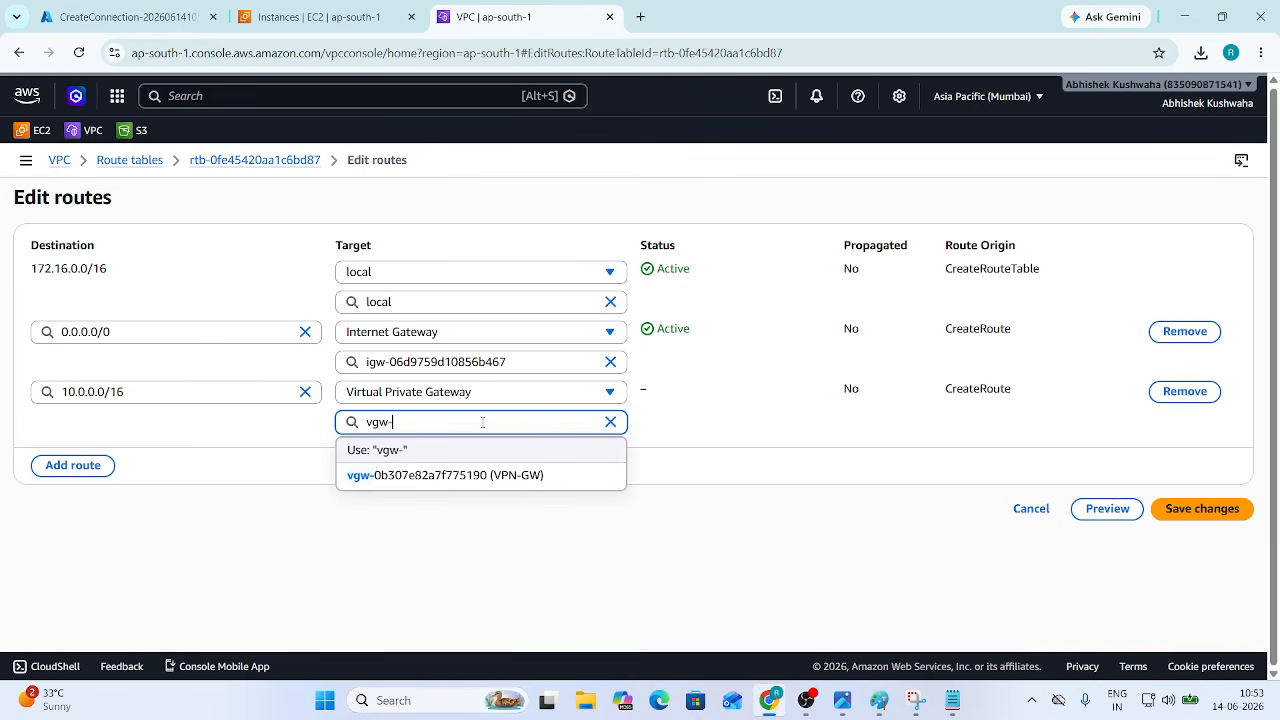
left_click(489, 476)
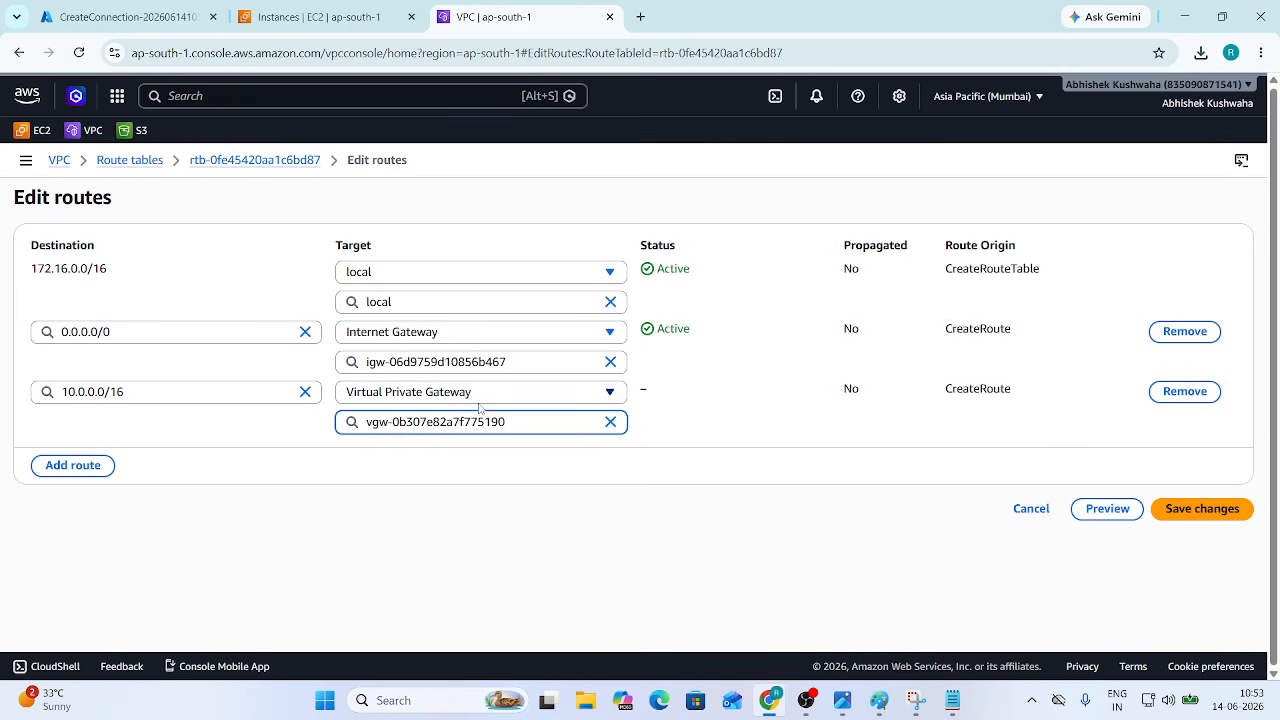
left_click(1197, 508)
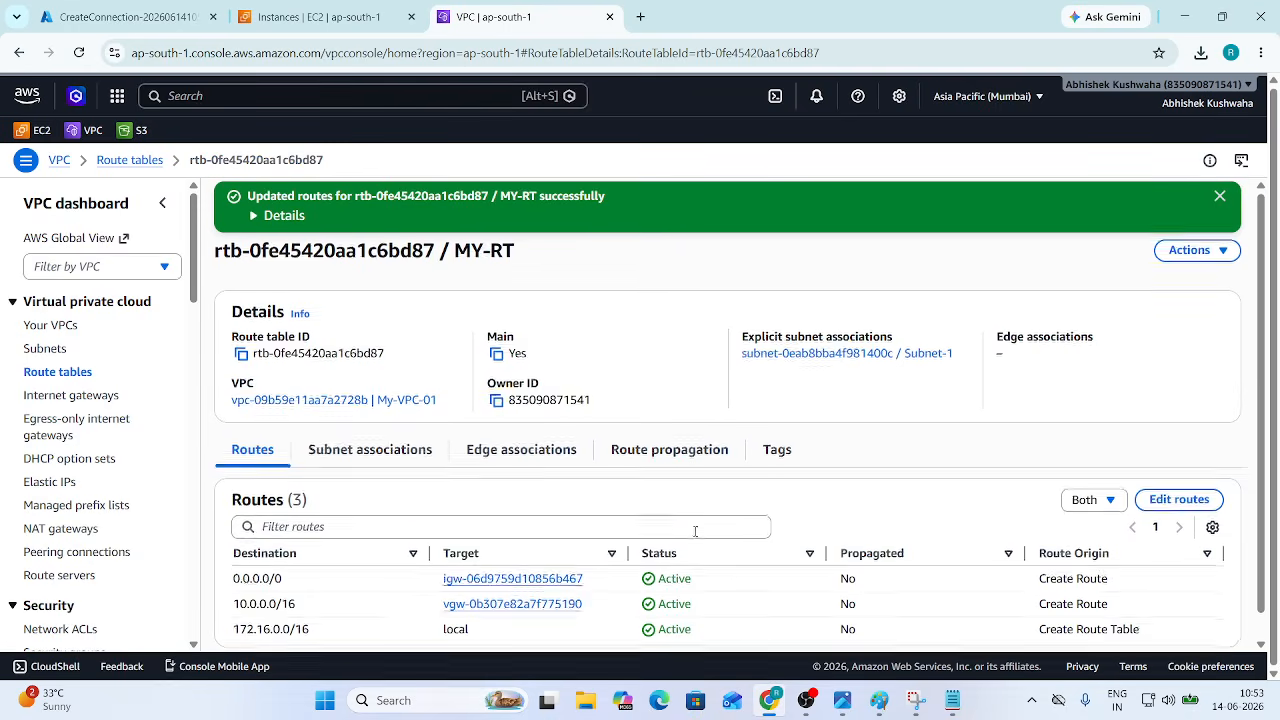
Step: Confirm MY-RT's Routes tab lists the new 10.0.0.0/16 route
left_click(58, 373)
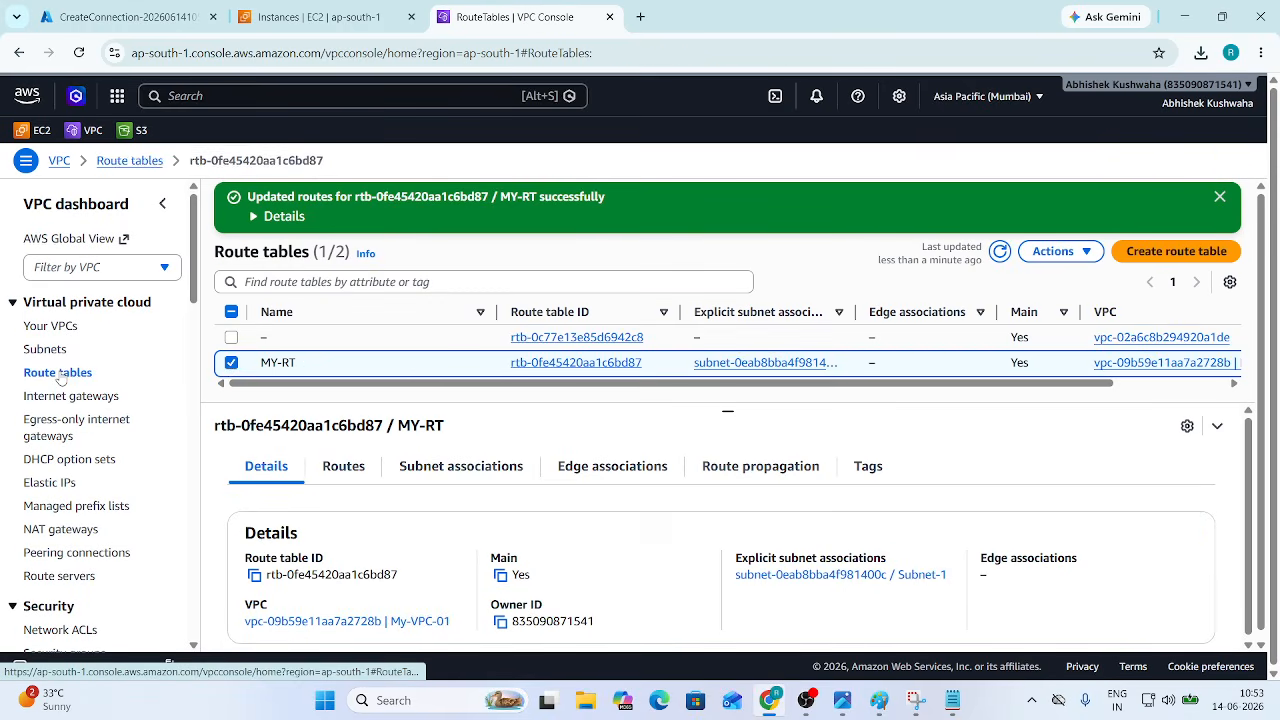
left_click(354, 470)
scroll(492, 527, "down", 1)
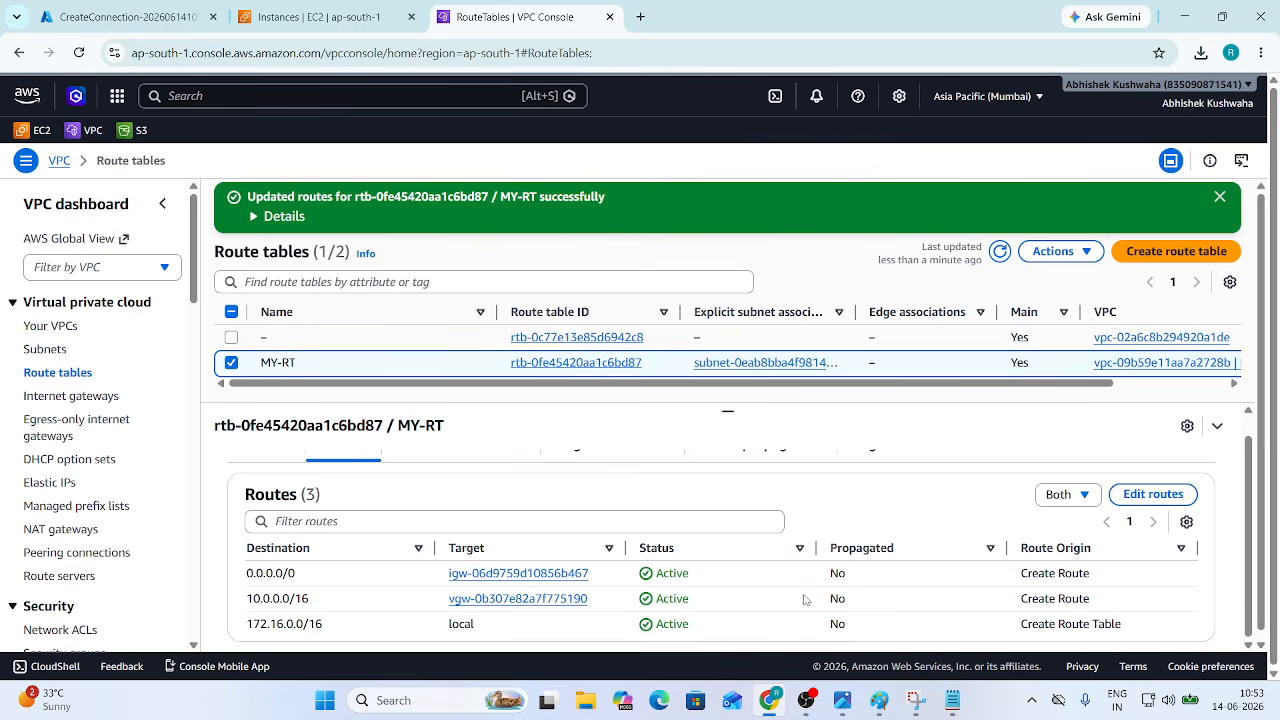
scroll(808, 597, "up", 1)
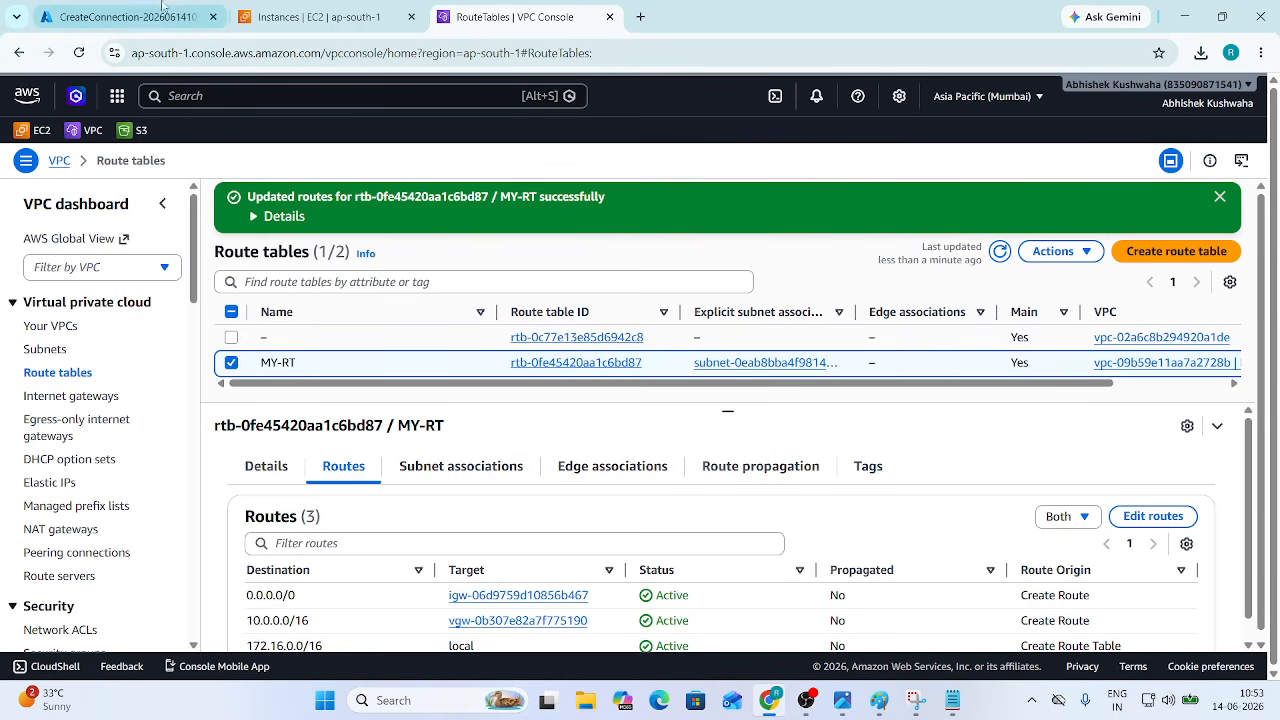
left_click(125, 17)
Step: Copy VM-1's public IP 20.197.60.76 from the Azure virtual machines list
left_click(152, 89)
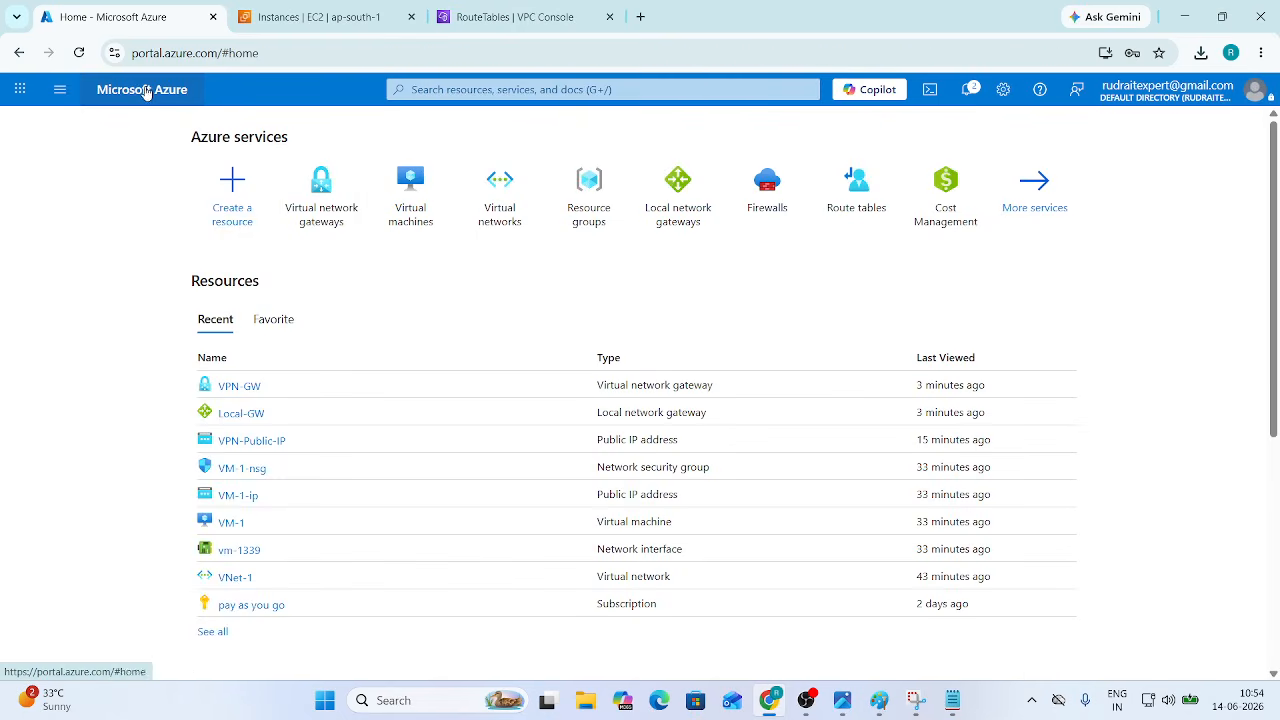
left_click(434, 190)
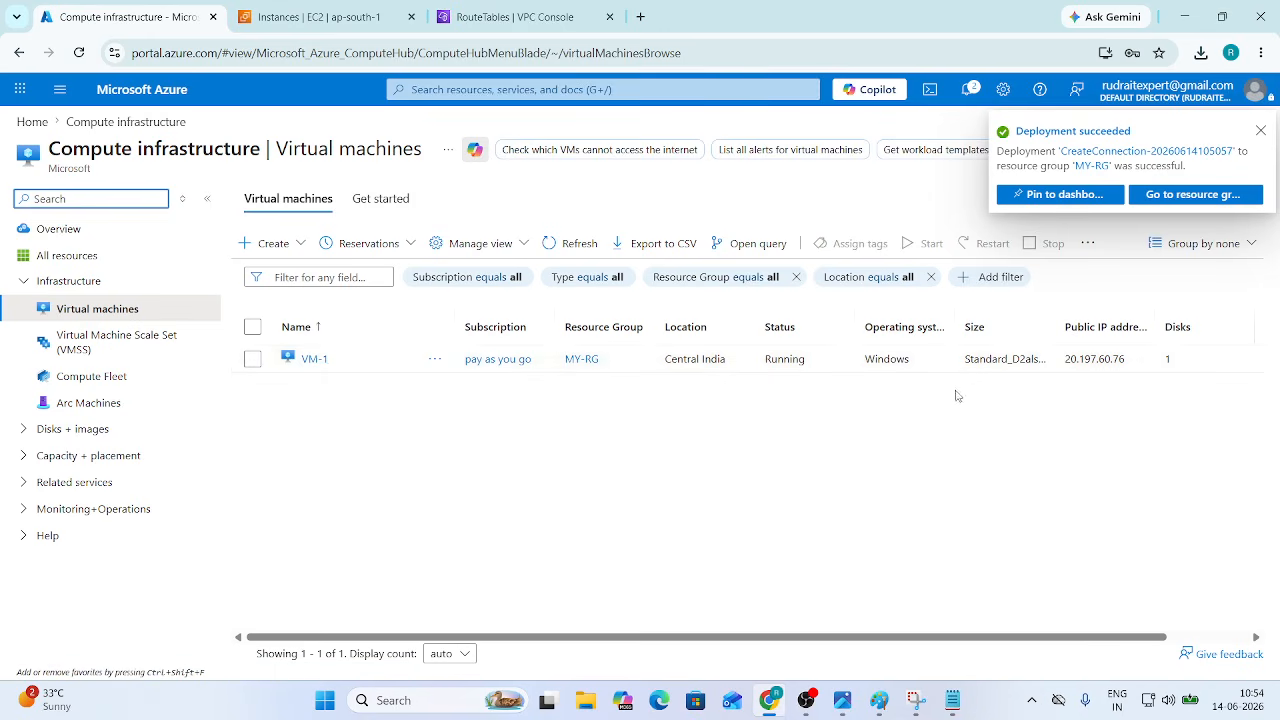
left_click(1117, 358)
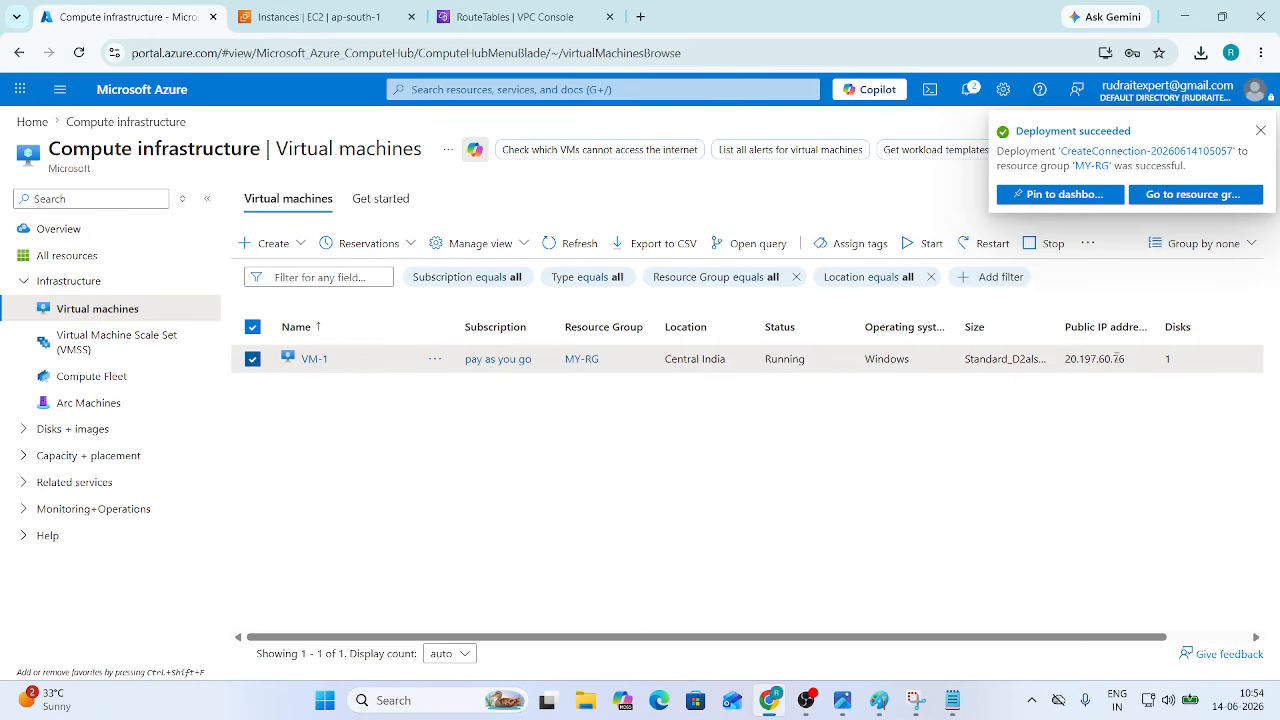
left_click_drag(1125, 358, 1064, 358)
key("ctrl+c")
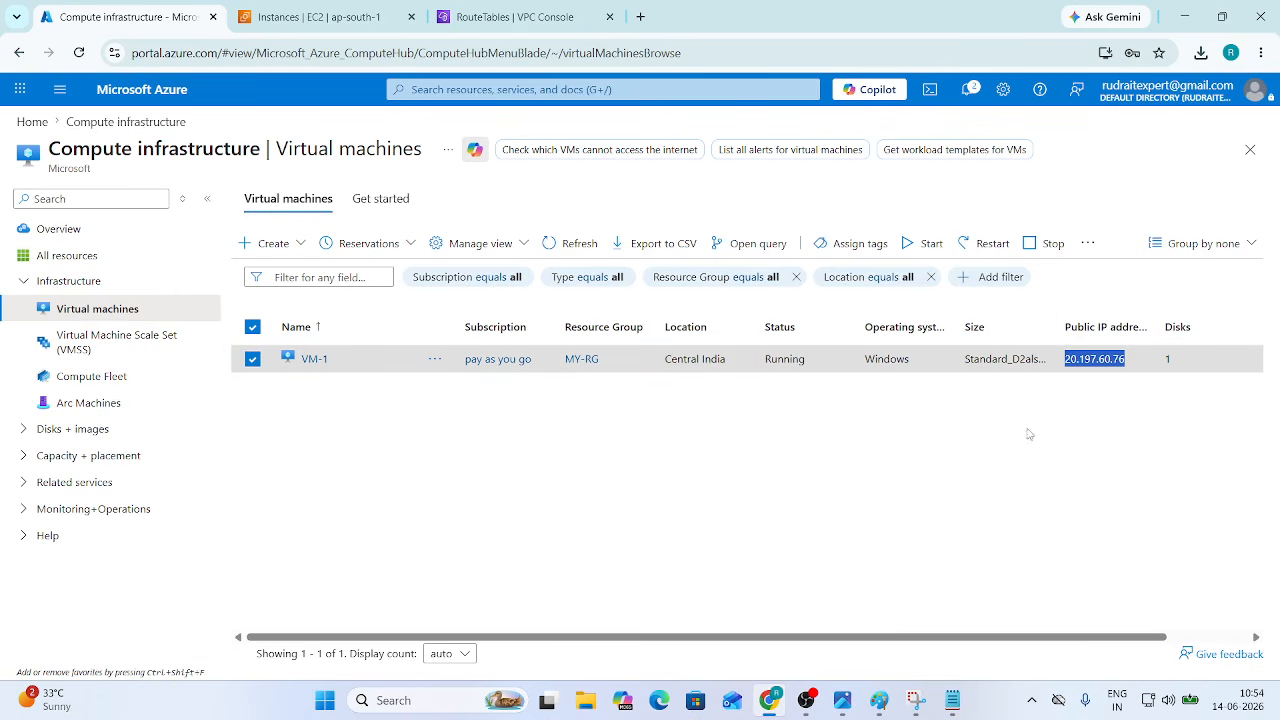
Step: Minimize the browser, Notepad and Paint to show the desktop
left_click(1185, 18)
left_click(1185, 20)
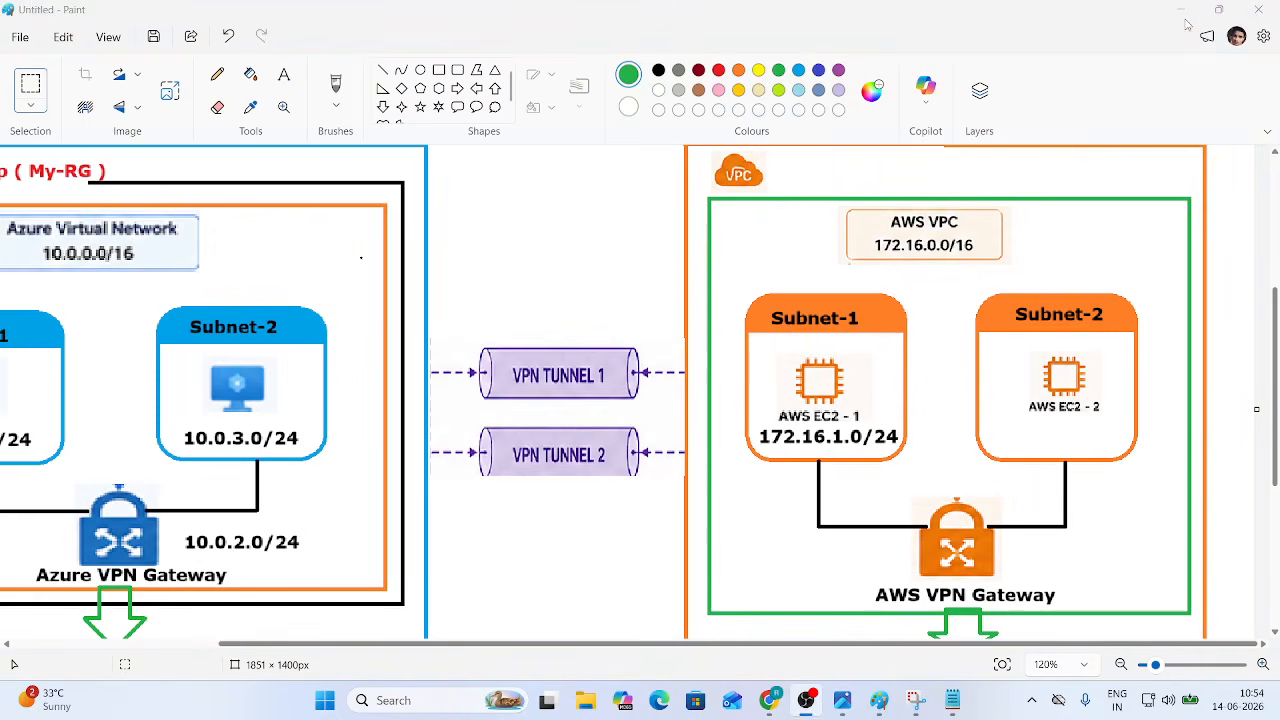
left_click(1180, 14)
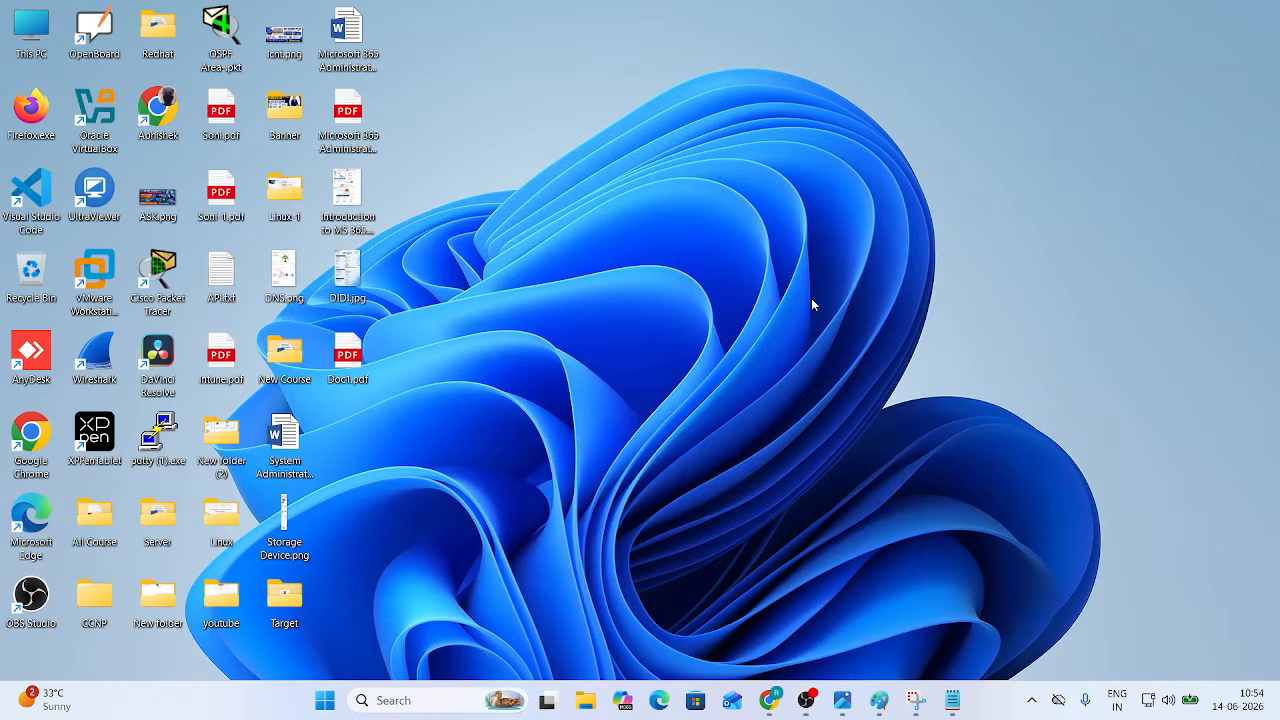
Step: Launch Remote Desktop Connection with mstsc, targeting 20.197.60.76, and expand its options
key("super+r")
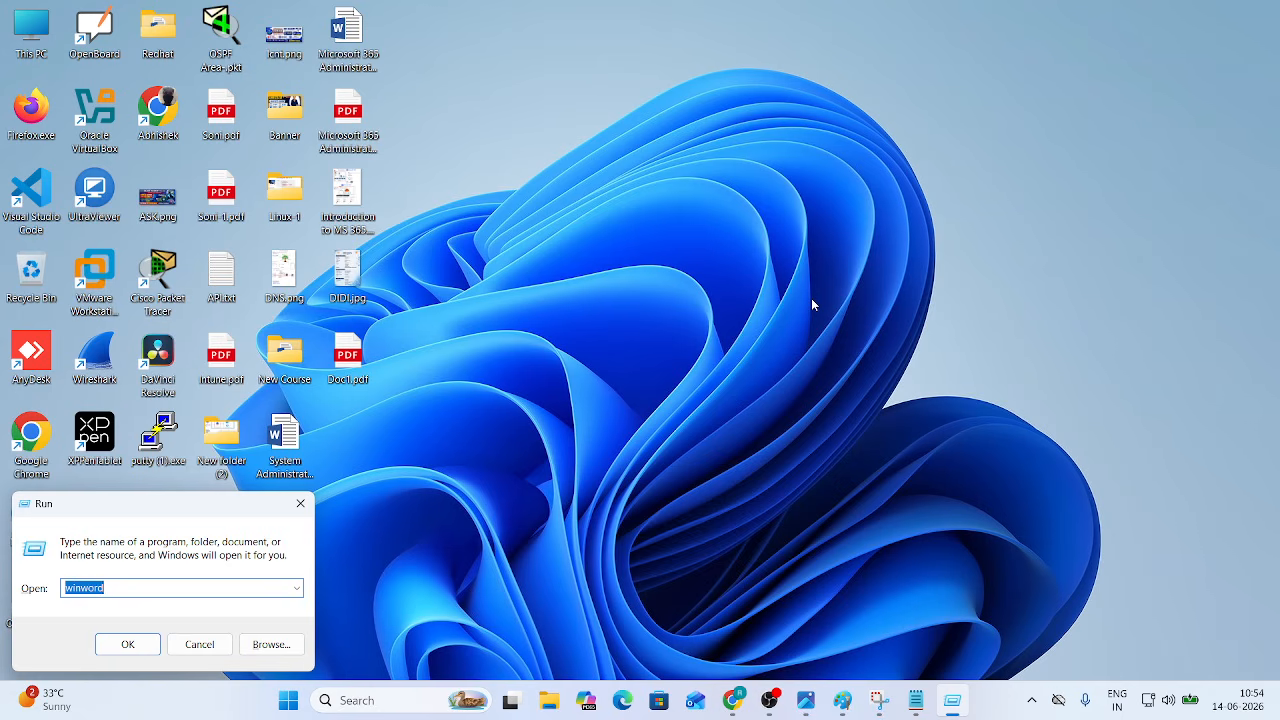
type("mstsc")
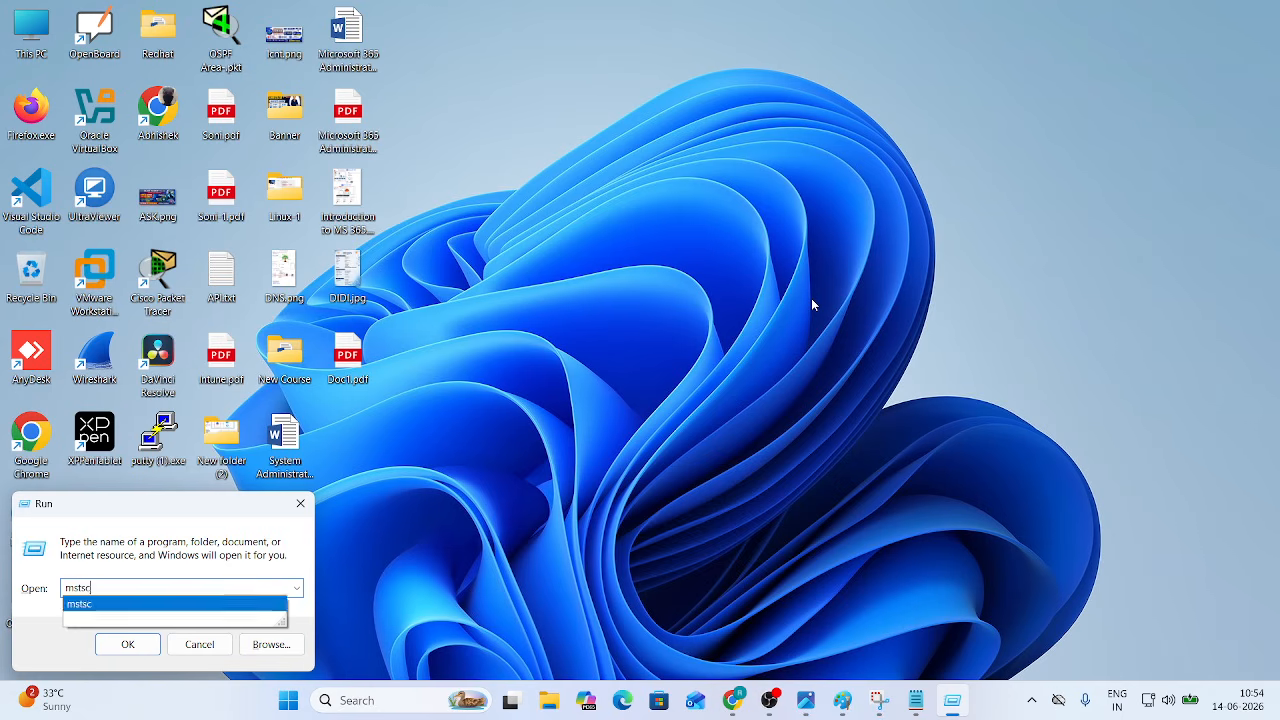
key("Return")
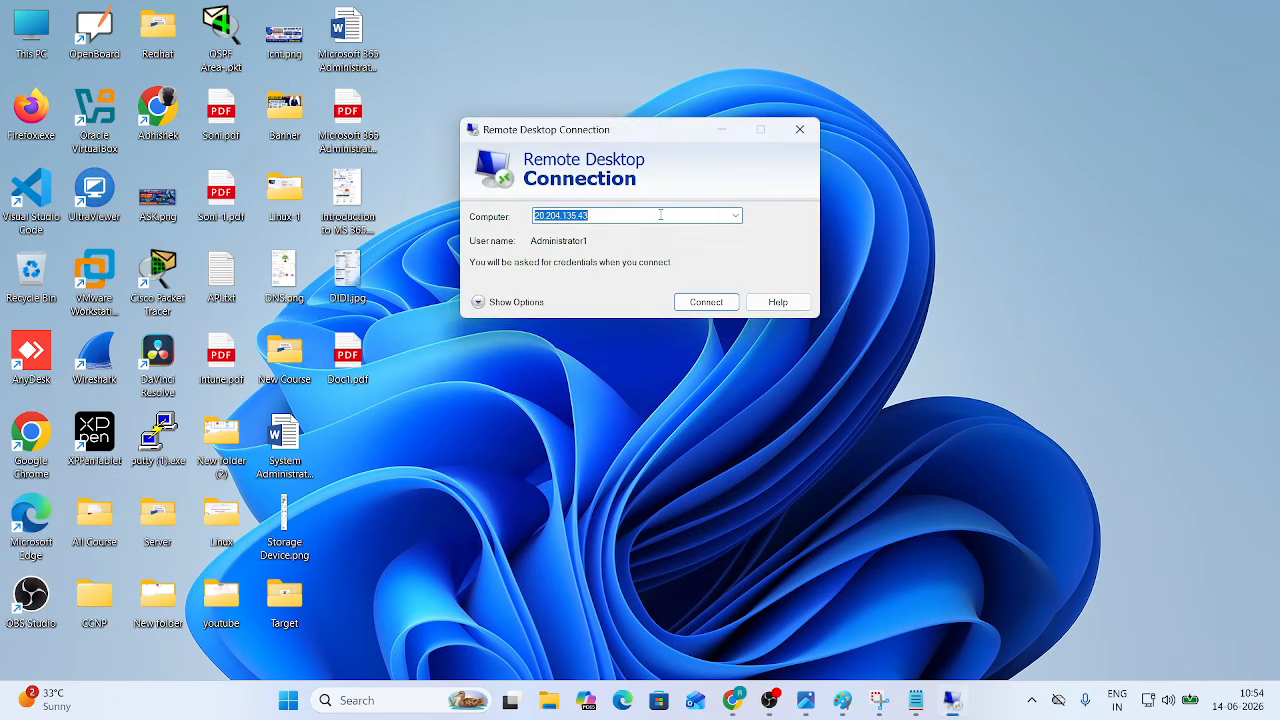
key("ctrl+v")
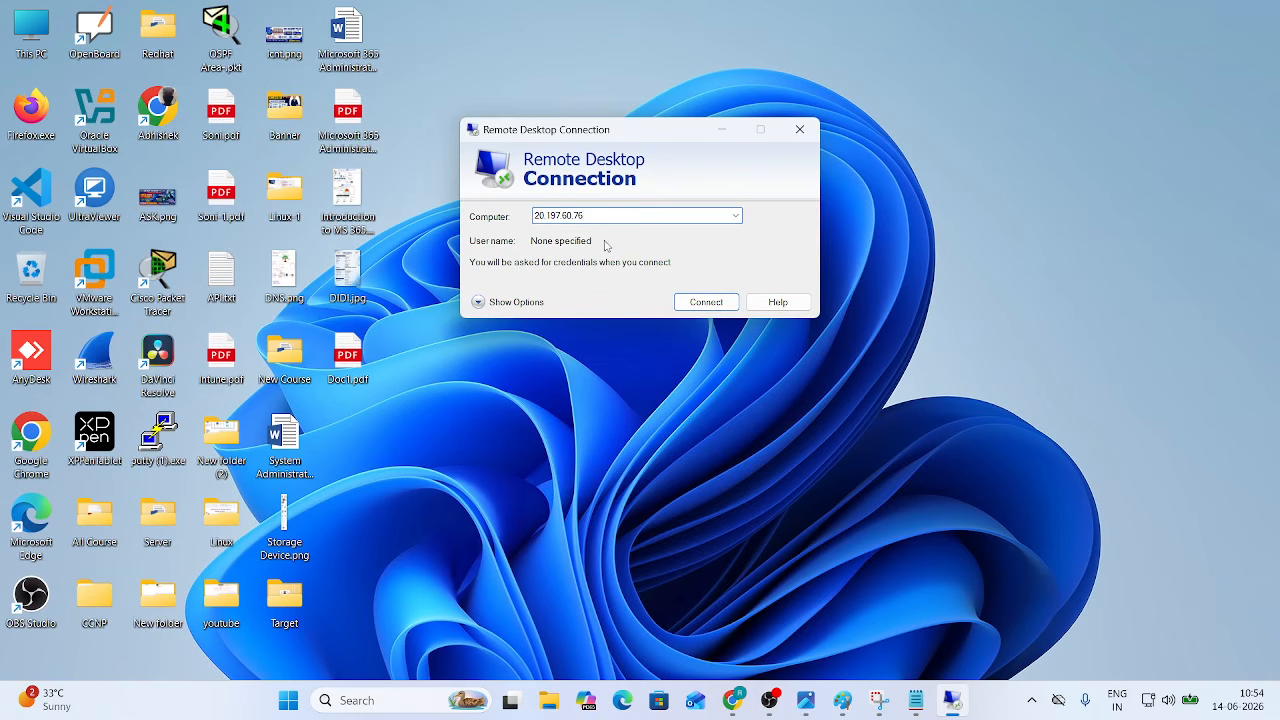
left_click(537, 303)
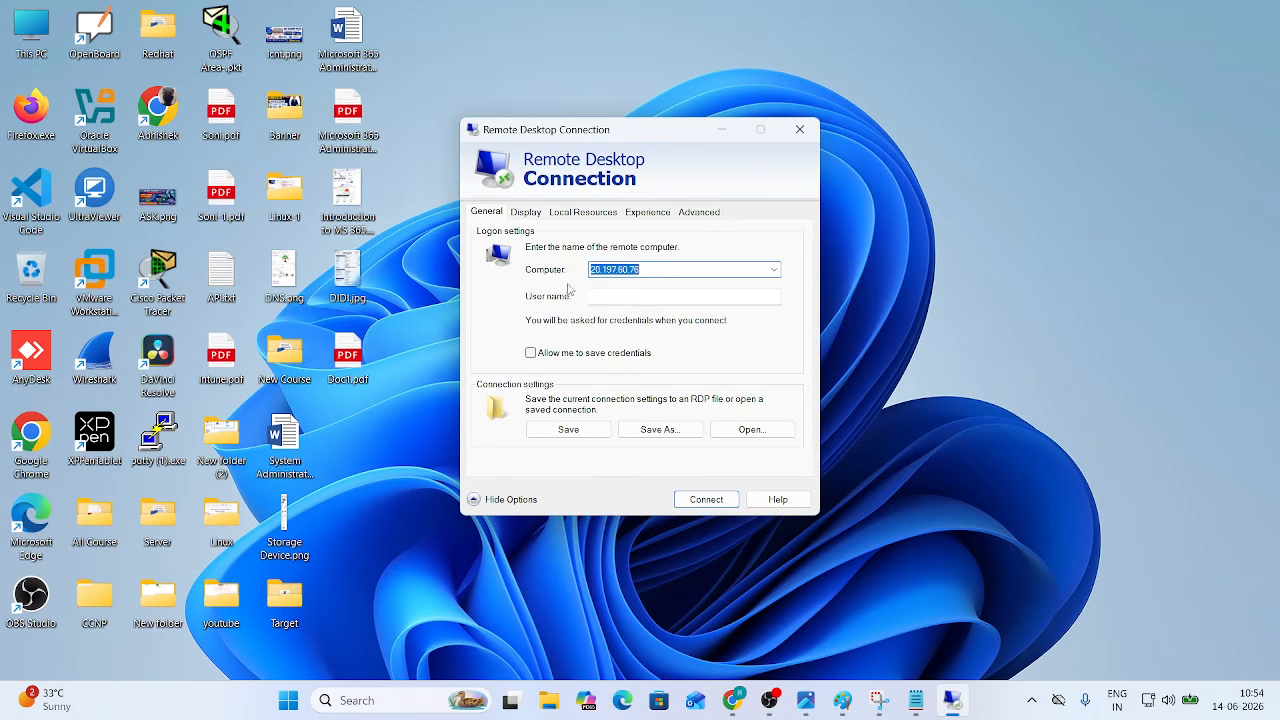
left_click(629, 297)
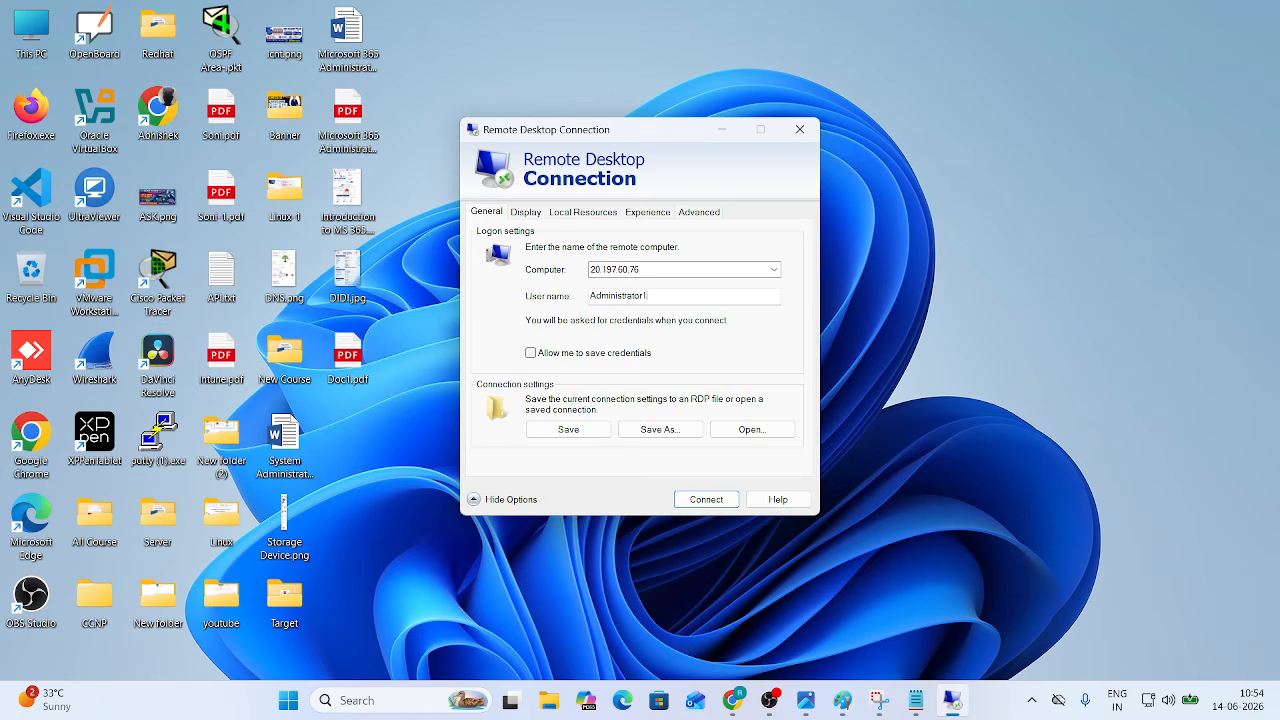
Step: Connect to the Azure VM with the account password, accept the certificate, and minimize the session
left_click(716, 504)
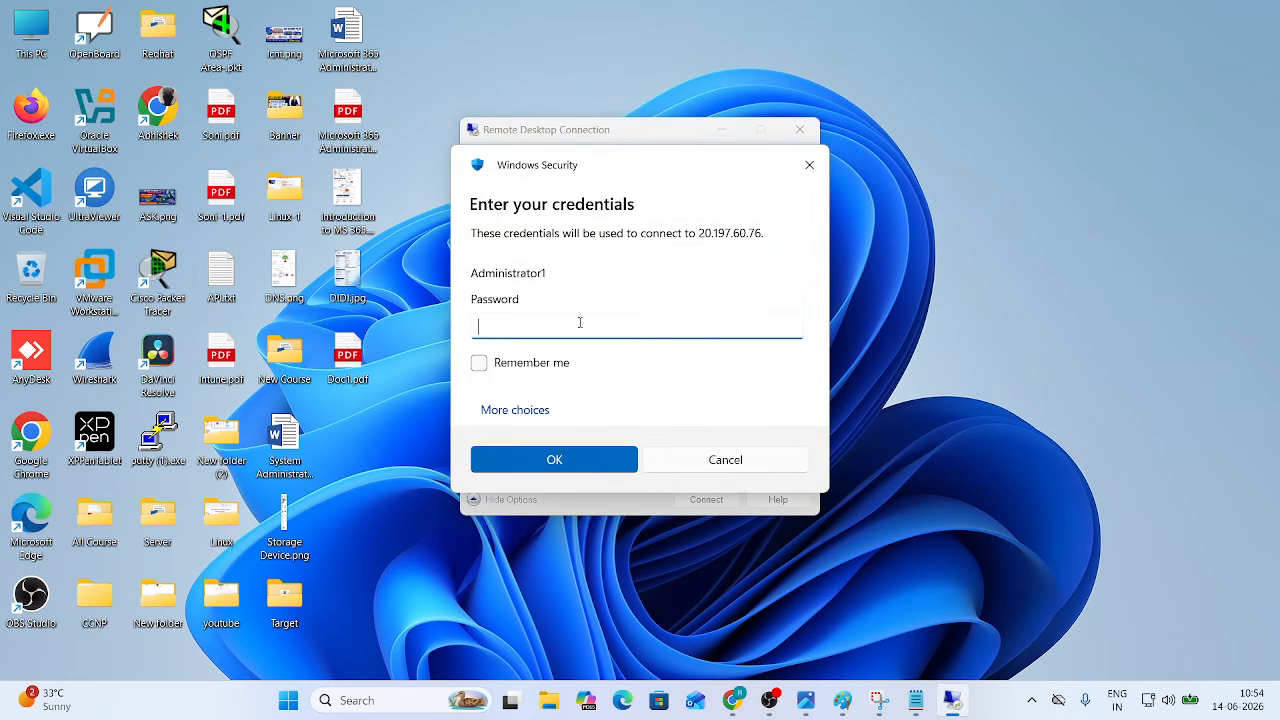
type("*****")
left_click(597, 452)
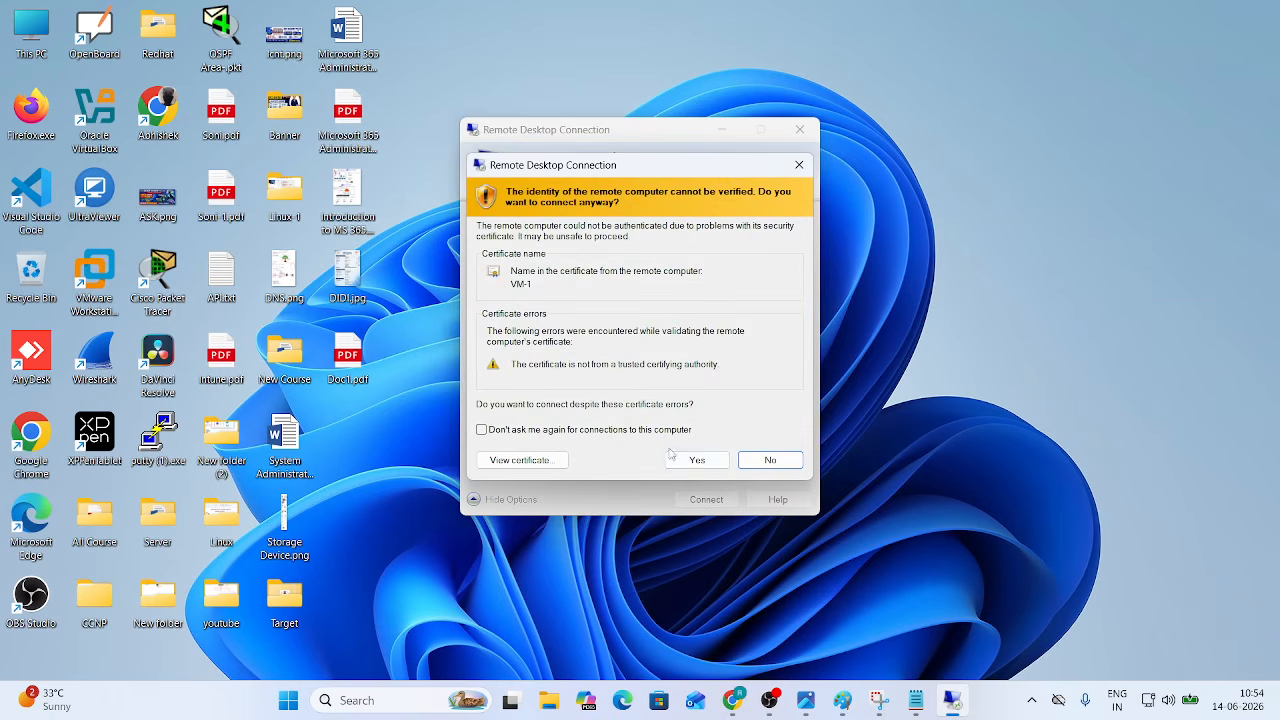
left_click(696, 461)
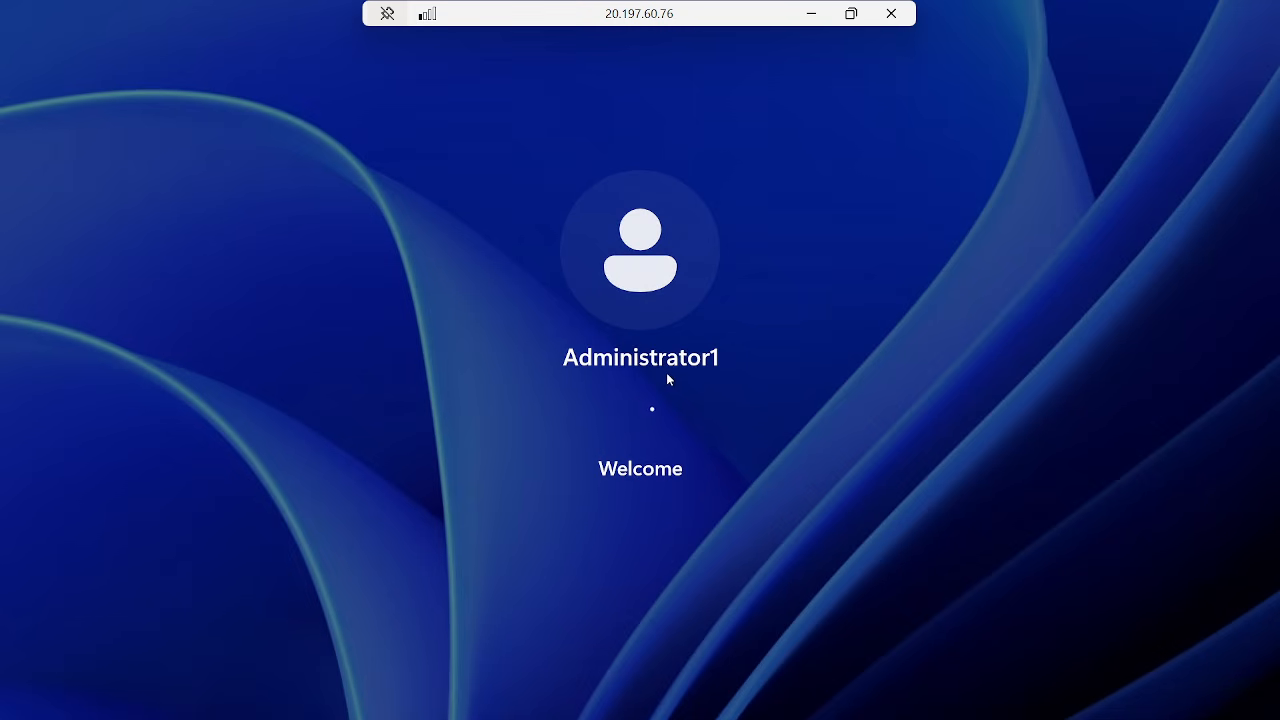
left_click(810, 15)
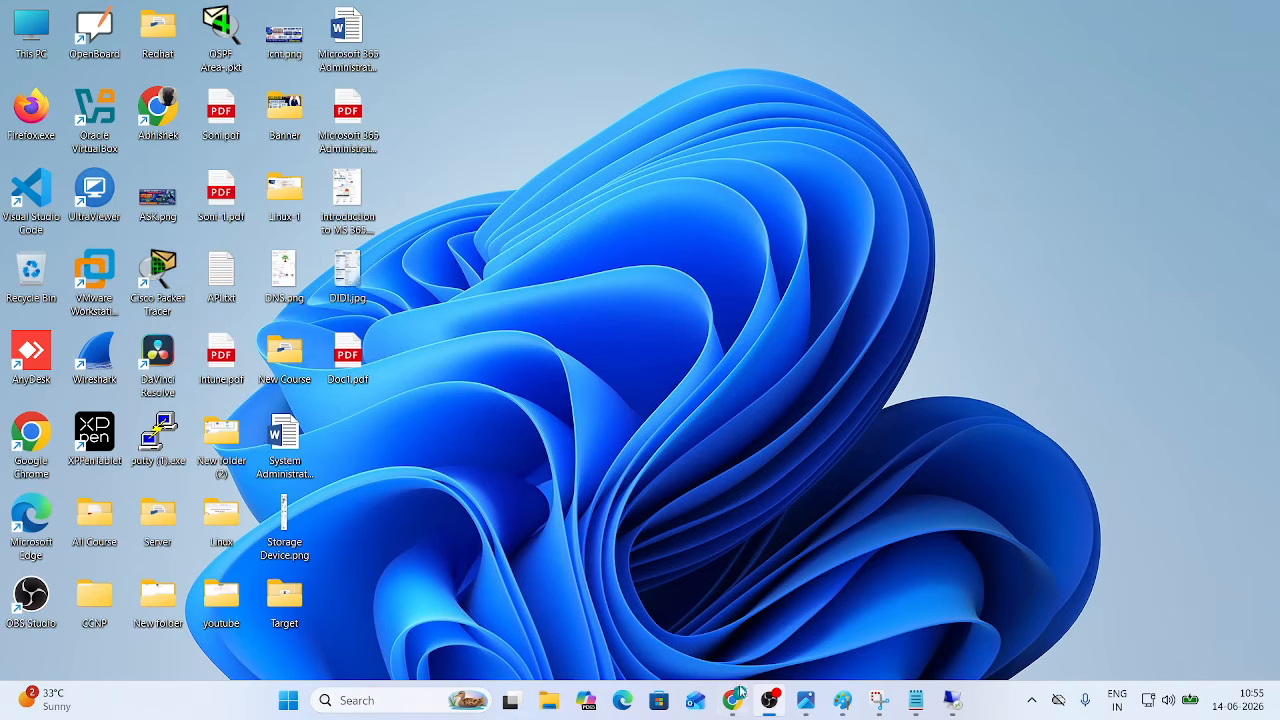
Step: Open the RDP client connection details for instance VPC-01 in the EC2 console
left_click(738, 692)
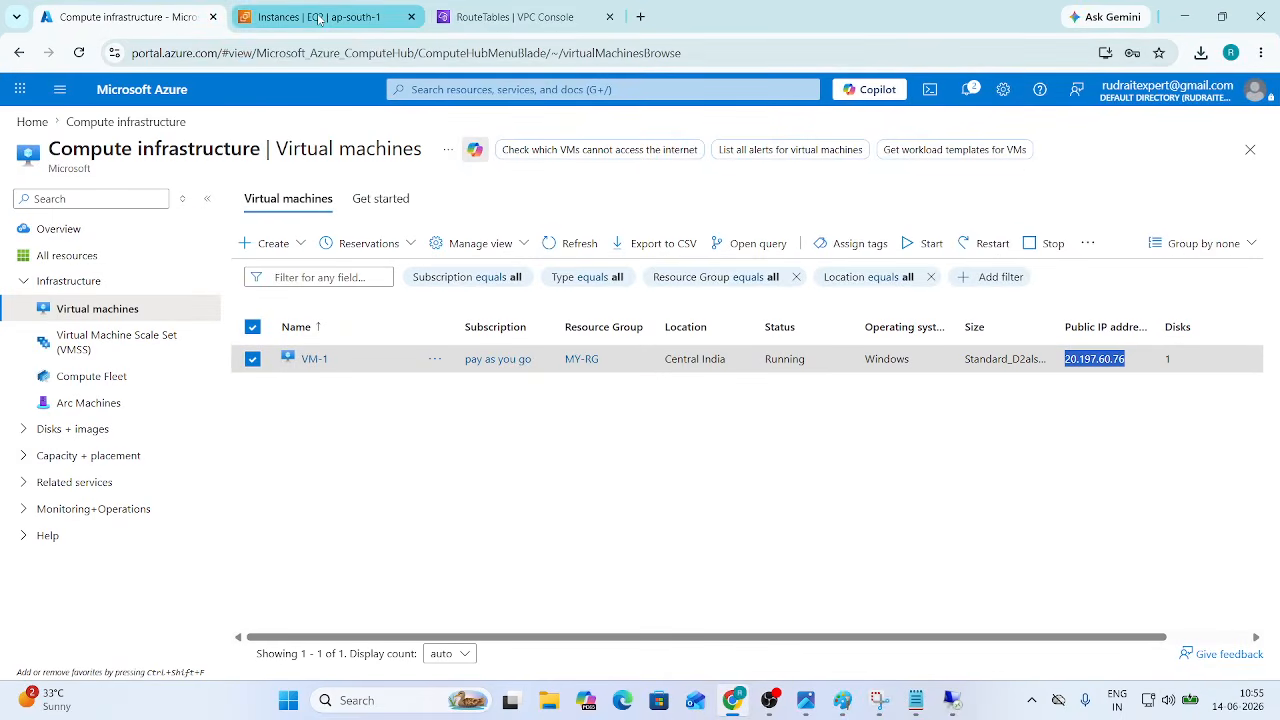
left_click(318, 17)
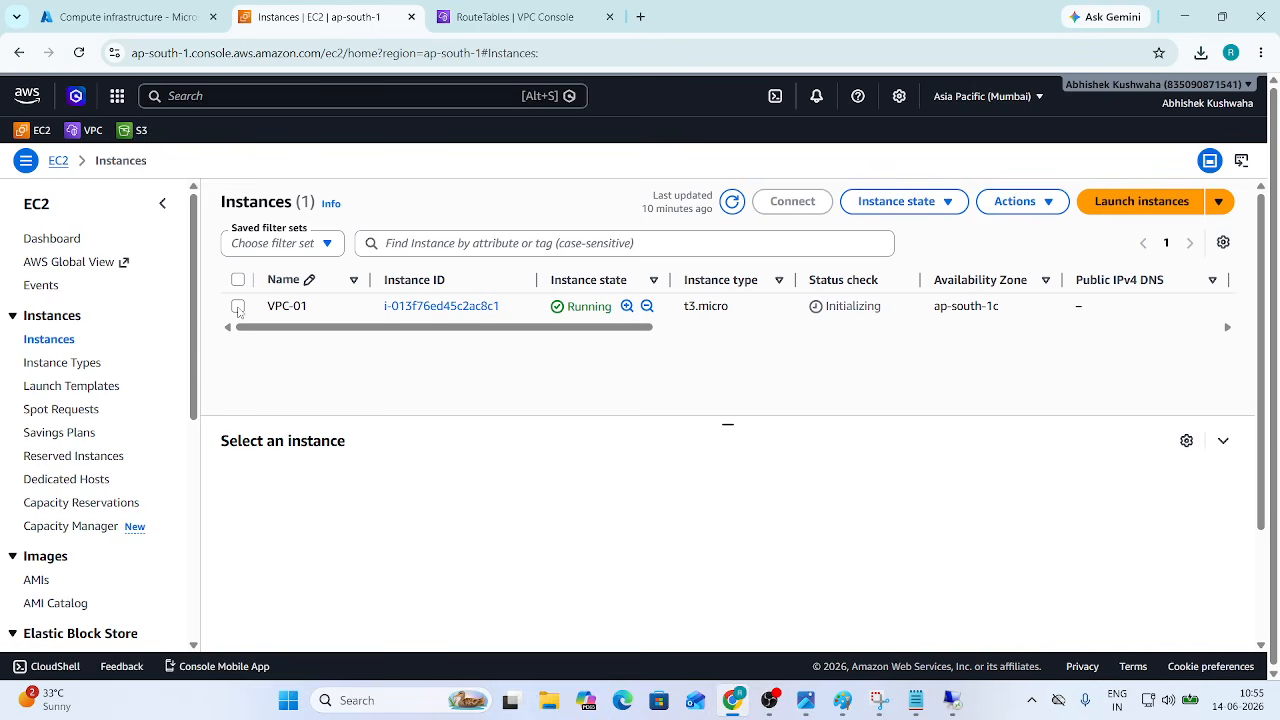
left_click(238, 307)
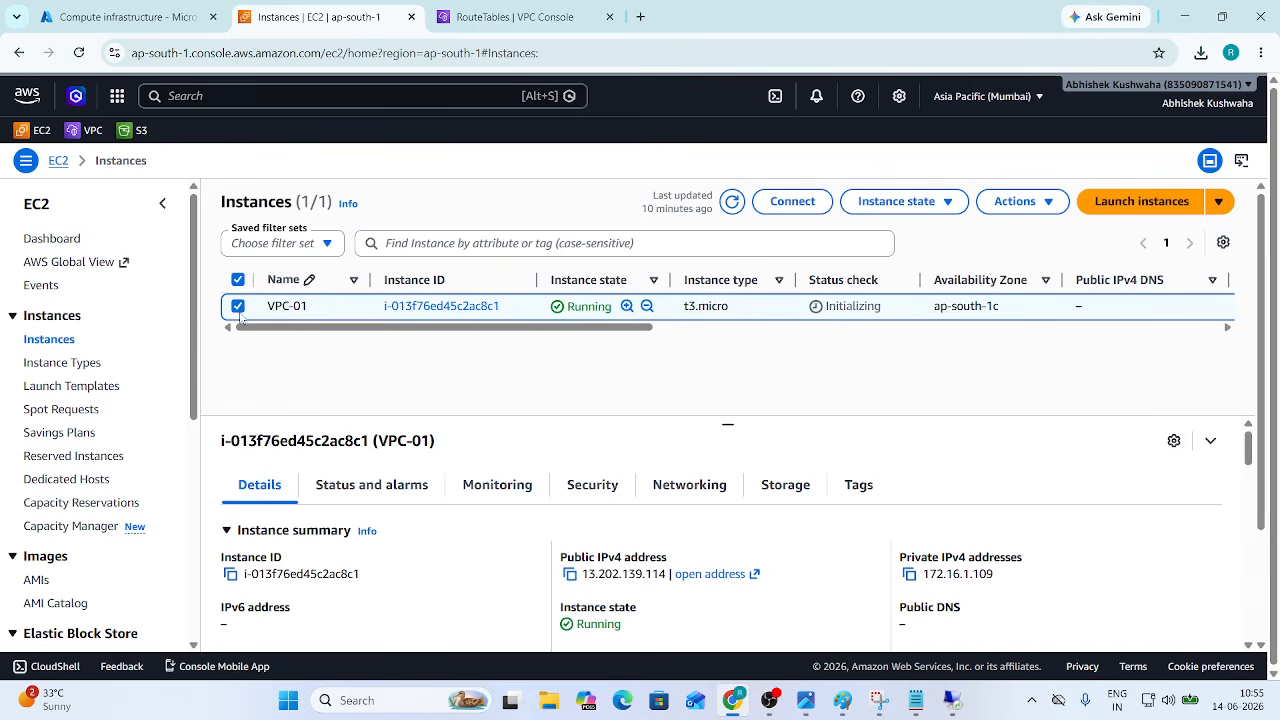
left_click(795, 204)
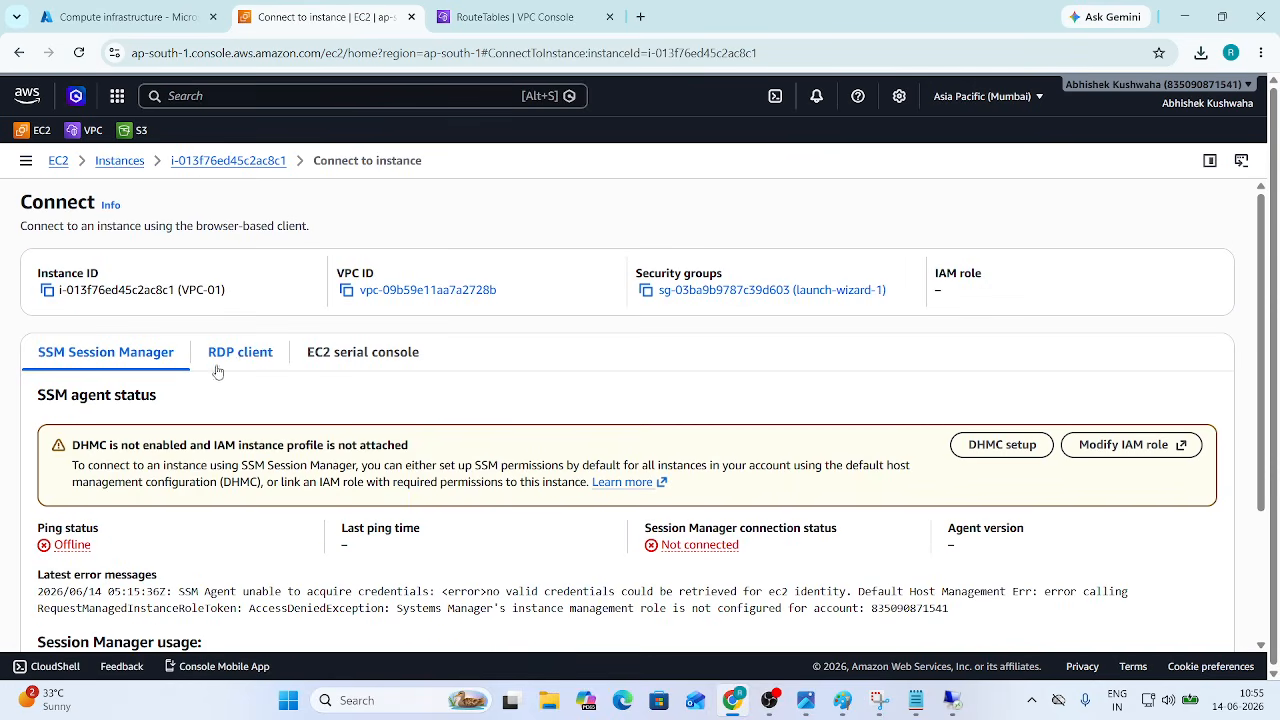
left_click(241, 358)
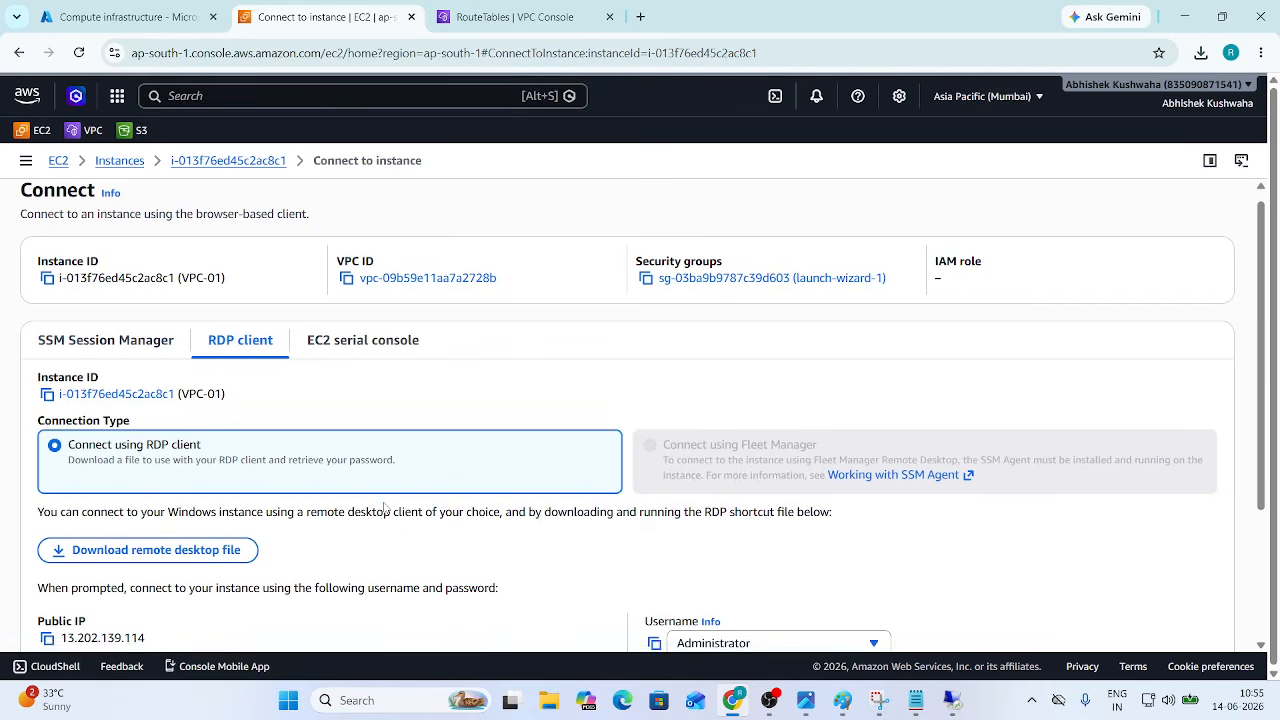
Step: Decrypt VPC-01's Administrator password using the mykey.pem private key
scroll(385, 510, "down", 2)
scroll(385, 510, "down", 3)
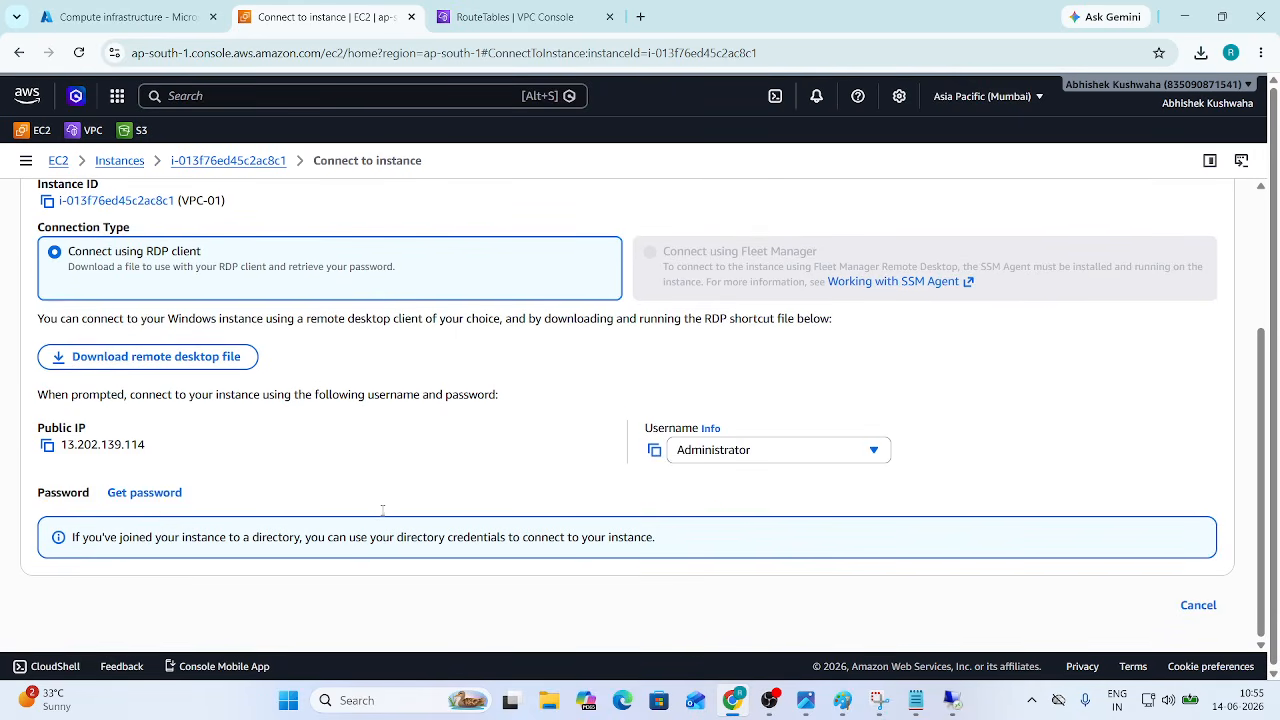
left_click(150, 494)
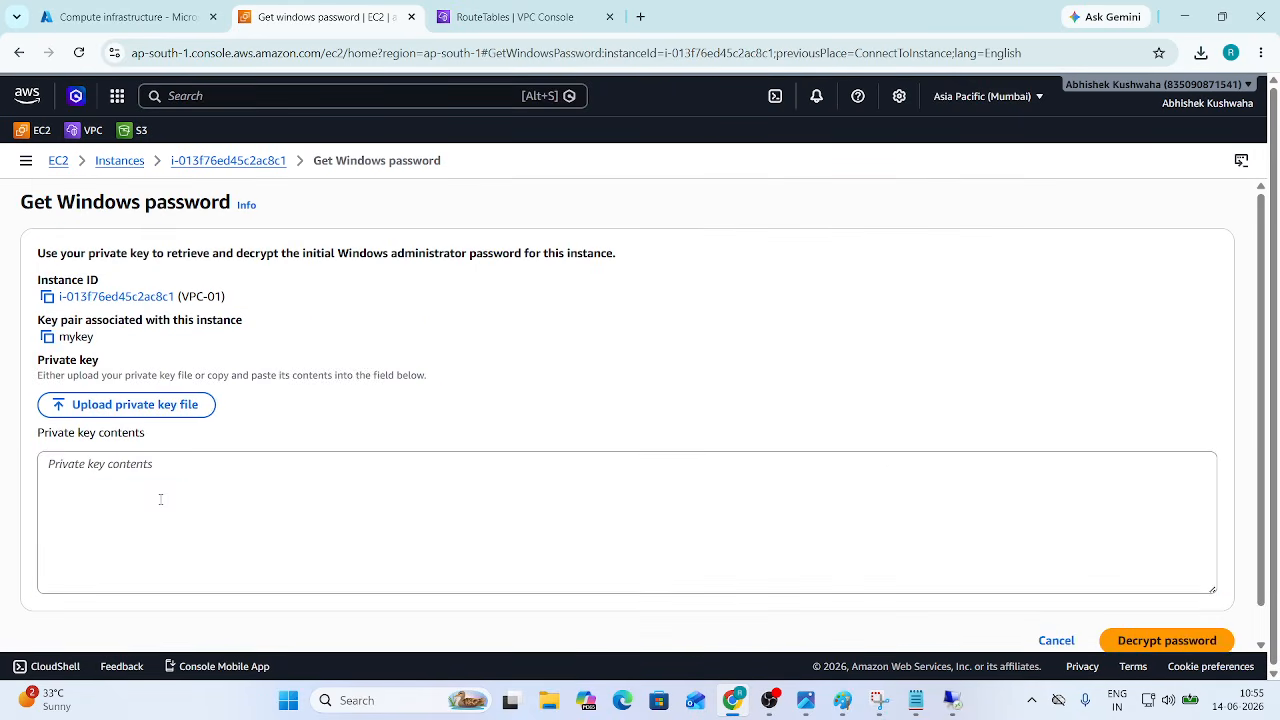
left_click(140, 406)
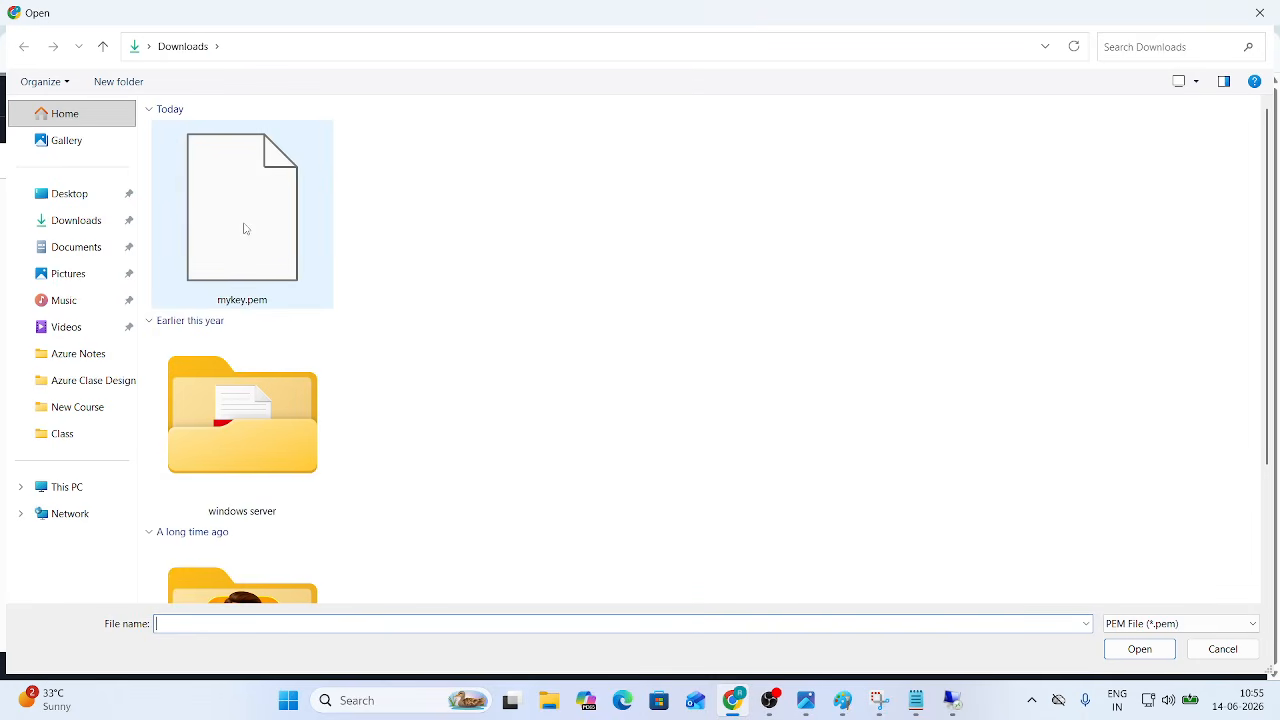
double_click(244, 229)
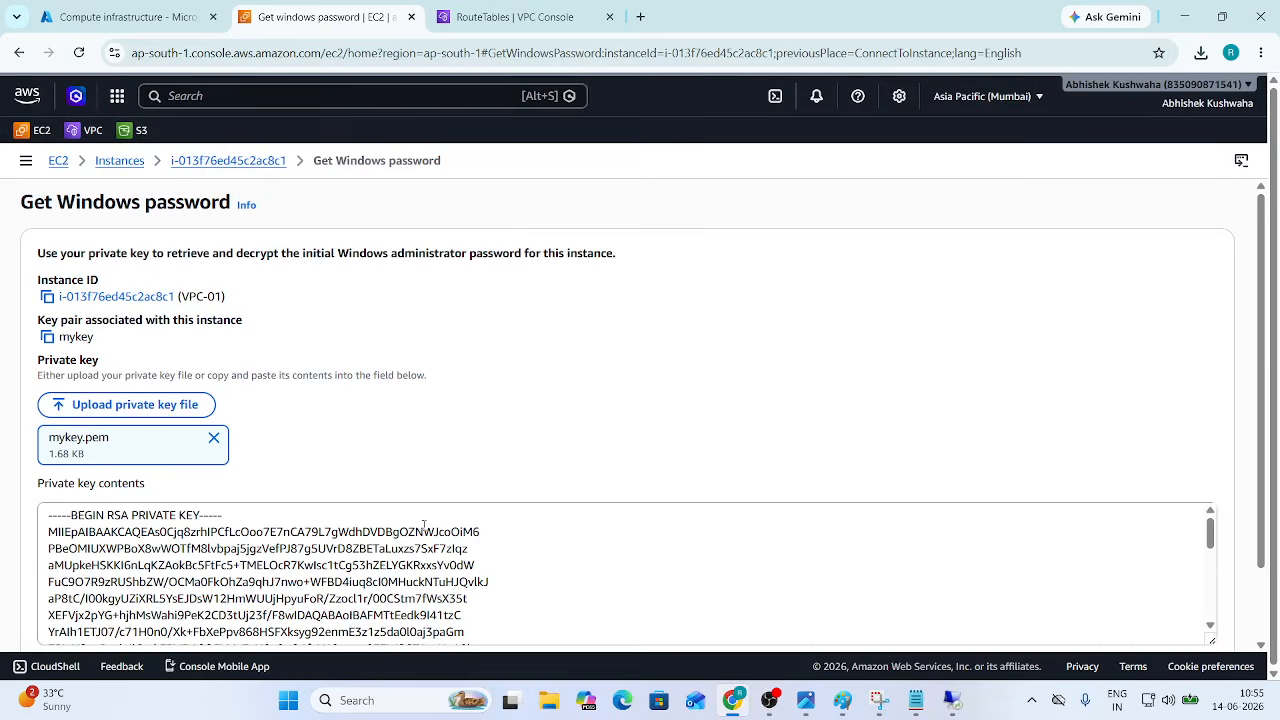
scroll(560, 577, "down", 2)
scroll(883, 479, "down", 2)
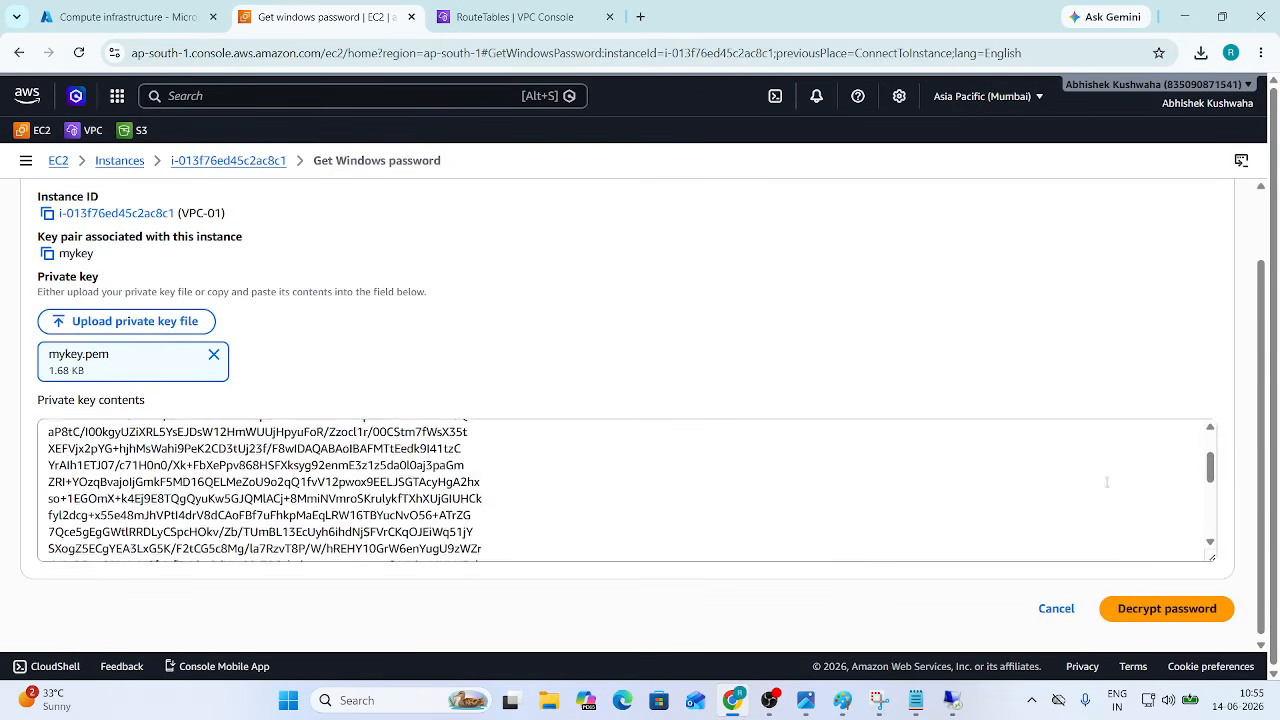
left_click(1166, 608)
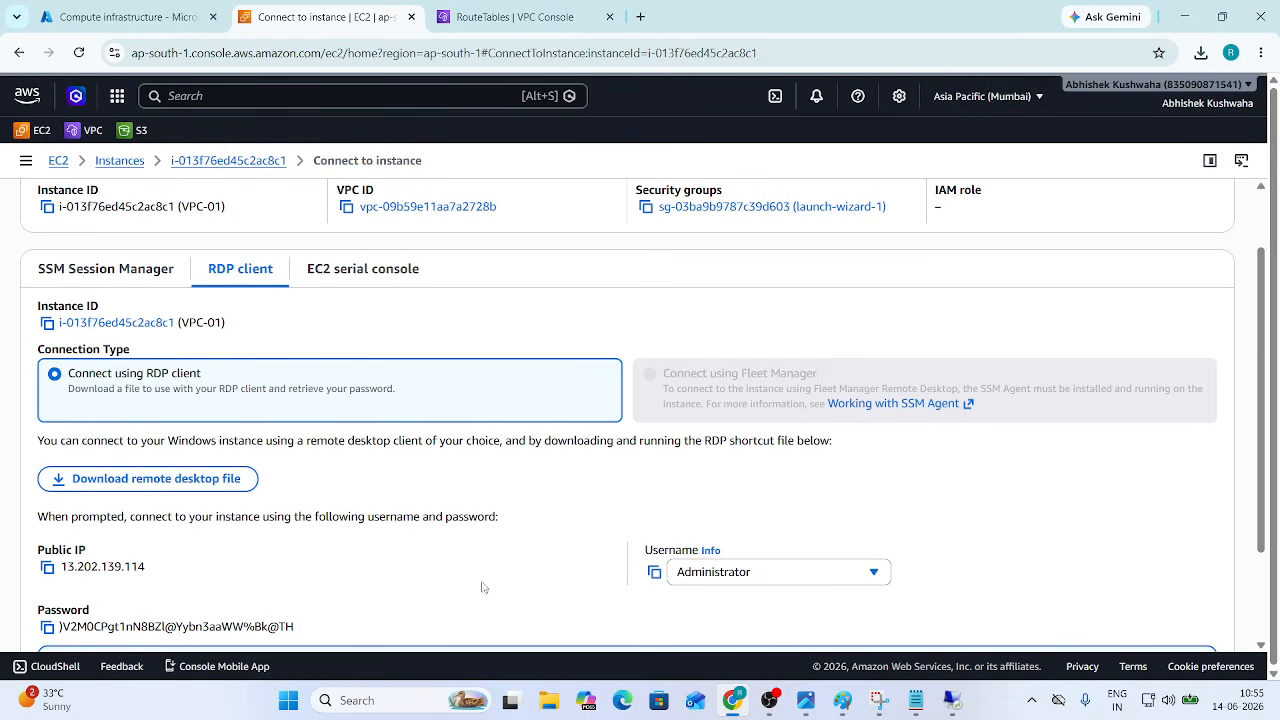
scroll(294, 571, "down", 2)
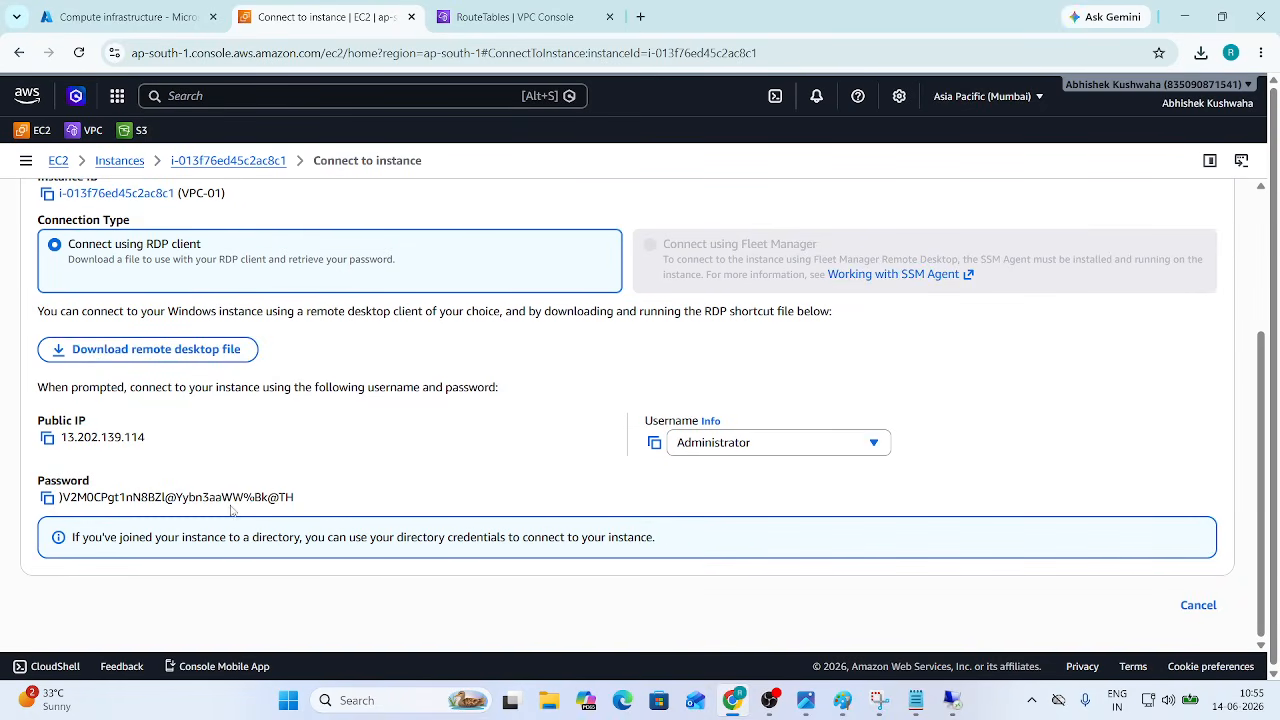
Step: Download VPC-01's RDP file and connect, sharing smart cards, security keys, clipboard and printers
left_click(212, 368)
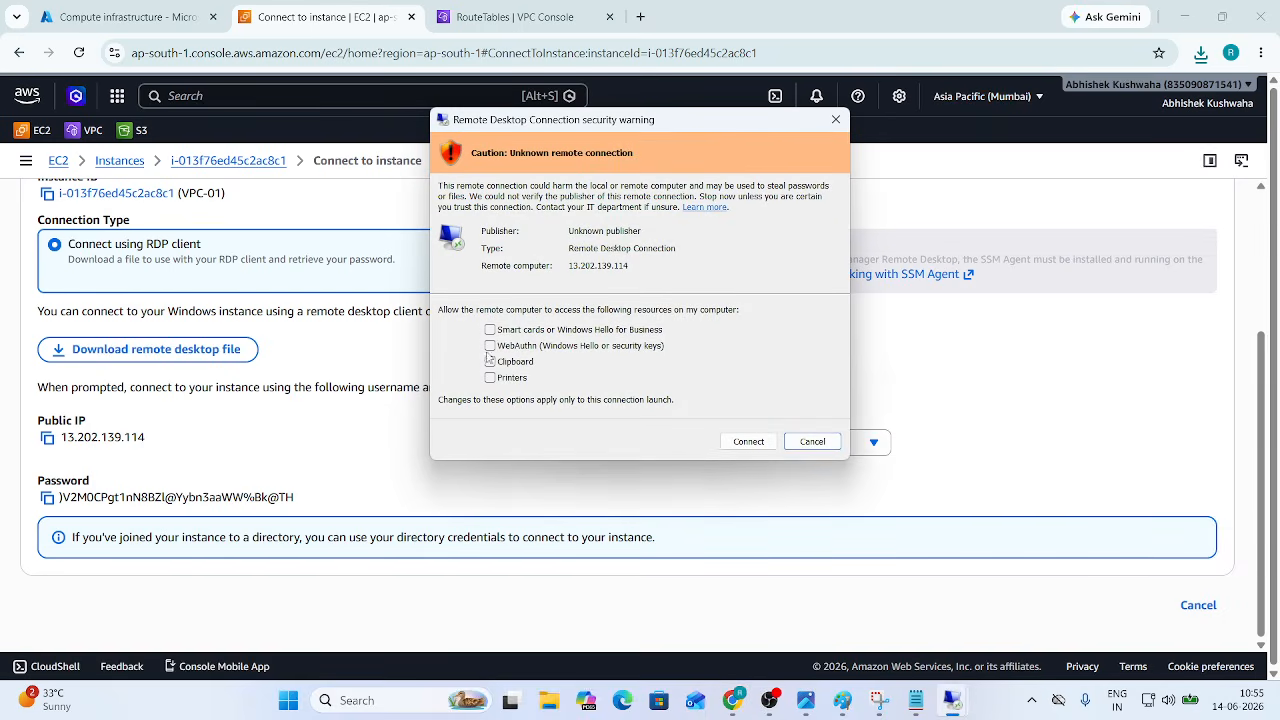
left_click(490, 329)
left_click(490, 345)
left_click(490, 361)
left_click(490, 377)
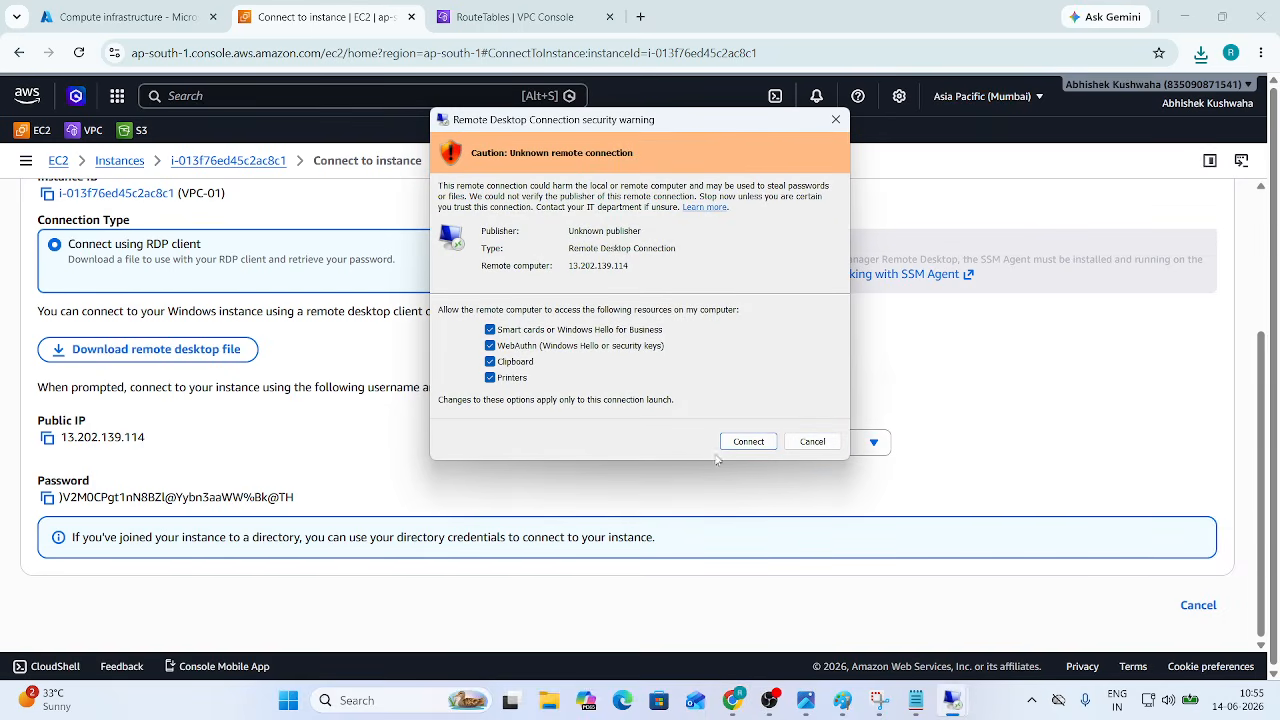
left_click(748, 441)
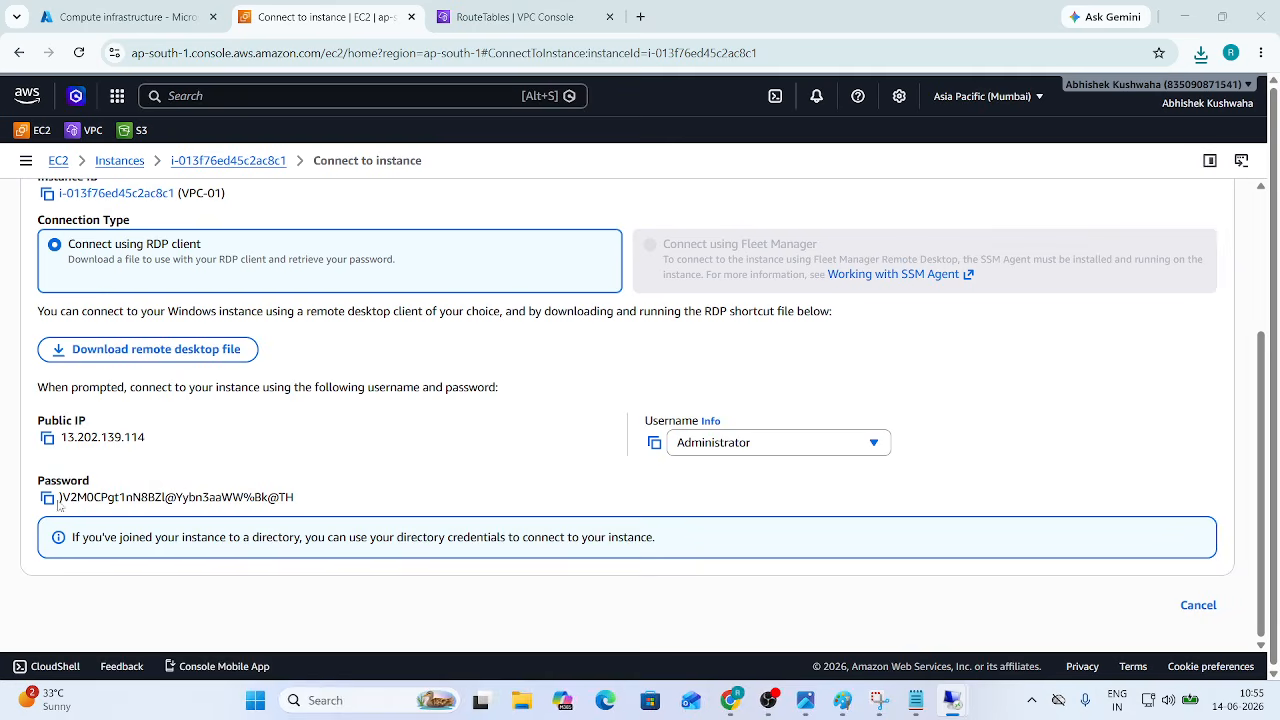
Step: Sign in as Administrator with the decrypted password and accept the certificate warning
left_click(47, 497)
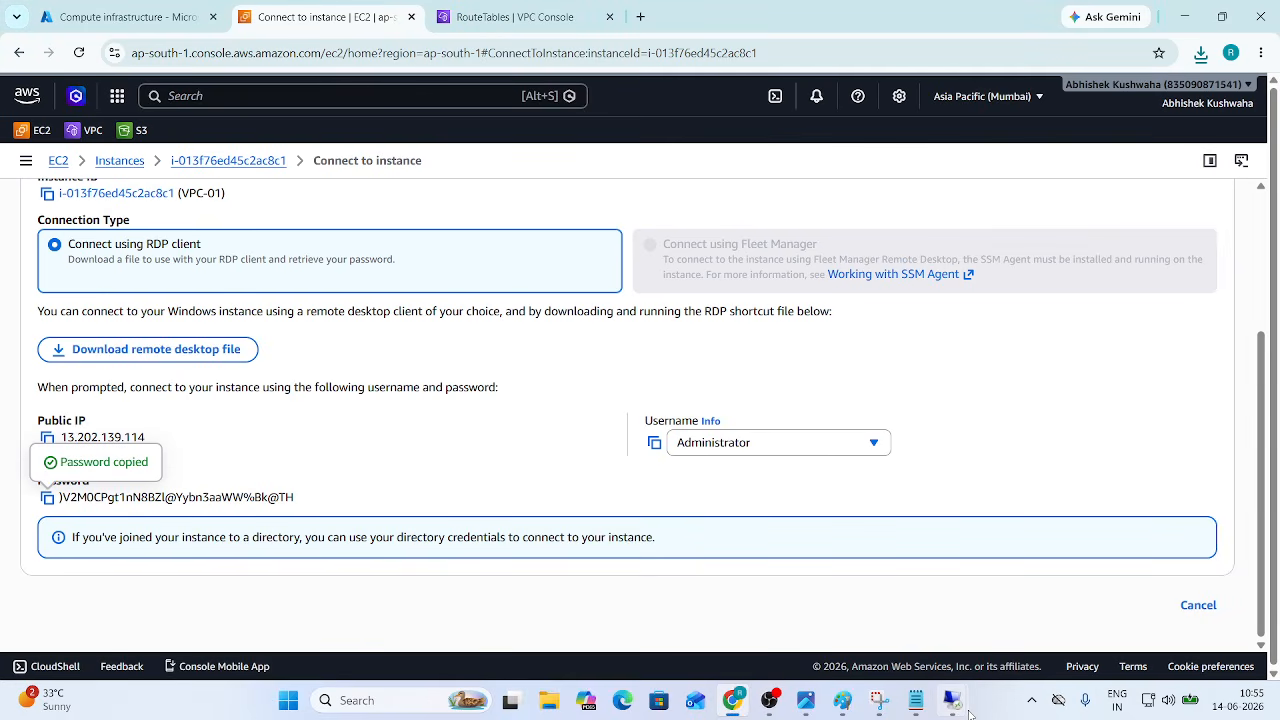
mouse_move(957, 706)
left_click(1045, 604)
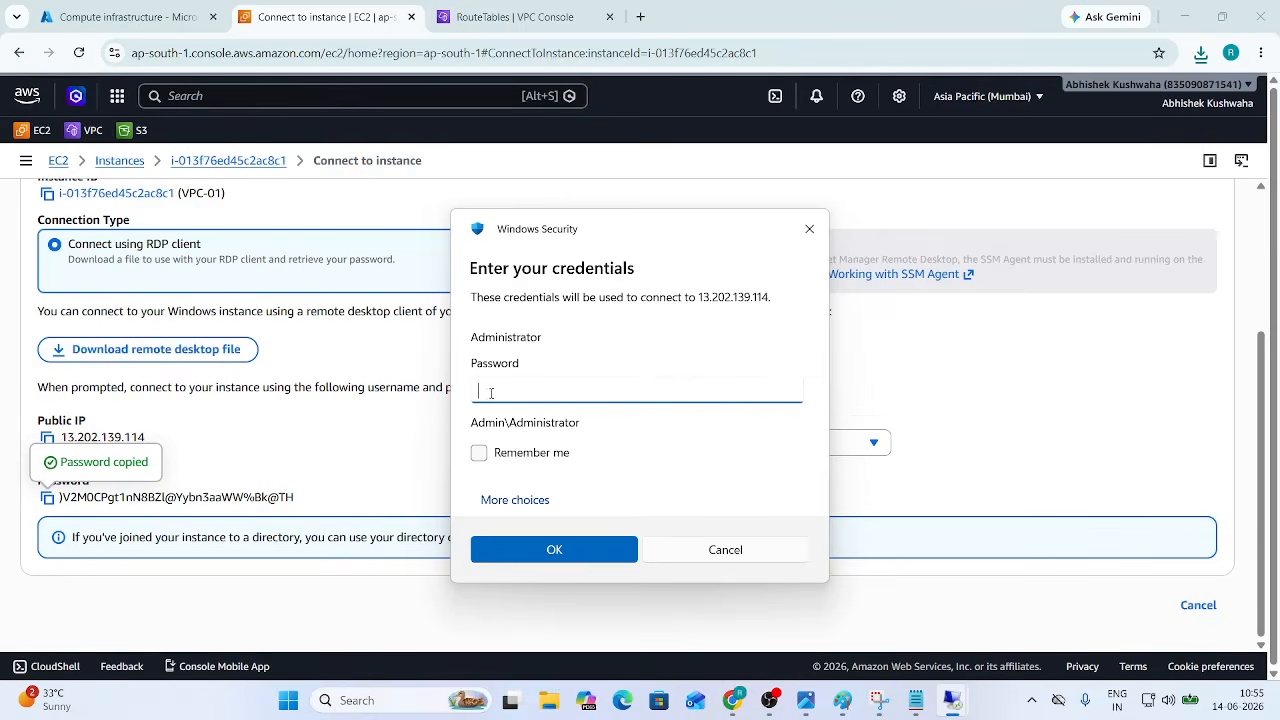
key("ctrl+v")
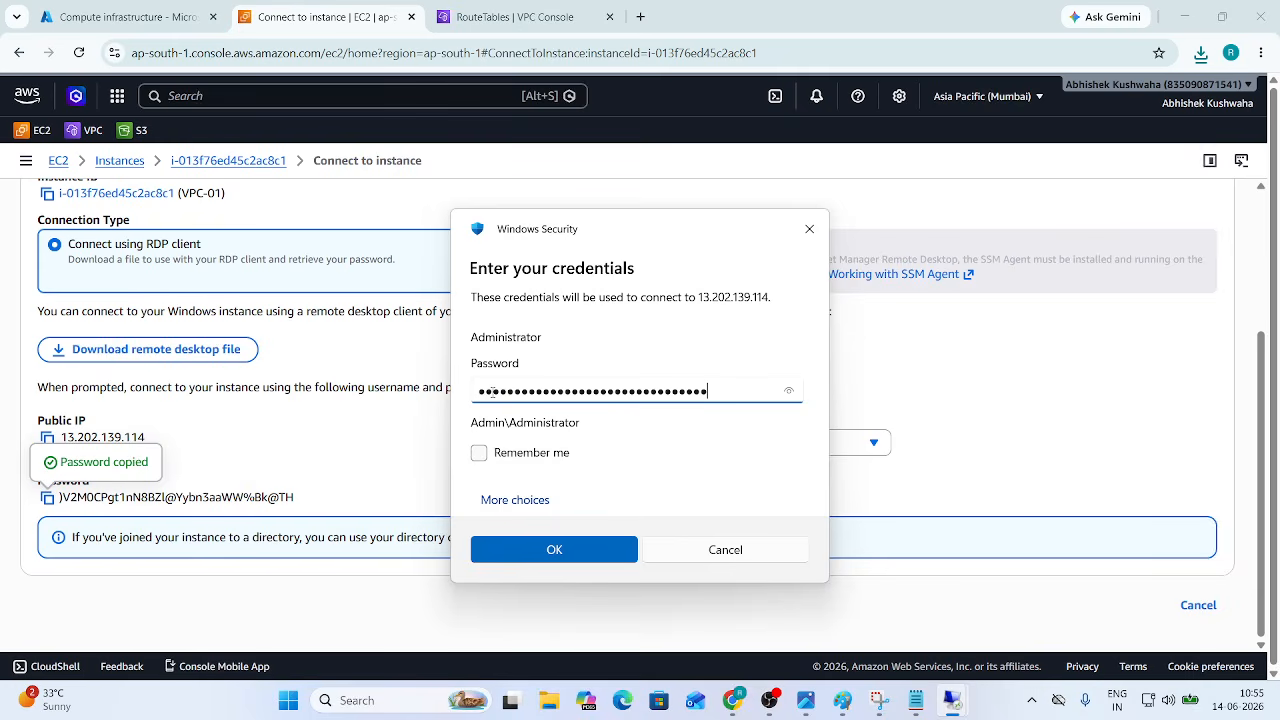
left_click(549, 549)
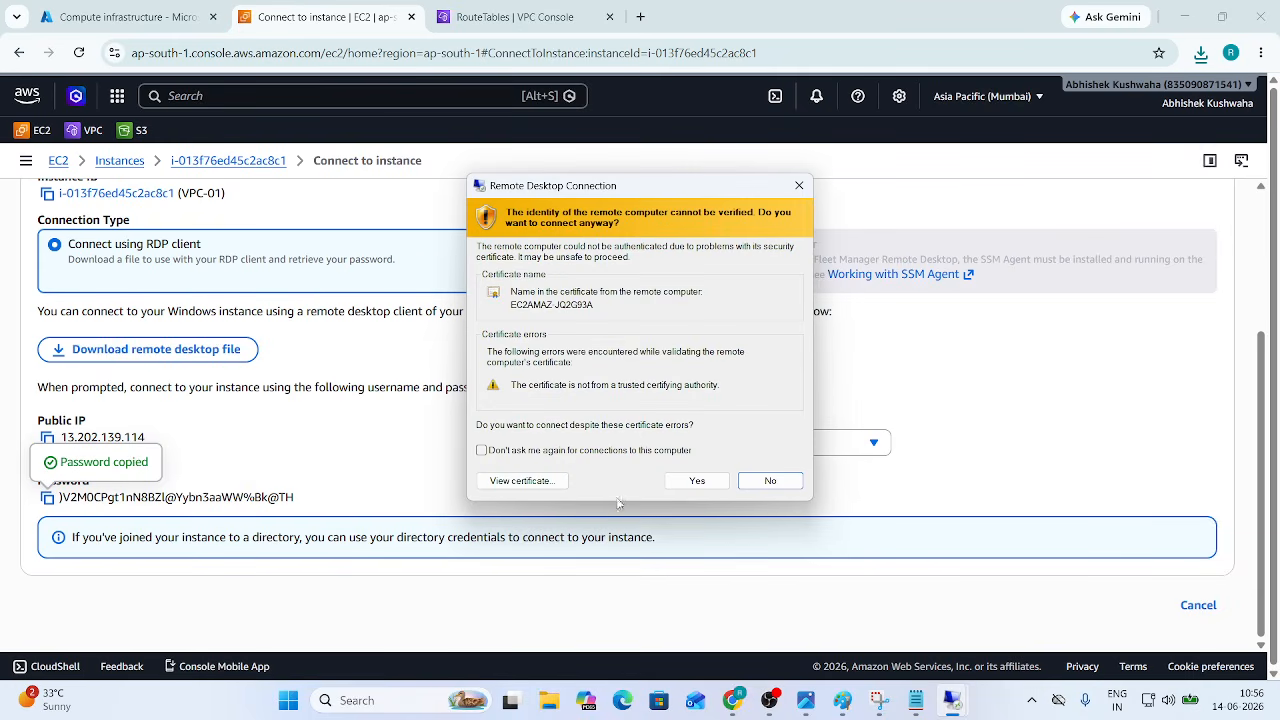
left_click(684, 480)
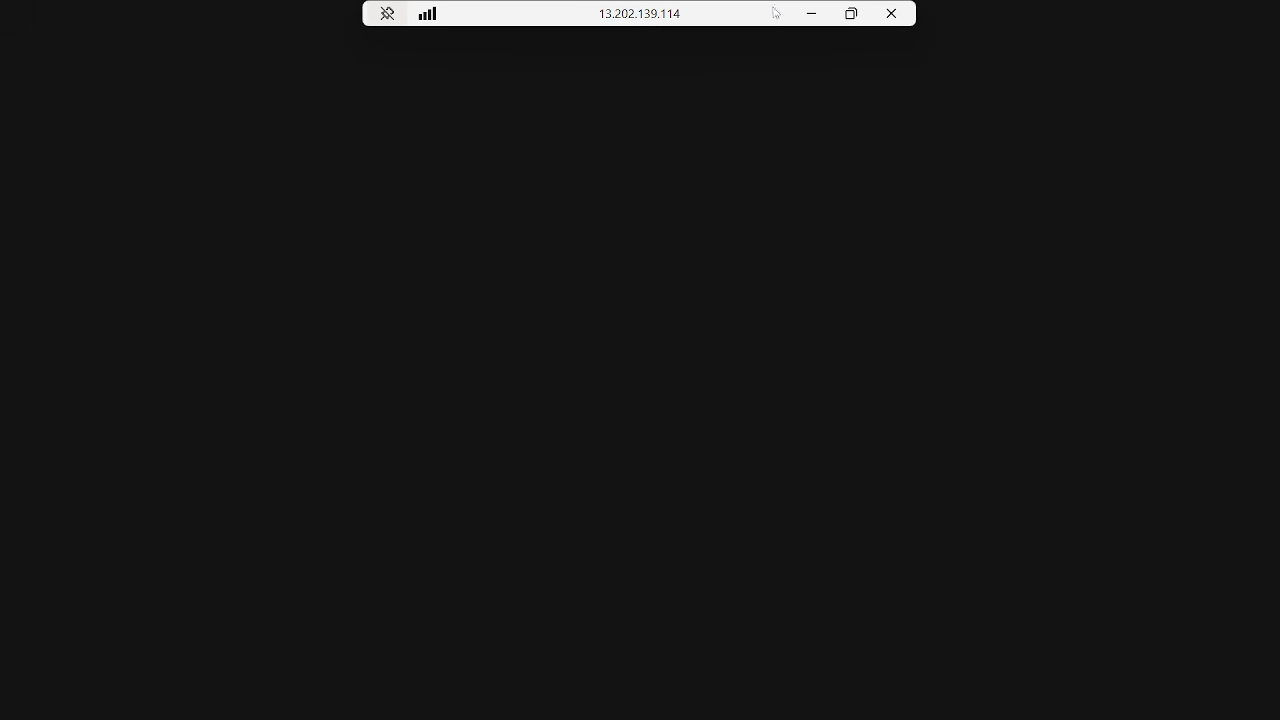
Step: Window the AWS session and bring up the Azure VM session at 20.197.60.76 full screen
left_click(851, 13)
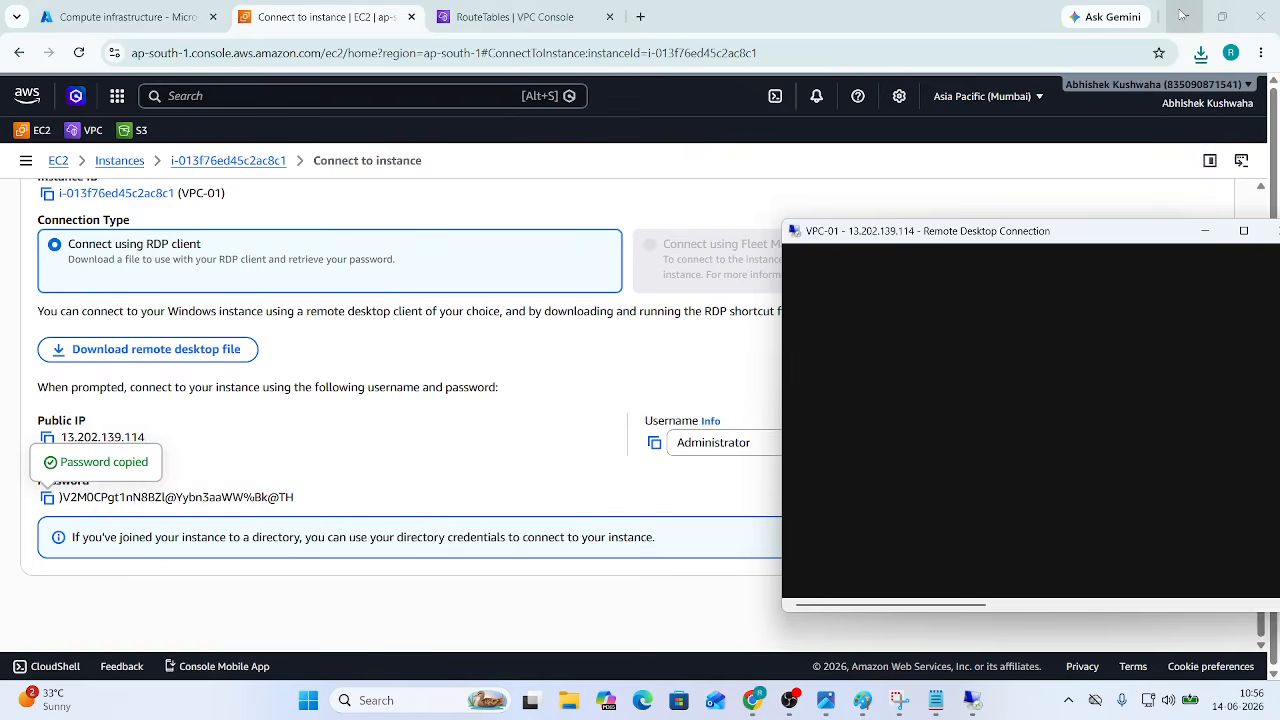
left_click(1183, 17)
mouse_move(975, 696)
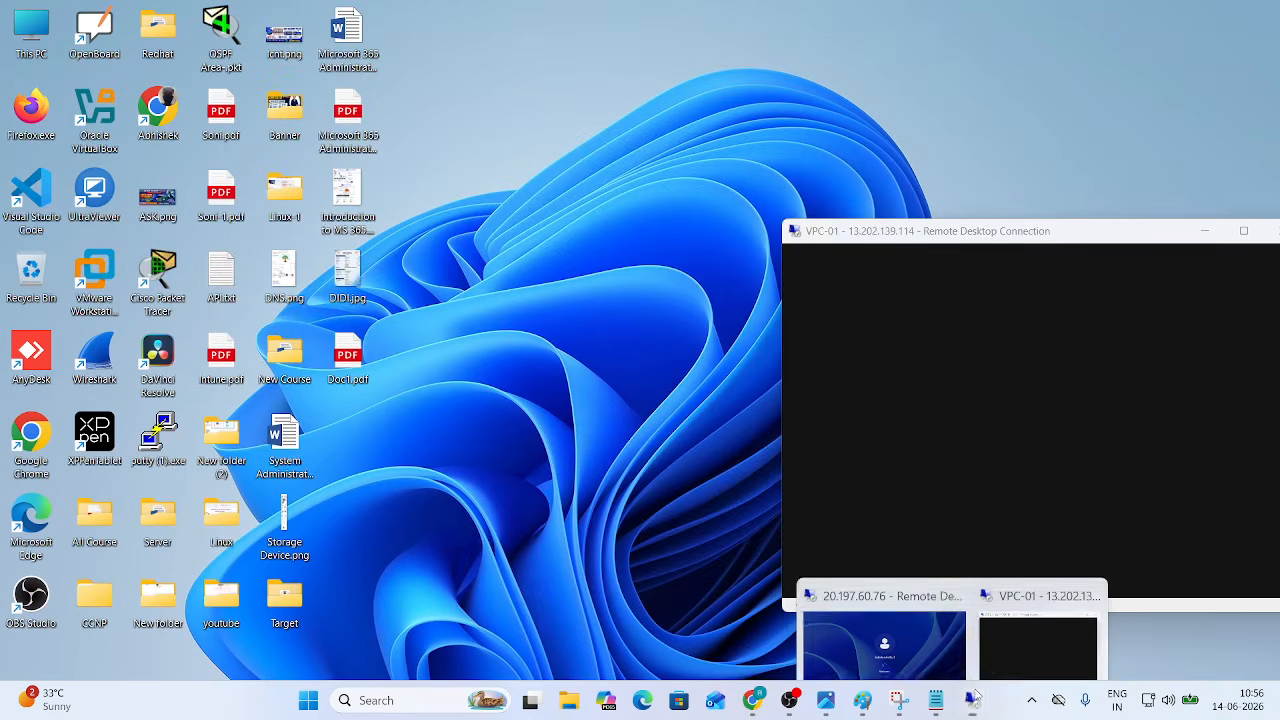
left_click(903, 646)
left_click(851, 13)
left_click_drag(705, 62, 635, 96)
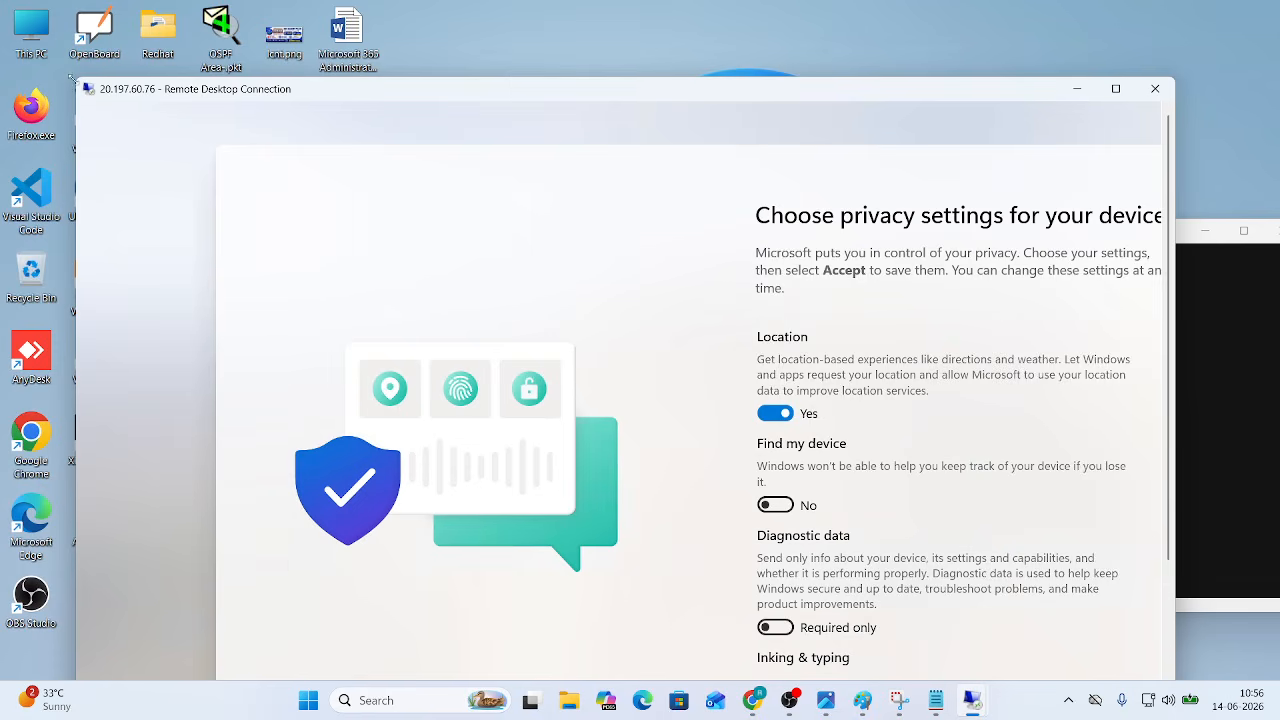
left_click_drag(74, 80, 414, 331)
left_click_drag(657, 346, 378, 104)
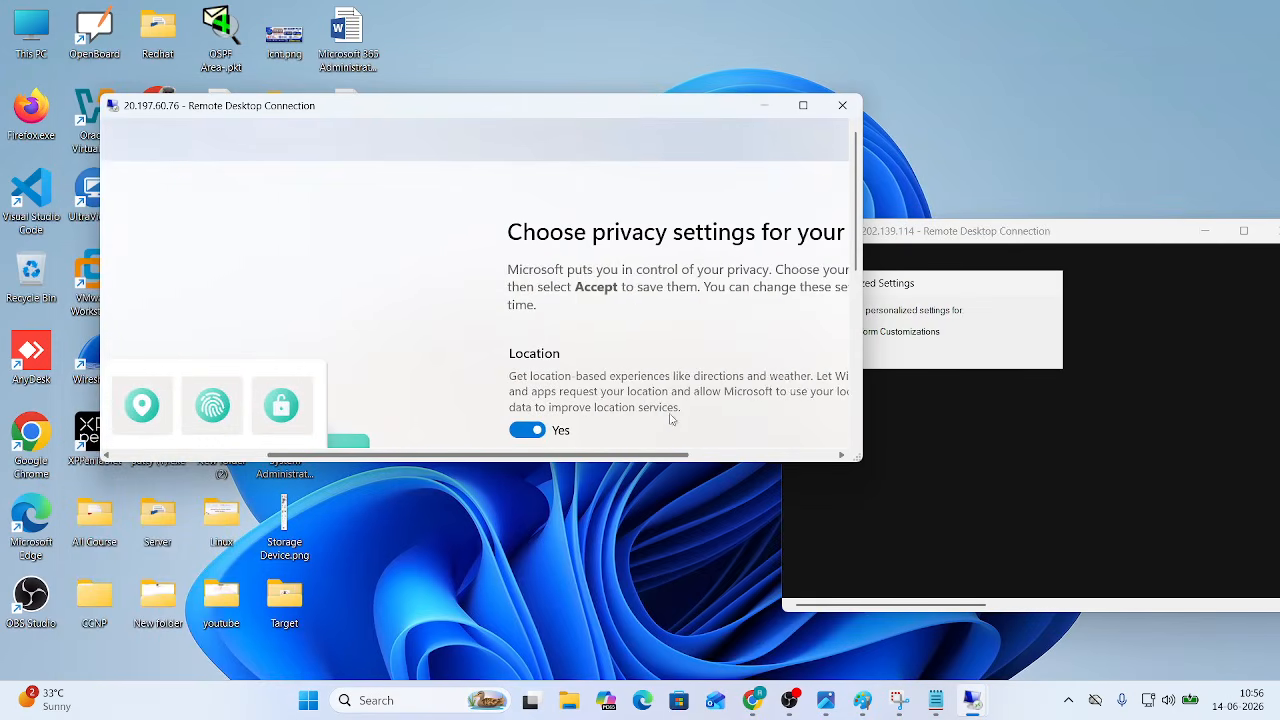
left_click(803, 105)
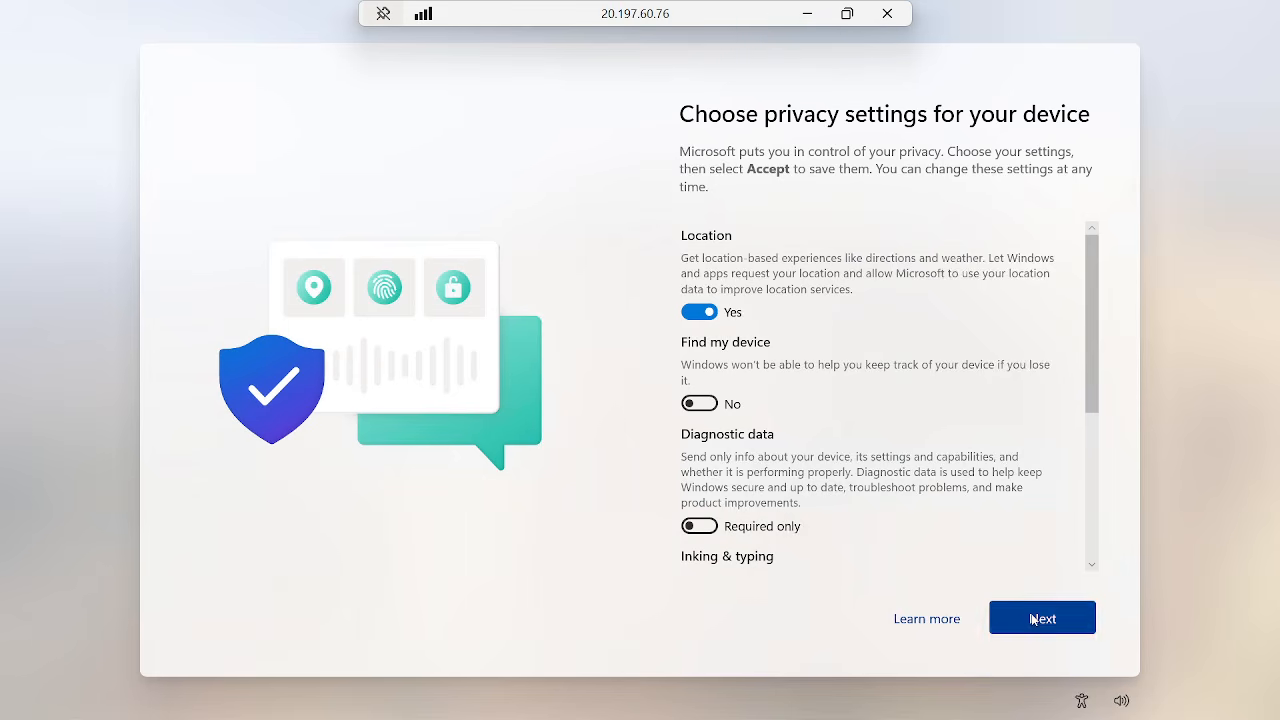
Step: Accept the Azure VM's first-run privacy settings
left_click(1033, 619)
left_click(1033, 619)
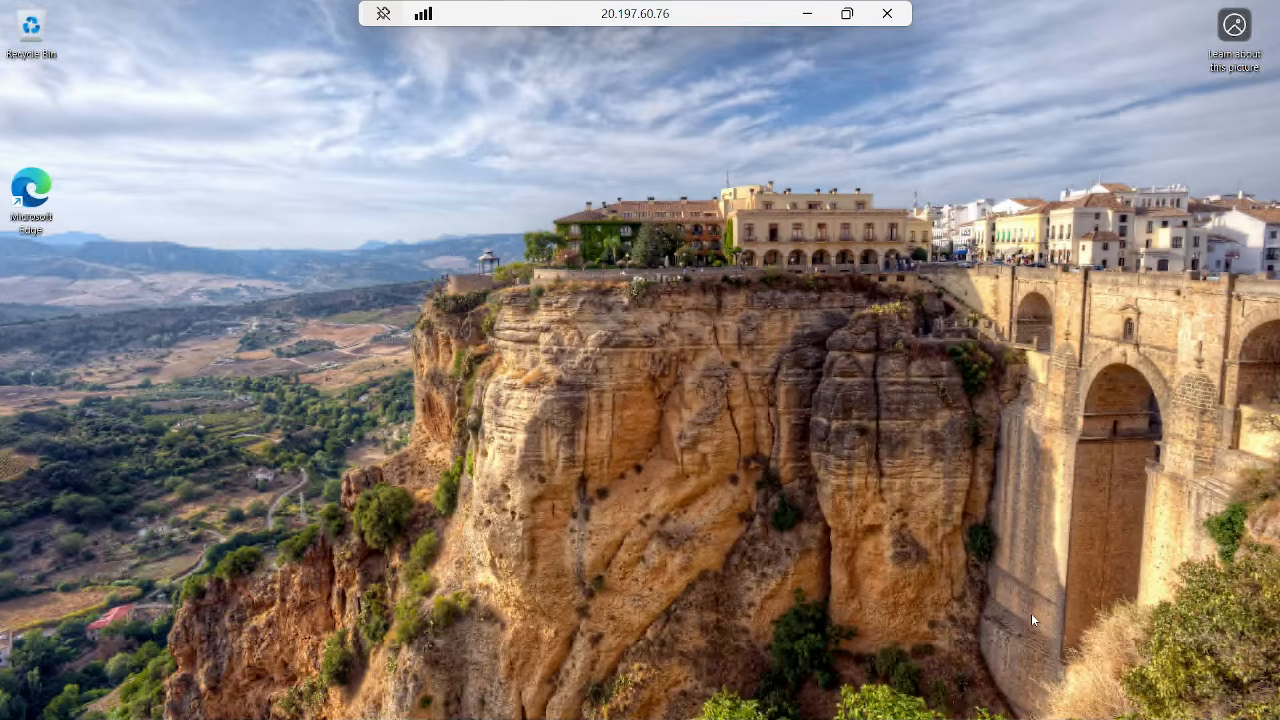
key("super")
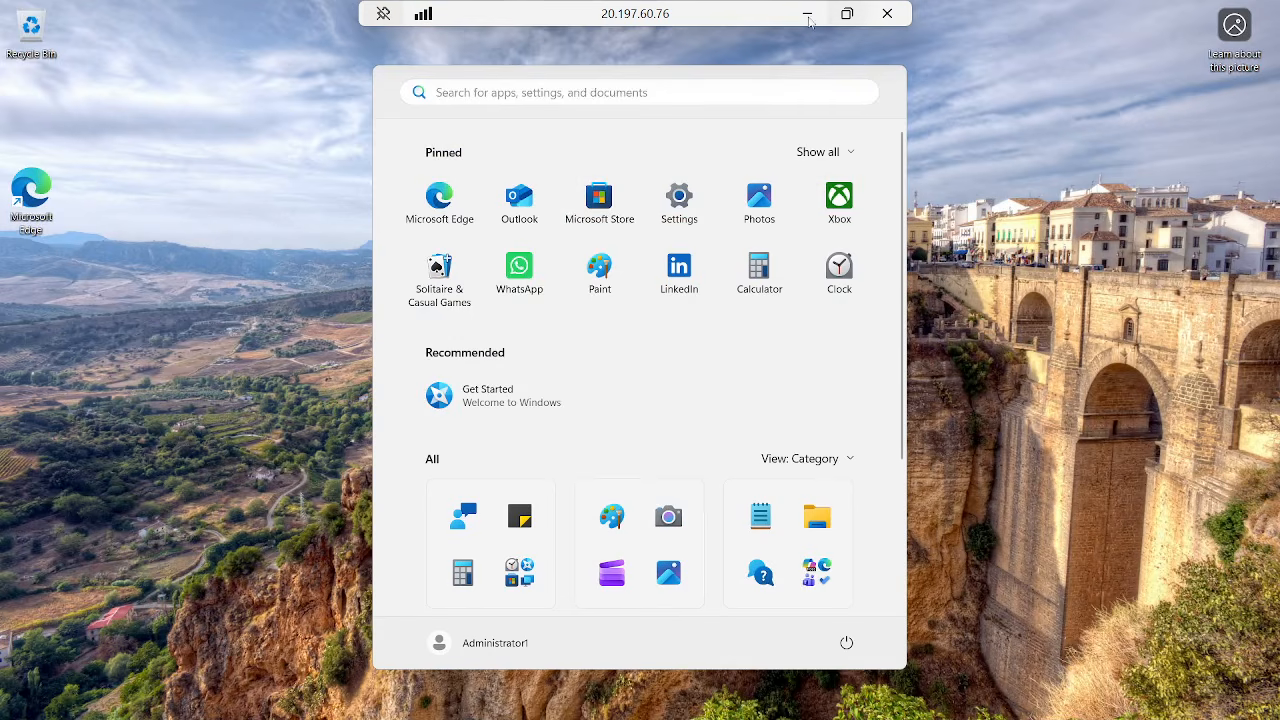
left_click(1087, 225)
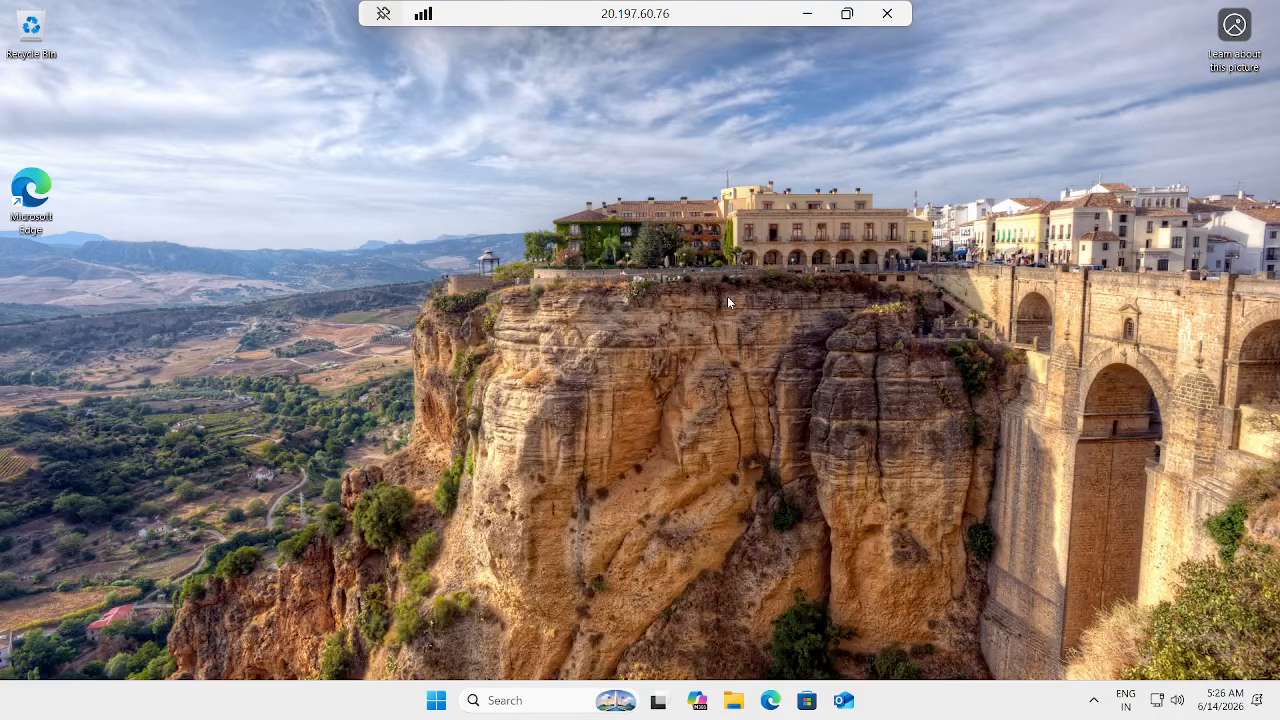
Step: Run ipconfig in a command prompt on the Azure VM, showing IPv4 10.0.1.4
key("super+r")
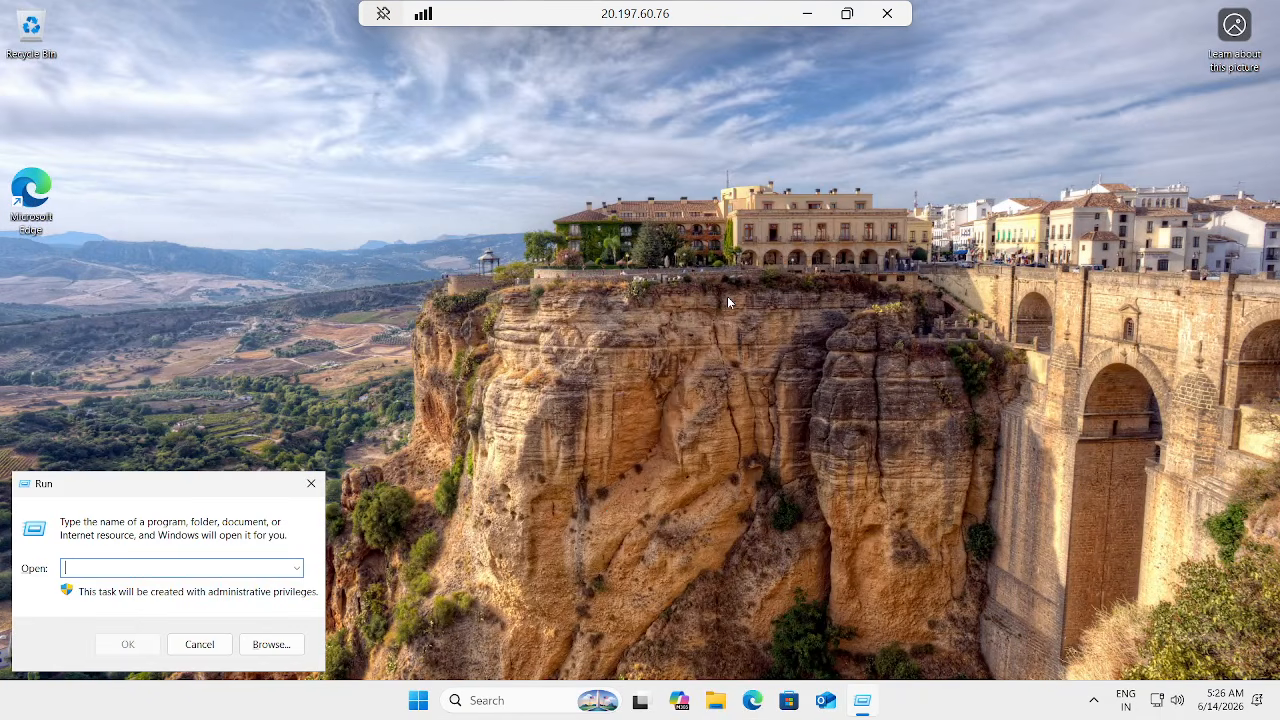
type("cmd")
key("Return")
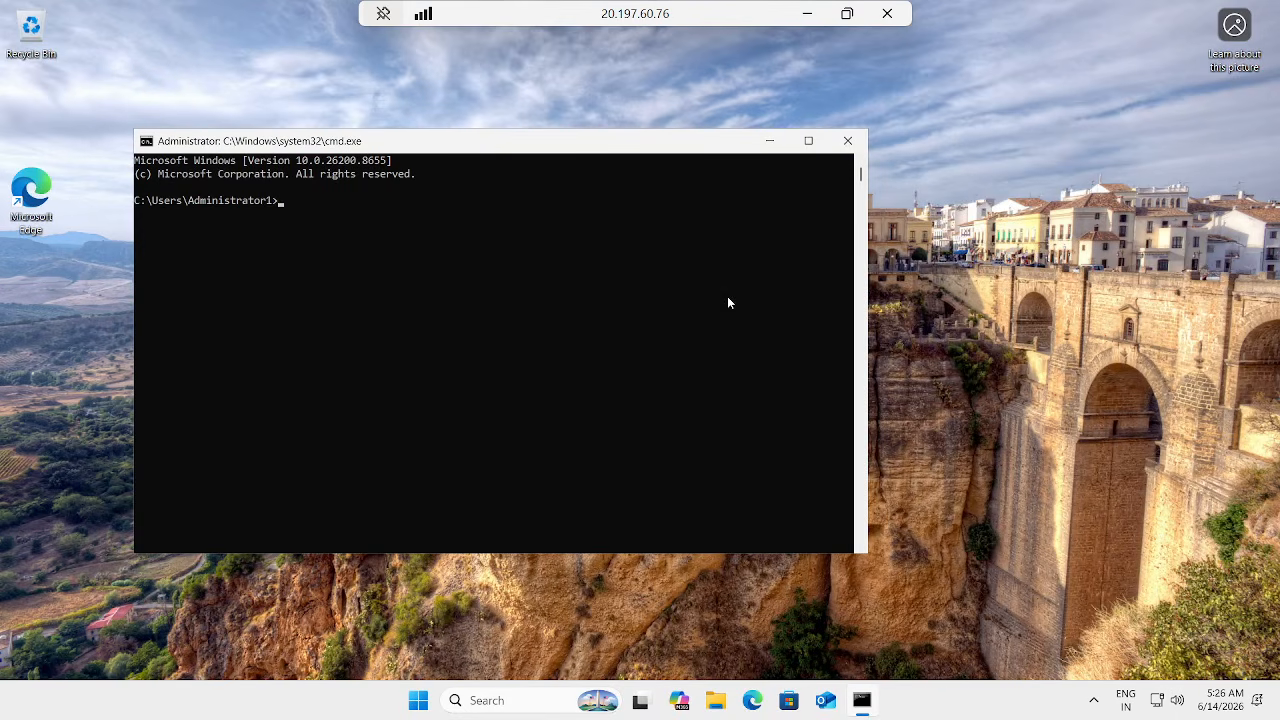
type("ipconfig")
key("Return")
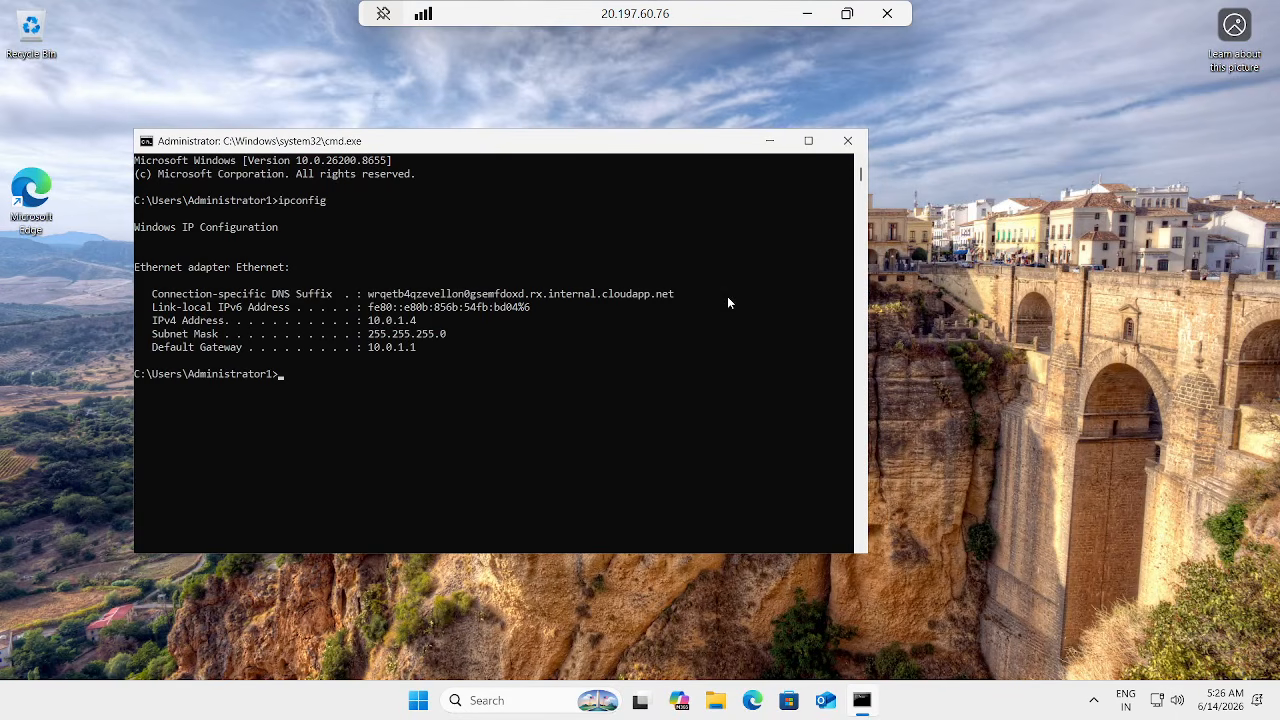
left_click(807, 13)
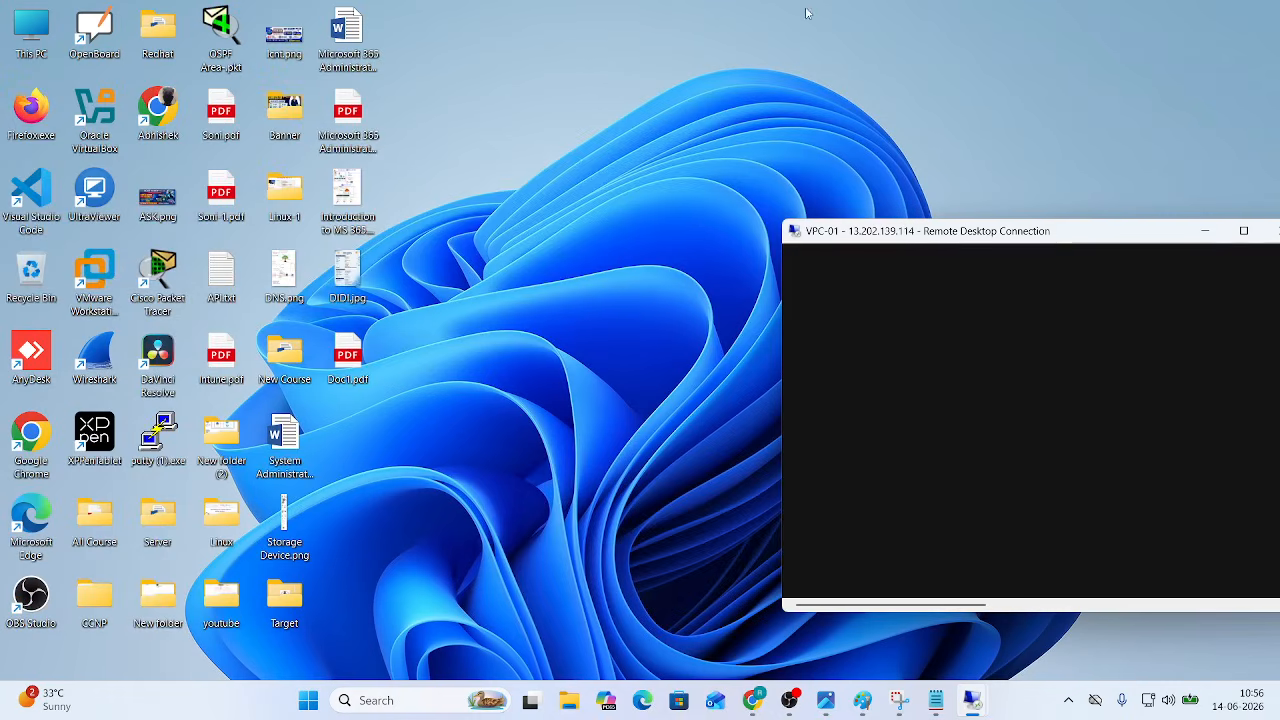
Step: Check VPN-1's tunnel details: Tunnel 1 (3.7.123.250) Up and Tunnel 2 (3.111.103.143) Down
left_click(752, 699)
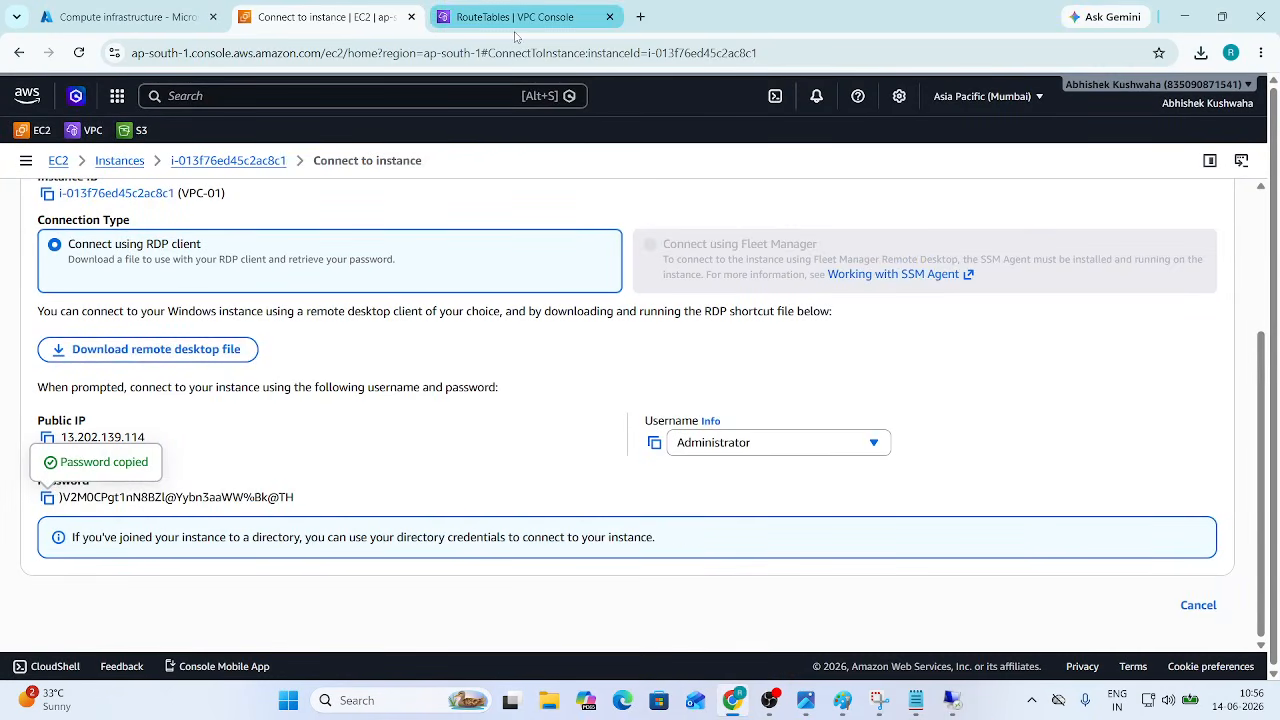
left_click(515, 20)
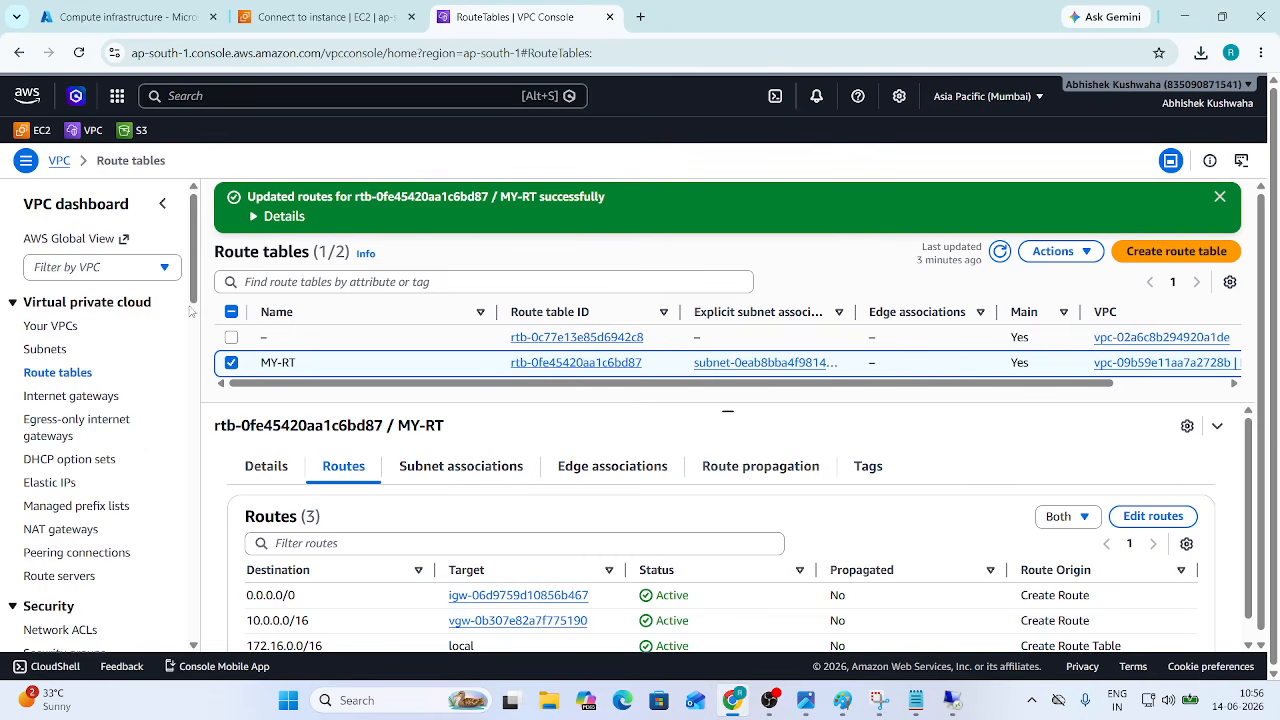
left_click_drag(193, 300, 193, 427)
scroll(113, 461, "down", 4)
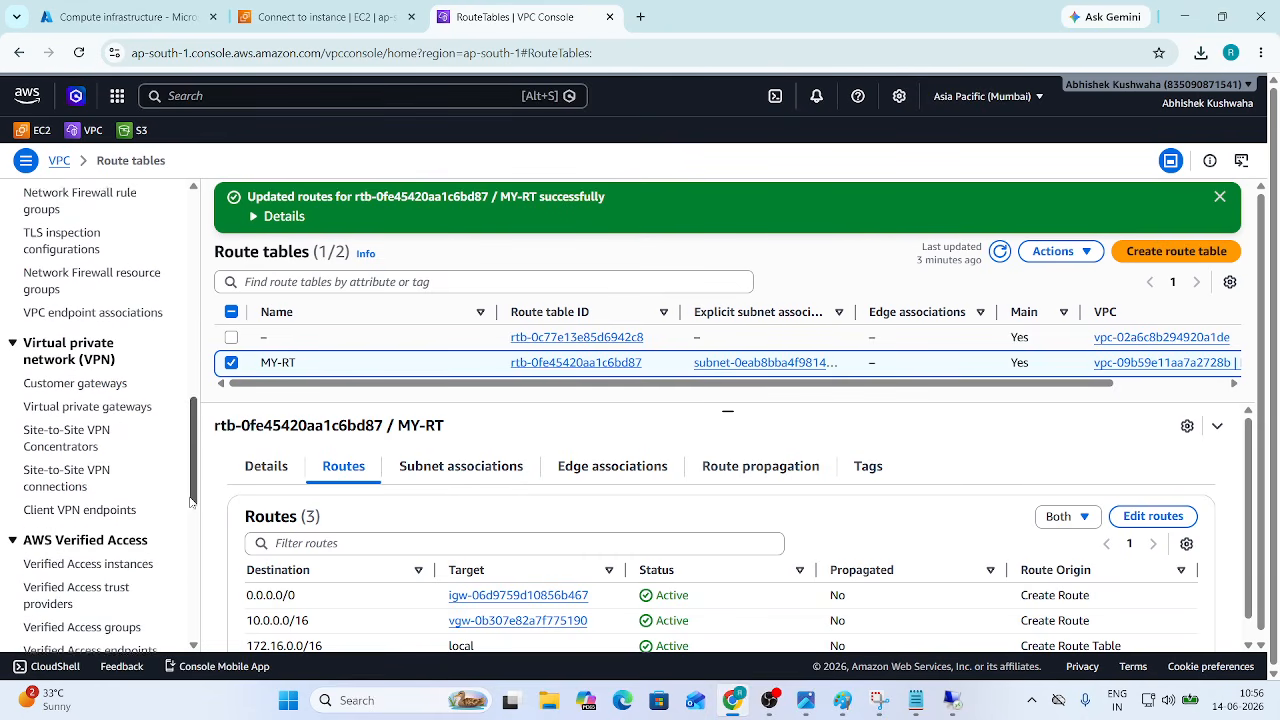
left_click(103, 435)
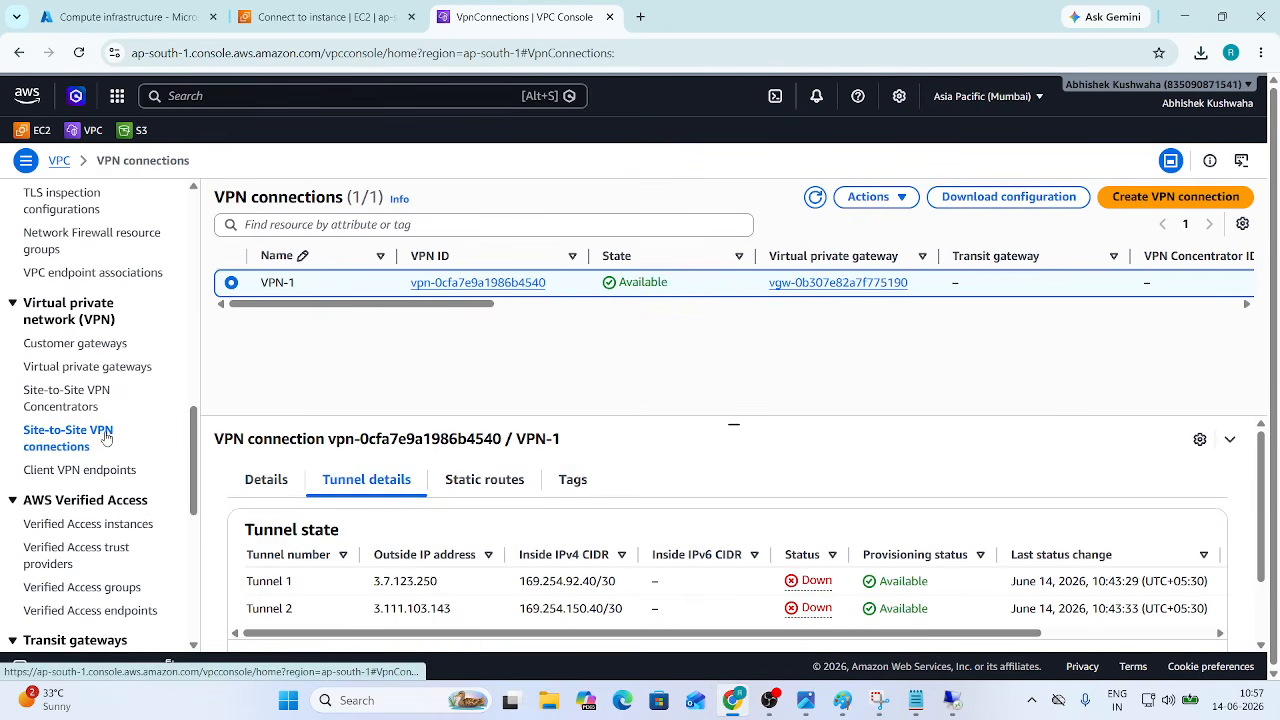
left_click(815, 198)
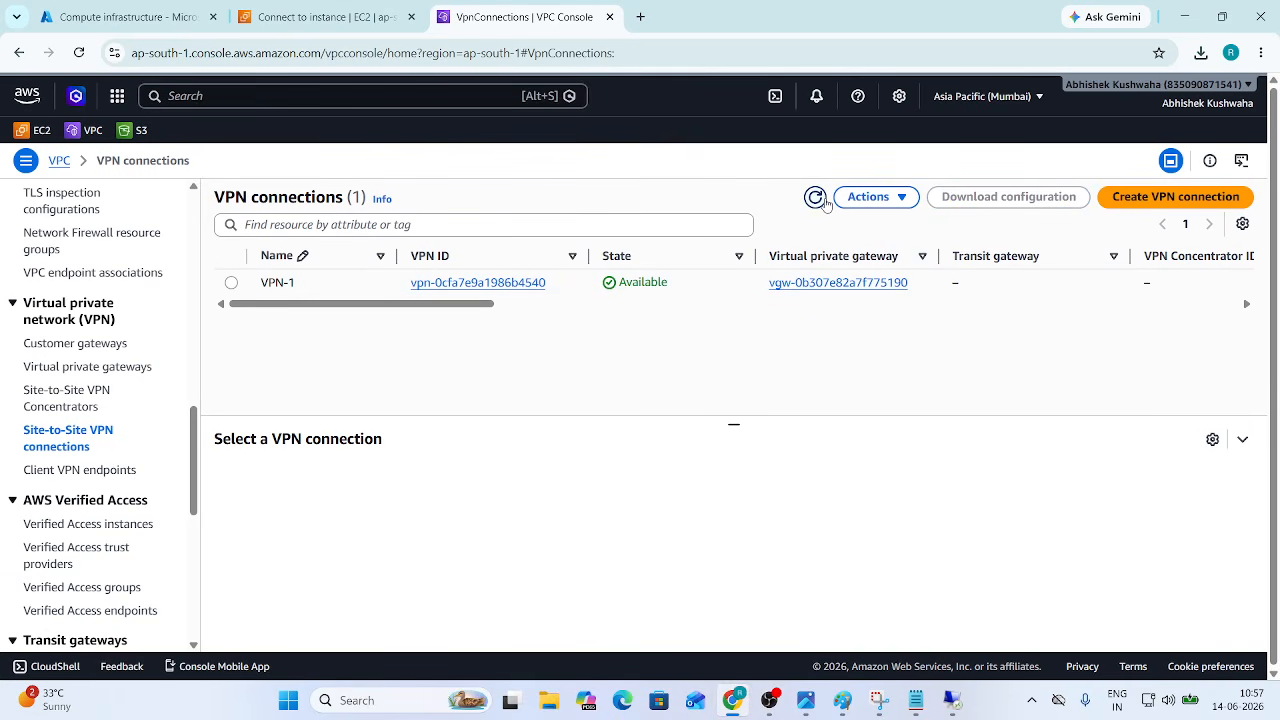
left_click(231, 283)
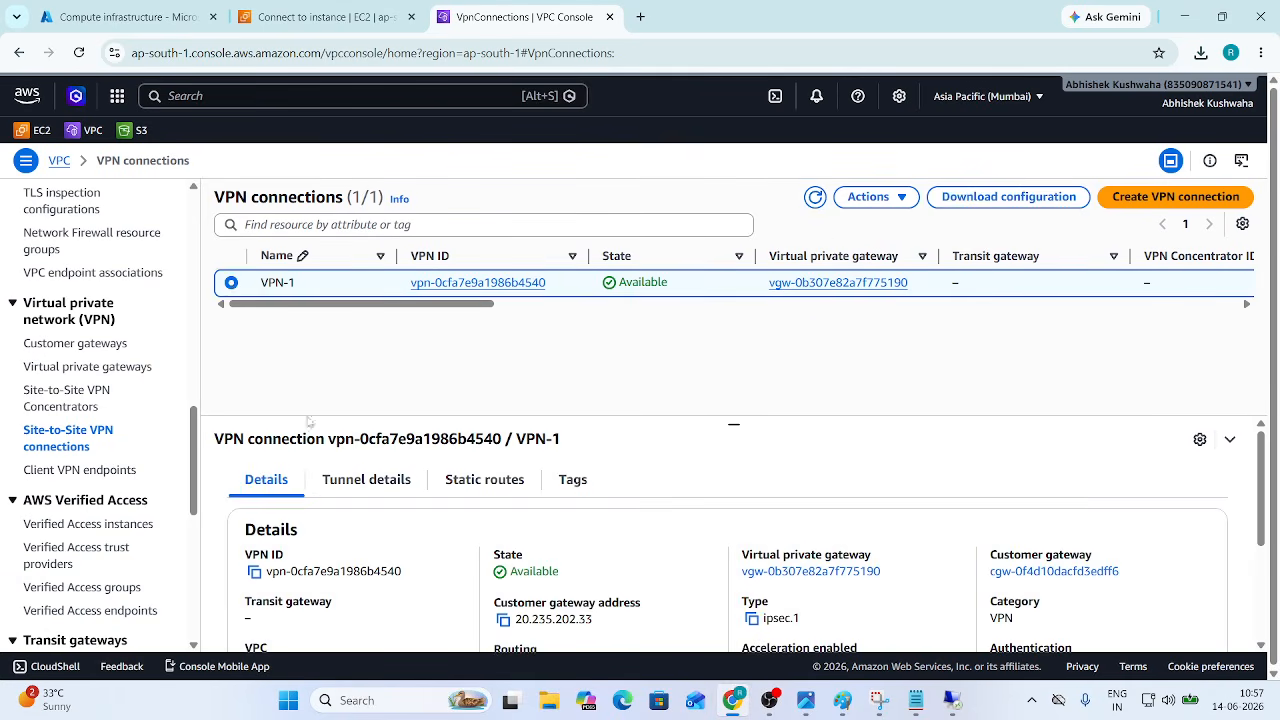
left_click(381, 490)
scroll(777, 563, "down", 2)
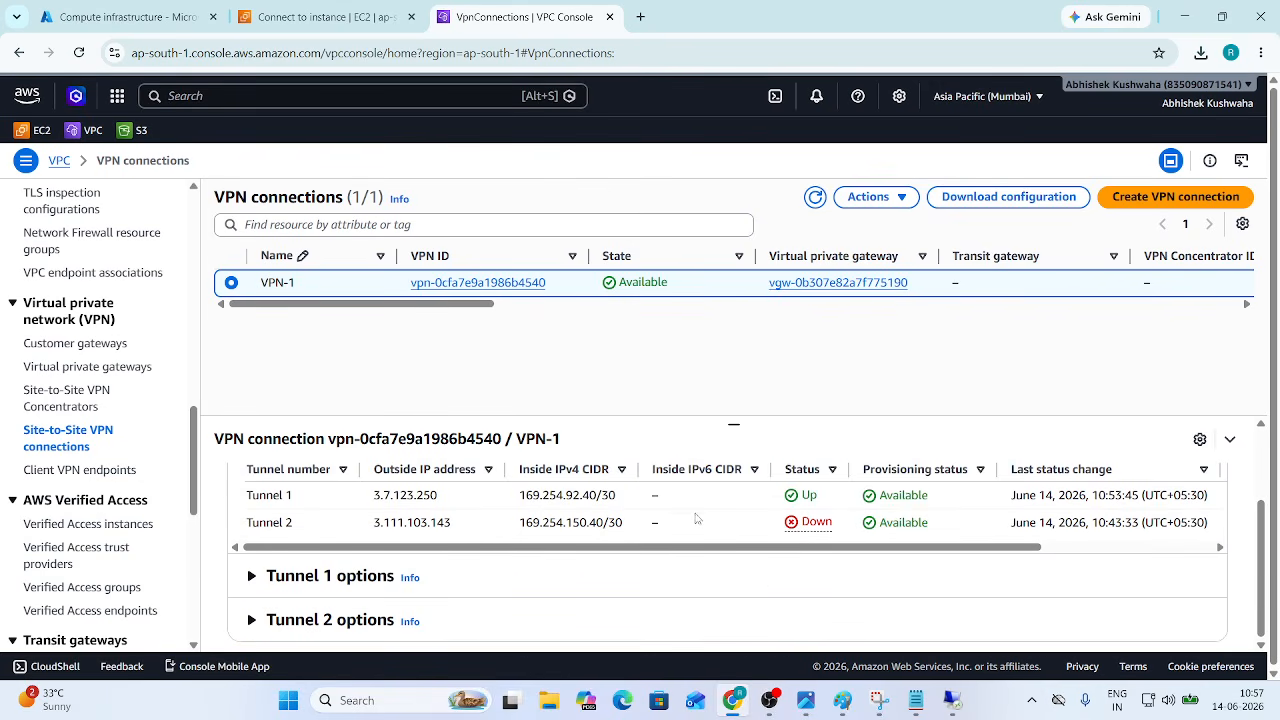
scroll(660, 540, "up", 1)
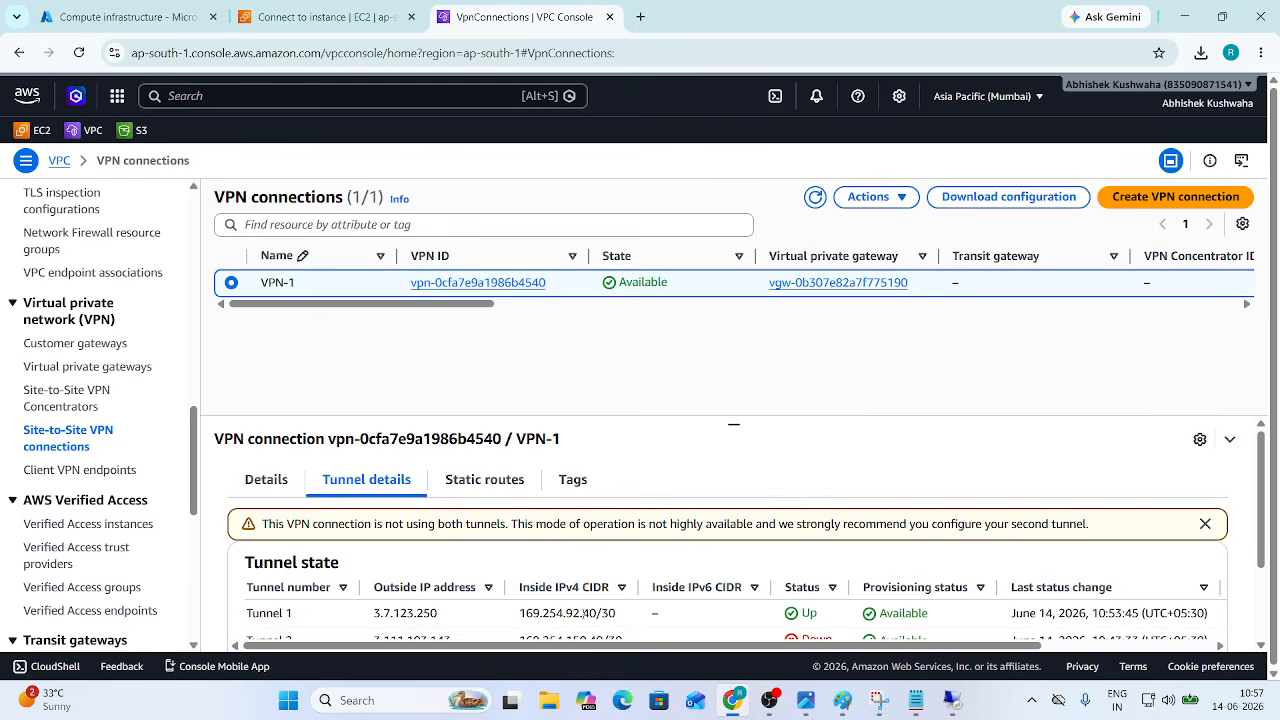
scroll(905, 603, "down", 1)
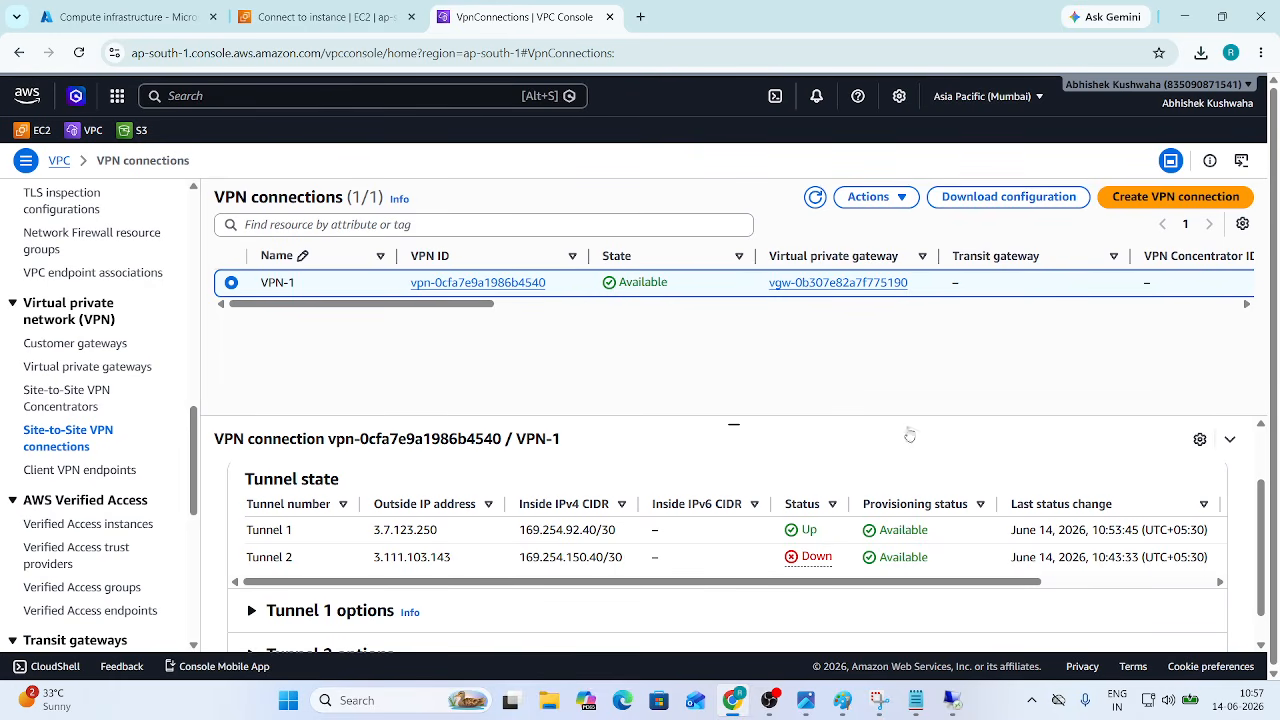
Step: Run firewall.cpl from the command prompt in the Azure VM session
left_click(1183, 22)
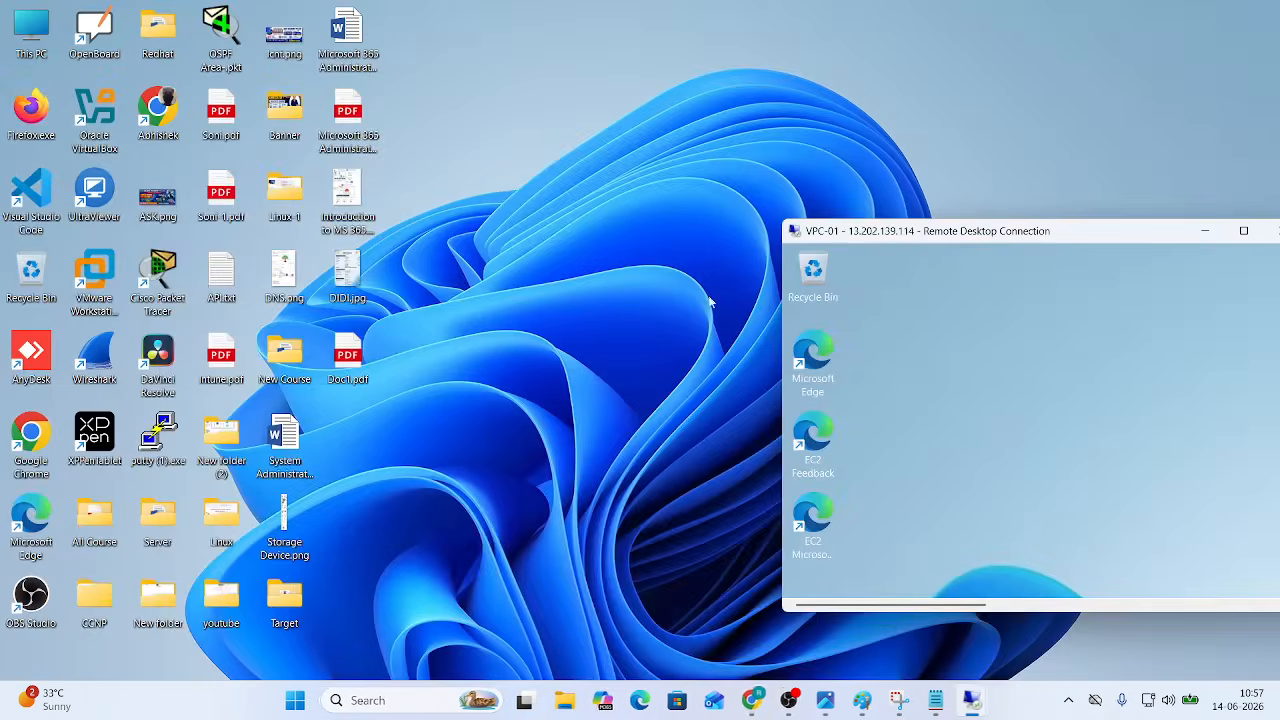
mouse_move(967, 712)
left_click(889, 588)
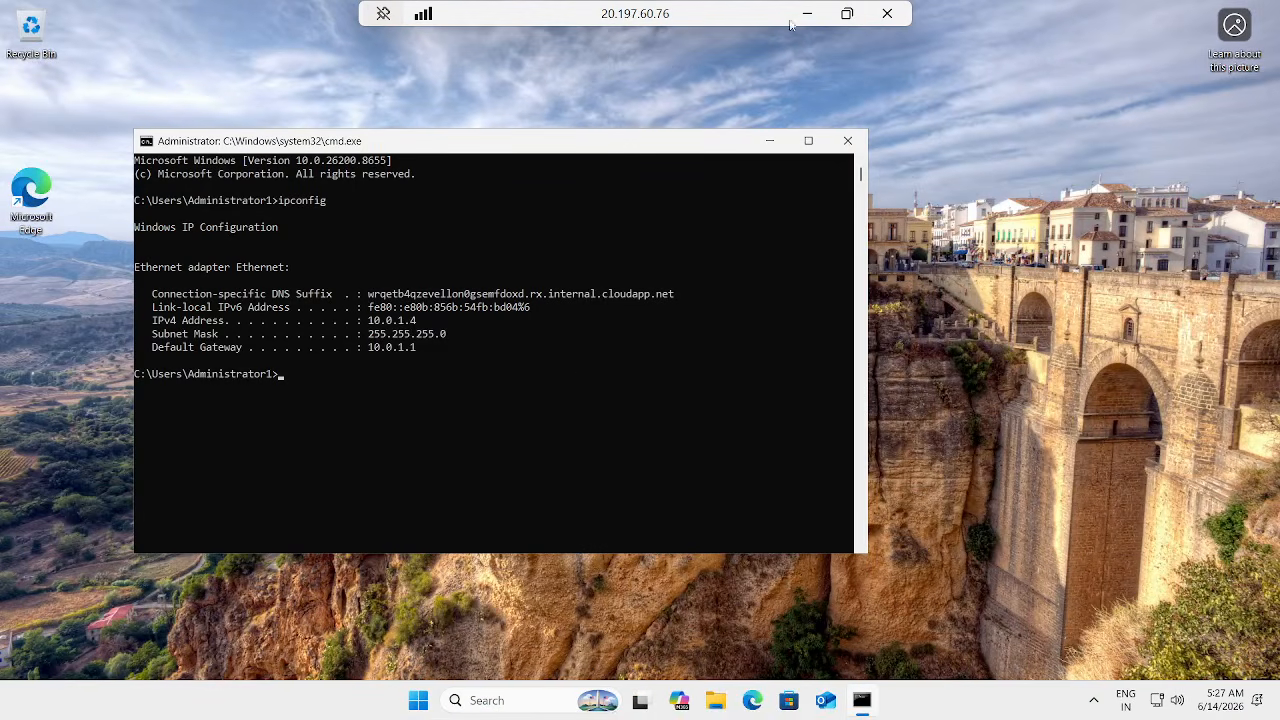
left_click(545, 349)
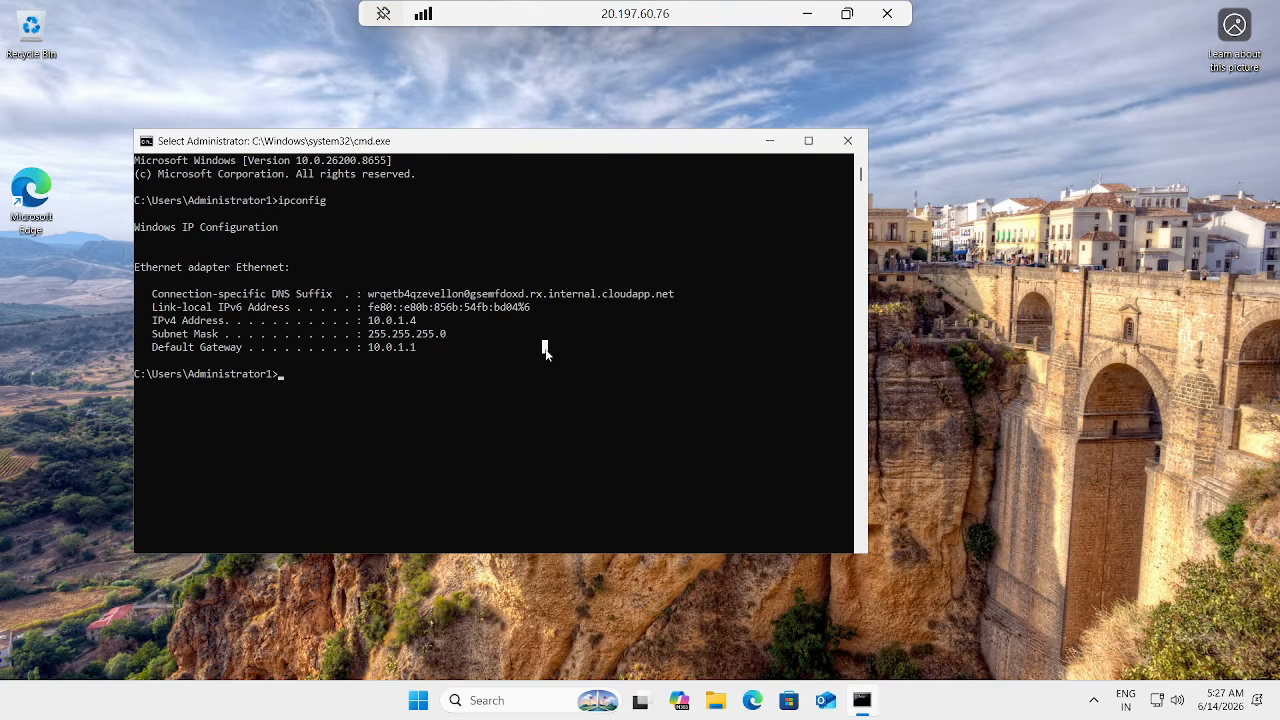
type("firewall.")
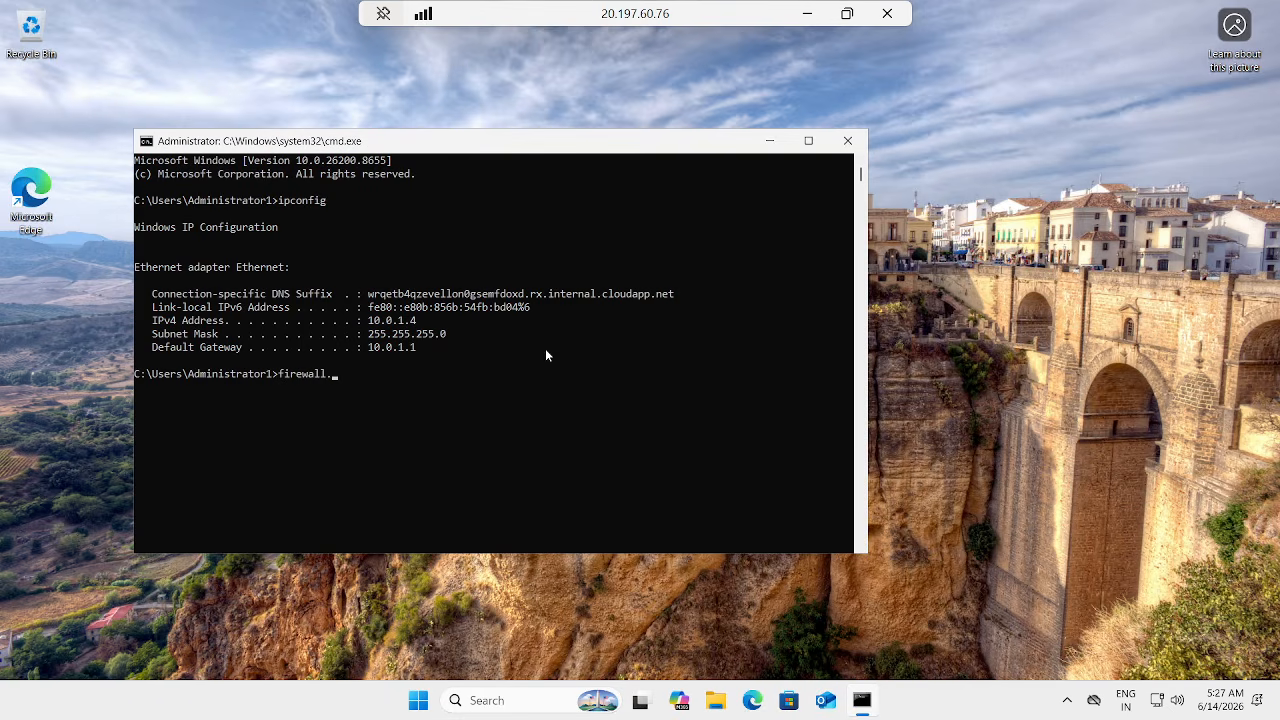
type("cpl")
key("Return")
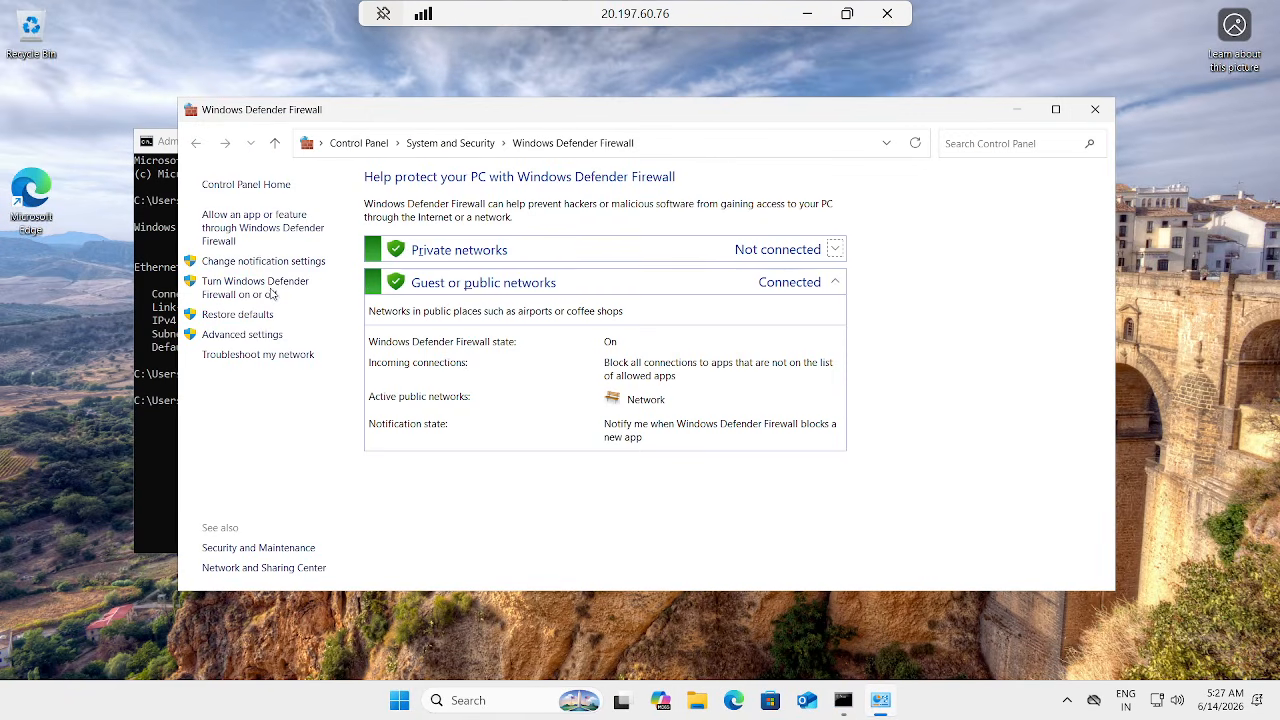
Step: Turn off the Azure VM firewall for private and public networks, then window both sessions
left_click(266, 290)
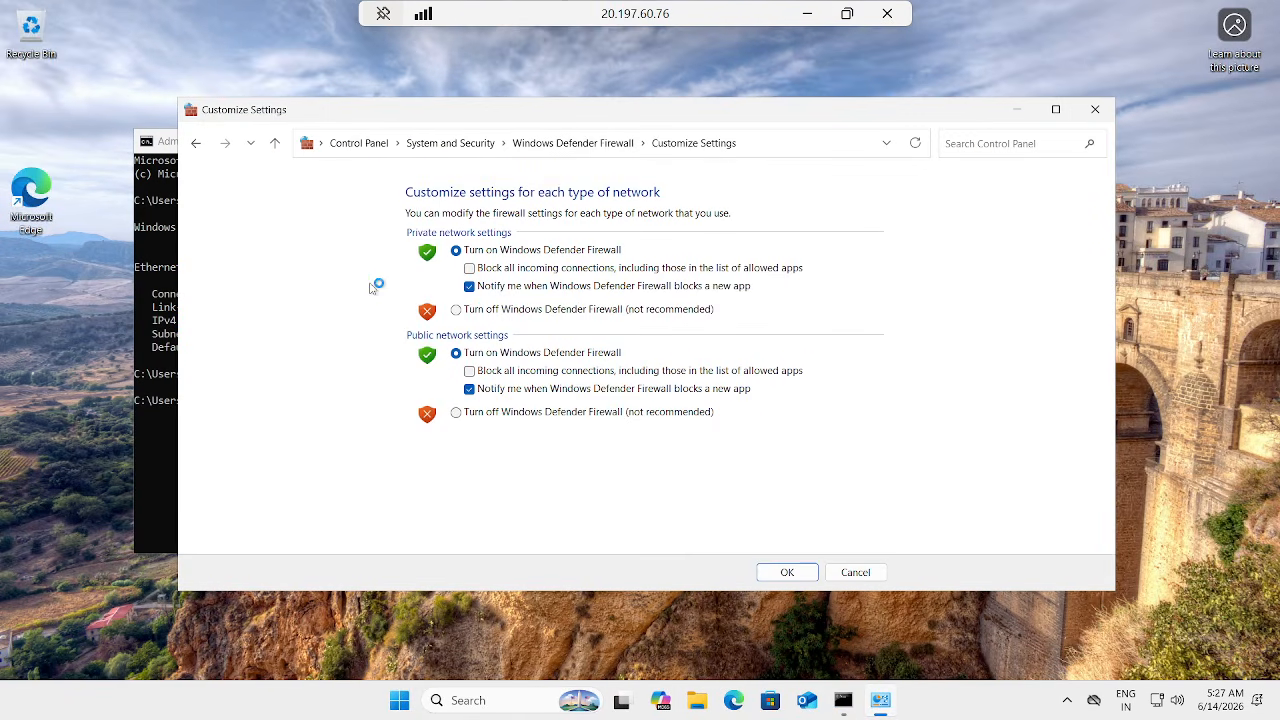
left_click(456, 310)
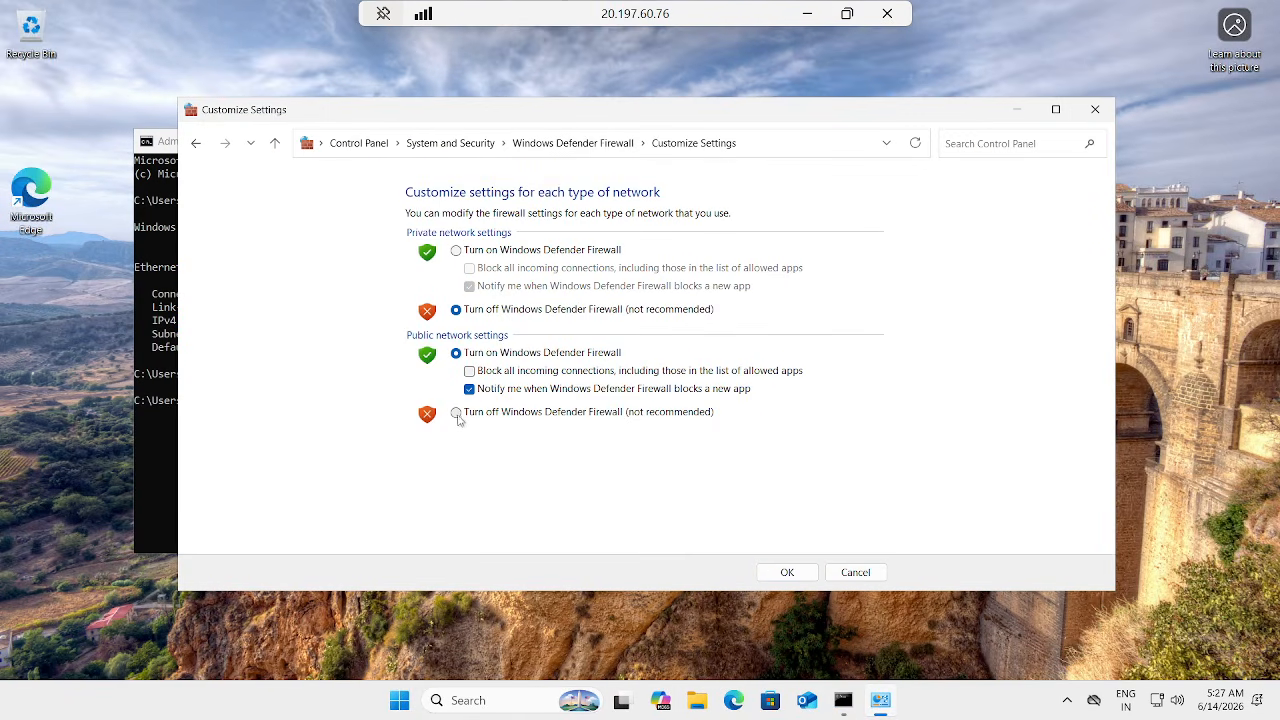
left_click(456, 412)
left_click(800, 577)
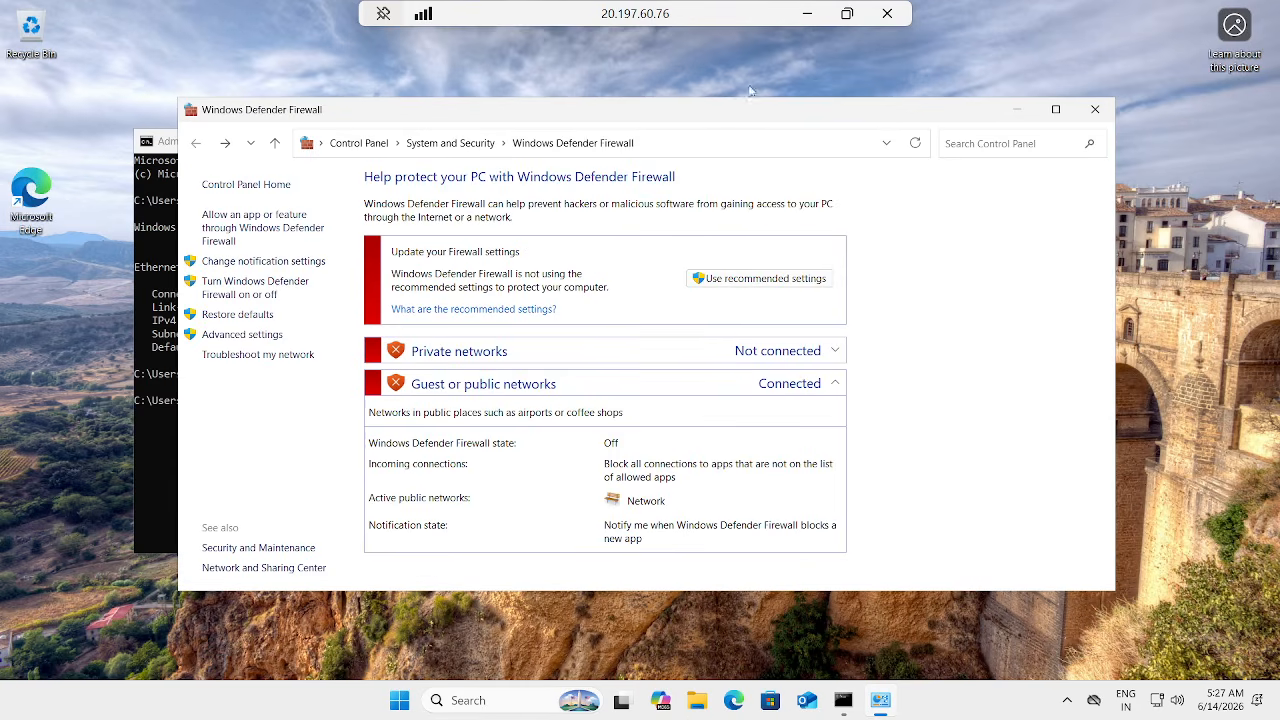
left_click(847, 13)
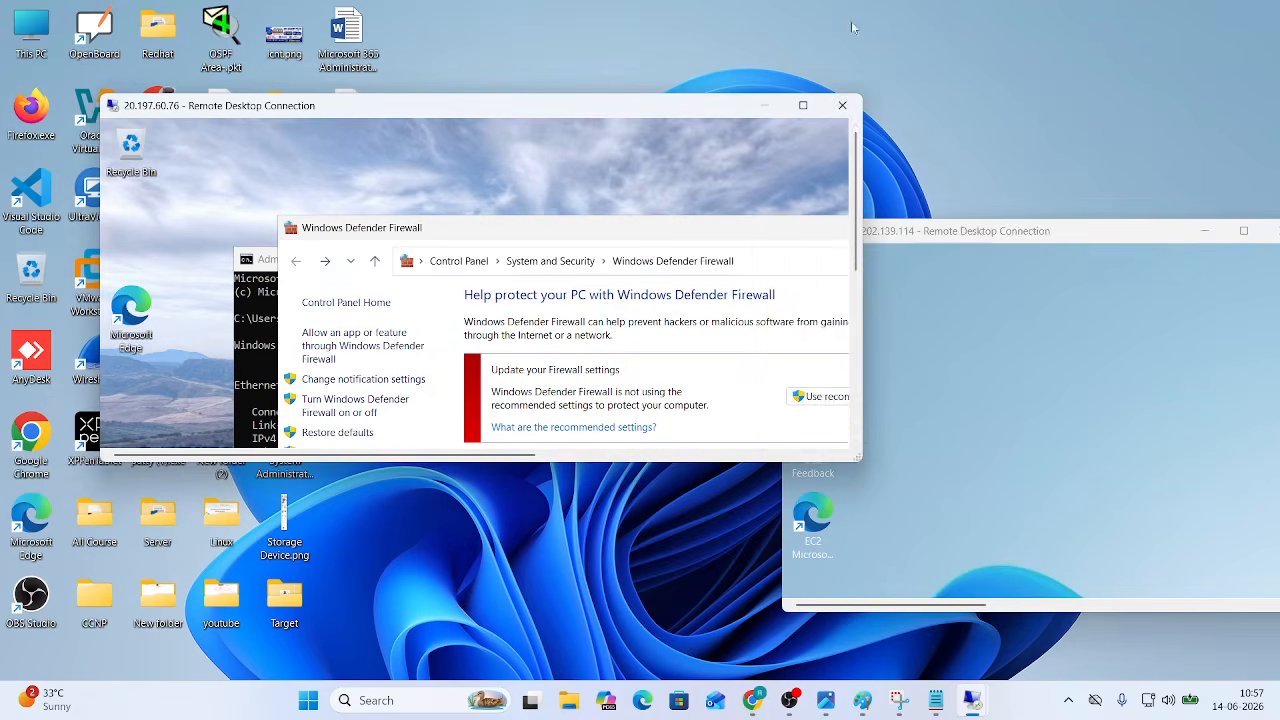
left_click(1036, 387)
left_click_drag(1037, 232, 932, 243)
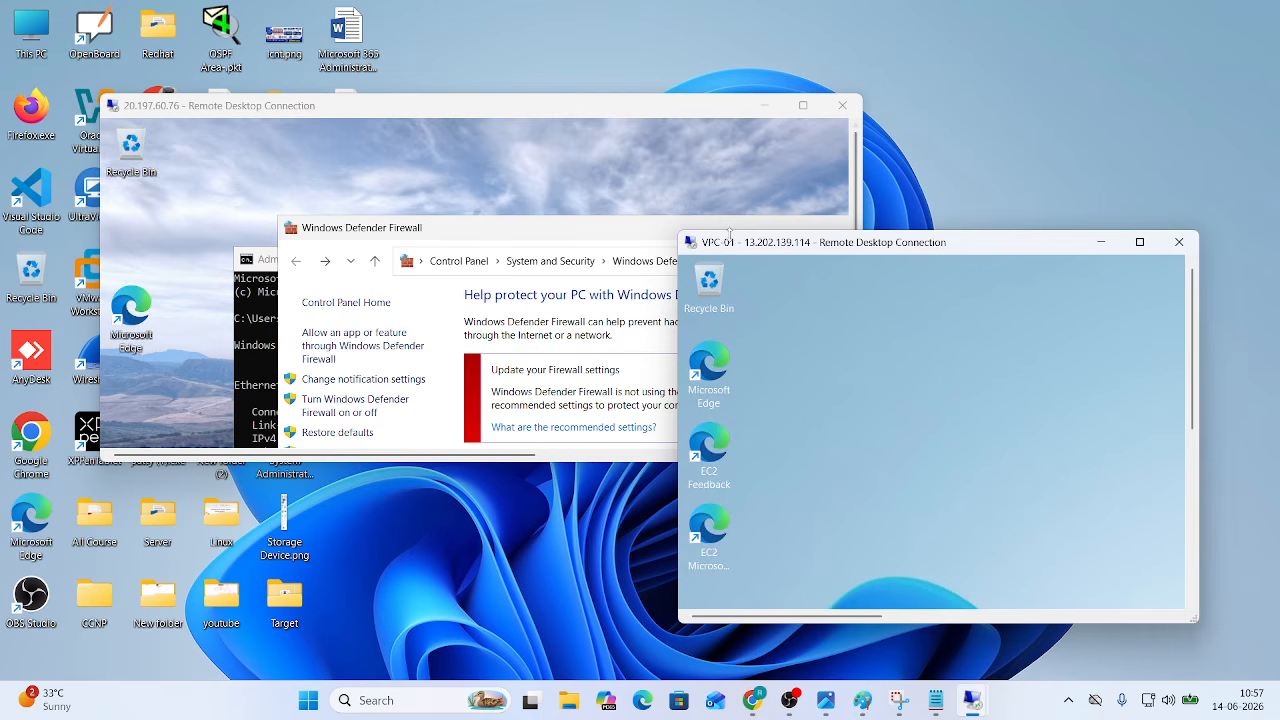
Step: Disconnect the VPC-01 session, retry it from the downloaded RDP file, then cancel the attempt
left_click(1139, 242)
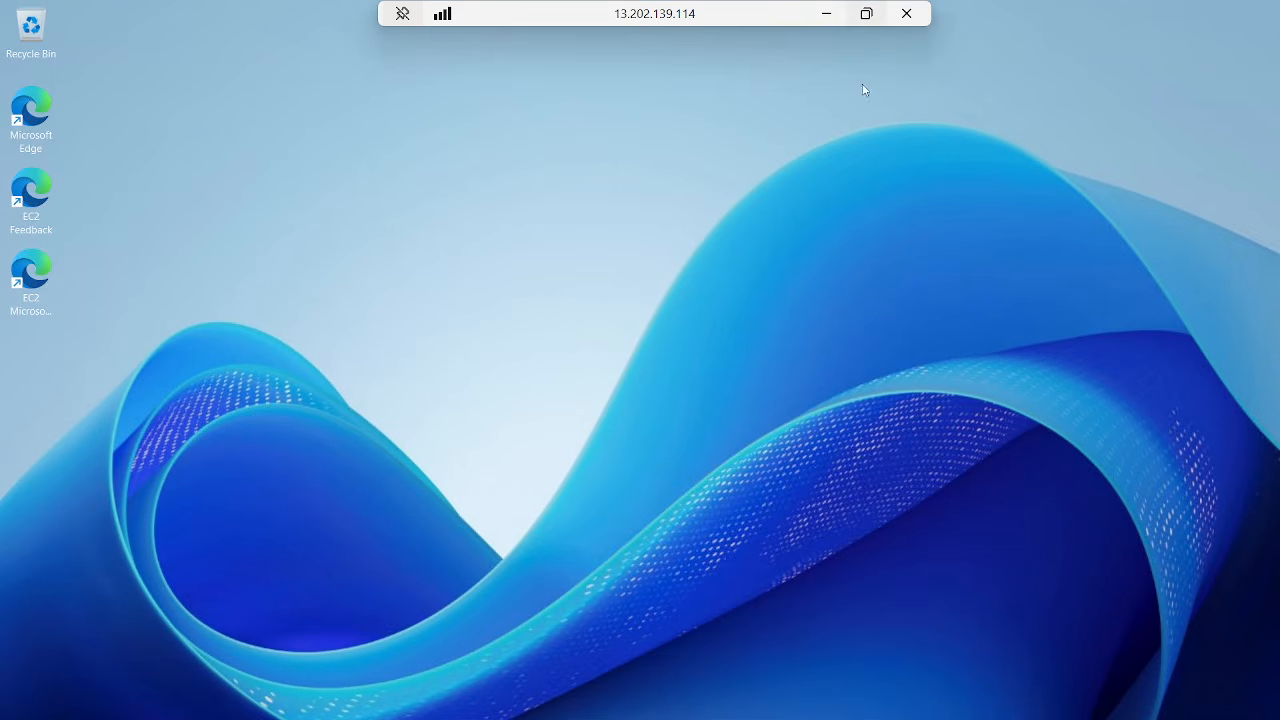
left_click(906, 13)
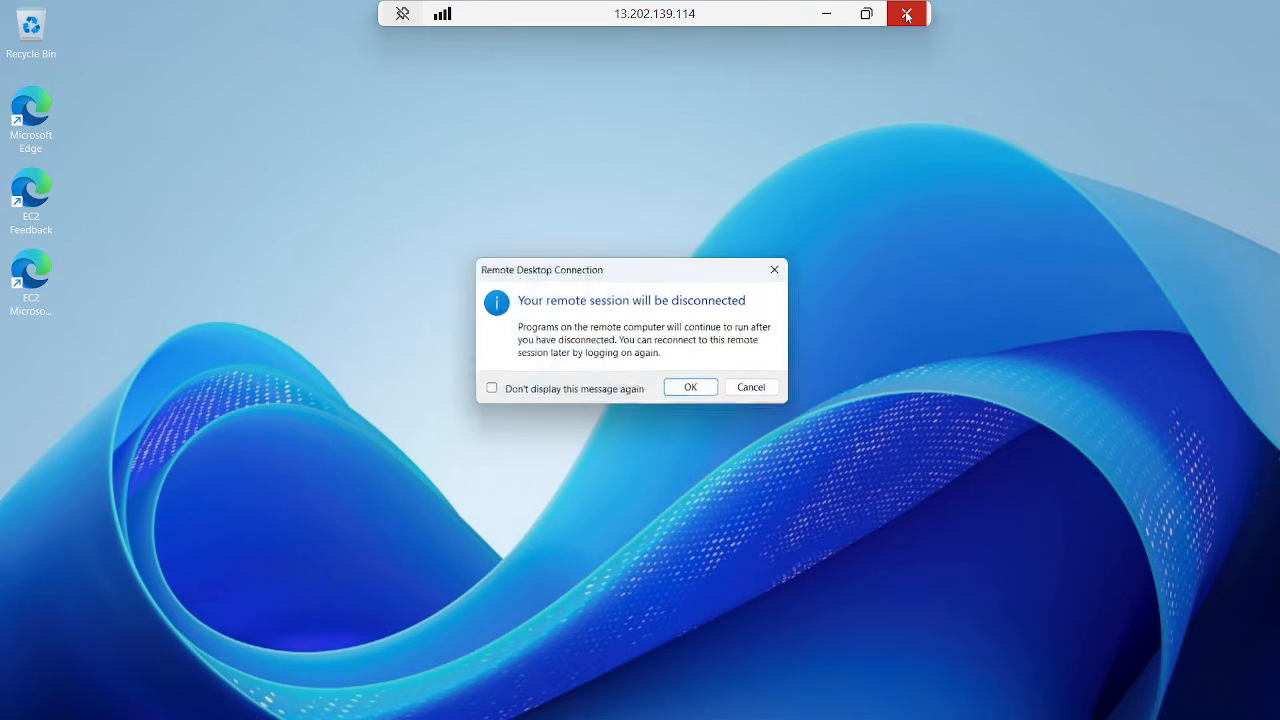
left_click(694, 391)
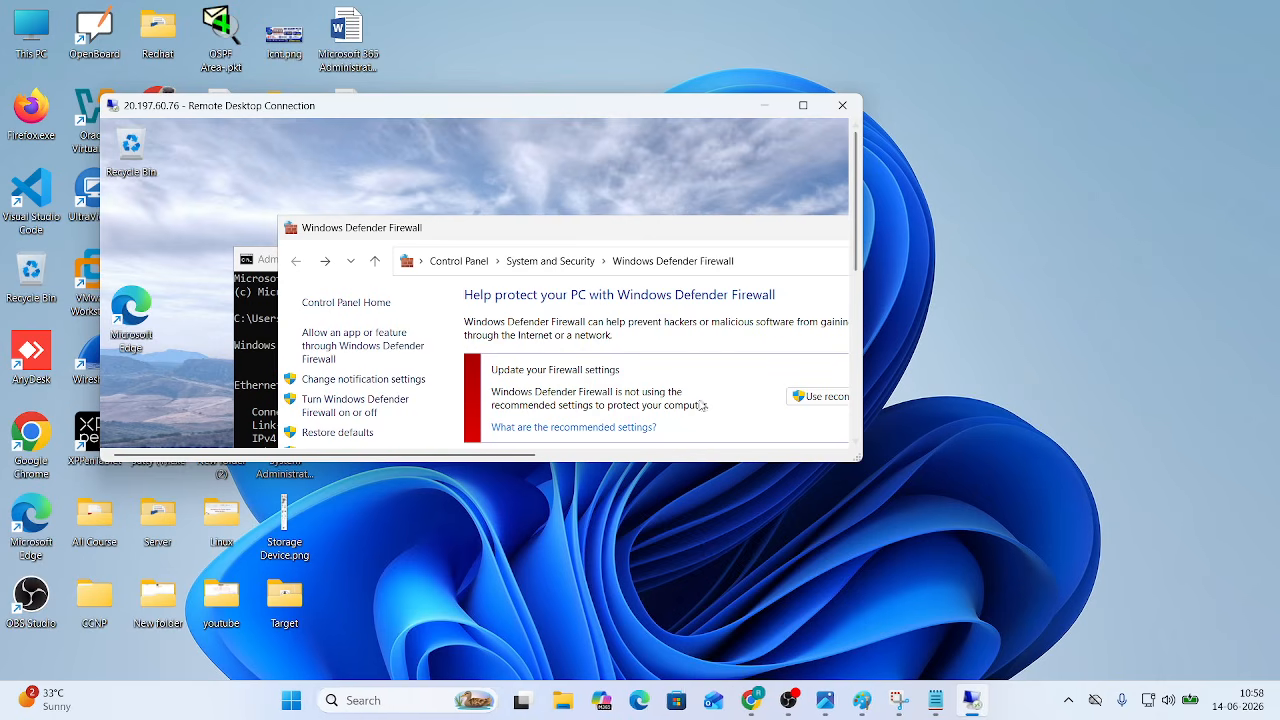
left_click(765, 695)
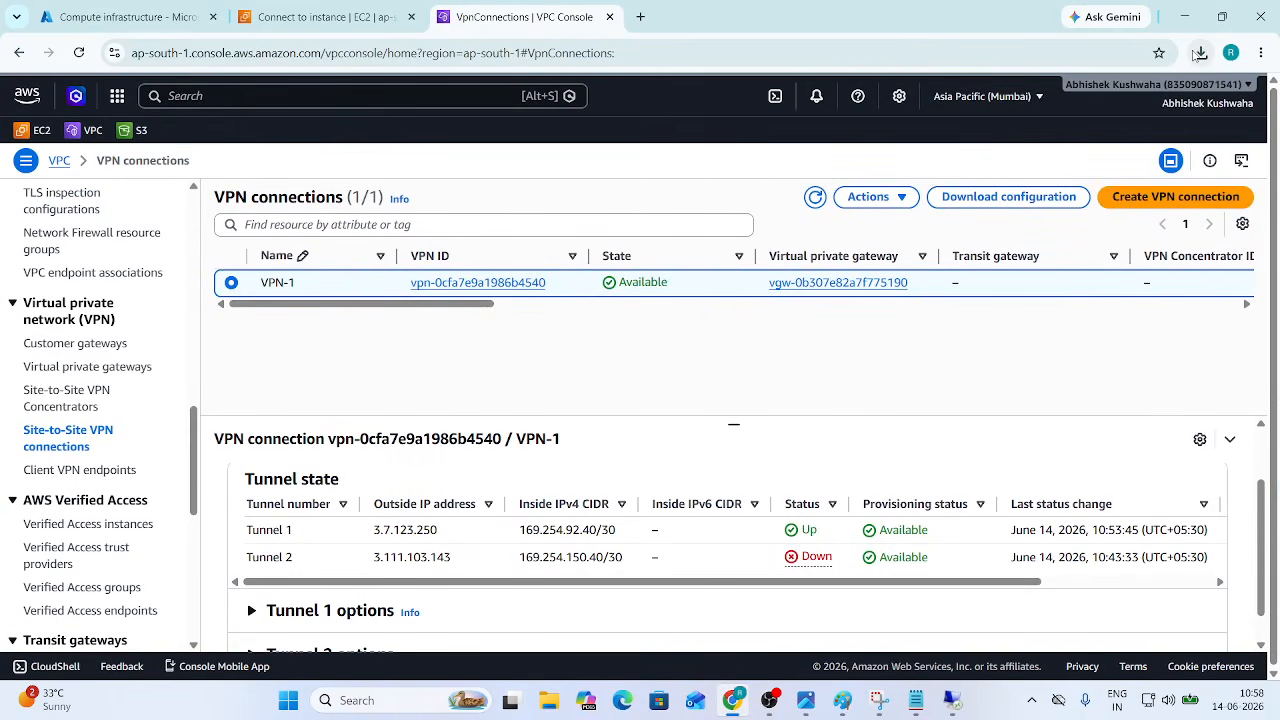
left_click(1201, 53)
left_click(1061, 140)
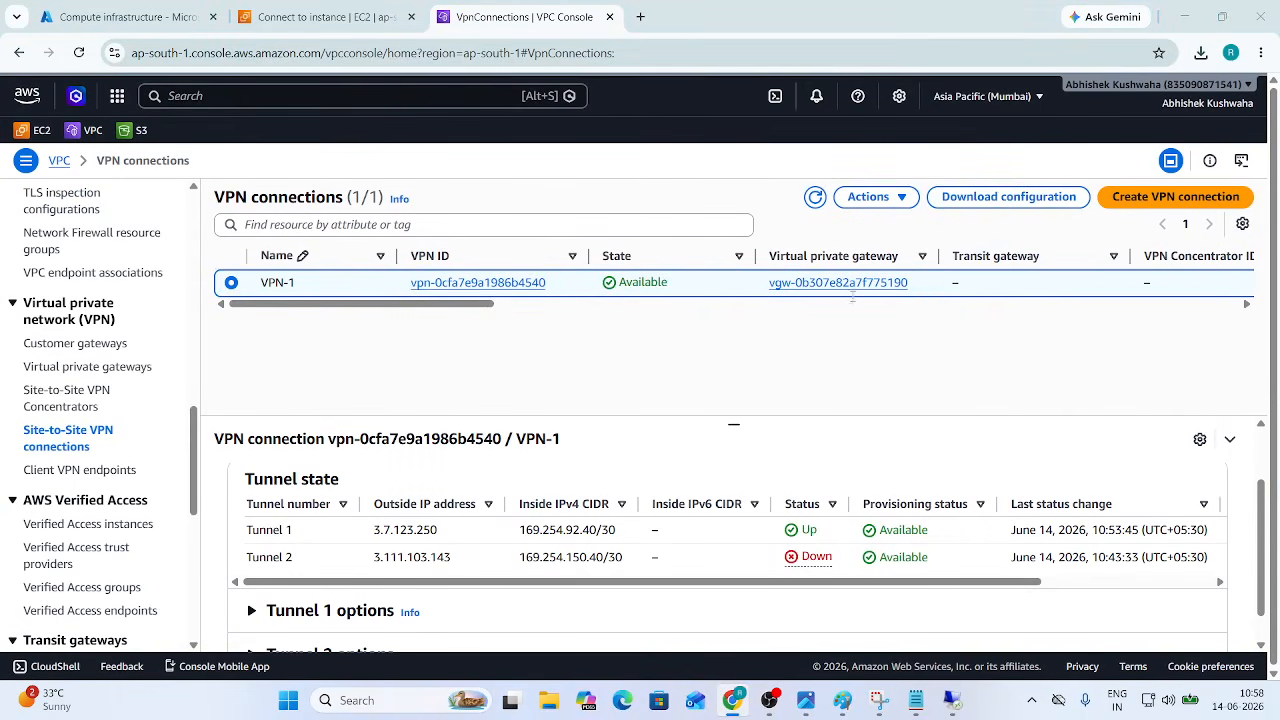
left_click(515, 333)
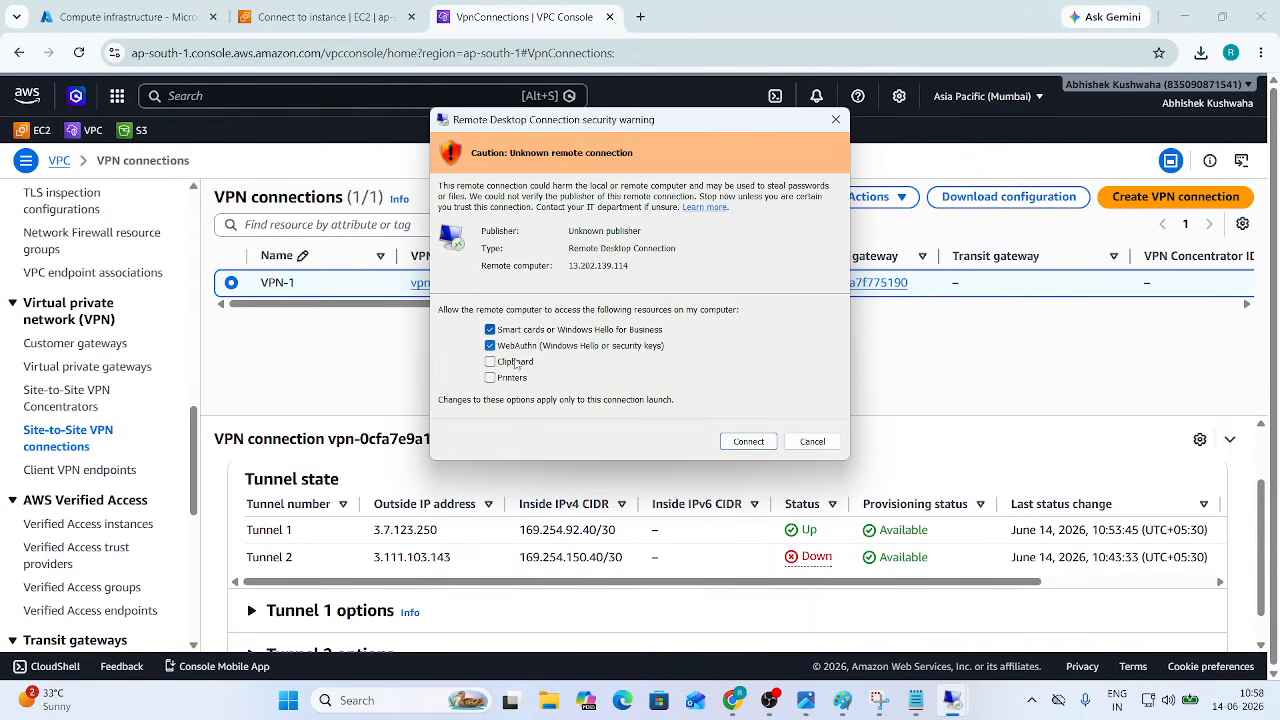
left_click(738, 441)
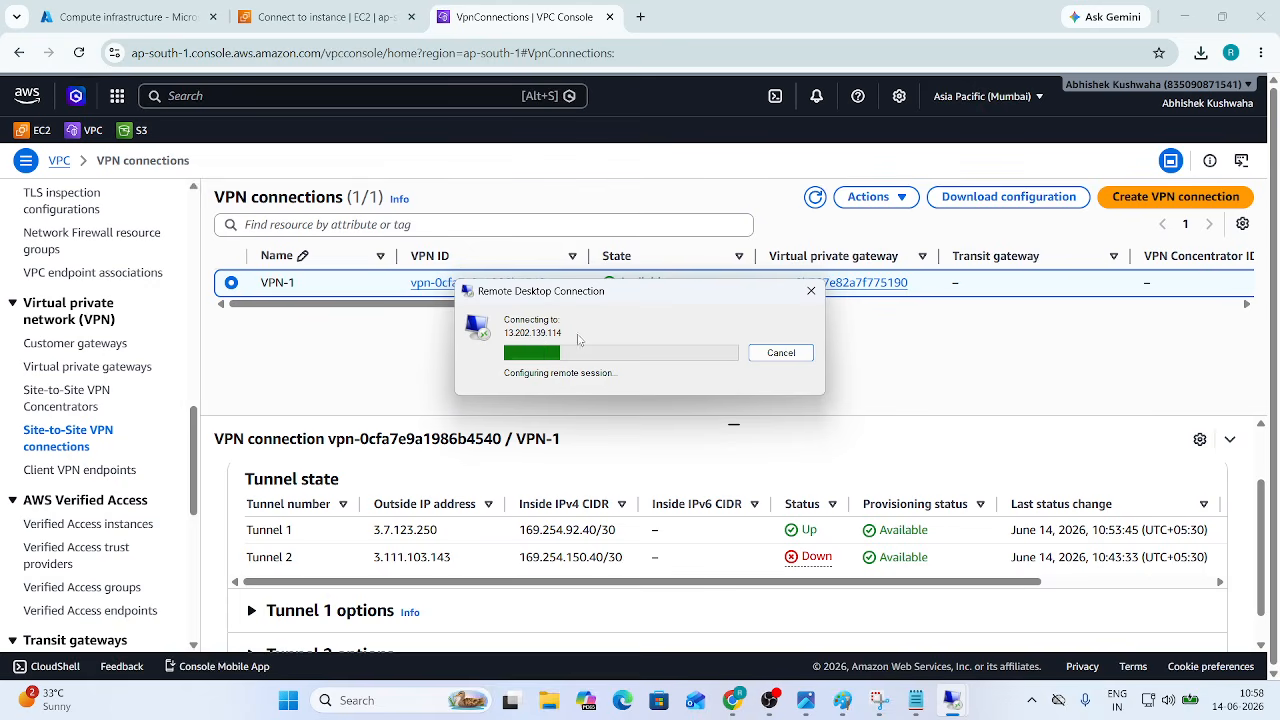
left_click(781, 353)
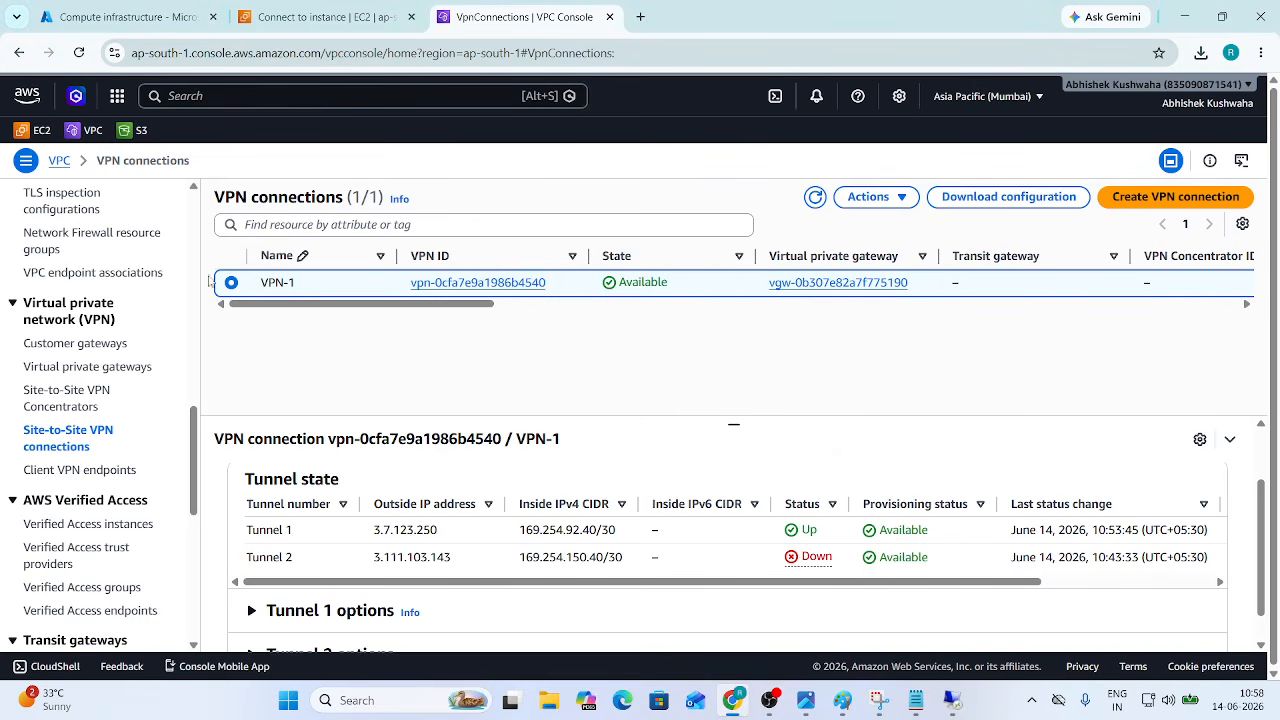
Step: Reload VPC-01's Connect page on the RDP client tab, showing 13.202.139.114 and Administrator
scroll(90, 390, "up", 15)
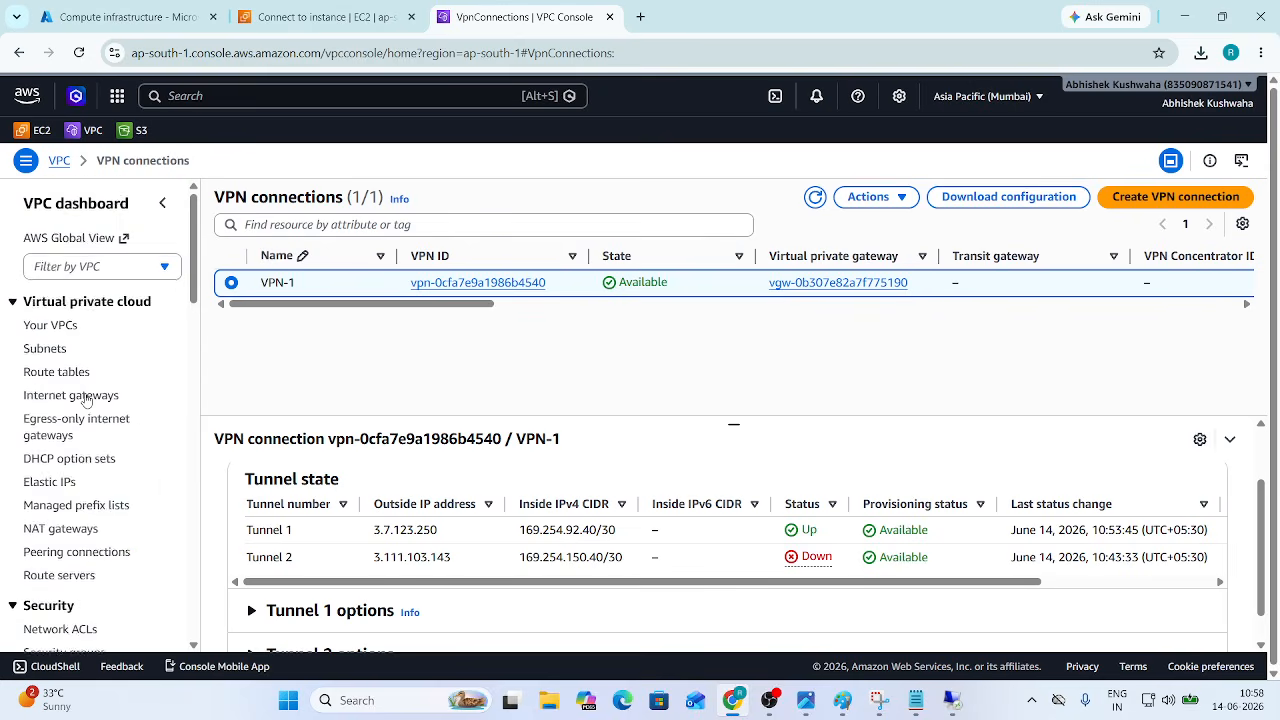
left_click(297, 19)
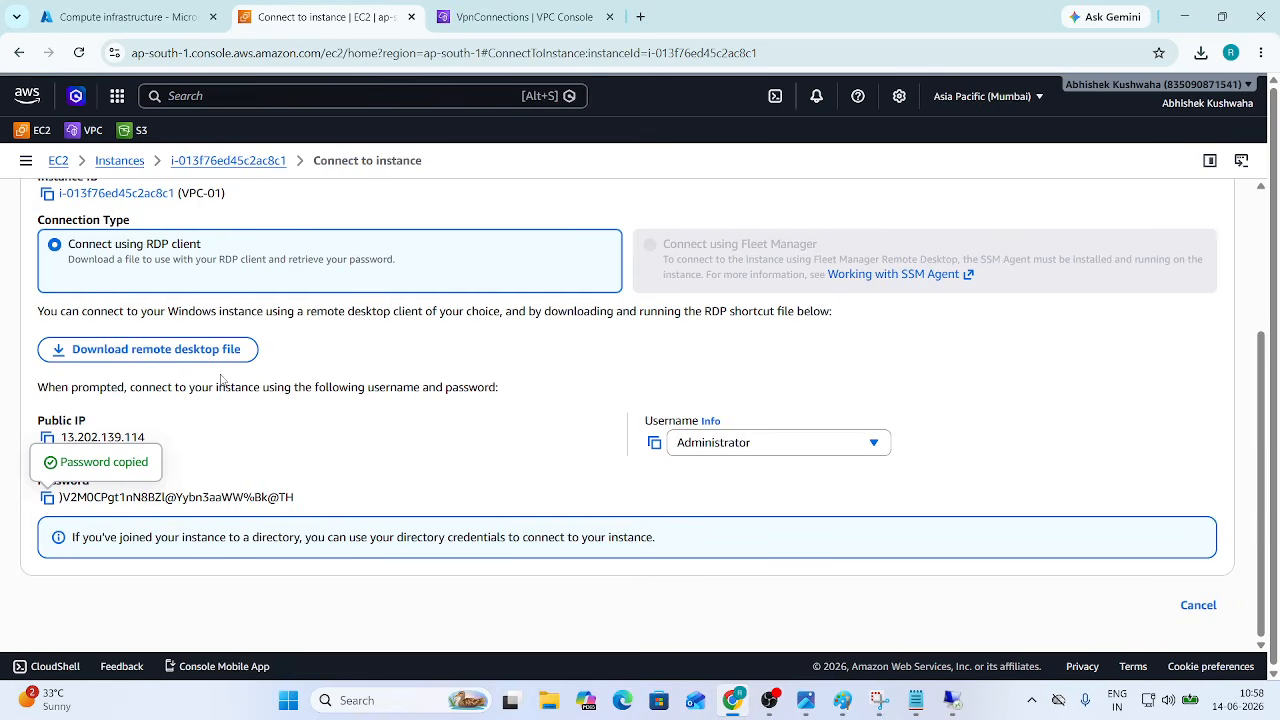
scroll(221, 380, "up", 3)
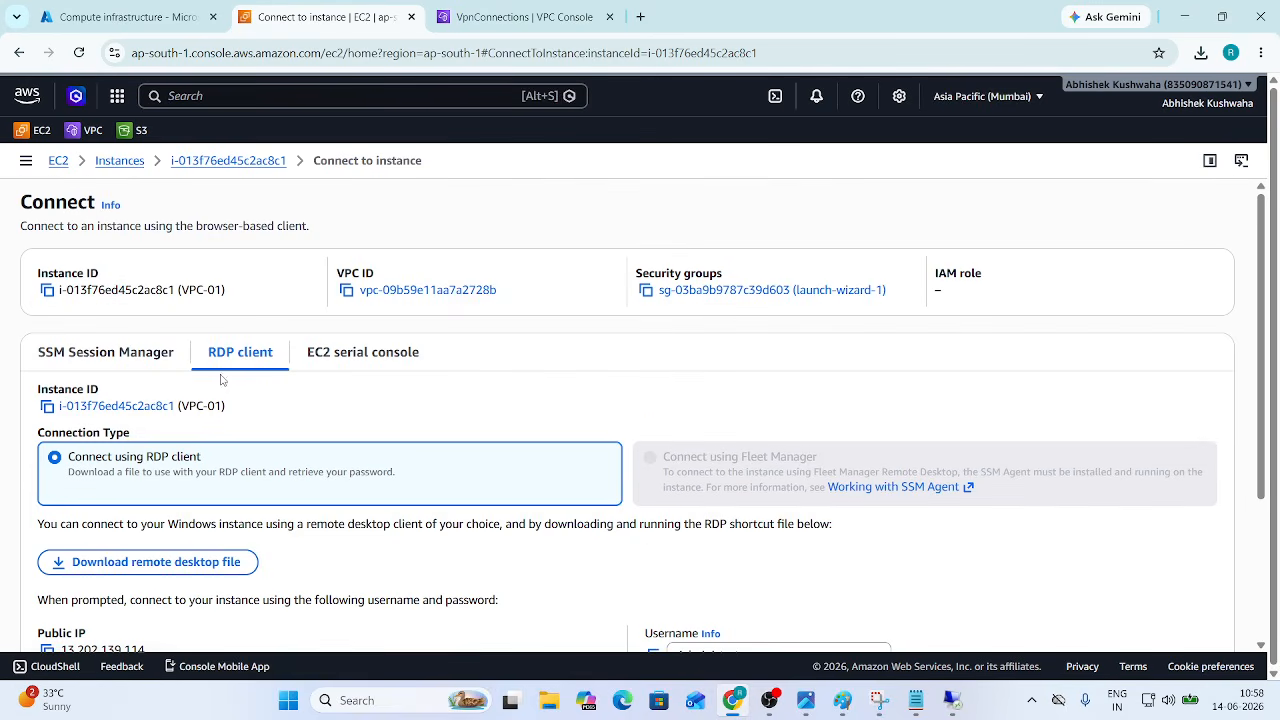
left_click(79, 52)
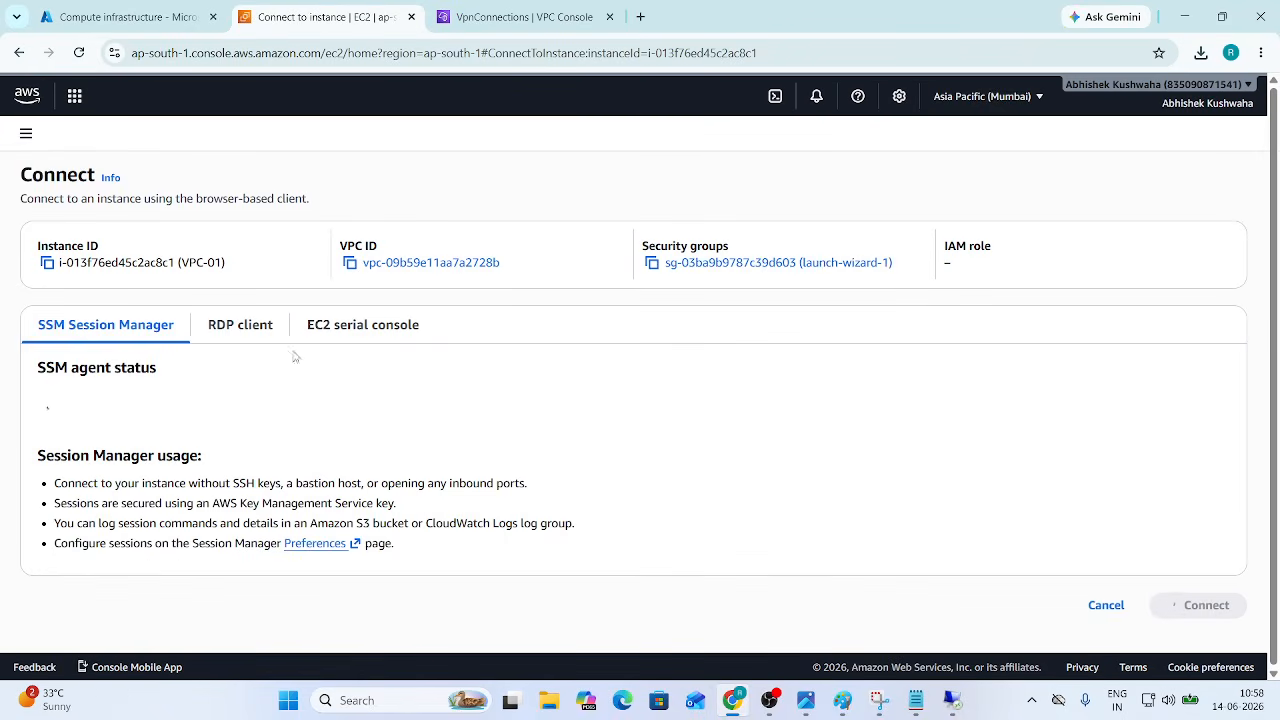
left_click(240, 324)
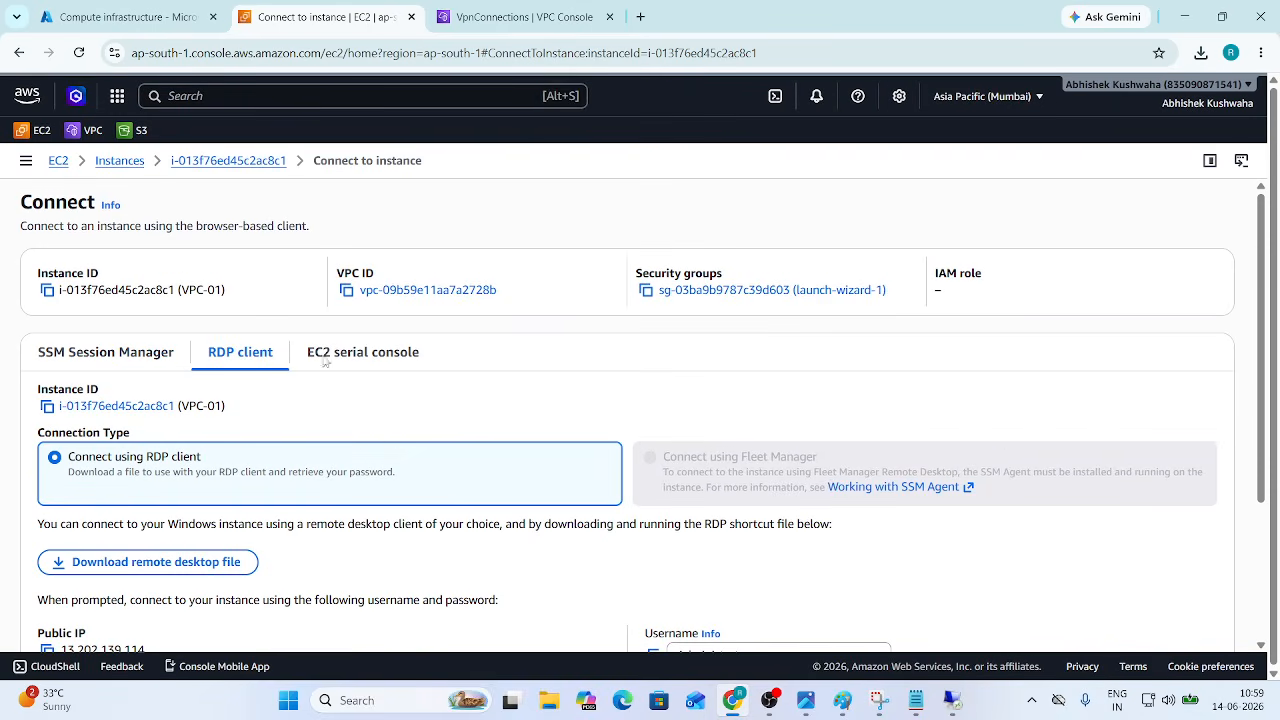
scroll(379, 501, "down", 2)
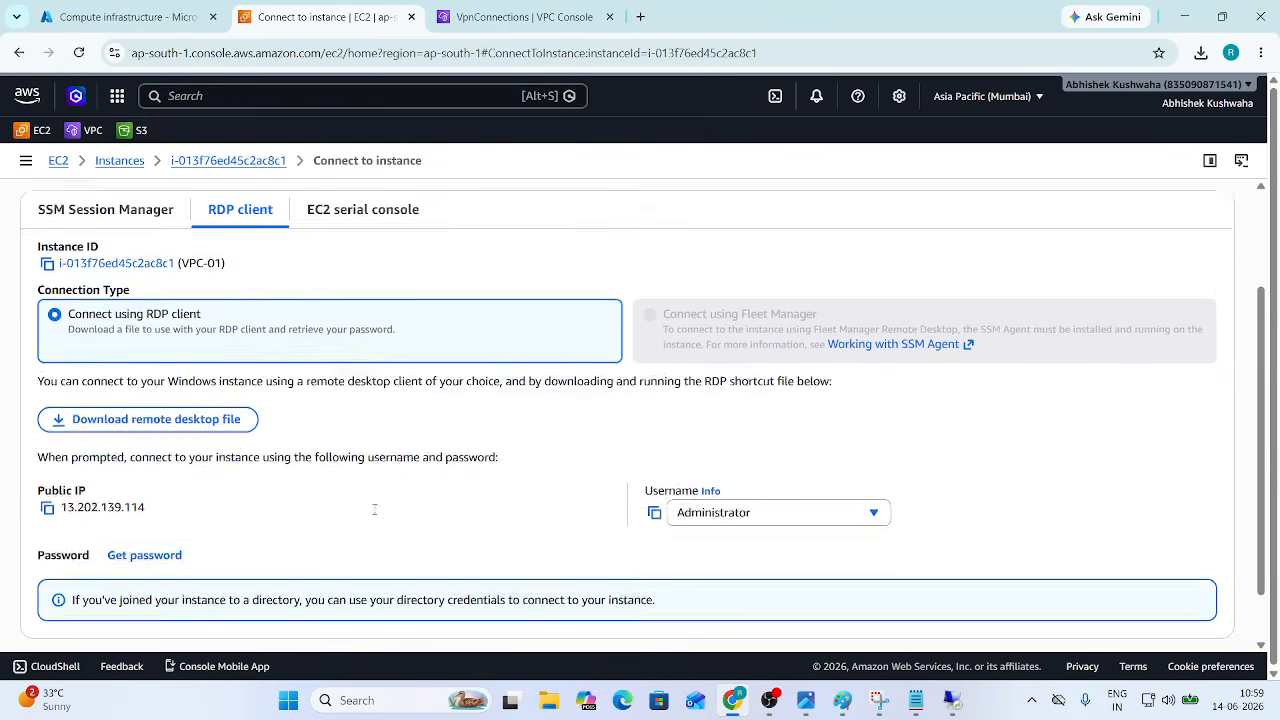
Step: Decrypt VPC-01's password again with mykey.pem, copy it and download the RDP file
left_click(143, 491)
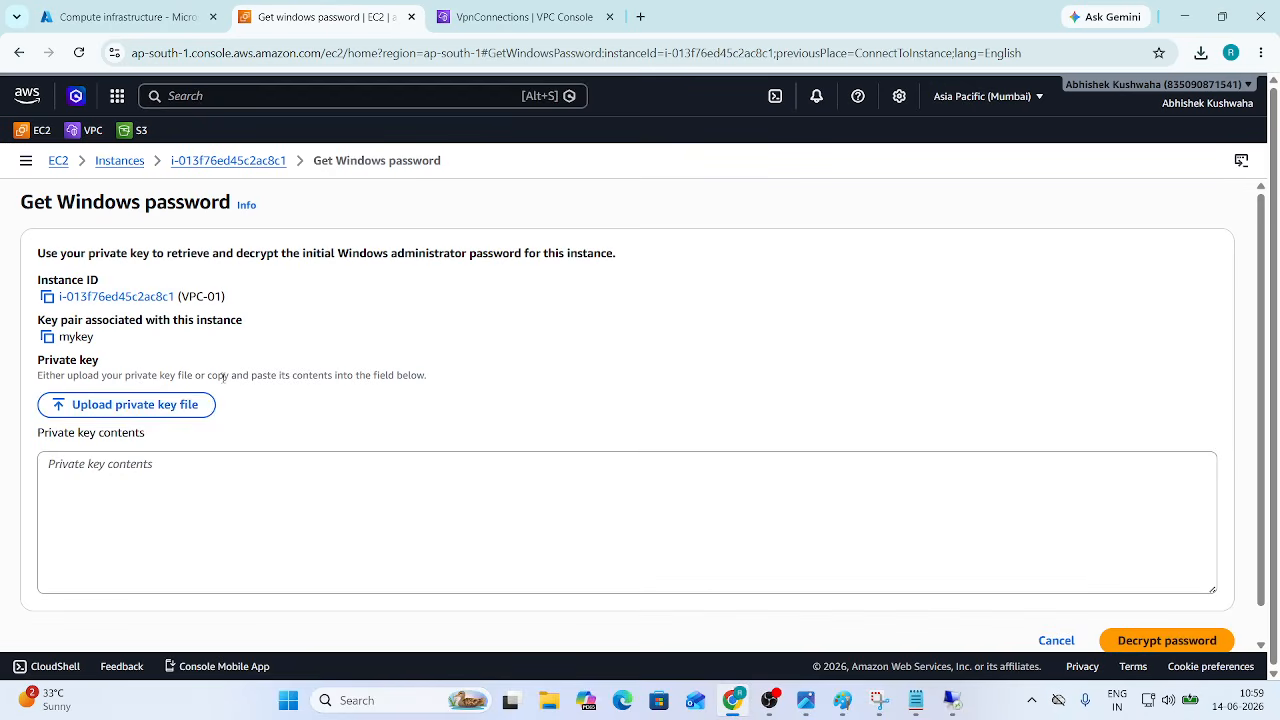
left_click(148, 405)
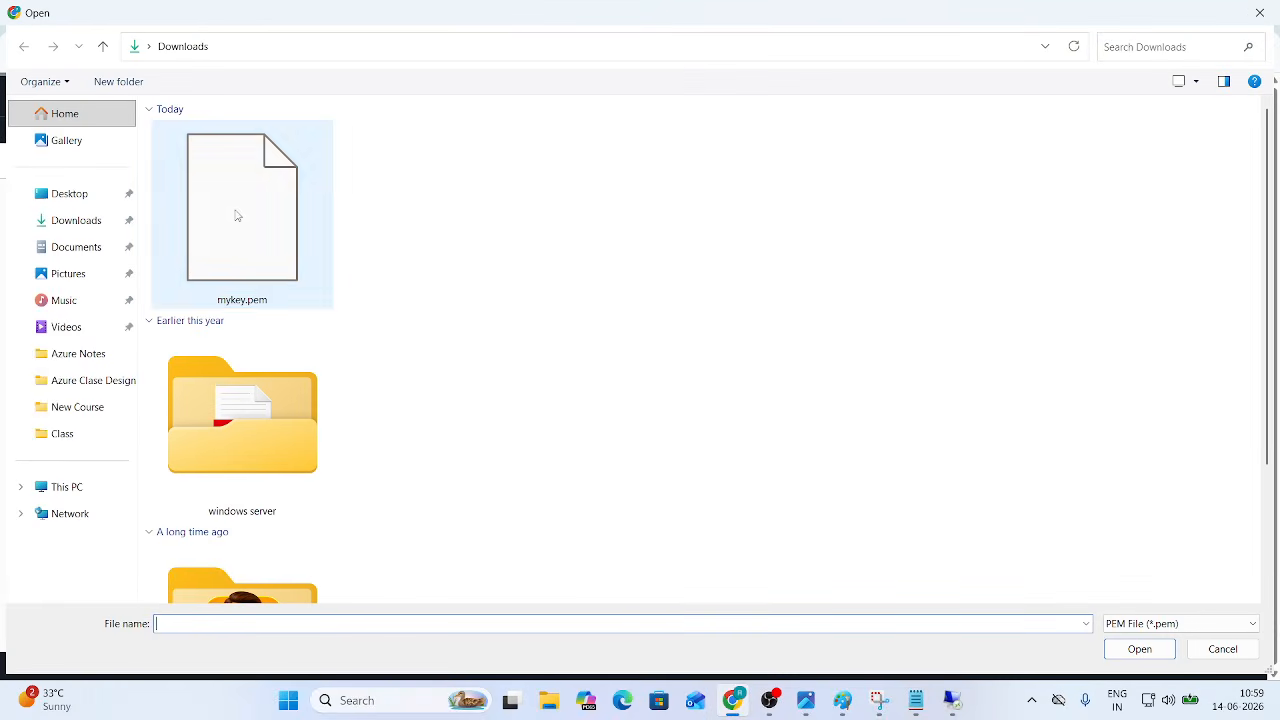
left_click(230, 218)
double_click(230, 218)
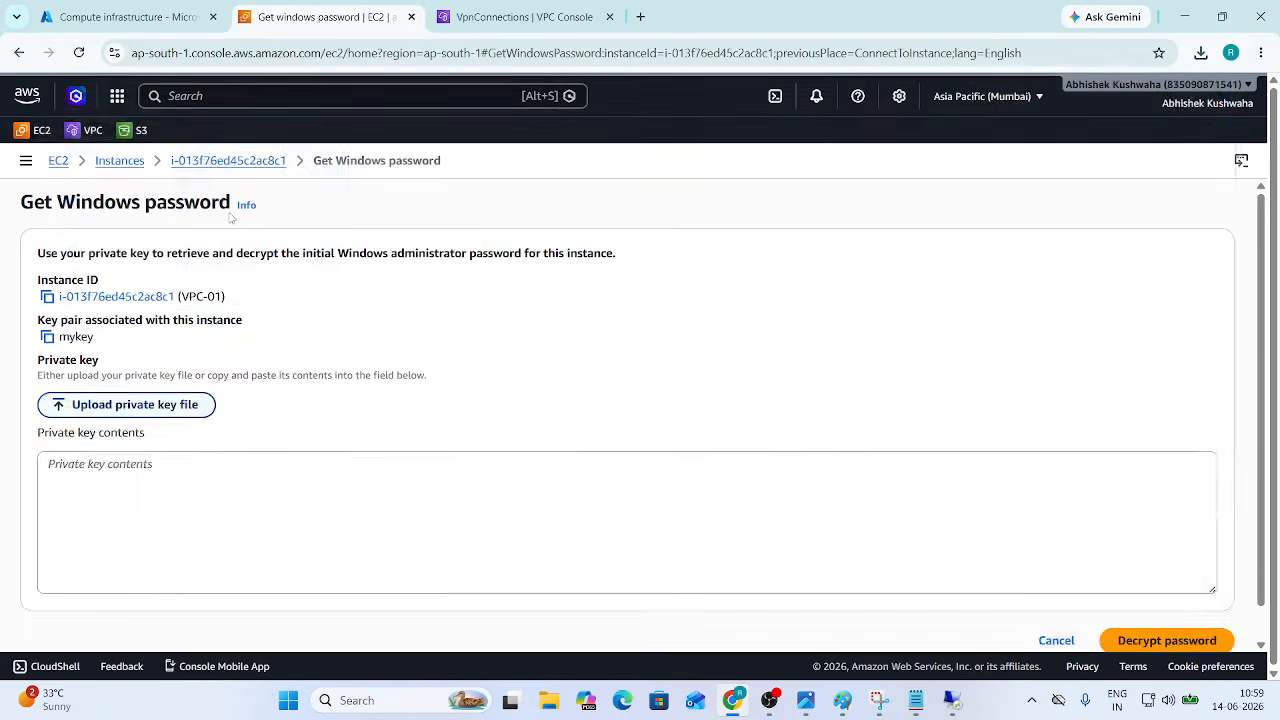
scroll(991, 589, "down", 5)
scroll(1175, 541, "down", 2)
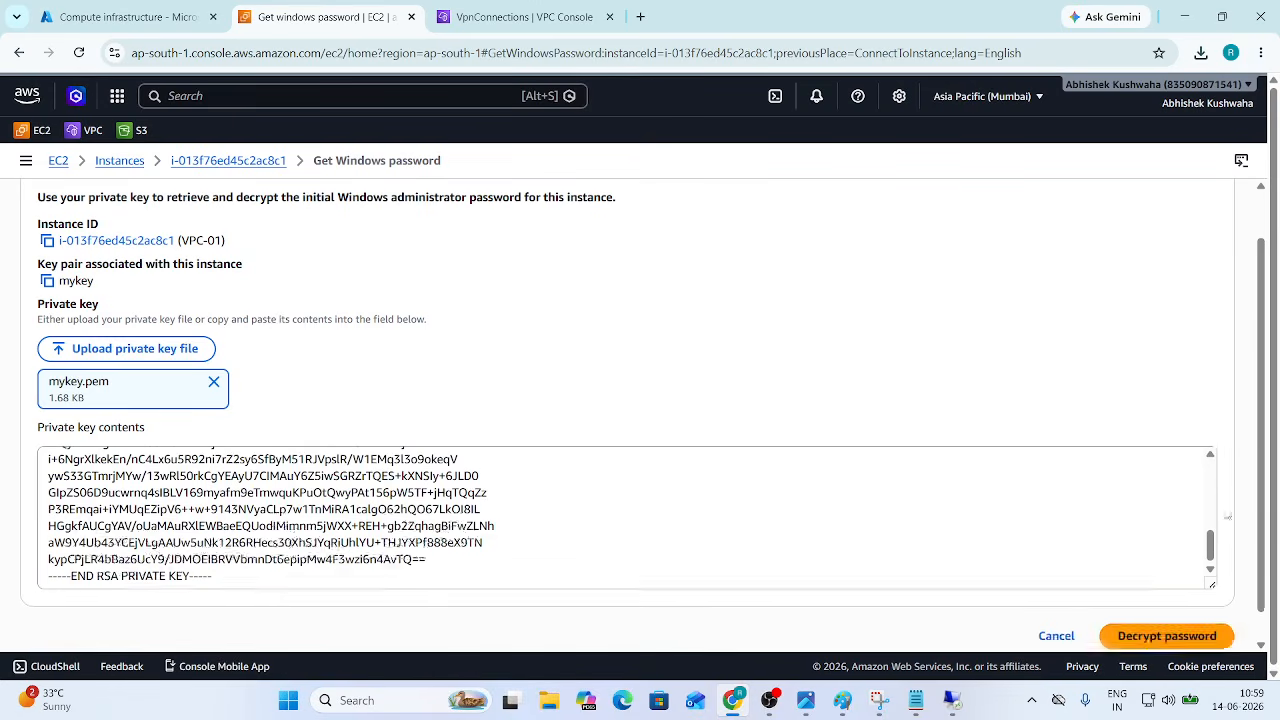
left_click(1167, 604)
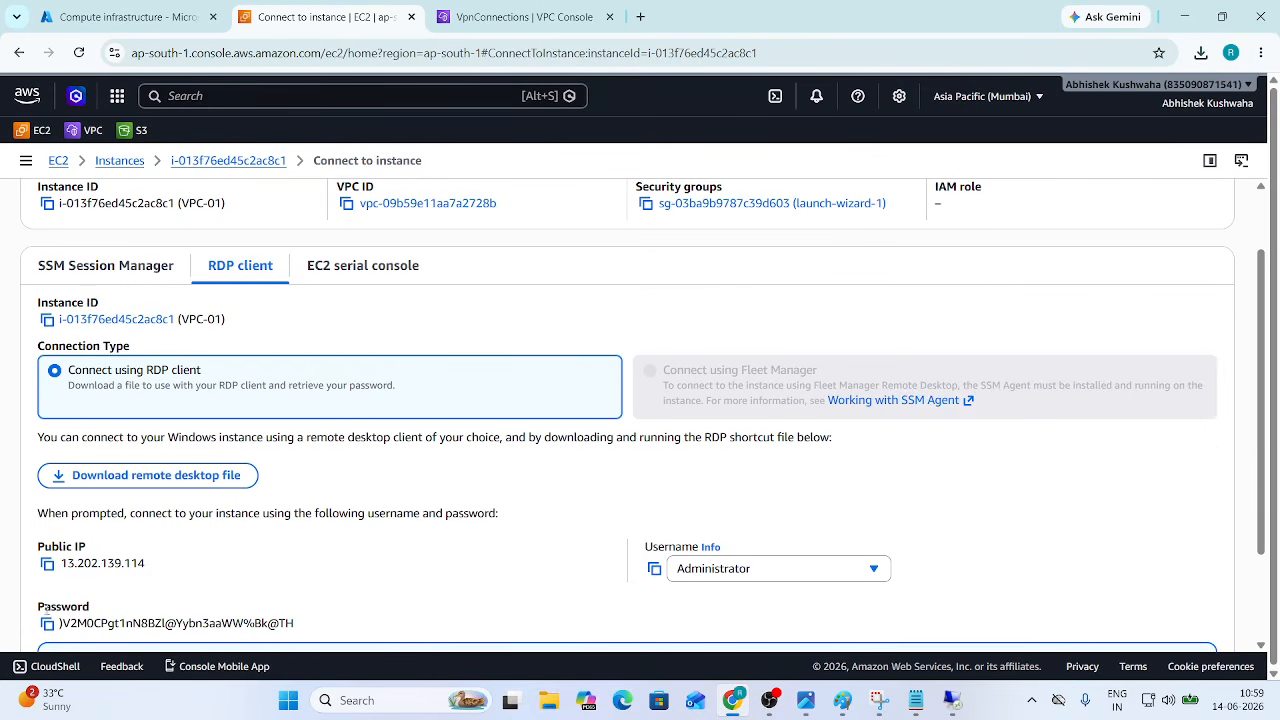
left_click(47, 625)
left_click(150, 475)
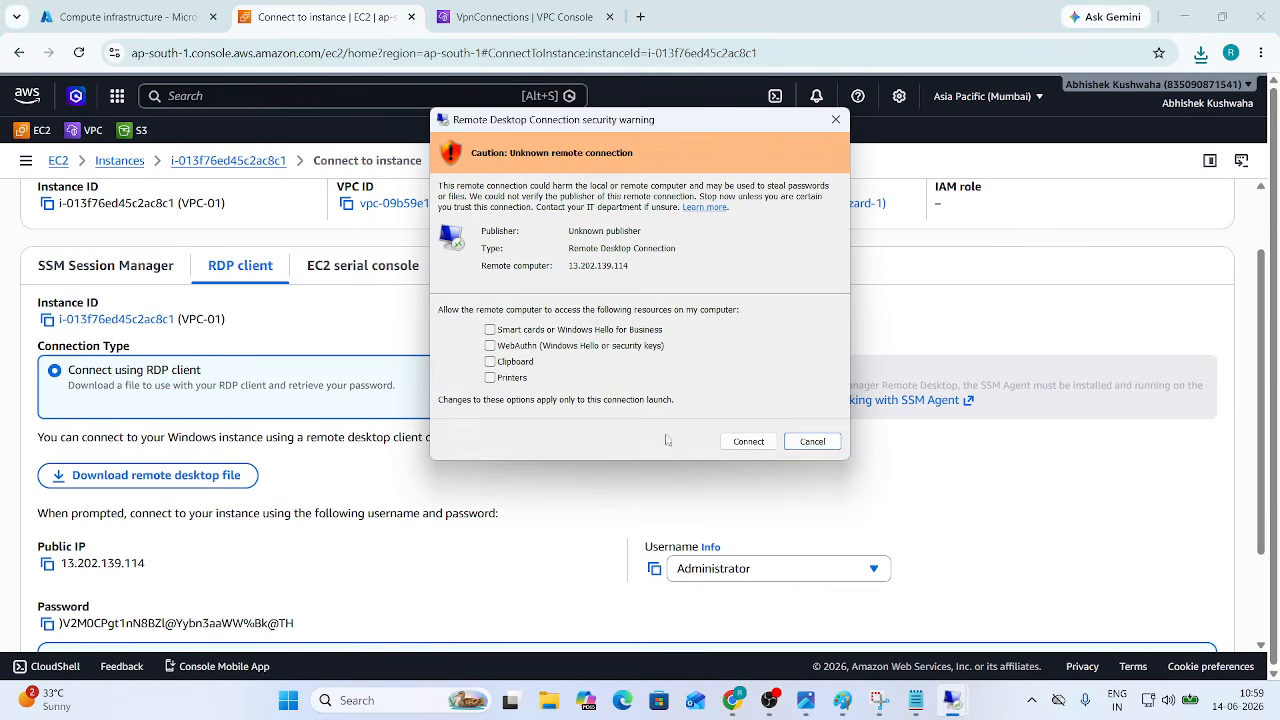
Step: Connect to 13.202.139.114, paste the Administrator password and accept the certificate warning
left_click(748, 441)
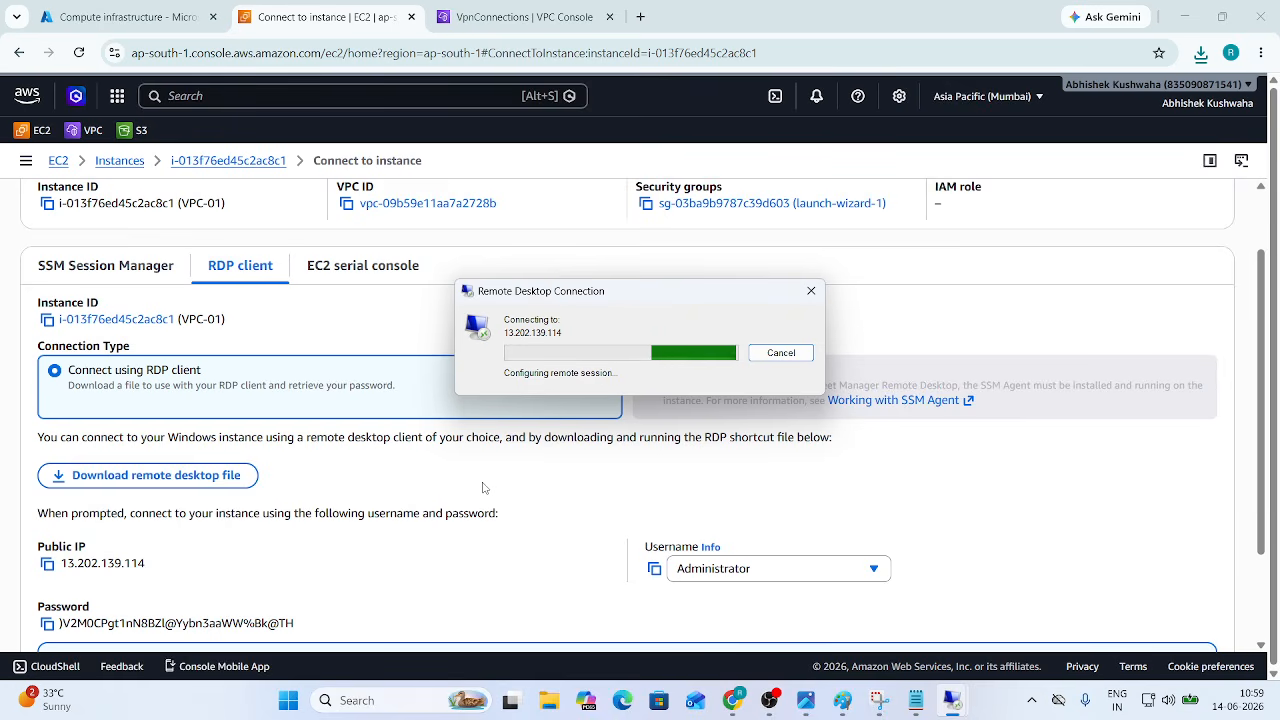
scroll(485, 488, "up", 1)
left_click(1185, 16)
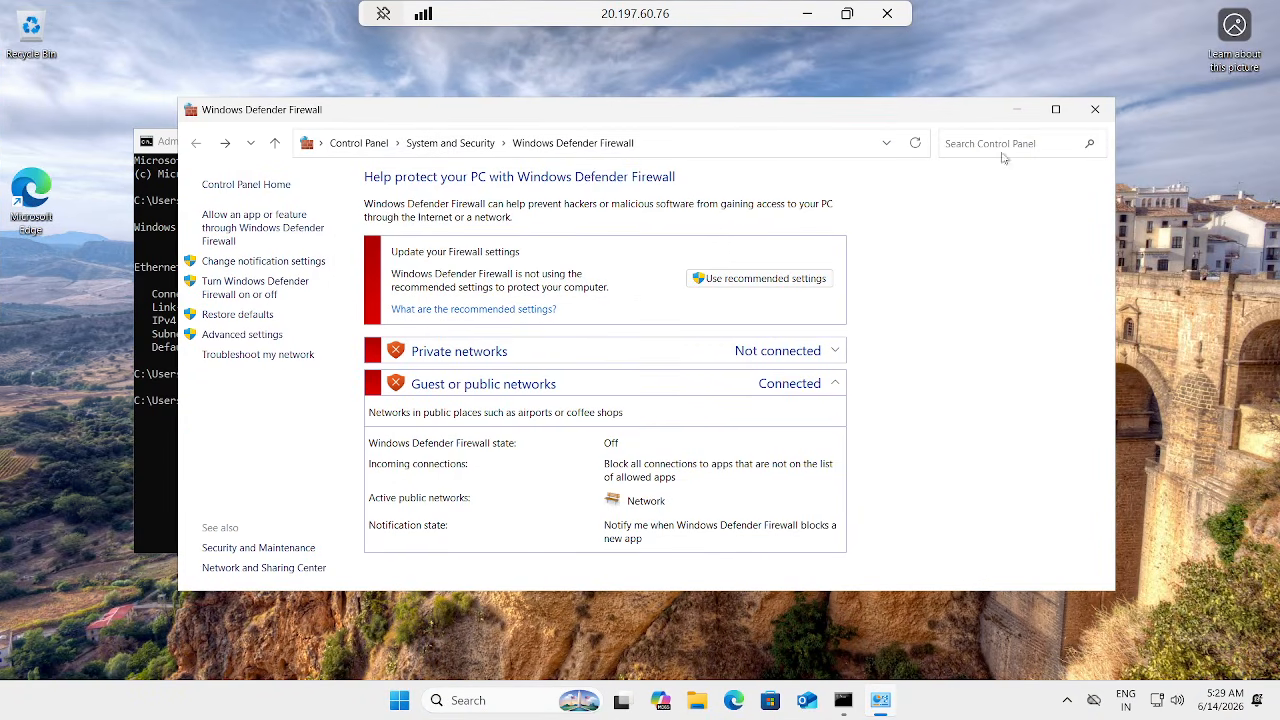
left_click(1095, 109)
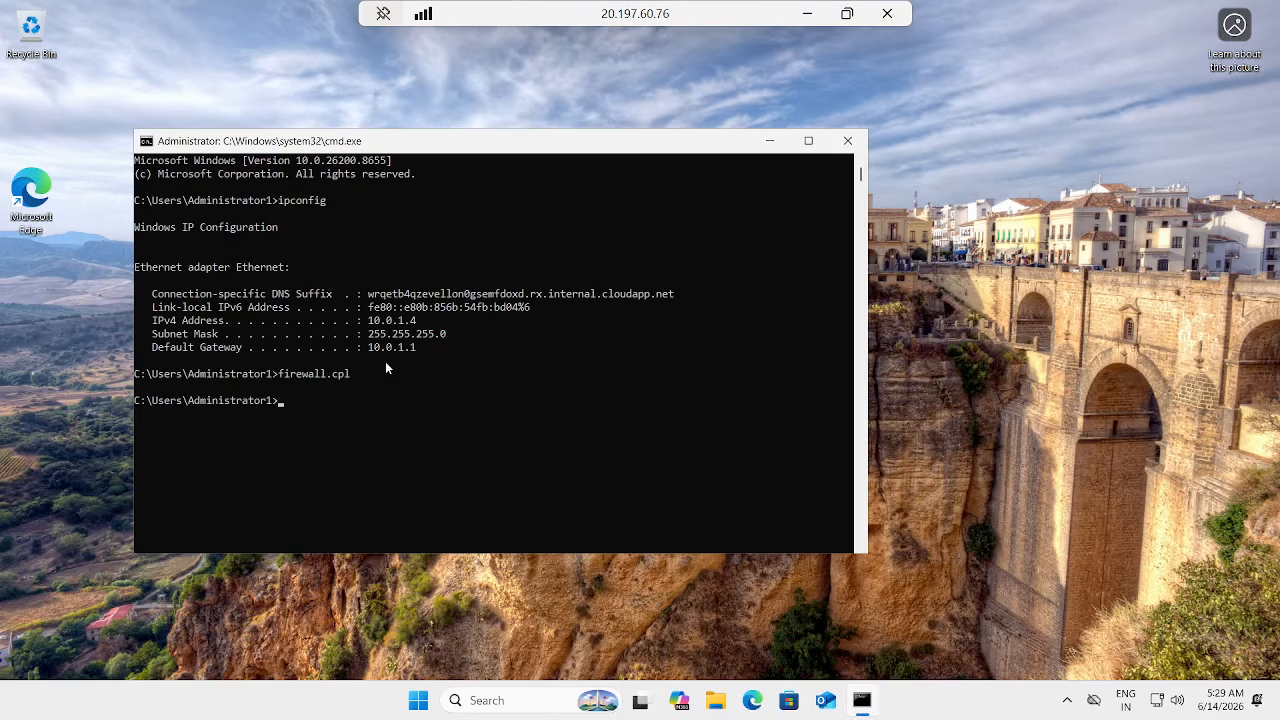
left_click(806, 14)
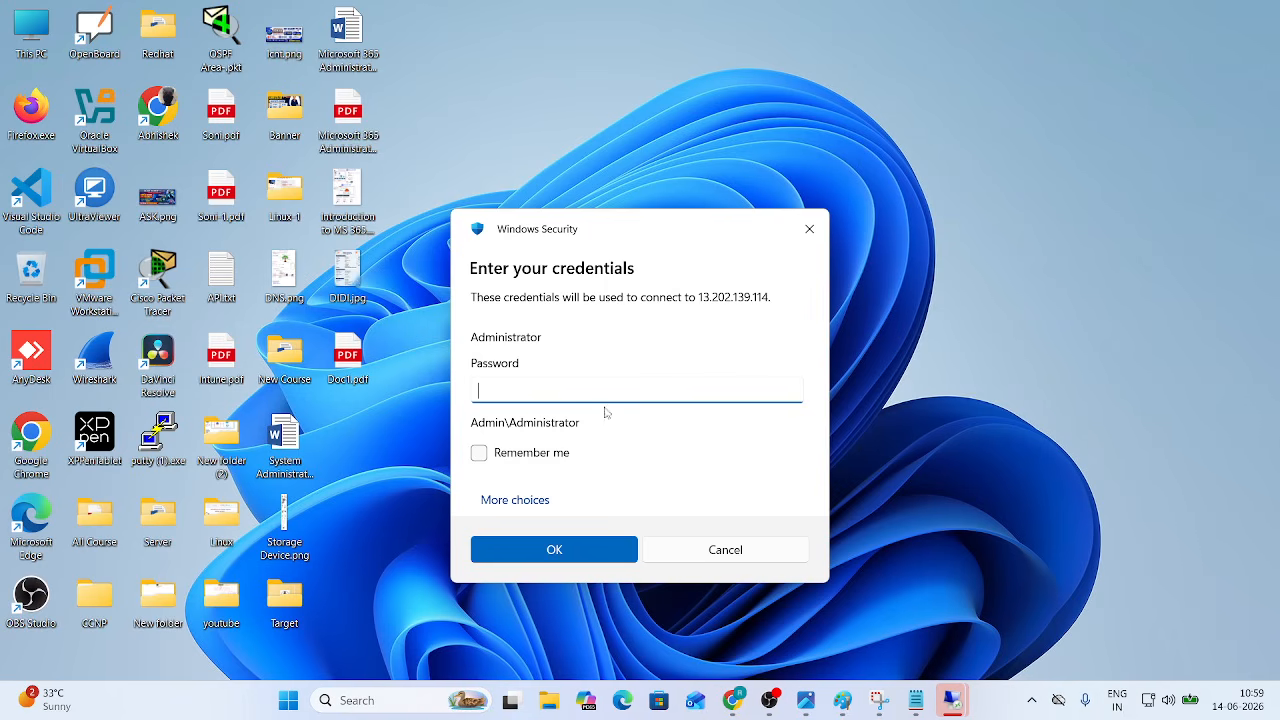
key("ctrl+v")
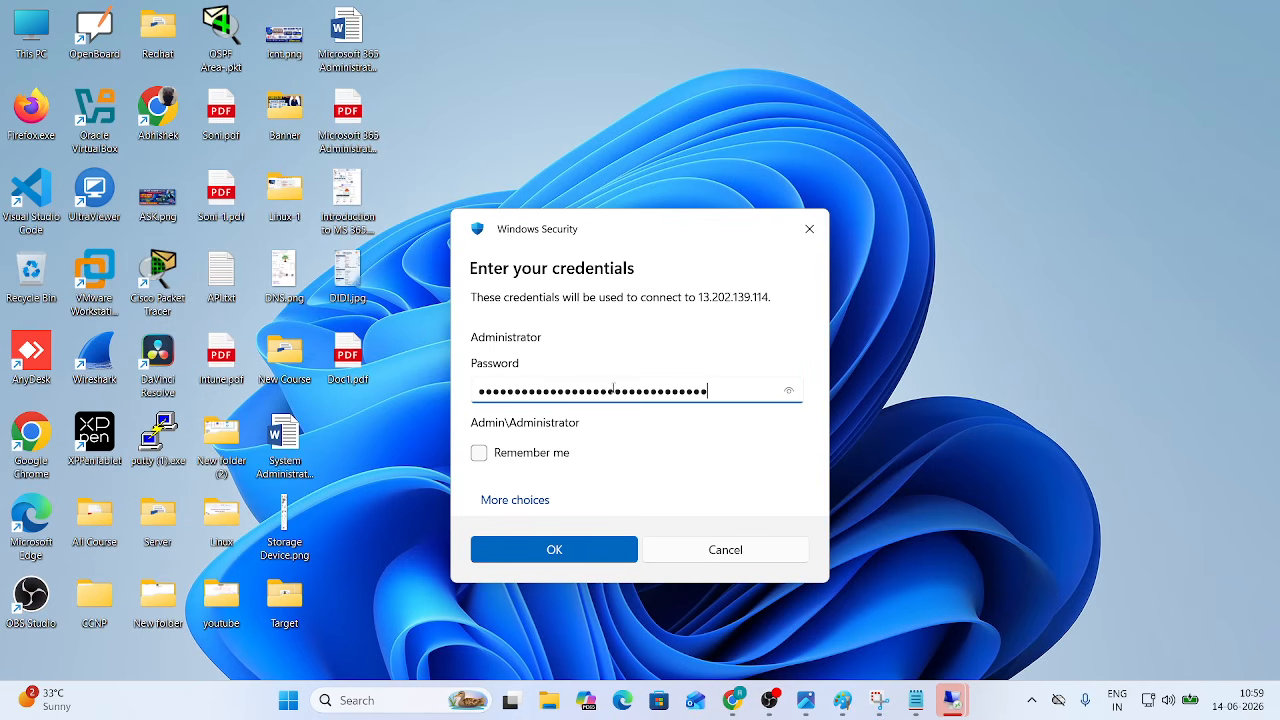
left_click(586, 540)
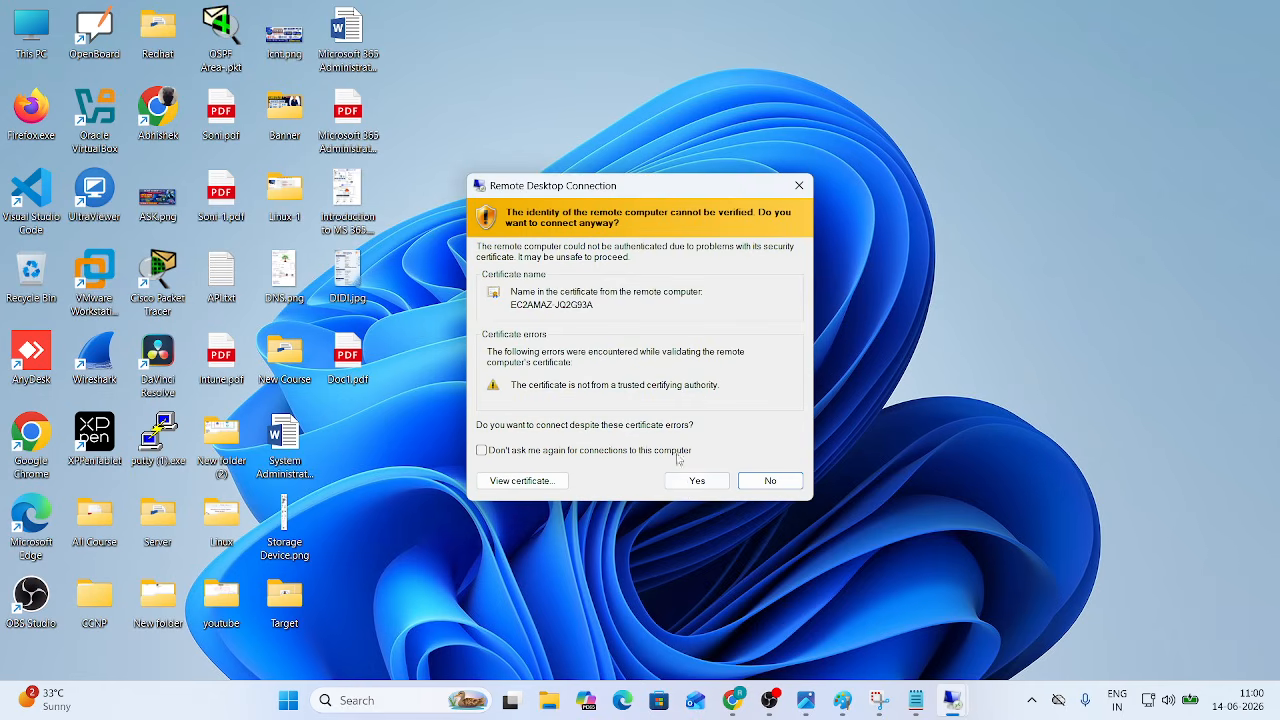
left_click(690, 482)
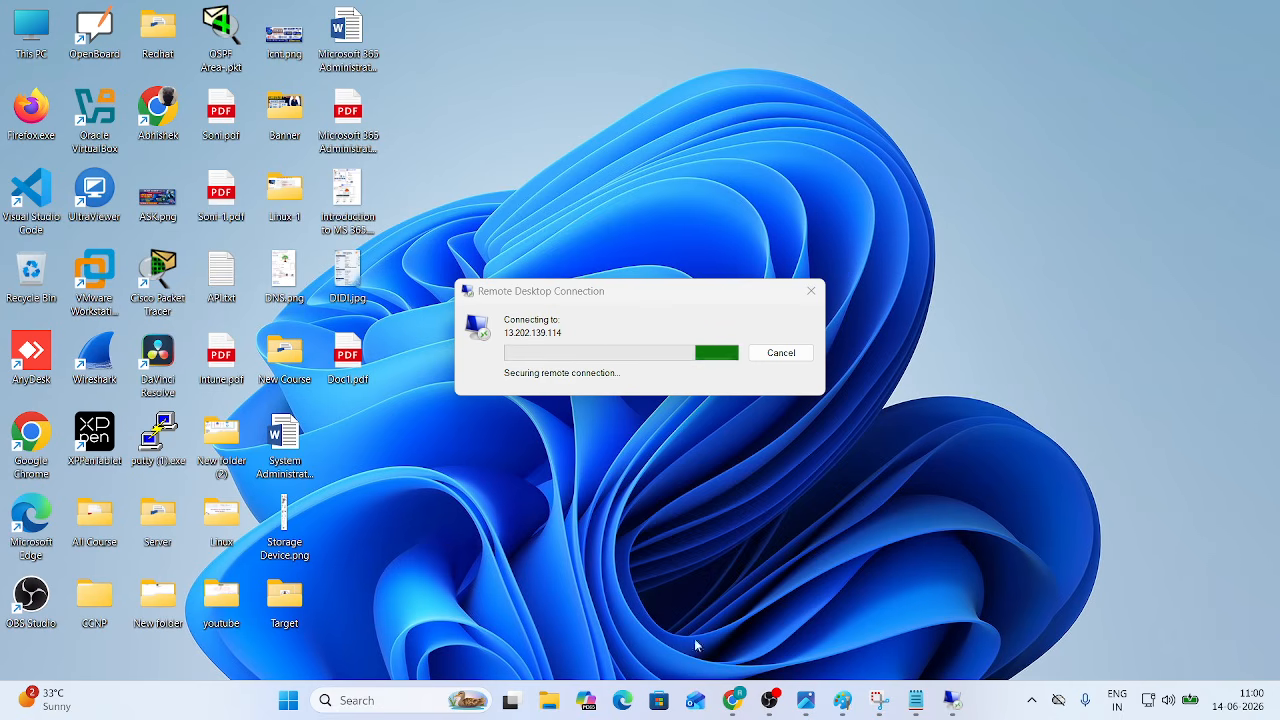
Step: Look over the EC2 serial console and SSM Session Manager options for VPC-01
left_click(746, 702)
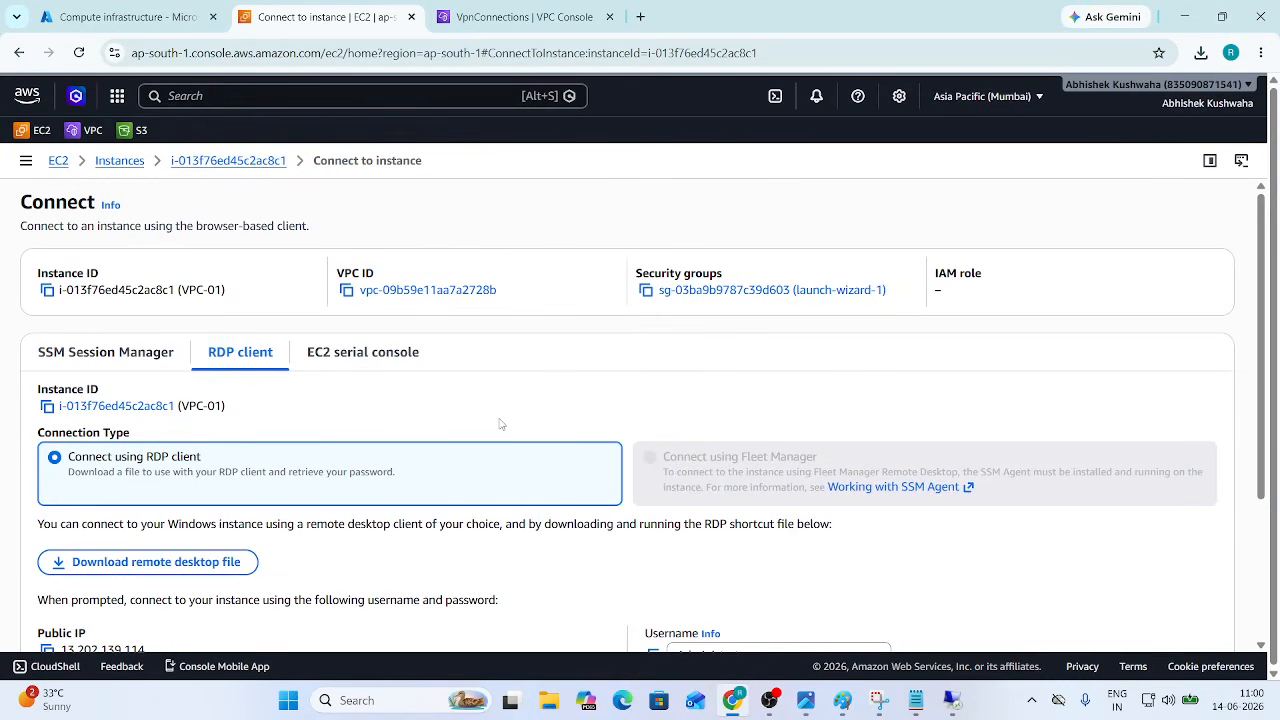
scroll(501, 424, "down", 2)
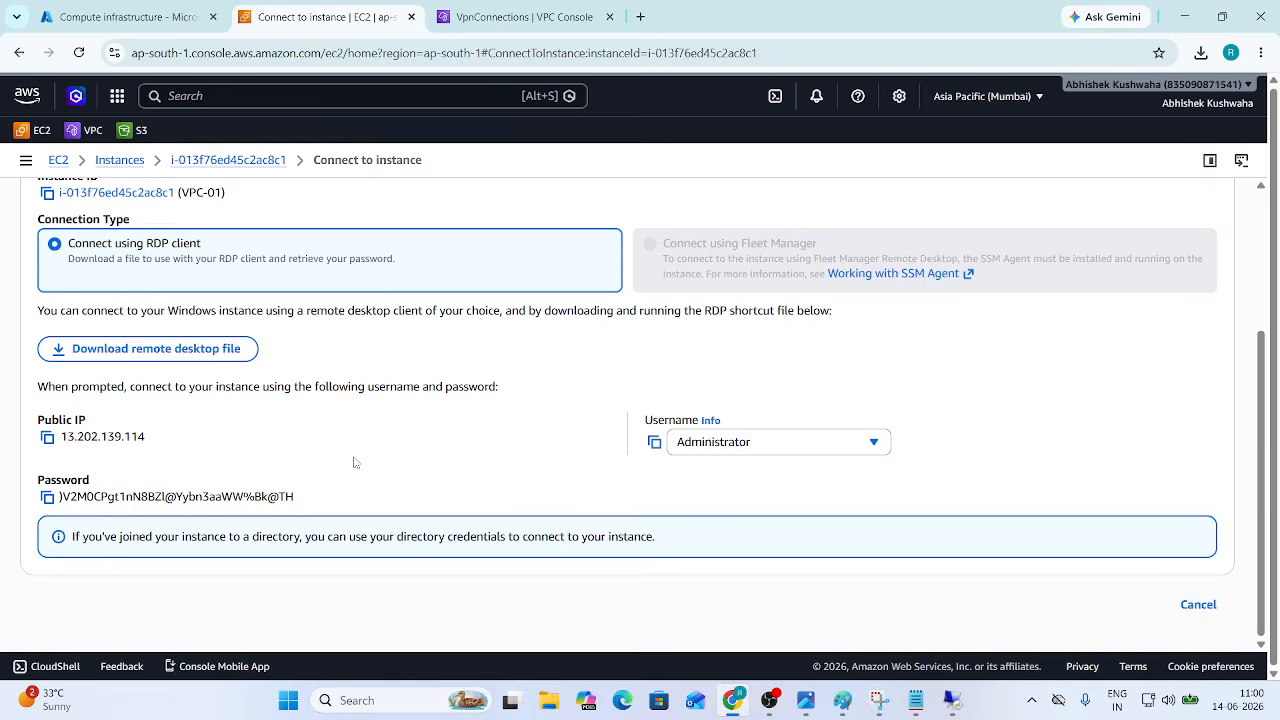
scroll(354, 462, "up", 2)
left_click(351, 362)
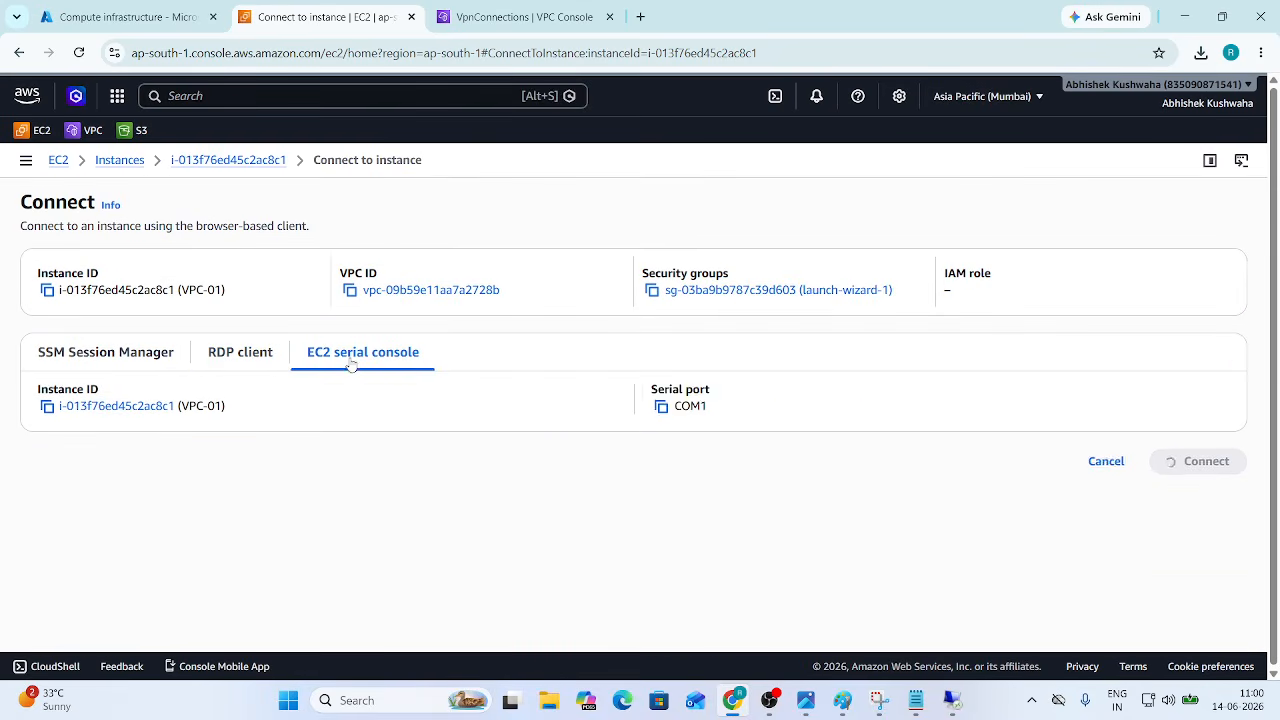
left_click(90, 352)
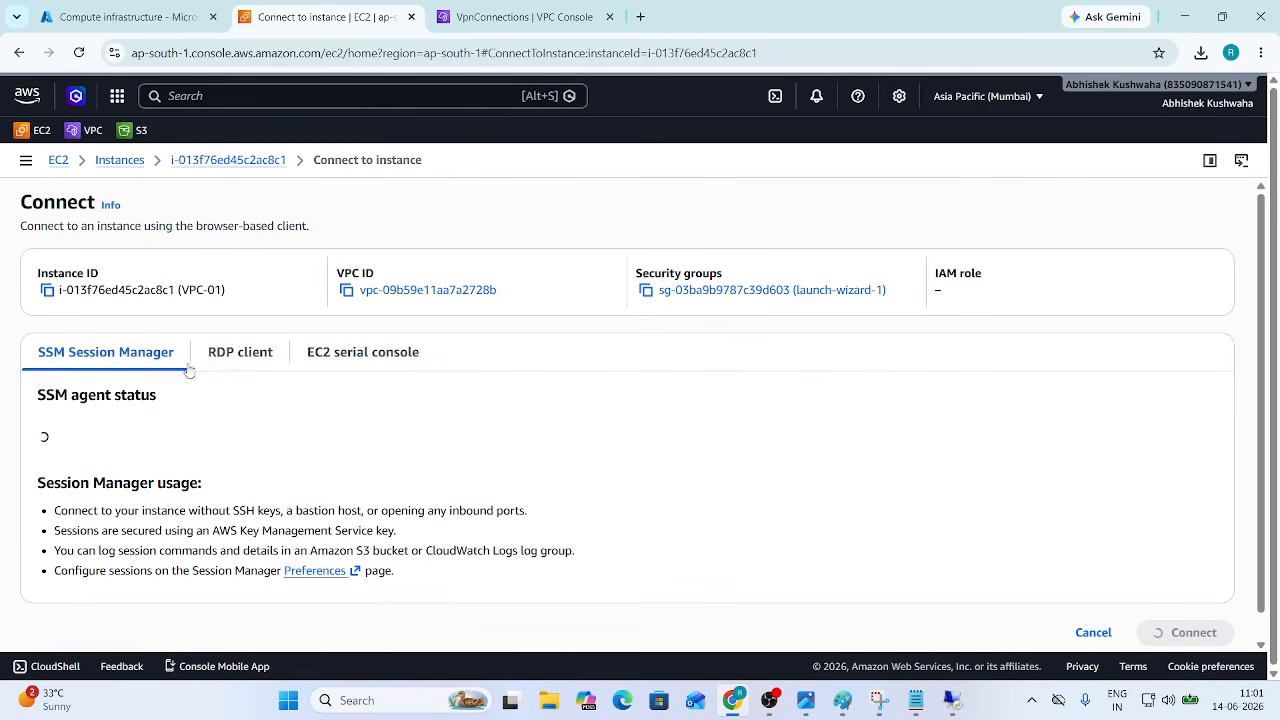
scroll(517, 508, "down", 2)
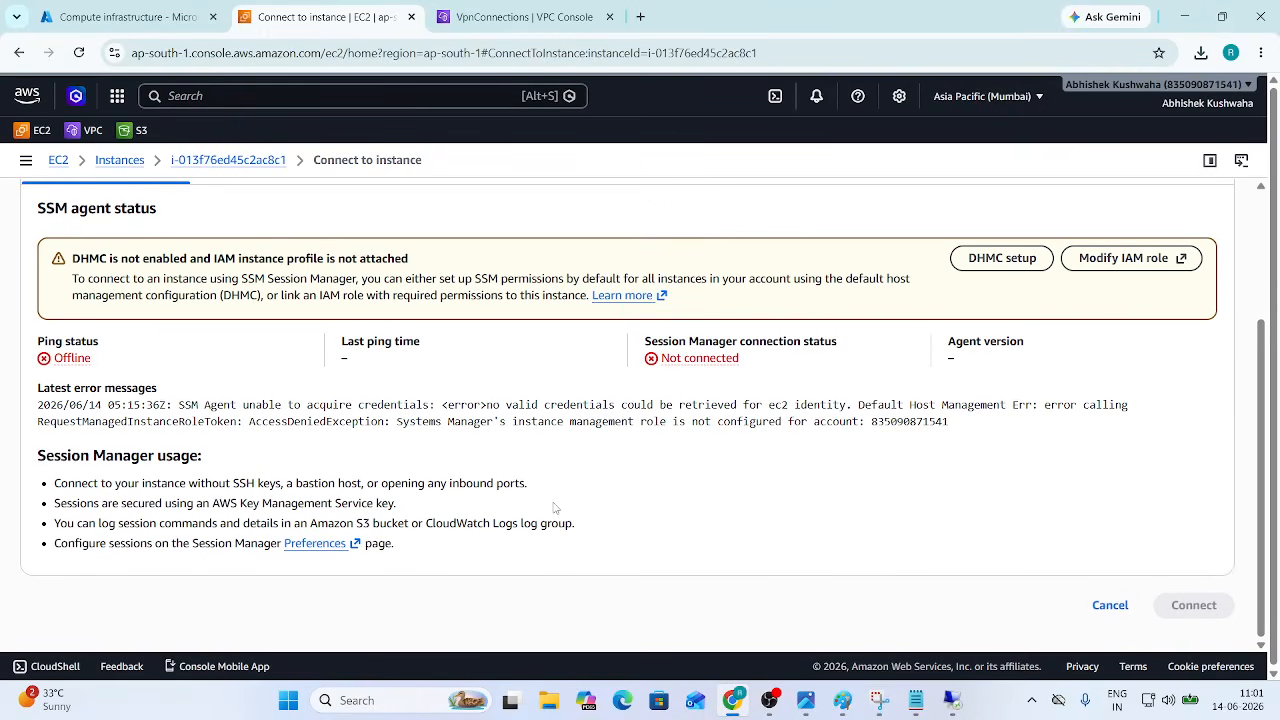
scroll(555, 508, "up", 2)
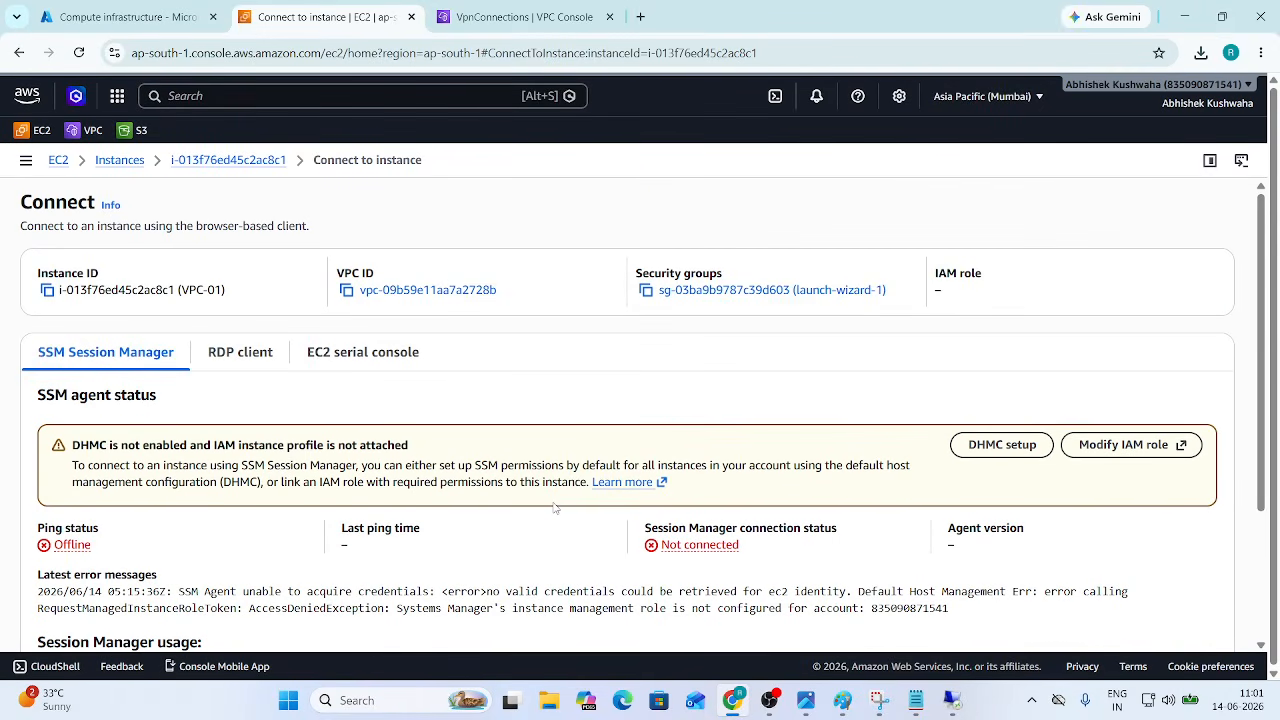
Step: Return to the EC2 Instances list and confirm VPC-01 is Running with 3/3 checks passed
left_click(120, 160)
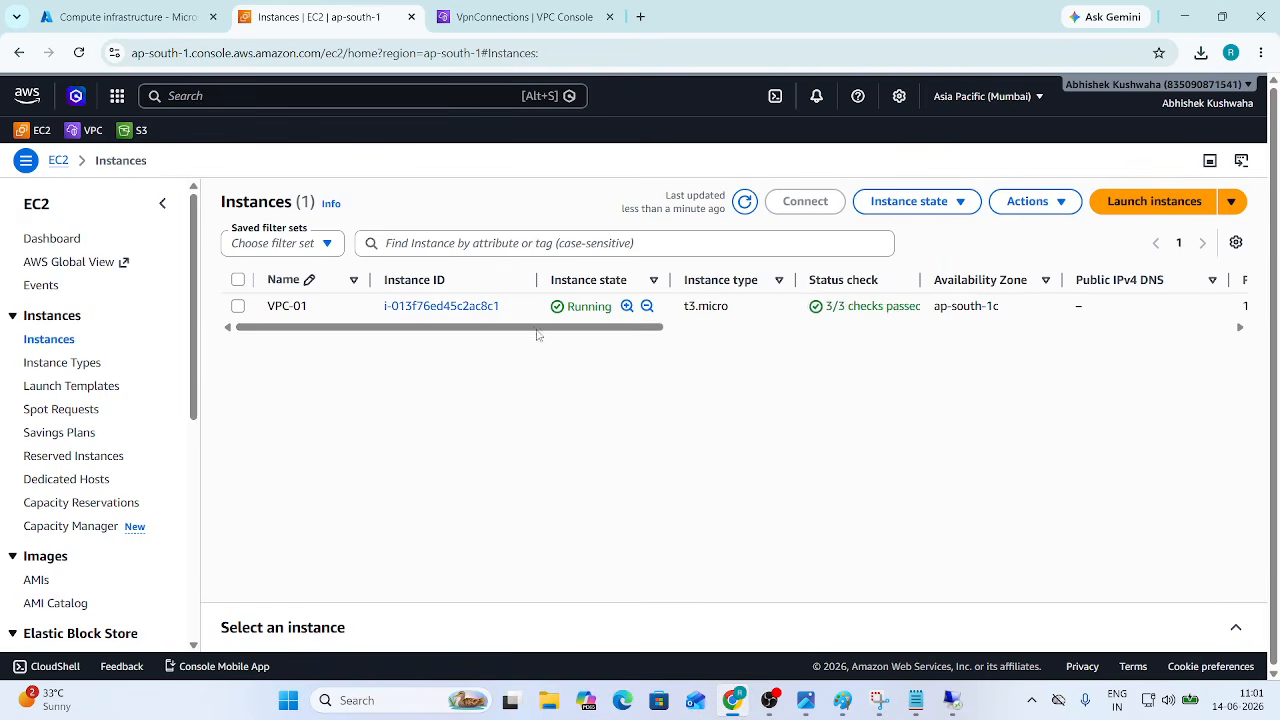
left_click_drag(533, 330, 963, 347)
scroll(979, 347, "right", 5)
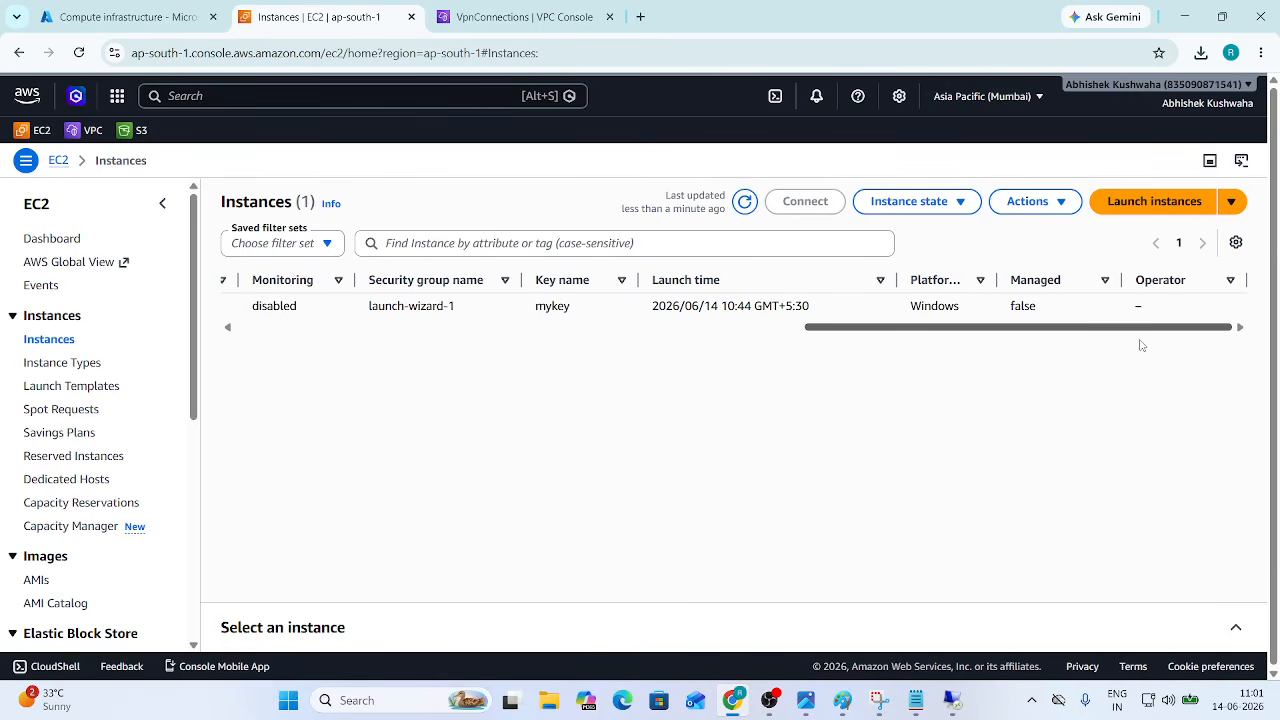
scroll(1095, 347, "left", 5)
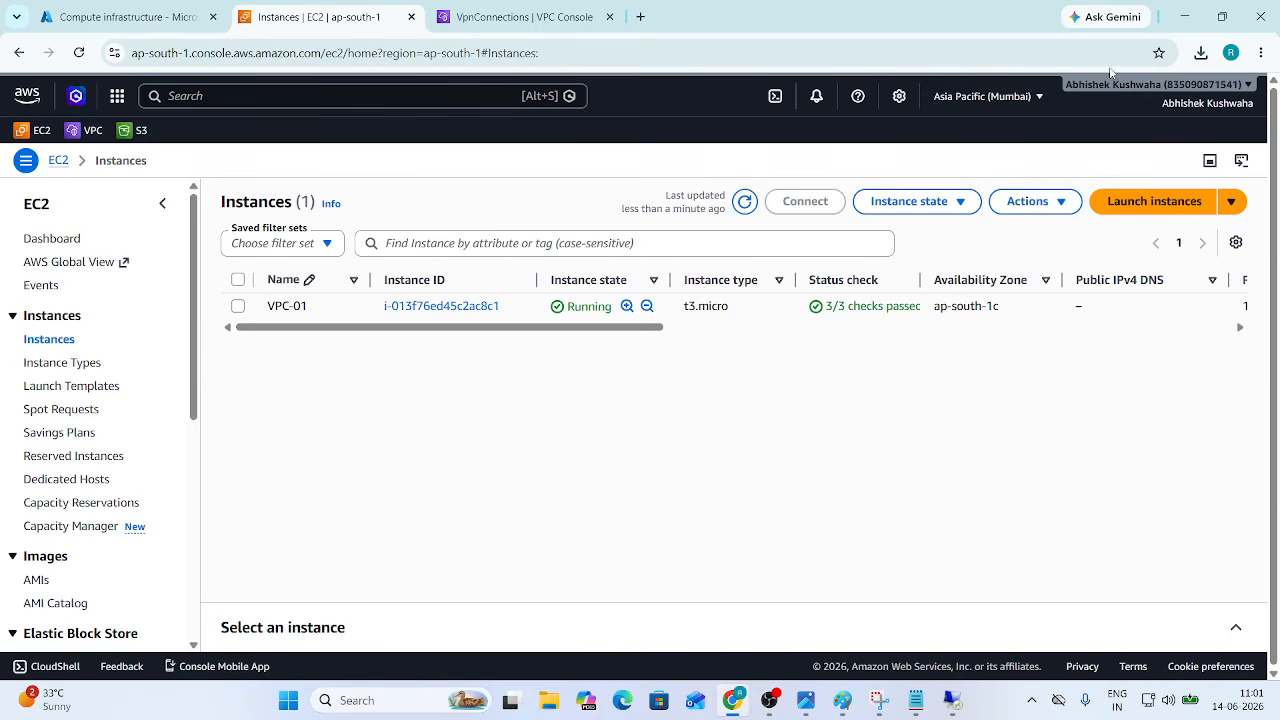
Step: Refresh the local desktop three times while the RDP connection to 13.202.139.114 loads
left_click(1184, 17)
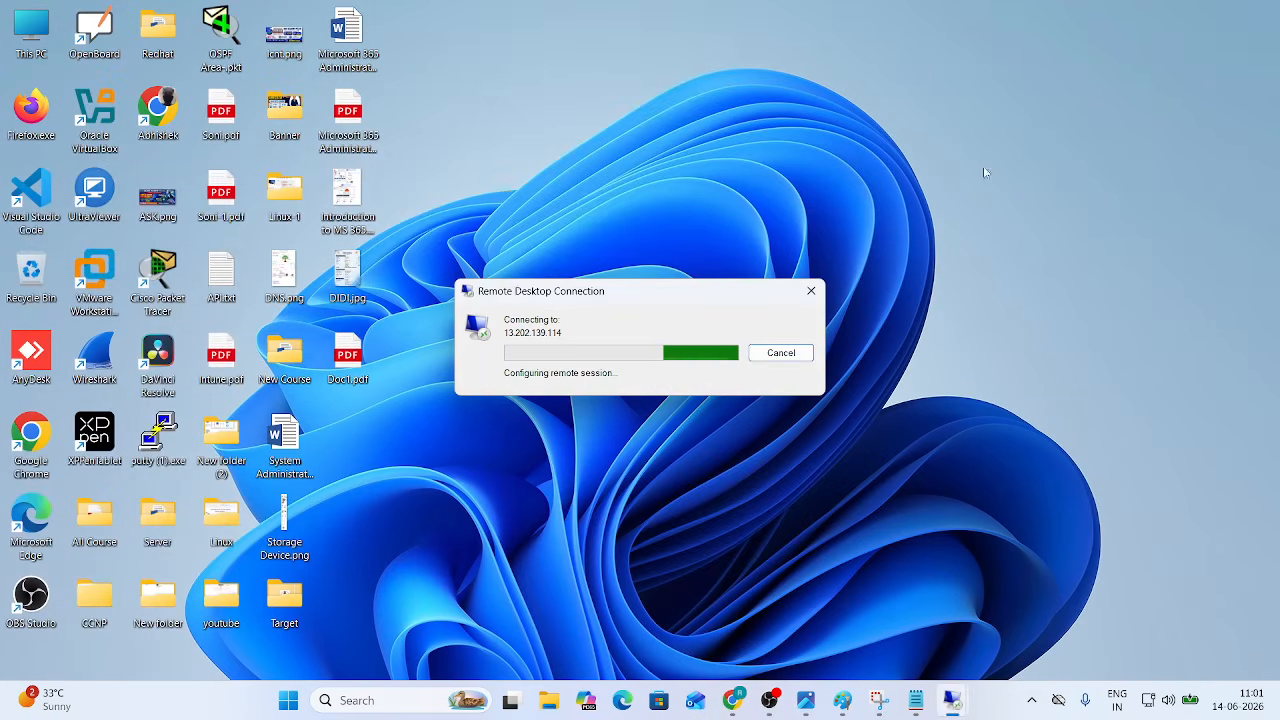
right_click(642, 175)
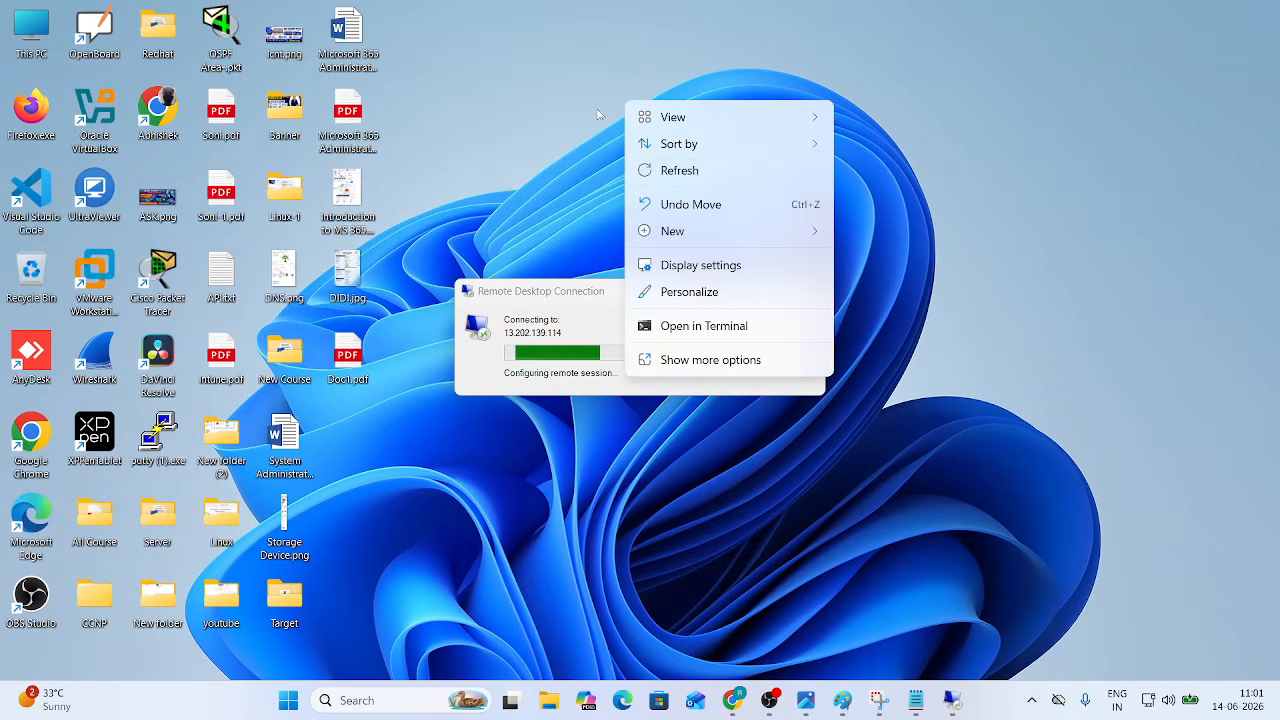
left_click(690, 170)
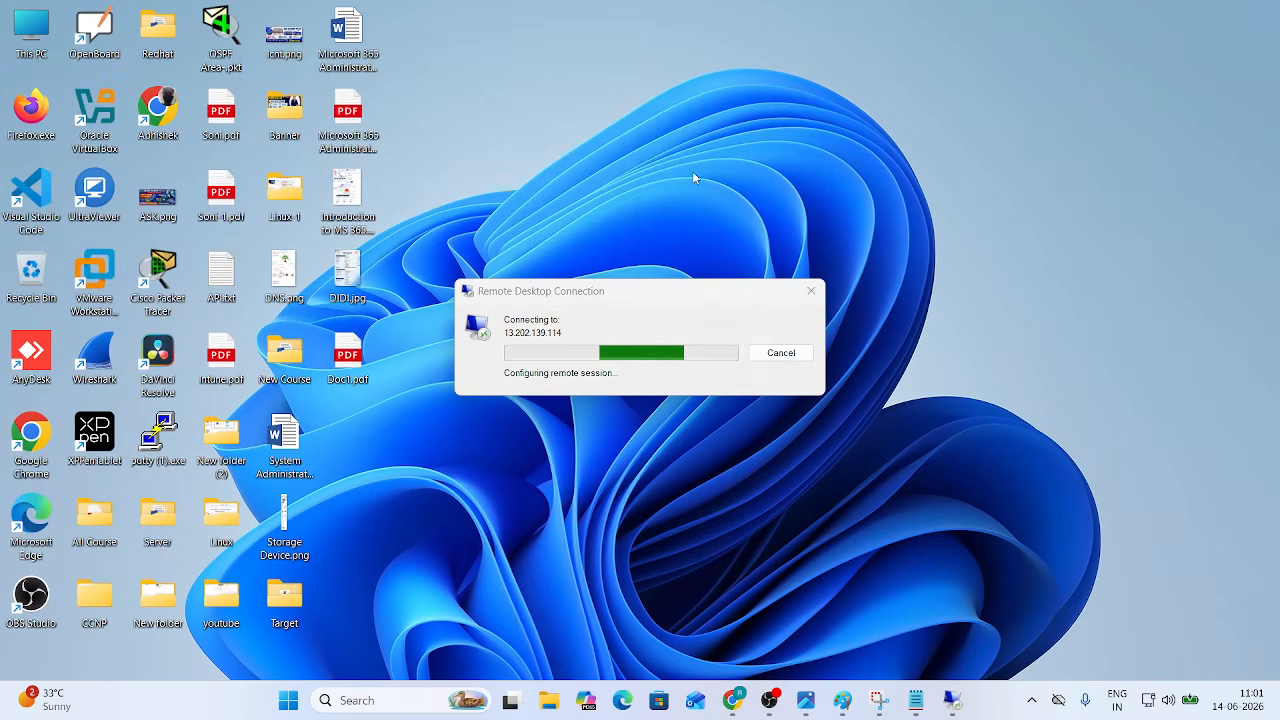
right_click(639, 164)
left_click(634, 174)
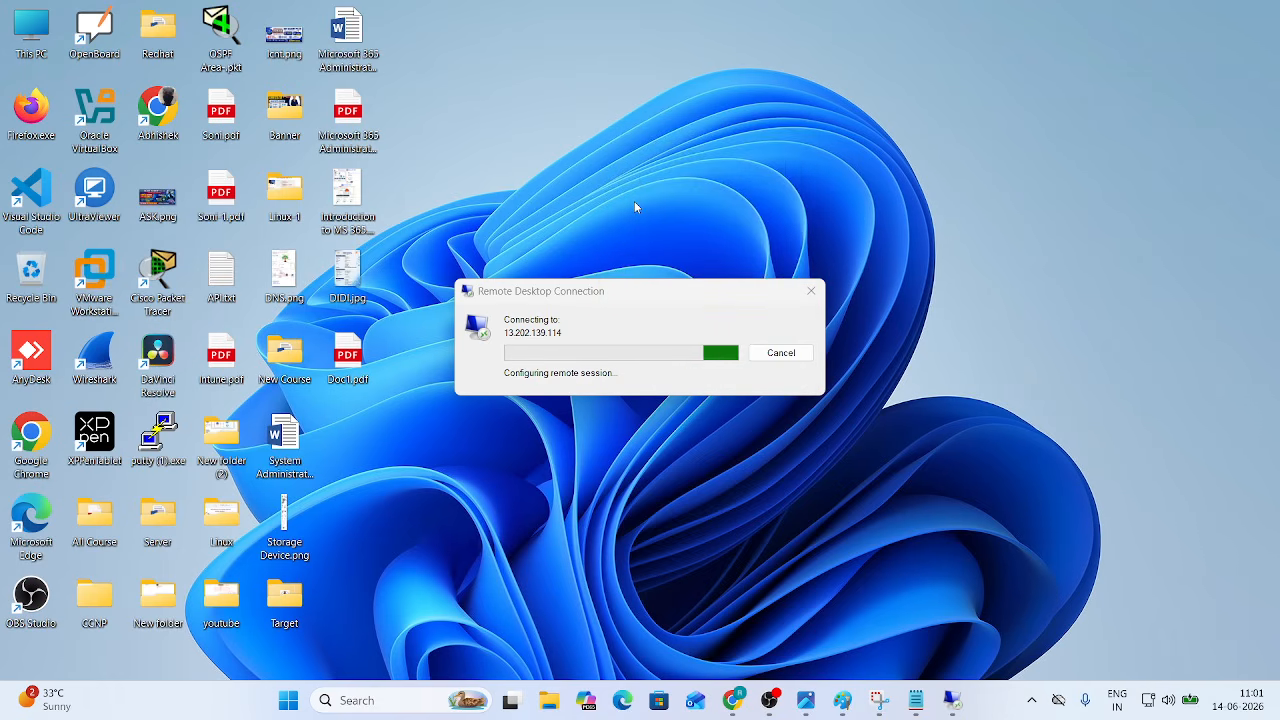
right_click(786, 24)
left_click(809, 93)
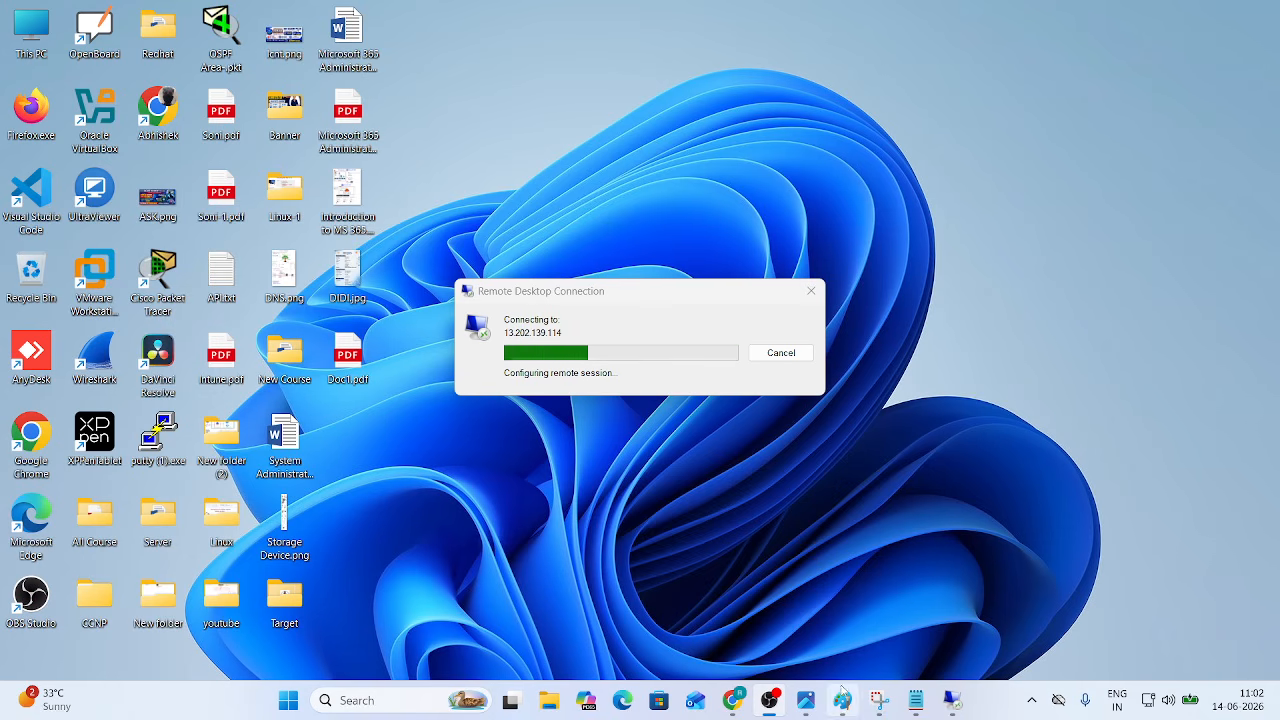
Step: Bring up the Paint diagram of the Azure and AWS VPN gateways with their public IPs
left_click(842, 700)
scroll(735, 492, "down", 3)
scroll(737, 492, "down", 3)
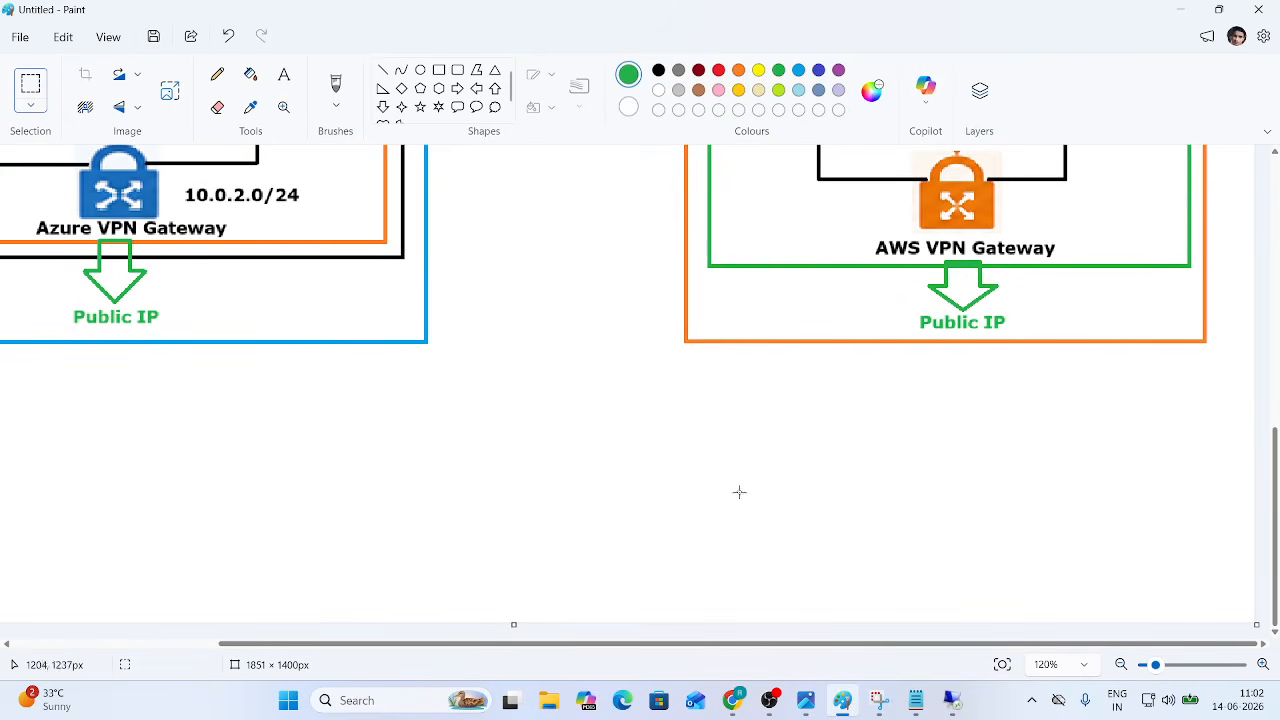
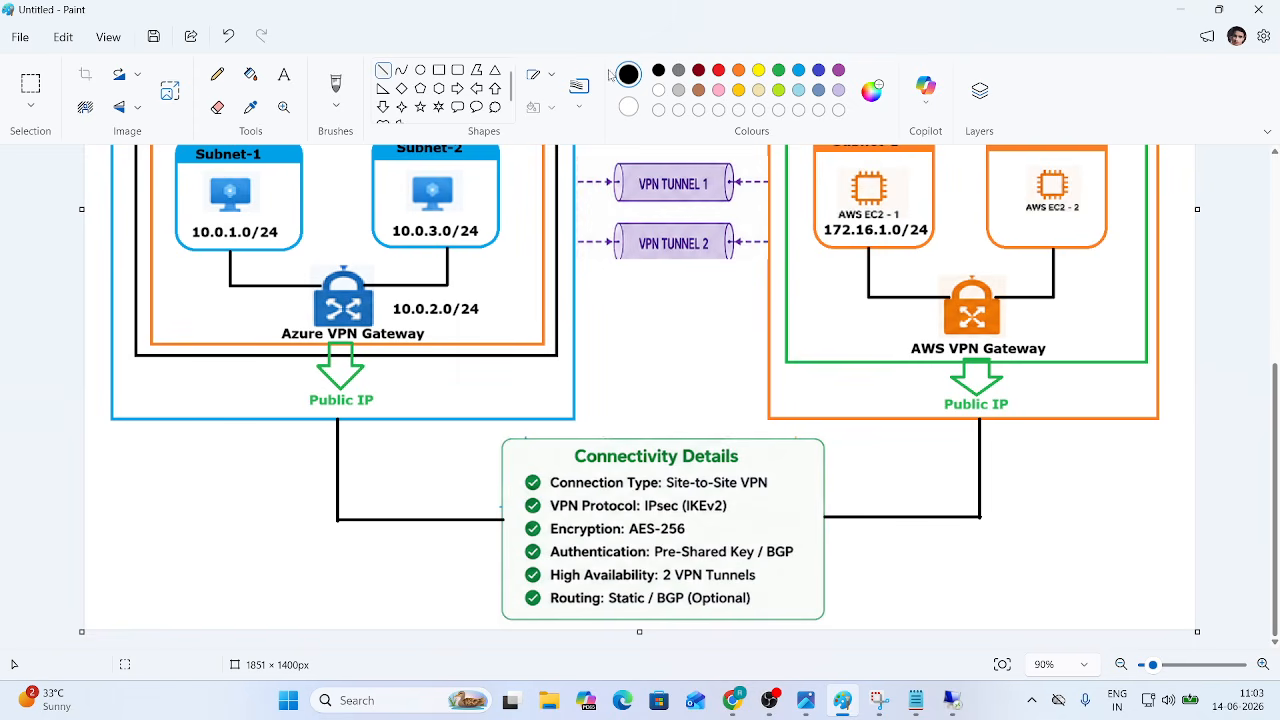
Step: Add a 'BGP' text label on both lines linking the public IPs to Connectivity Details
left_click(284, 75)
left_click(390, 484)
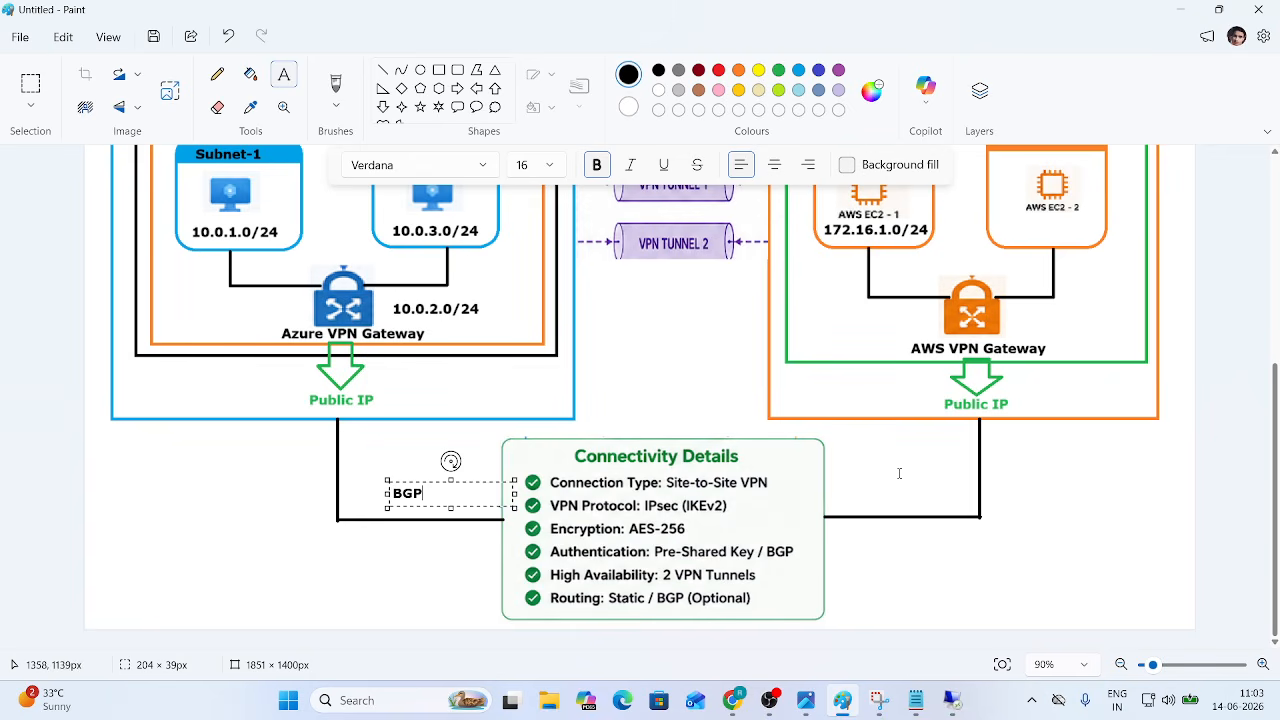
left_click(869, 489)
left_click(869, 489)
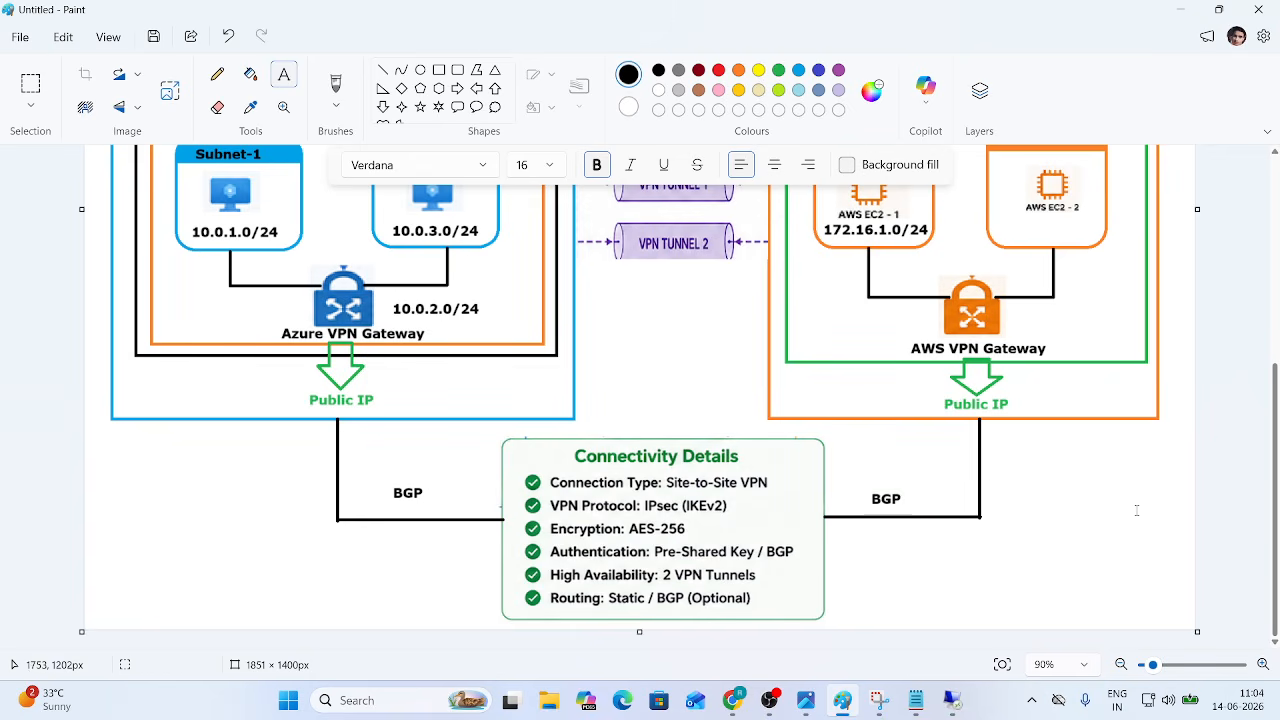
left_click(951, 700)
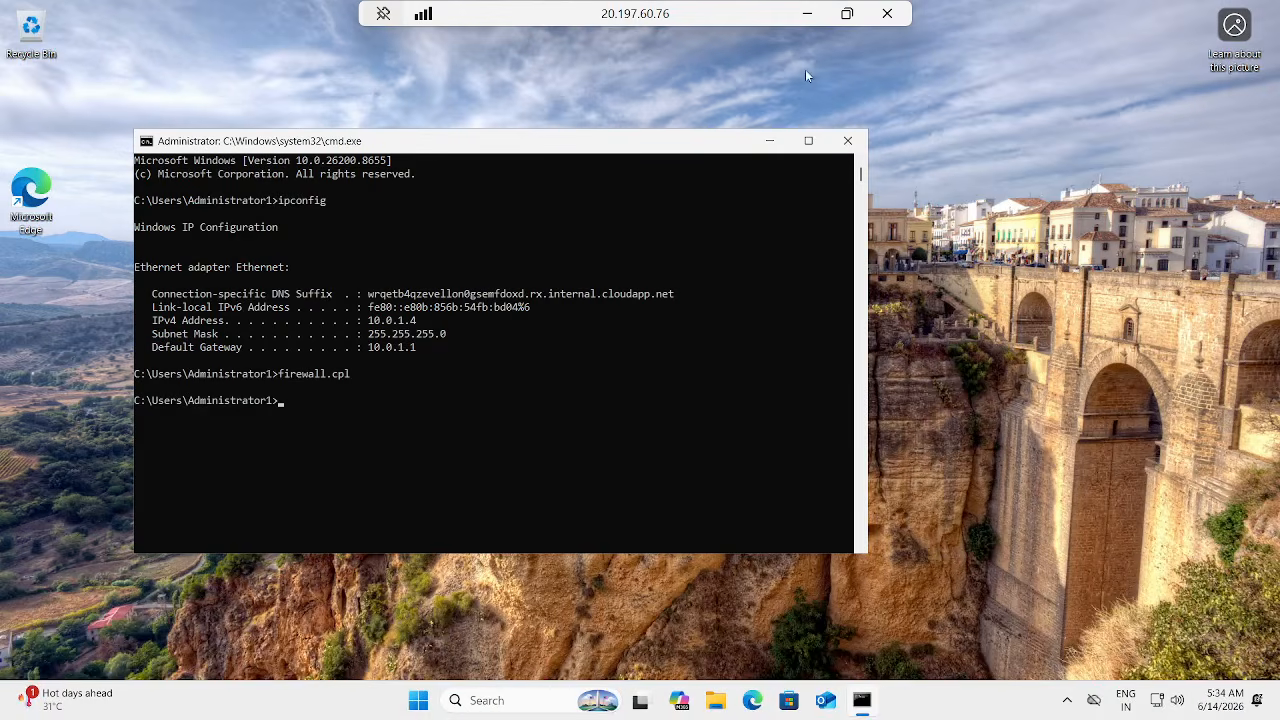
Step: Minimise the RDP session and Paint, dismiss the RDP error, and return to EC2 Instances
left_click(806, 14)
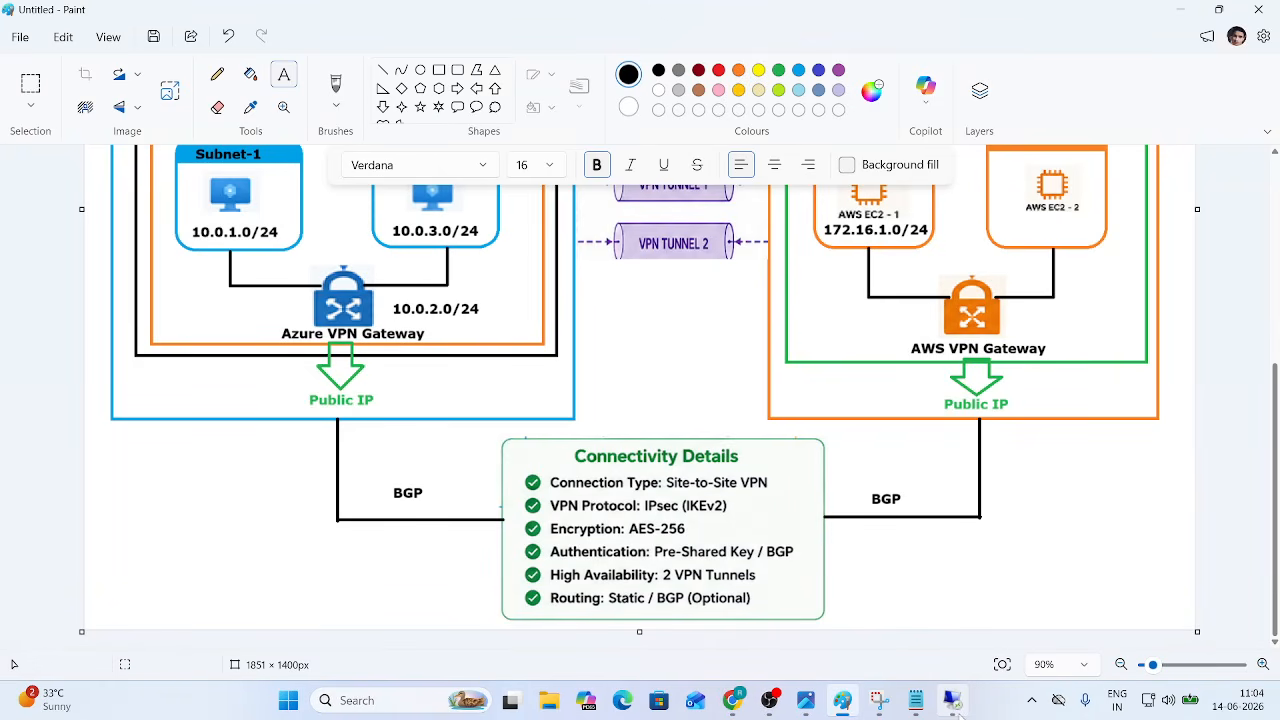
mouse_move(956, 706)
left_click(1180, 8)
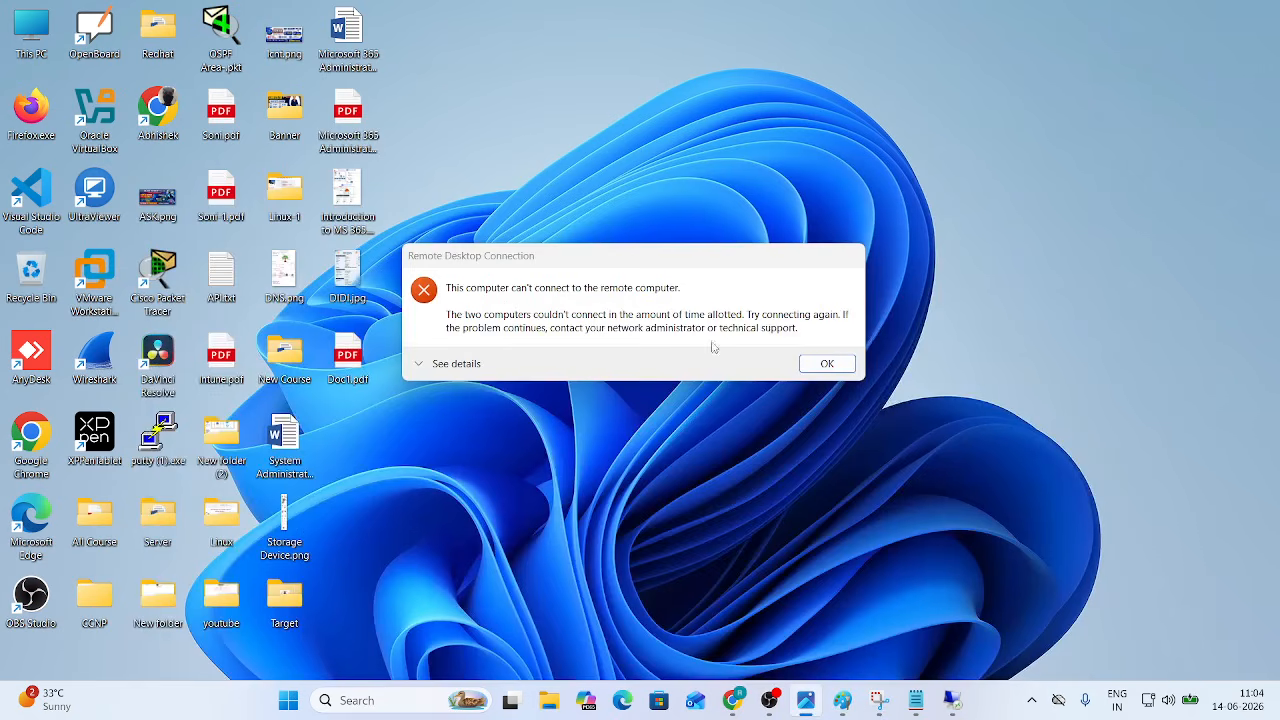
left_click(820, 364)
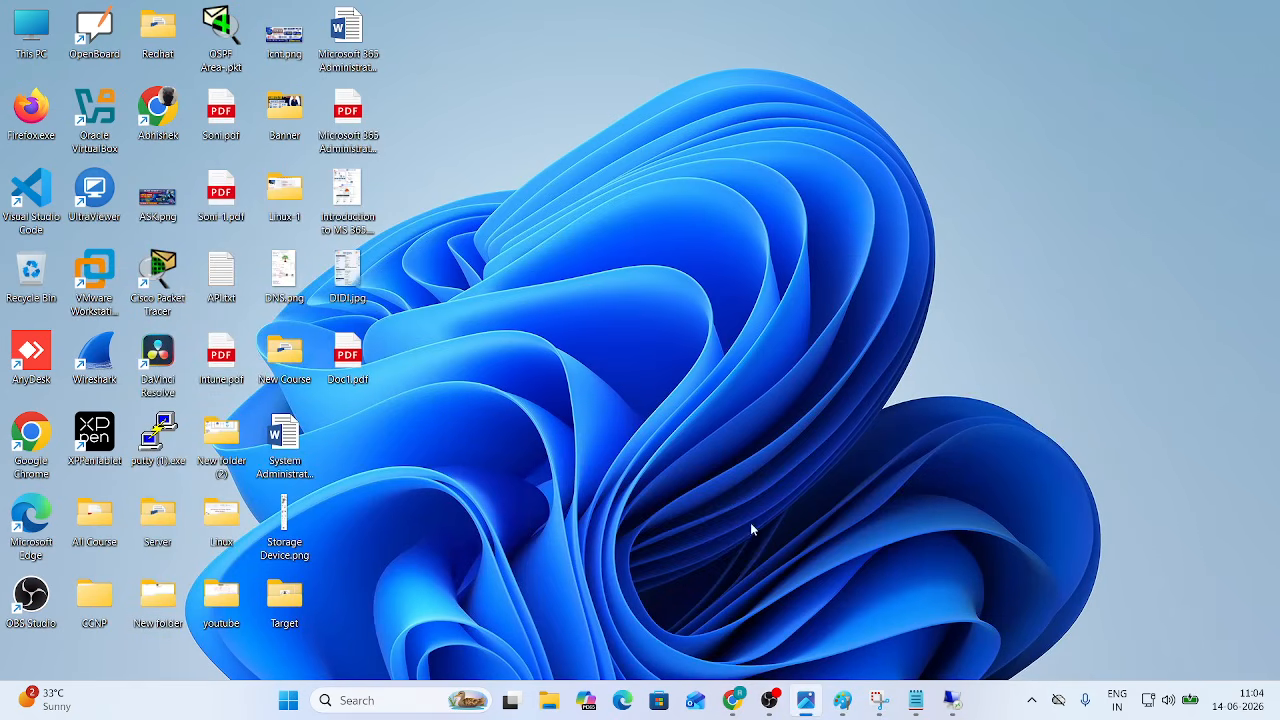
left_click(746, 699)
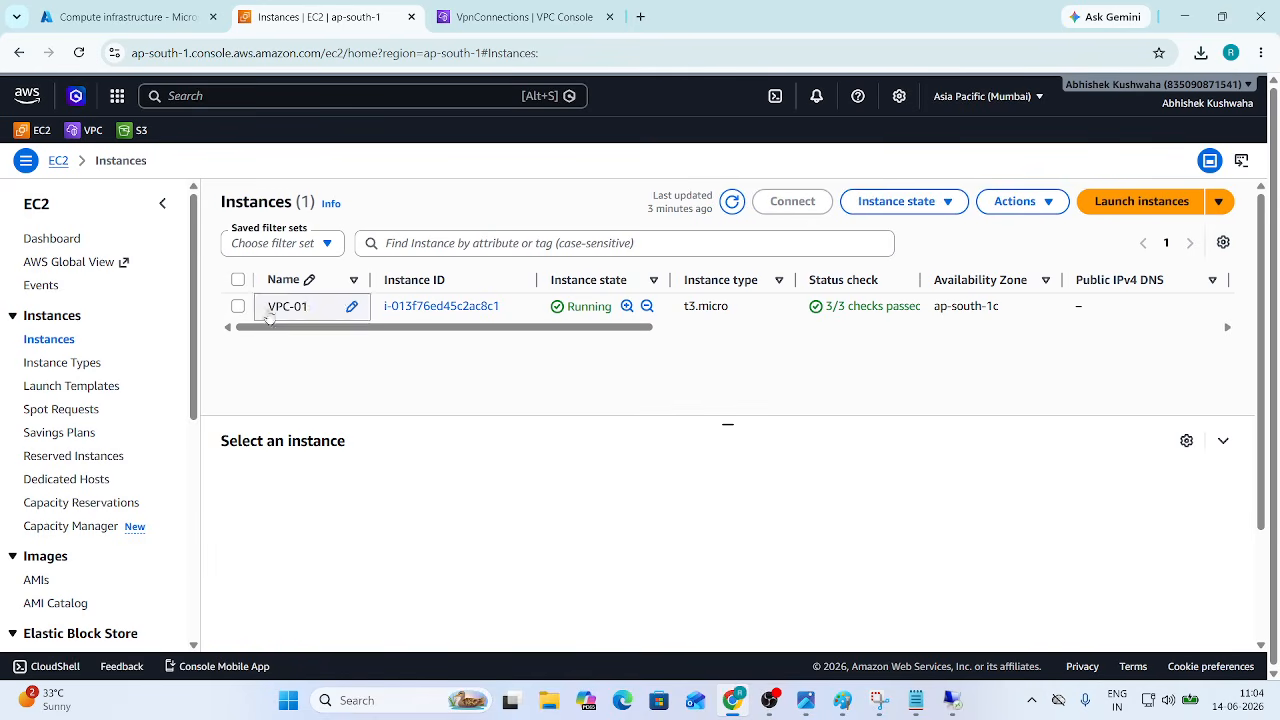
Step: Terminate the VPC-01 instance, refresh the list, and begin launching a new instance
left_click(238, 307)
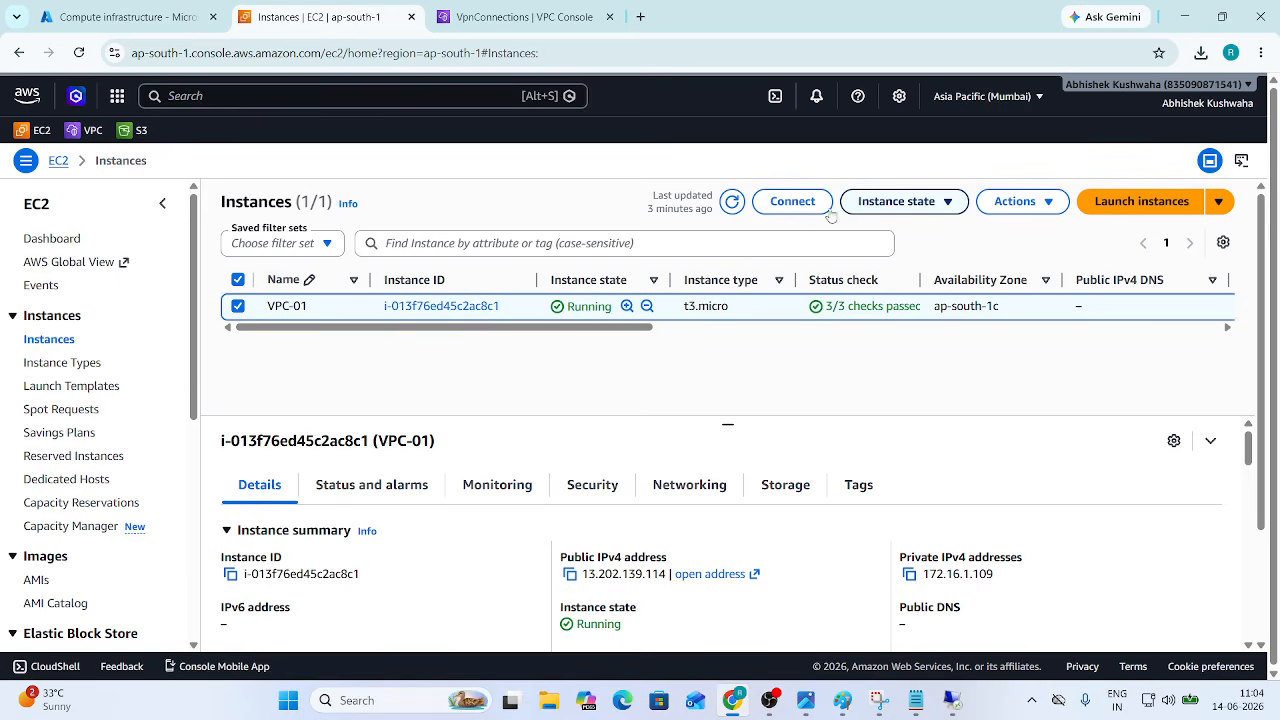
left_click(931, 205)
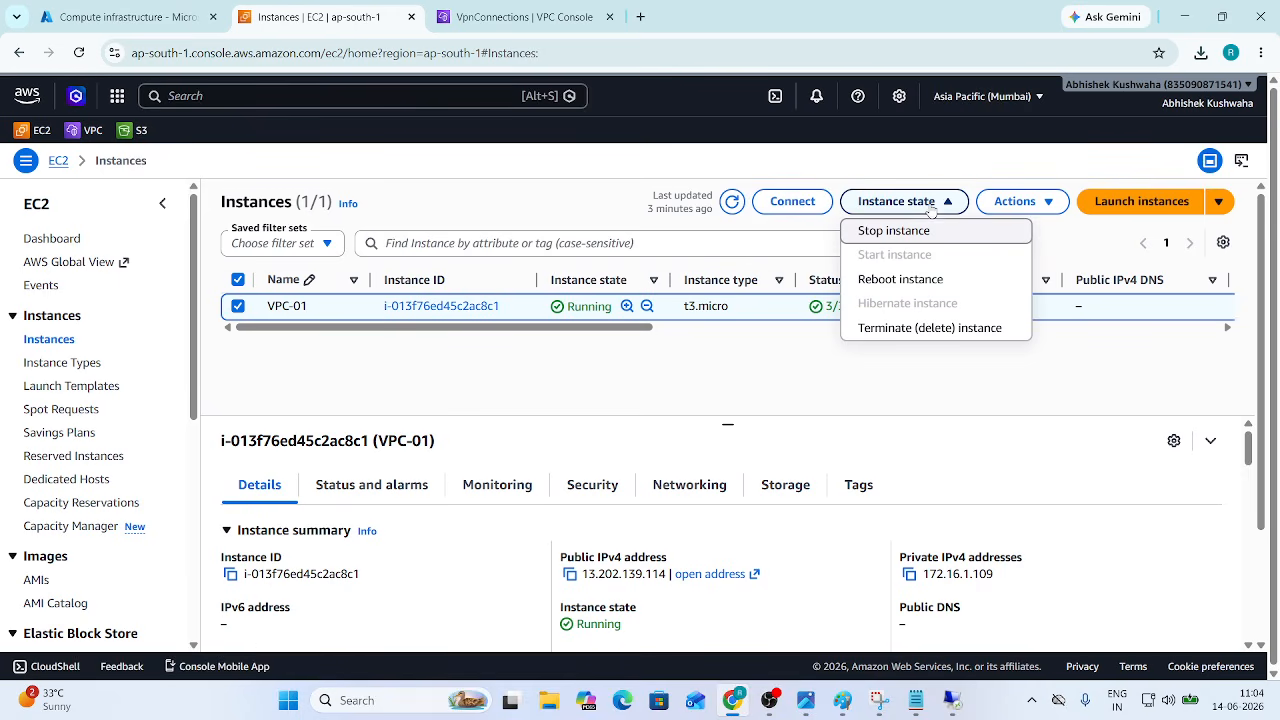
left_click(953, 330)
left_click(989, 571)
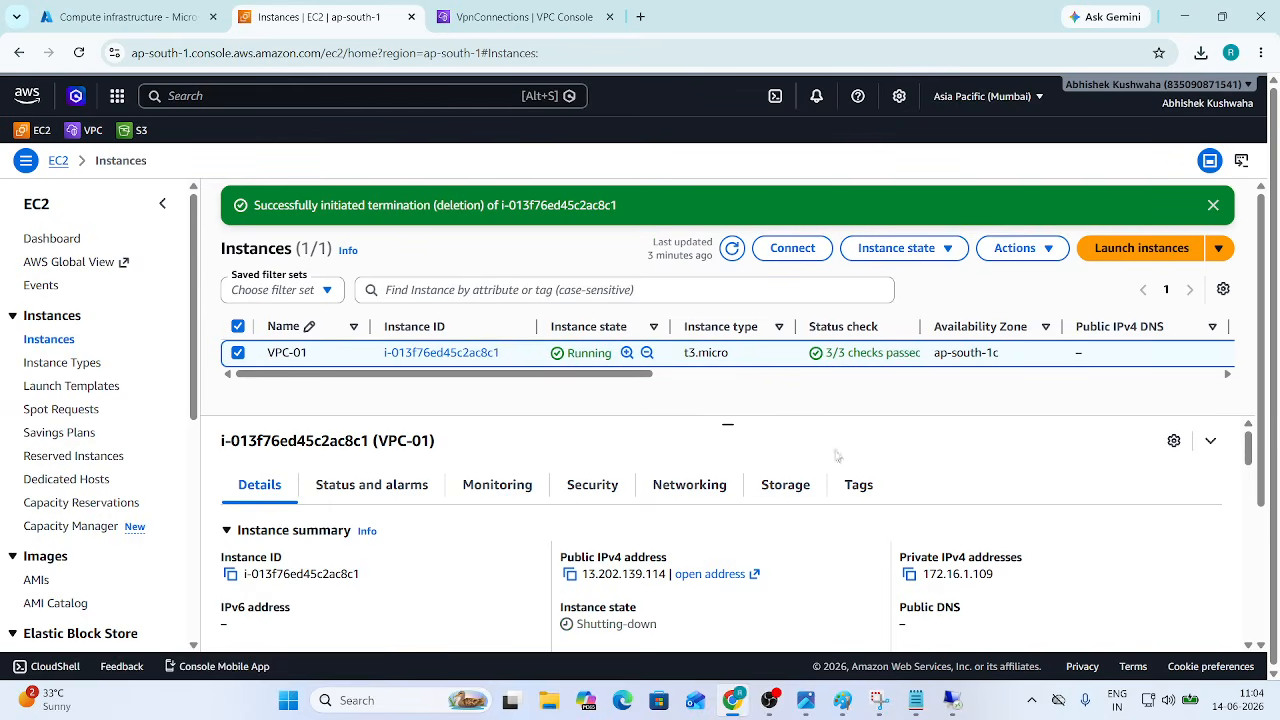
left_click(733, 250)
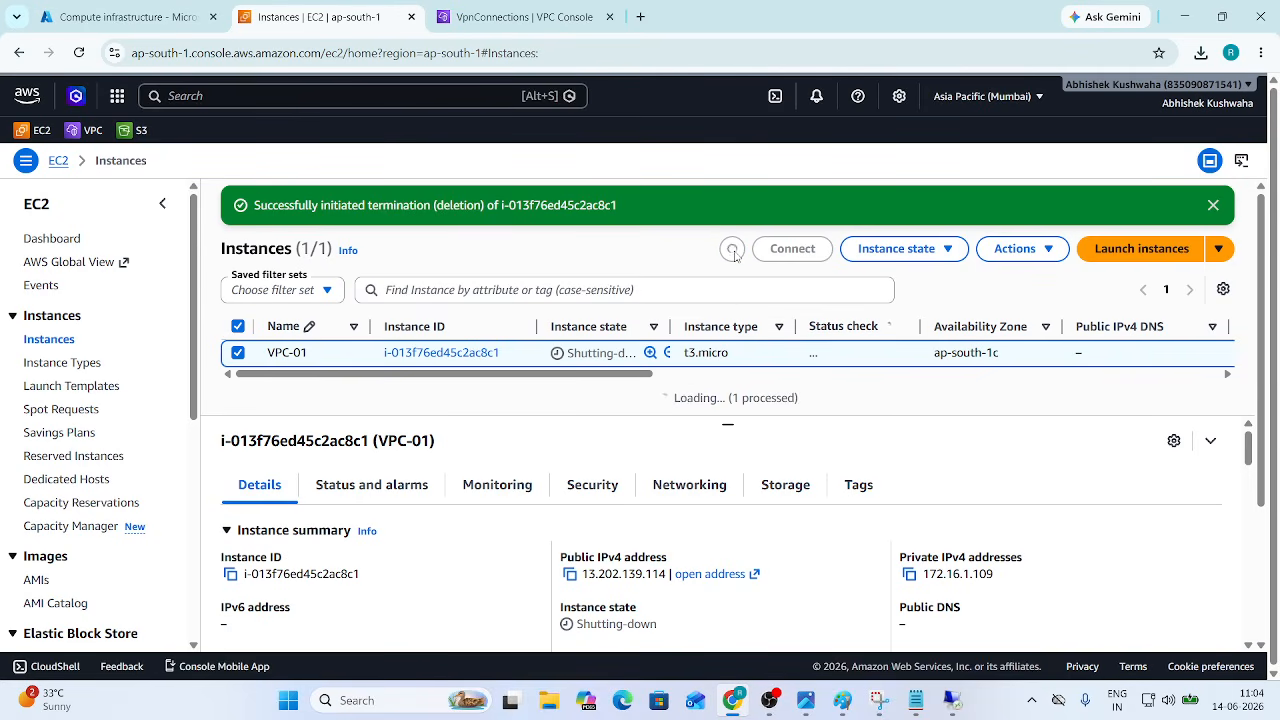
left_click(1118, 259)
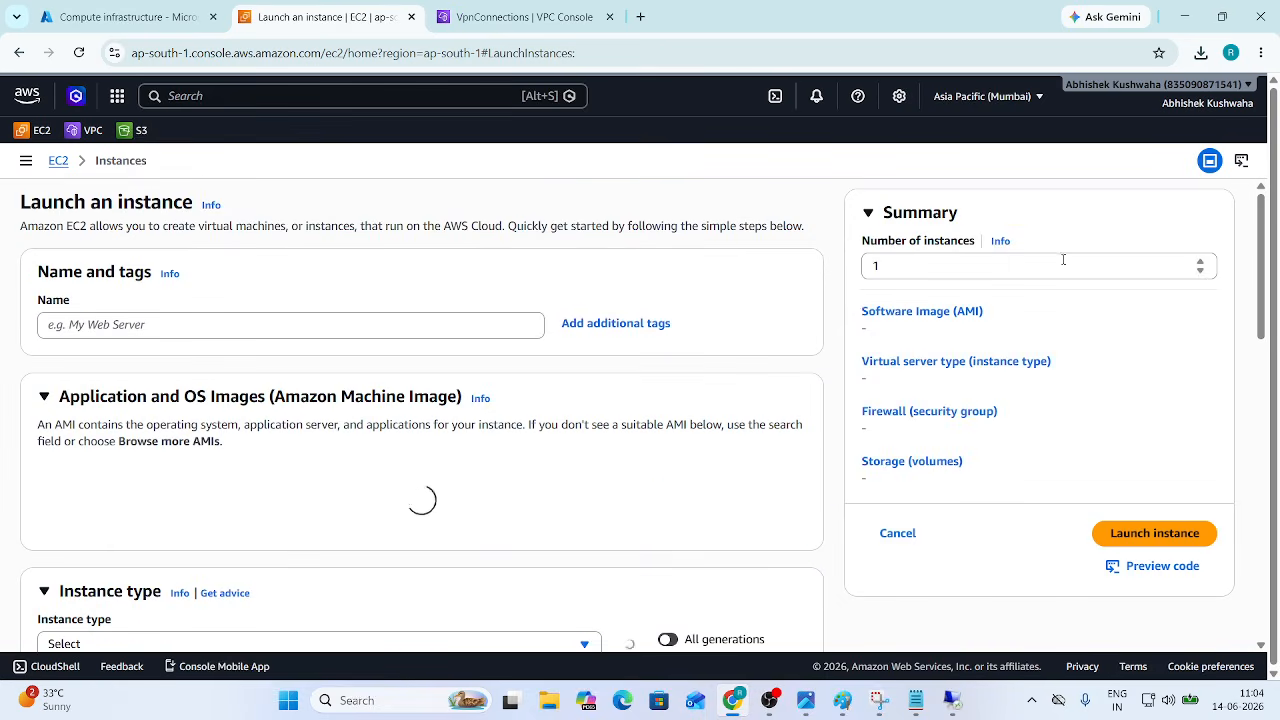
Step: Name the new instance VPC-2 and pick the Windows Quick Start image
left_click(151, 400)
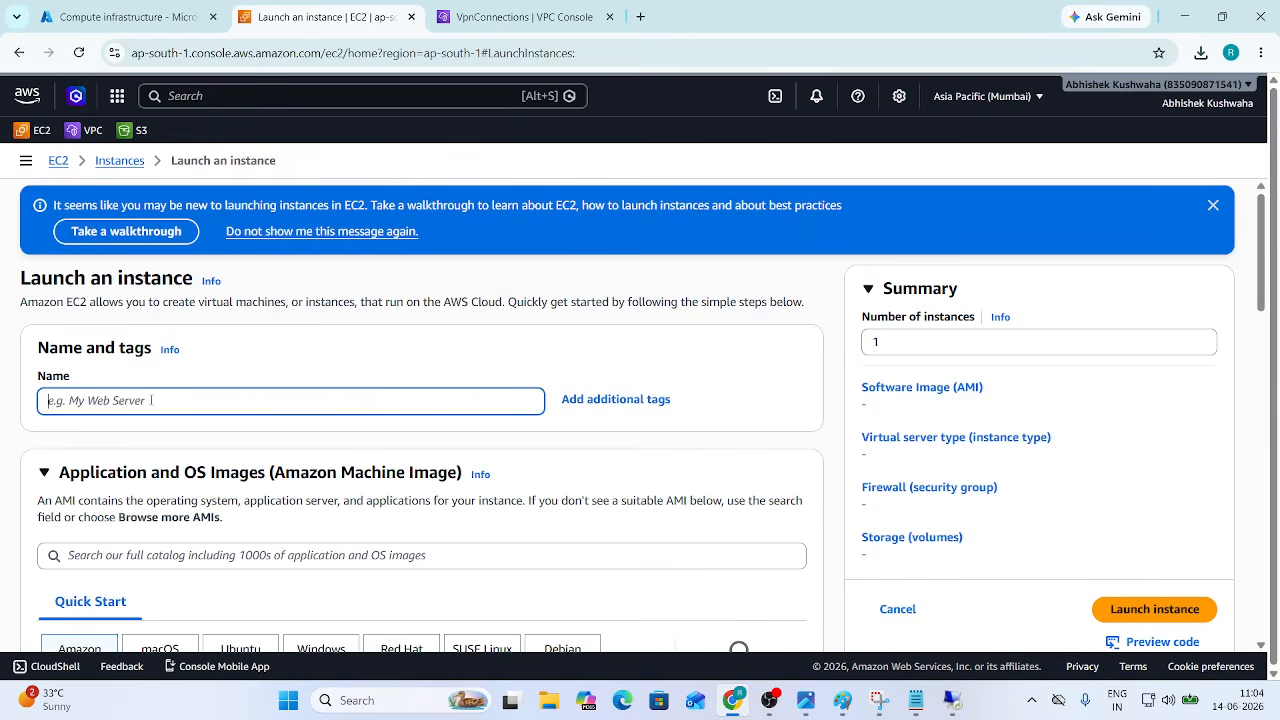
type("VPC")
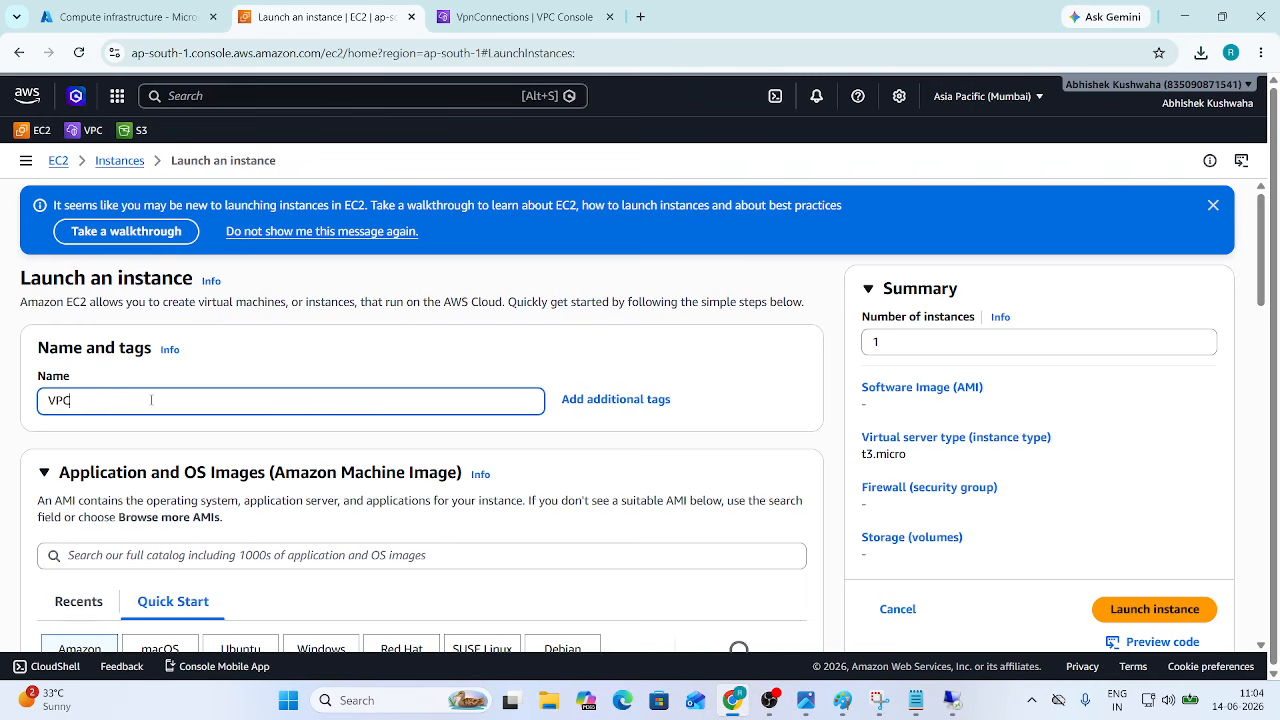
type("-2")
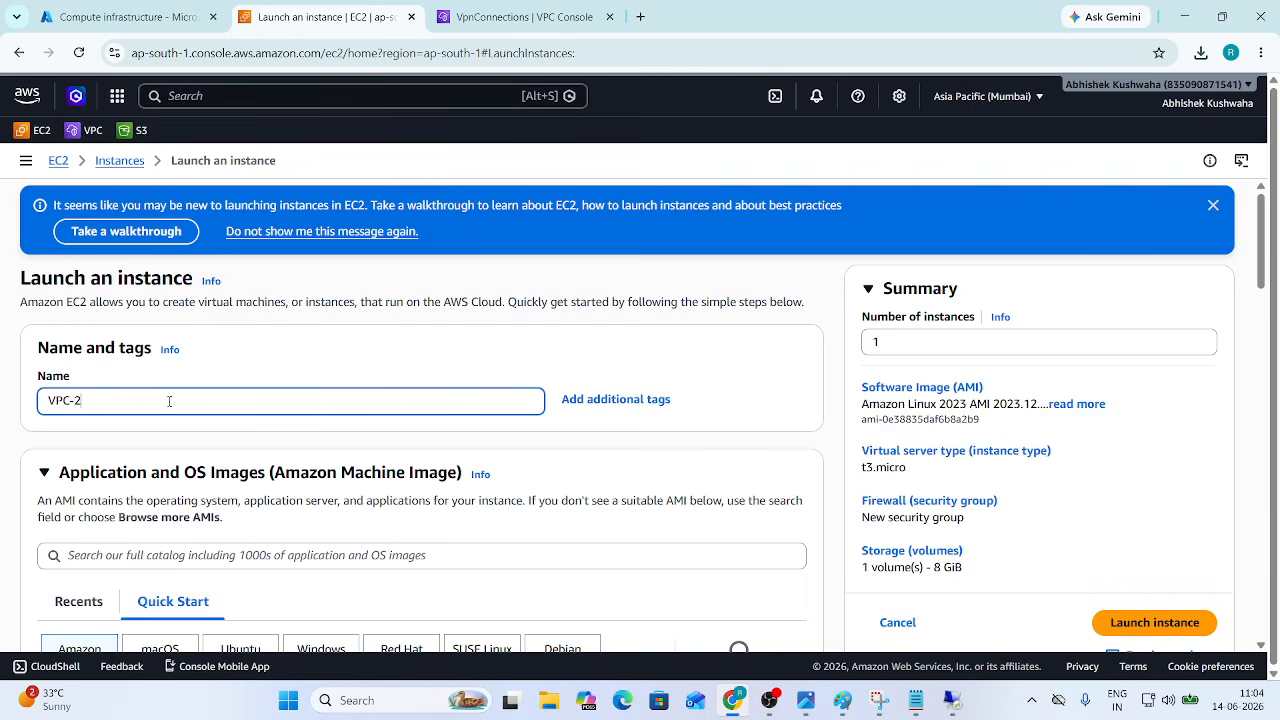
scroll(183, 449, "down", 3)
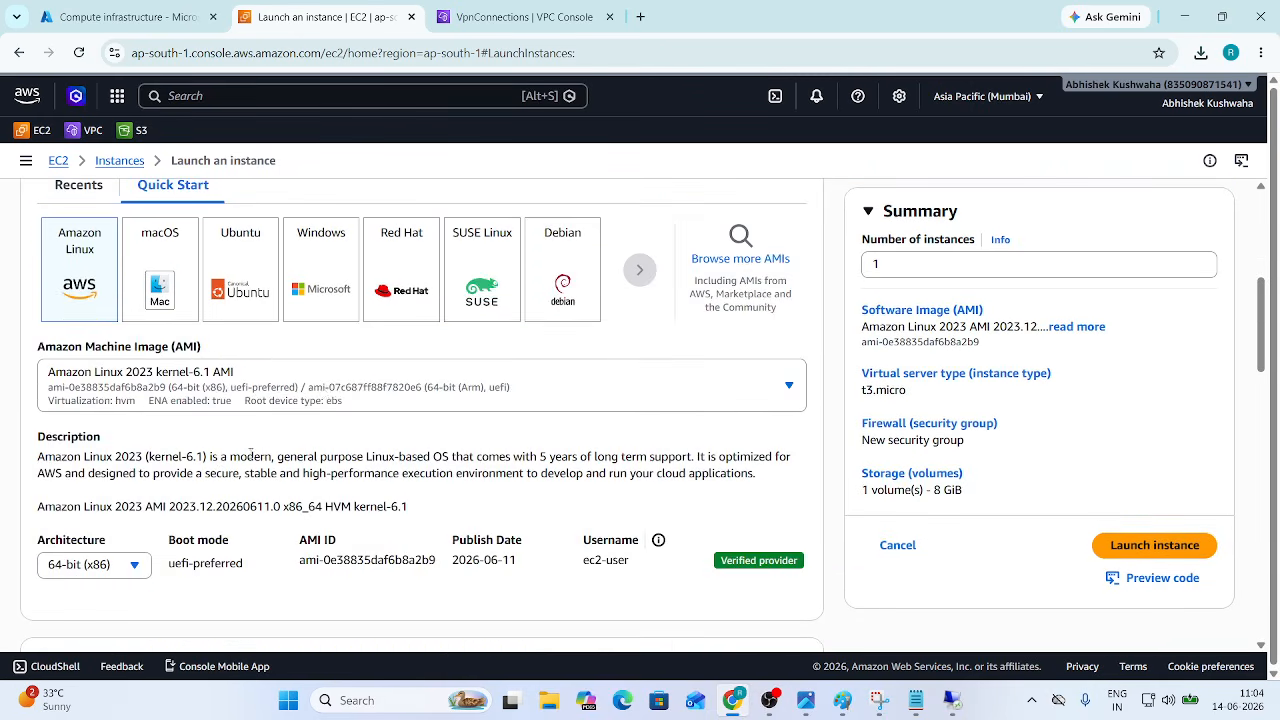
left_click(330, 277)
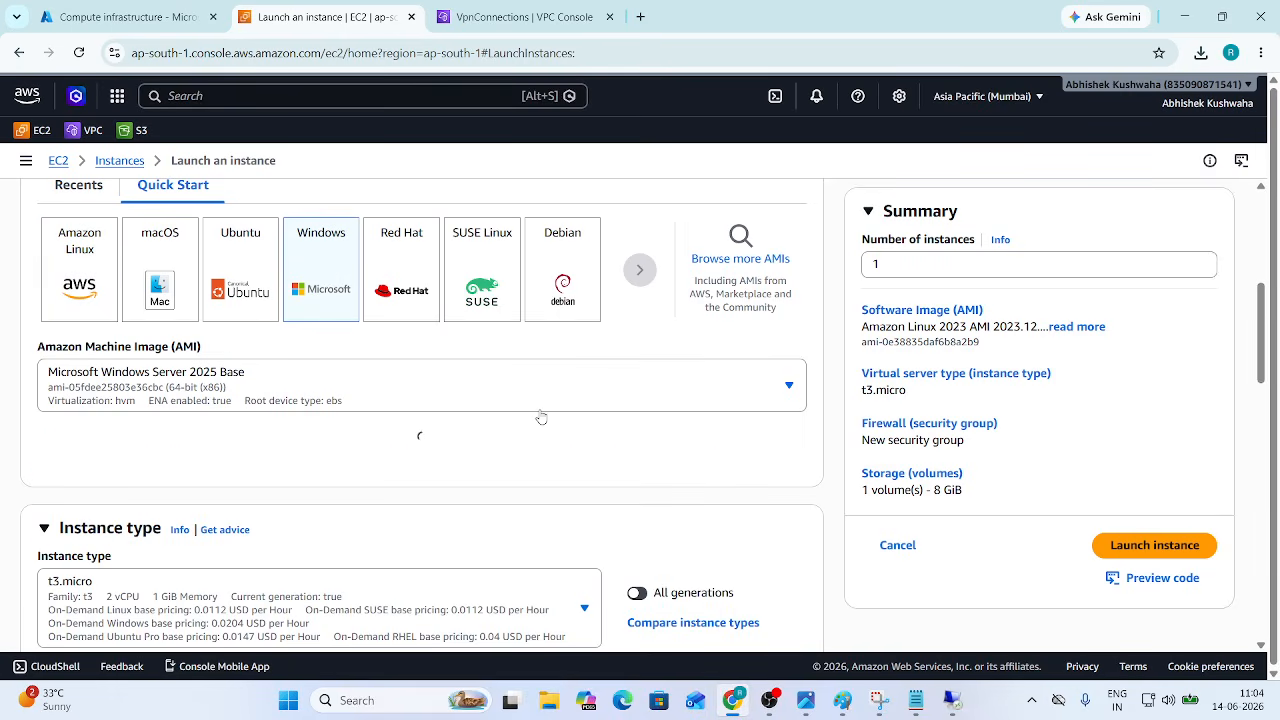
Step: Create a new key pair named Newkey for the instance
scroll(545, 421, "down", 4)
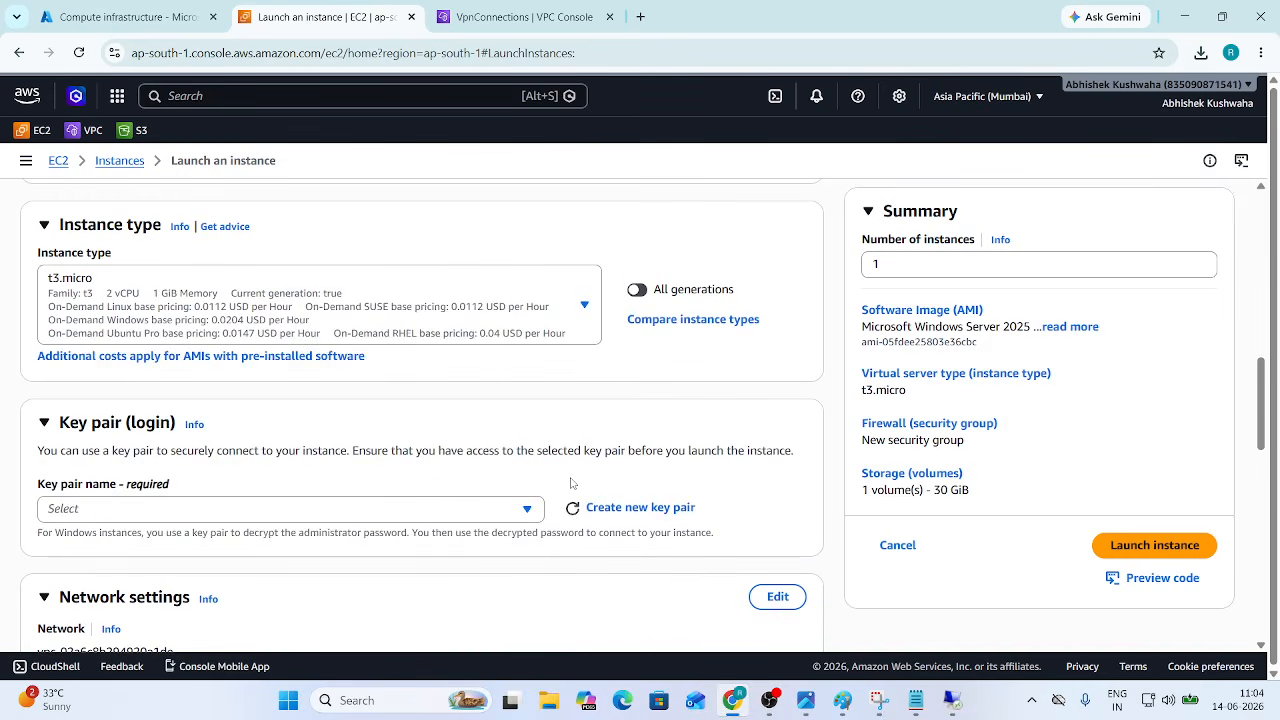
left_click(641, 511)
left_click(486, 289)
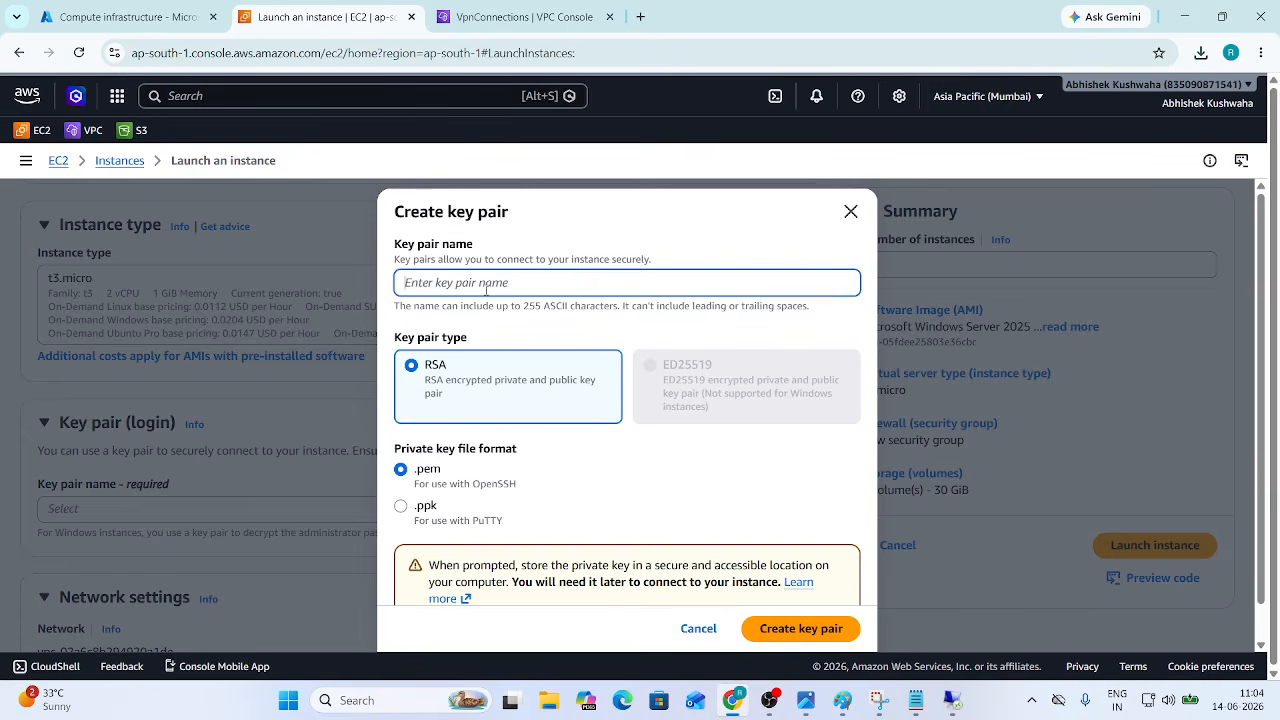
type("Newkey")
left_click(800, 628)
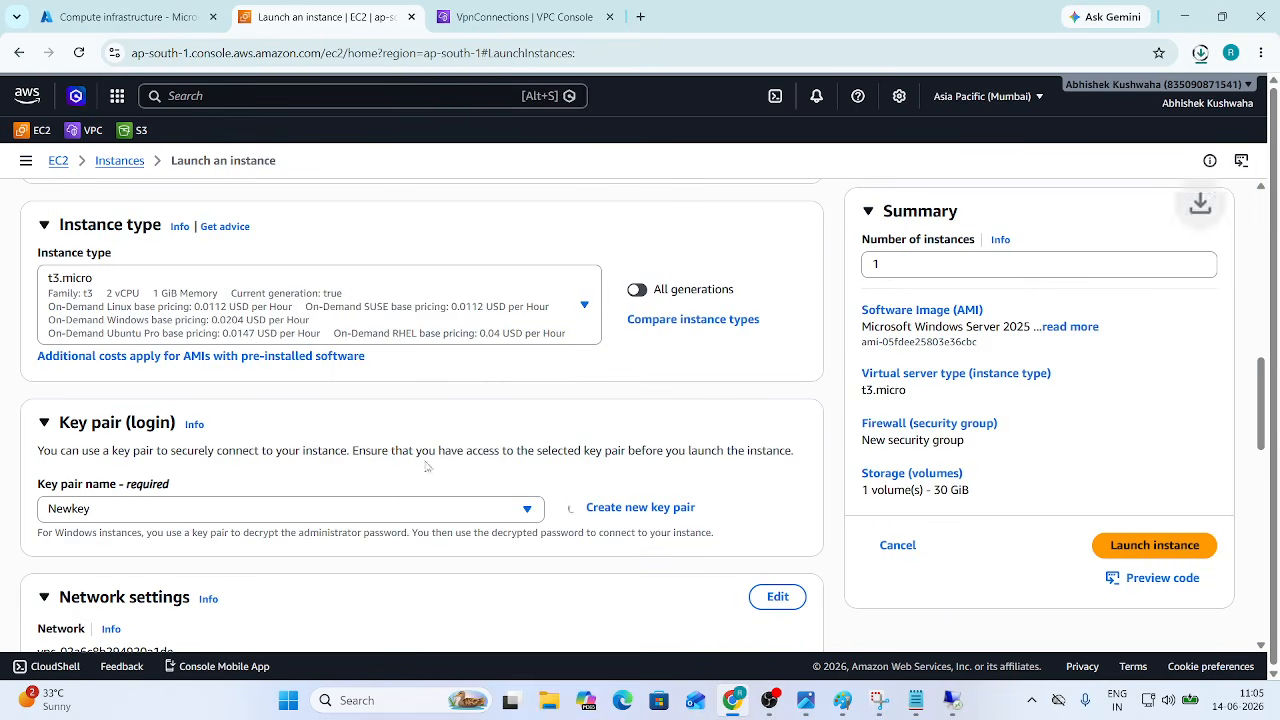
scroll(351, 469, "down", 3)
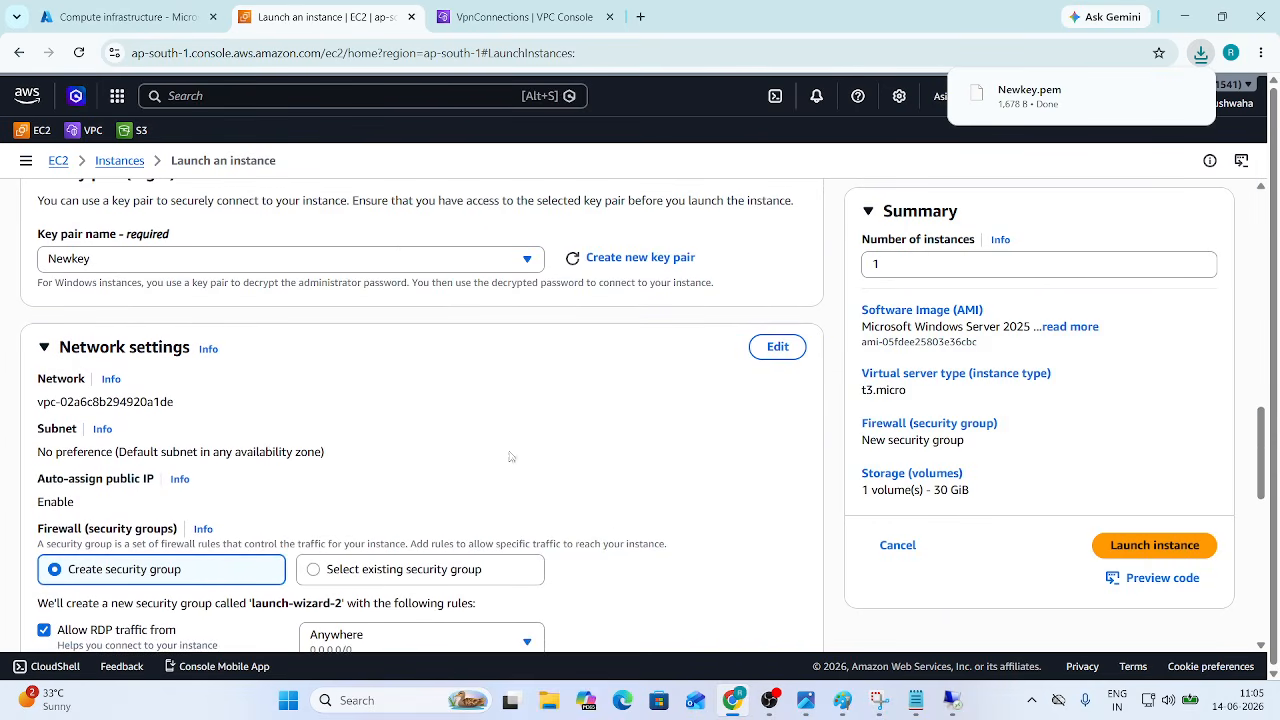
Step: Place the instance in My-VPC-01 with automatic public IP assignment enabled
left_click(780, 347)
left_click(284, 417)
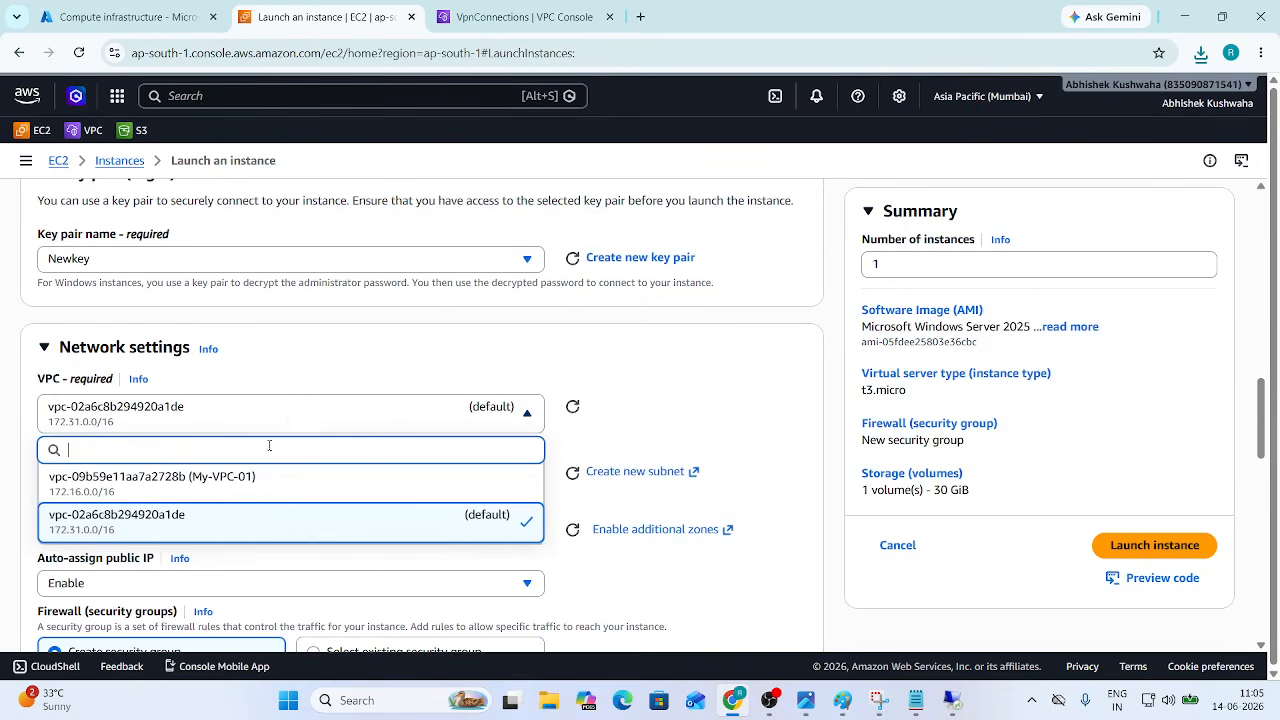
left_click(264, 490)
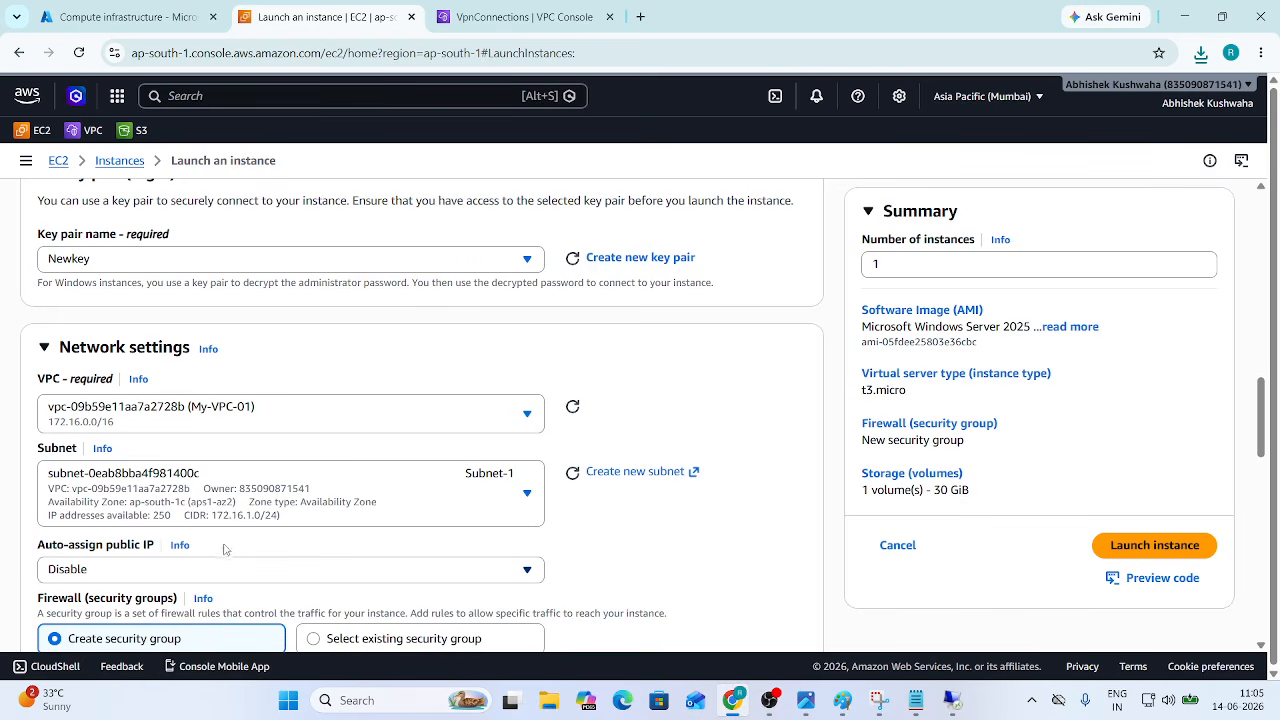
scroll(322, 491, "down", 1)
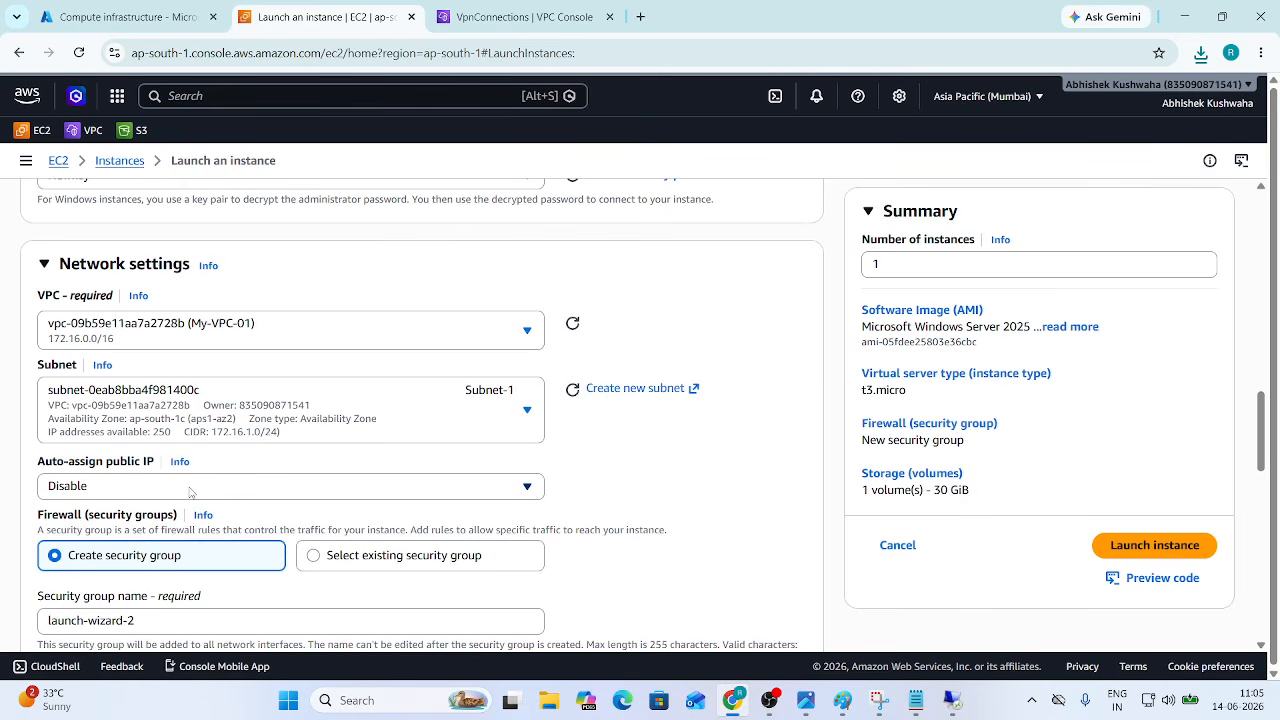
left_click(190, 491)
left_click(112, 518)
scroll(205, 486, "down", 2)
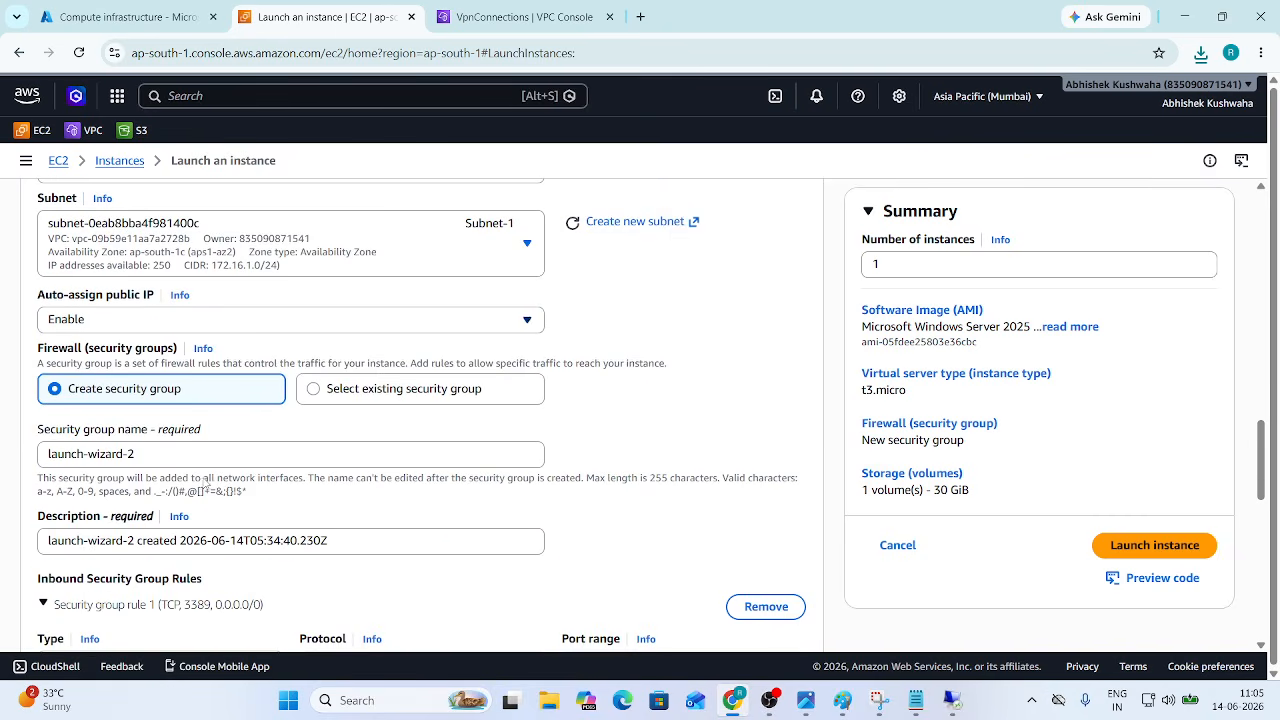
scroll(204, 478, "down", 3)
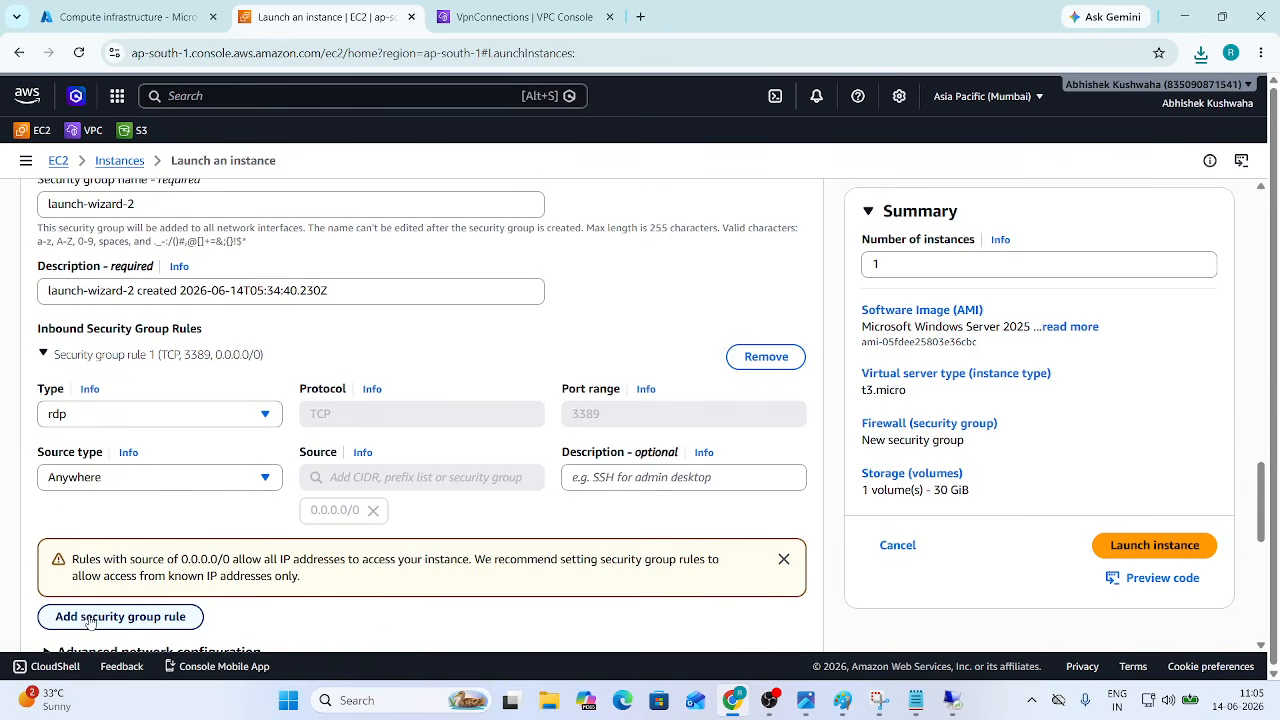
Step: Add security group rule 2 allowing All ICMP - IPv4 from Anywhere
left_click(122, 616)
scroll(163, 591, "down", 3)
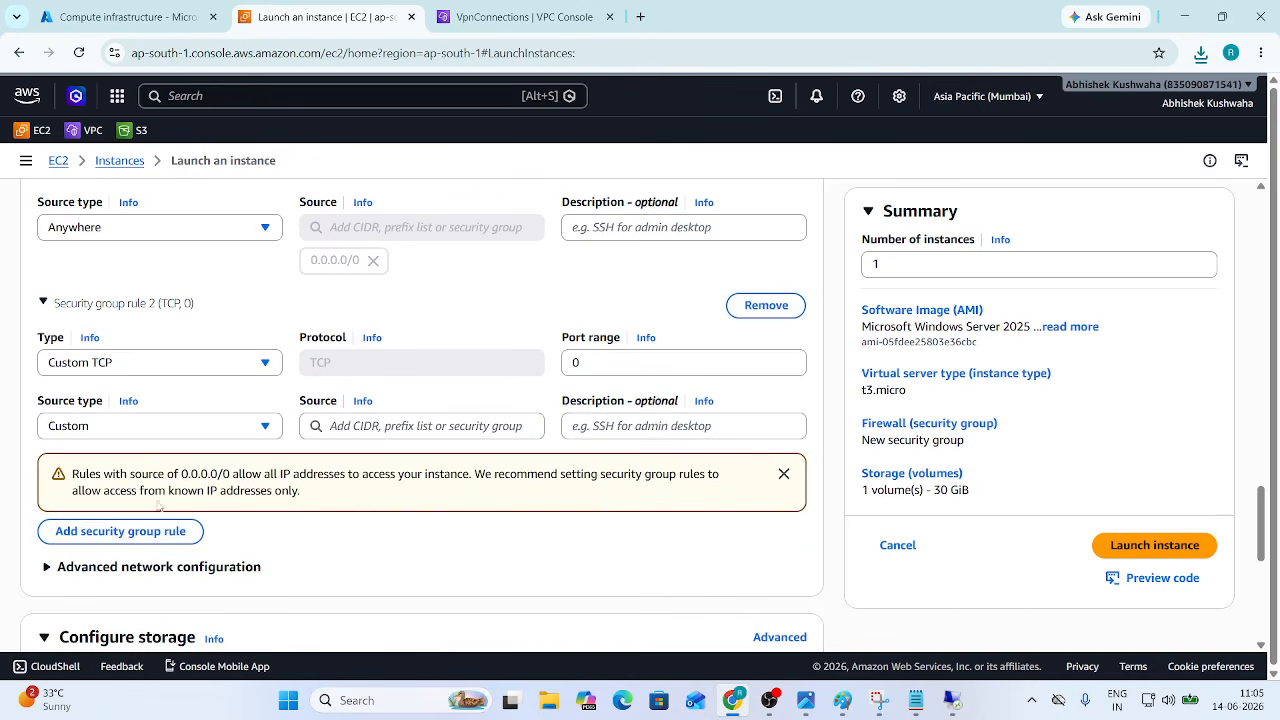
left_click(157, 363)
left_click(132, 563)
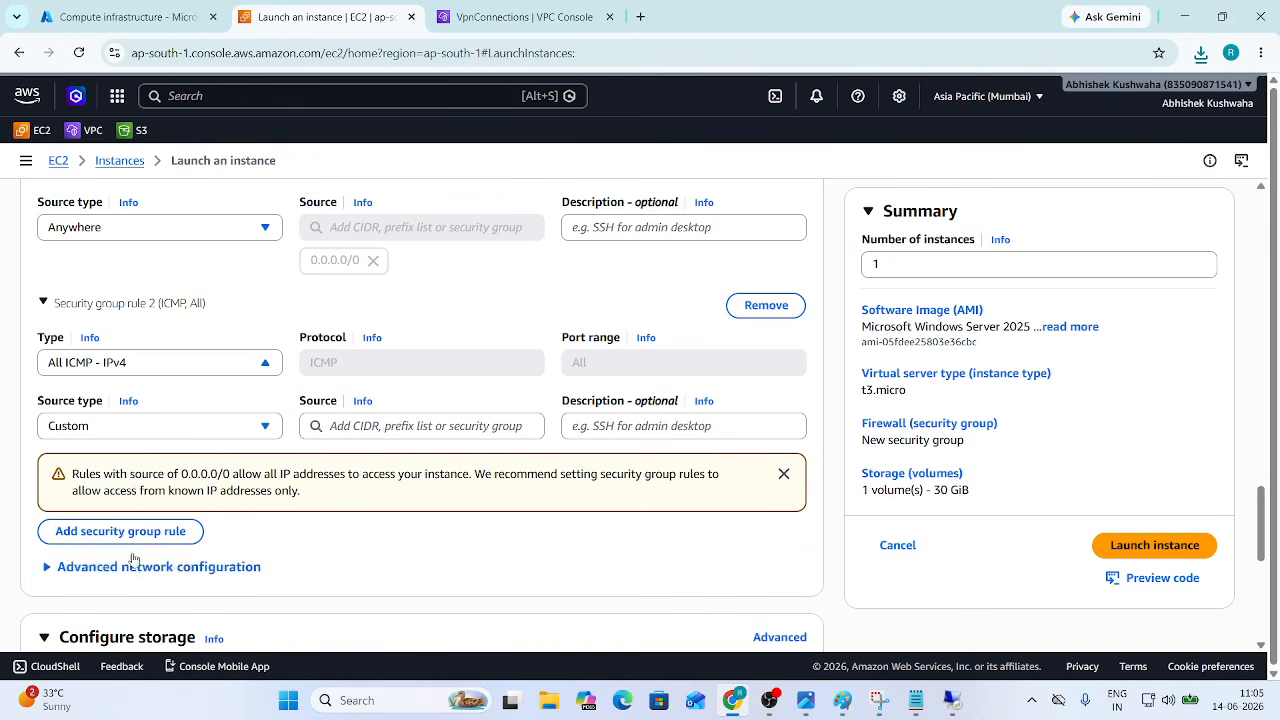
left_click(150, 430)
left_click(120, 457)
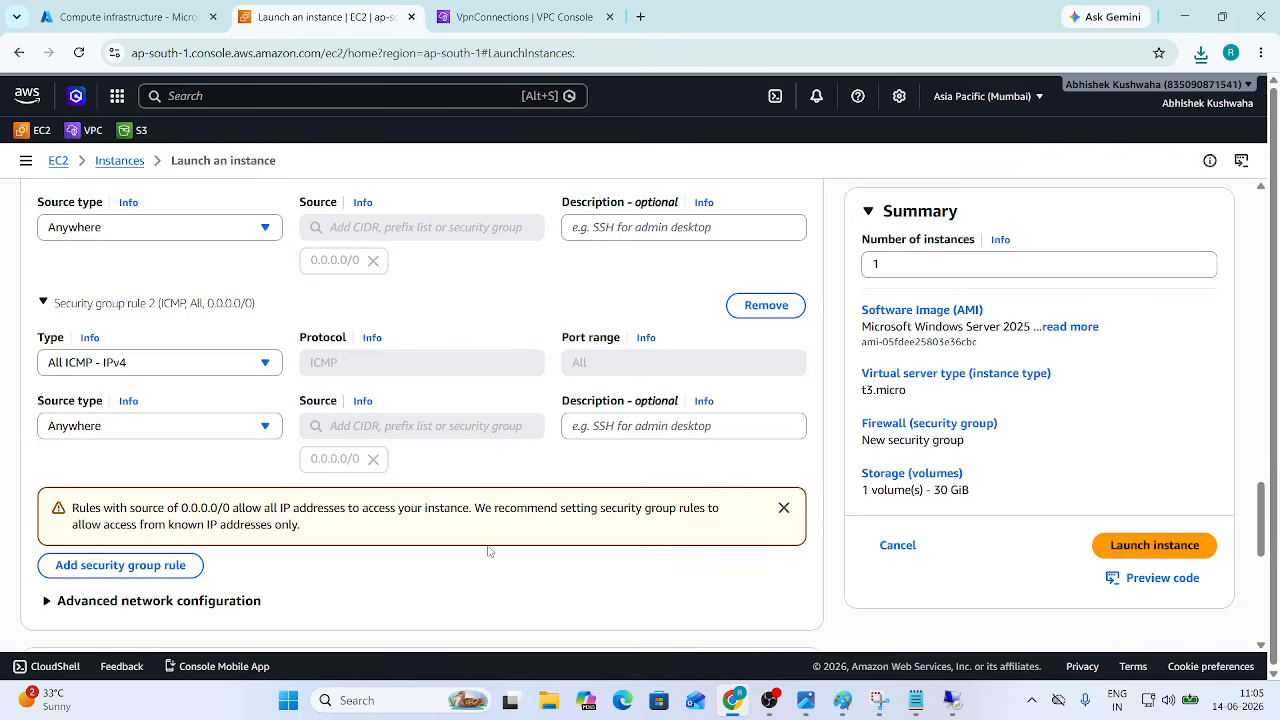
scroll(489, 551, "down", 3)
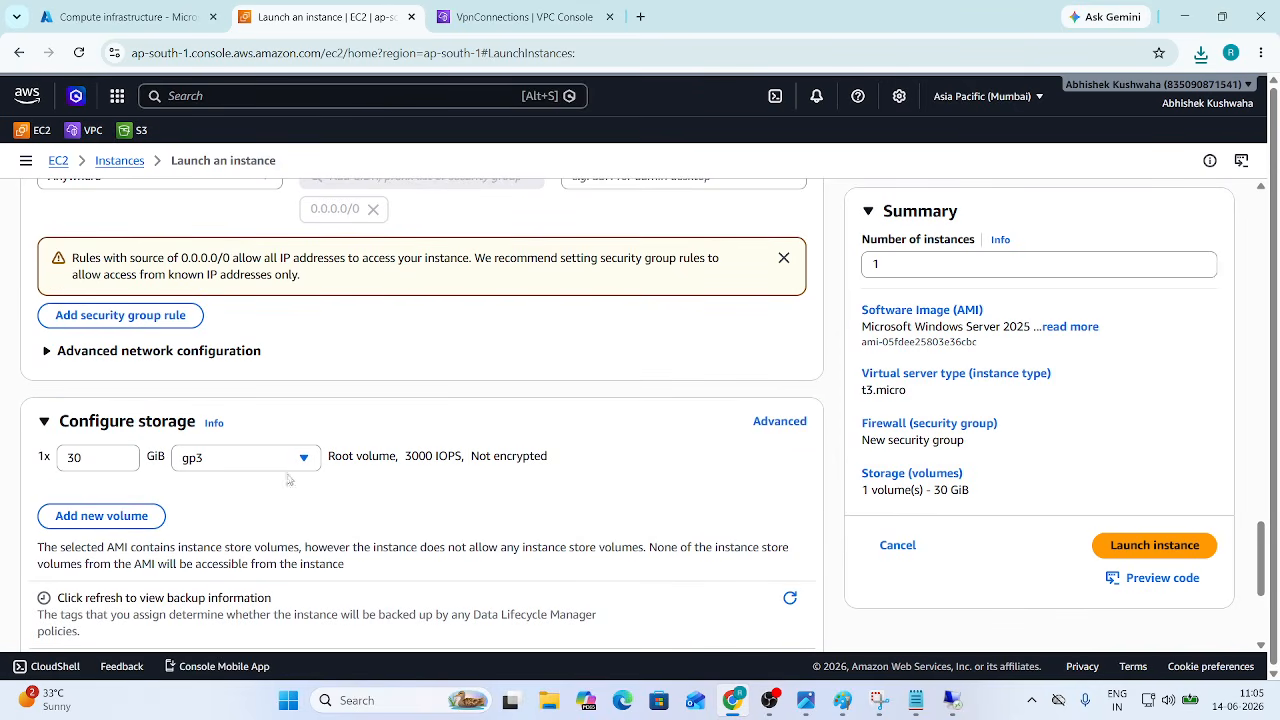
scroll(289, 492, "up", 3)
scroll(289, 492, "up", 10)
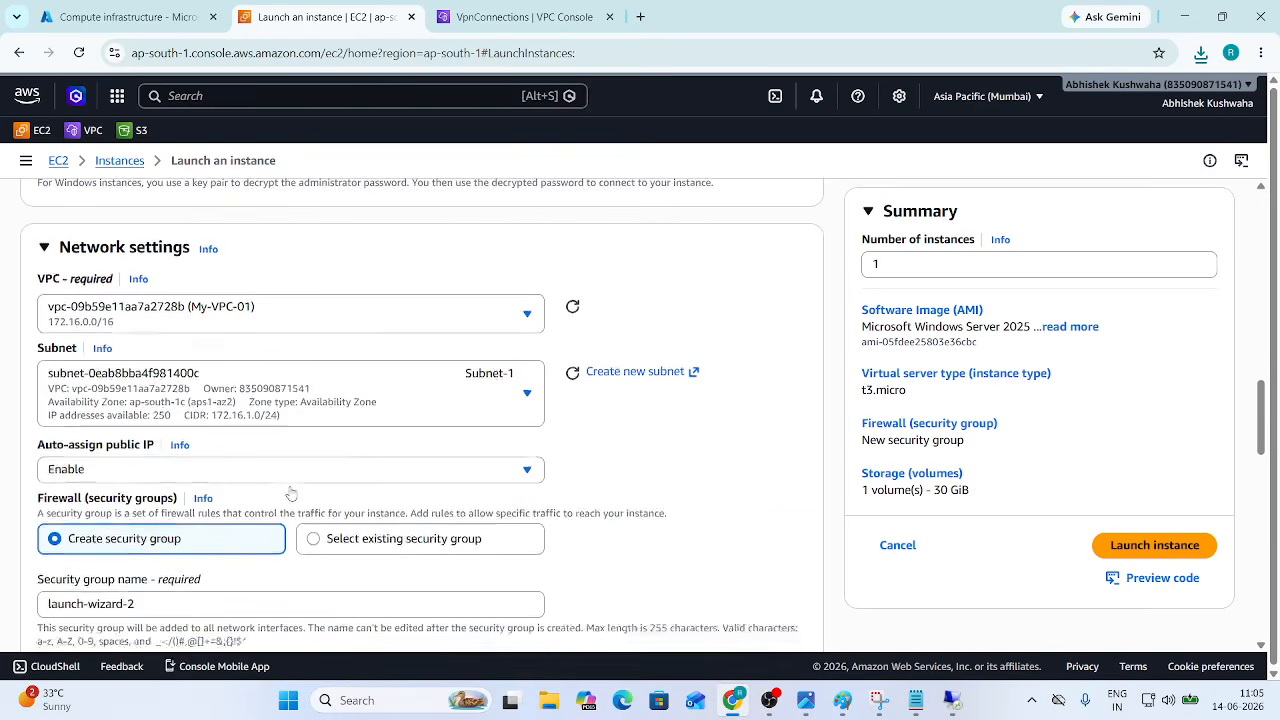
Step: Change the instance type from t3.micro to c6i.large
scroll(291, 492, "up", 1)
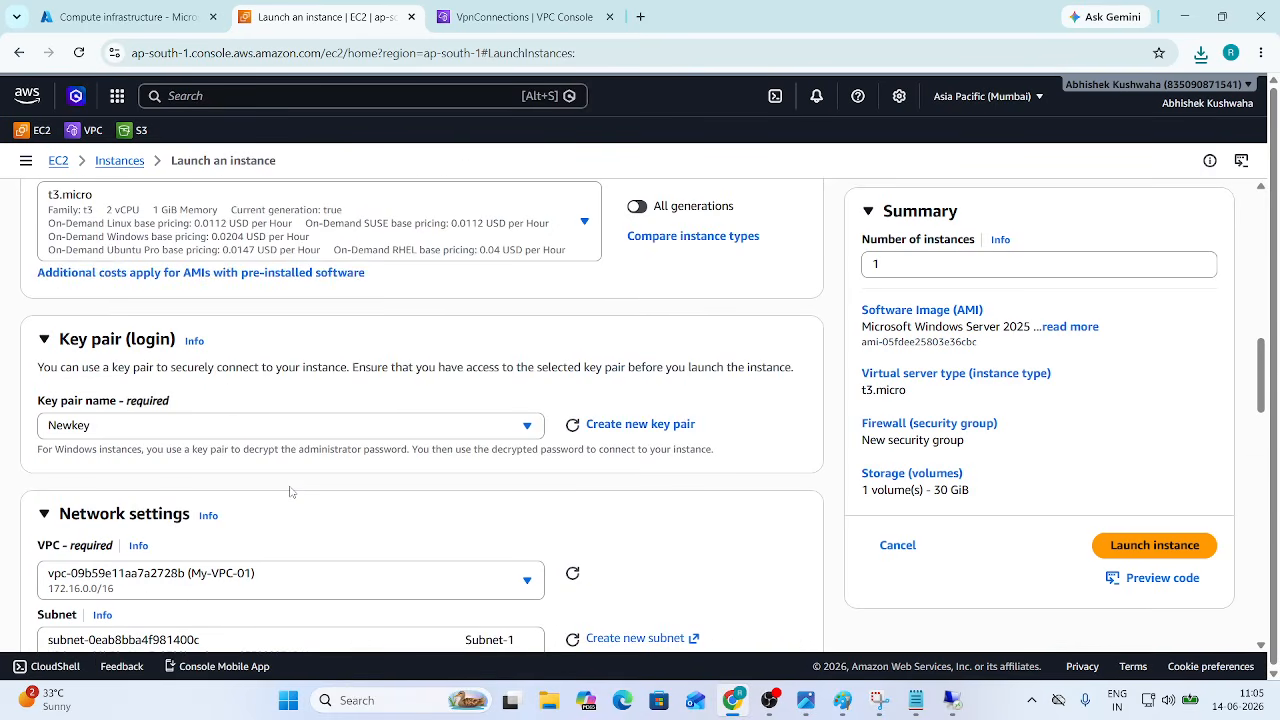
scroll(291, 492, "up", 5)
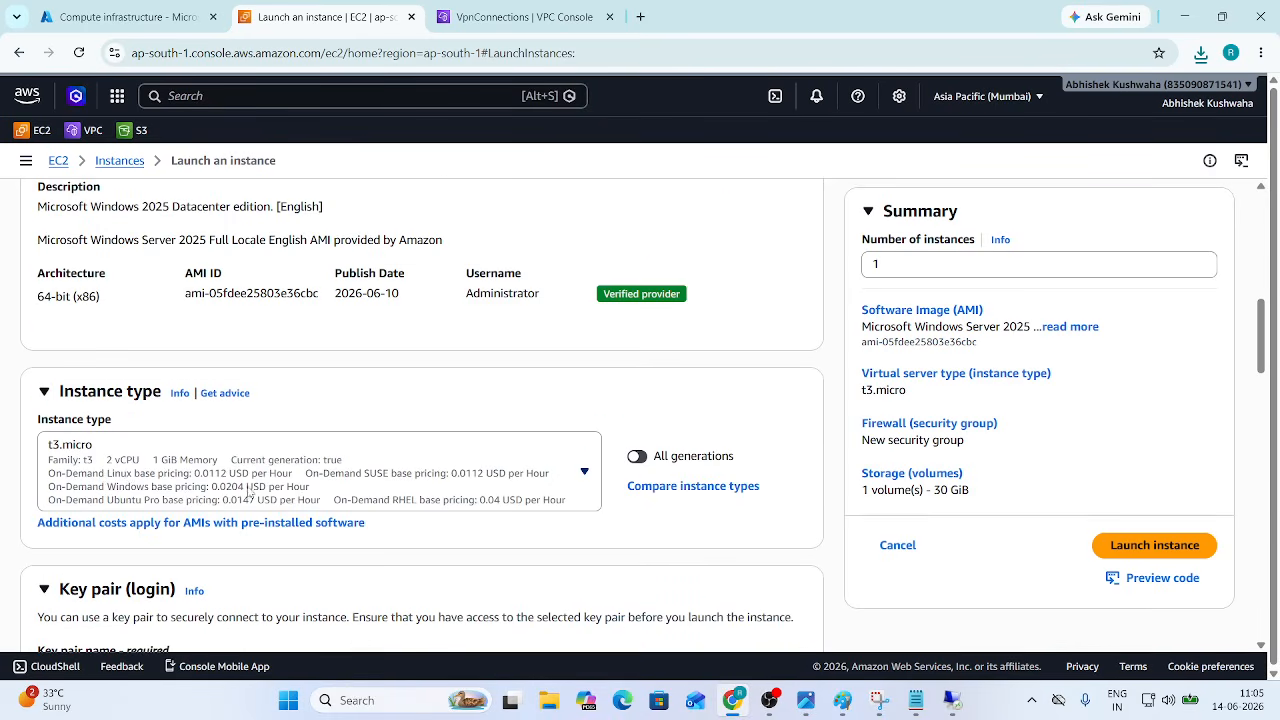
left_click(584, 478)
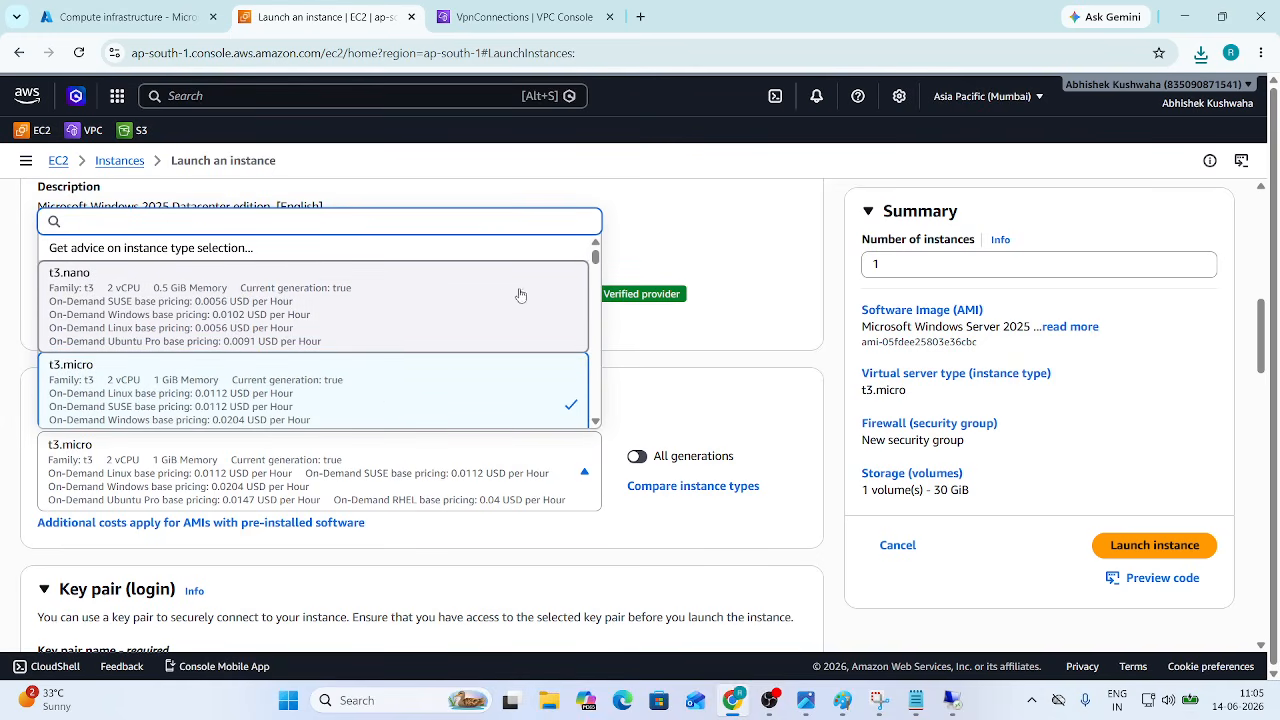
left_click_drag(597, 259, 598, 268)
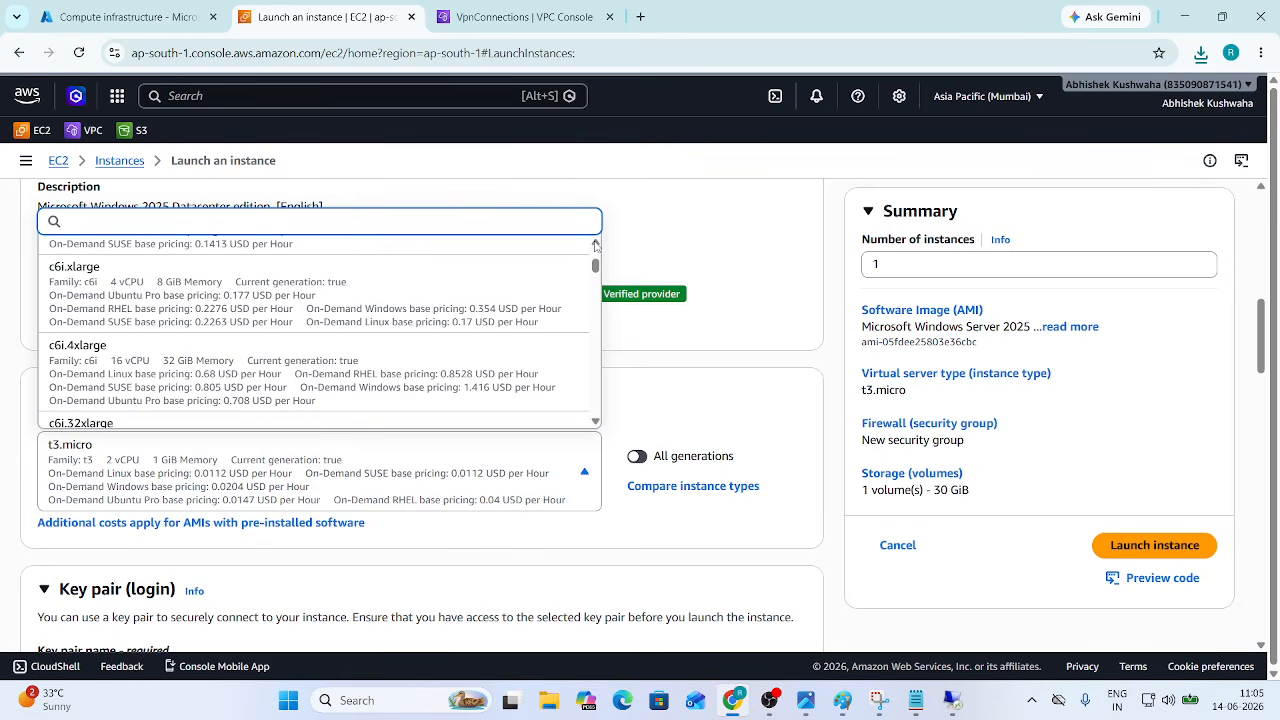
scroll(596, 246, "up", 3)
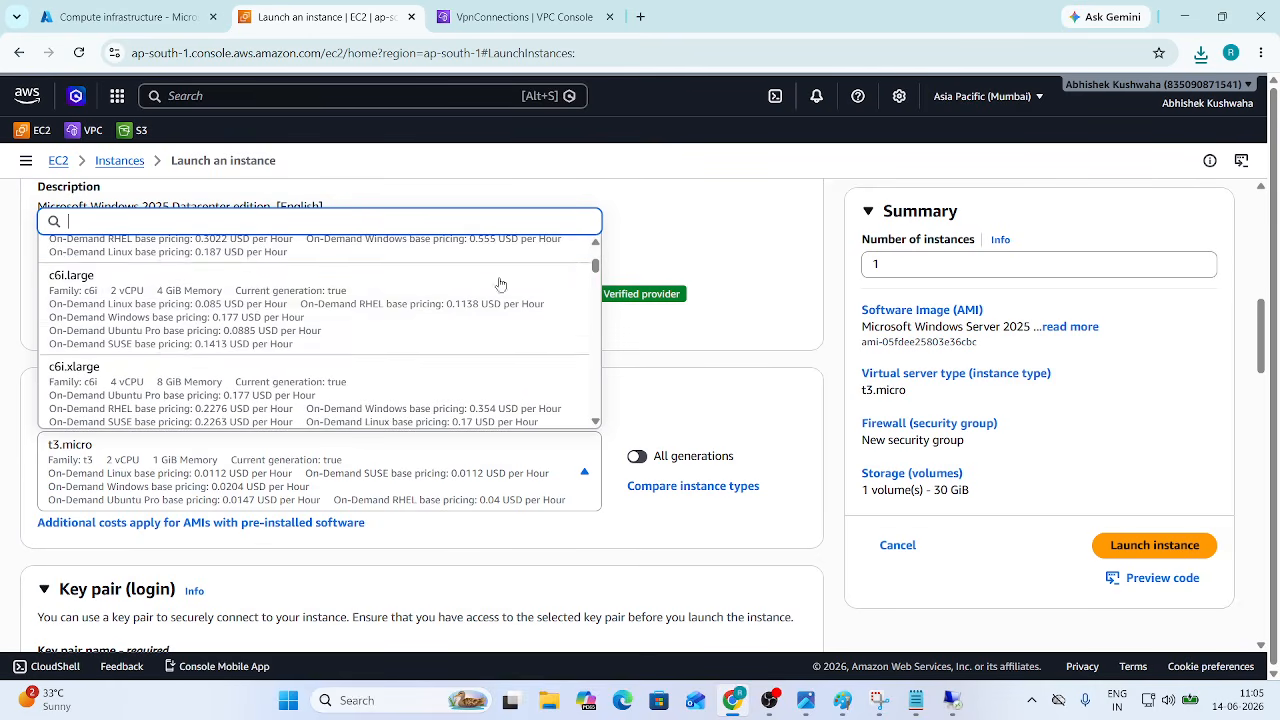
left_click(299, 314)
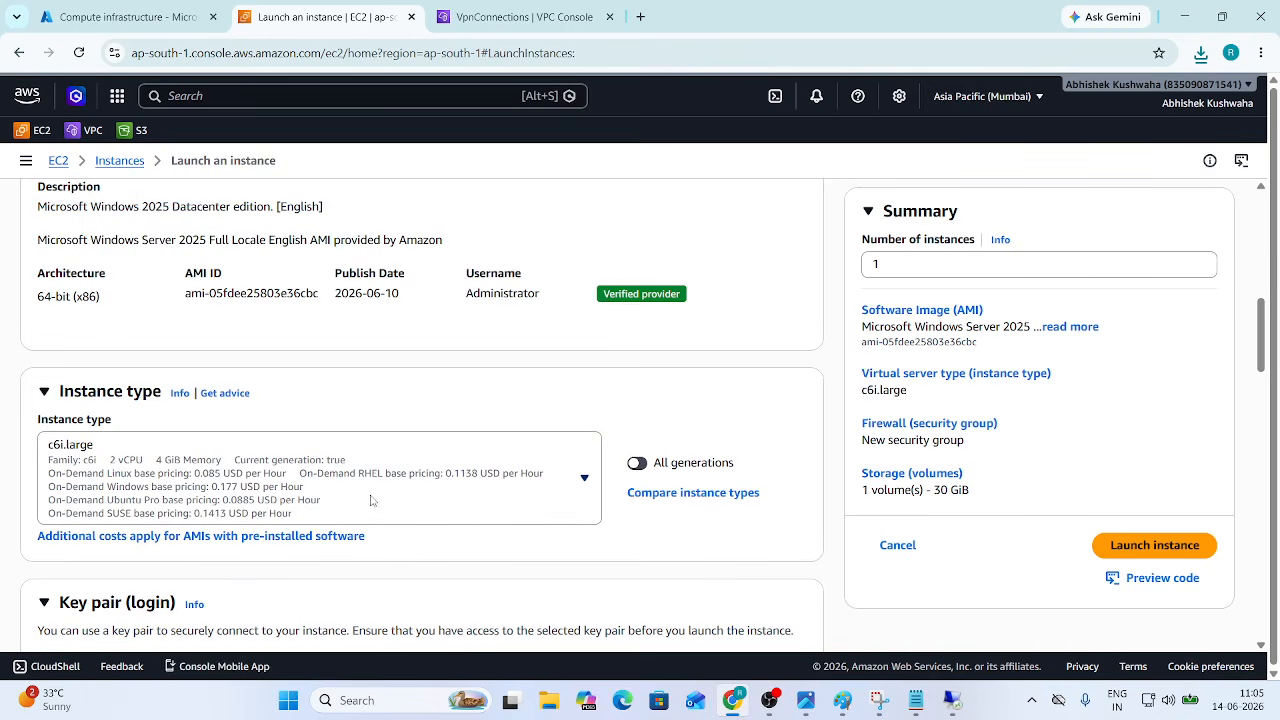
Step: Launch the Windows Server 2025 instance with its 30 GiB gp3 storage
scroll(371, 500, "down", 6)
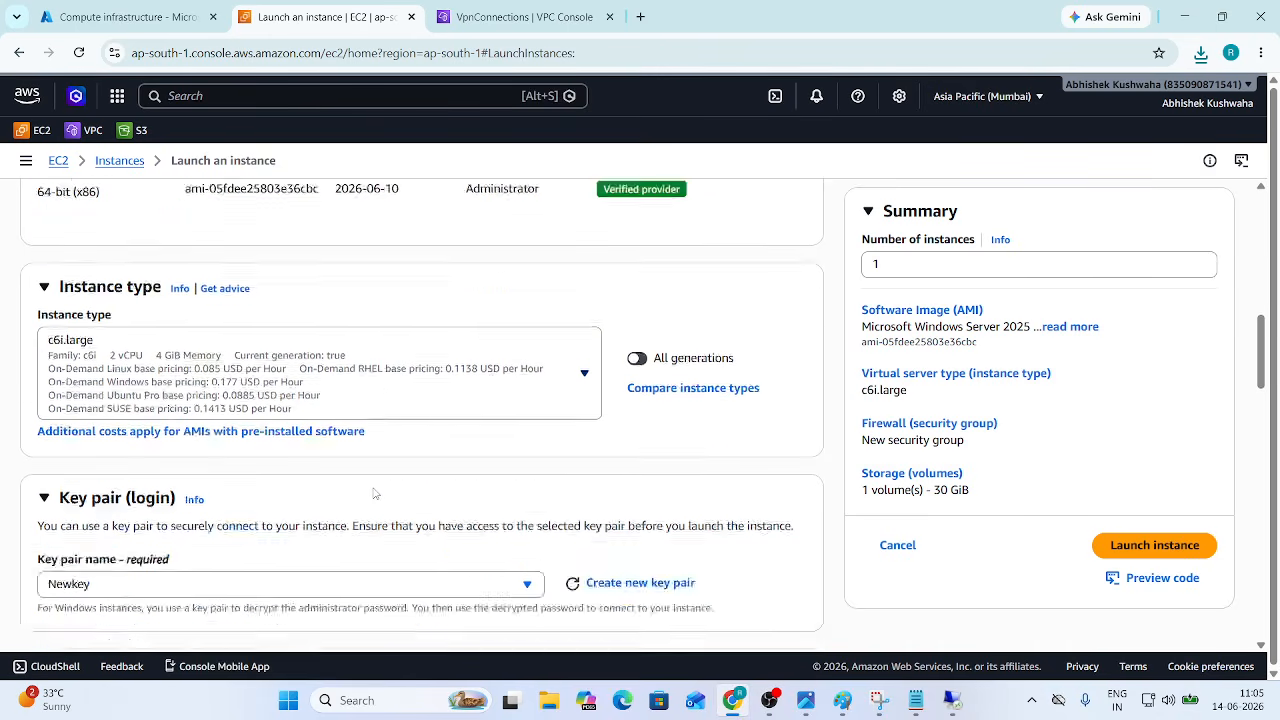
scroll(450, 505, "down", 4)
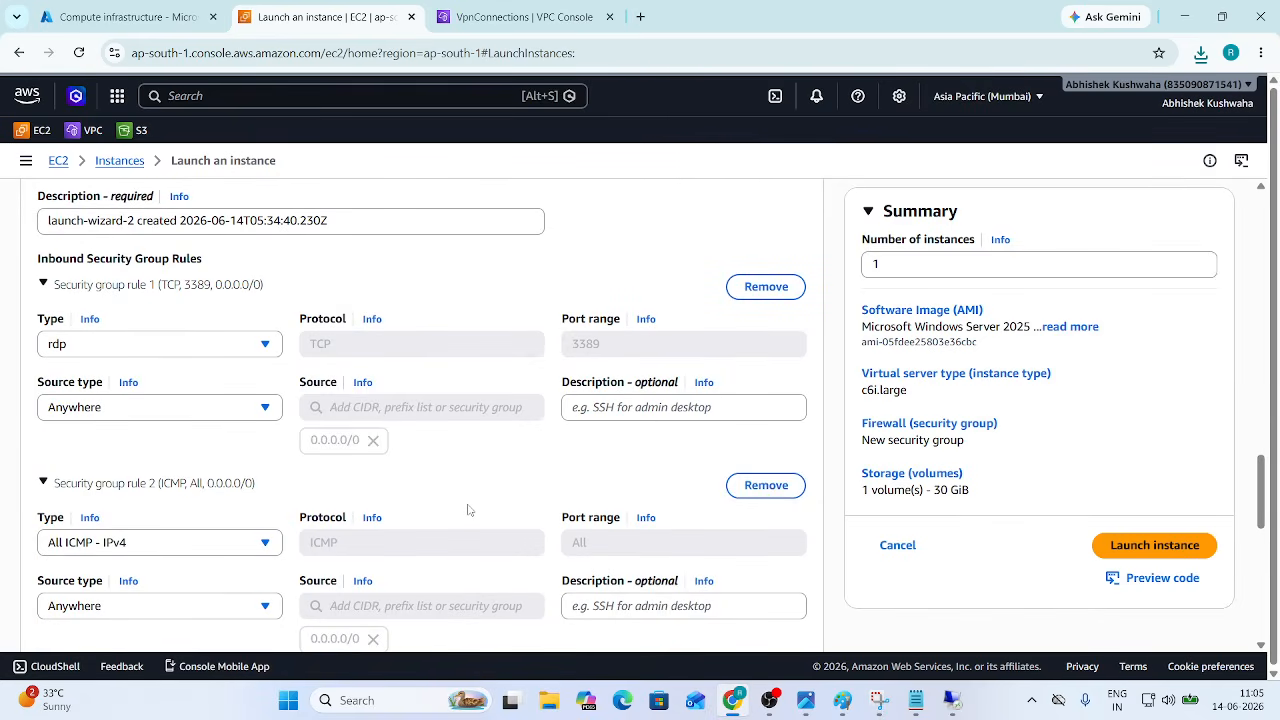
scroll(490, 515, "down", 8)
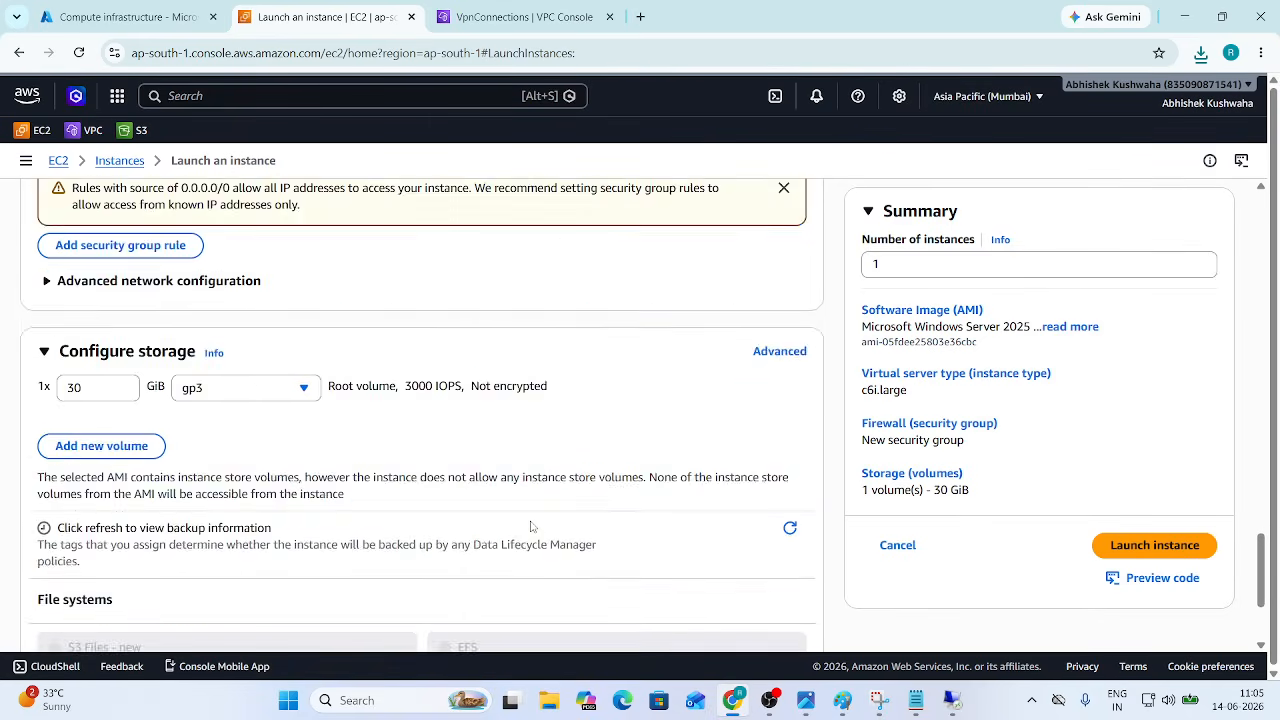
scroll(531, 527, "down", 1)
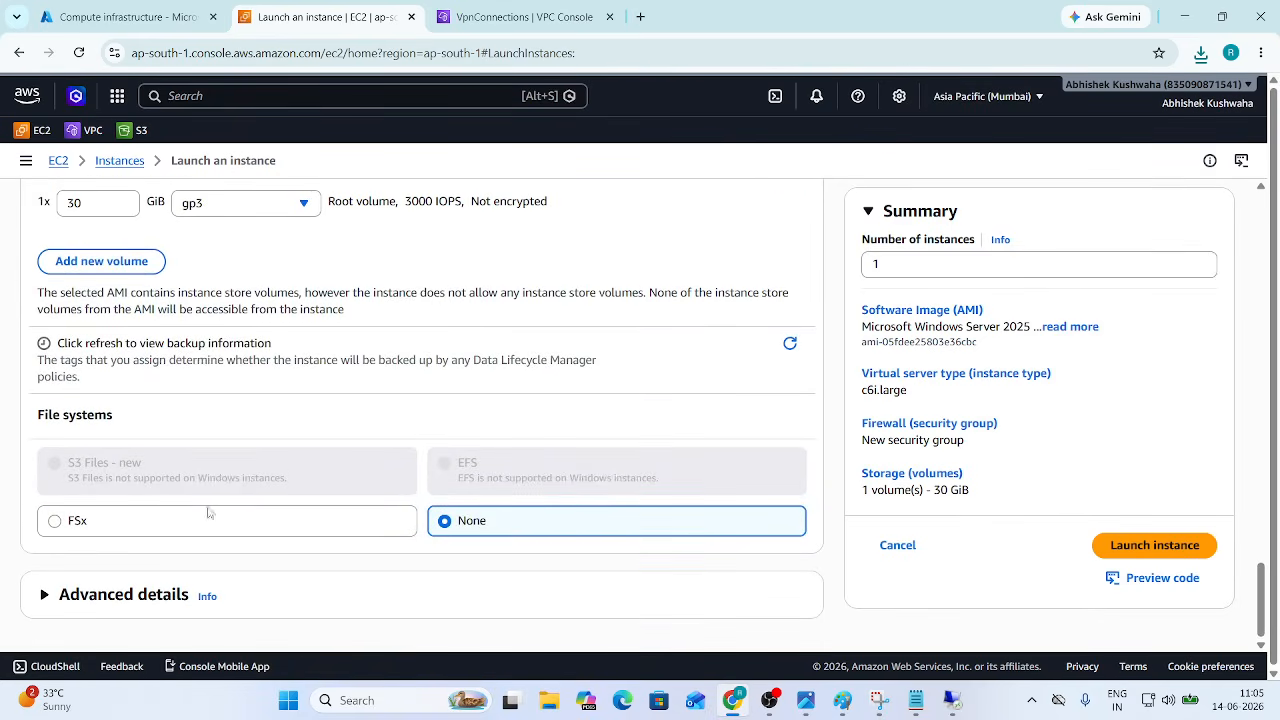
left_click(1140, 553)
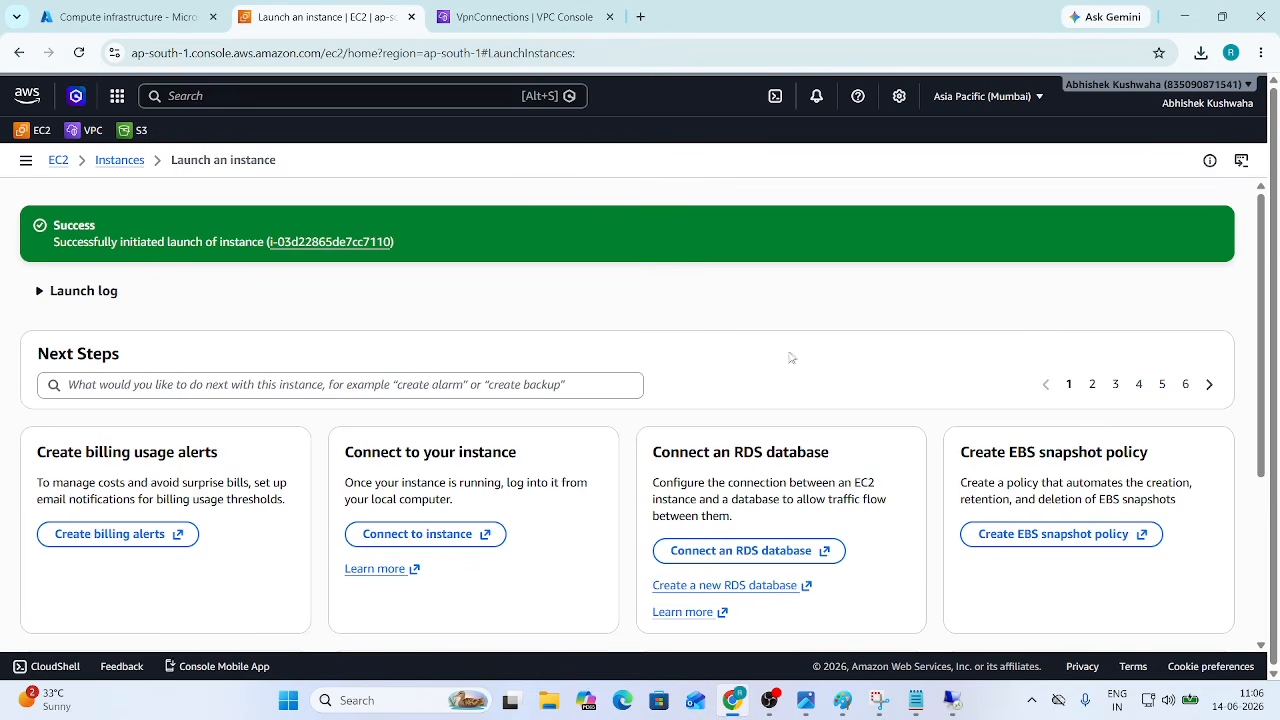
Step: Return to the Instances list, dismiss the feedback survey, and refresh it
left_click(128, 161)
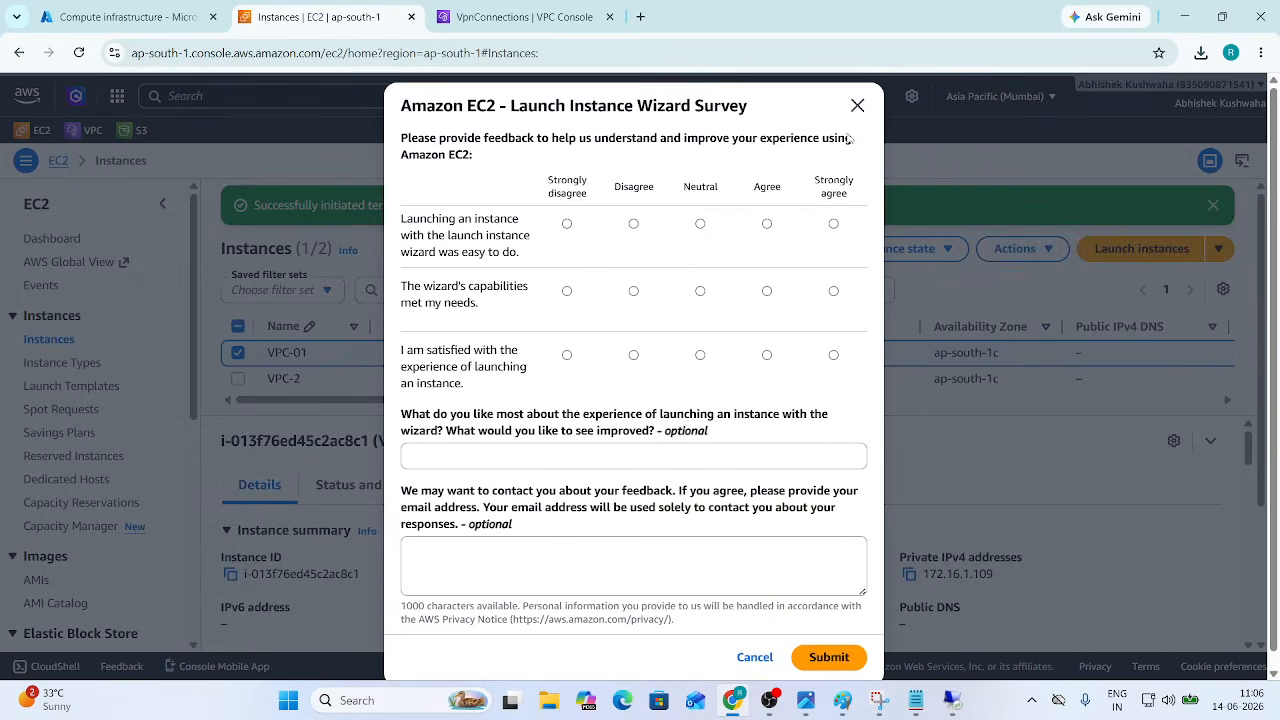
left_click(857, 107)
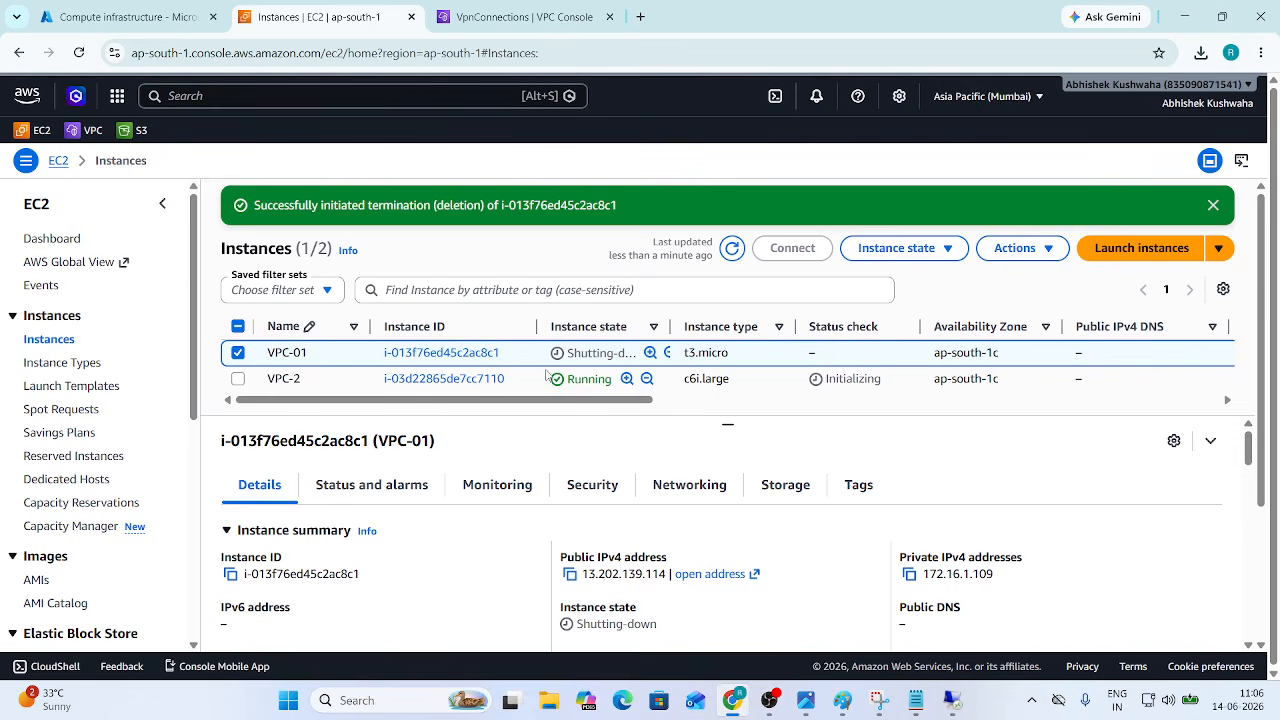
left_click(304, 380)
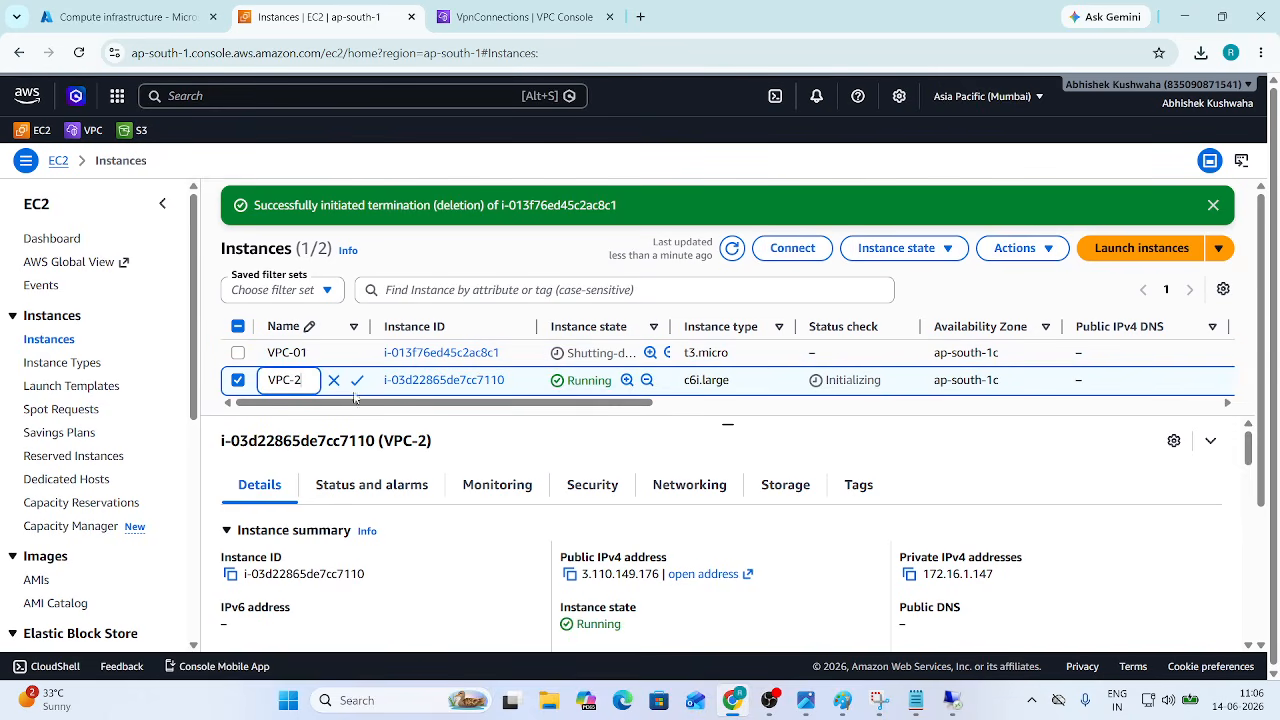
left_click(733, 249)
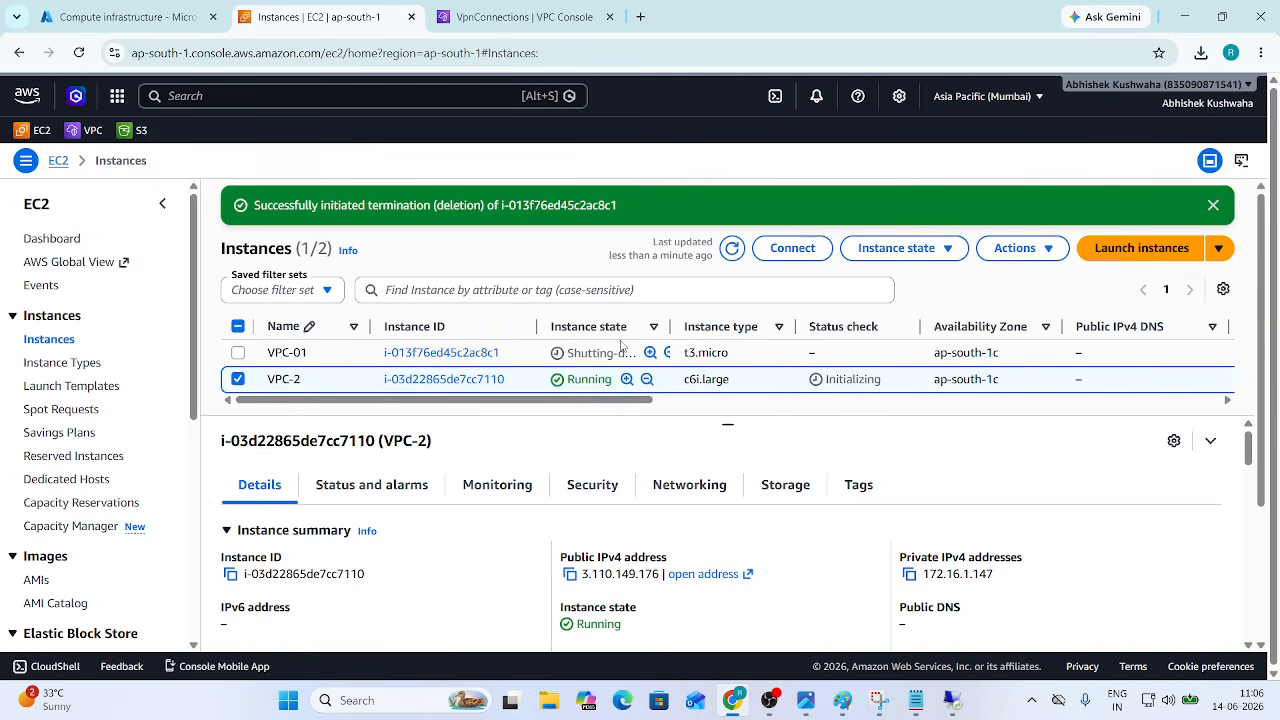
Step: Try shutting-down state filters, clear them, and select the running VPC-2 instance
scroll(580, 360, "right", 2)
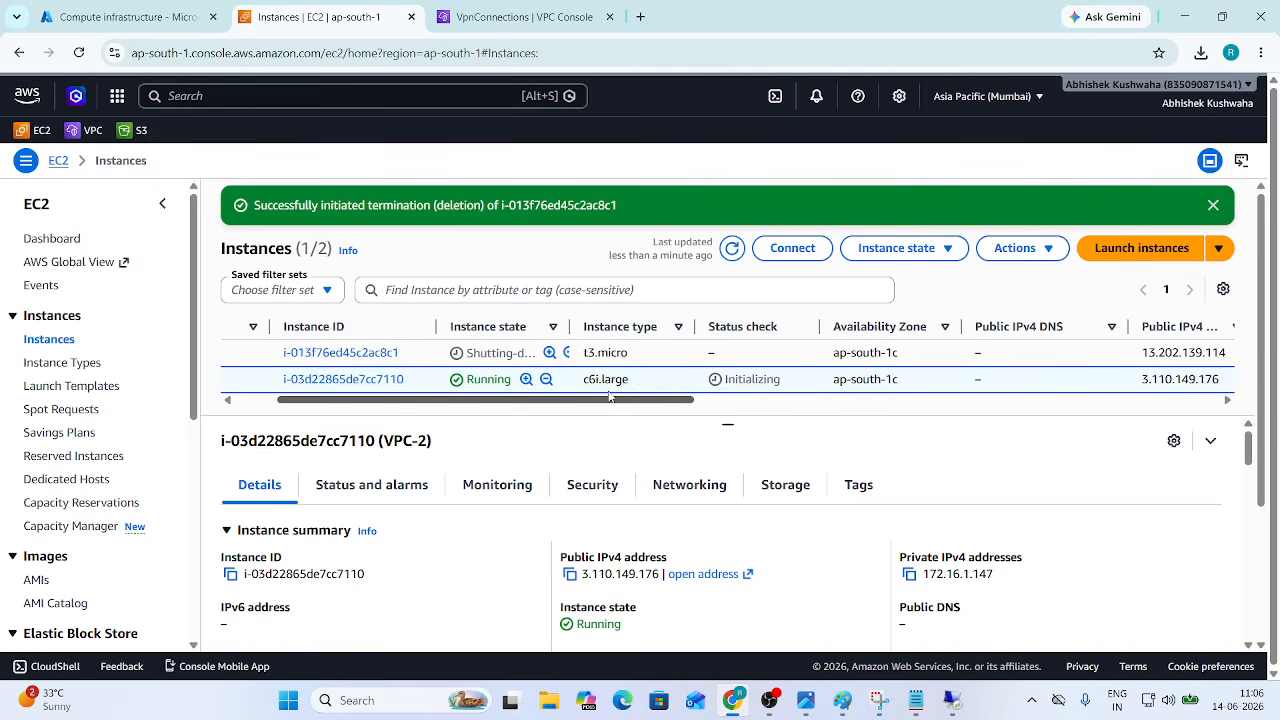
left_click(566, 353)
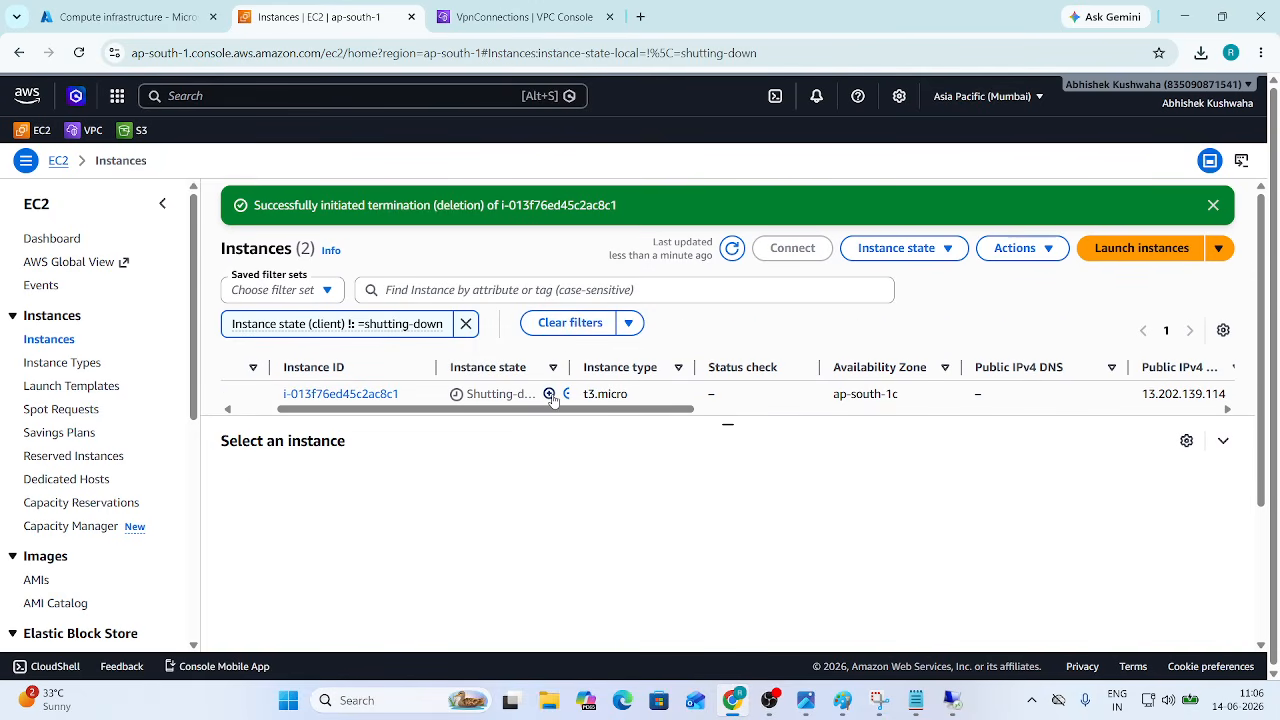
left_click(549, 395)
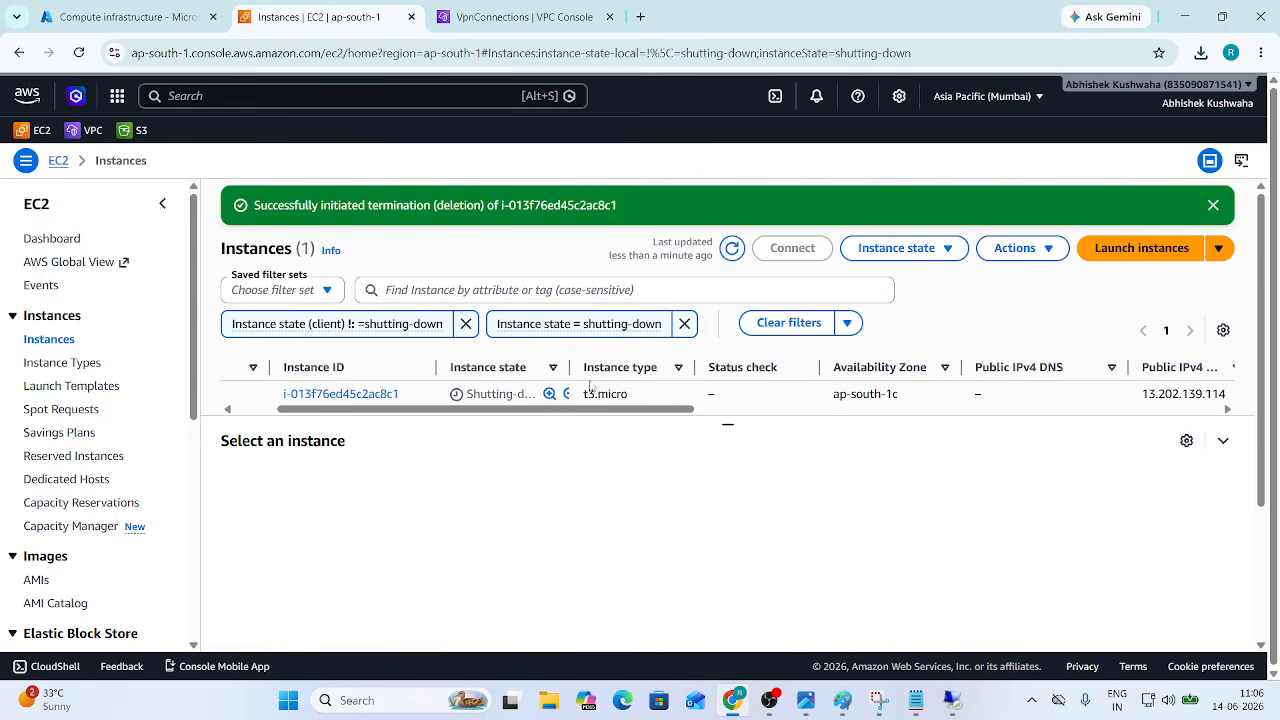
left_click(549, 395)
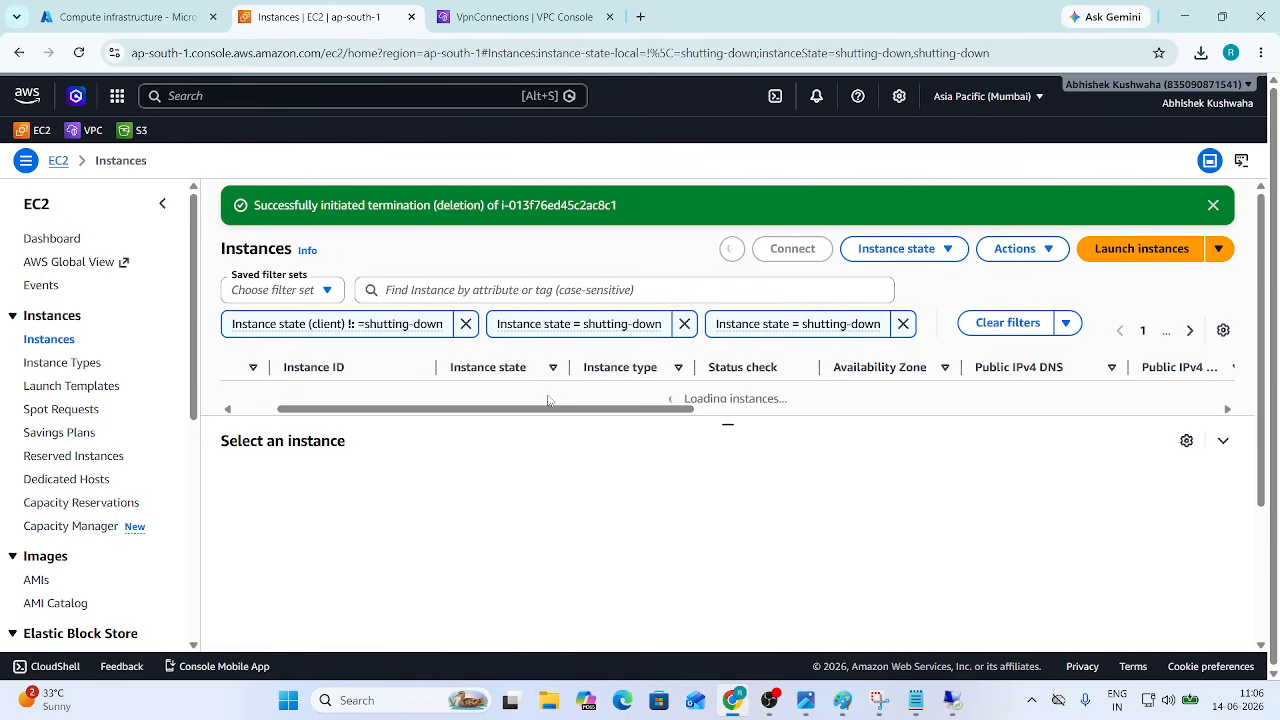
left_click(567, 395)
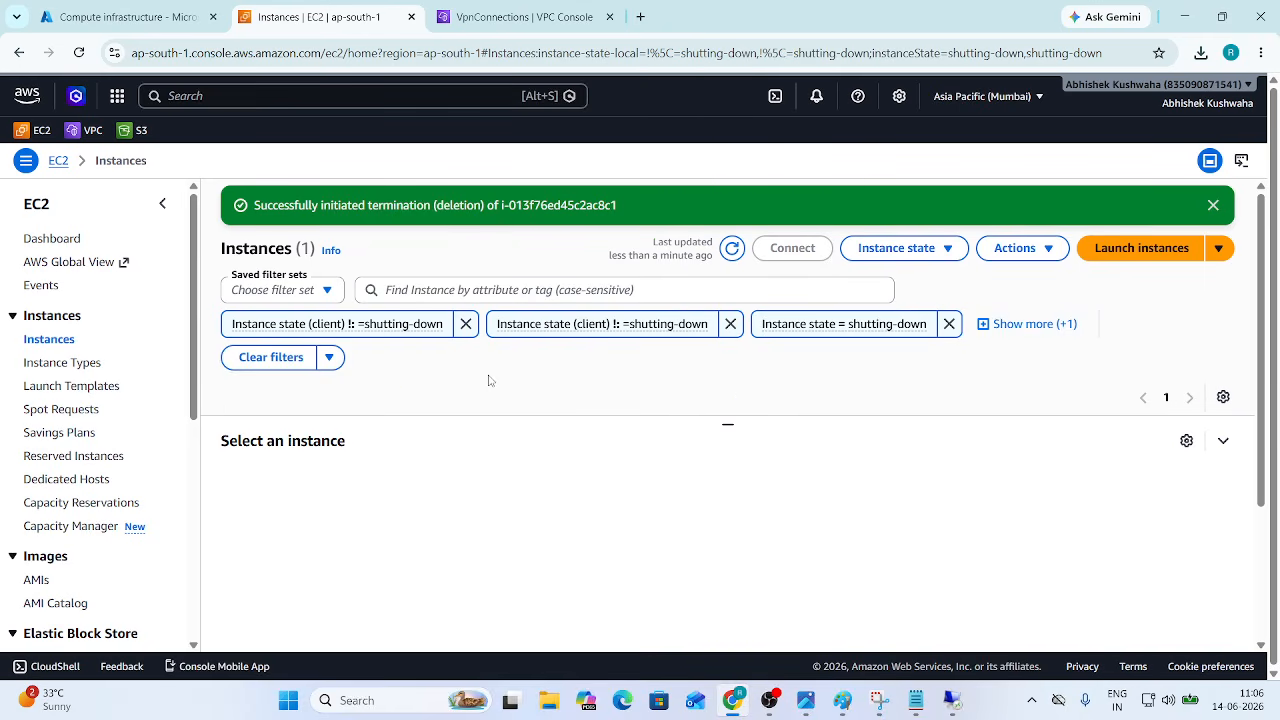
left_click(49, 339)
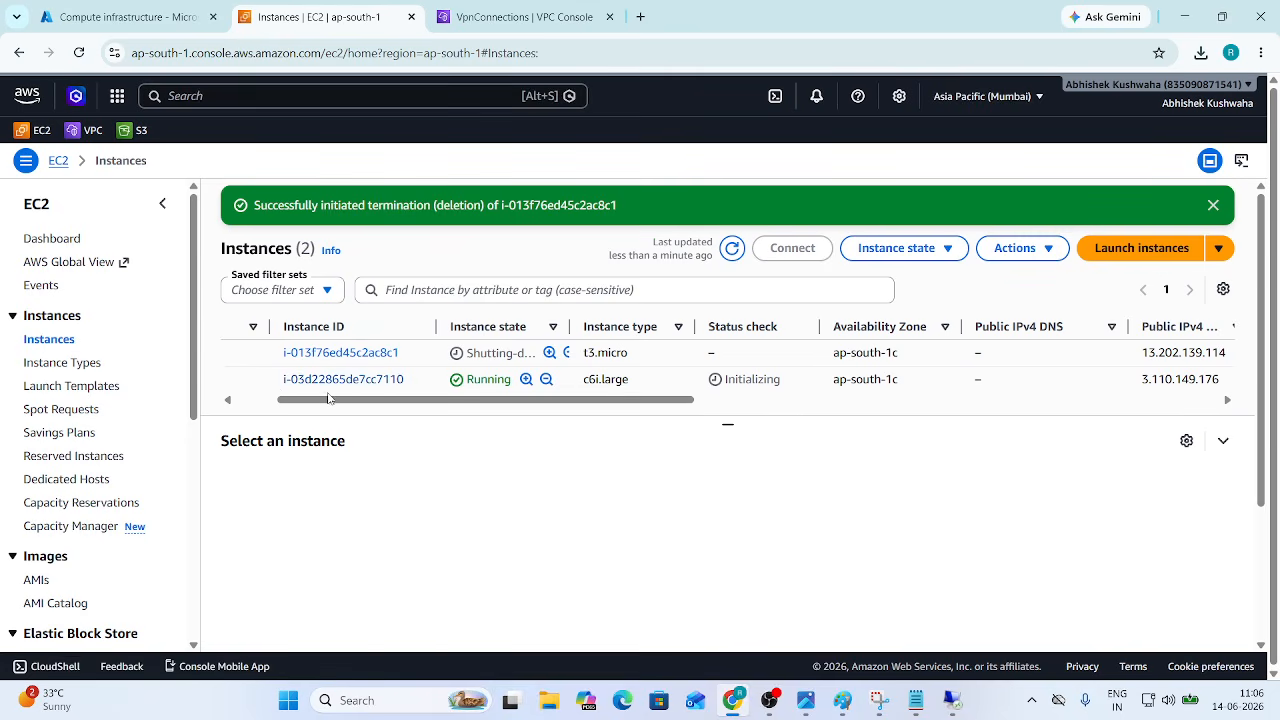
left_click_drag(329, 398, 285, 400)
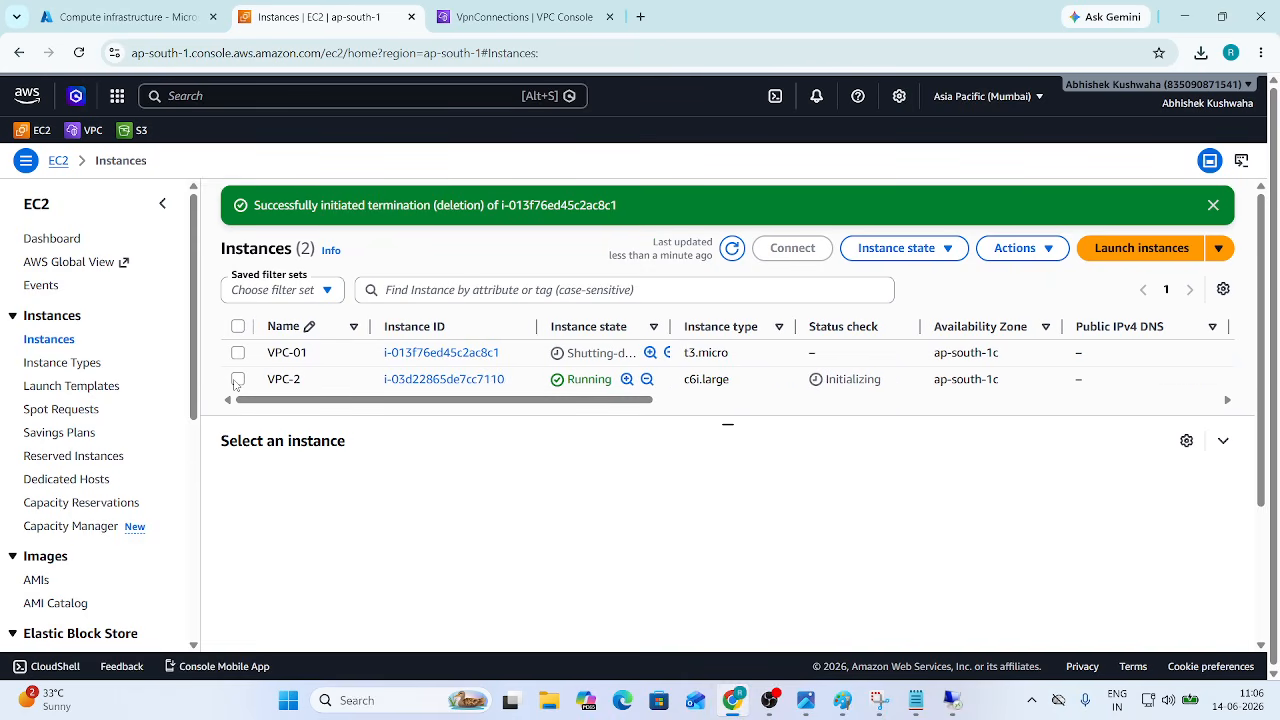
left_click(239, 380)
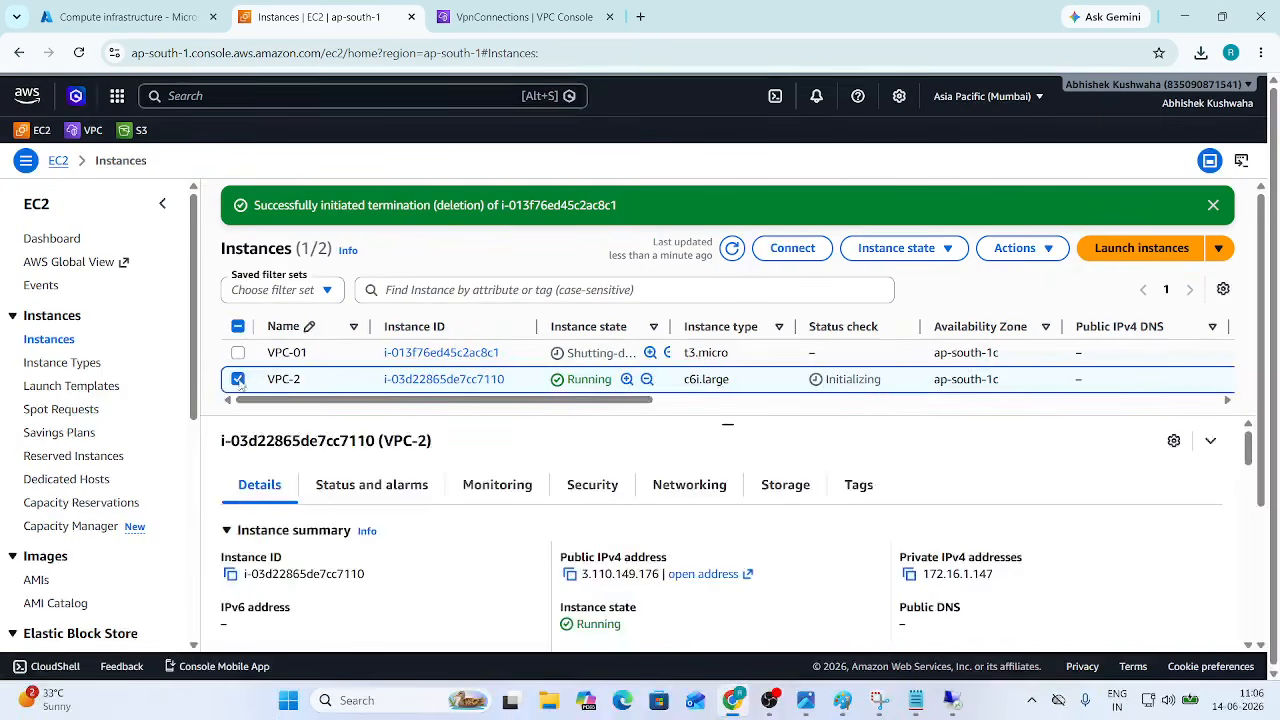
Step: Decrypt VPC-2's administrator password with Newkey.pem, download the RDP file, and copy the password
left_click(775, 252)
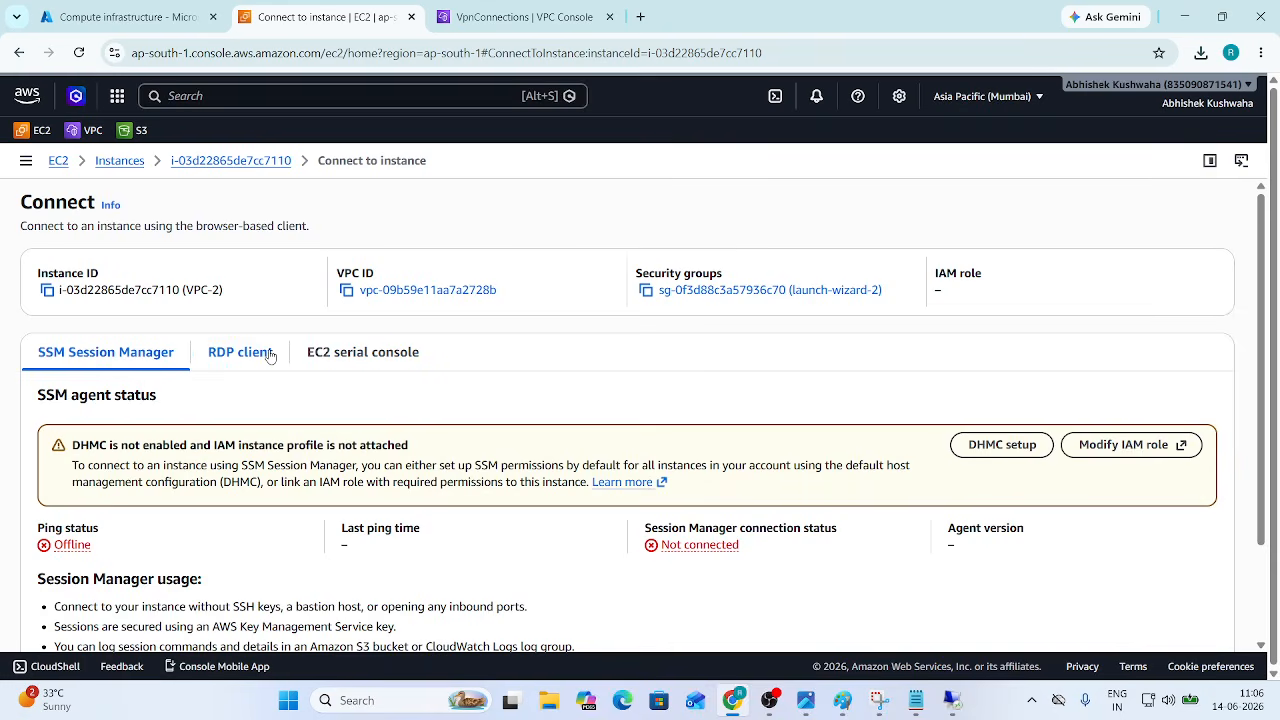
left_click(268, 354)
scroll(251, 489, "down", 2)
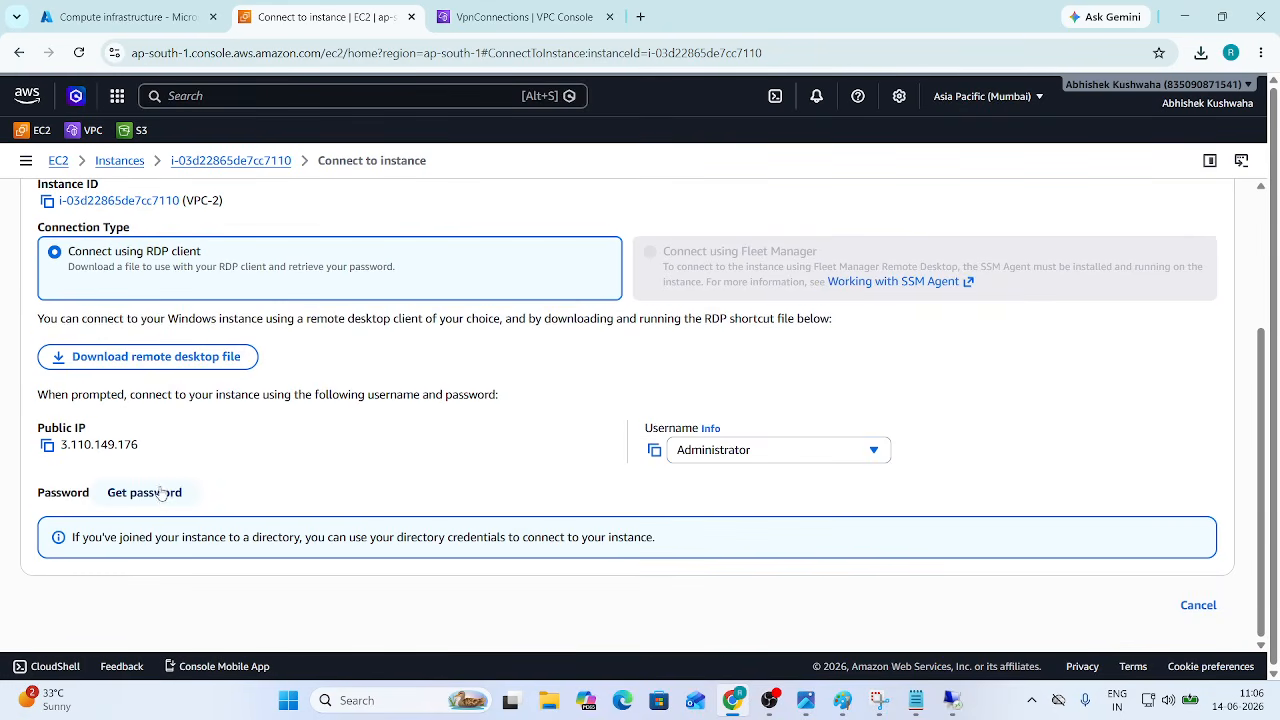
left_click(165, 500)
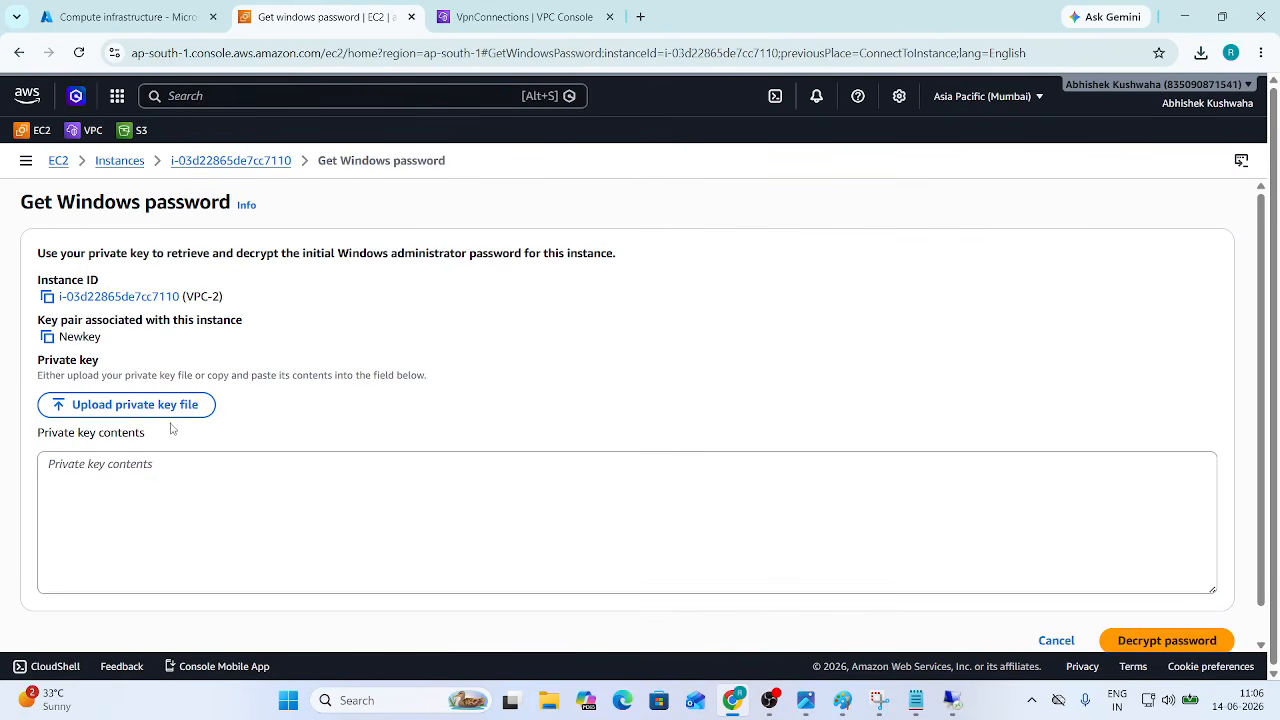
left_click(170, 406)
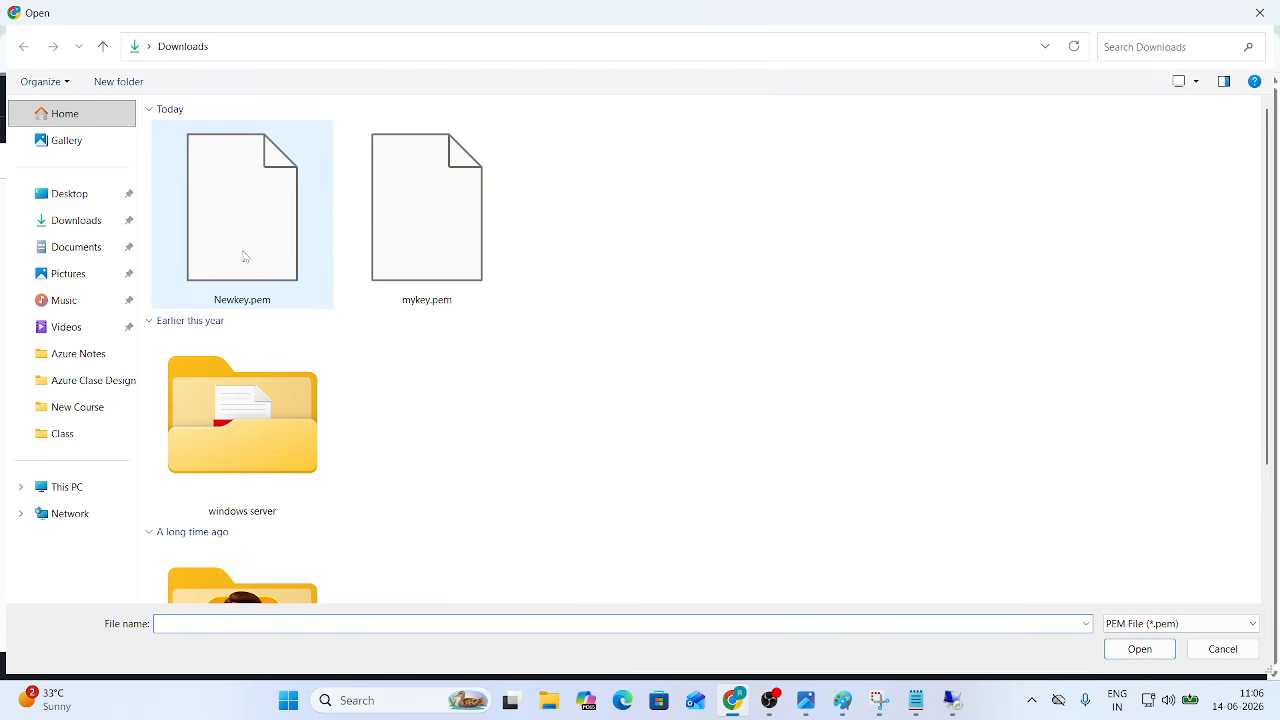
double_click(254, 240)
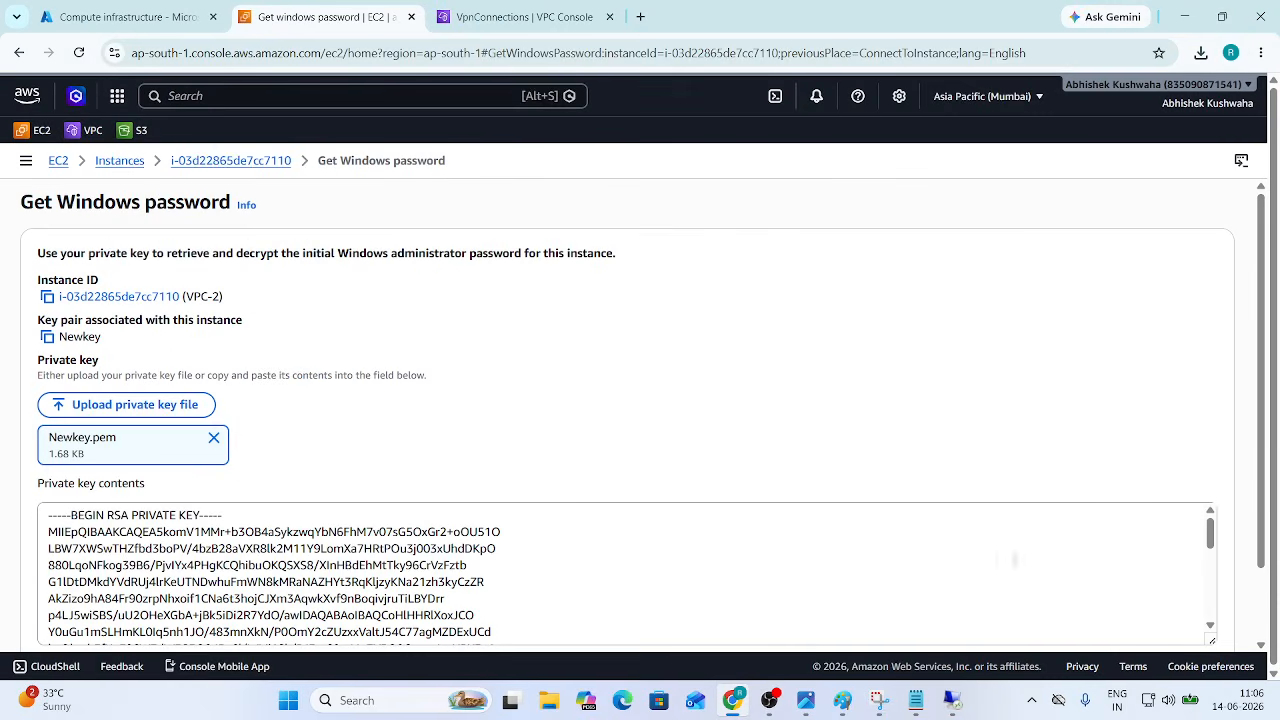
scroll(1014, 560, "down", 5)
left_click(1177, 608)
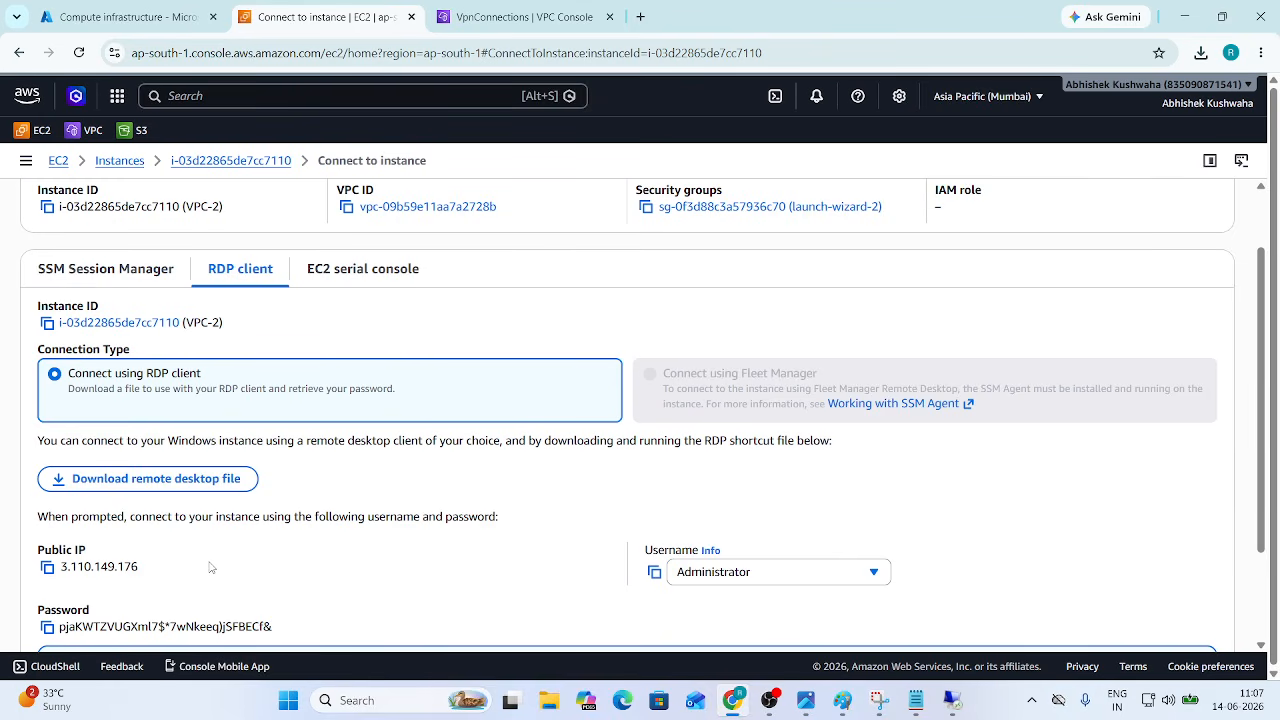
scroll(210, 567, "down", 2)
left_click(170, 350)
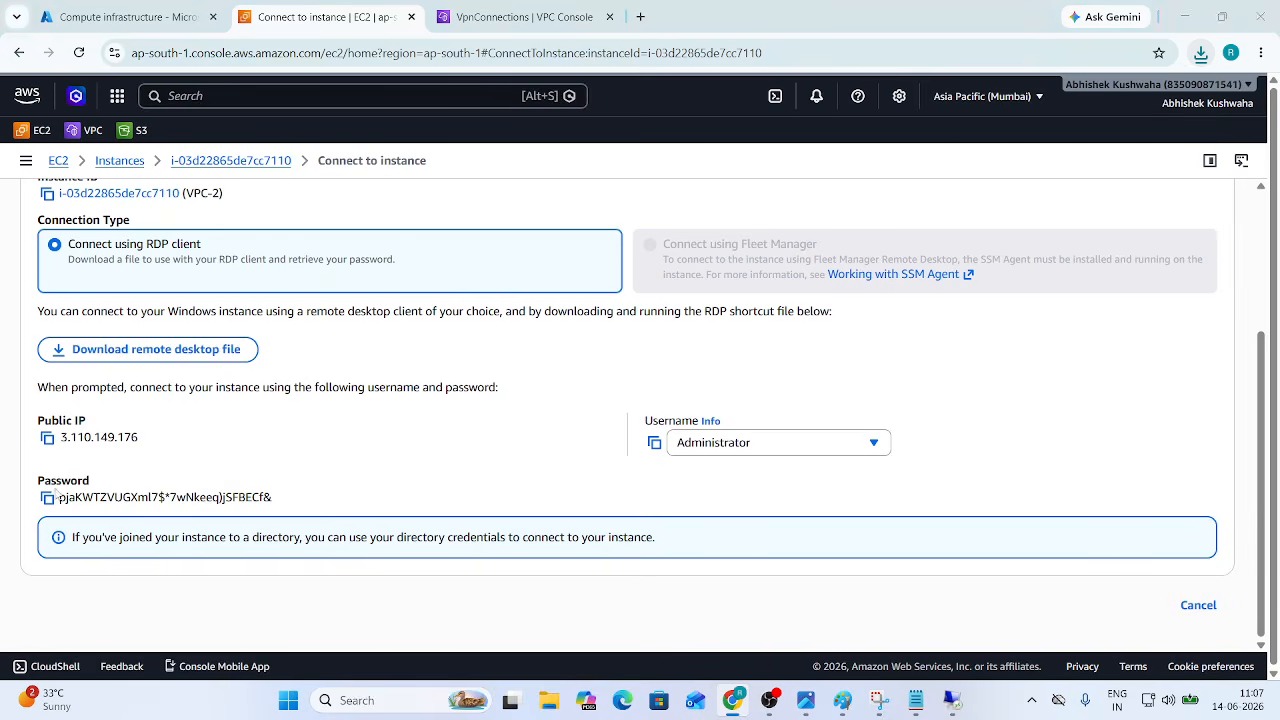
left_click(48, 497)
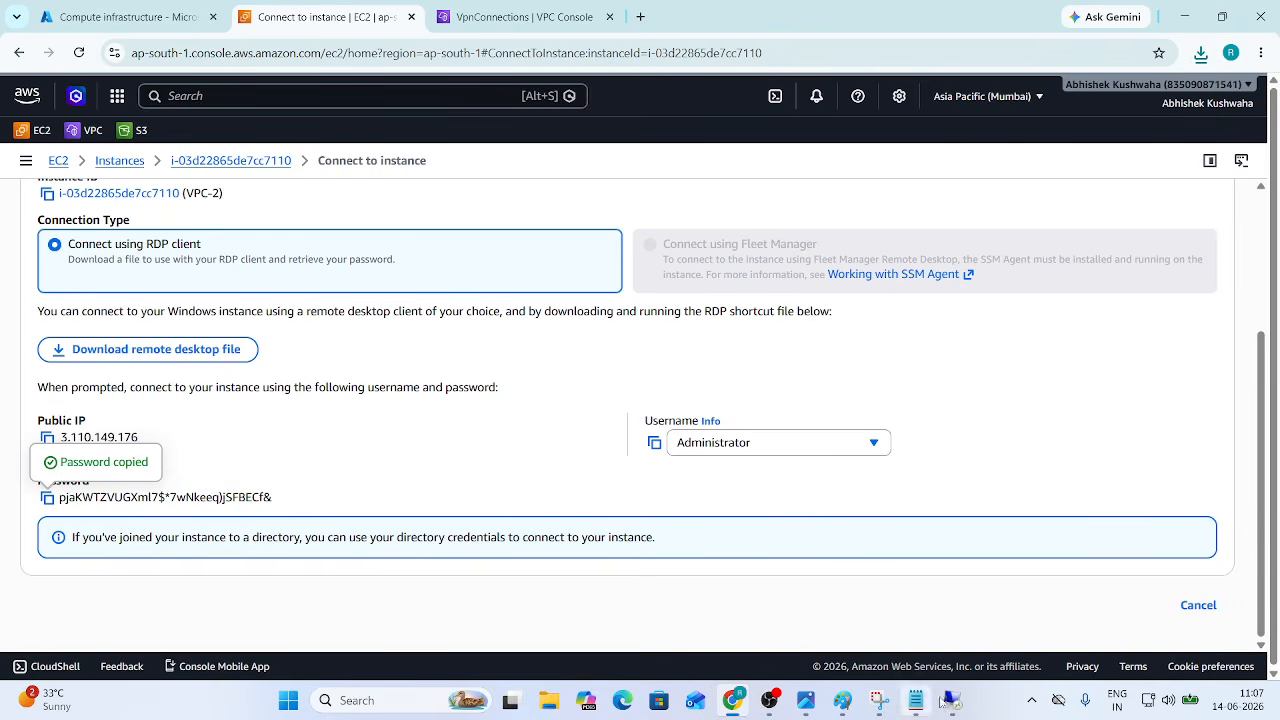
Step: Connect via RDP to 3.110.149.176 sharing all local resources, pasting the copied password
mouse_move(948, 700)
left_click(1040, 640)
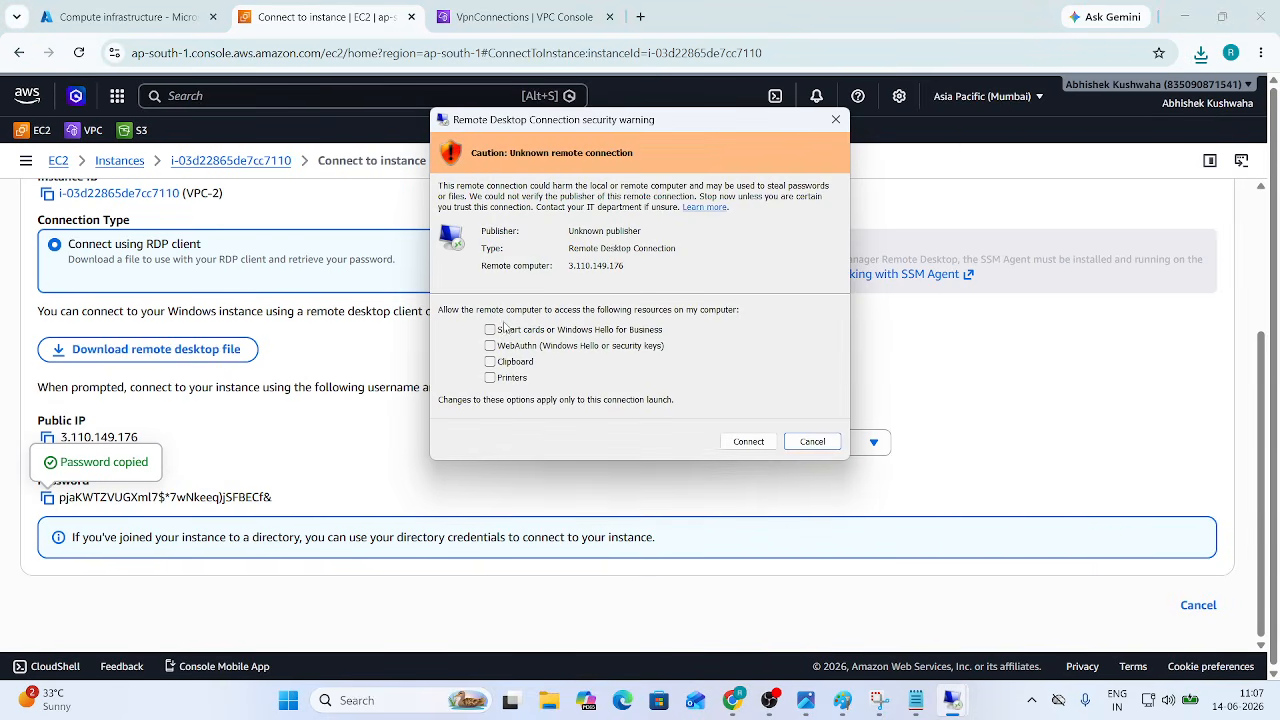
left_click(505, 329)
left_click(506, 345)
left_click(510, 361)
left_click(512, 377)
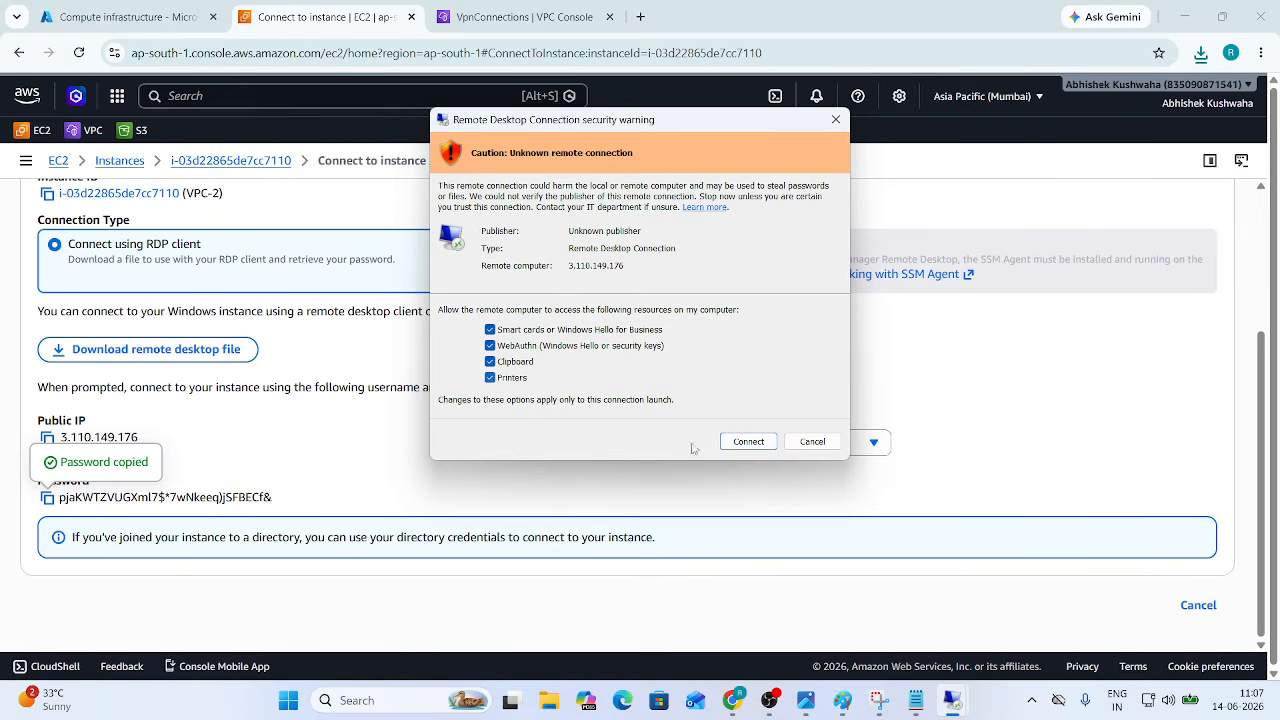
left_click(750, 442)
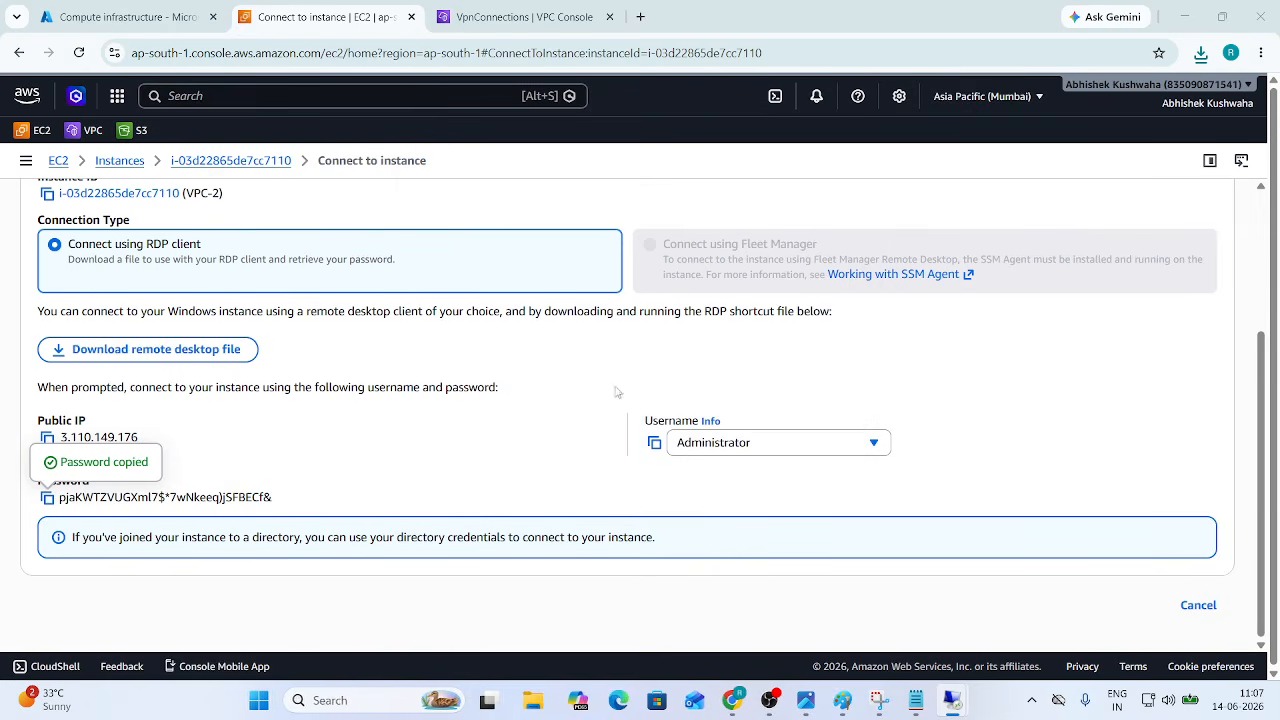
key("ctrl+v")
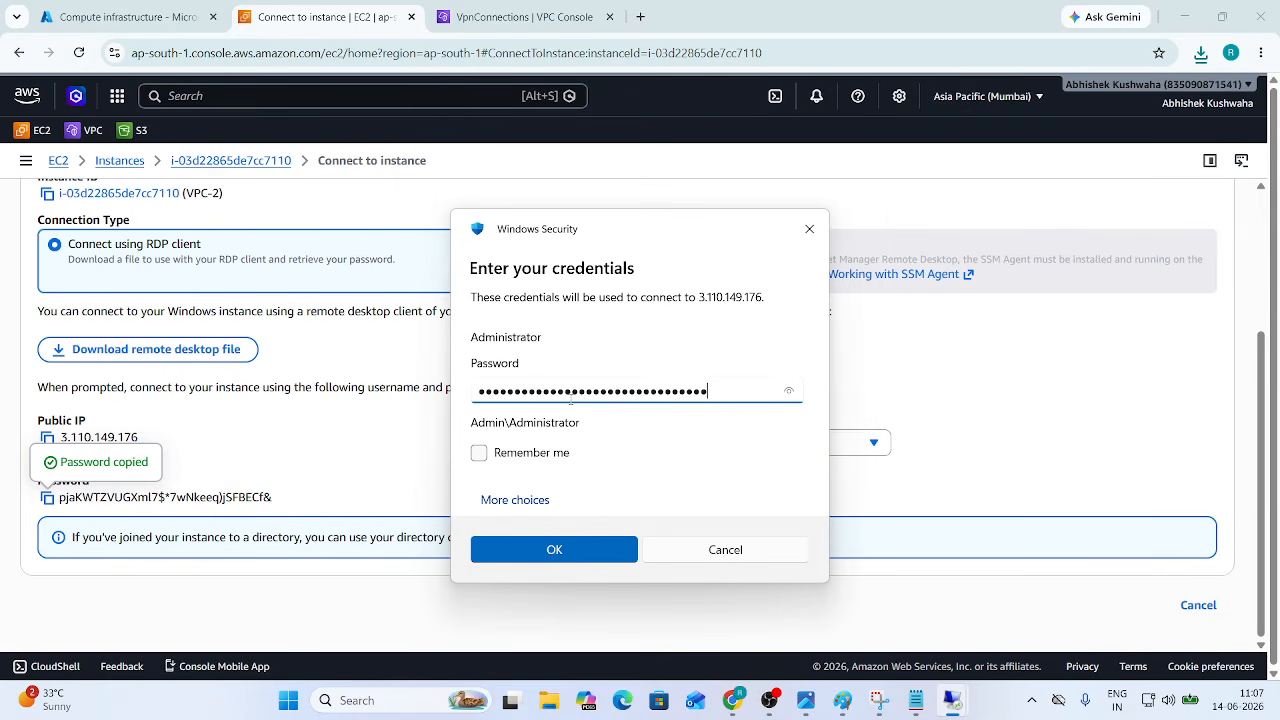
left_click(589, 538)
Step: Accept the certificate warning and show the VPC-2 remote desktop maximised, with Chrome minimised
left_click(697, 481)
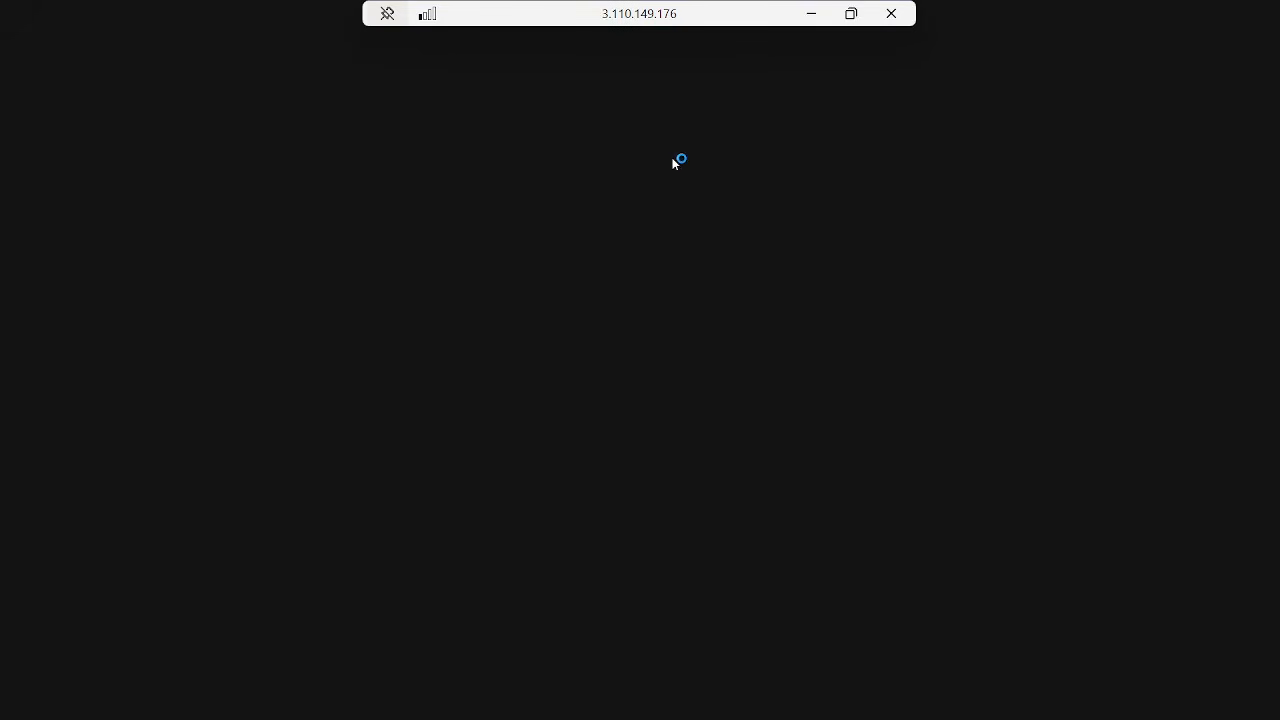
left_click_drag(668, 12, 933, 159)
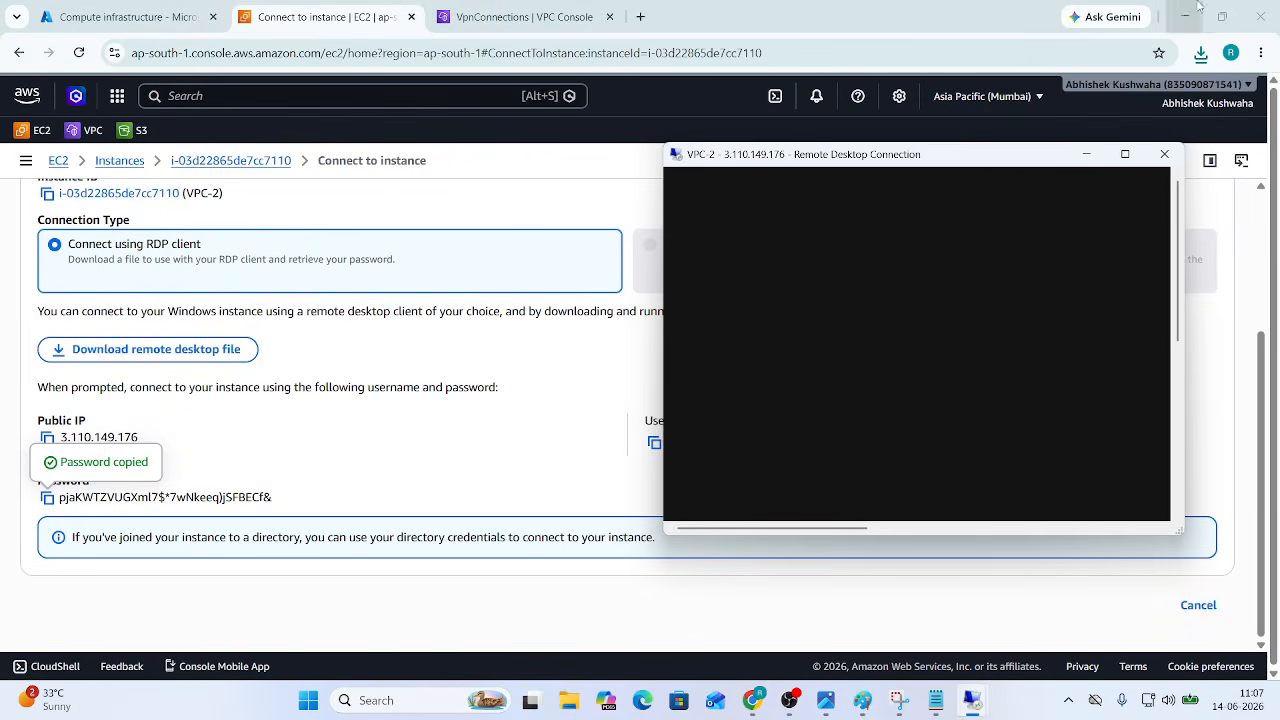
left_click(1192, 14)
left_click(1192, 14)
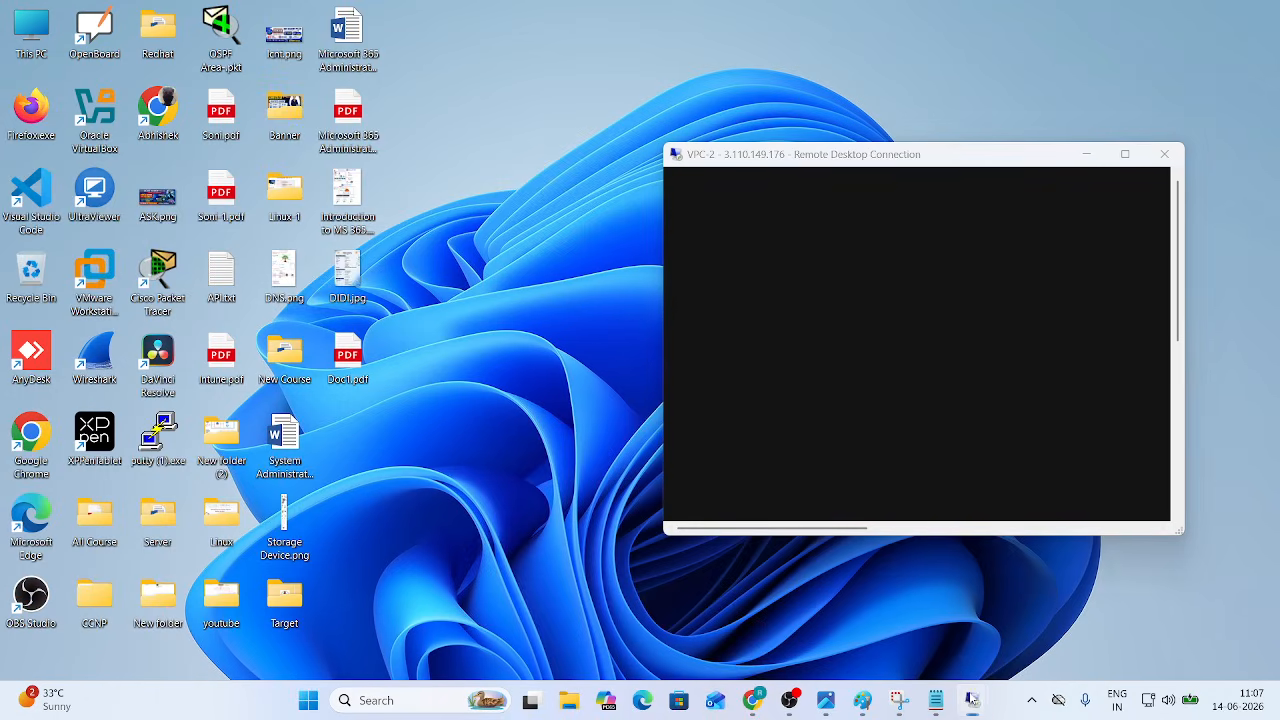
mouse_move(952, 692)
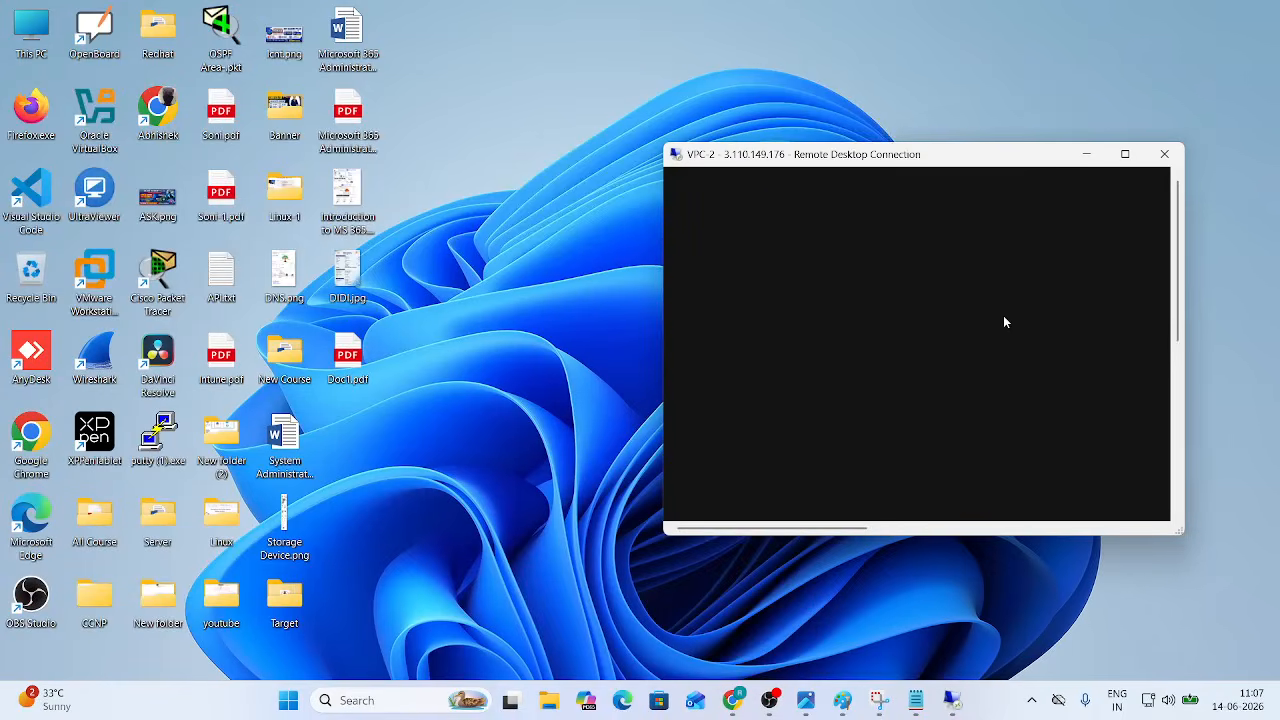
left_click(1124, 154)
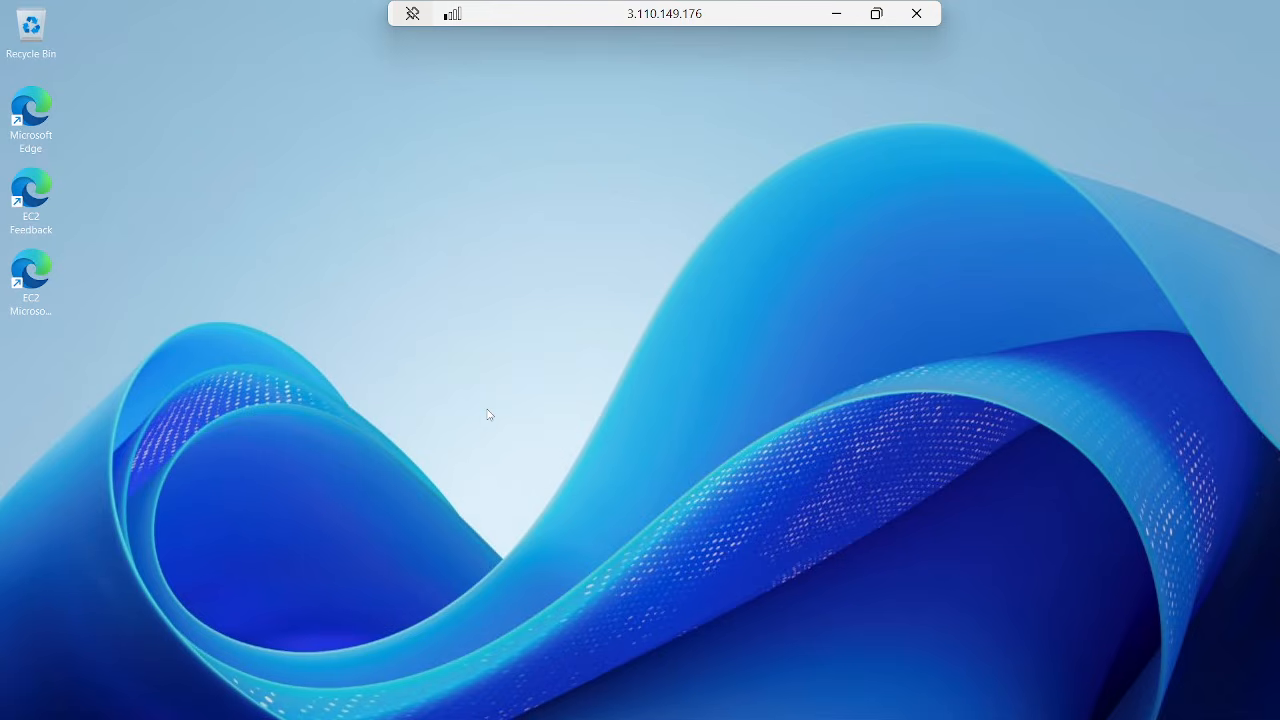
Step: From cmd run firewall.cpl and turn off Windows Defender Firewall for private and public networks
key("super+r")
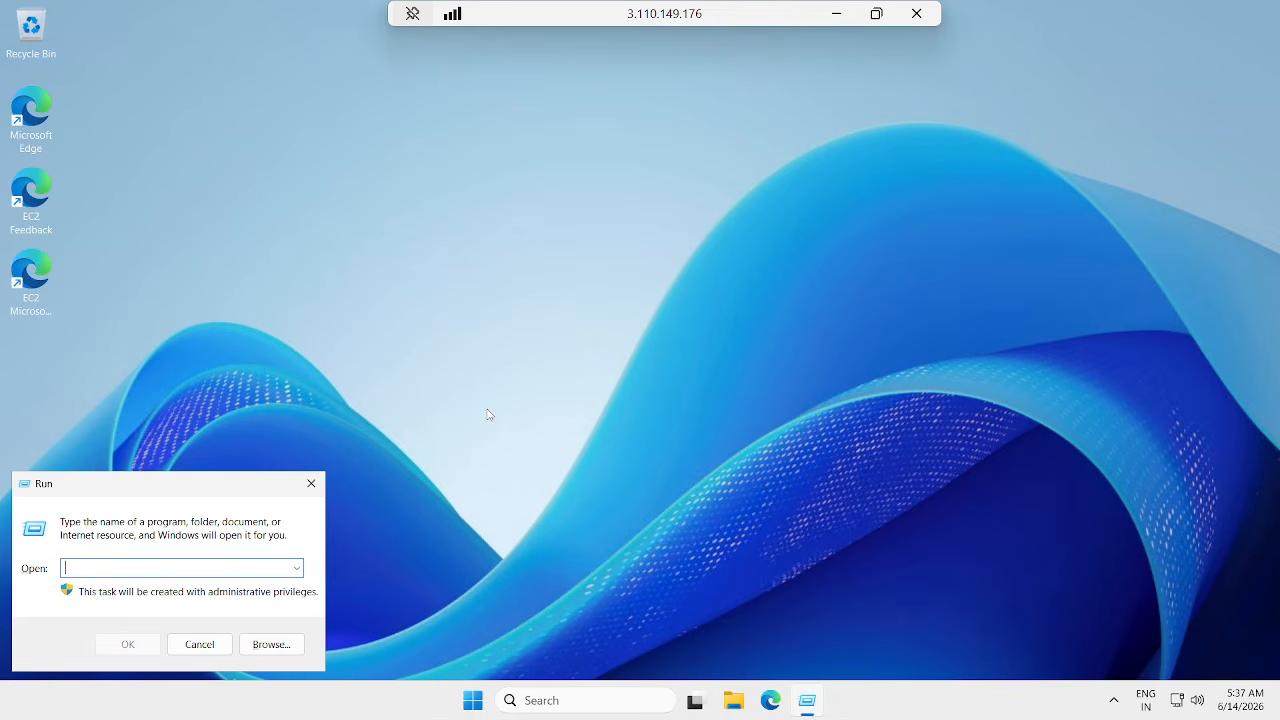
type("cmd")
key("Return")
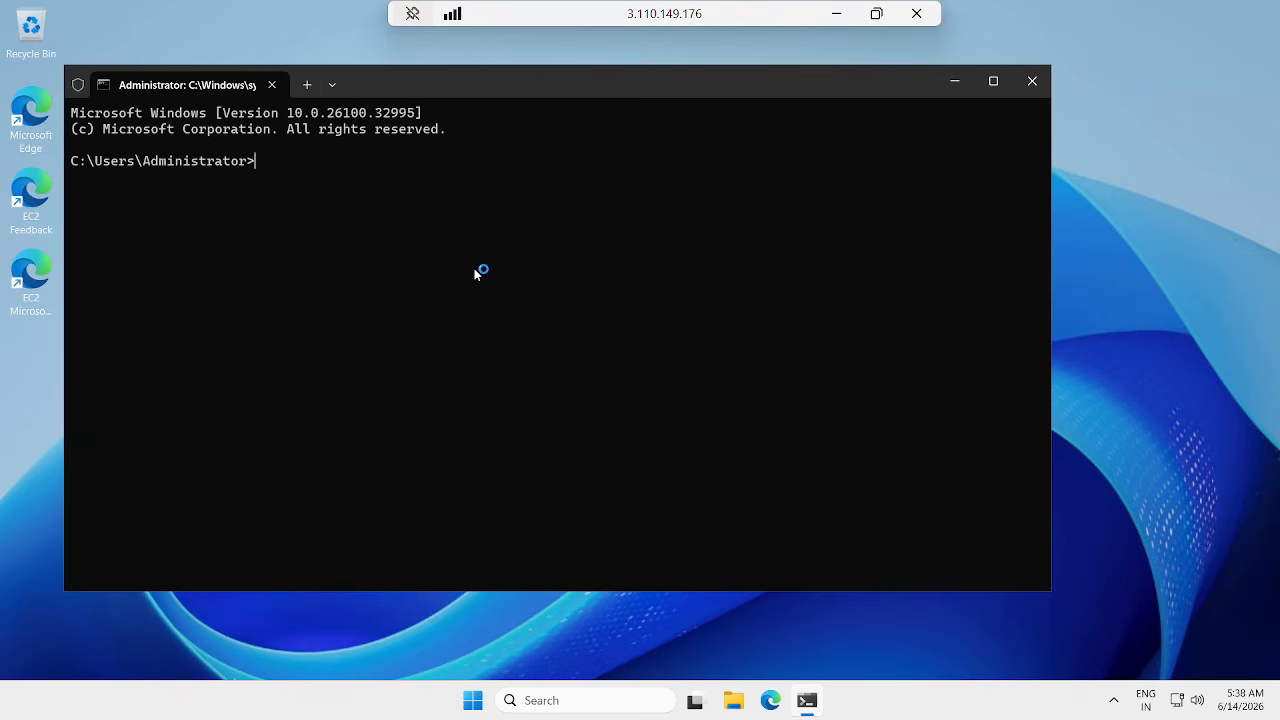
type("firewall.")
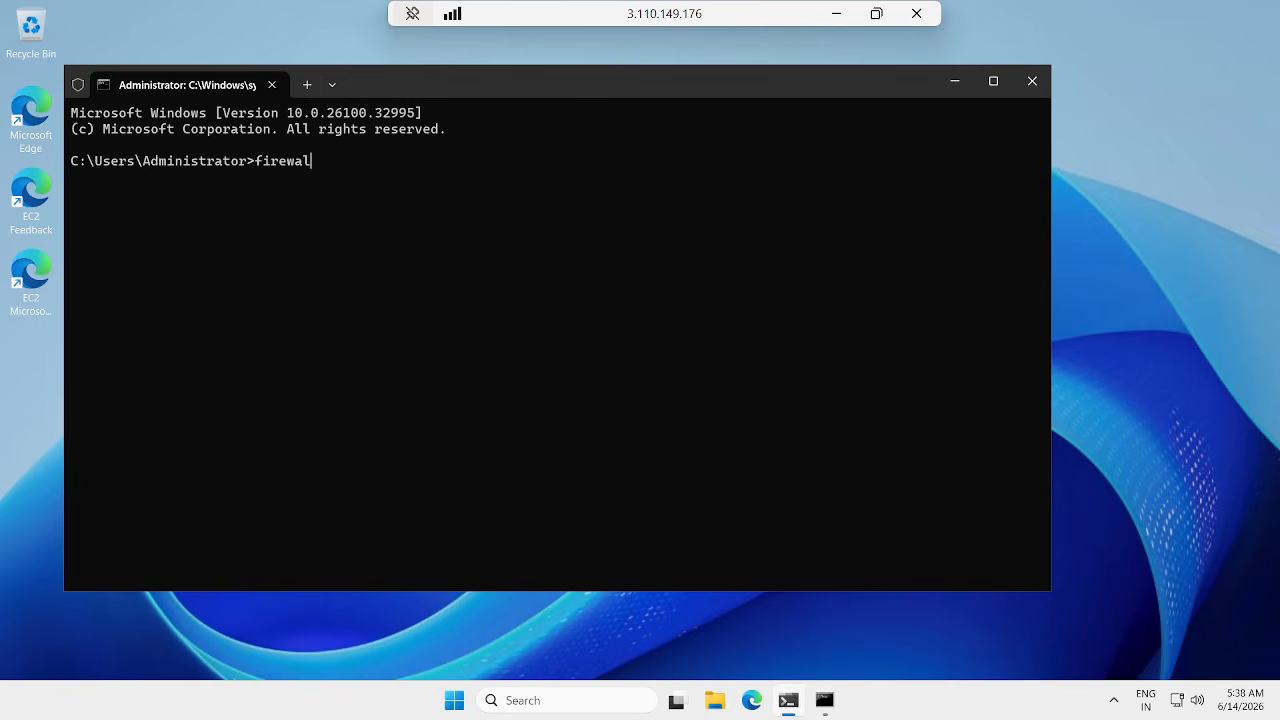
type("cpl")
key("Return")
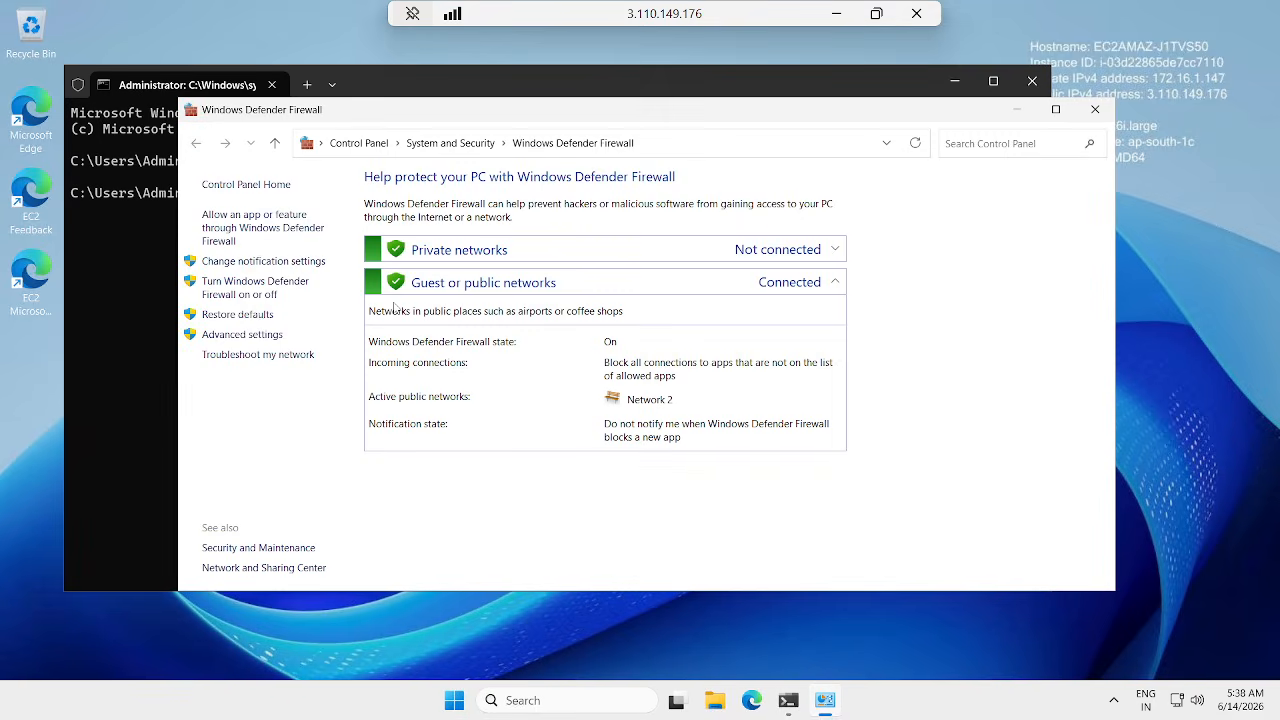
left_click(258, 298)
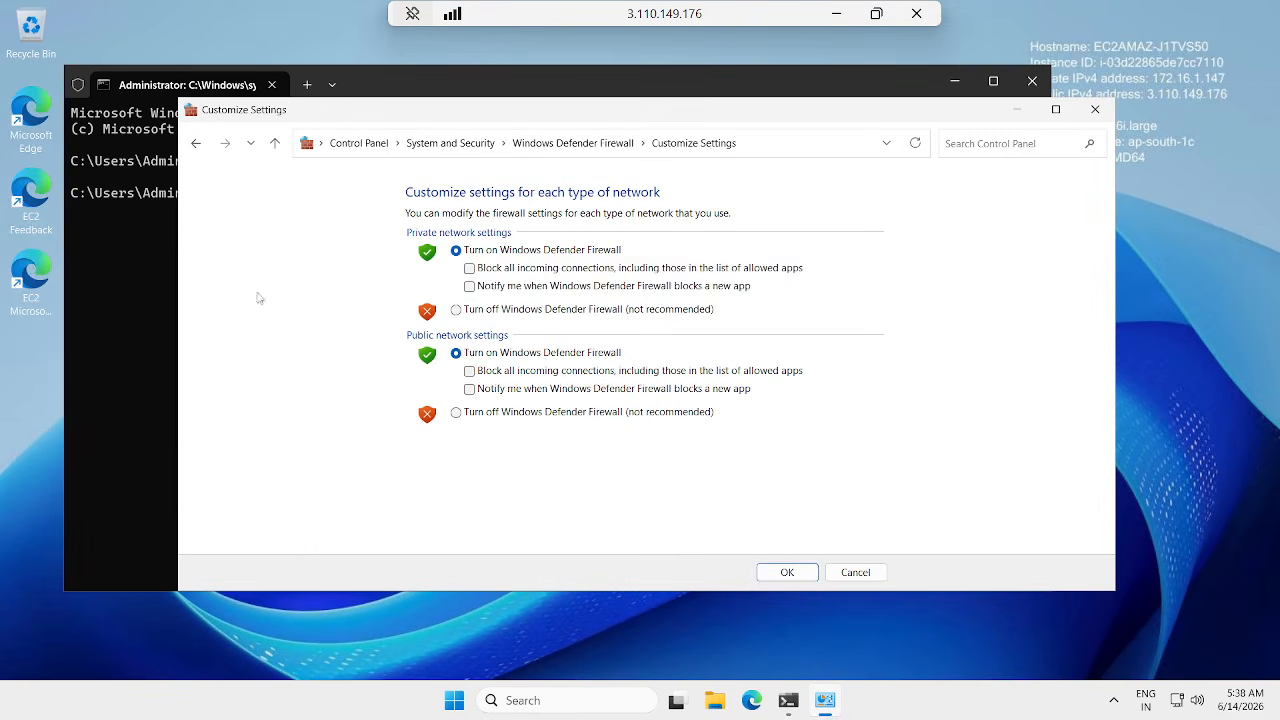
left_click(455, 310)
left_click(456, 412)
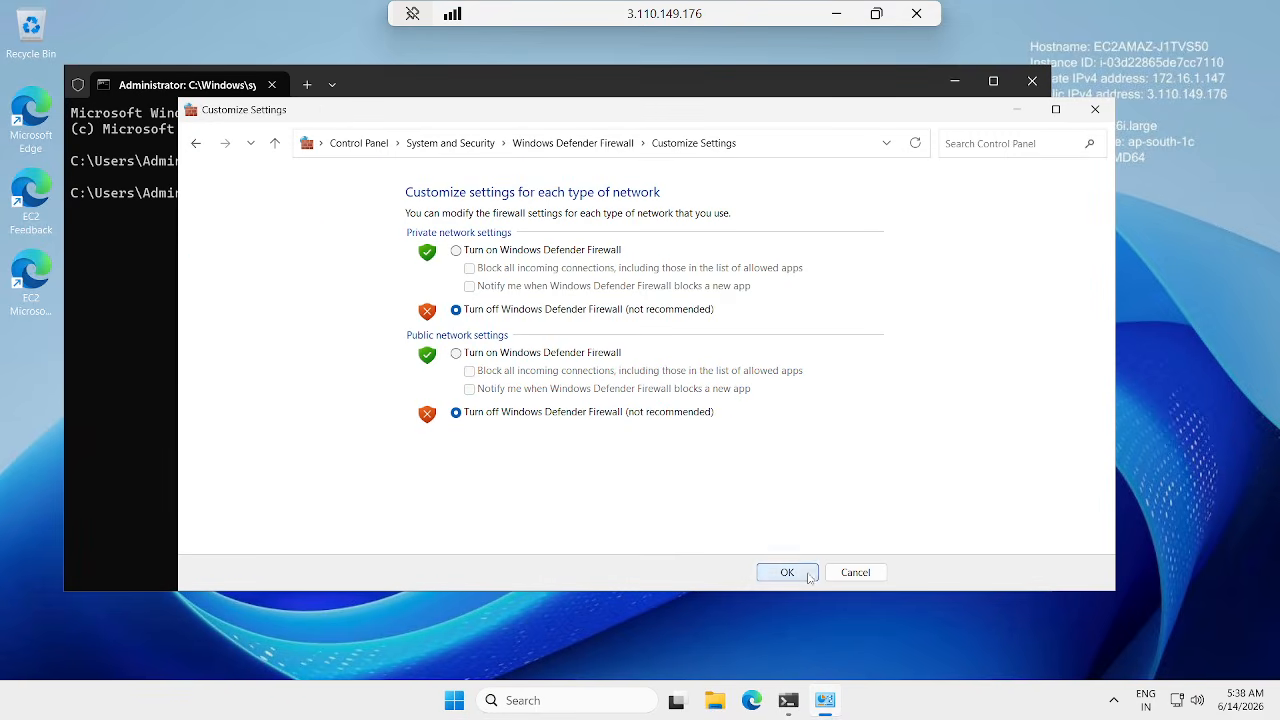
left_click(800, 572)
left_click(1097, 108)
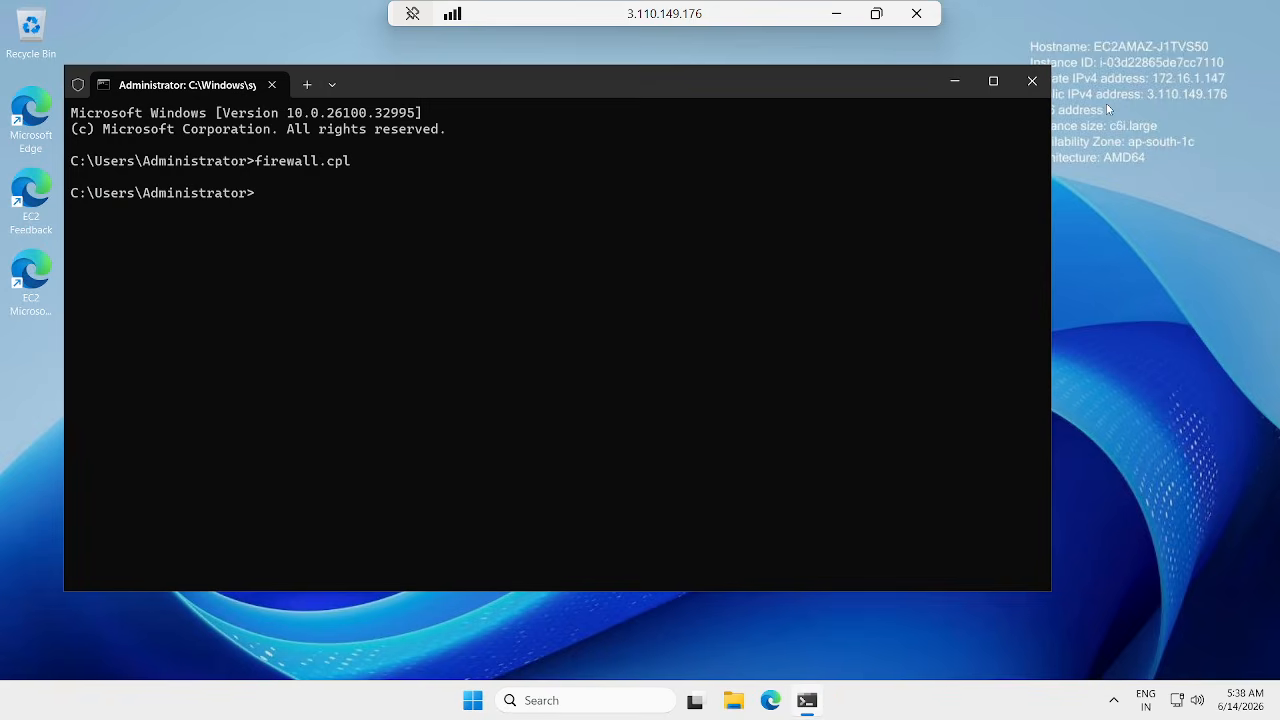
Step: Ping 10.0.1.4 from VPC-2's command prompt and confirm 0% loss
left_click_drag(773, 137, 774, 137)
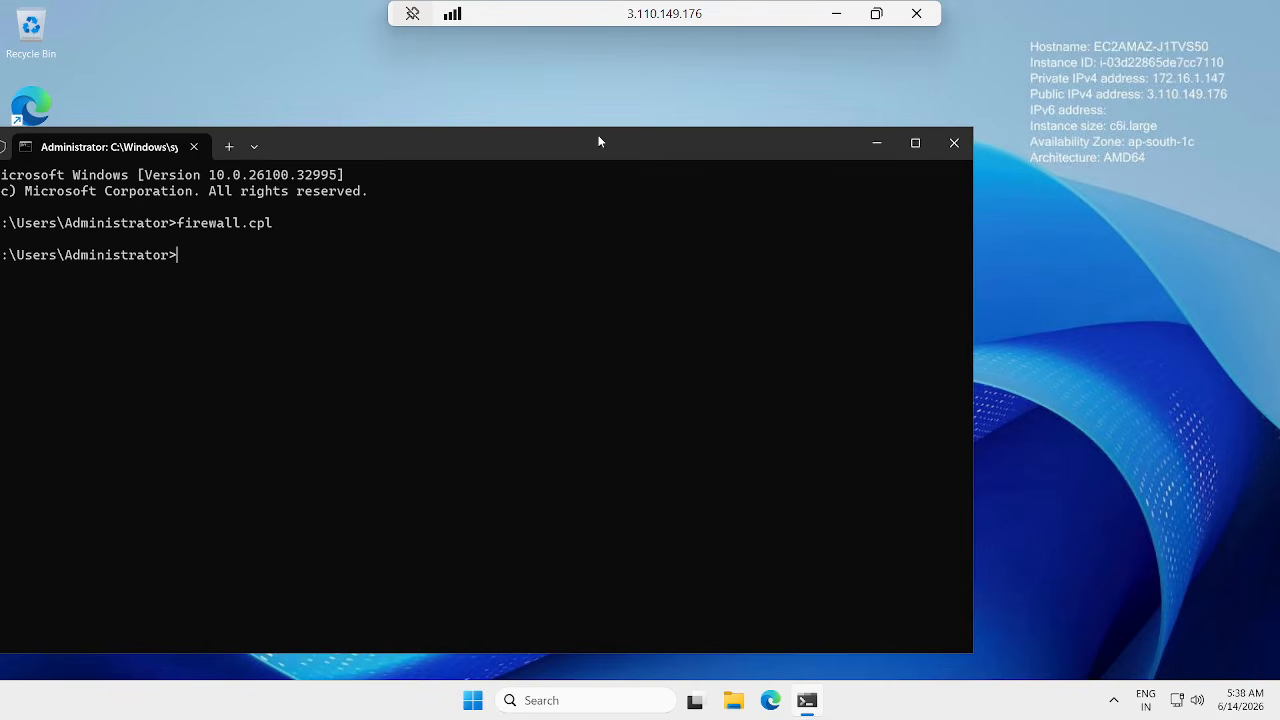
left_click_drag(599, 141, 699, 99)
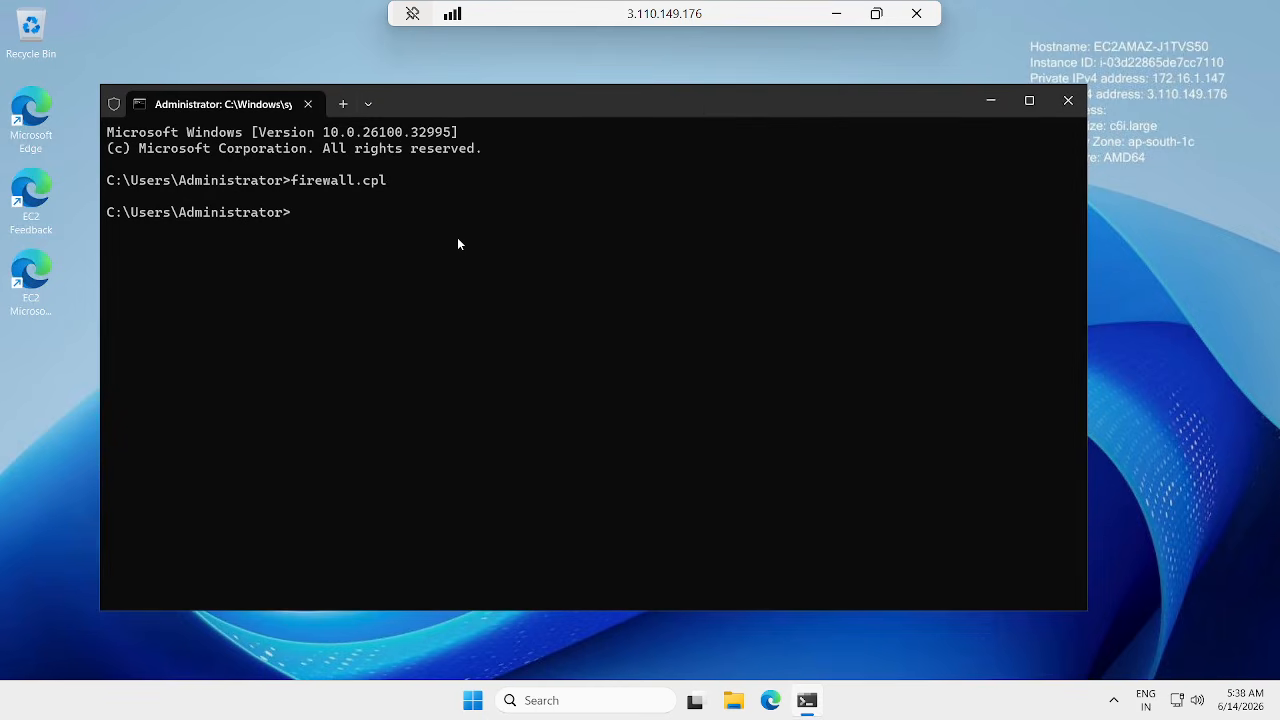
type("ping 10.0.1.4")
key("Return")
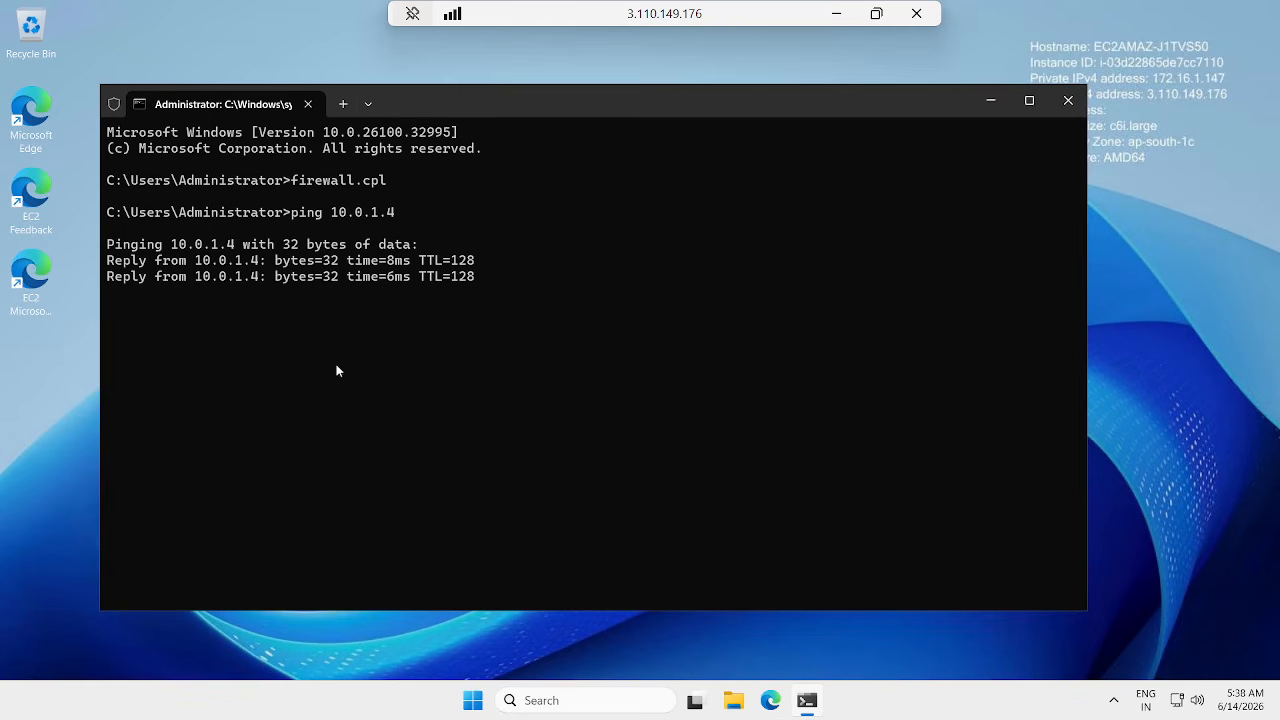
Step: Glance at the Azure machine's remote session, then return to the 3.110.149.176 session
left_click(834, 13)
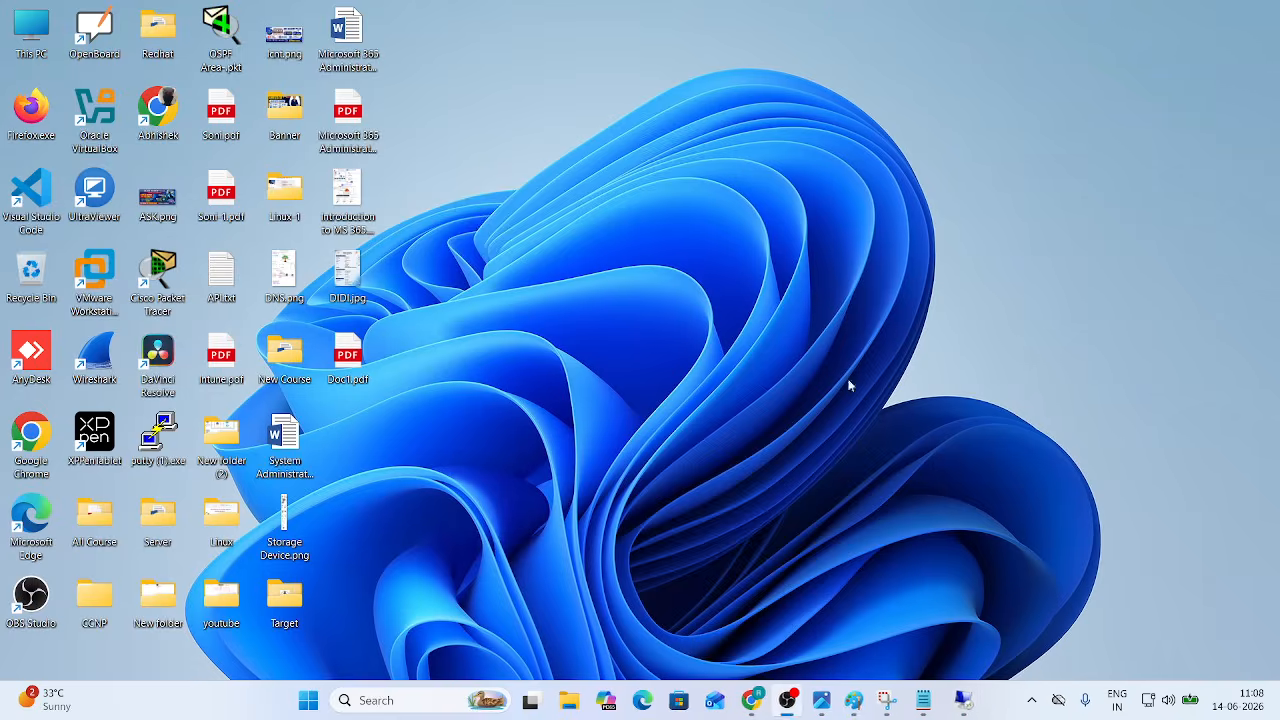
mouse_move(951, 700)
left_click(854, 618)
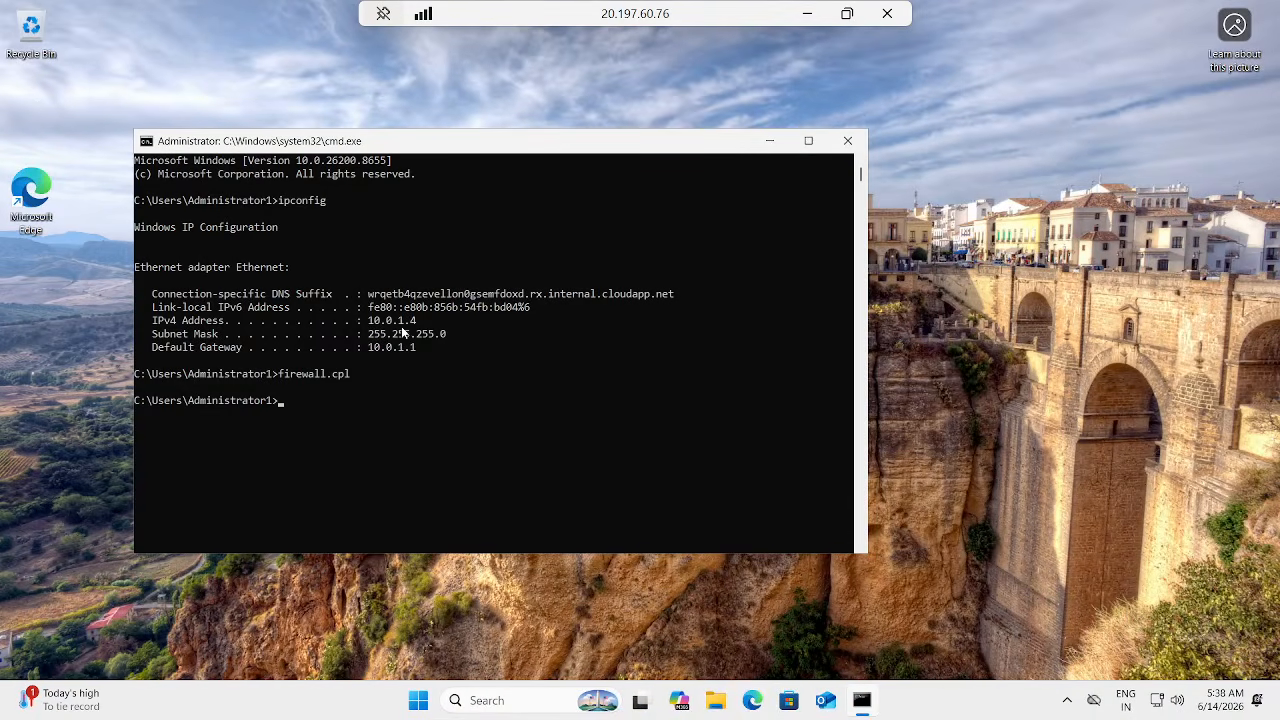
left_click(815, 13)
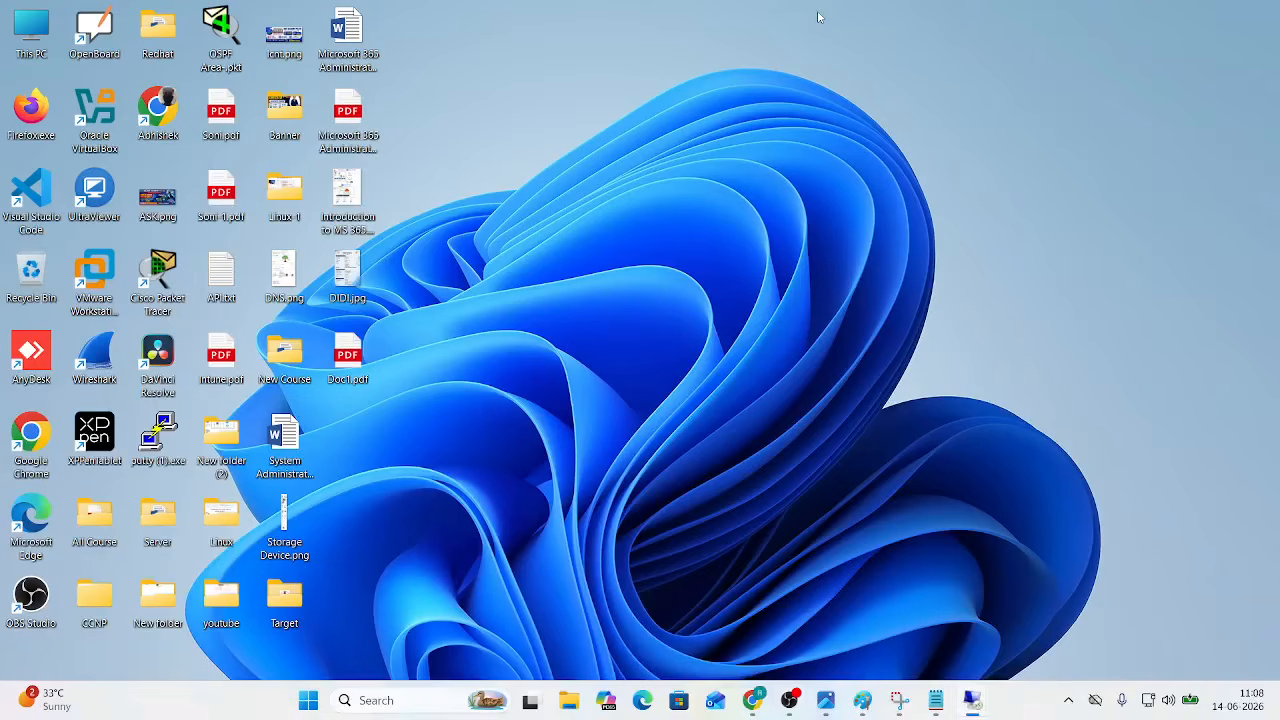
mouse_move(953, 700)
left_click(1034, 614)
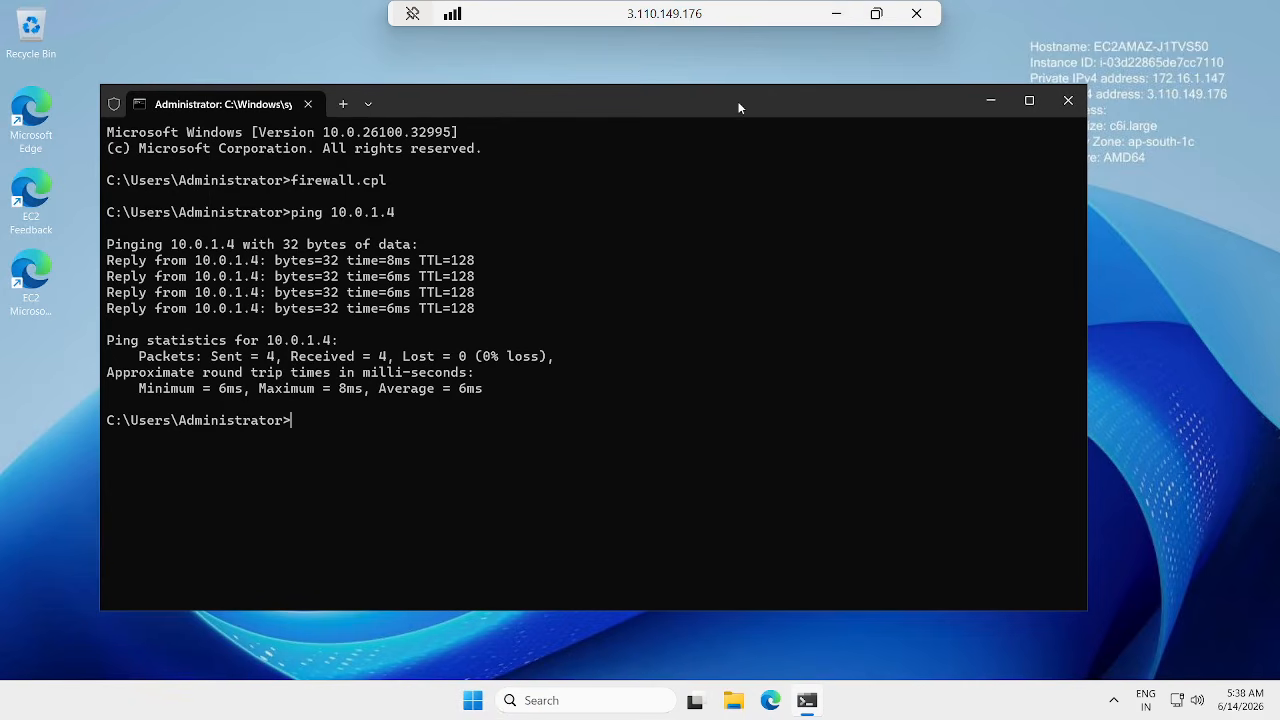
Step: Run ipconfig to show VPC-2's address 172.16.1.147, then minimise the session
left_click_drag(706, 102, 729, 189)
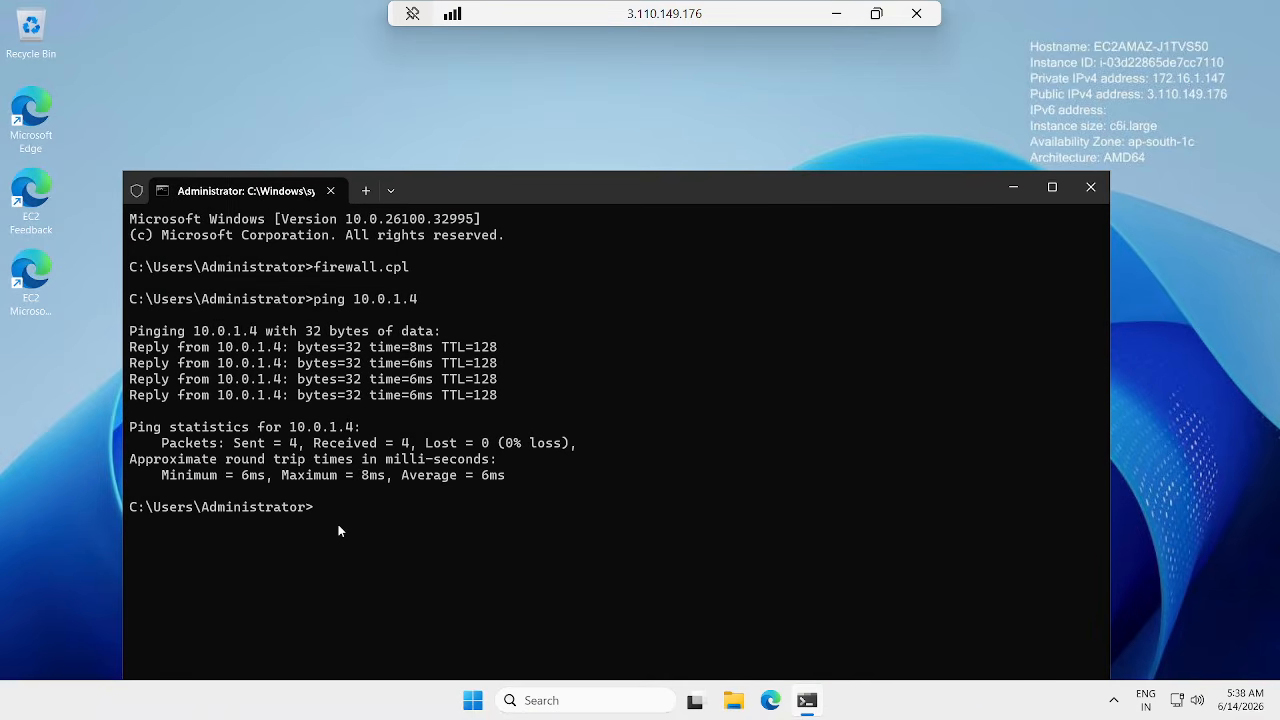
type("ipconfig")
key("Return")
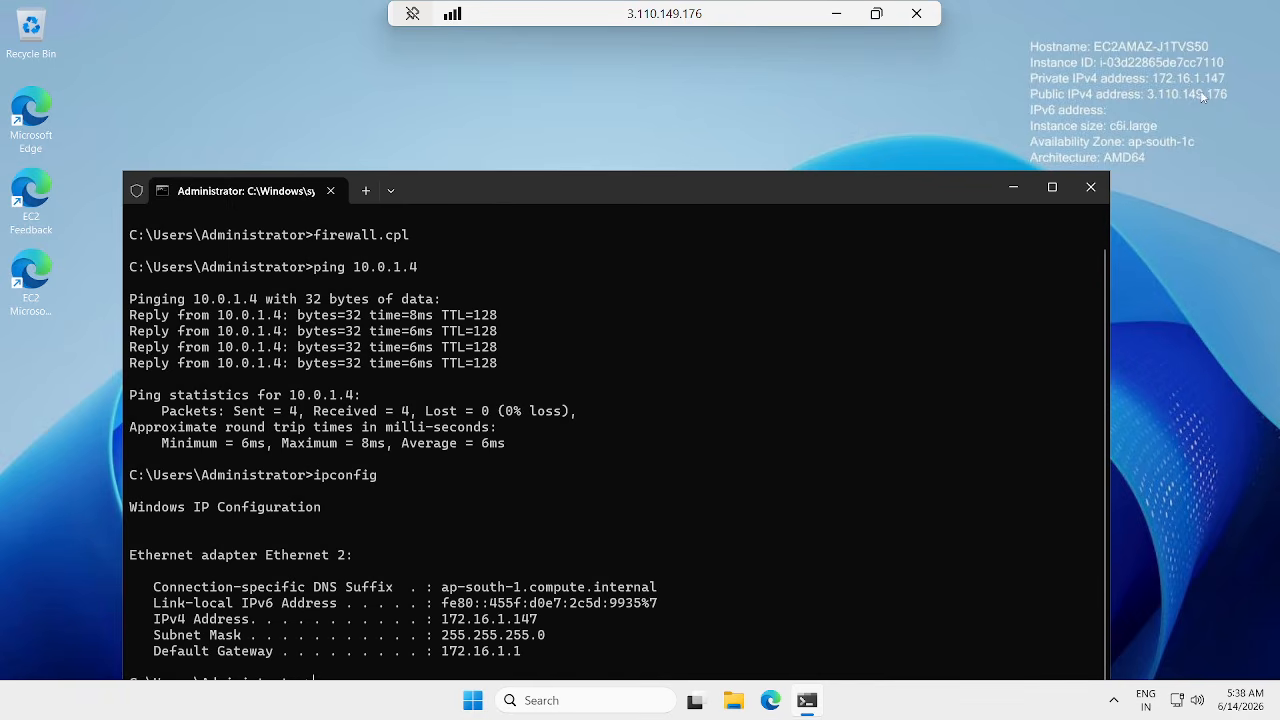
left_click(838, 15)
Step: Ping 172.16.1.147 from the Azure VM's command prompt and receive all four replies
mouse_move(950, 700)
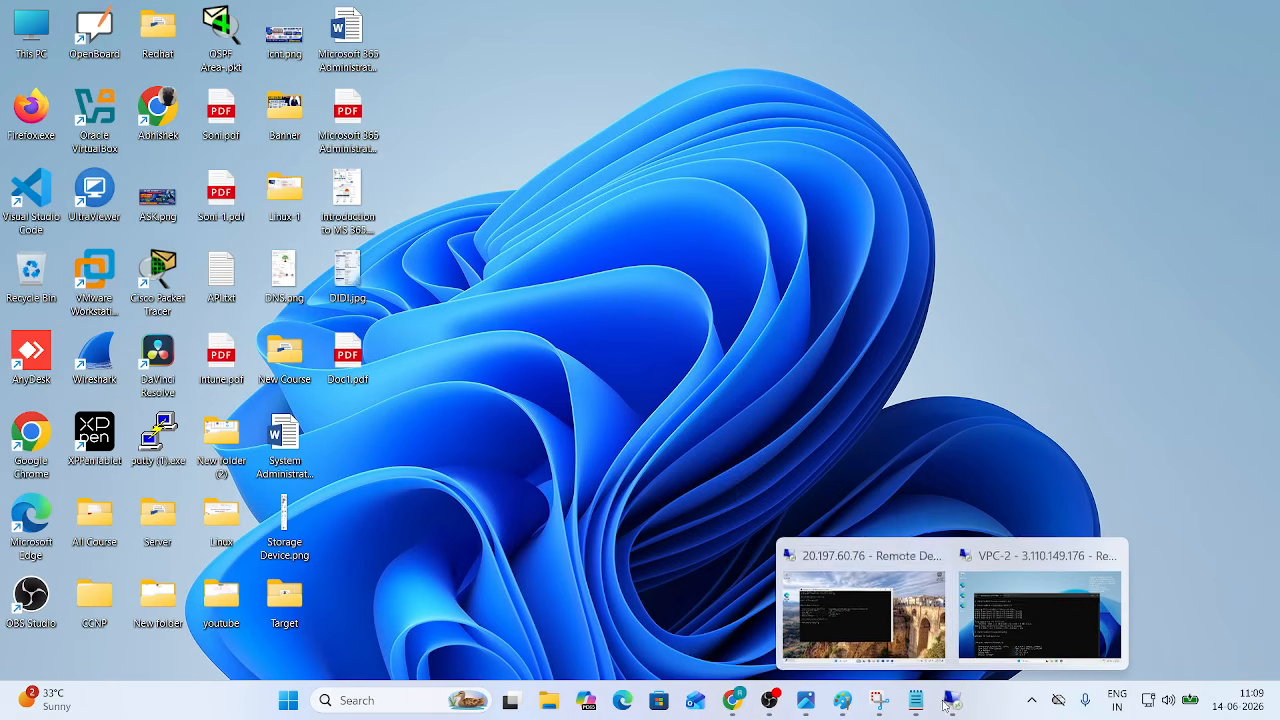
left_click(914, 656)
left_click(334, 479)
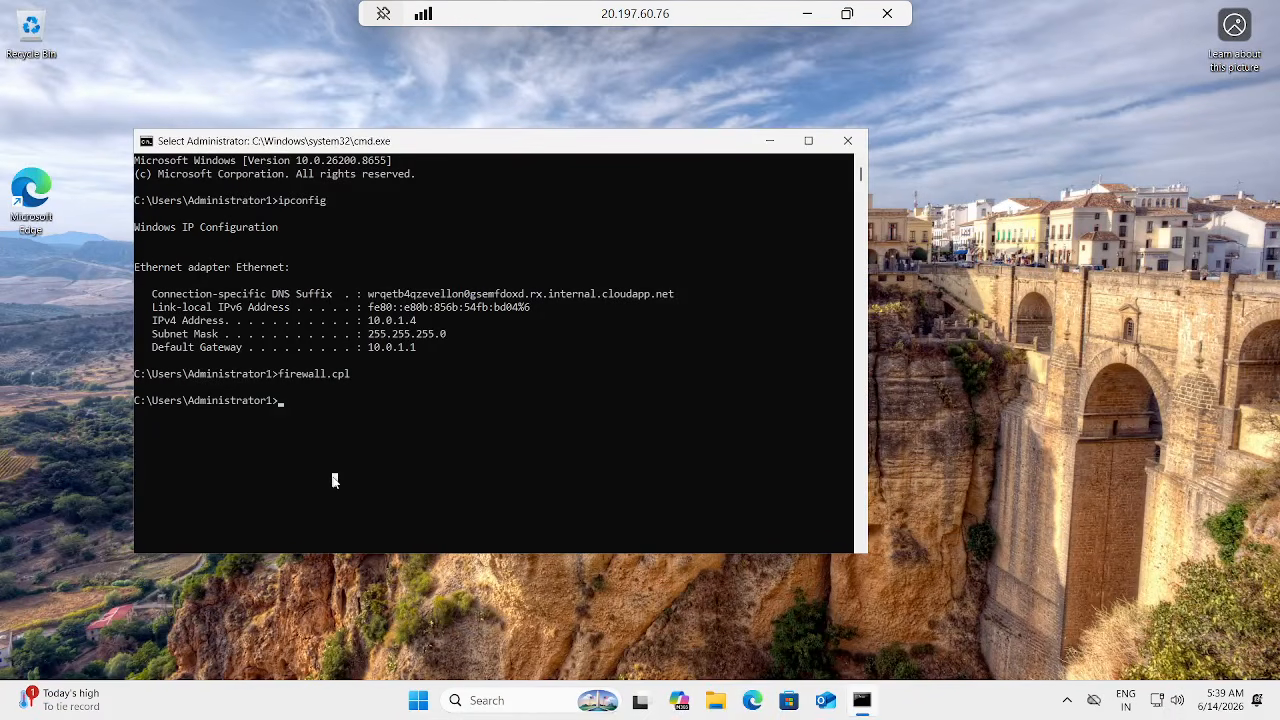
type("ping ")
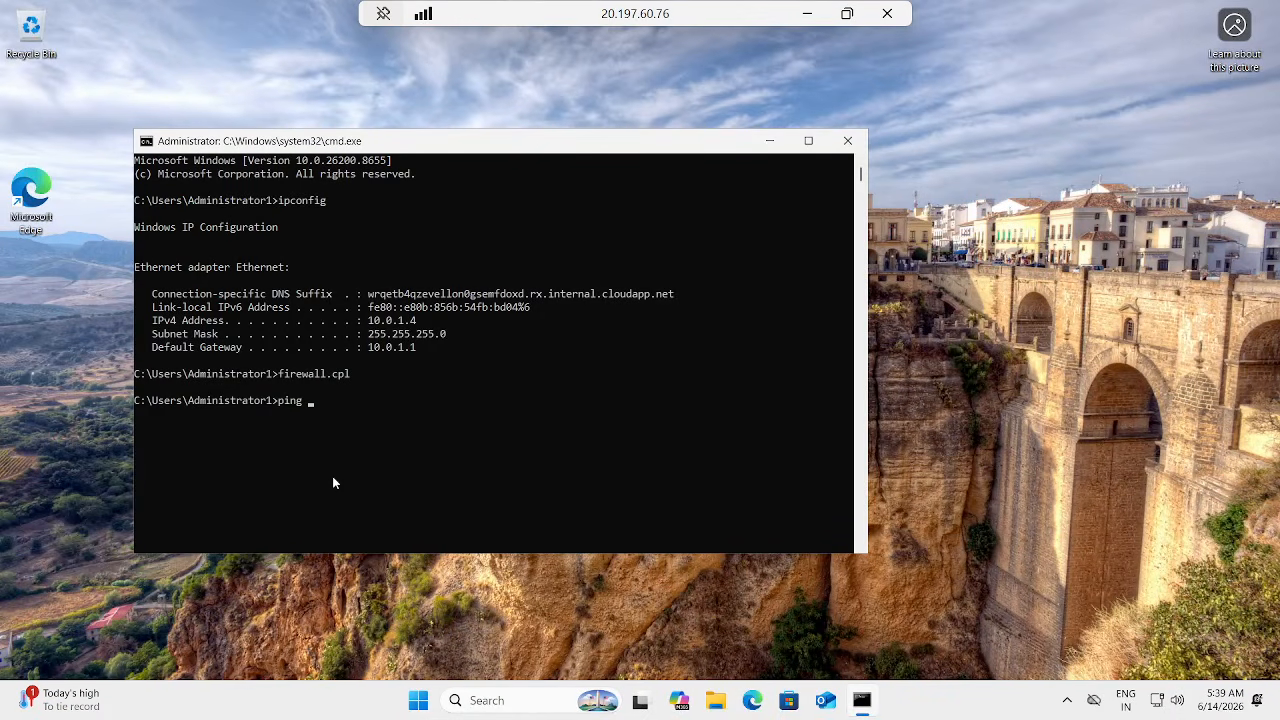
type("172.16.1.147")
key("Return")
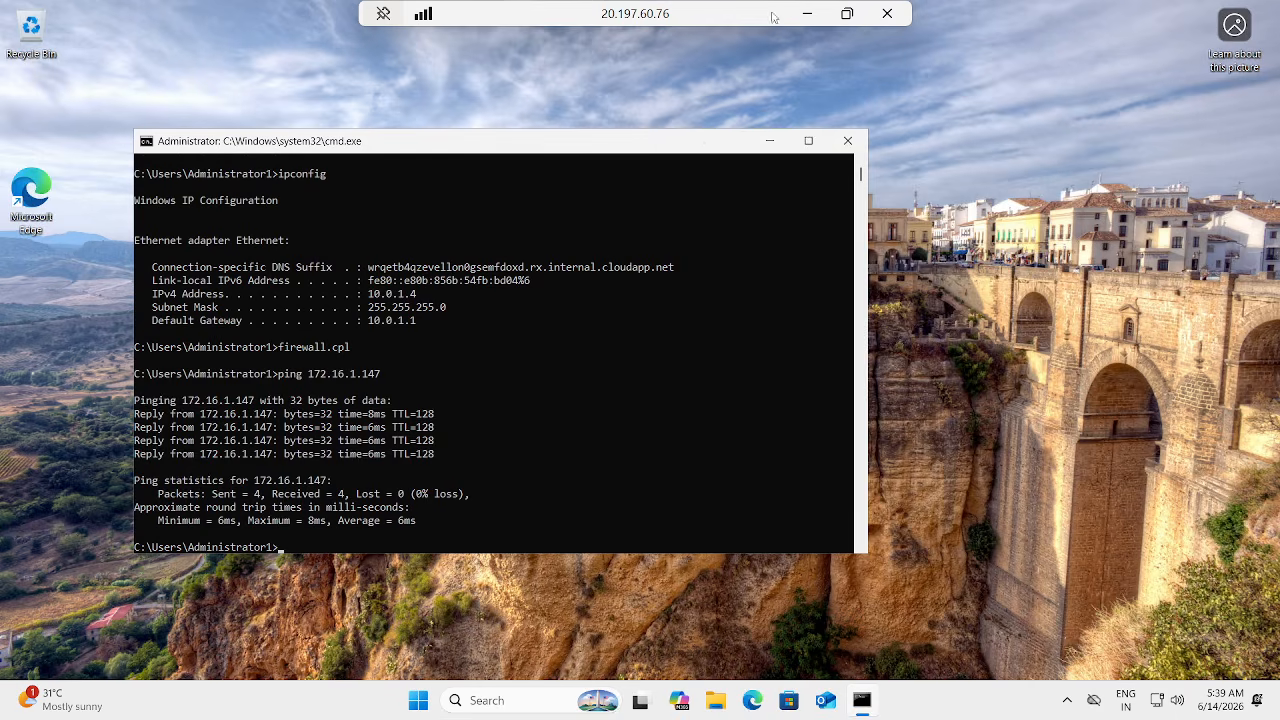
left_click(807, 14)
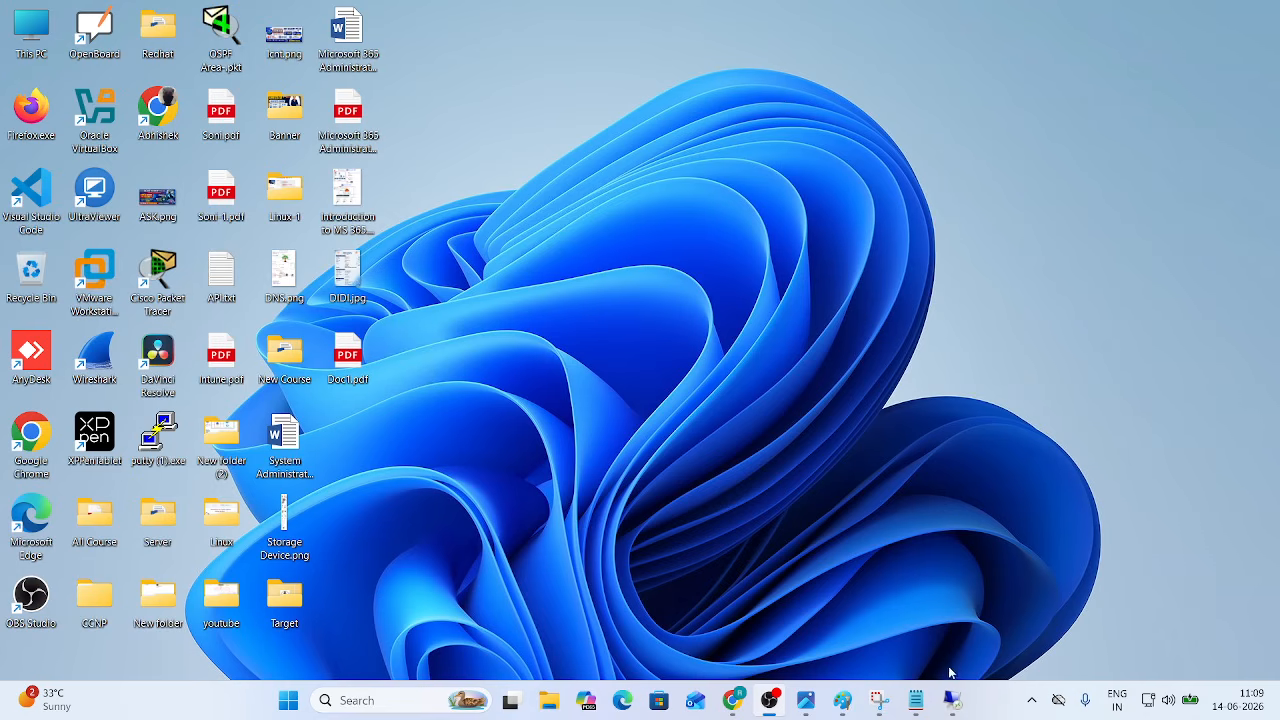
Step: Disconnect both the VPC-2 and the Azure VM remote desktop sessions
mouse_move(951, 688)
left_click(1068, 592)
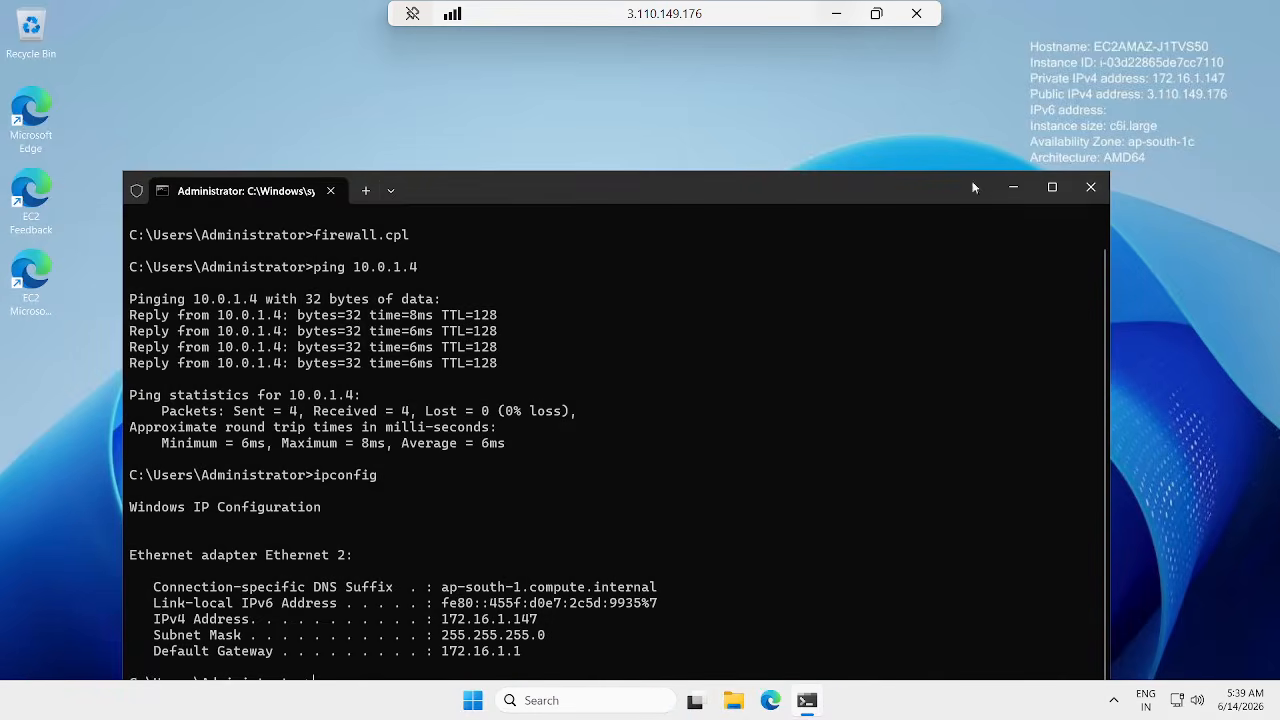
left_click(916, 13)
left_click(695, 390)
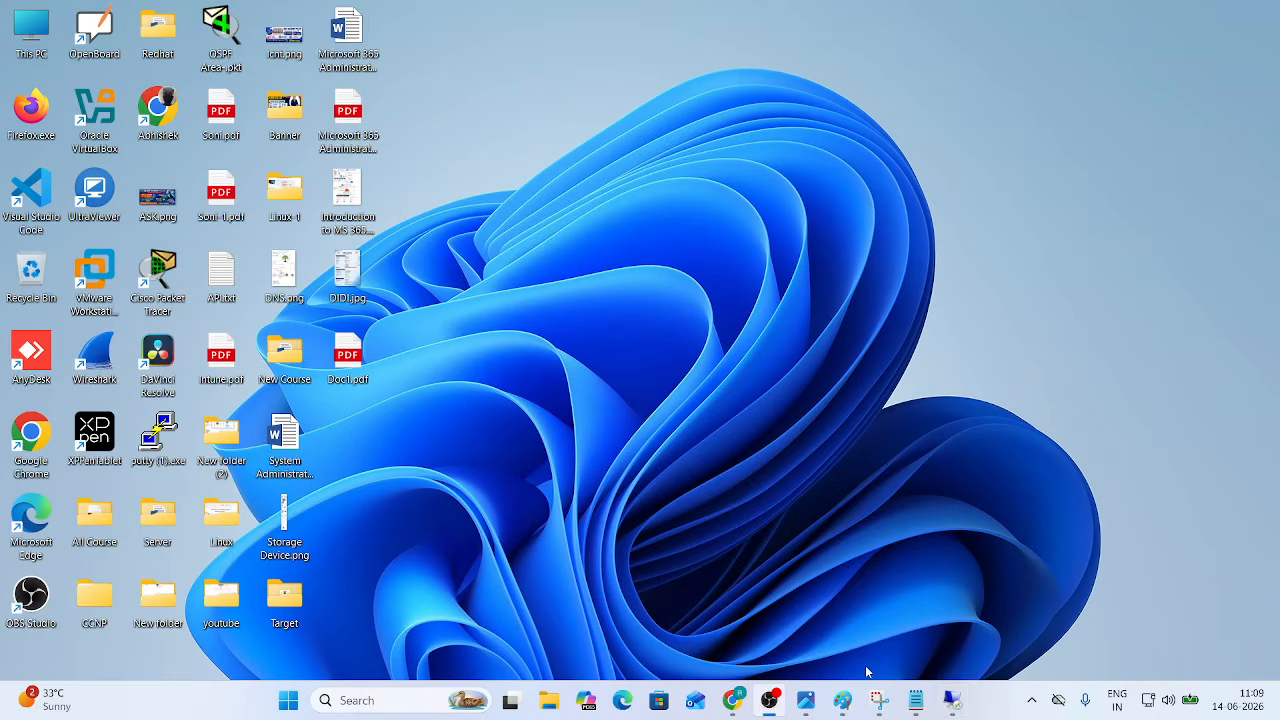
left_click(951, 706)
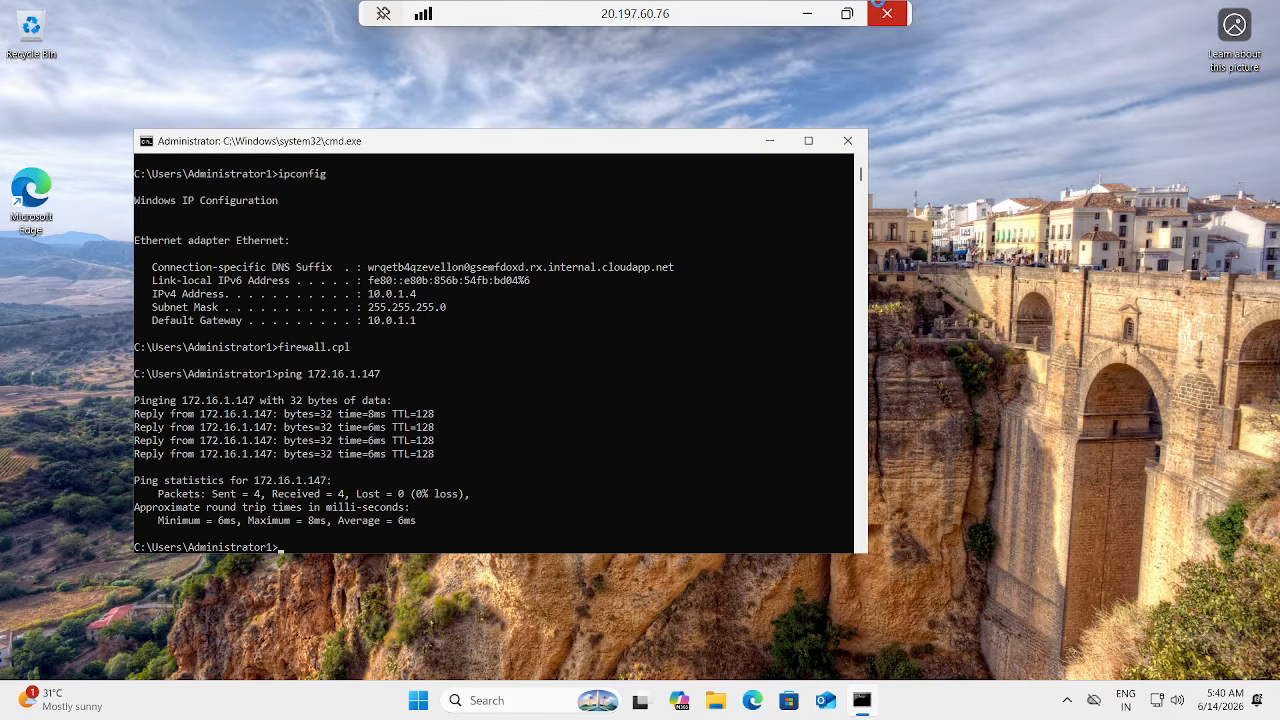
left_click(887, 13)
left_click(706, 394)
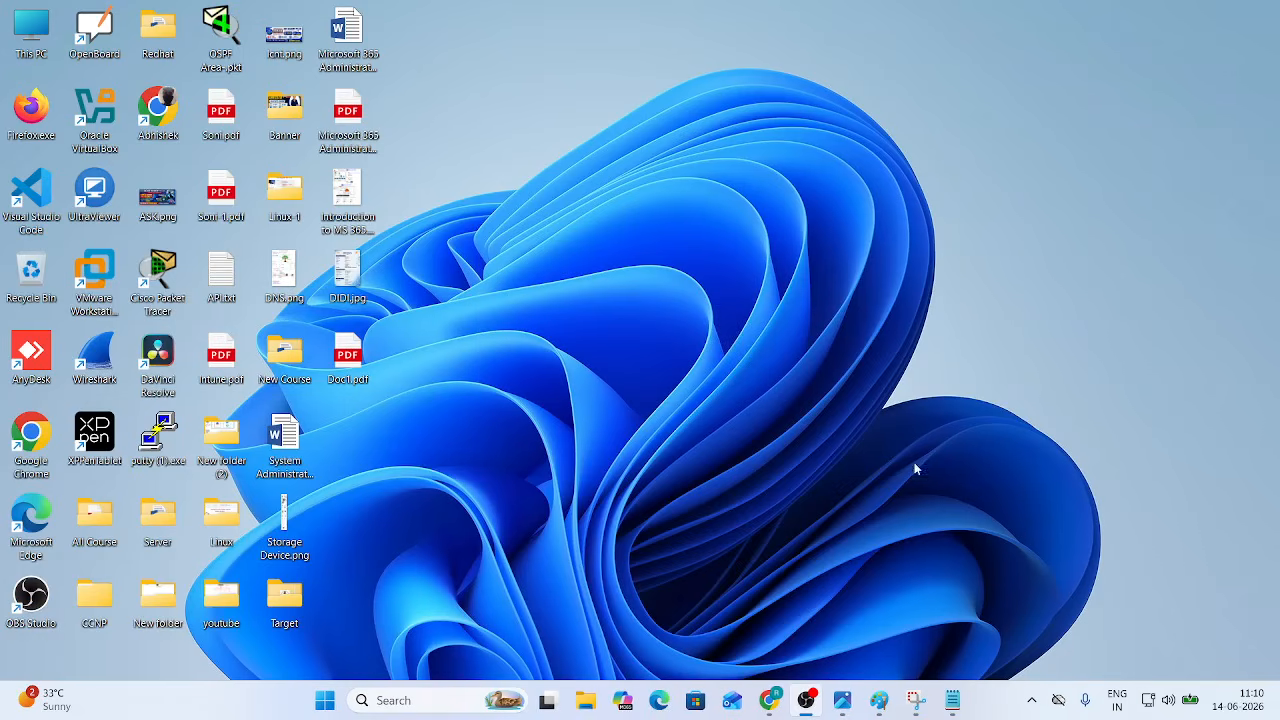
left_click(769, 702)
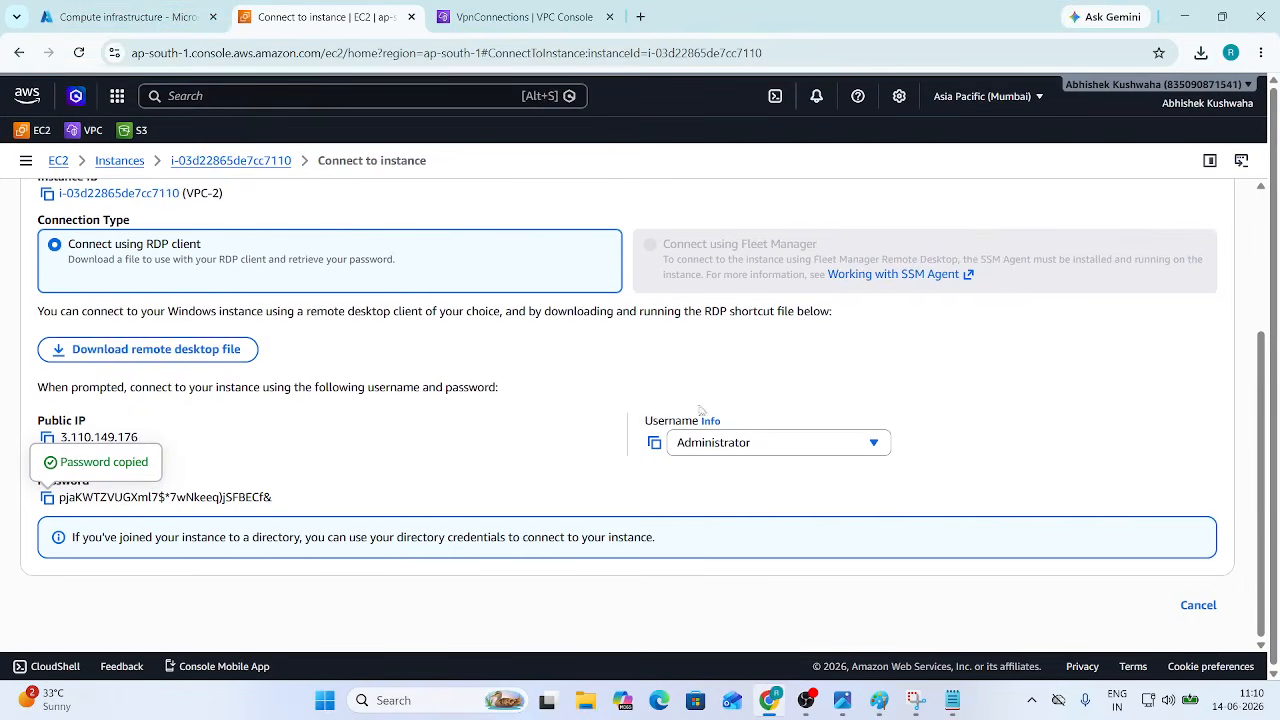
Step: Delete the MY-RG resource group, entering MY-RG as the confirmation name
left_click(128, 17)
left_click(142, 96)
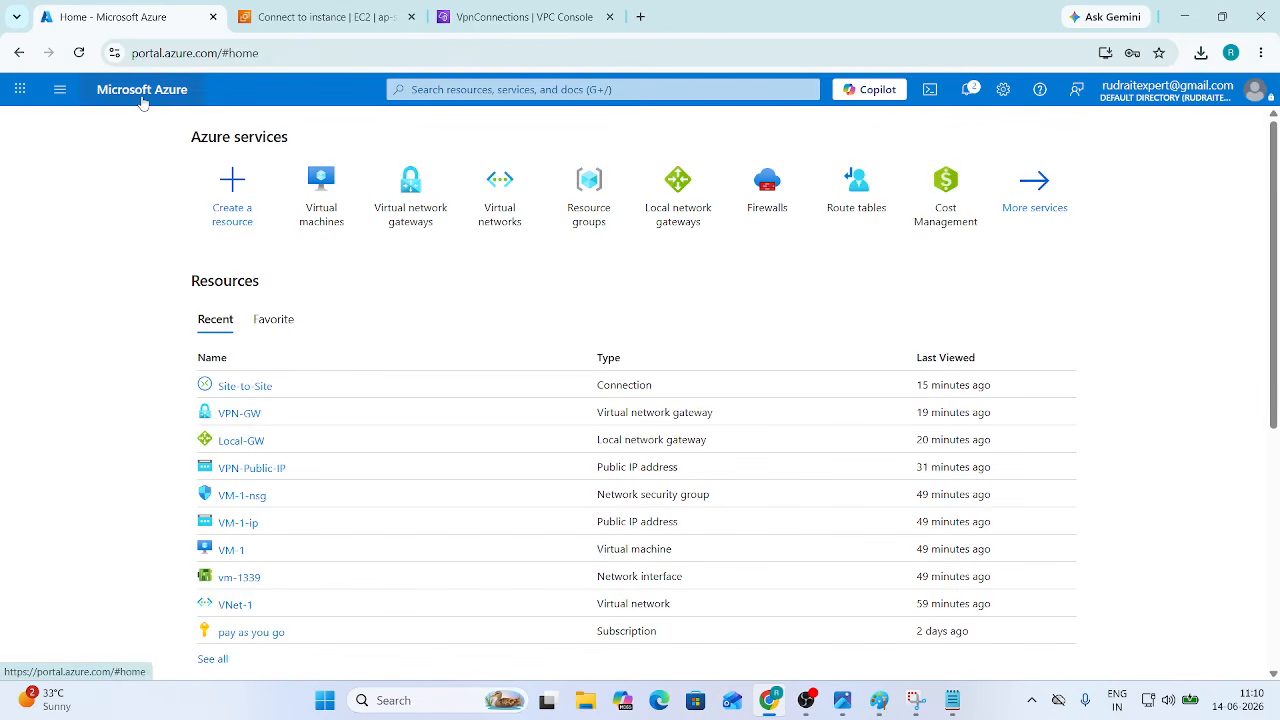
left_click(620, 218)
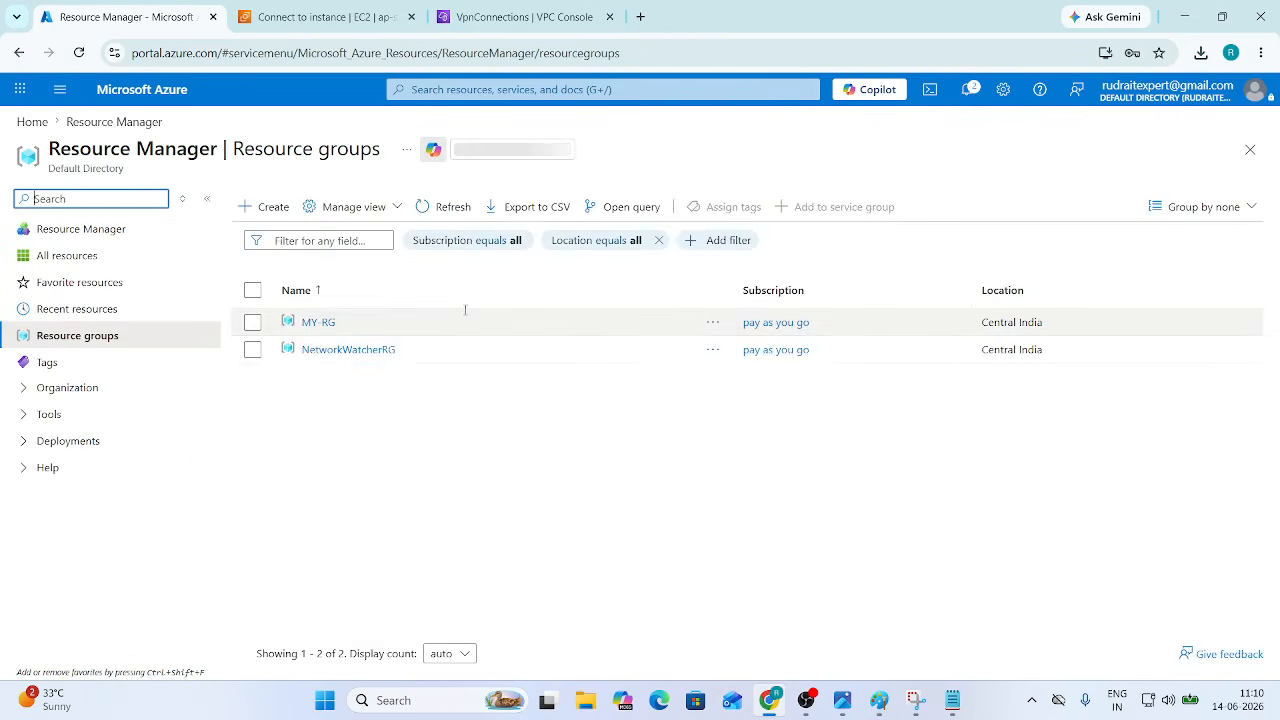
left_click(318, 322)
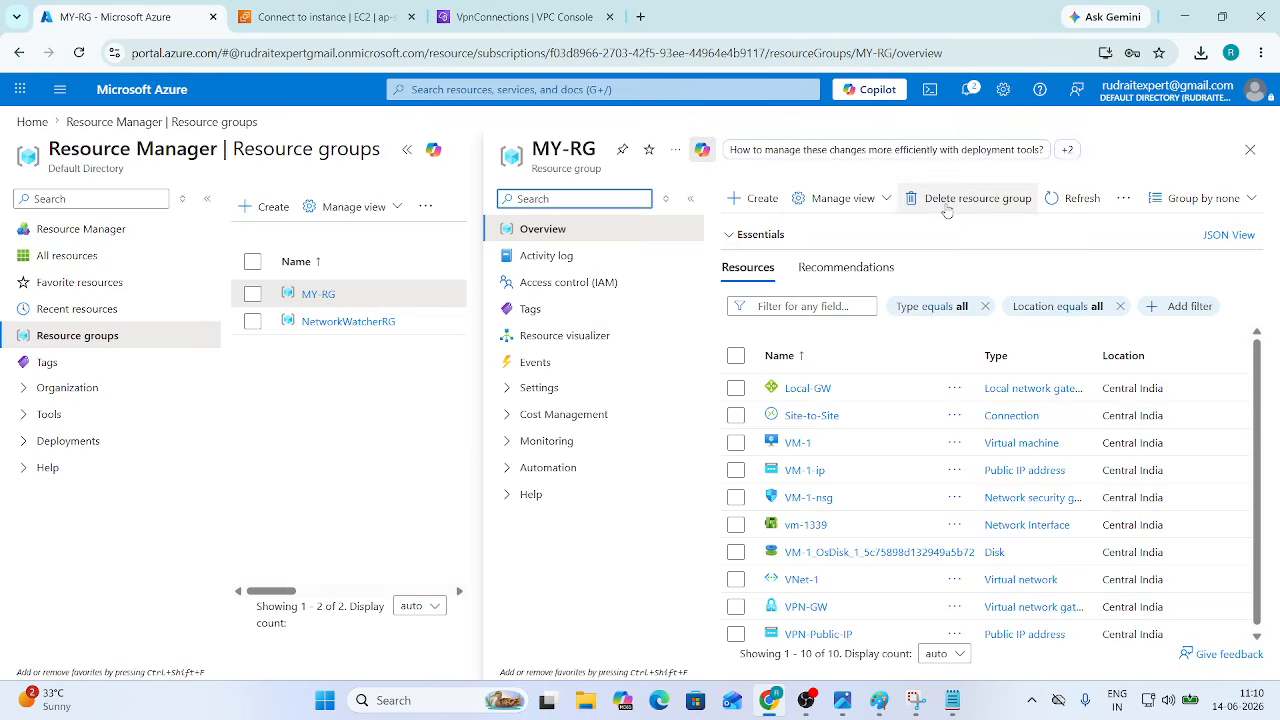
left_click(950, 198)
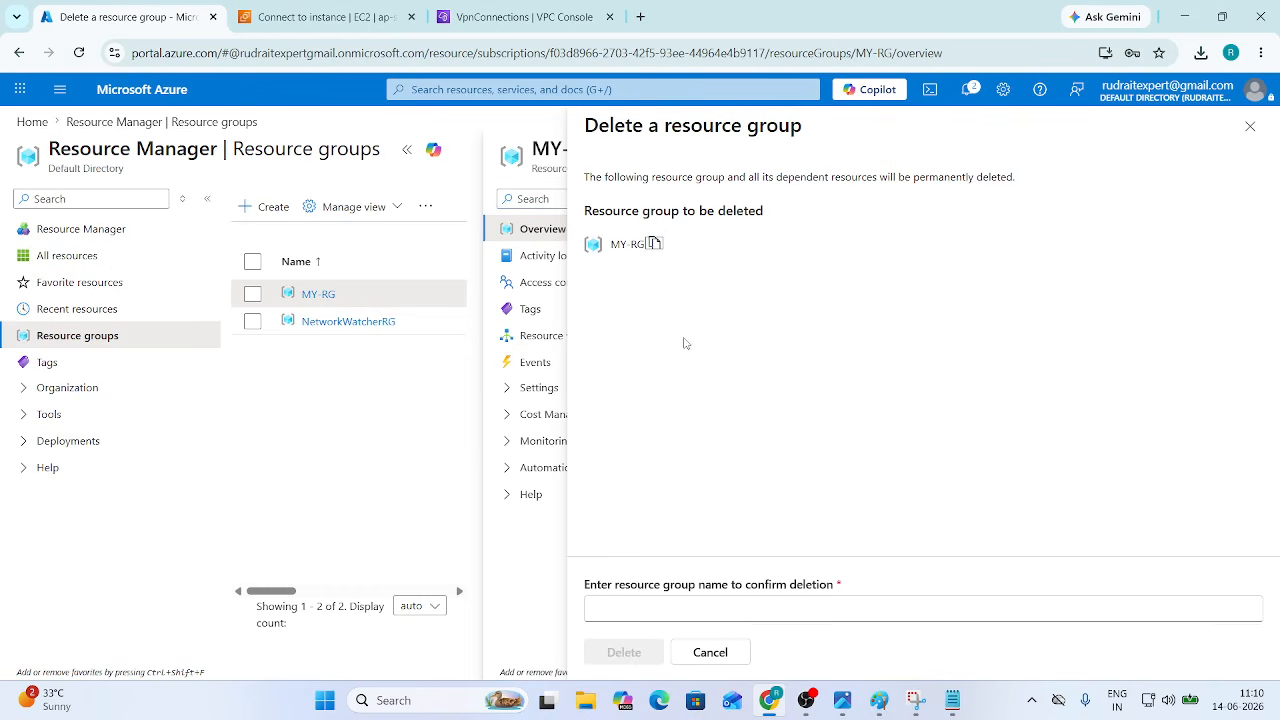
left_click(650, 610)
type("MY-RG")
left_click(624, 652)
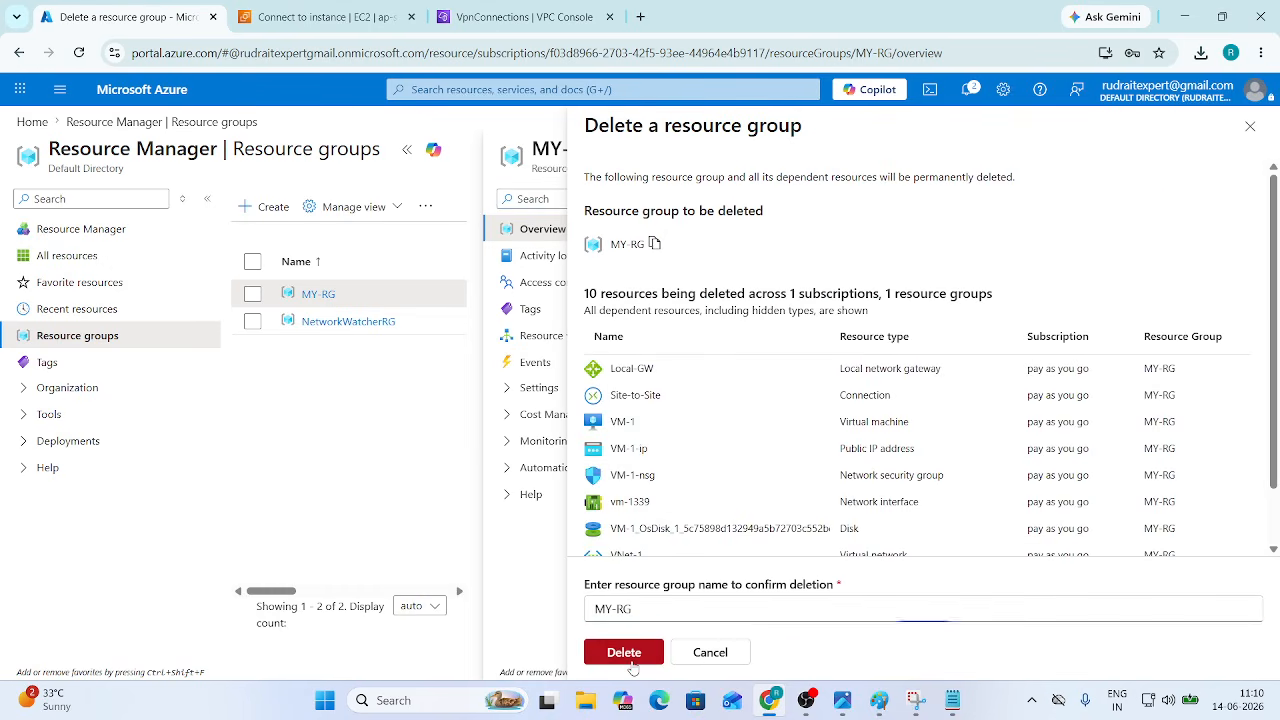
left_click(910, 478)
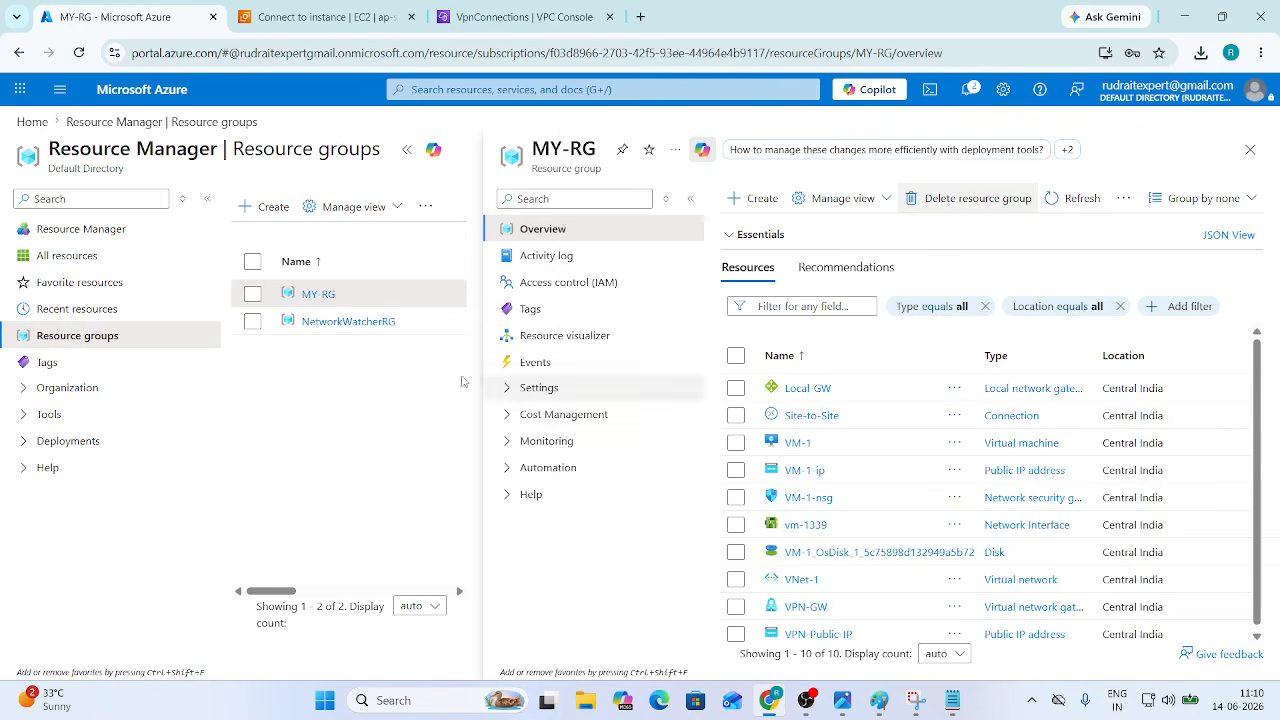
Step: Delete the NetworkWatcherRG resource group, pasting its name to confirm
left_click(343, 323)
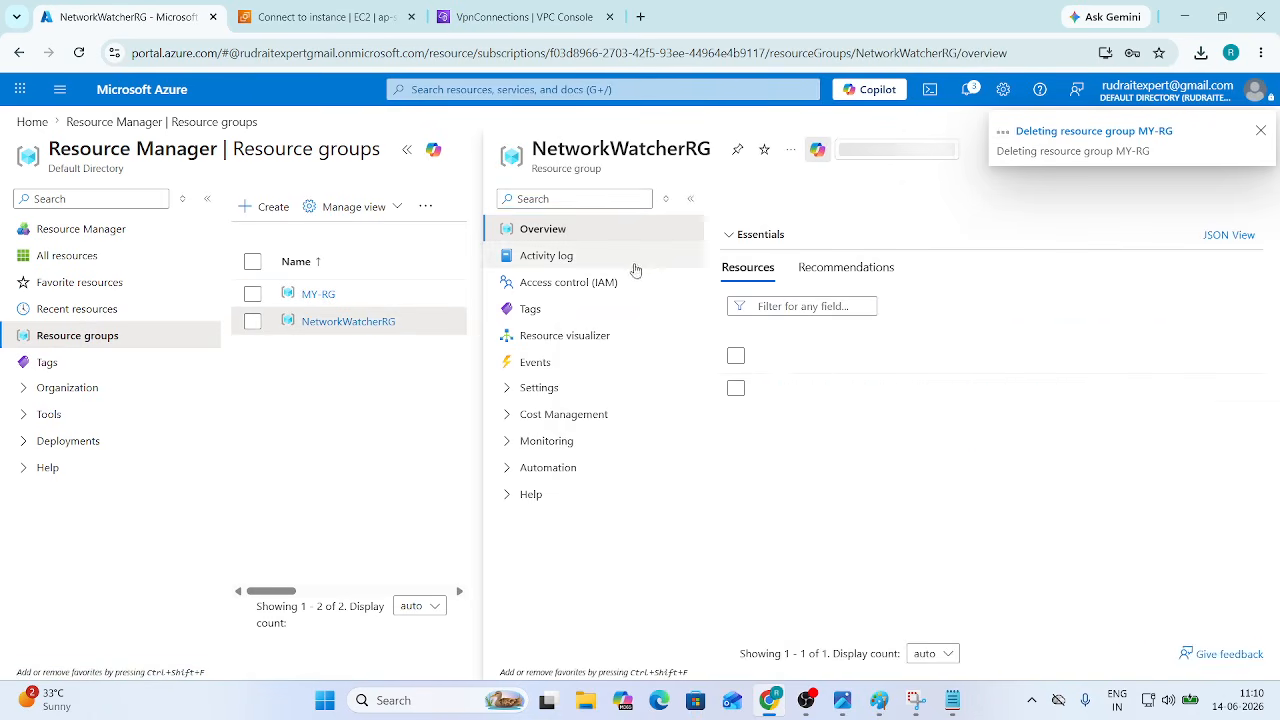
left_click(968, 198)
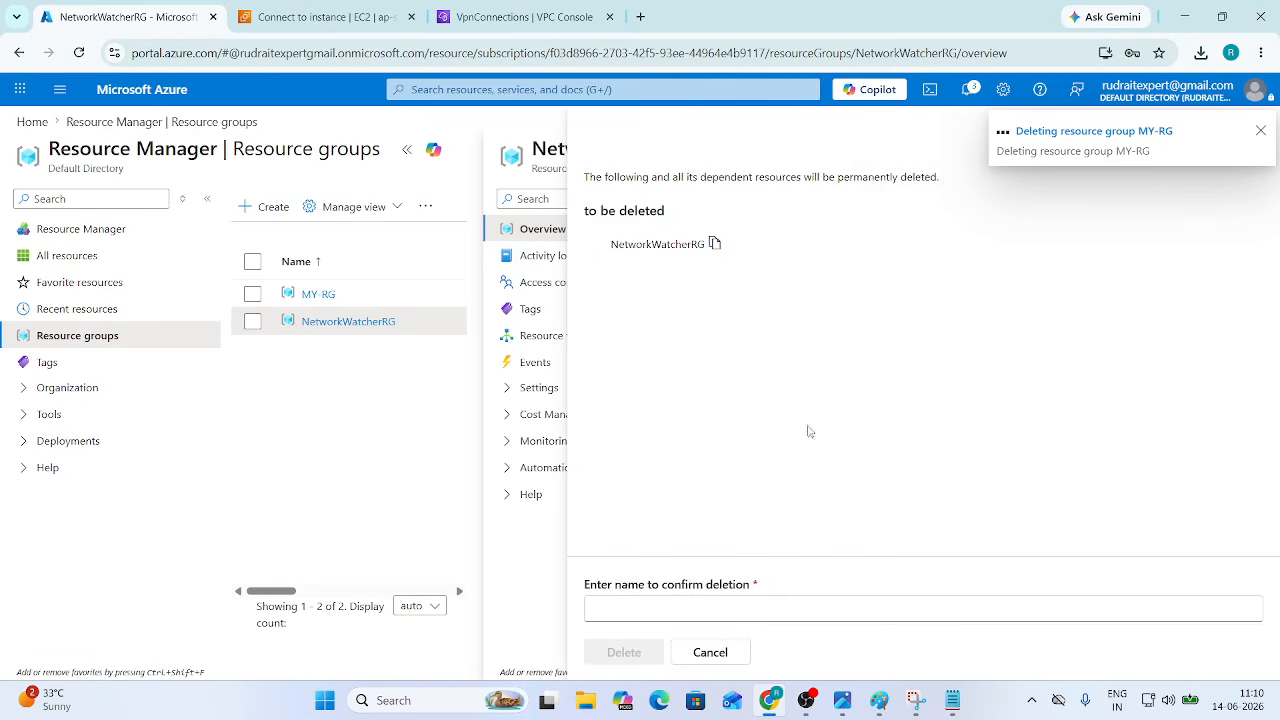
left_click(700, 609)
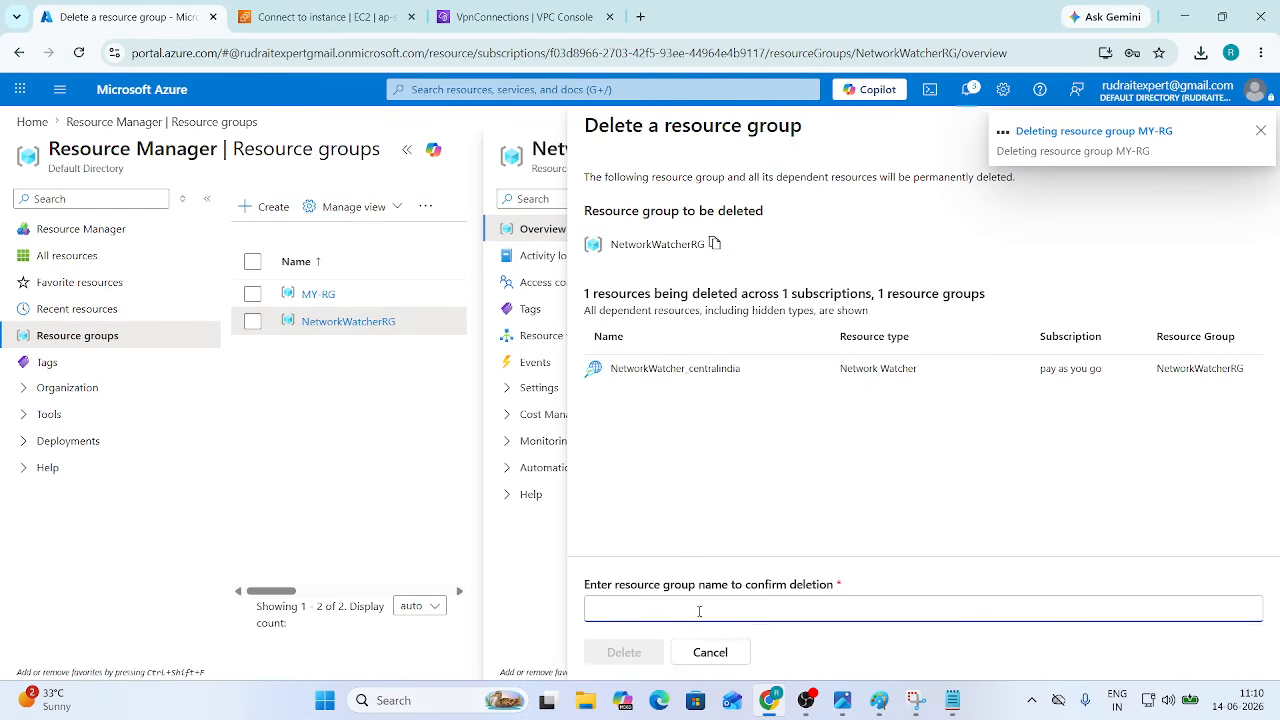
type("NetworkWatcherRG")
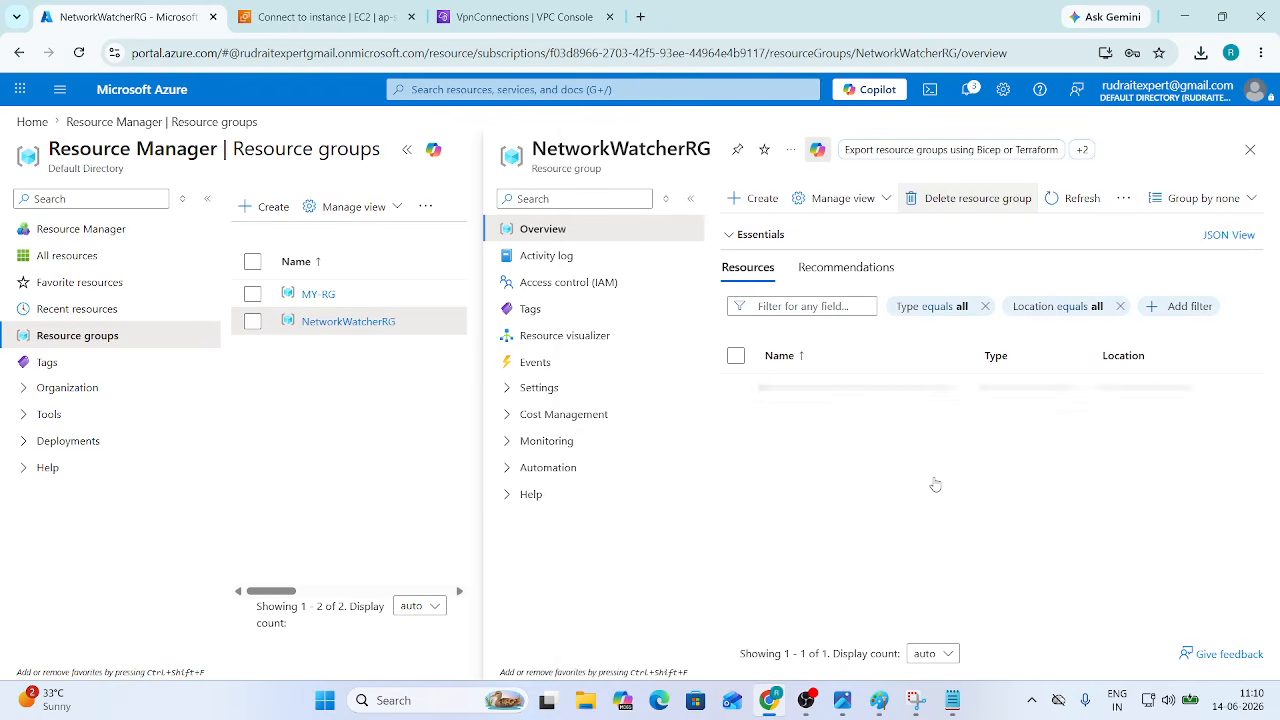
left_click(935, 480)
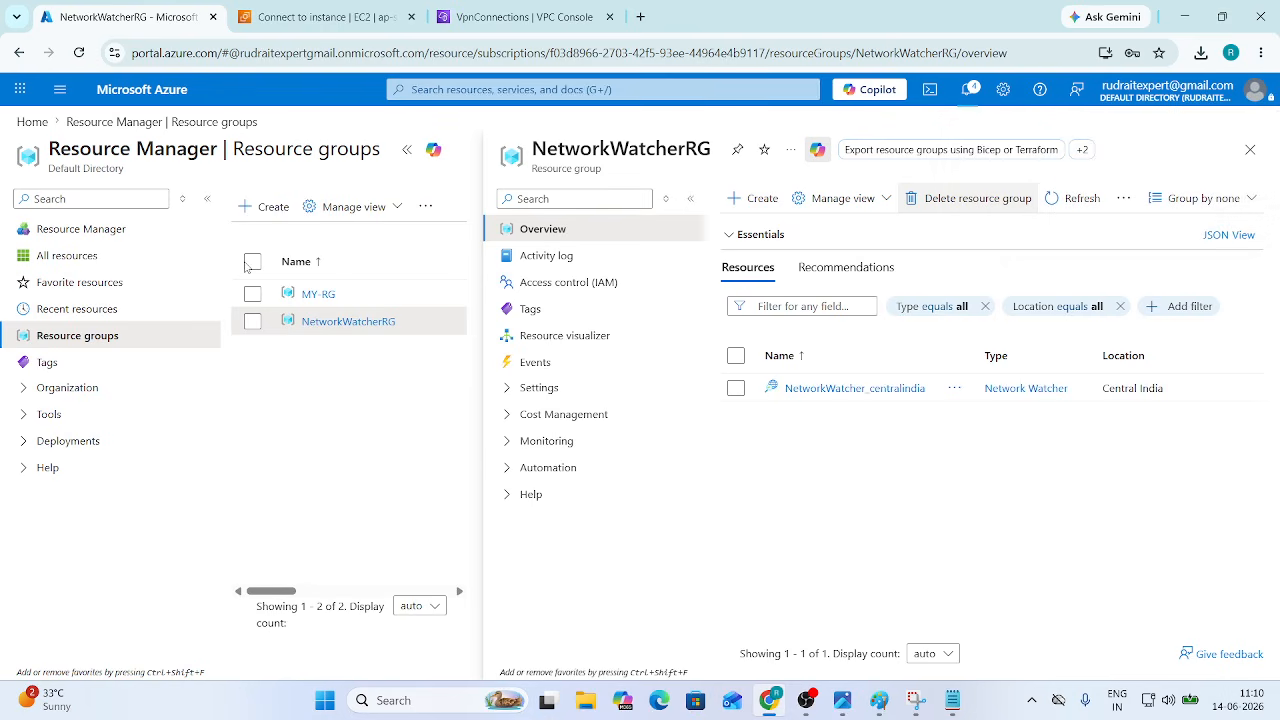
Step: Terminate the VPC-2 instance and refresh the list until it shows shutting down
left_click(327, 28)
scroll(420, 334, "up", 3)
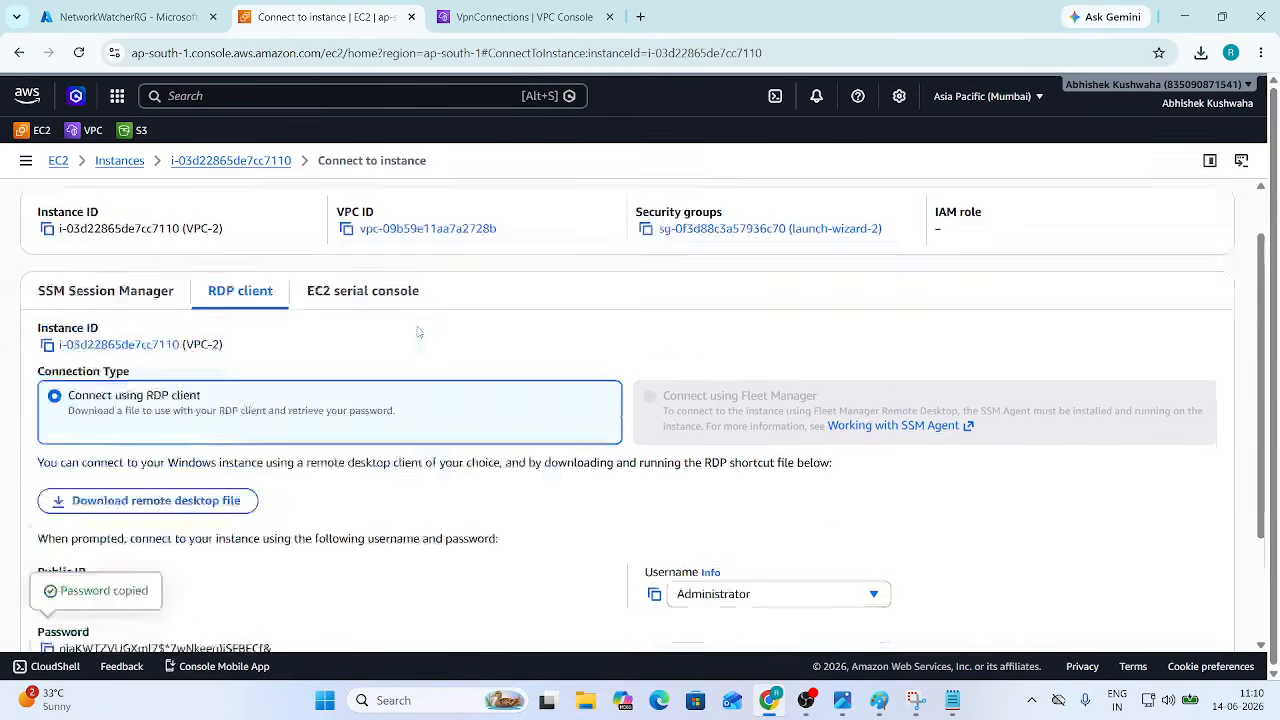
left_click(122, 162)
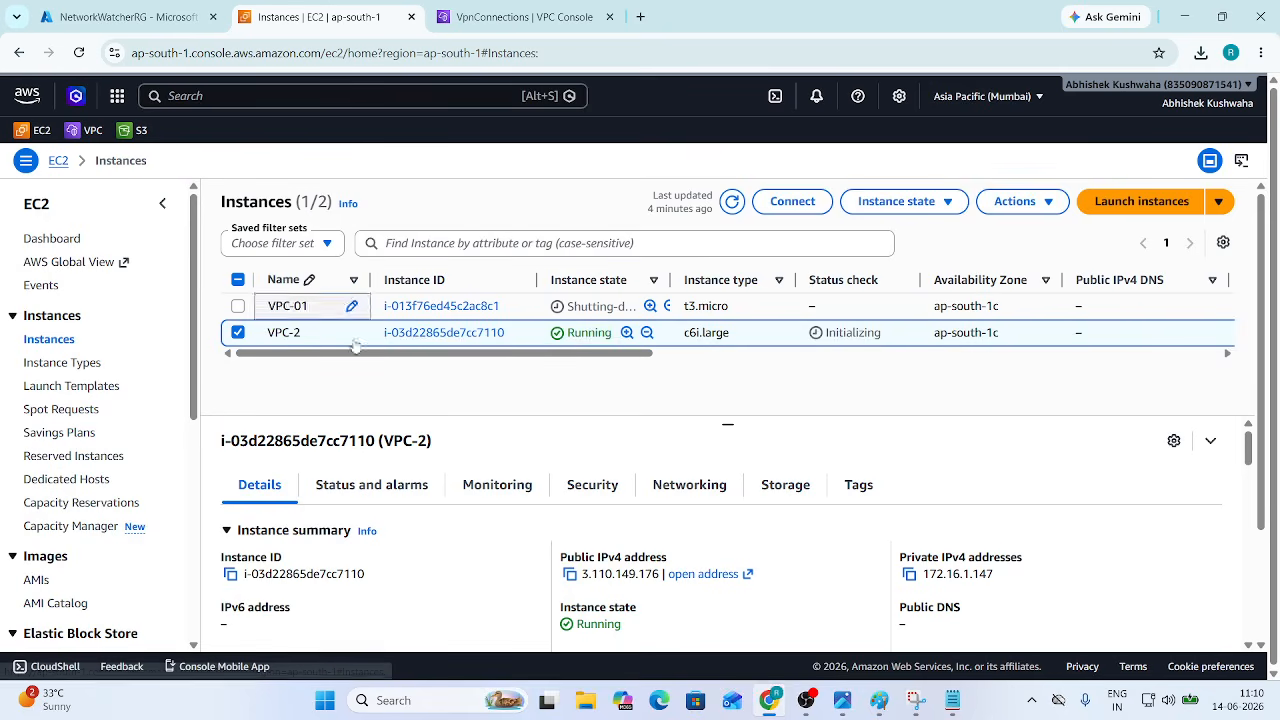
left_click(890, 203)
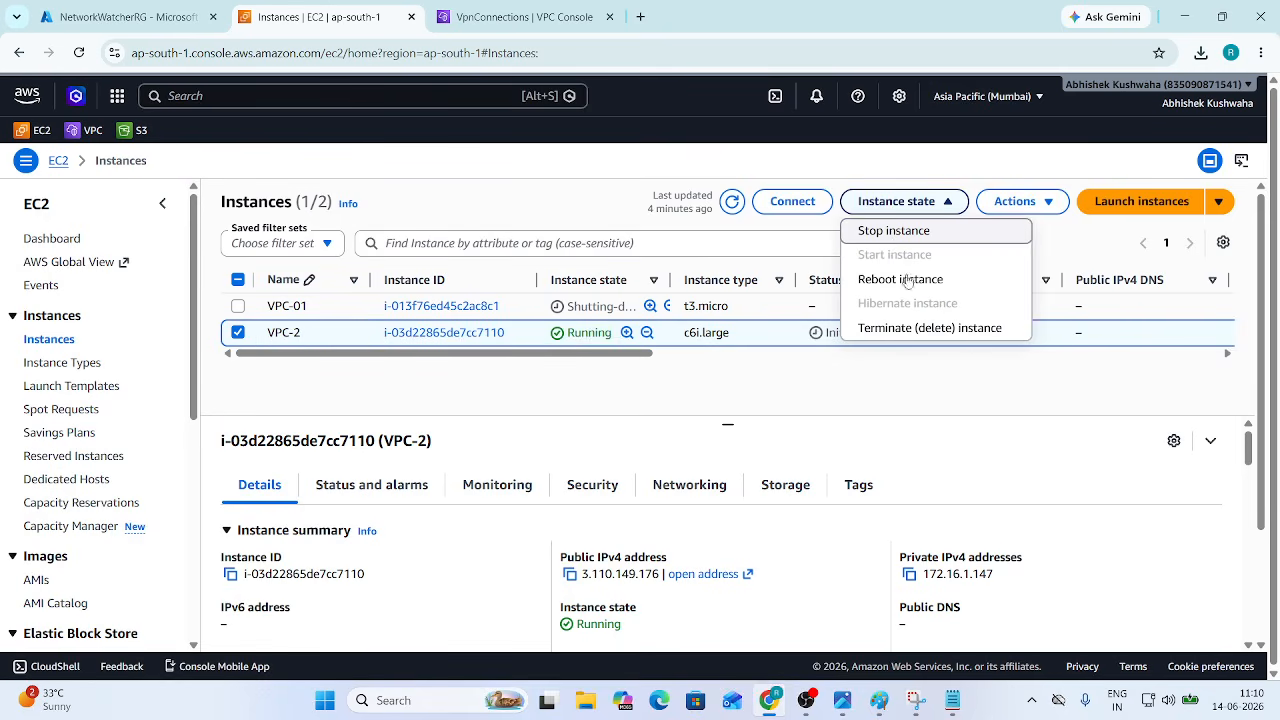
left_click(962, 330)
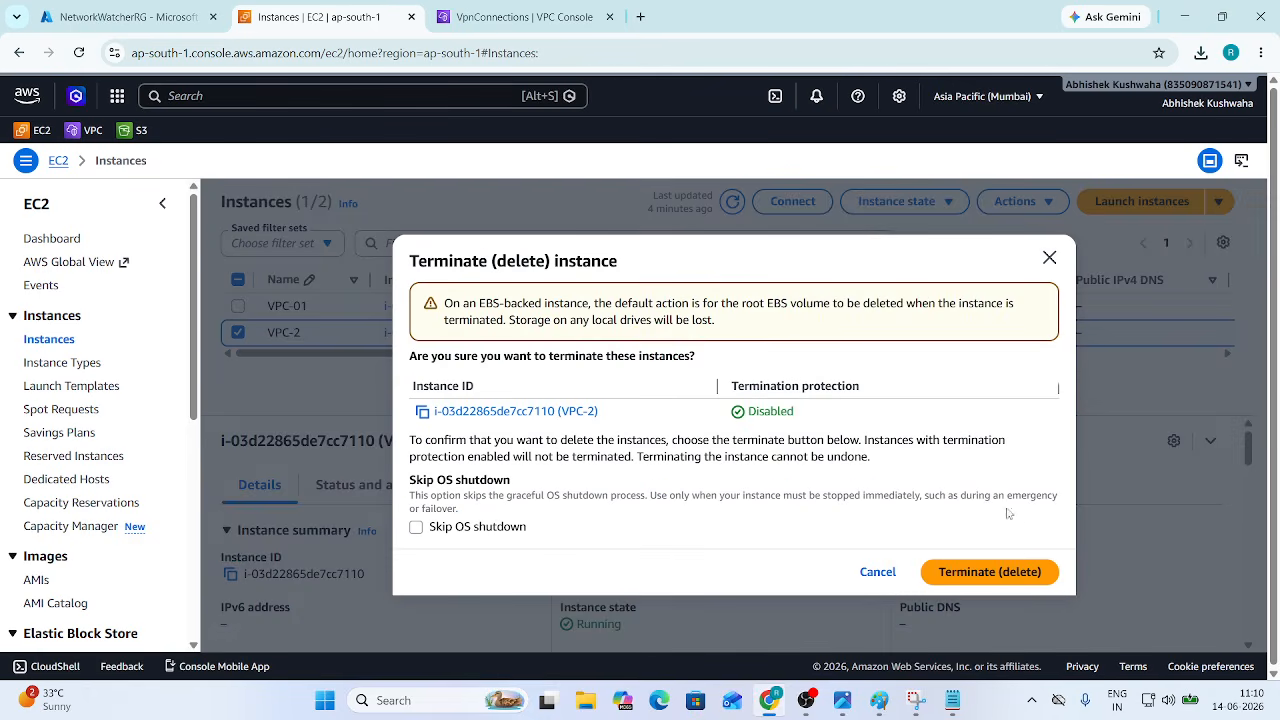
left_click(1015, 572)
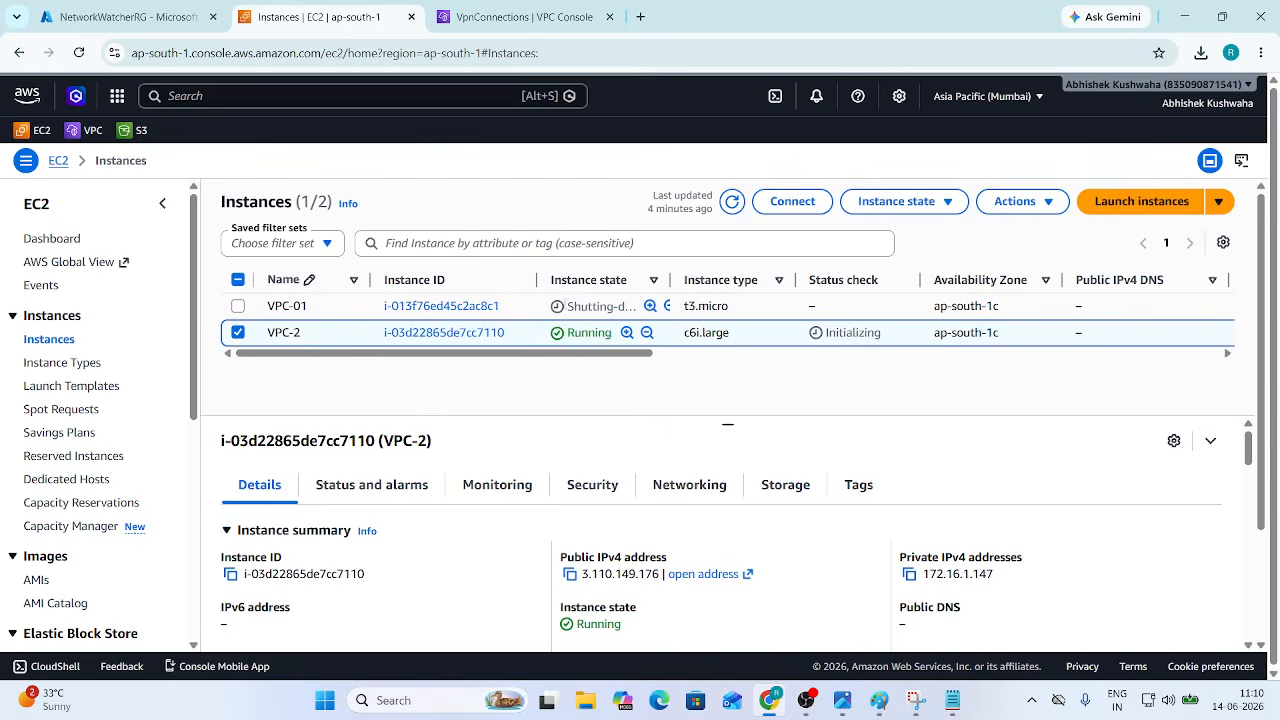
left_click(733, 250)
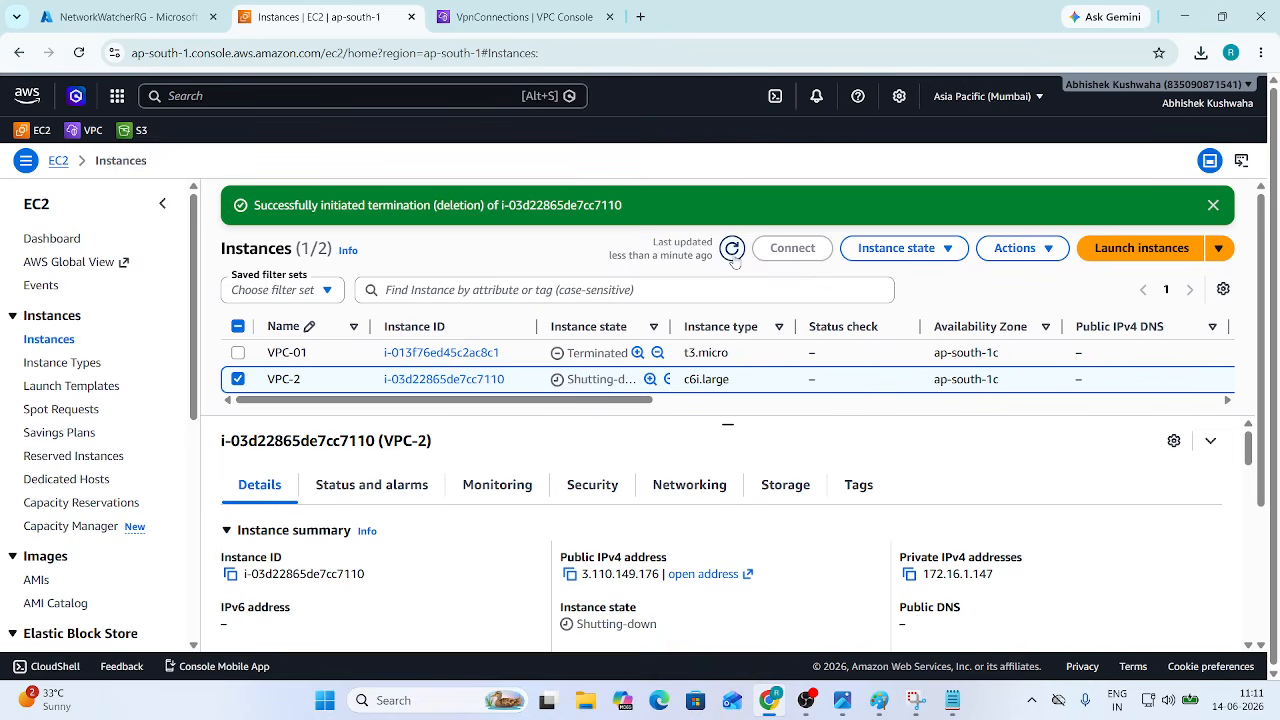
left_click(733, 252)
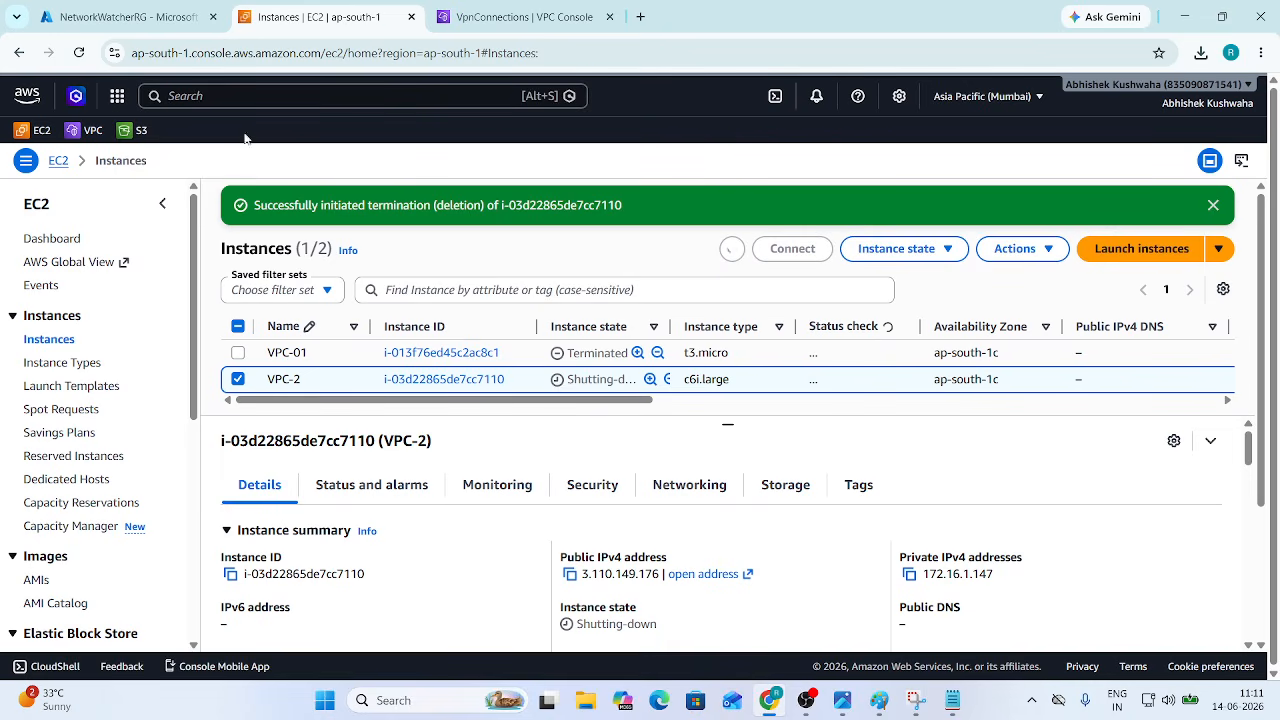
Step: Delete the VPN-1 site-to-site VPN connection, typing delete to confirm
left_click(486, 22)
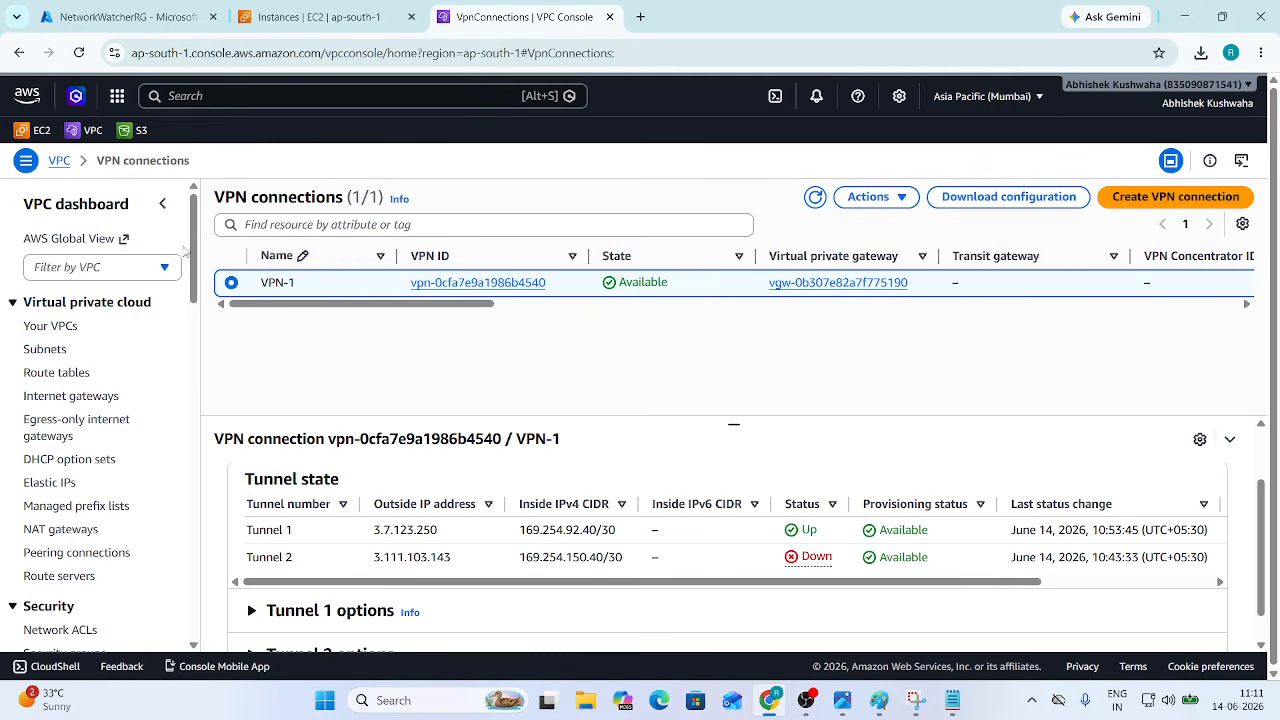
left_click_drag(193, 252, 193, 469)
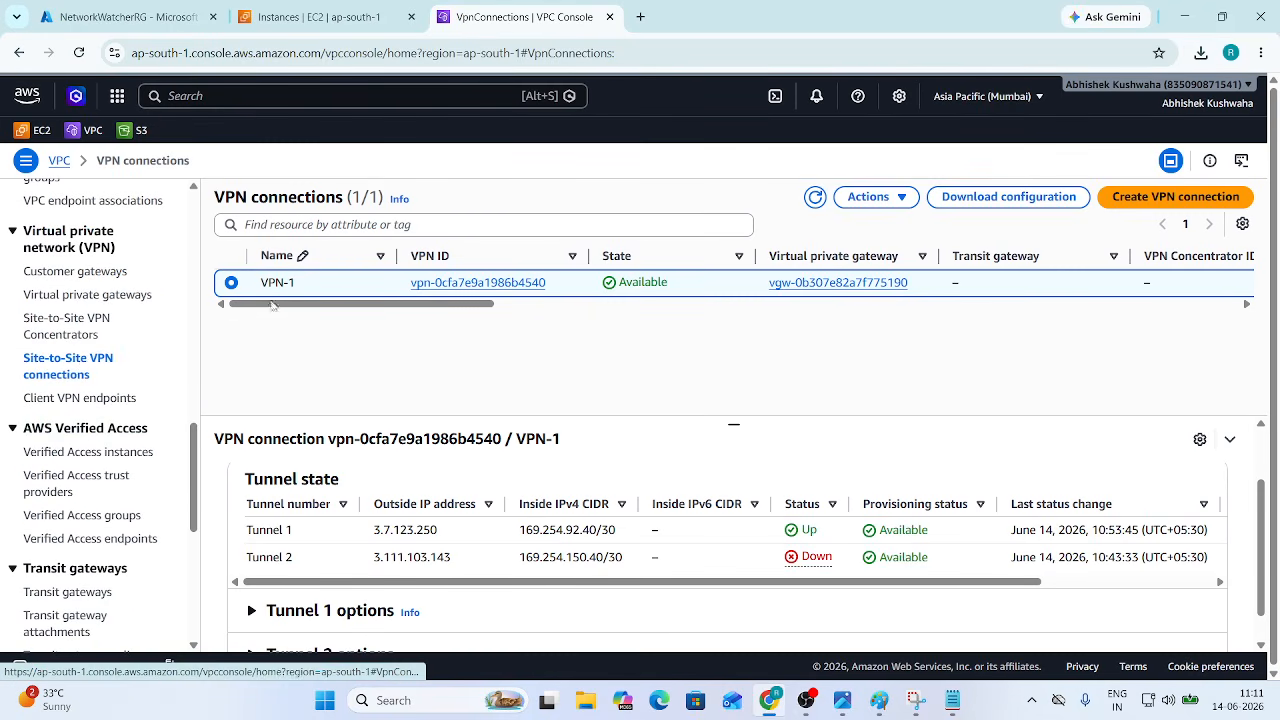
left_click(892, 199)
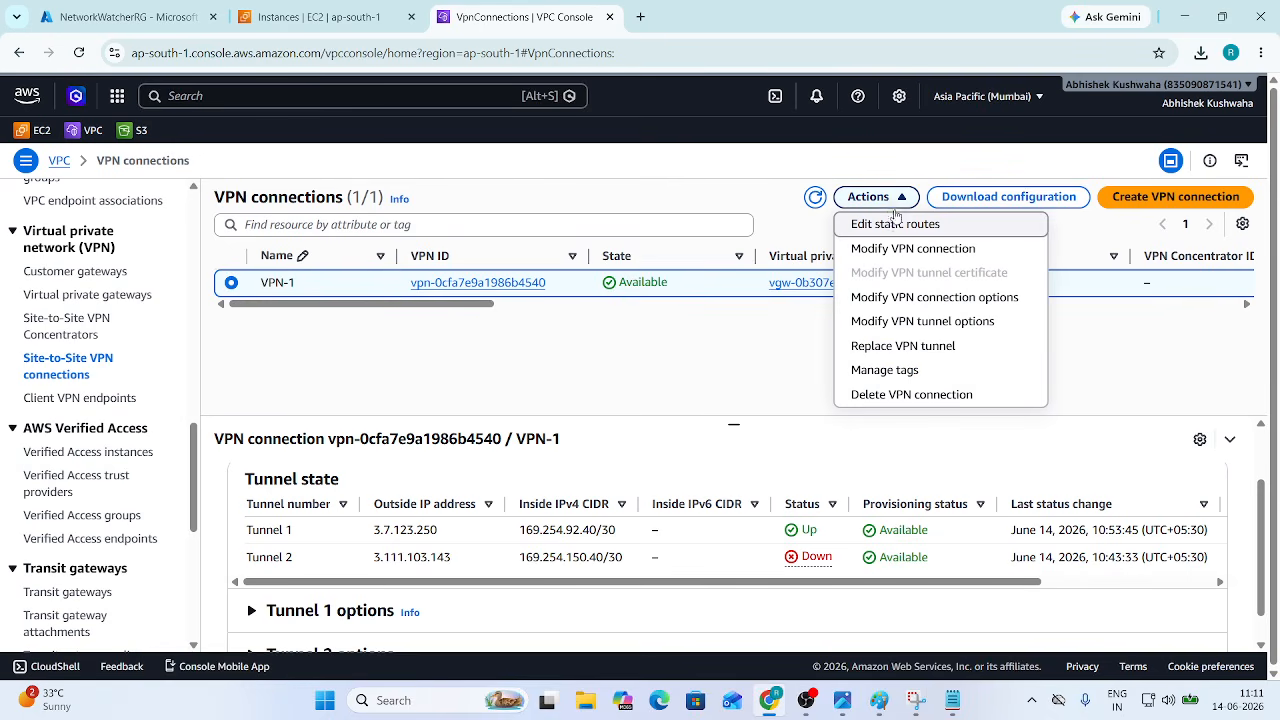
left_click(933, 396)
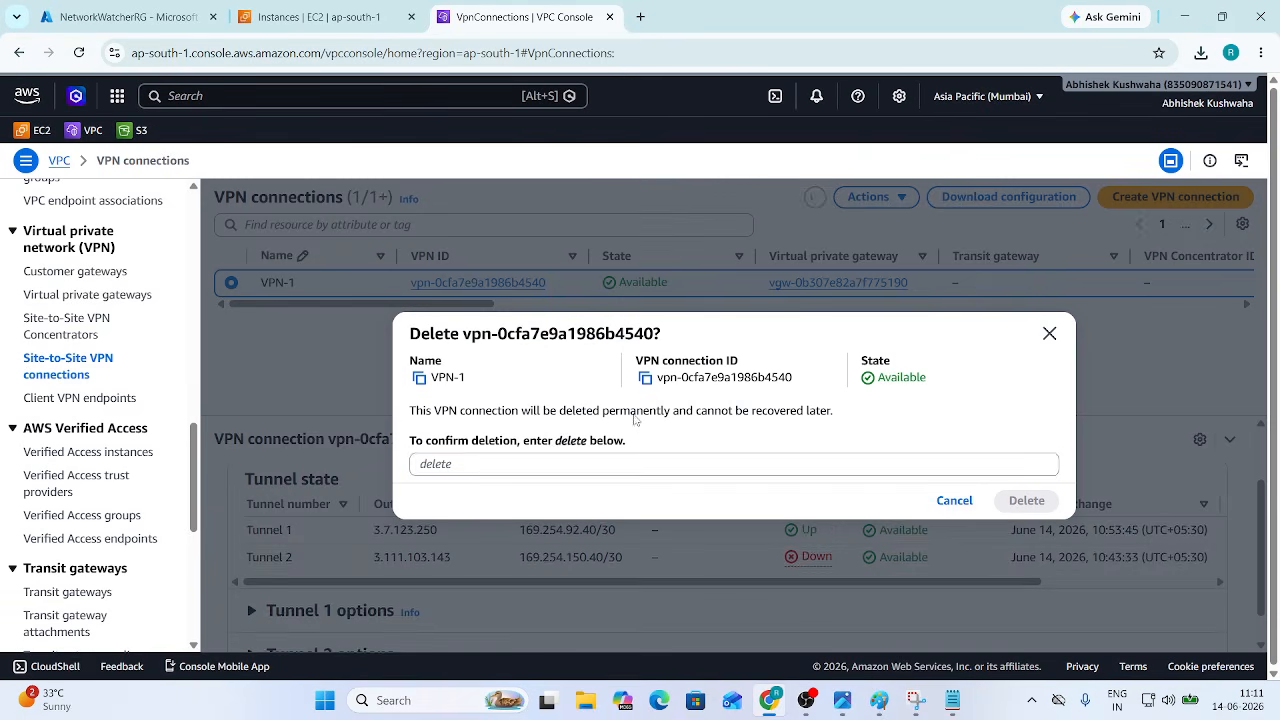
left_click(547, 465)
type("de")
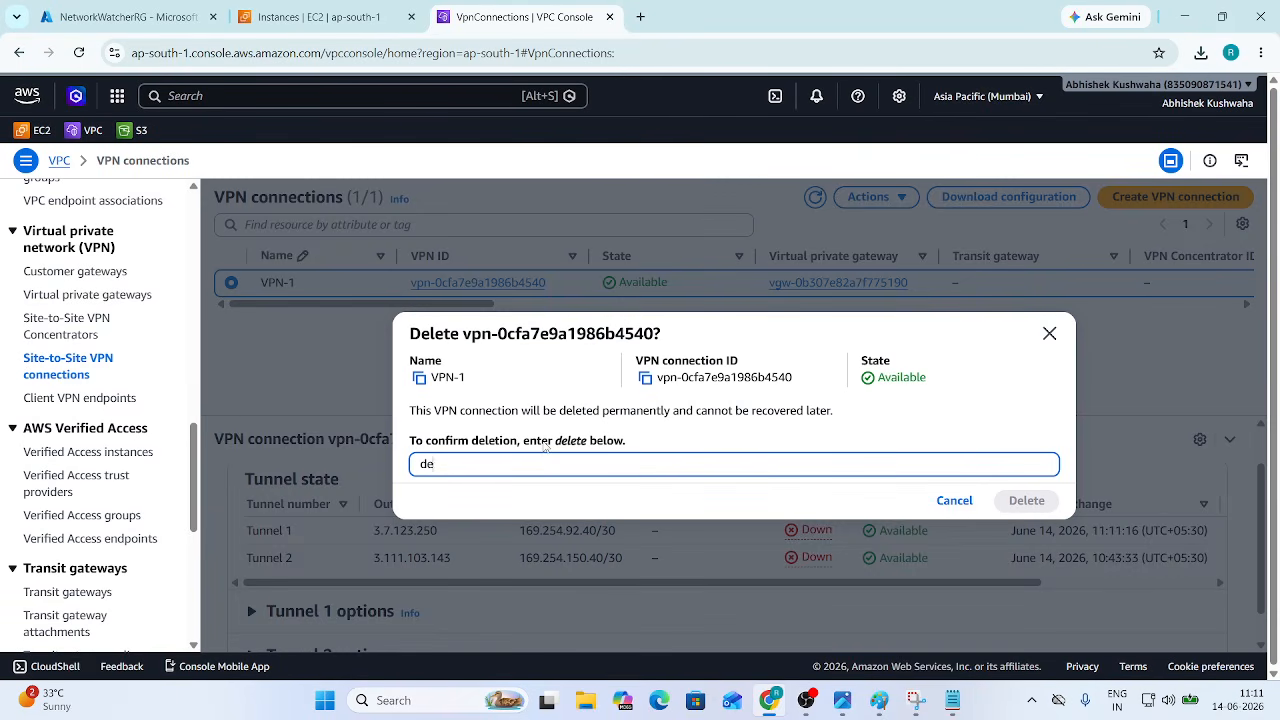
type("lete")
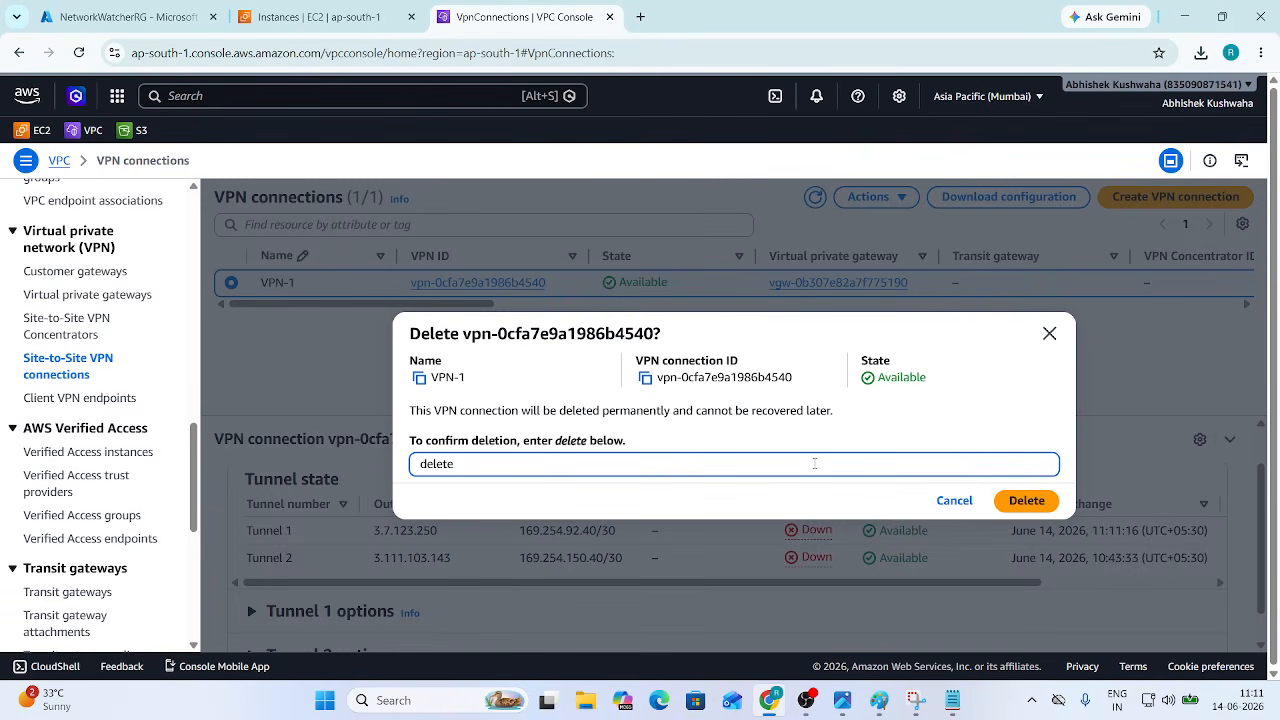
left_click(1040, 504)
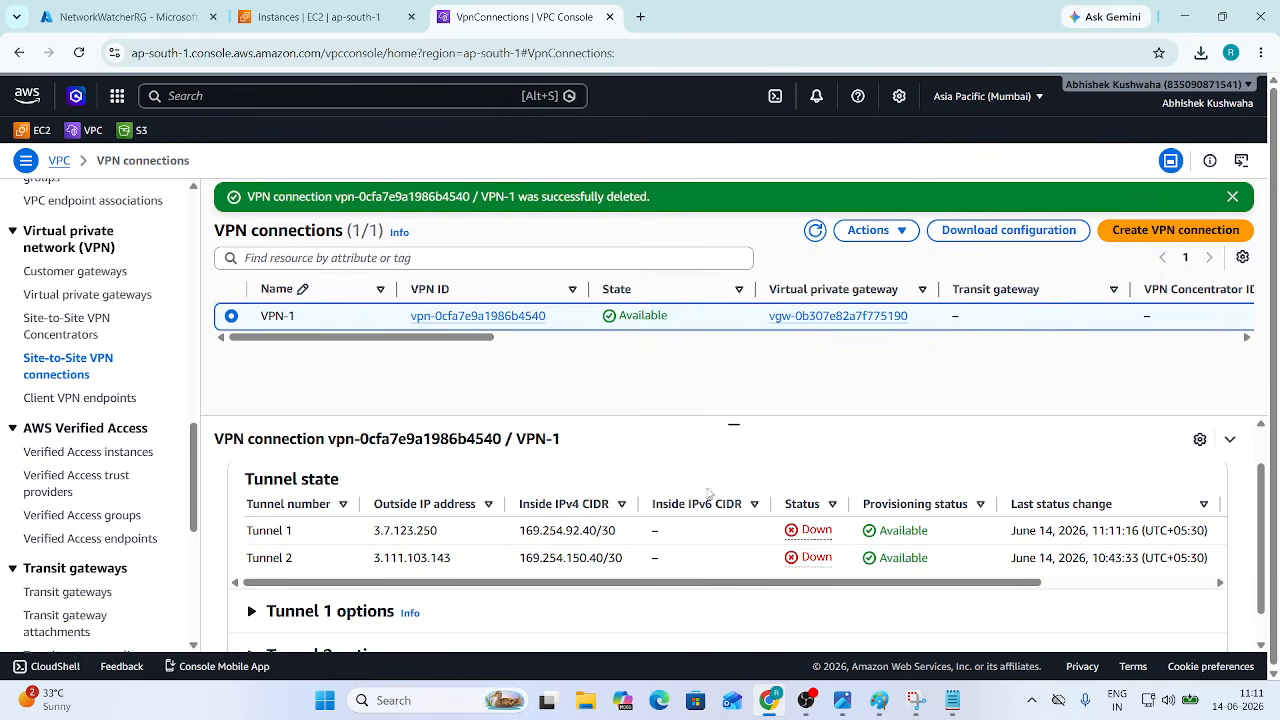
left_click(815, 231)
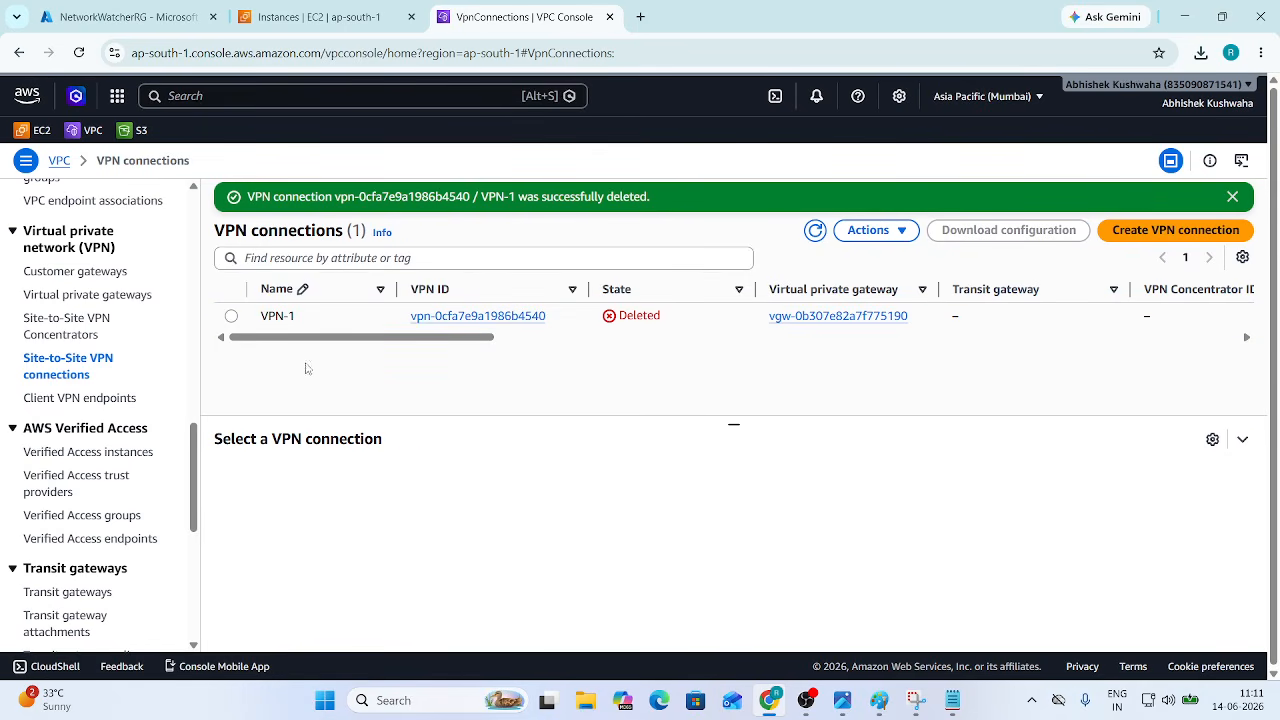
Step: Detach the VPN-GW virtual private gateway from My-VPC-01
left_click(99, 298)
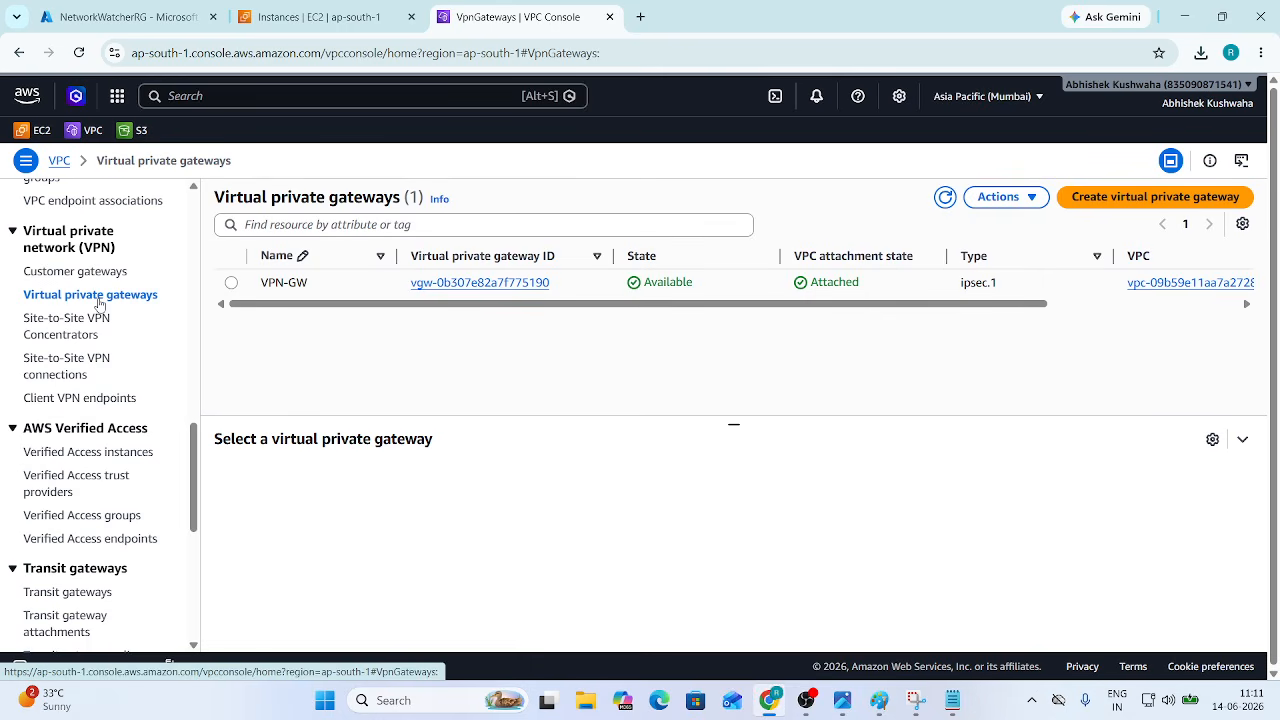
left_click(231, 284)
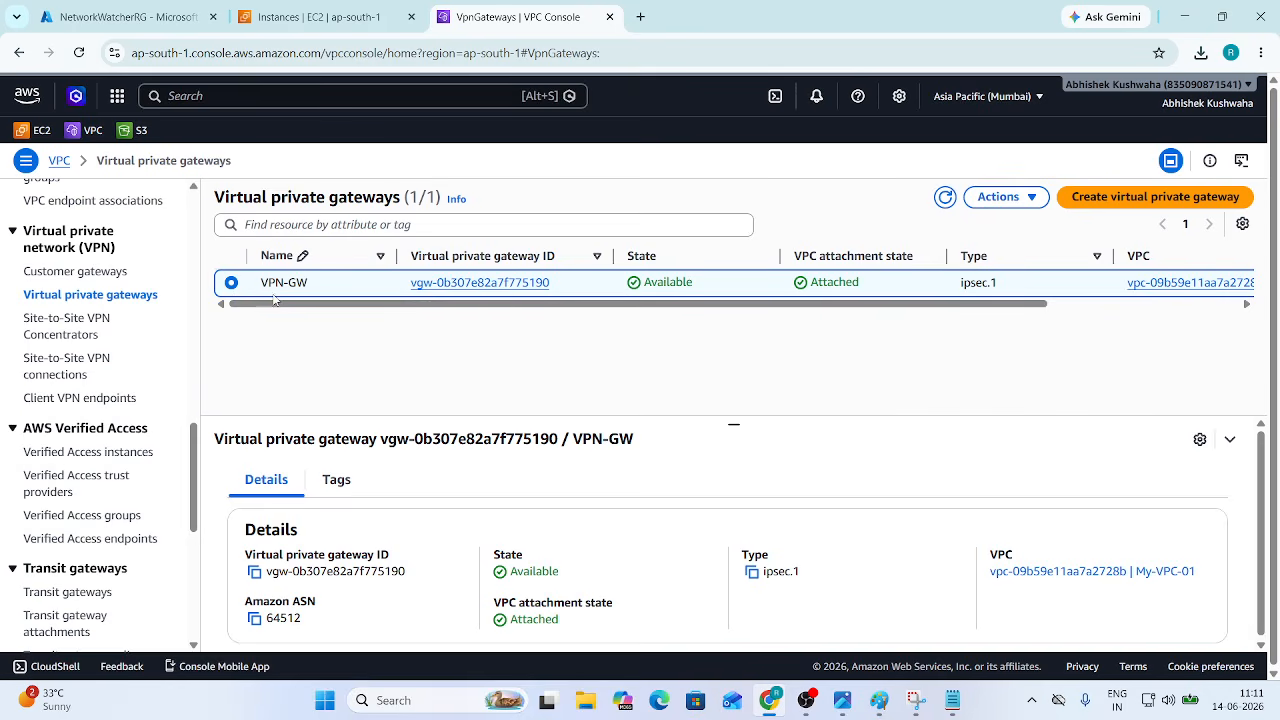
left_click(1008, 198)
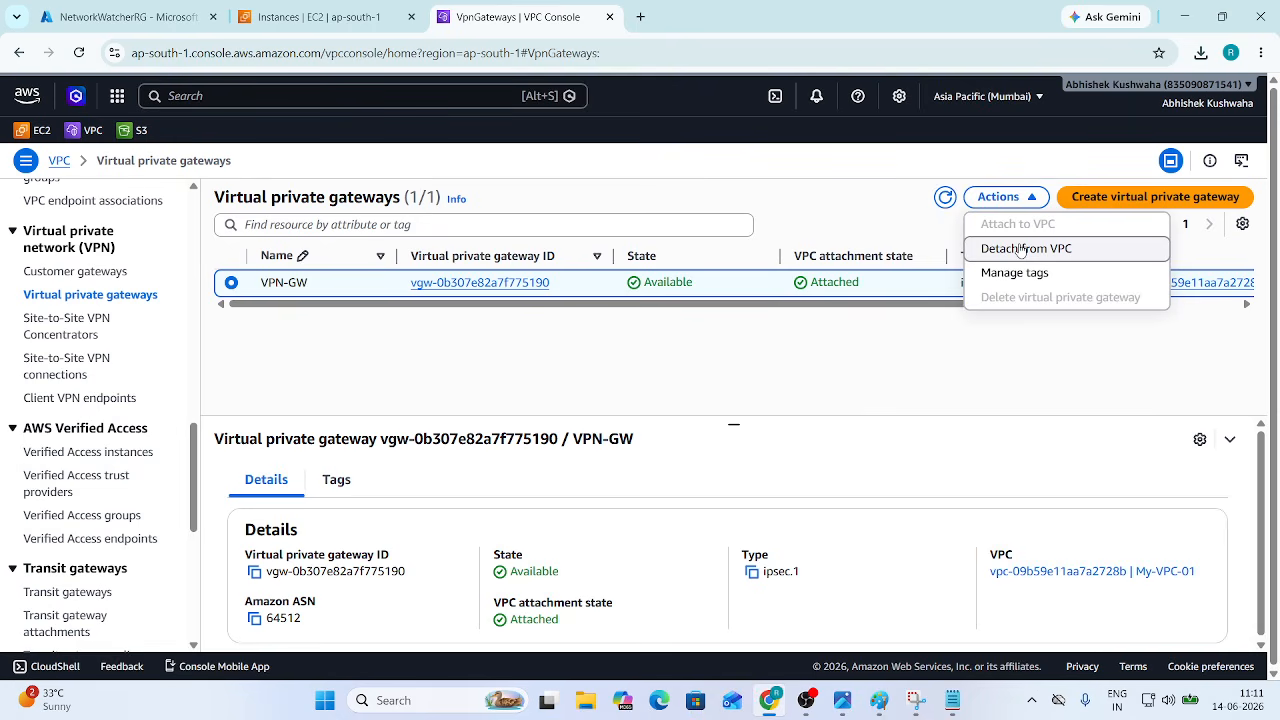
left_click(1020, 249)
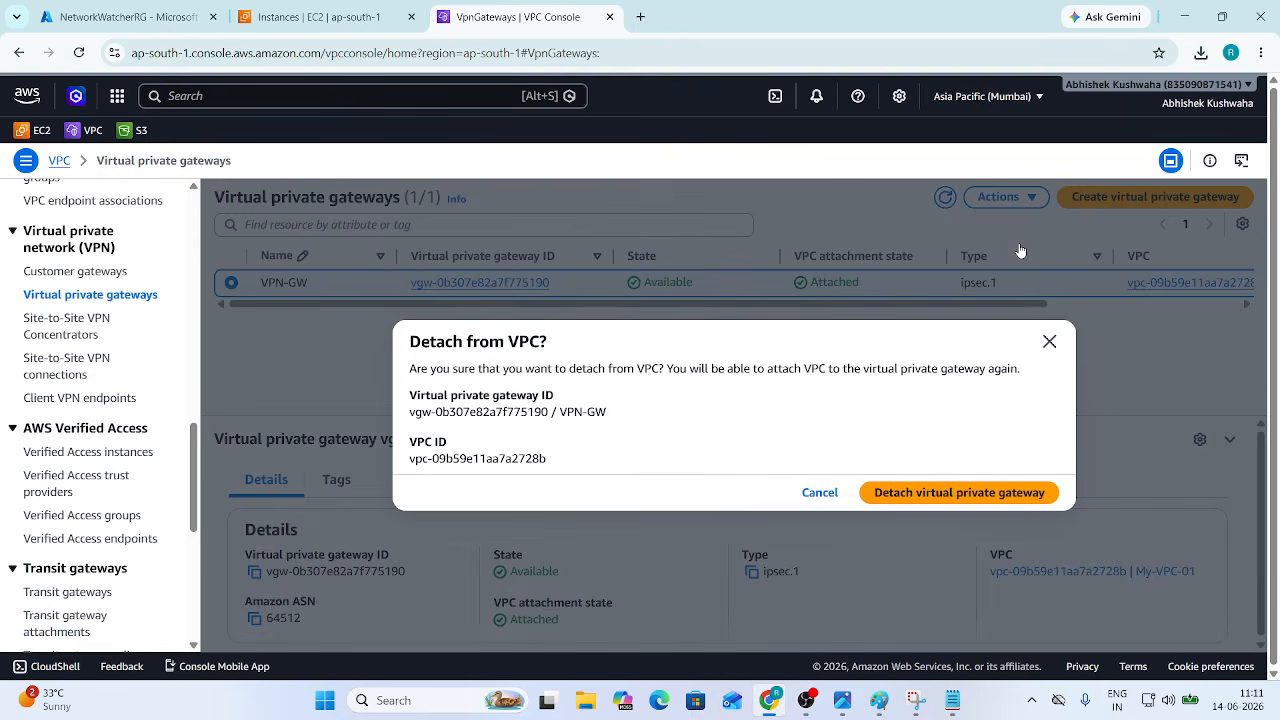
left_click(928, 495)
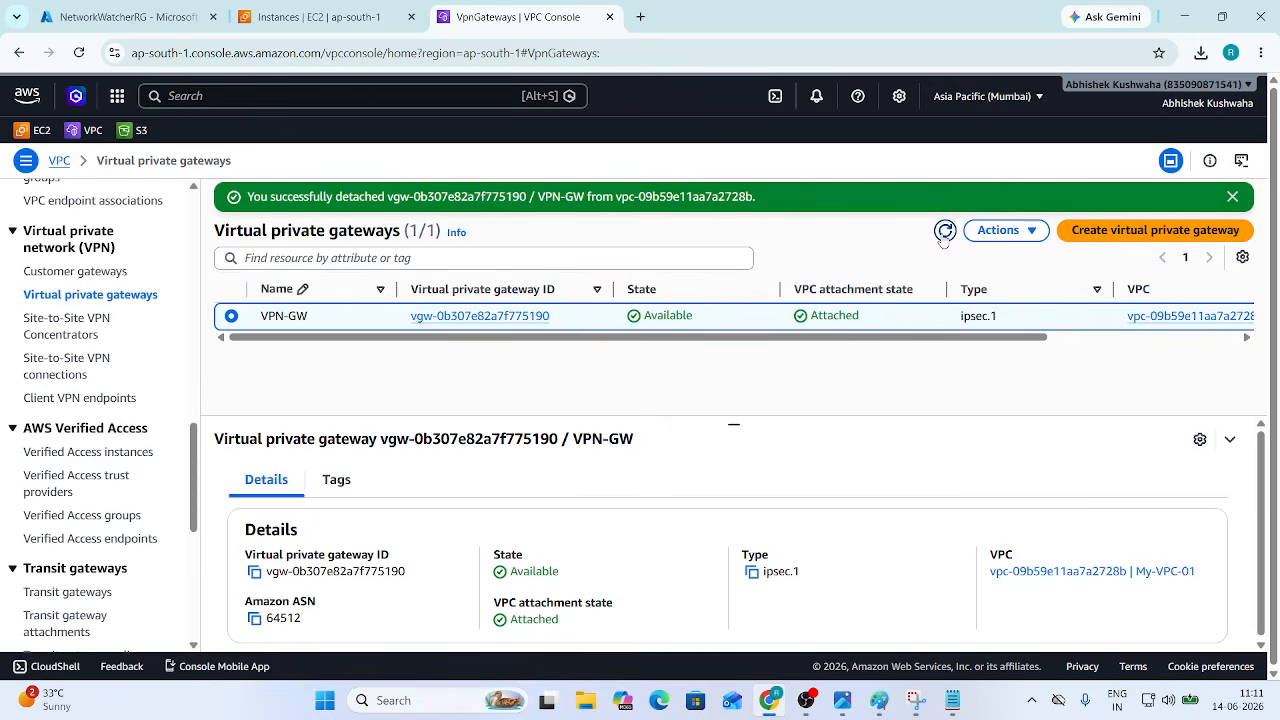
Step: Refresh the virtual private gateways list repeatedly until VPN-GW shows Detaching
left_click(943, 236)
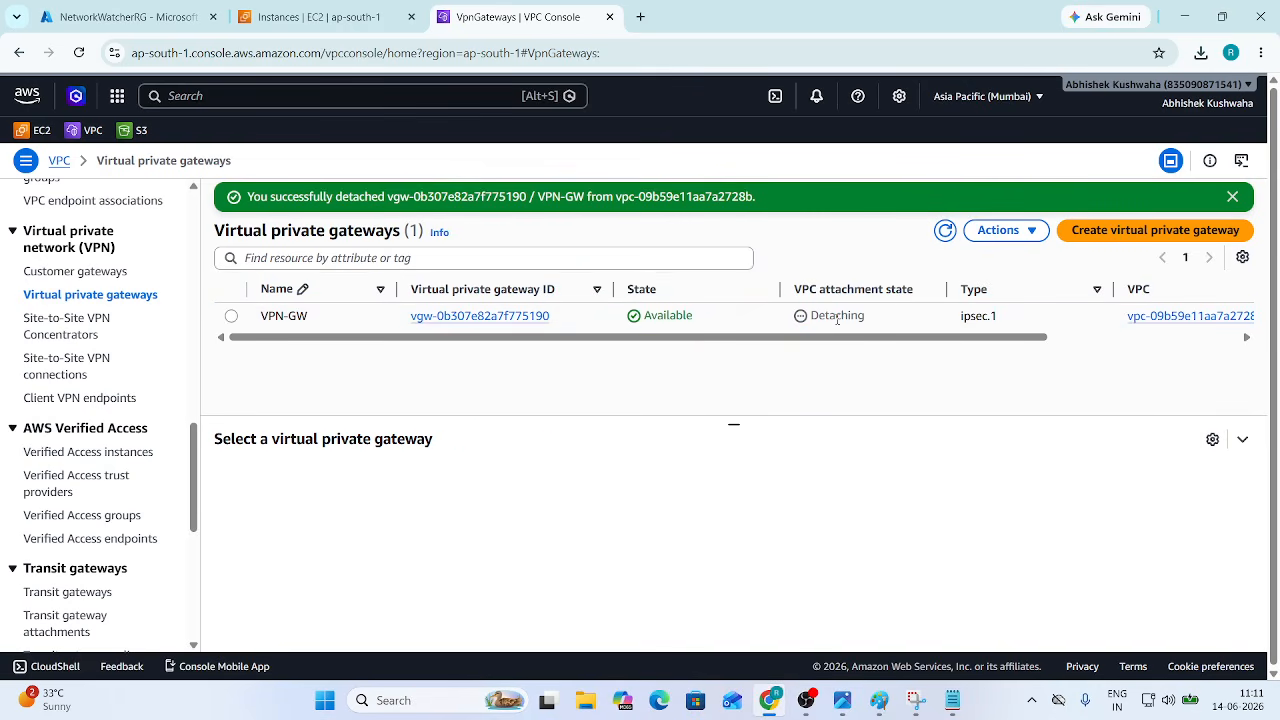
left_click(943, 238)
left_click(945, 238)
left_click(945, 238)
left_click(945, 238)
left_click(945, 238)
left_click(945, 238)
left_click(945, 238)
left_click(943, 238)
left_click(231, 316)
left_click(998, 230)
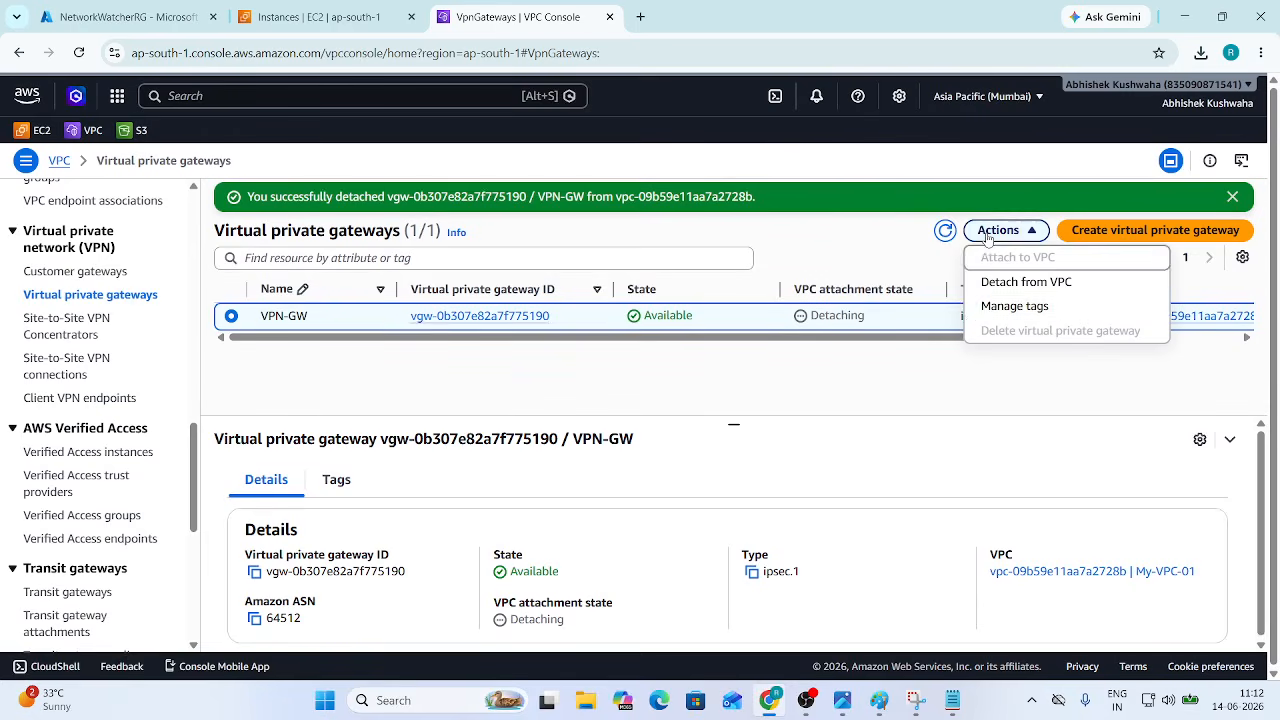
left_click(946, 256)
left_click(945, 231)
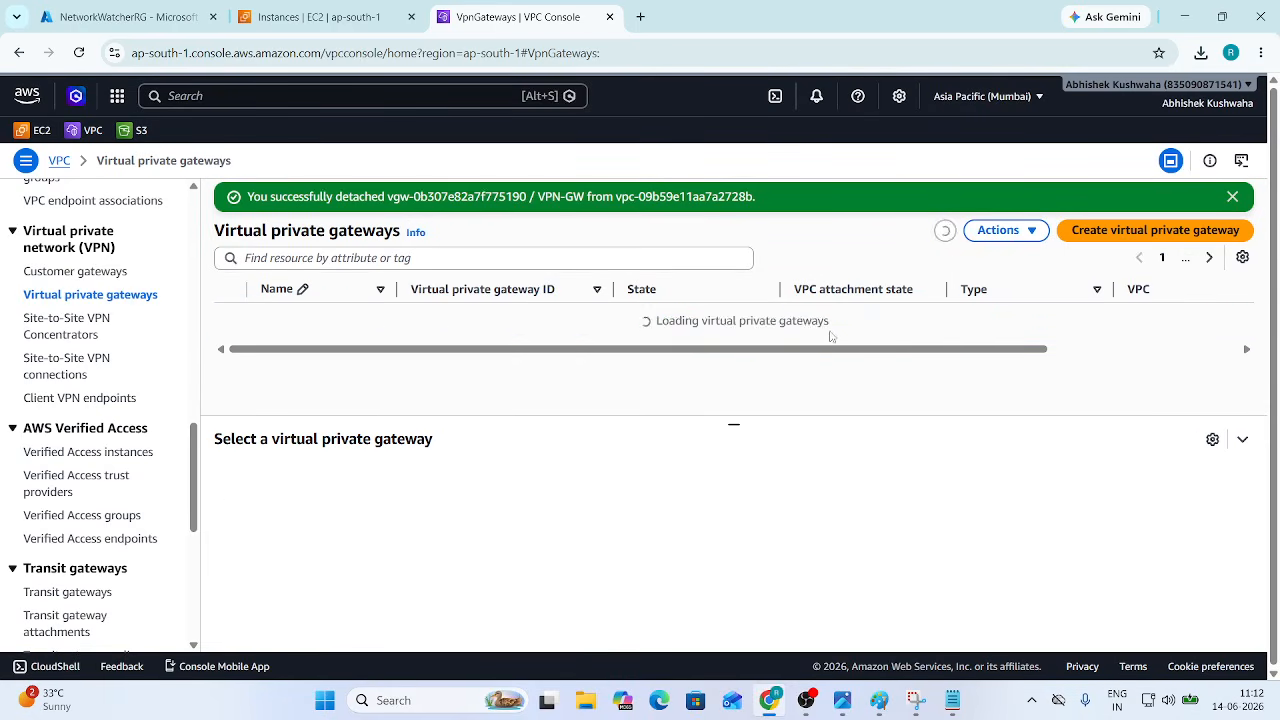
left_click_drag(813, 315, 875, 320)
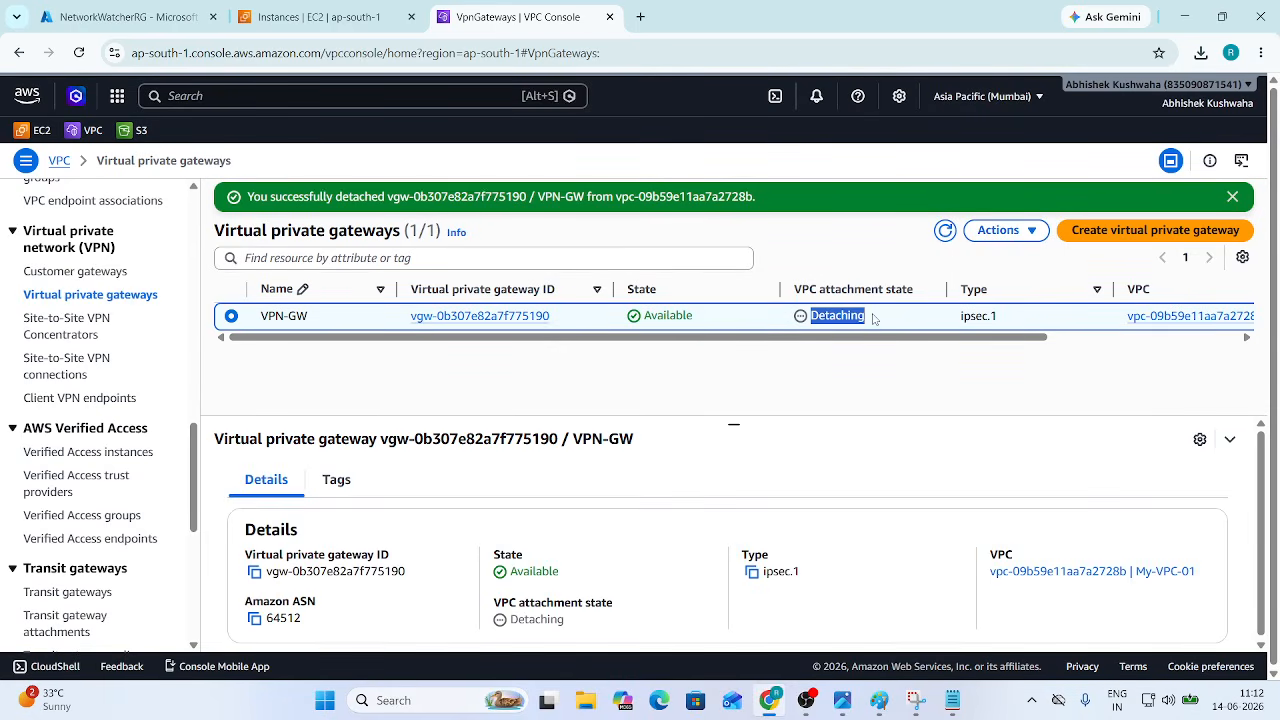
left_click(875, 320)
left_click(946, 231)
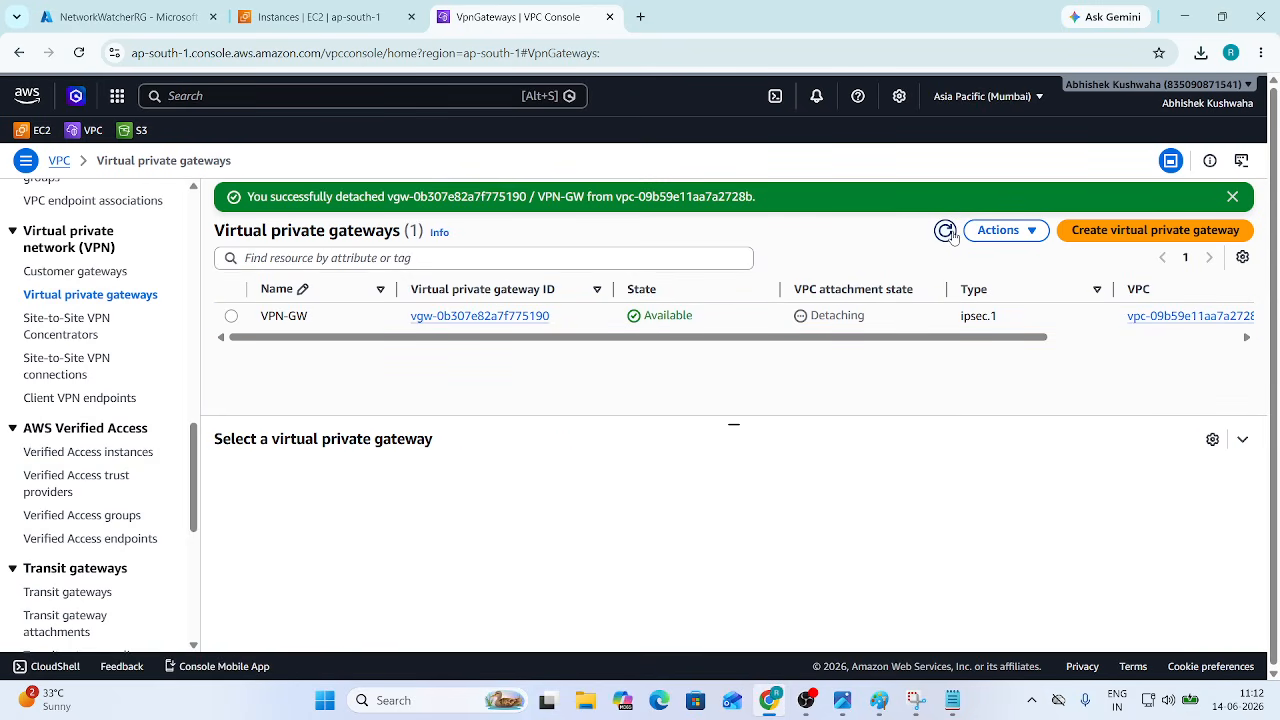
left_click(946, 231)
scroll(115, 347, "up", 1)
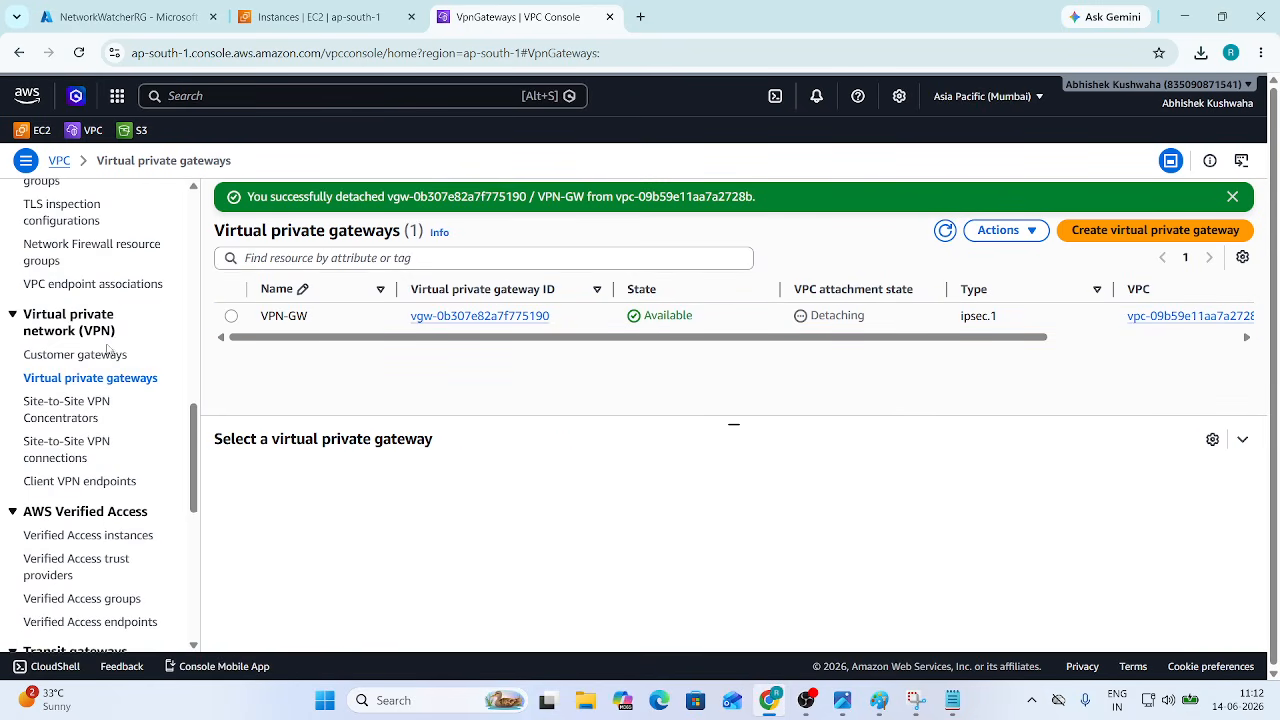
Step: Delete the Customer-GW-1 customer gateway, typing delete to confirm
left_click(105, 358)
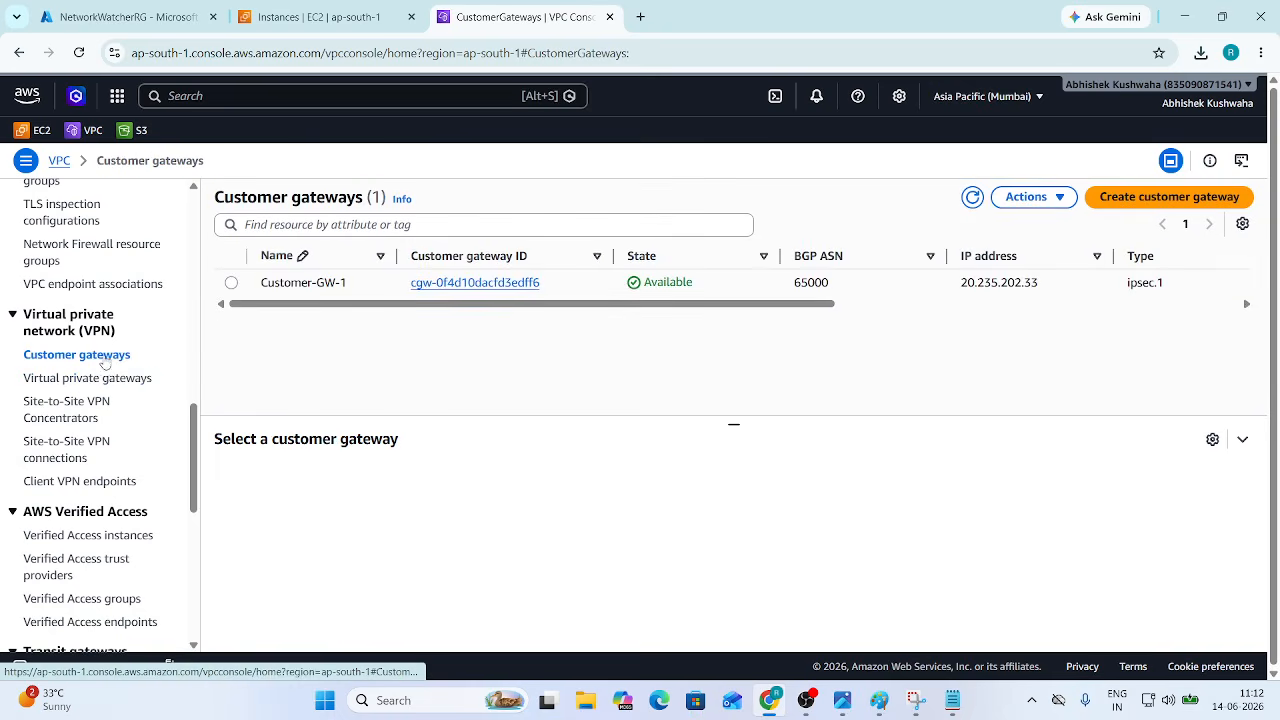
left_click(231, 283)
left_click(1024, 200)
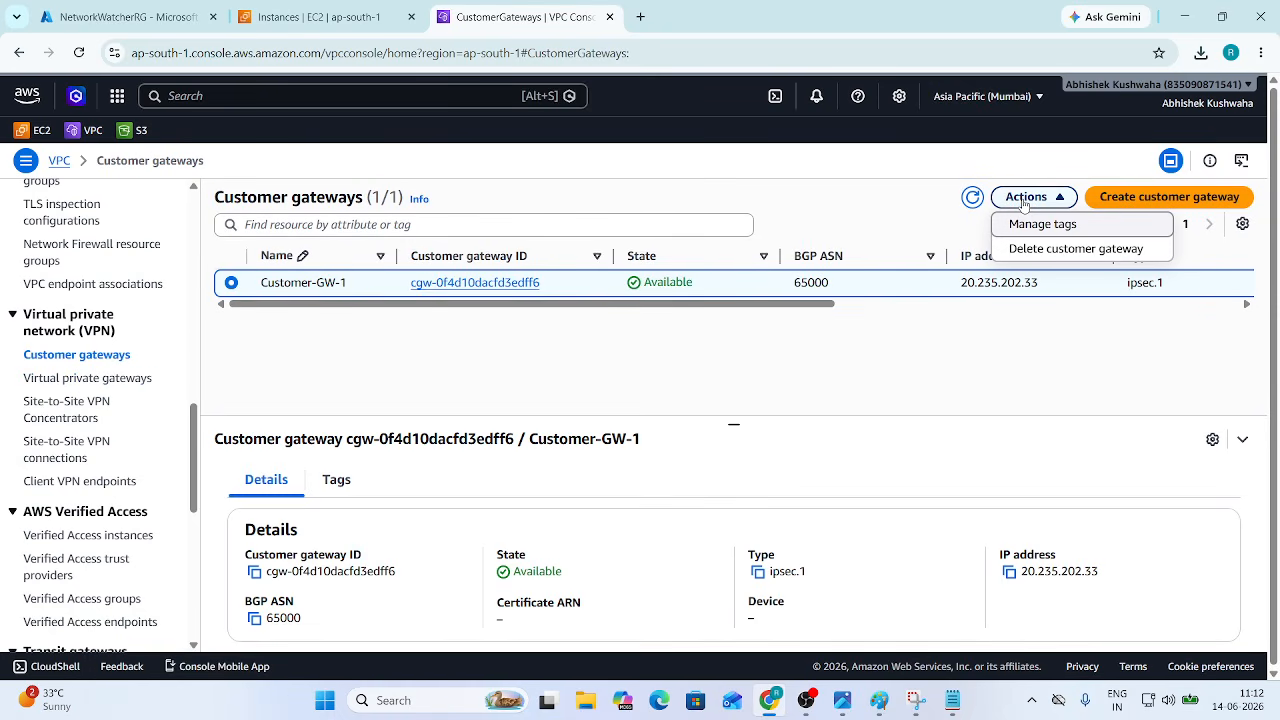
left_click(1077, 249)
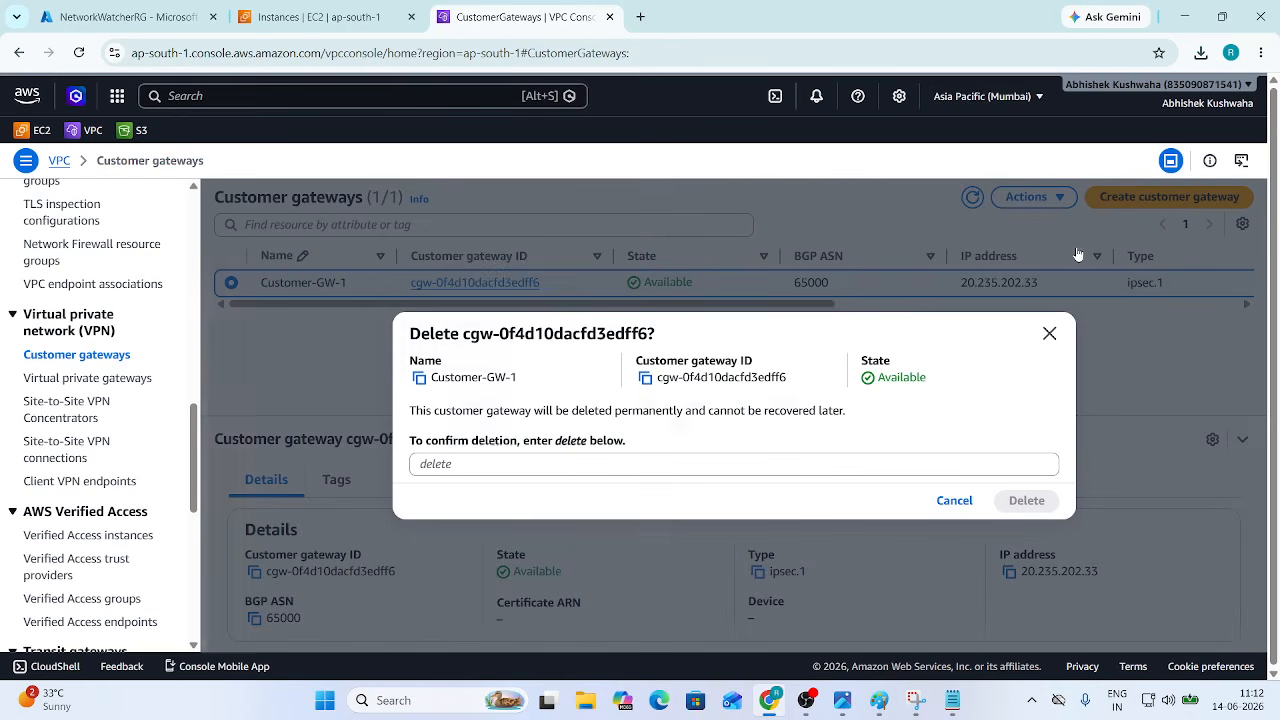
left_click(571, 467)
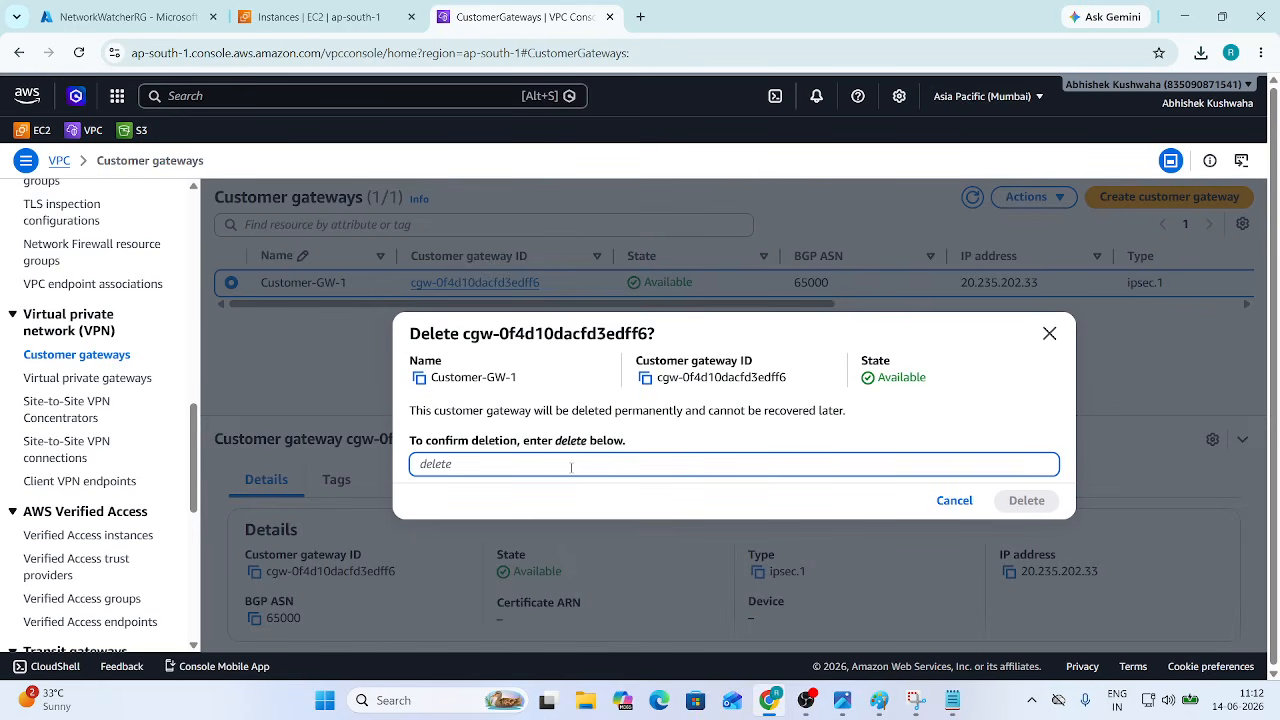
type("delete")
left_click(1022, 502)
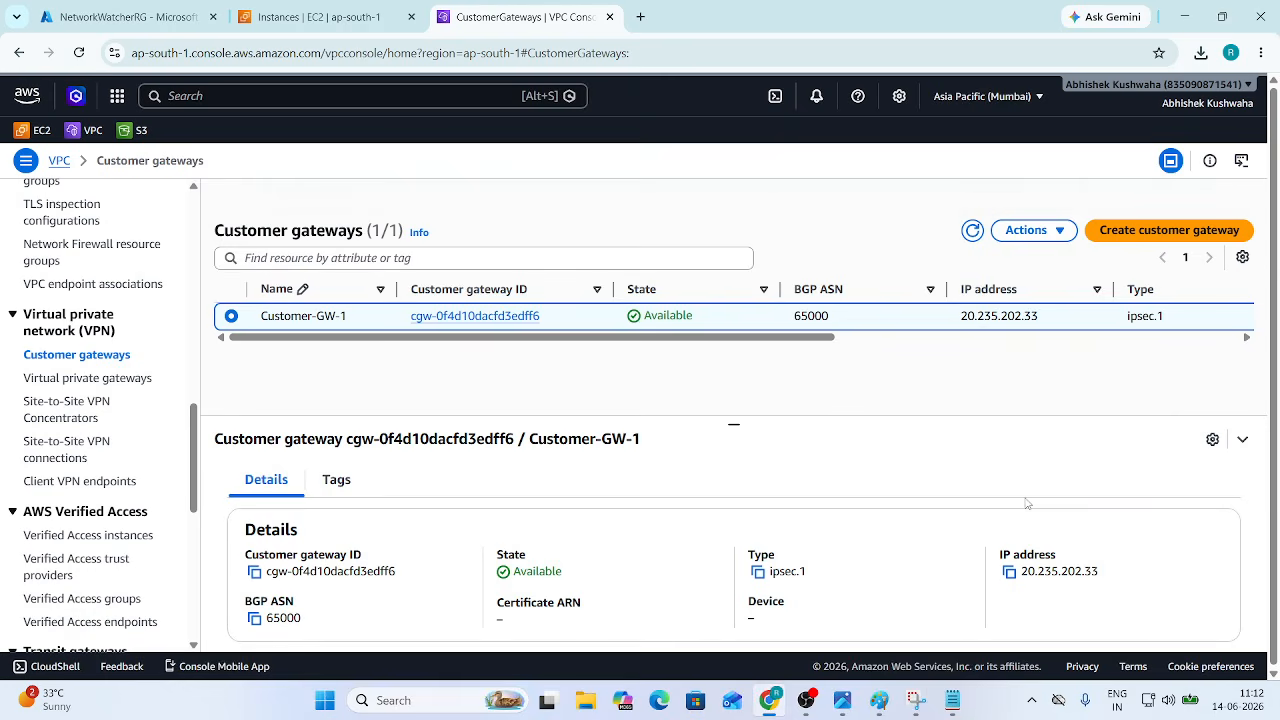
left_click(972, 231)
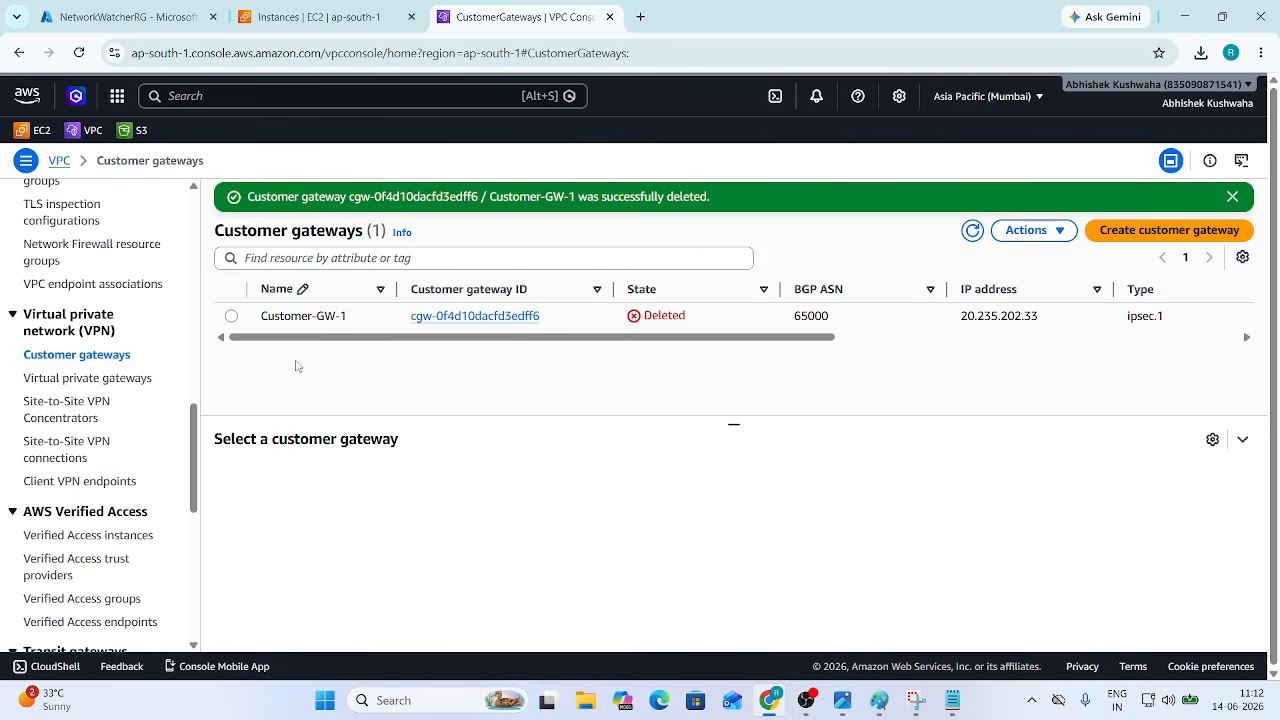
Step: Delete the detached VPN-GW virtual private gateway, typing delete to confirm
left_click(141, 384)
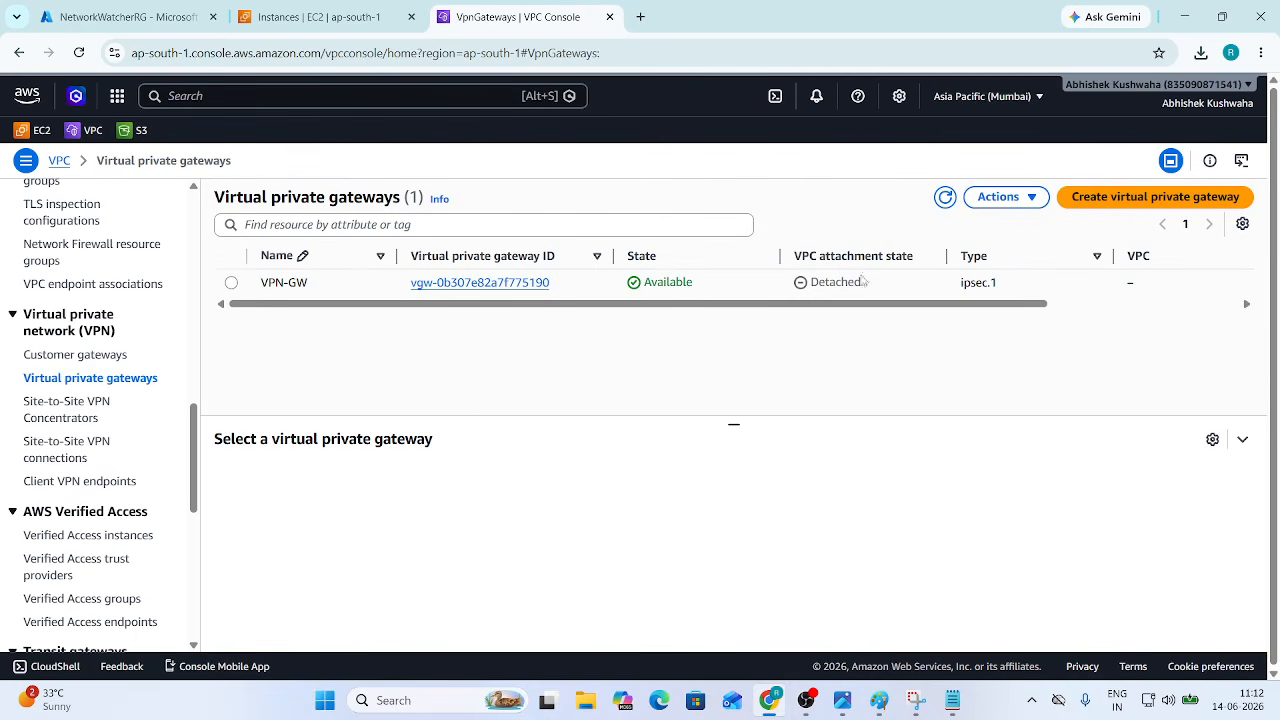
left_click(231, 283)
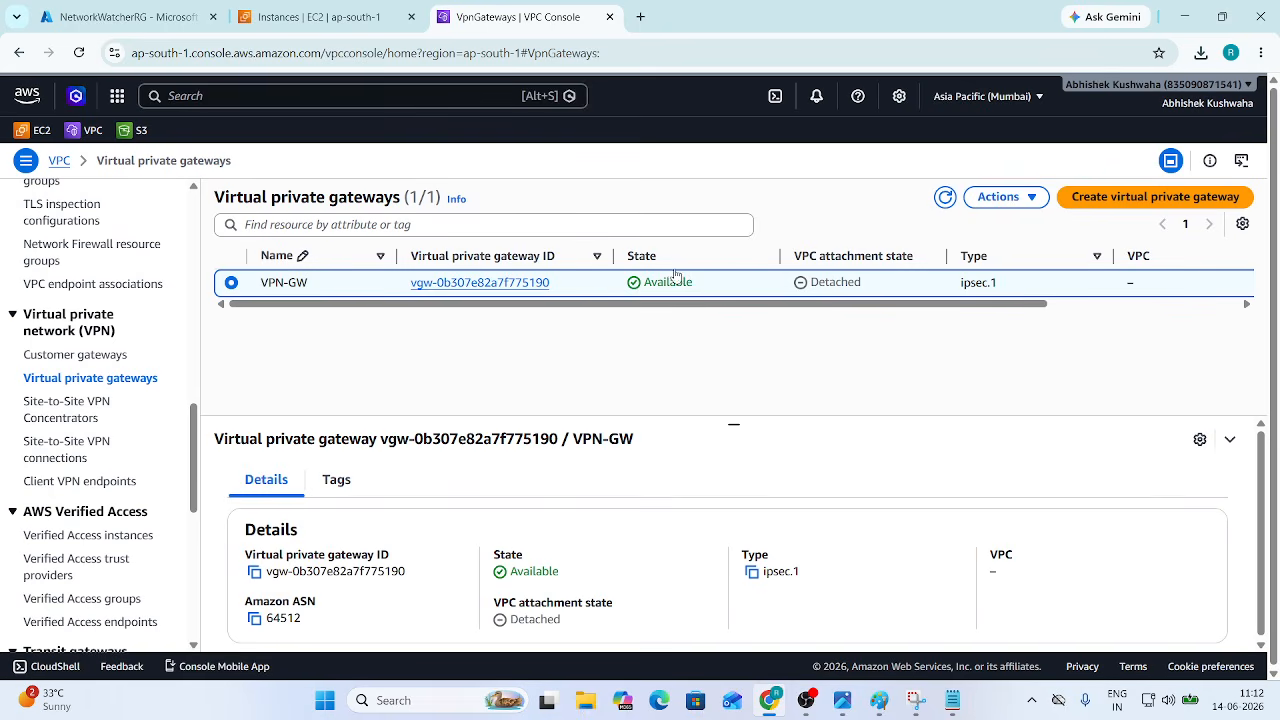
left_click(1016, 201)
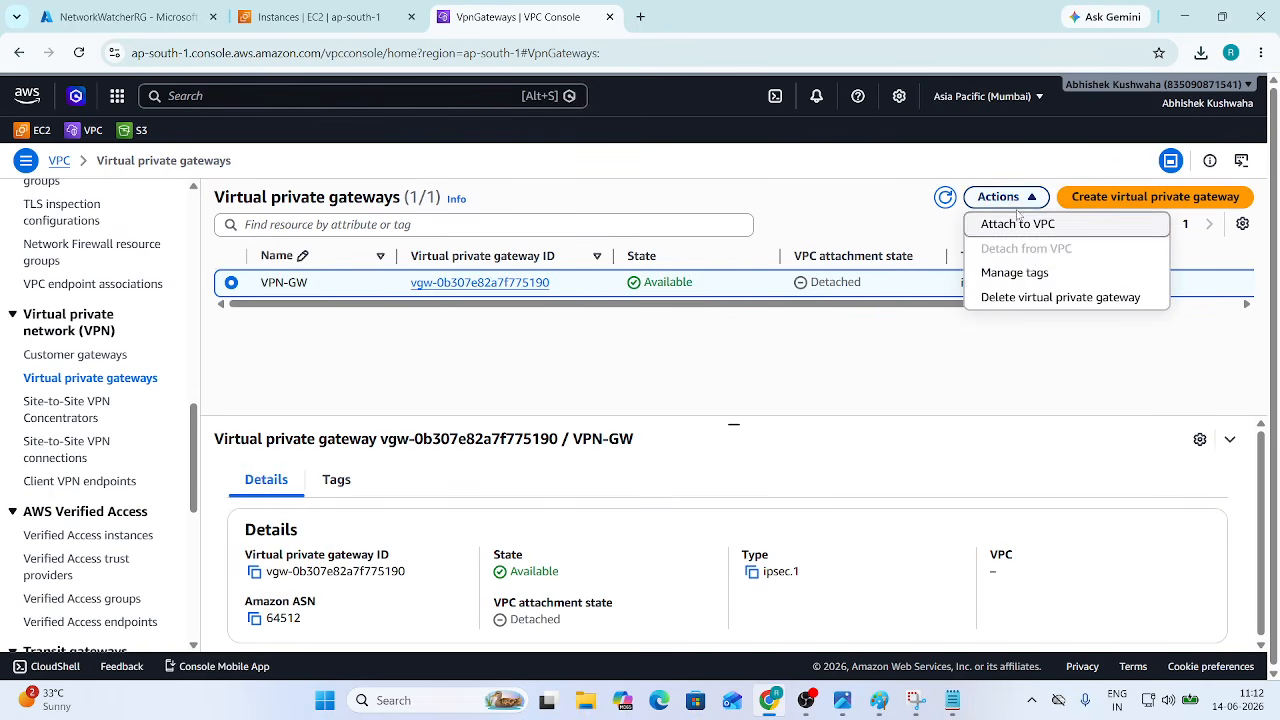
left_click(1045, 296)
left_click(605, 465)
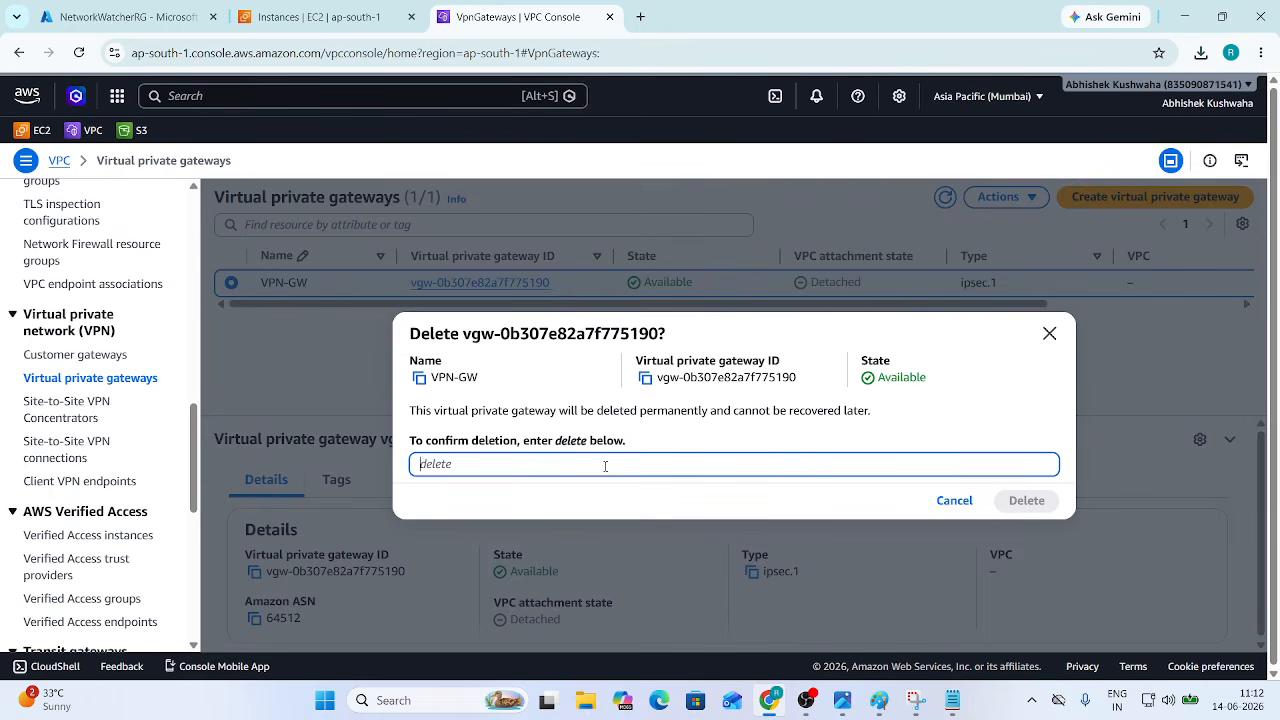
type("delete")
left_click(1040, 500)
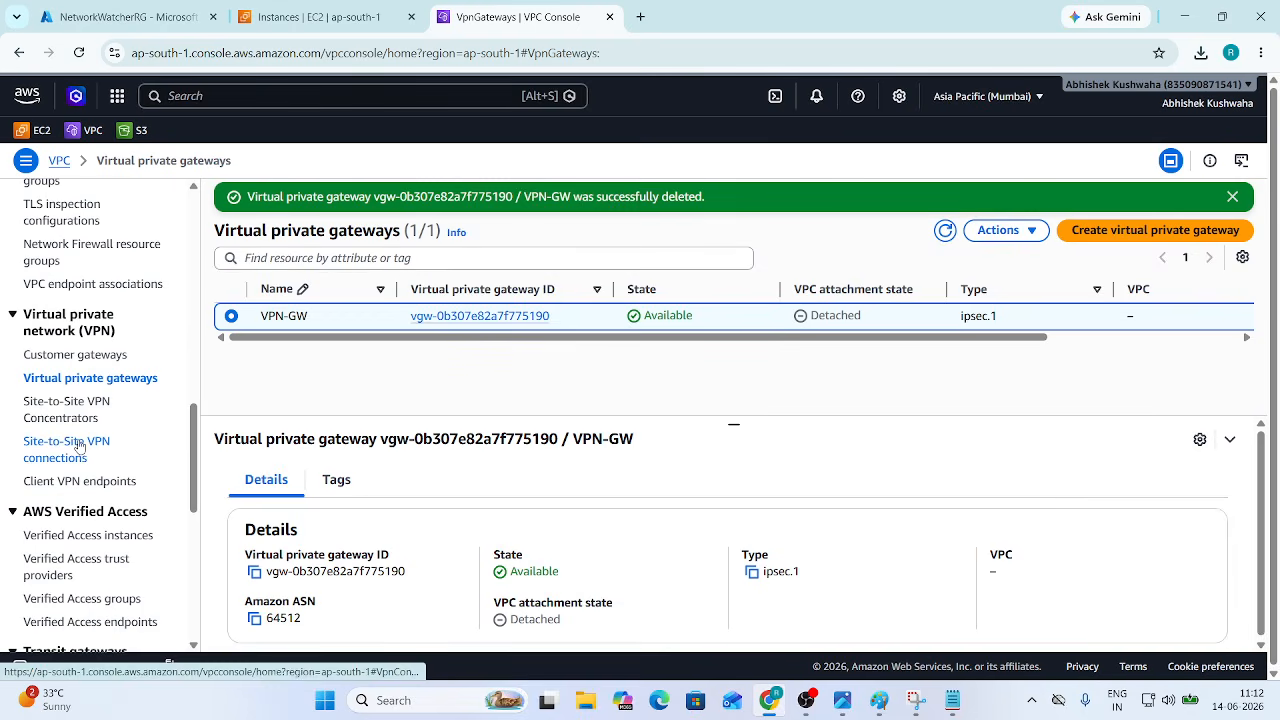
Step: Reopen the customer gateways list to verify Customer-GW-1 shows Deleted
left_click(100, 356)
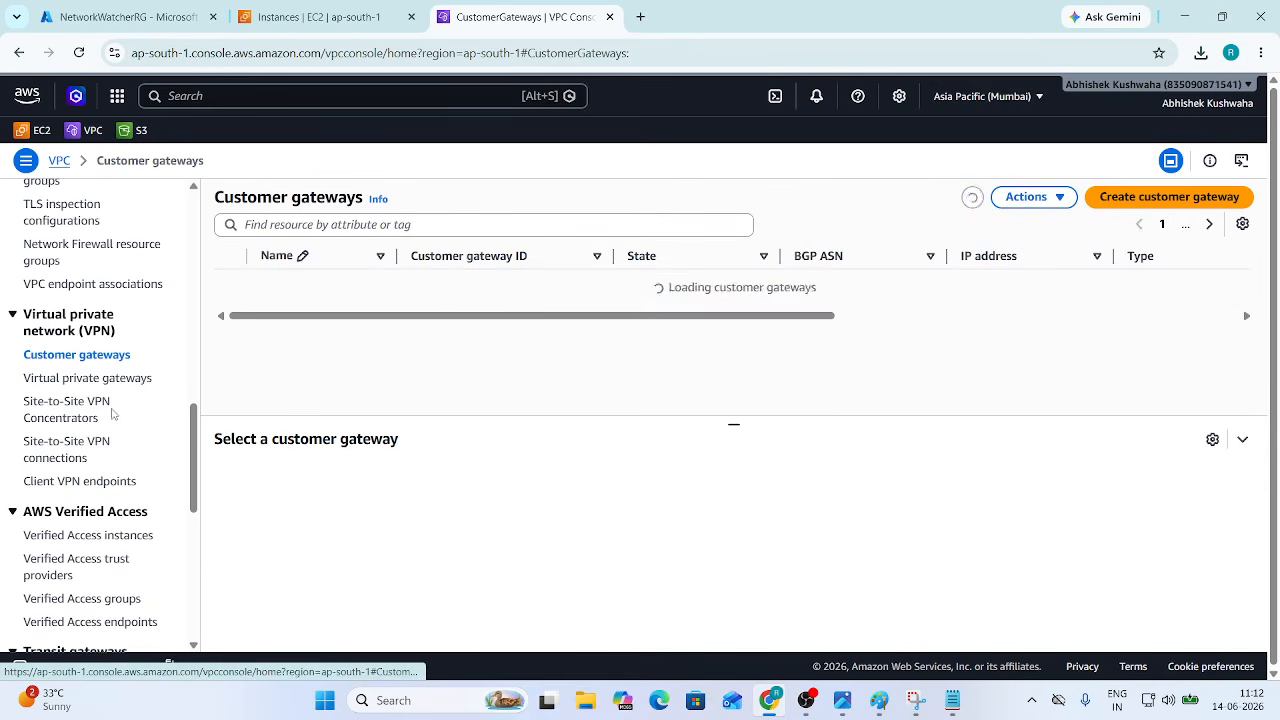
scroll(114, 441, "up", 10)
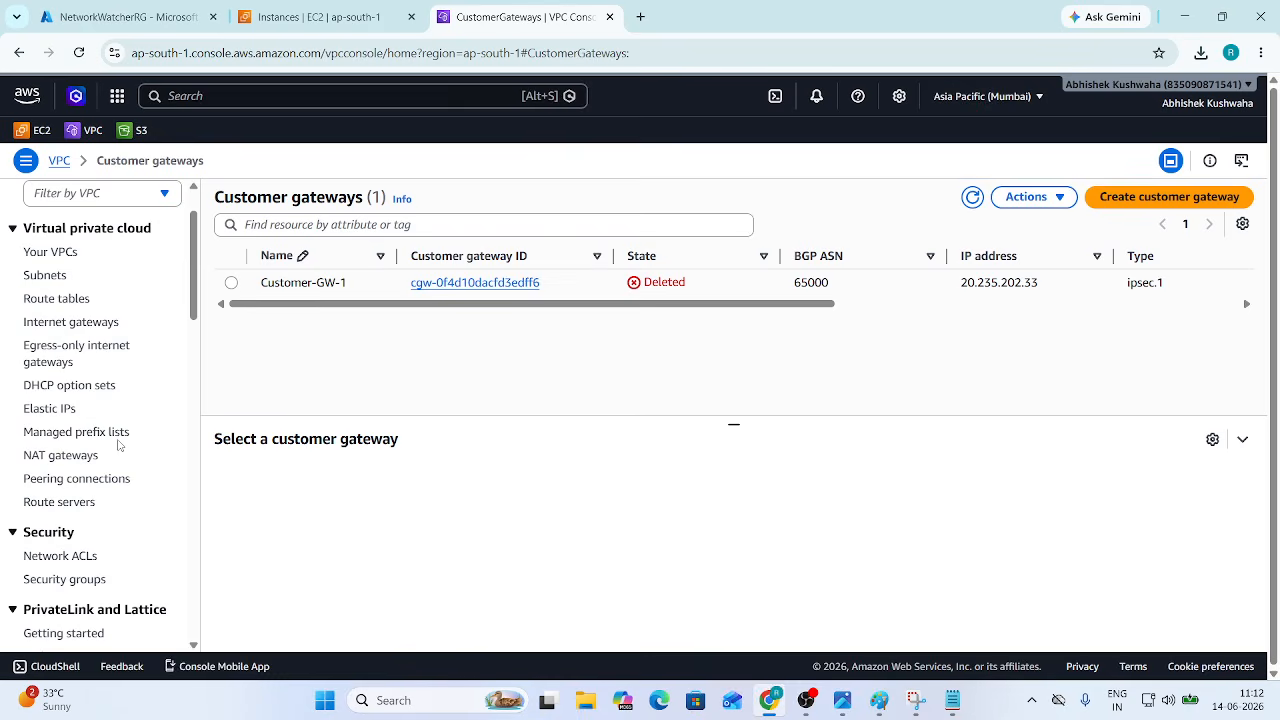
scroll(118, 444, "up", 1)
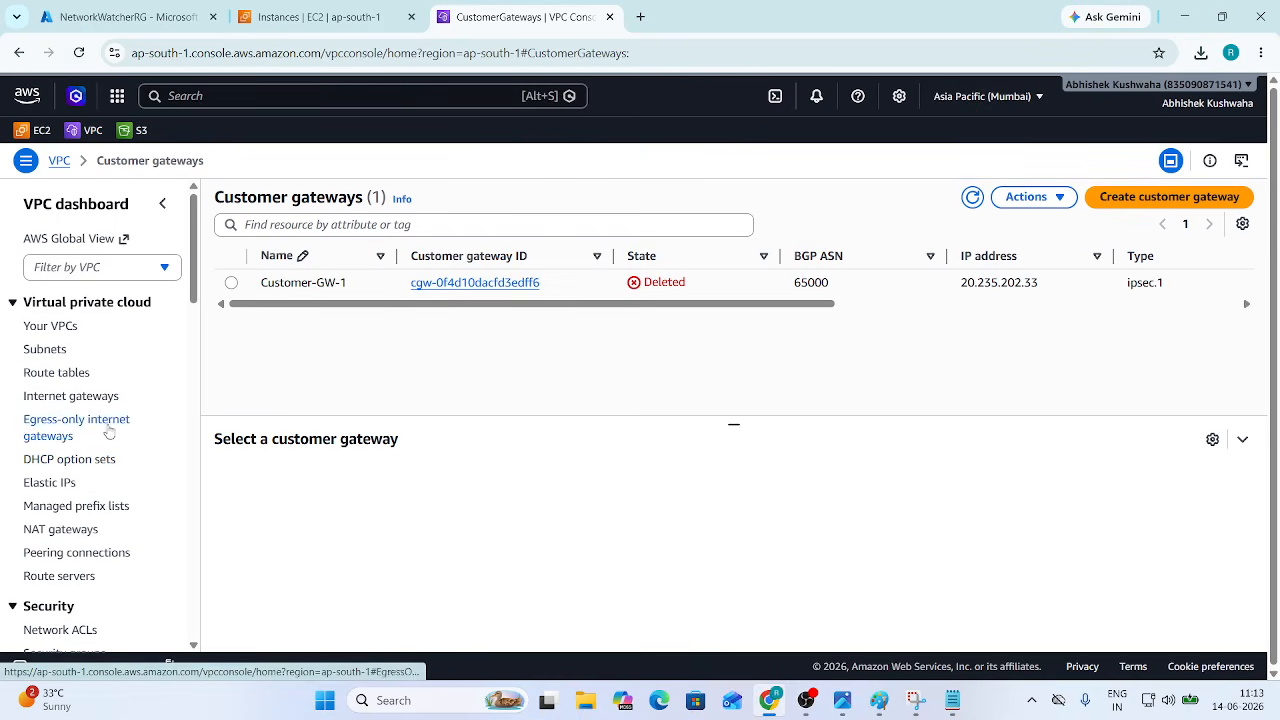
Step: Detach My-Internet-GW from My-VPC-01, typing detach to confirm
left_click(110, 398)
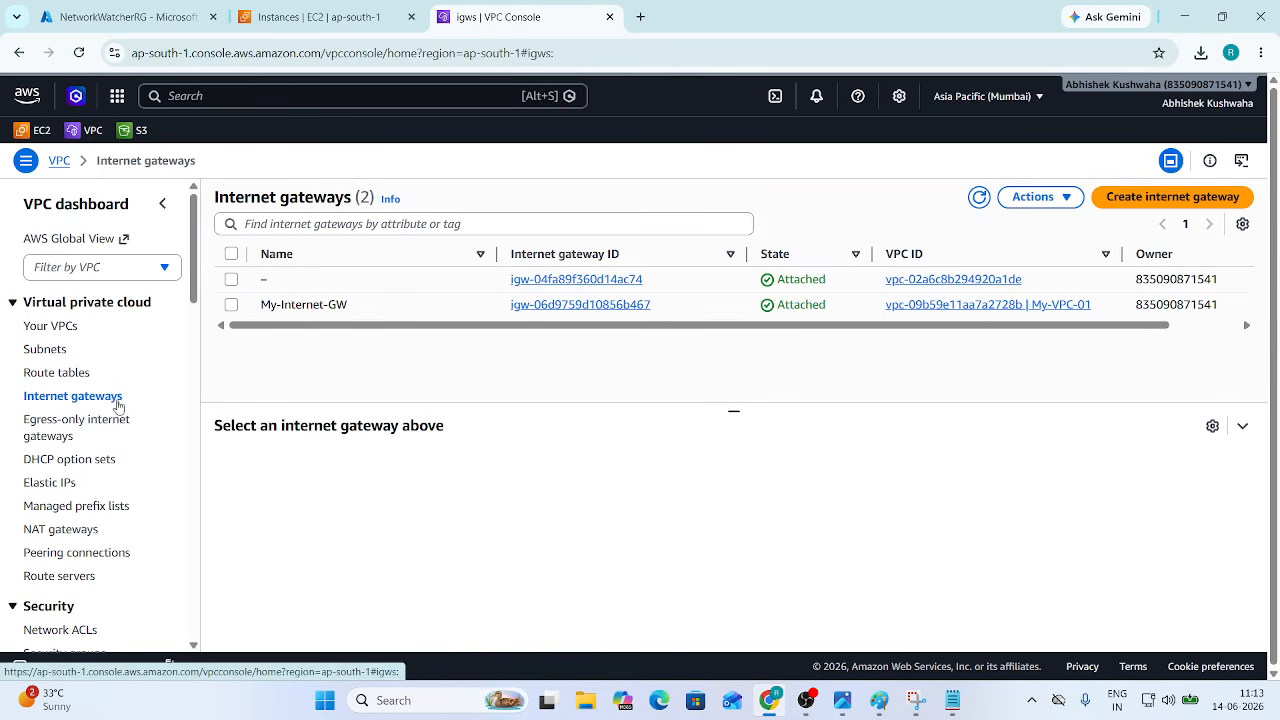
left_click(231, 305)
left_click(1038, 200)
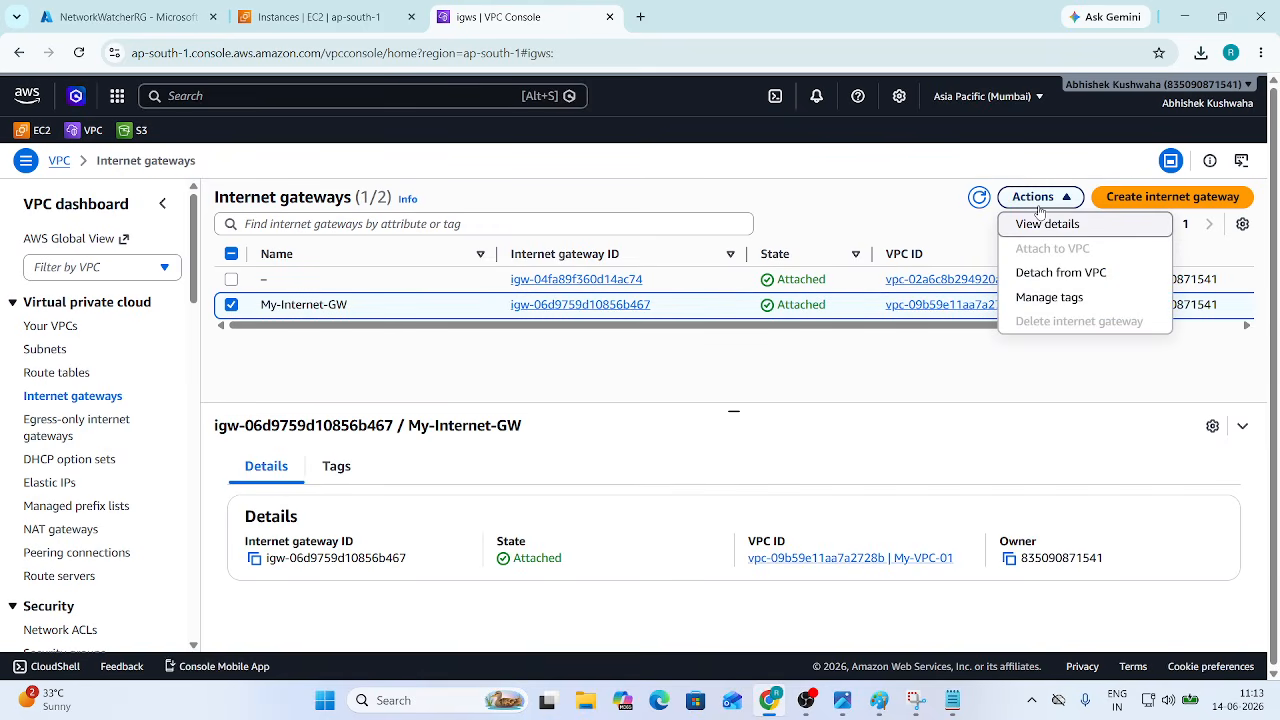
left_click(1060, 273)
left_click(581, 498)
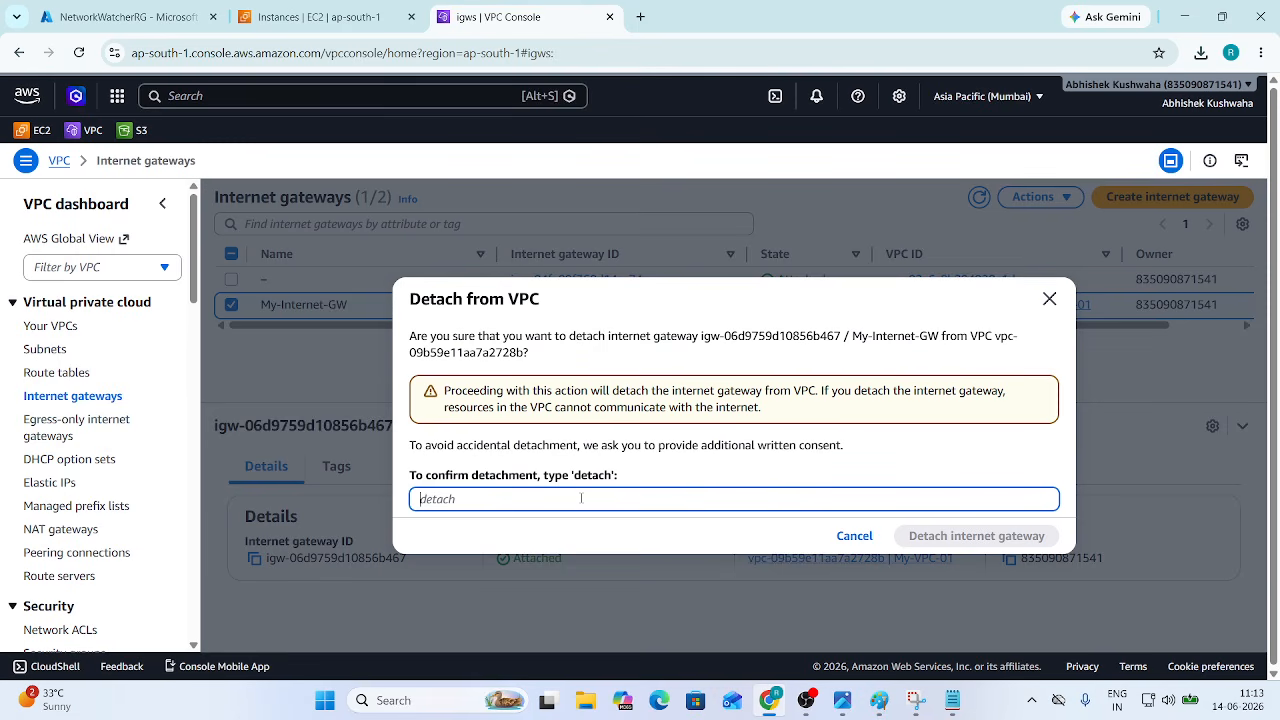
type("d")
type("etach")
left_click(1025, 536)
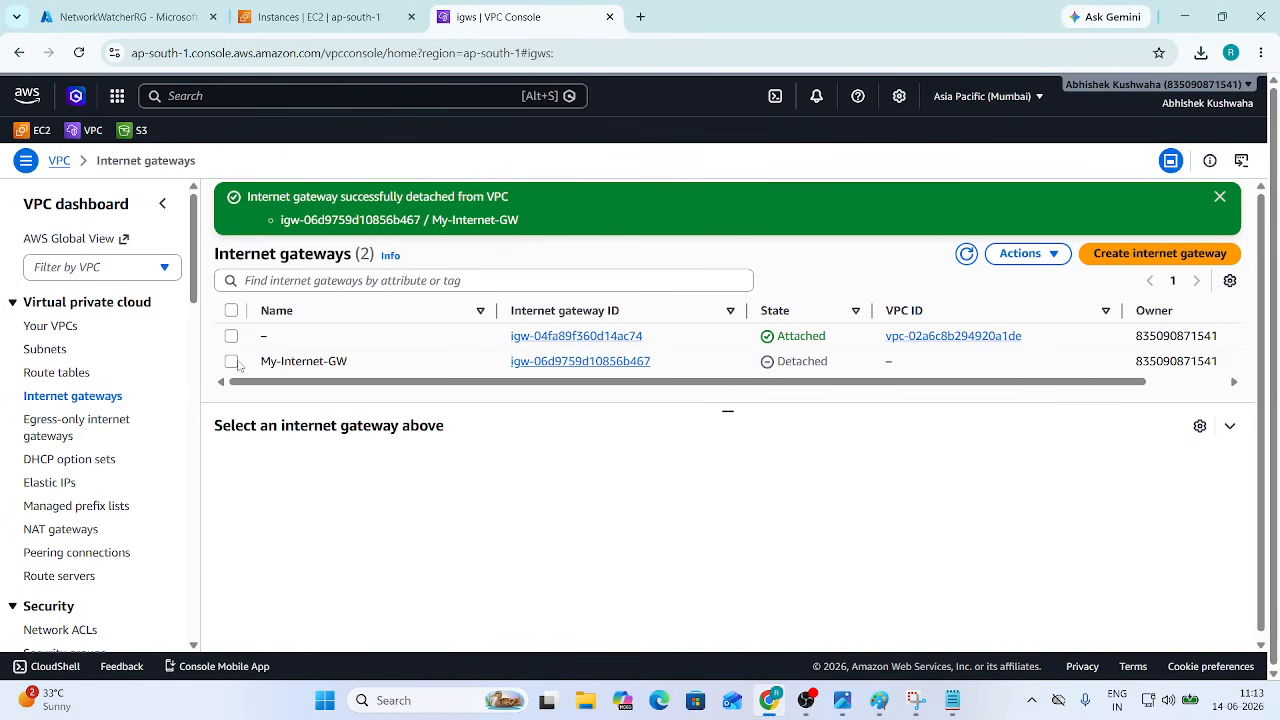
Step: Delete the detached My-Internet-GW, typing delete to confirm
left_click(232, 362)
left_click(1022, 253)
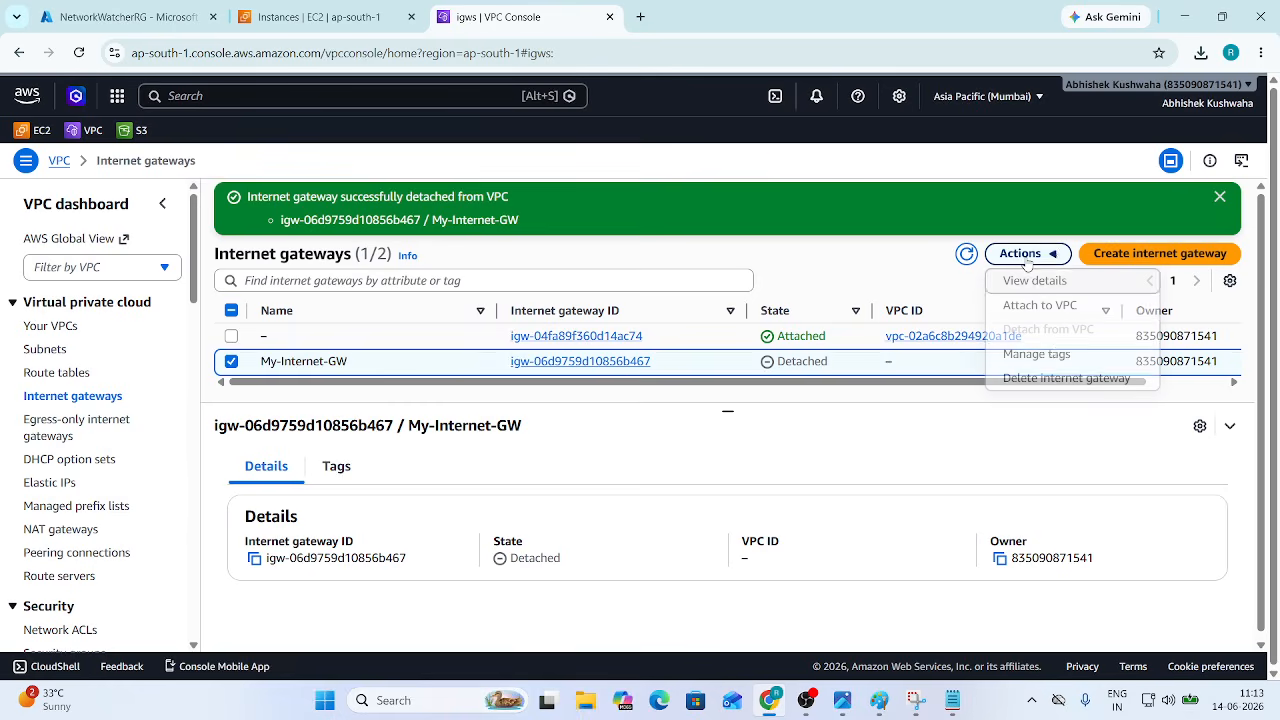
left_click(1070, 380)
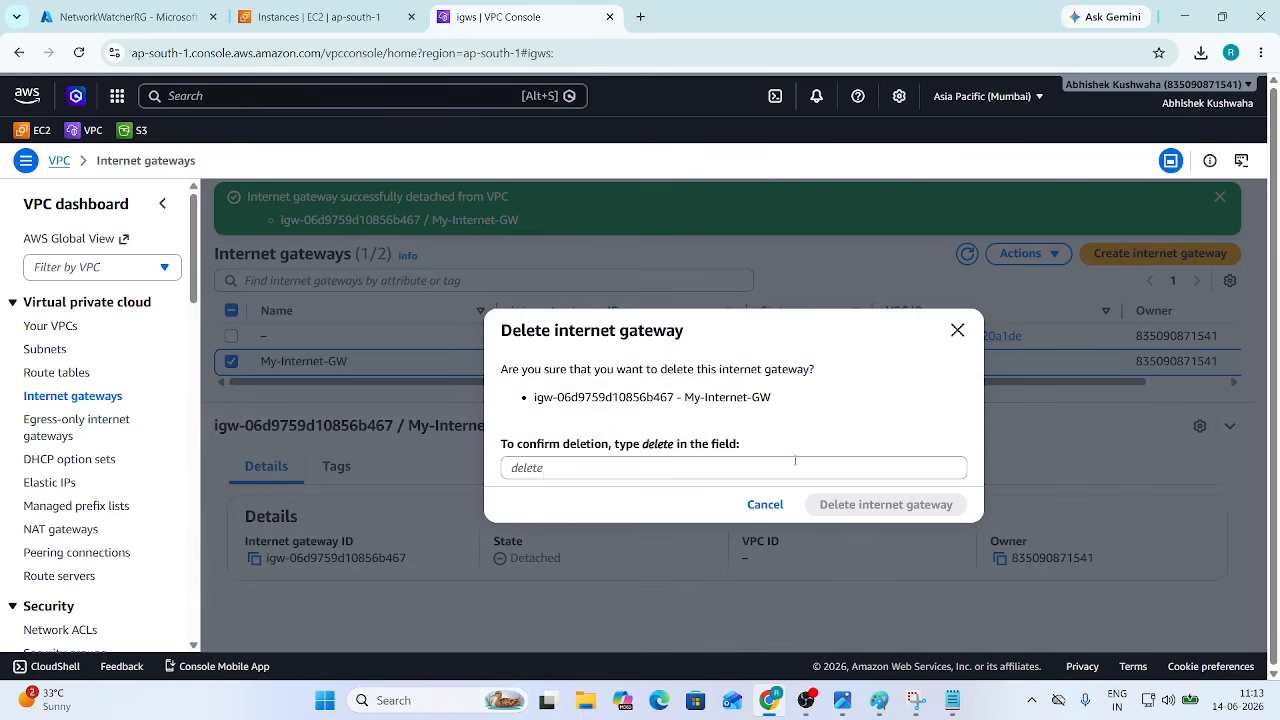
left_click(543, 469)
type("dele")
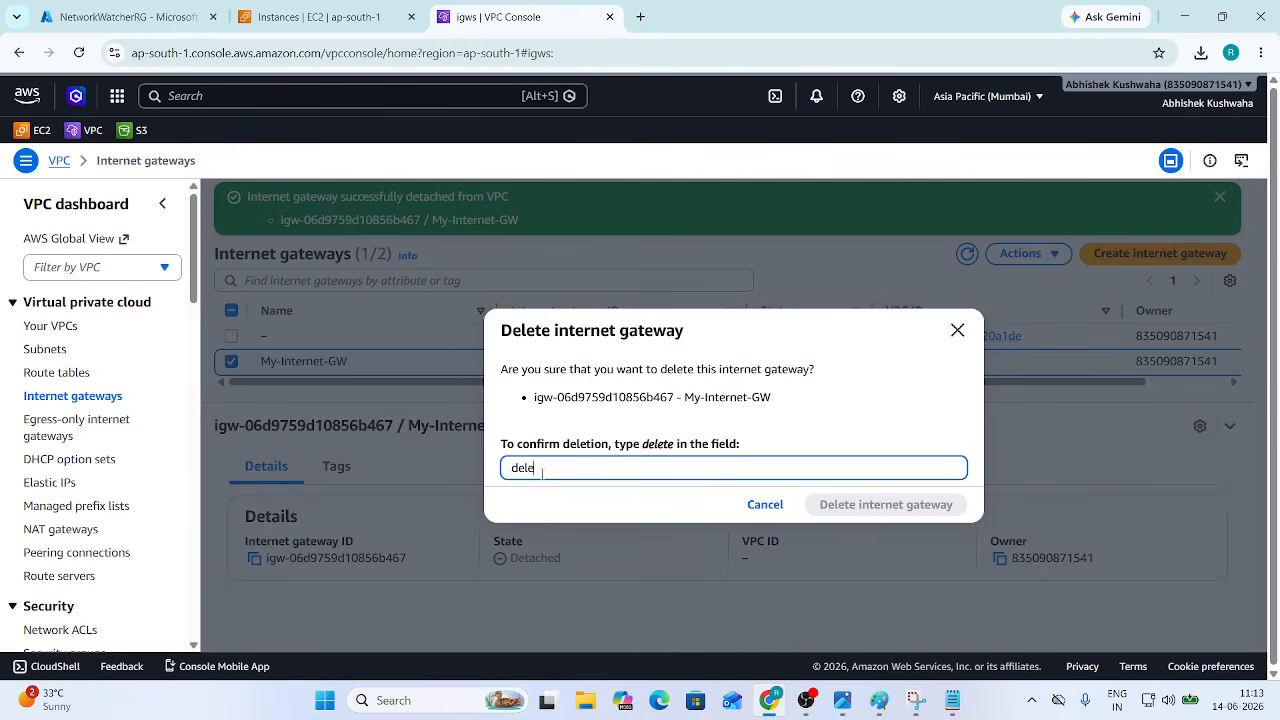
type("te")
left_click(868, 504)
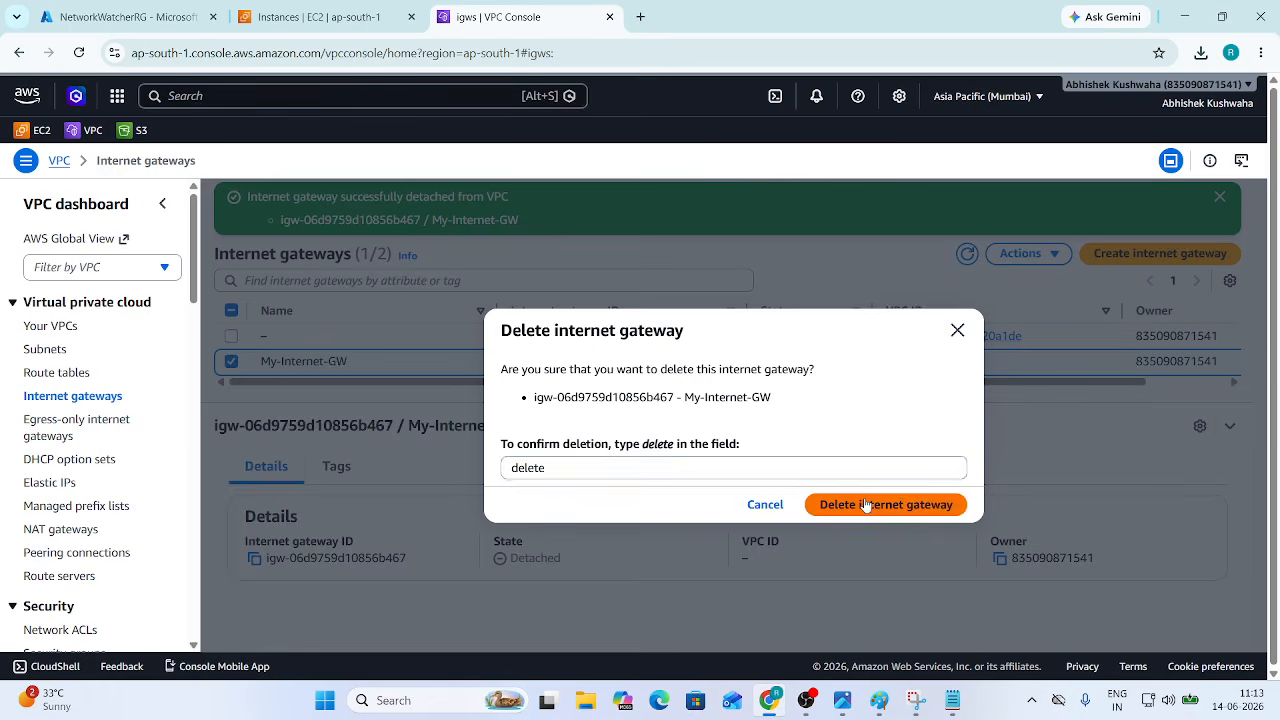
left_click(74, 376)
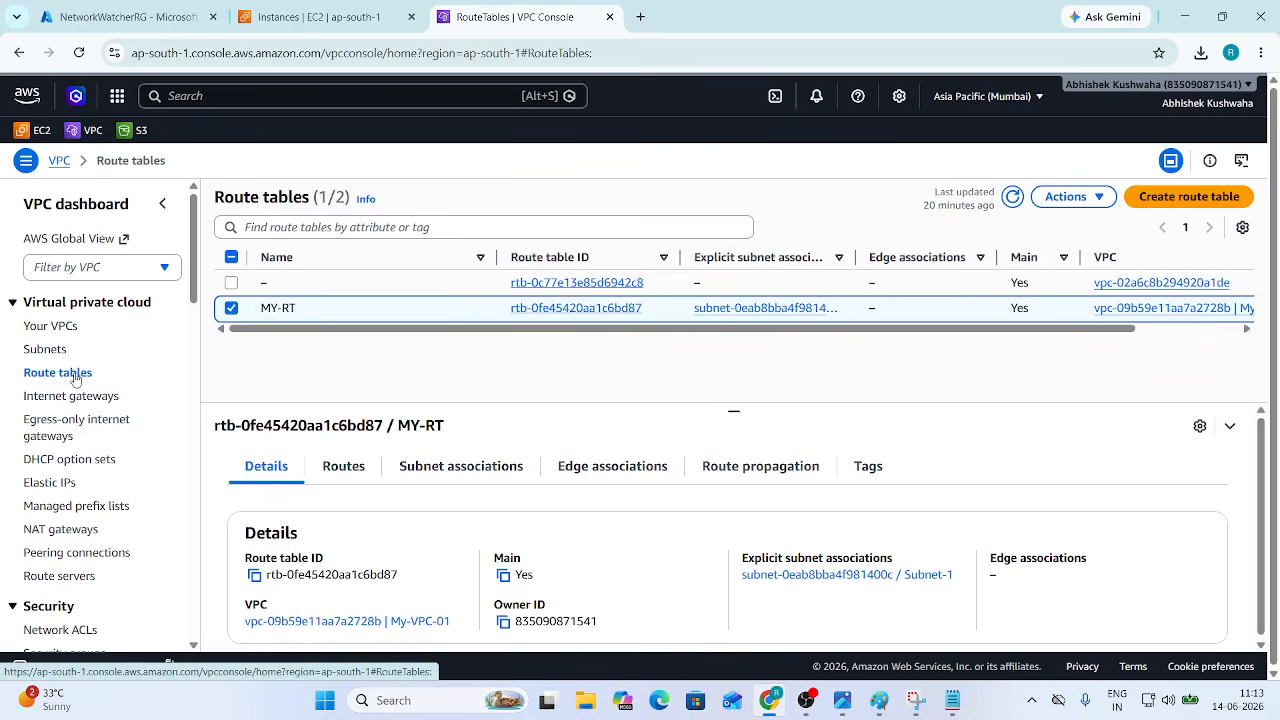
Step: Delete My-VPC-01 together with its subnet and security groups
left_click(56, 330)
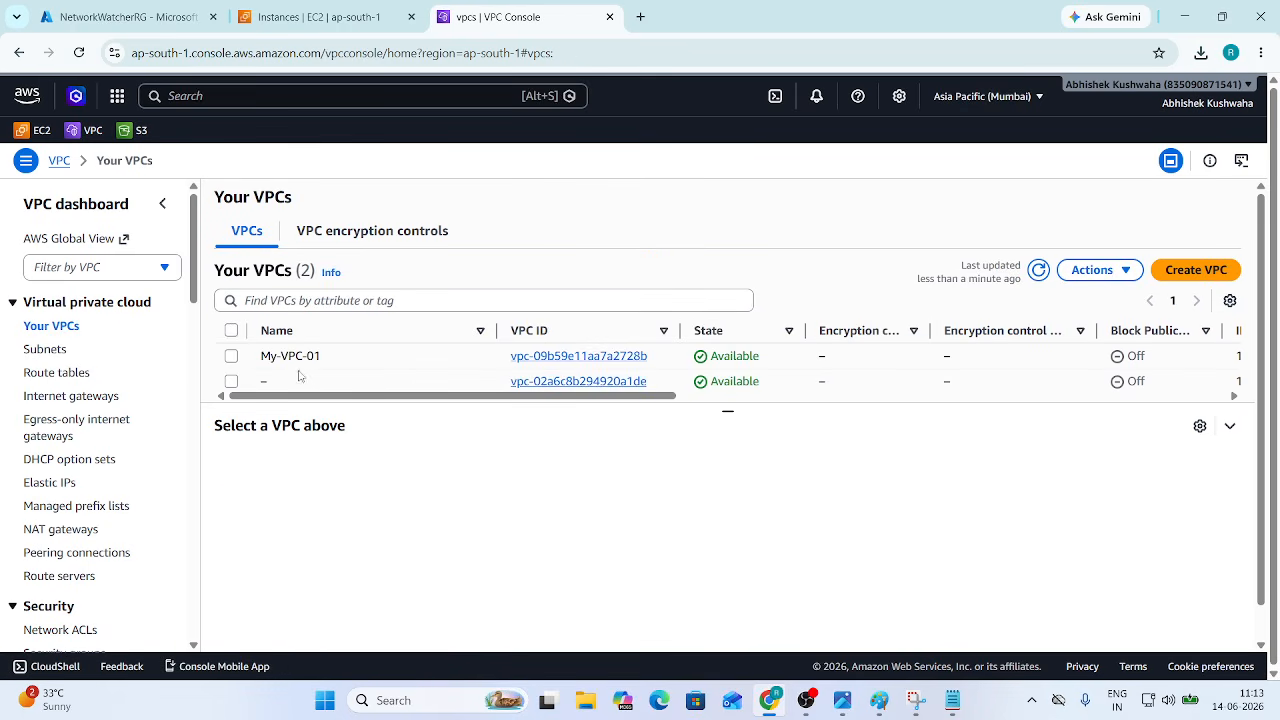
left_click(231, 357)
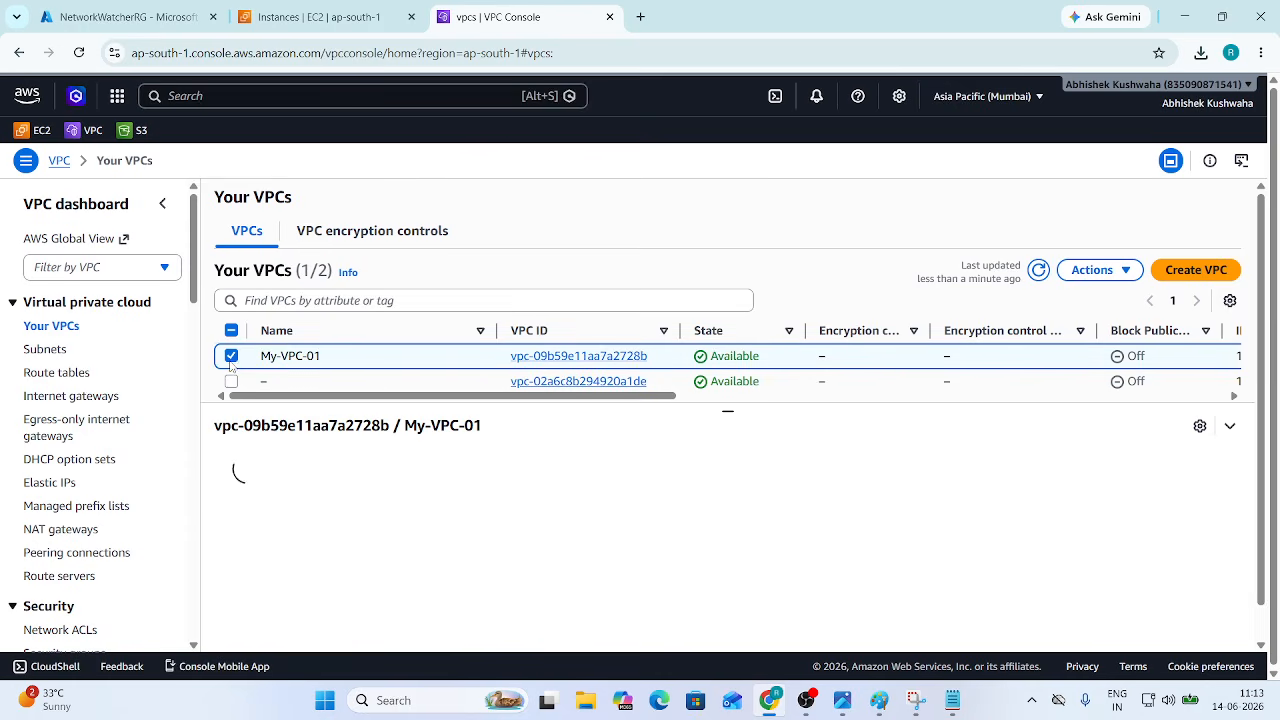
left_click(1092, 270)
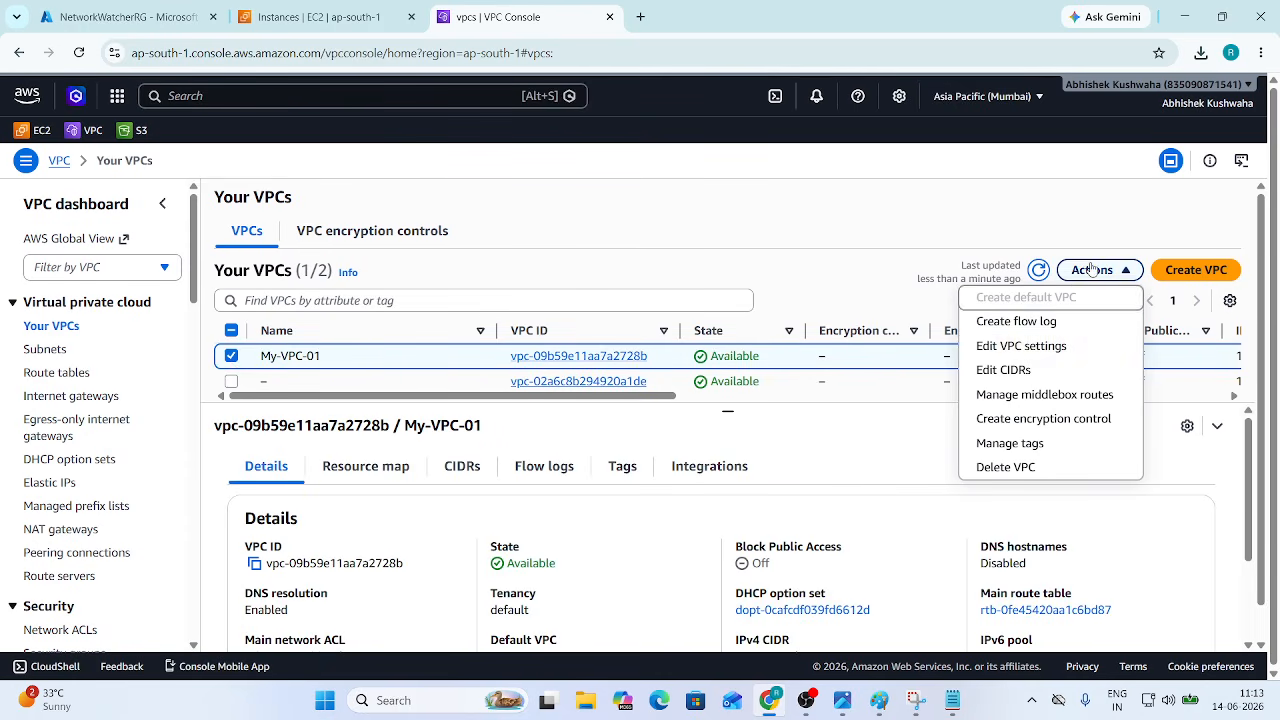
left_click(1034, 466)
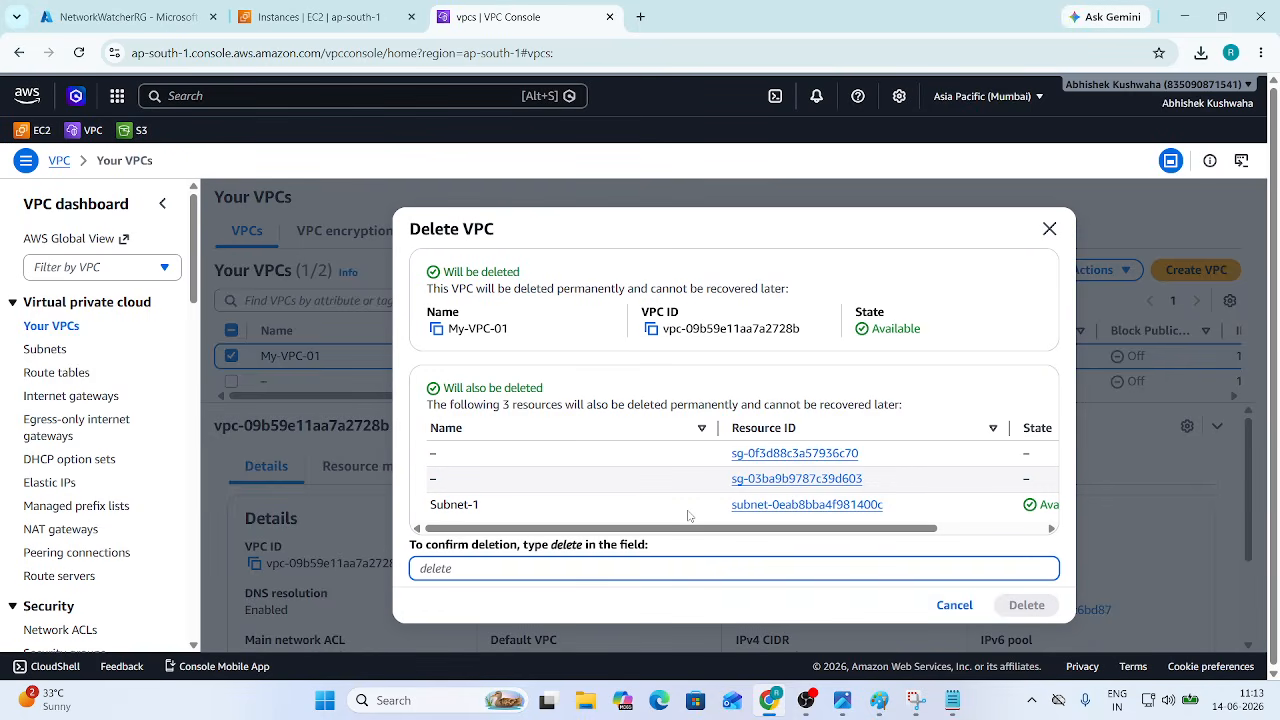
type("delete")
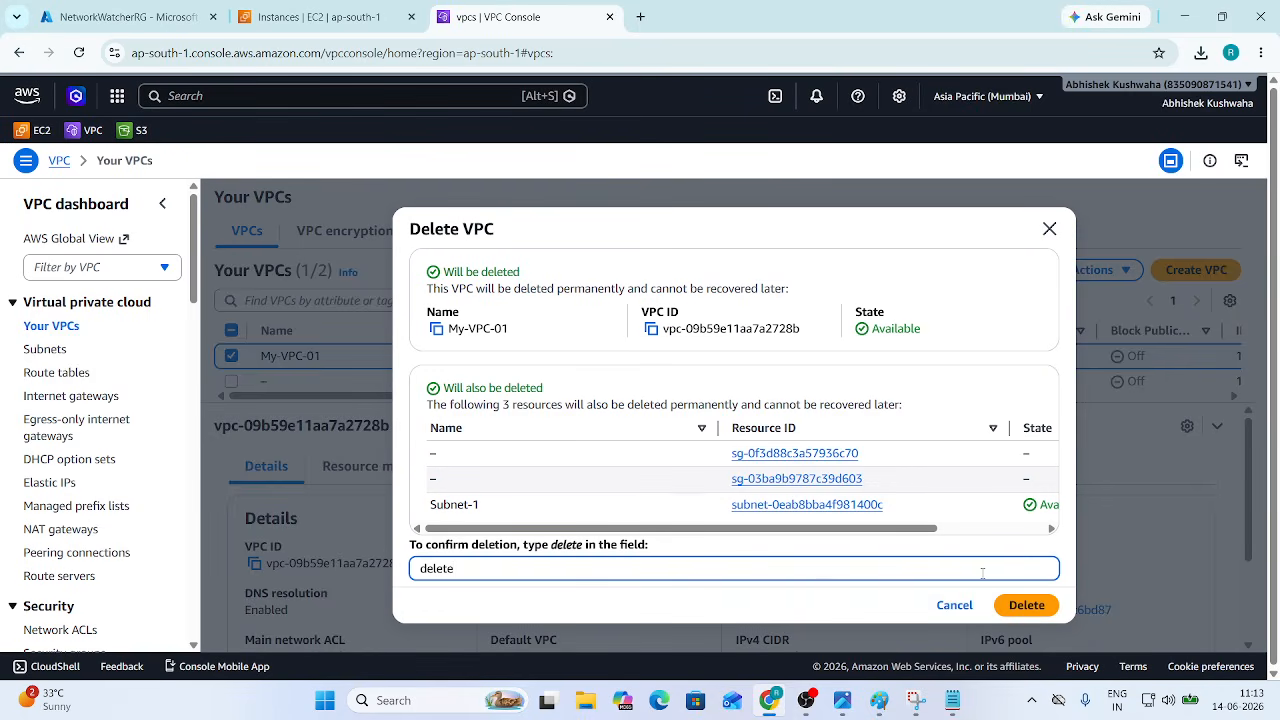
left_click(1024, 605)
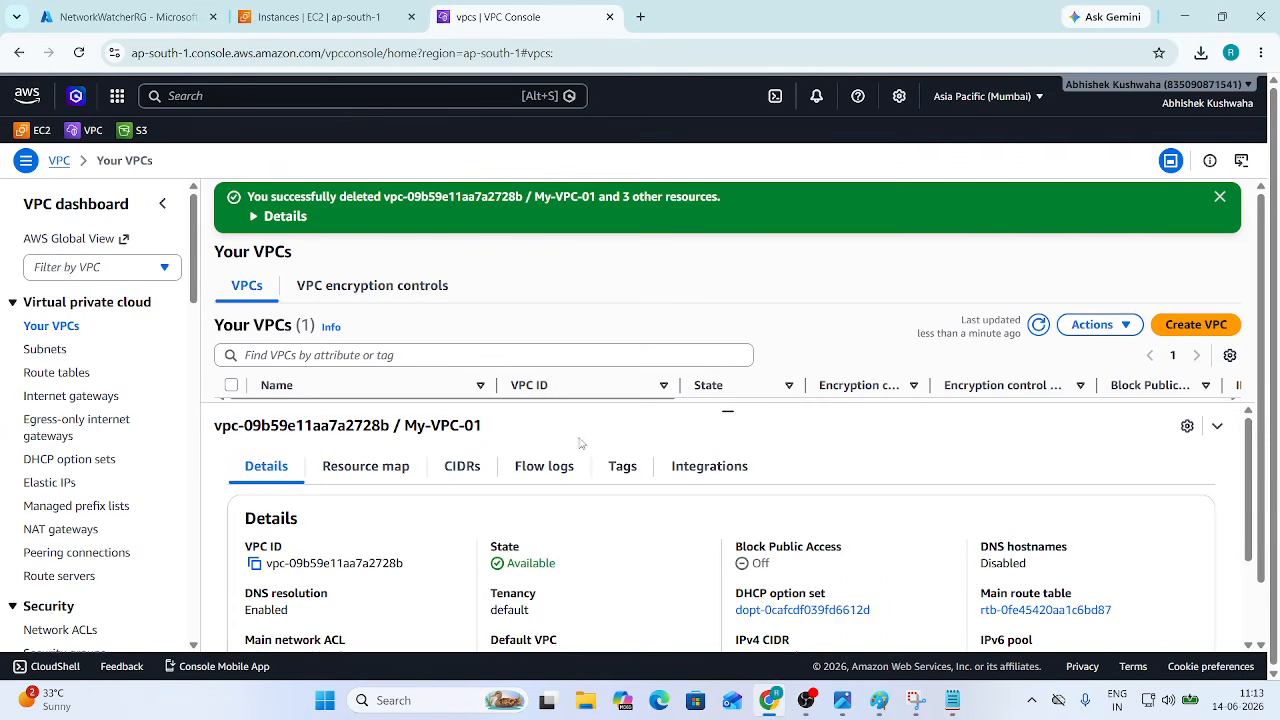
Step: Refresh Subnets and Route tables to confirm Subnet-1 and MY-RT are gone
left_click(56, 350)
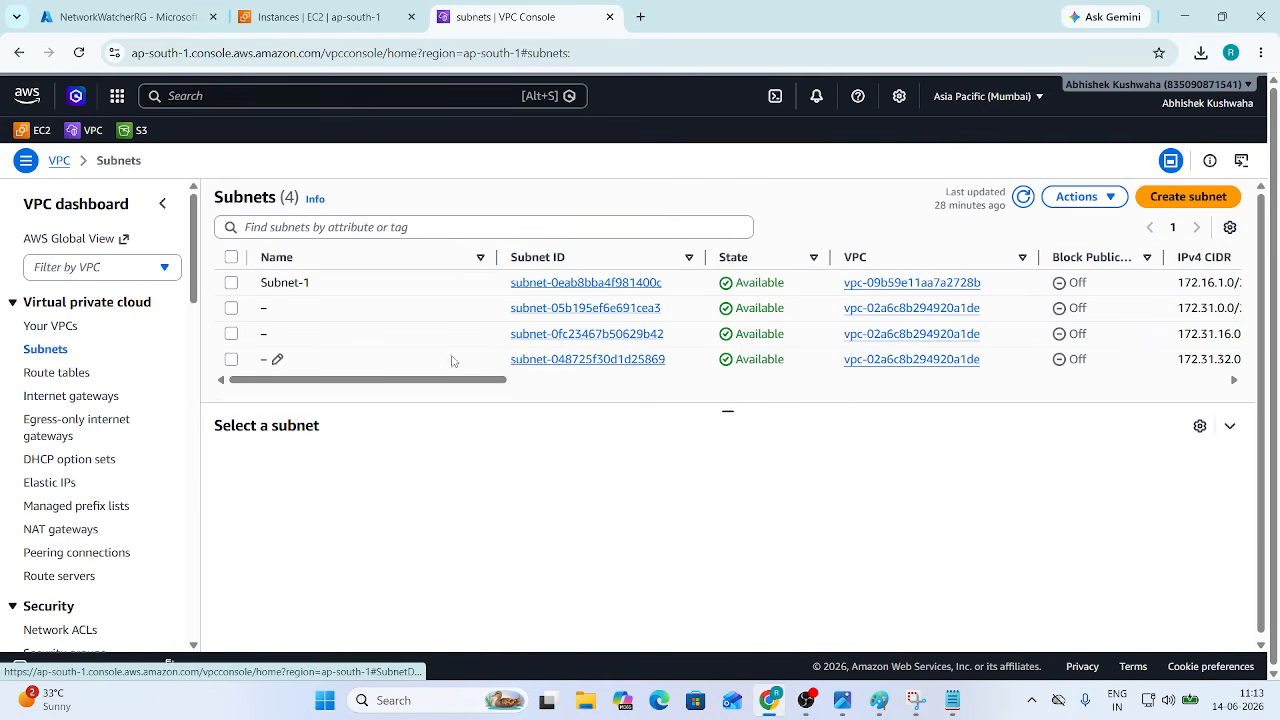
left_click(1024, 198)
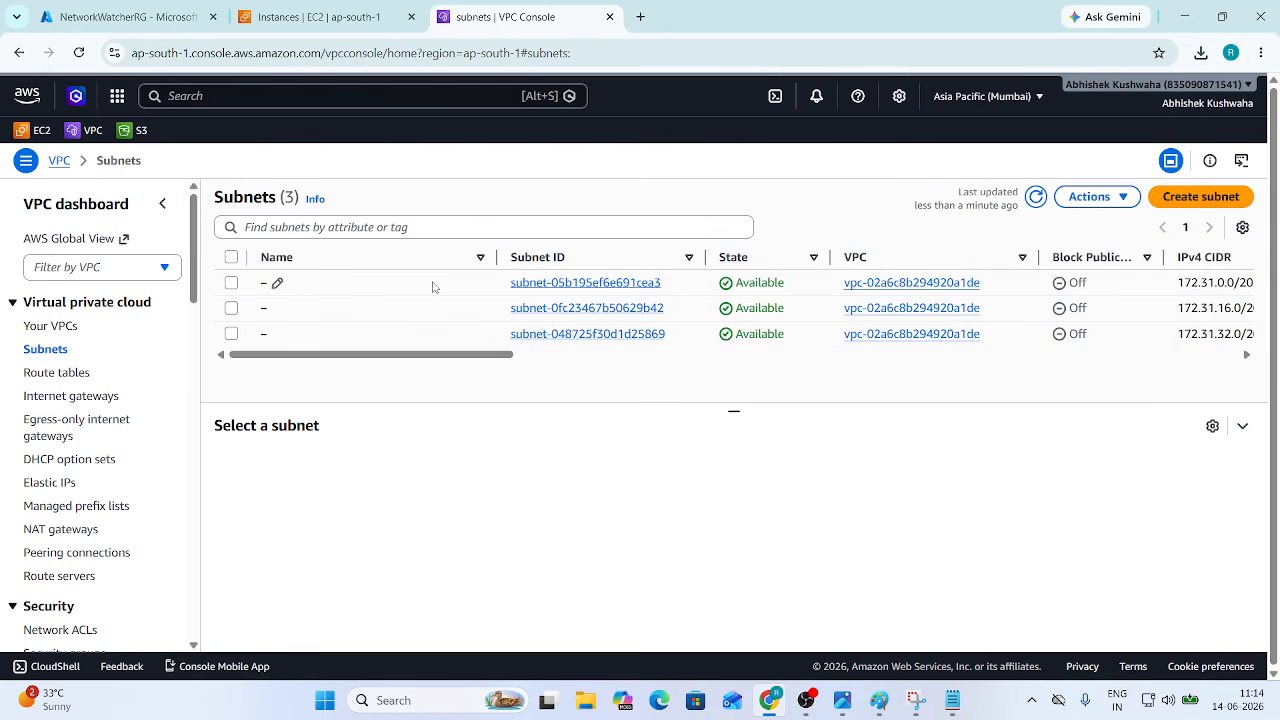
left_click(57, 373)
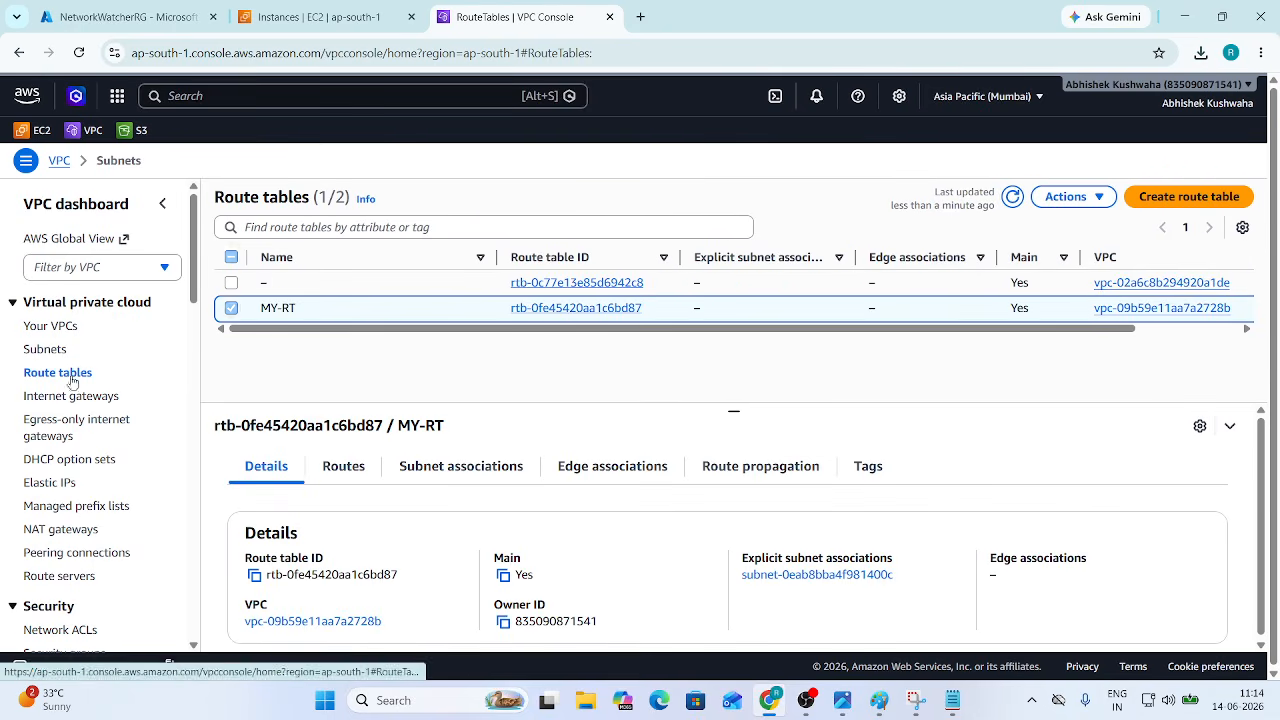
left_click(1013, 198)
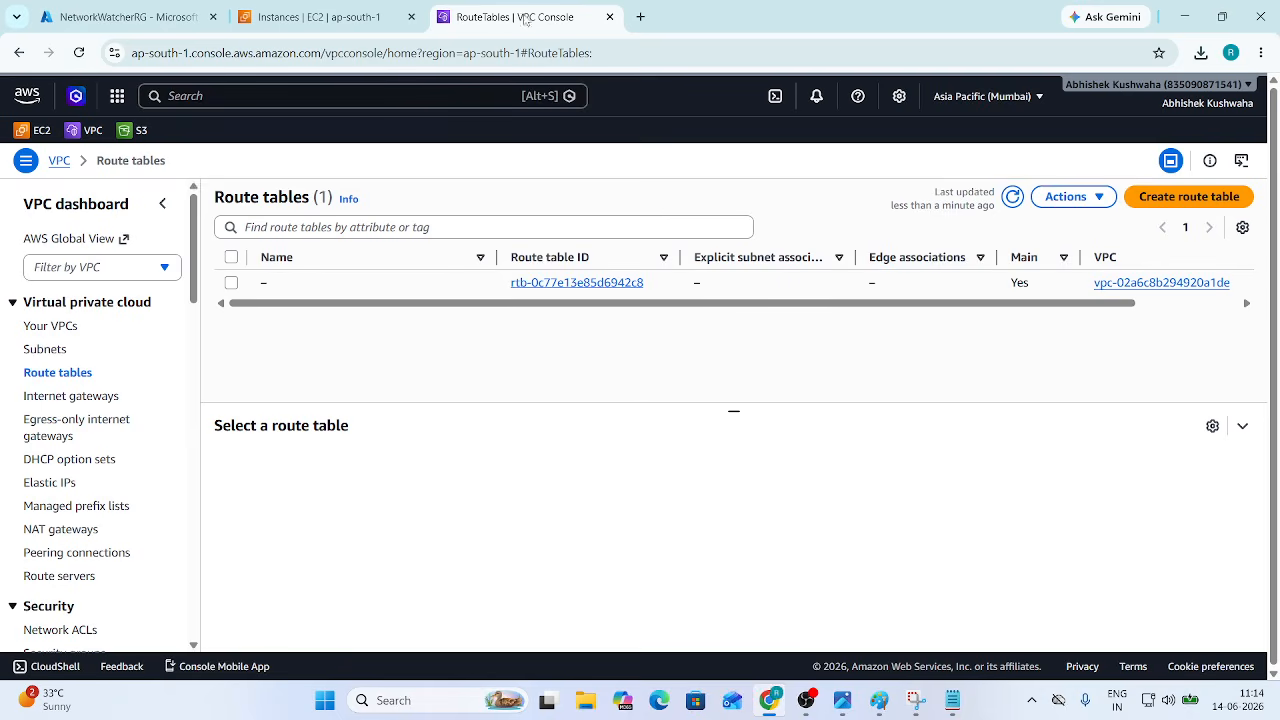
Step: Check Azure notifications for NetworkWatcherRG deleted and MY-RG deleting, then minimize Chrome
left_click(115, 22)
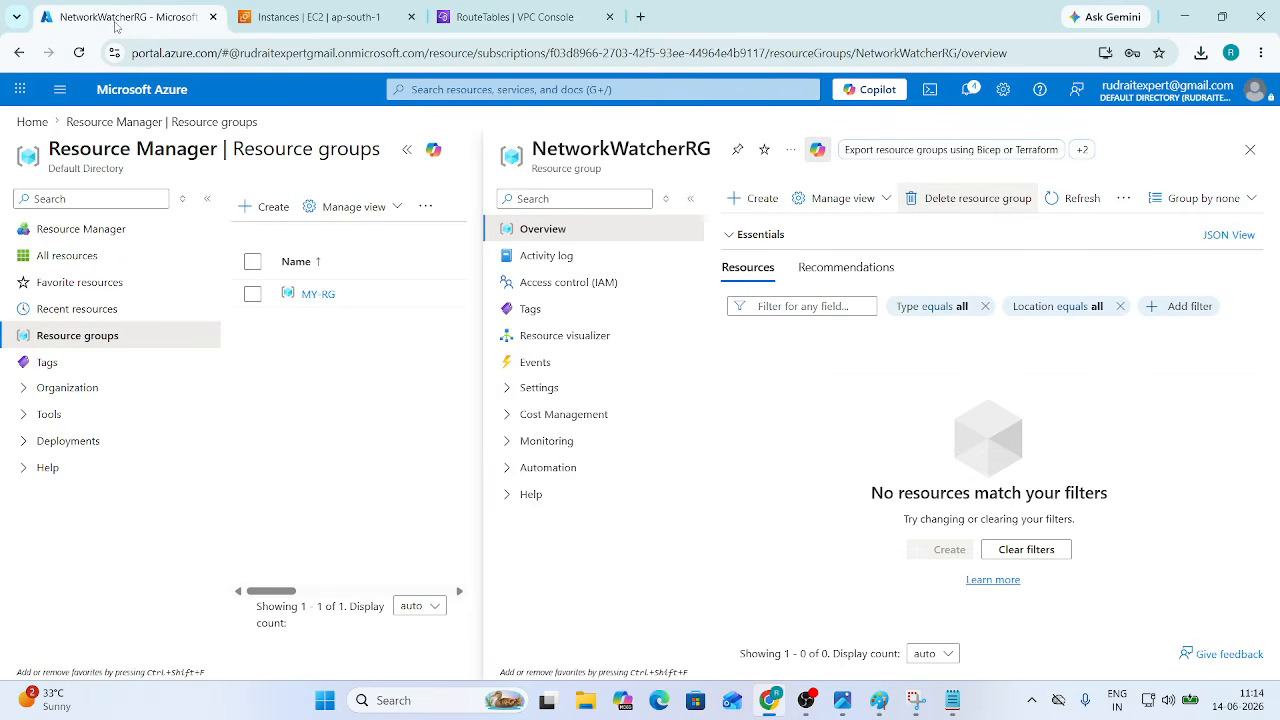
left_click(966, 89)
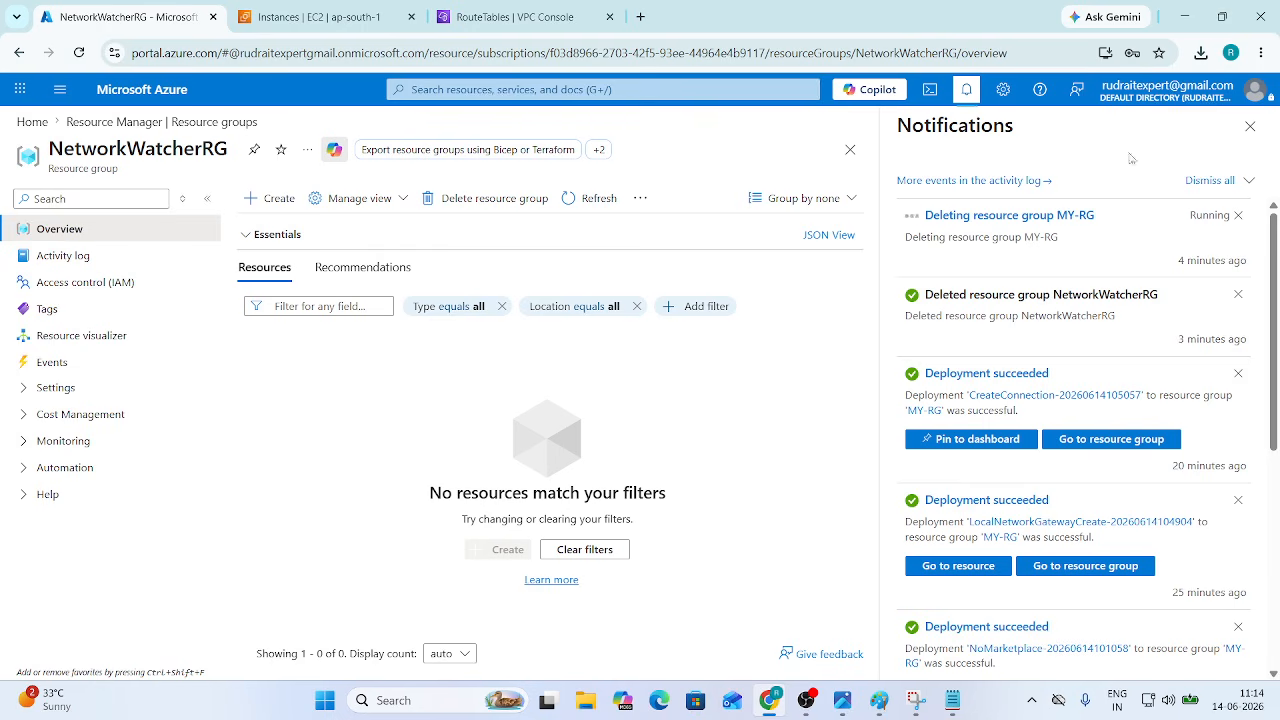
left_click(1184, 17)
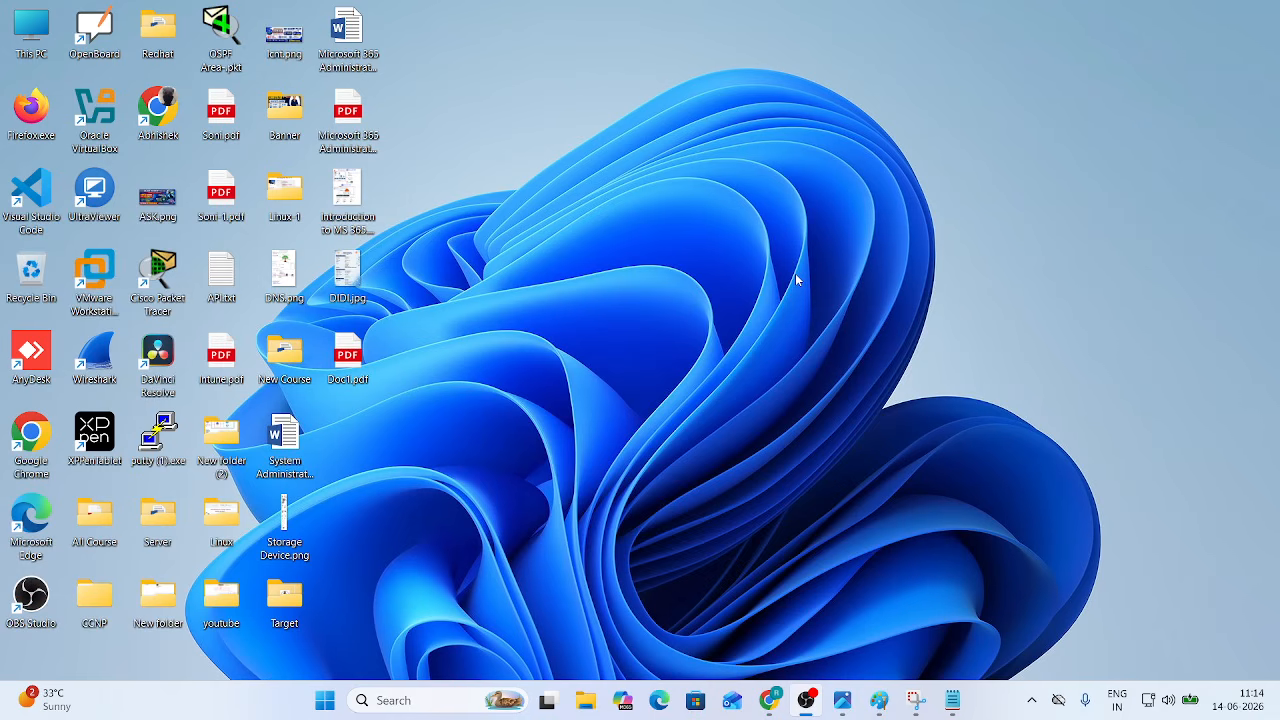